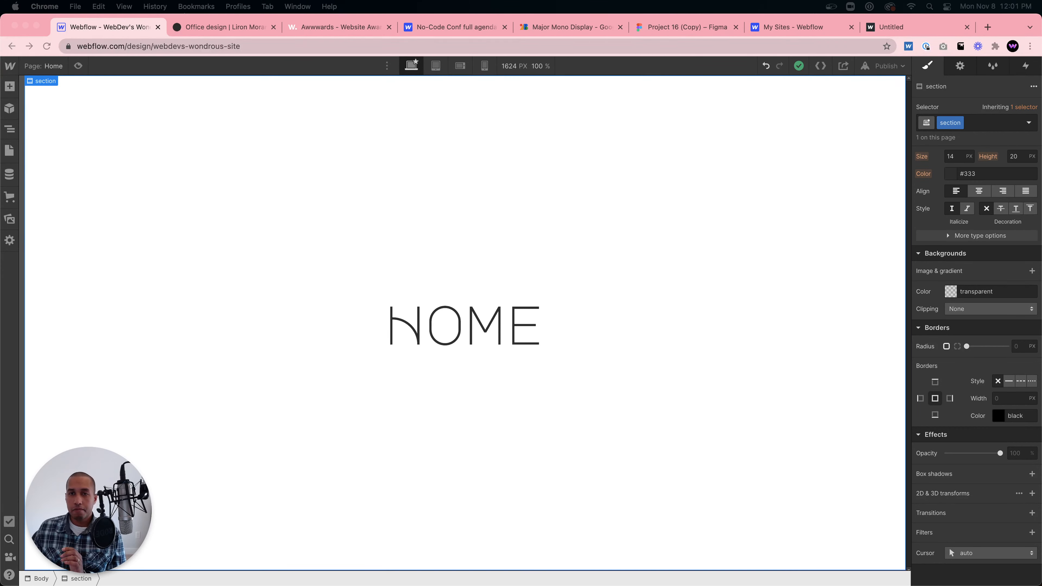
# Examine the interior design reference site's full-screen menu, closing and reopening it to view the letter effect on its links.
pyautogui.click(227, 28)
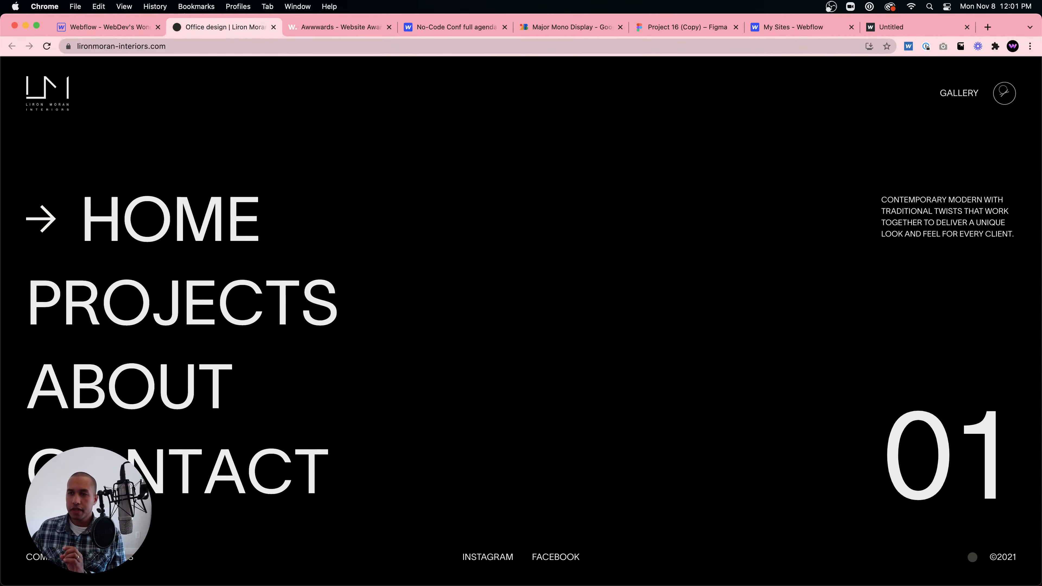
pyautogui.click(1004, 92)
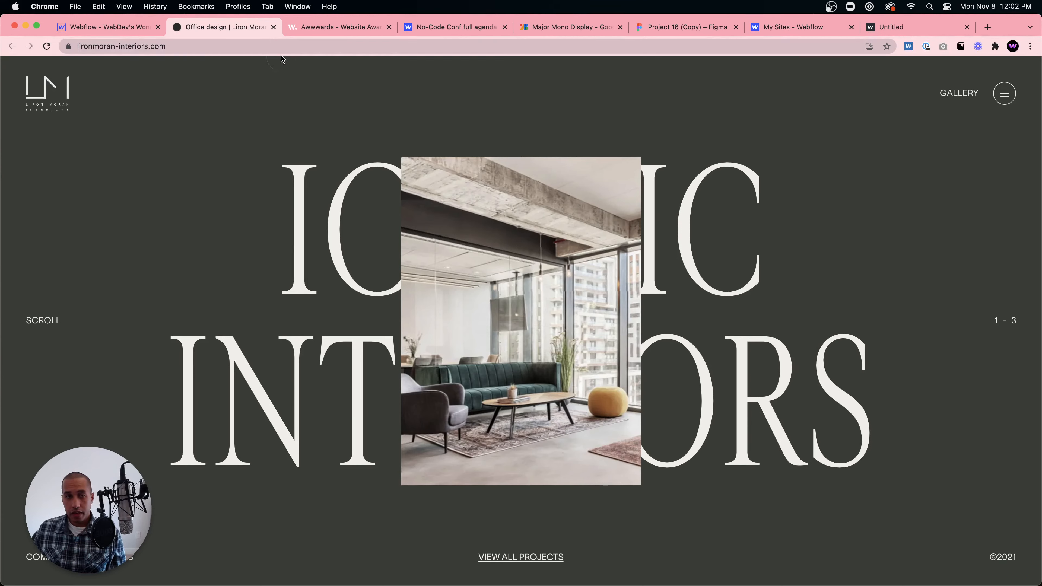
pyautogui.click(282, 46)
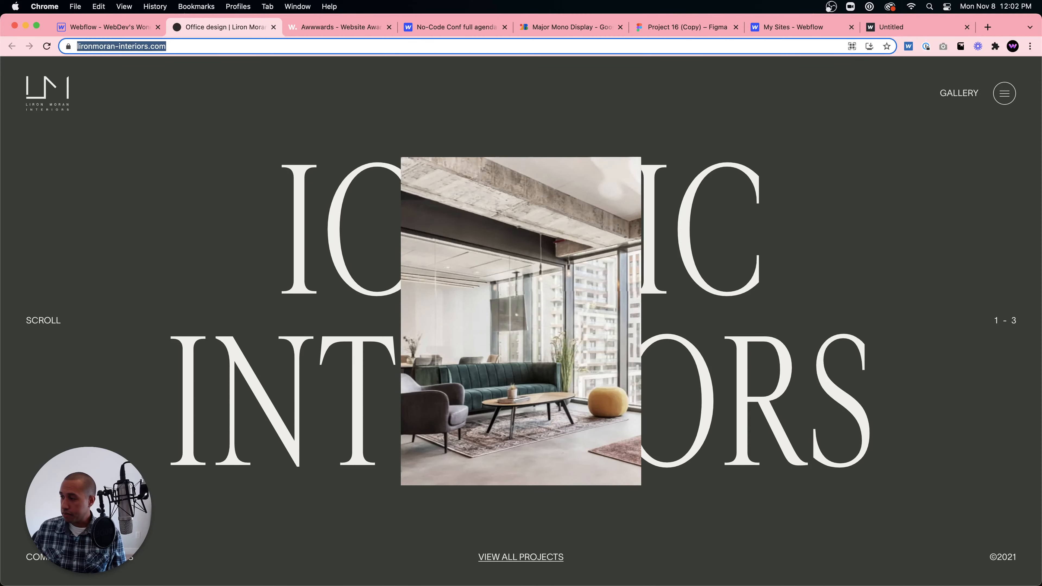
pyautogui.press('super+Tab')
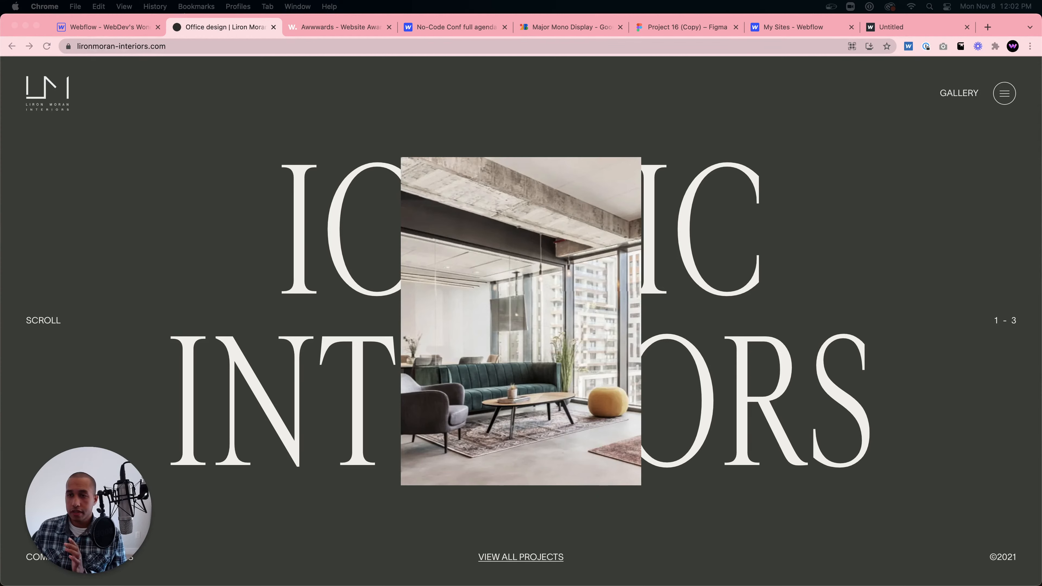
pyautogui.press('super+Tab')
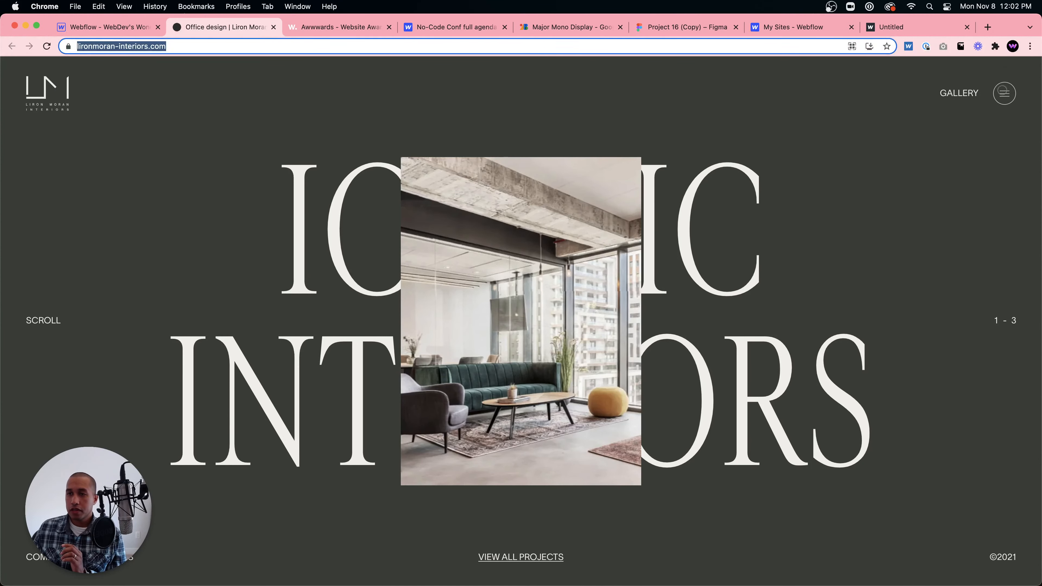
pyautogui.click(1004, 93)
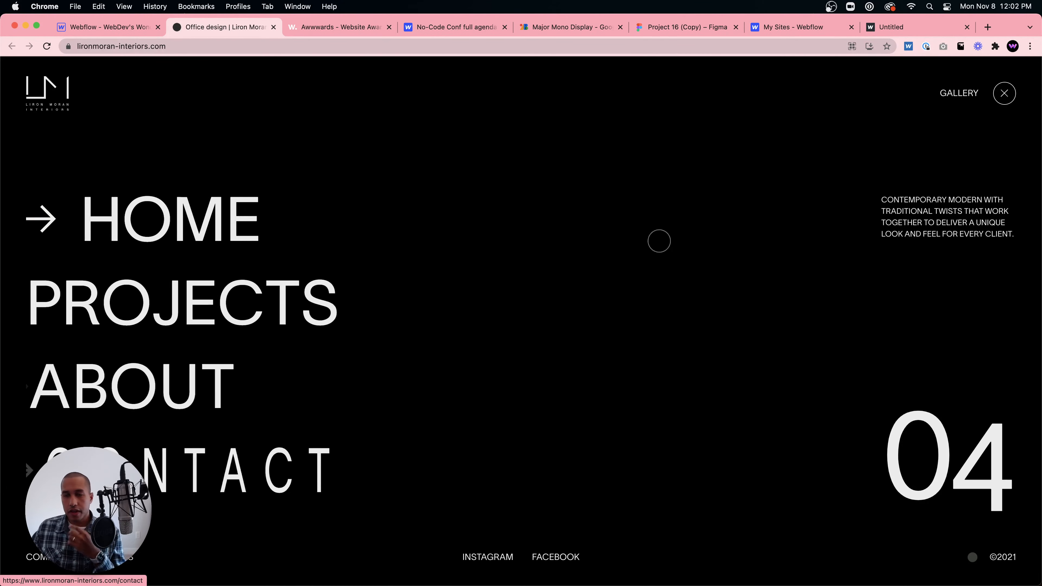
pyautogui.click(1004, 93)
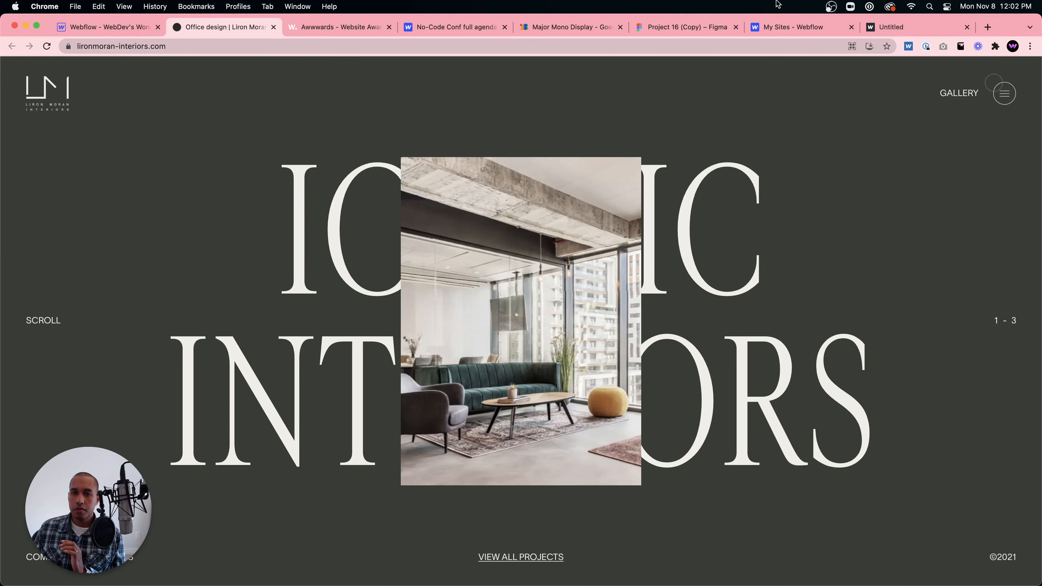
# Compare the Project 16 (Copy) design in Figma with the published camera page at webdevs-fresh-site.webflow.io.
pyautogui.click(681, 27)
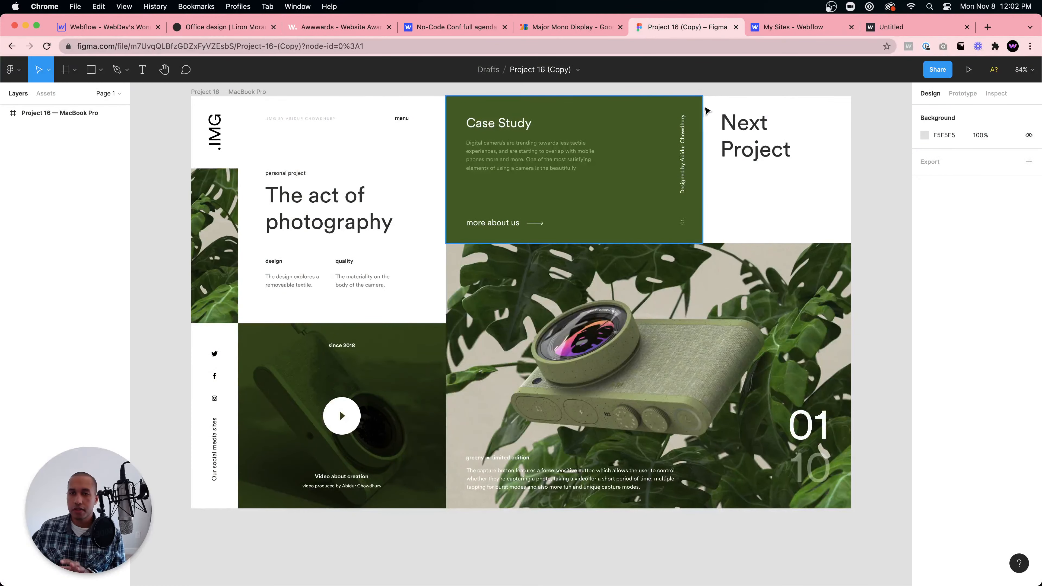
pyautogui.click(779, 29)
pyautogui.click(883, 28)
pyautogui.middleClick(788, 30)
pyautogui.click(681, 27)
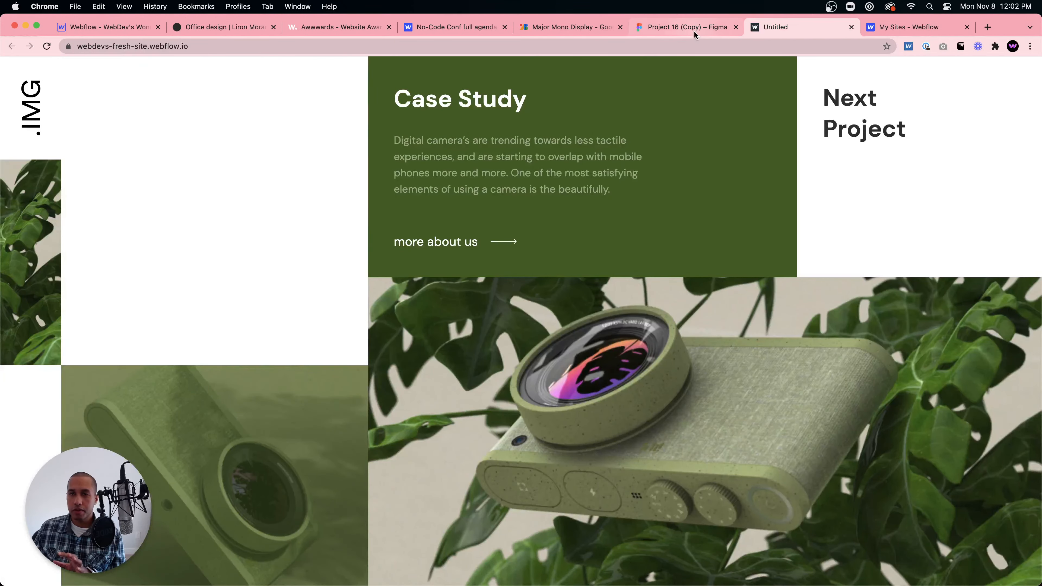
pyautogui.click(348, 222)
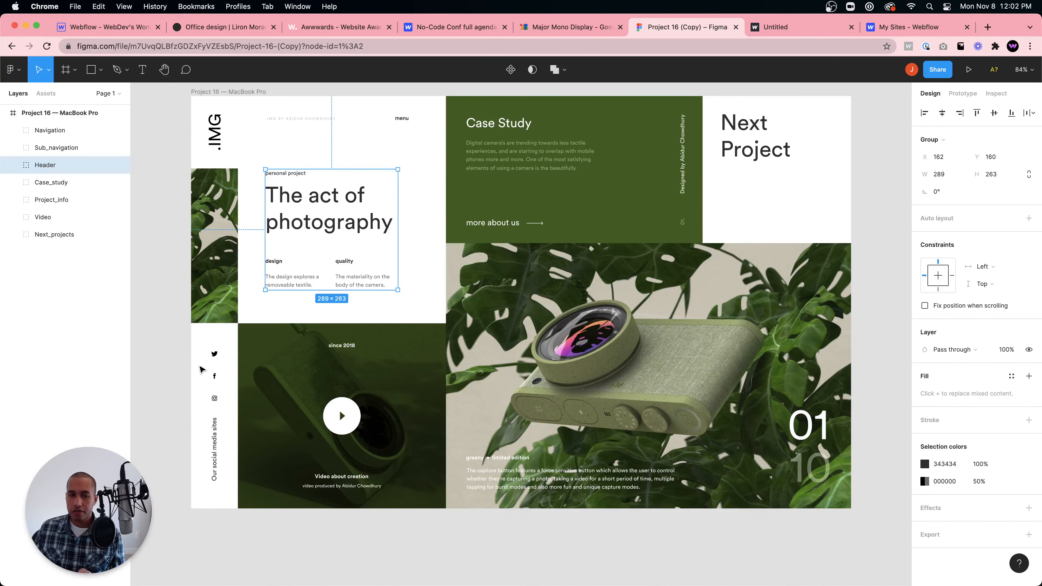
pyautogui.click(777, 28)
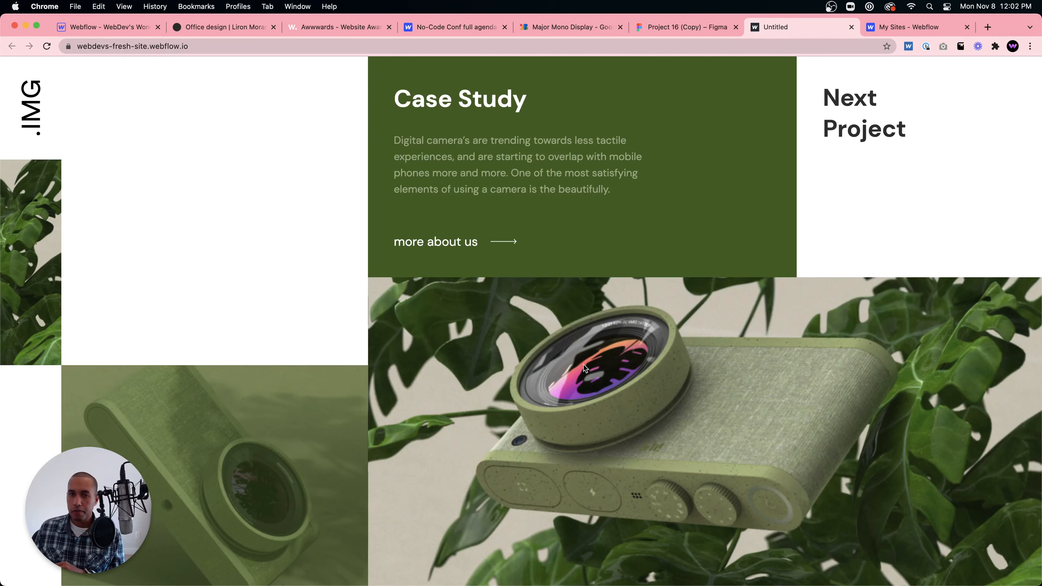
pyautogui.click(683, 28)
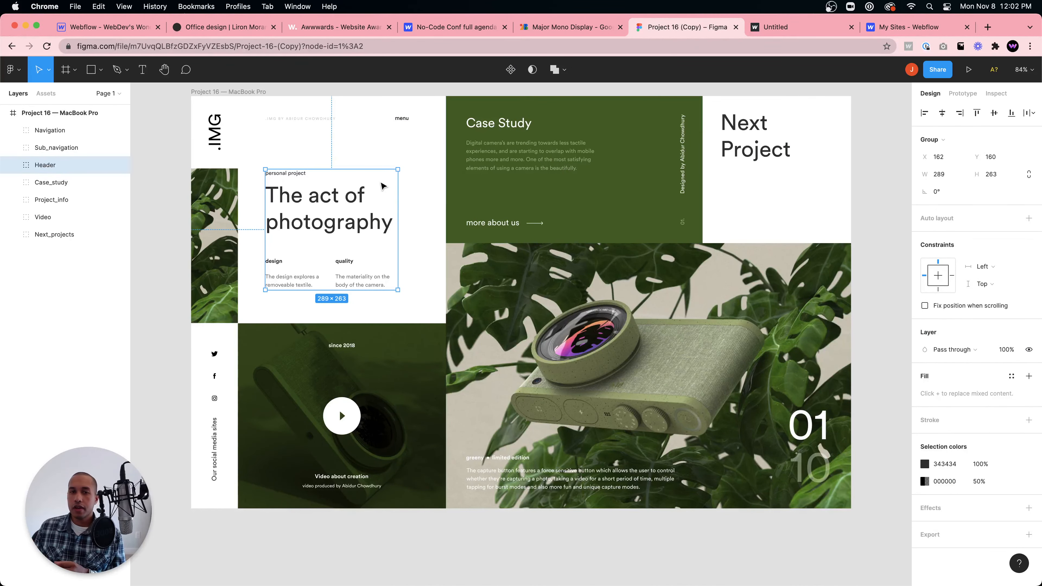
pyautogui.click(779, 27)
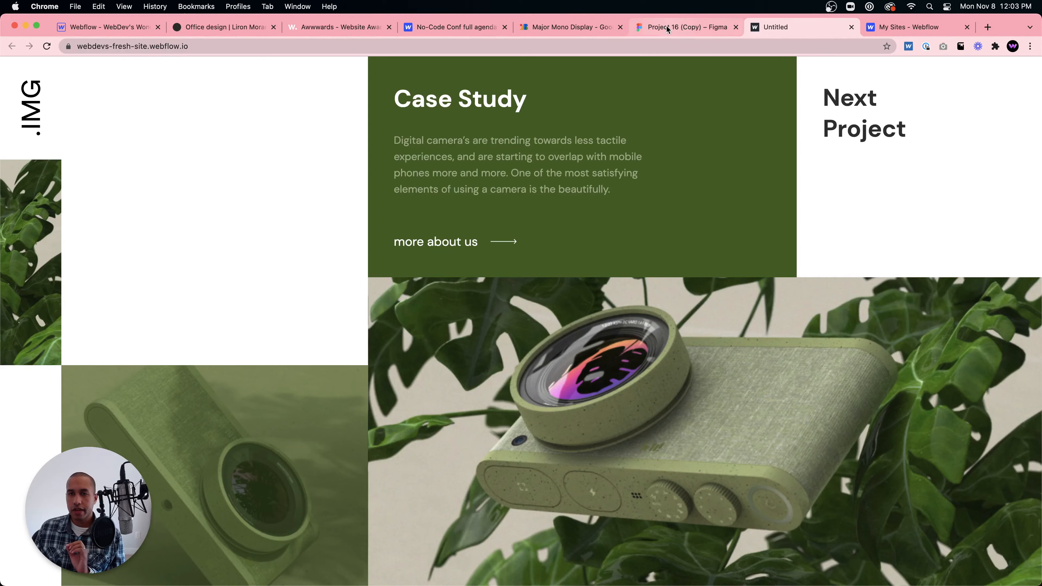
# Select the H text block of the HOME word in Webflow and compare it with the interior design site's full-screen menu.
pyautogui.click(115, 29)
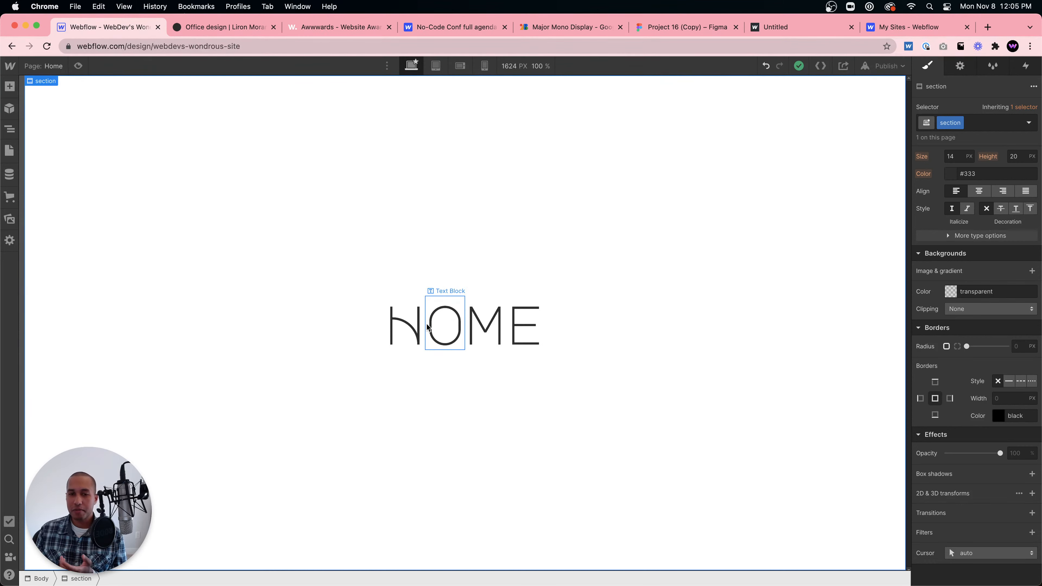
pyautogui.click(408, 331)
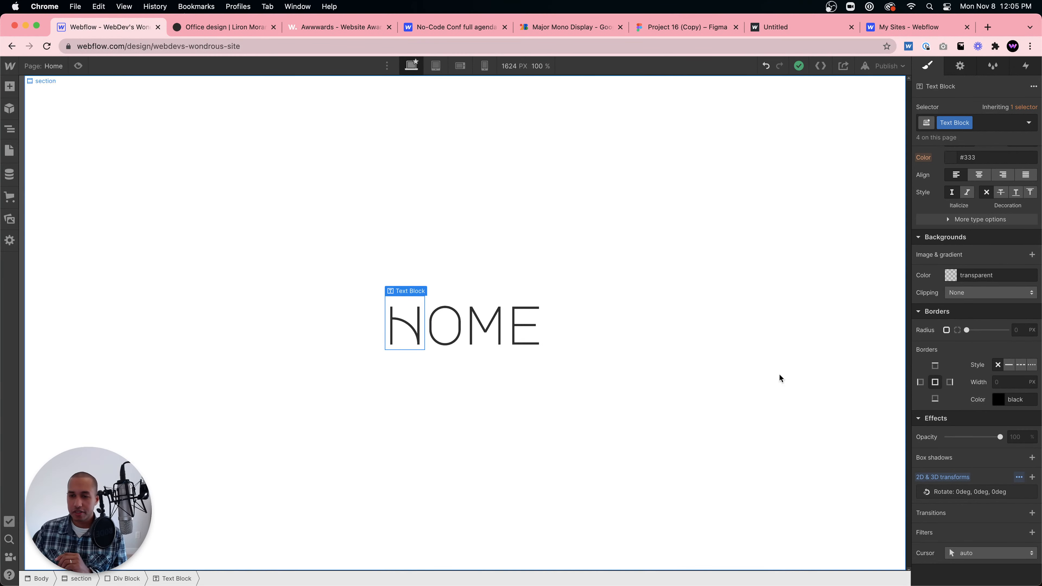
pyautogui.click(236, 27)
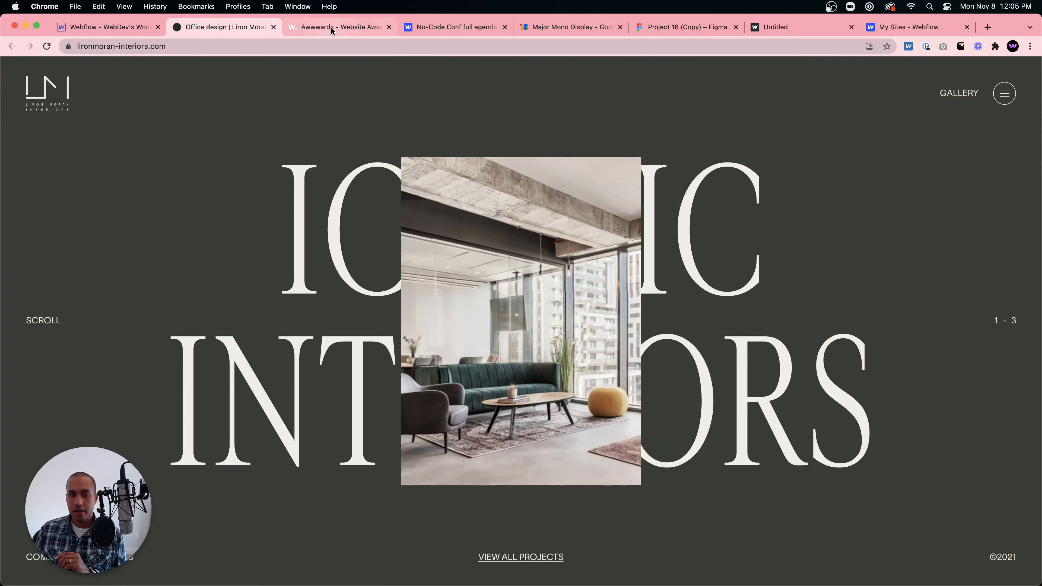
pyautogui.click(1004, 93)
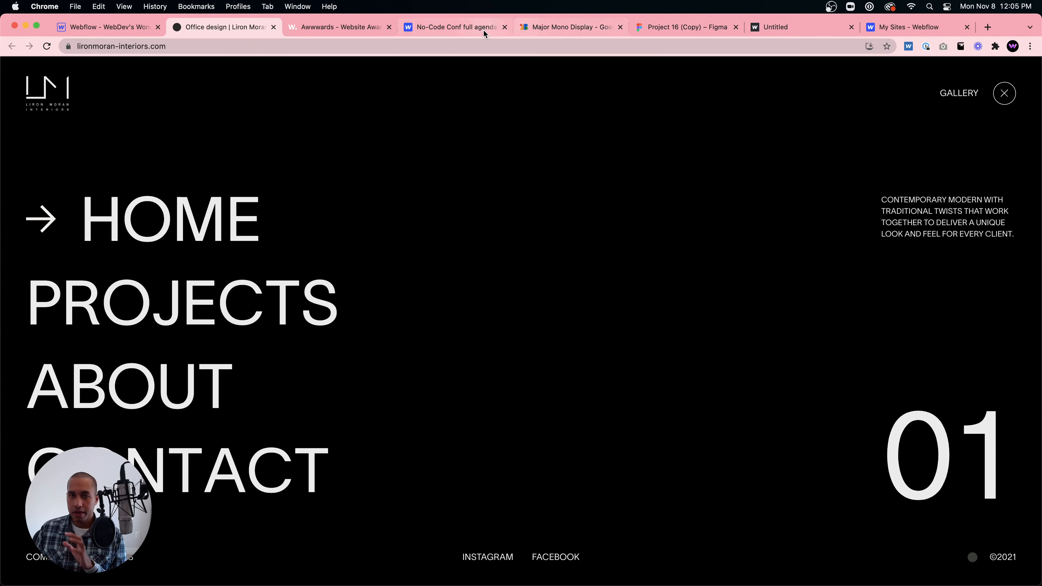
# Return to Webflow and set the HOME letters' text block class to the Montserrat font in all capitals.
pyautogui.click(108, 28)
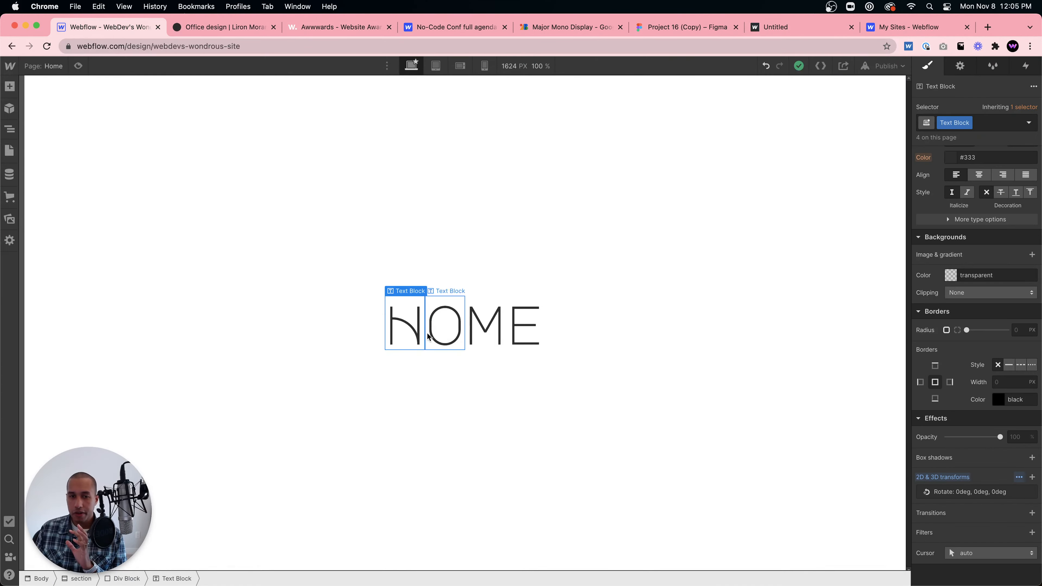
pyautogui.scroll(3, 992, 362)
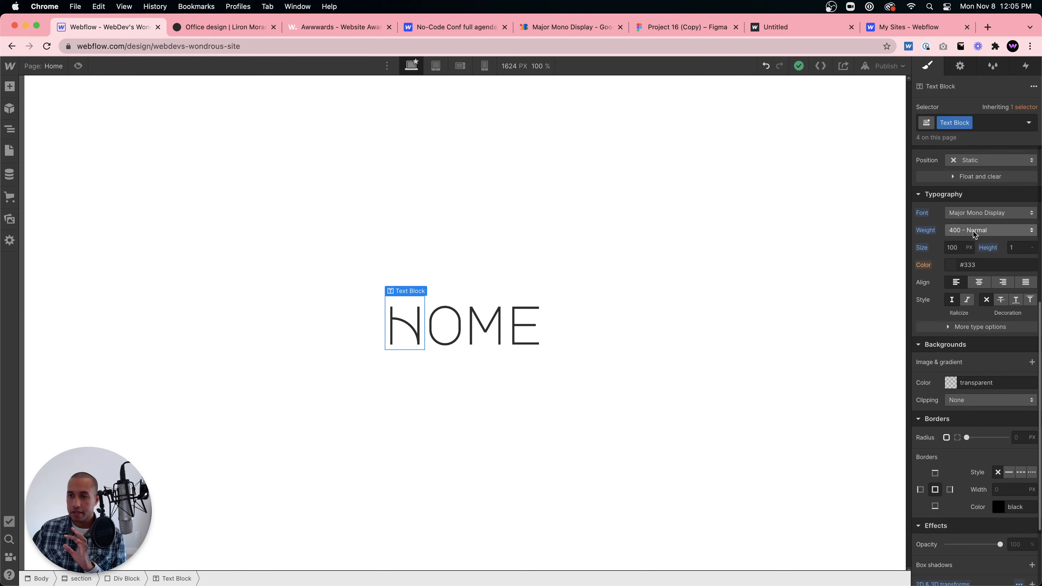
pyautogui.click(987, 211)
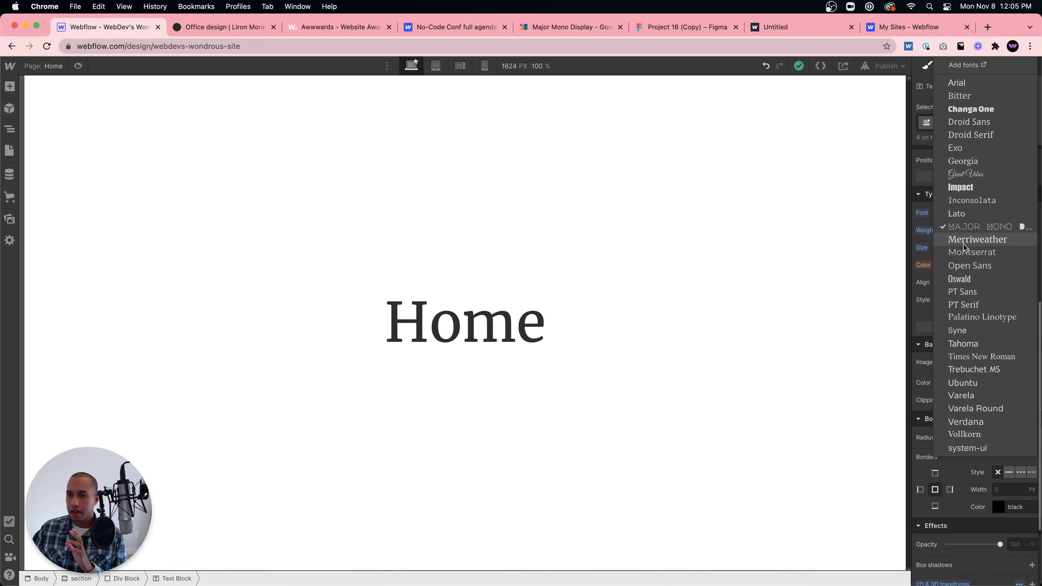
pyautogui.click(972, 252)
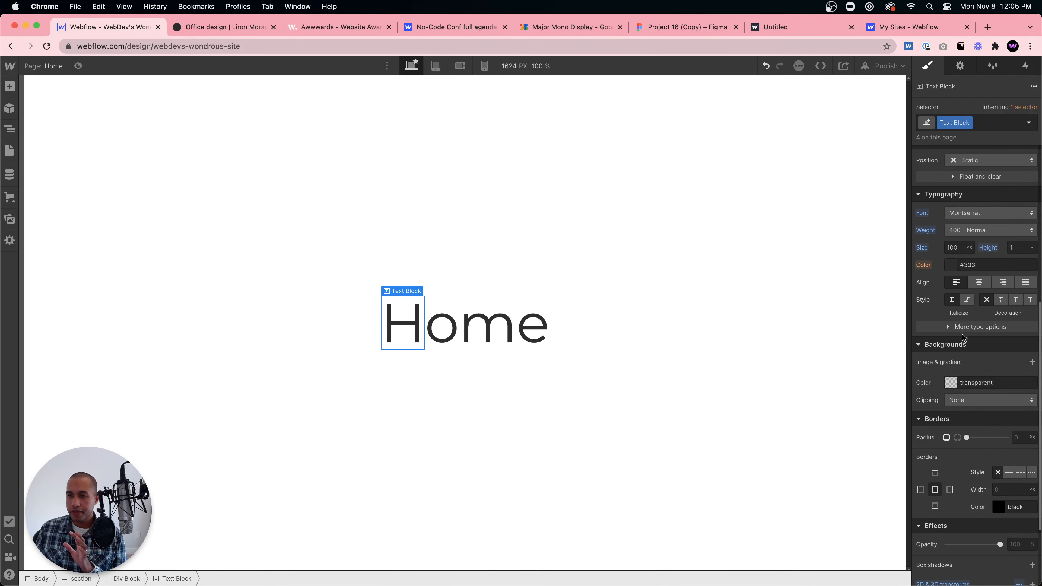
pyautogui.click(970, 328)
pyautogui.click(946, 372)
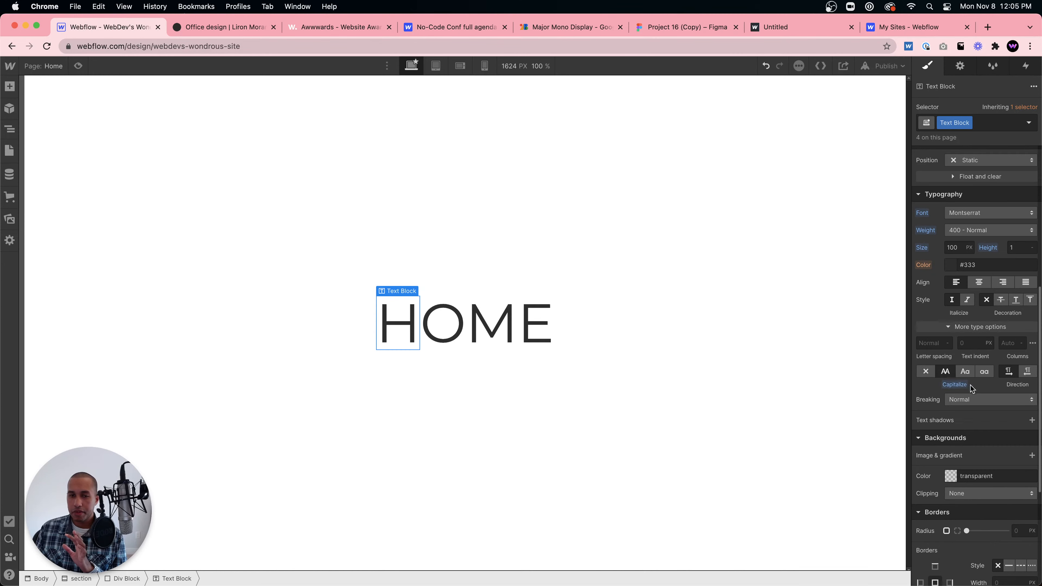
# Rotate the HOME letter text blocks about the Y axis, trying 177 and 43 degrees and ending at 166 degrees.
pyautogui.scroll(-5, 970, 415)
pyautogui.click(963, 495)
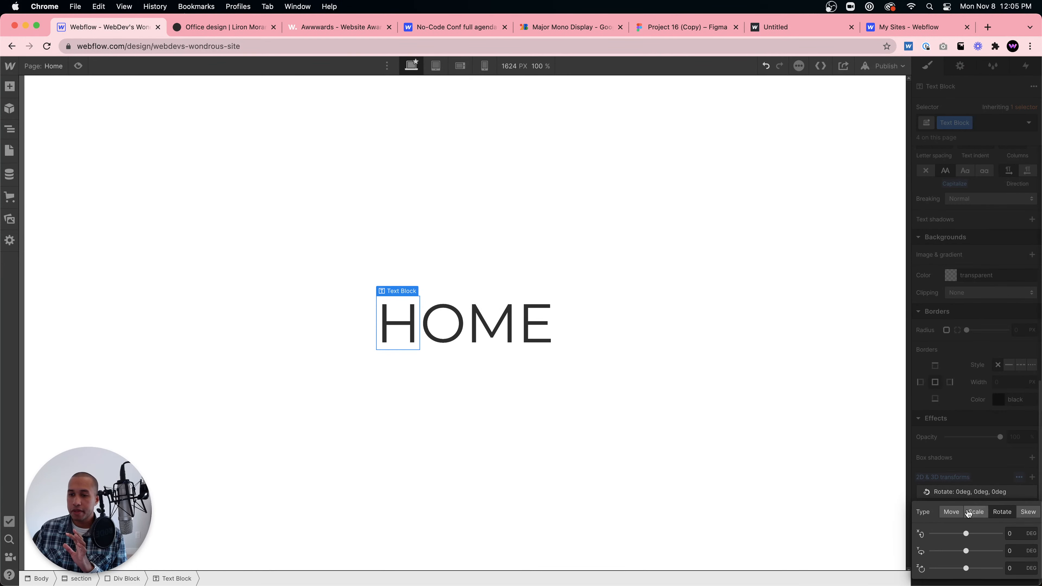
pyautogui.moveTo(966, 550); pyautogui.dragTo(999, 549)
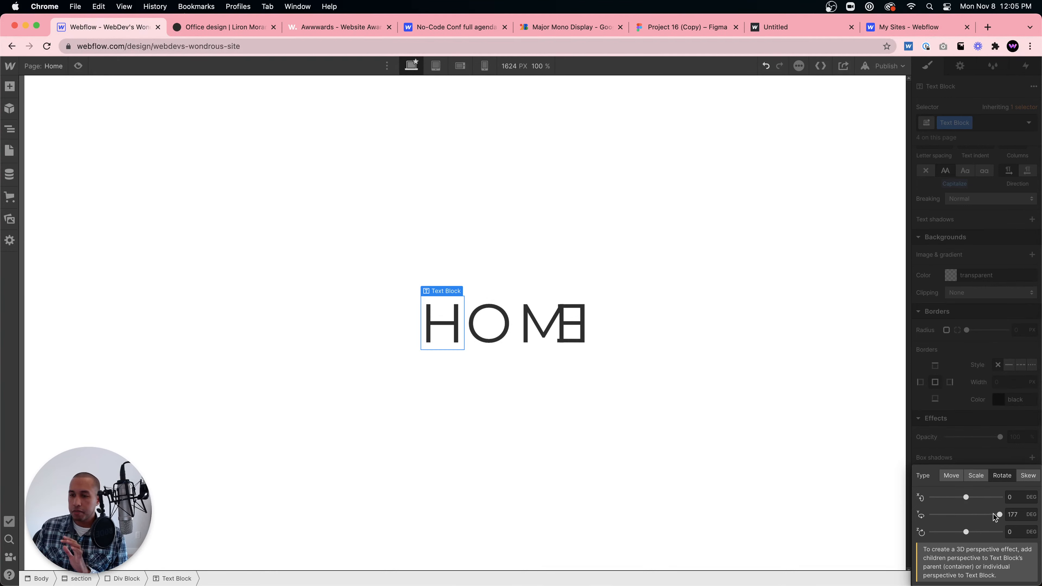
pyautogui.moveTo(996, 514); pyautogui.dragTo(975, 515)
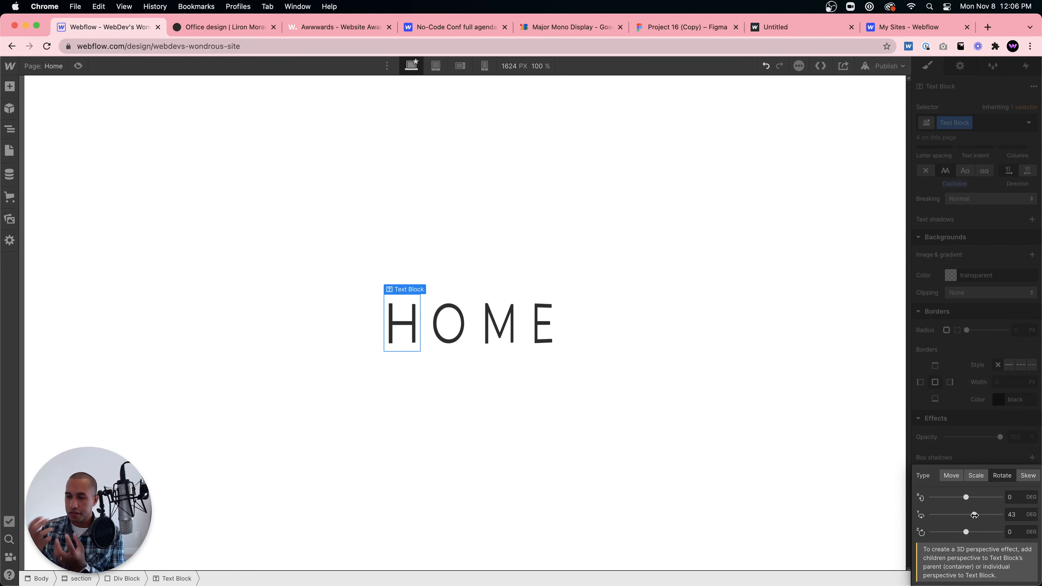
pyautogui.moveTo(975, 515); pyautogui.dragTo(997, 514)
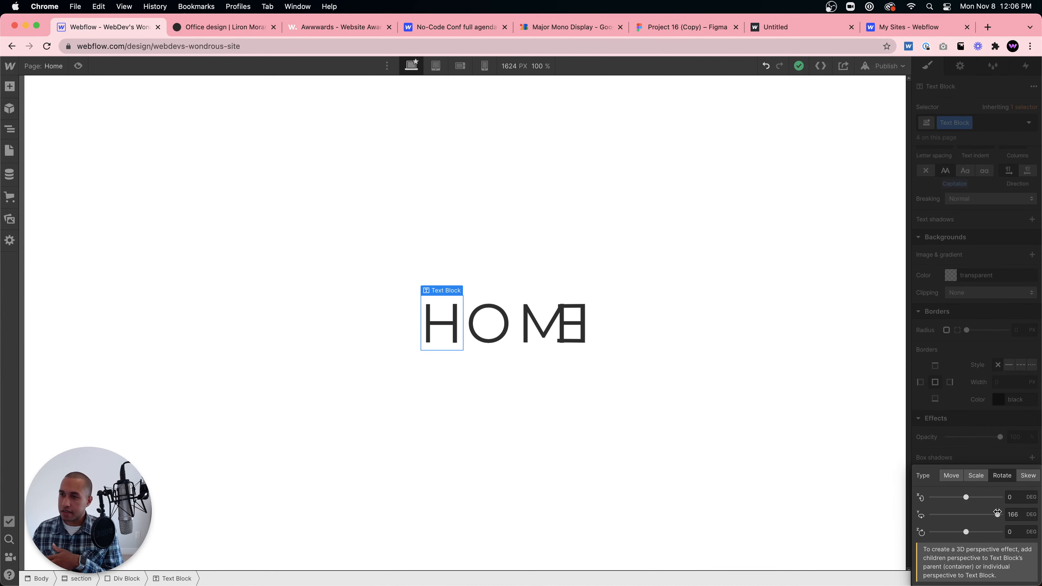
# Search Google for "same space google fonts" in a new browser tab.
pyautogui.click(987, 26)
pyautogui.write('mons')
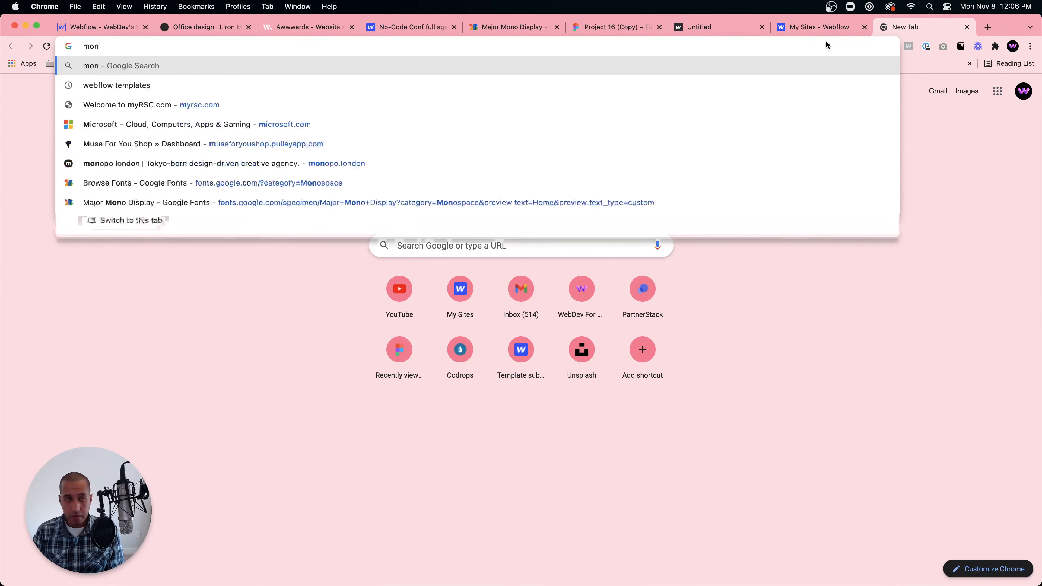
pyautogui.press('BackSpace')
pyautogui.write('o')
pyautogui.press('BackSpace')
pyautogui.press('BackSpace')
pyautogui.press('BackSpace')
pyautogui.press('BackSpace')
pyautogui.press('BackSpace')
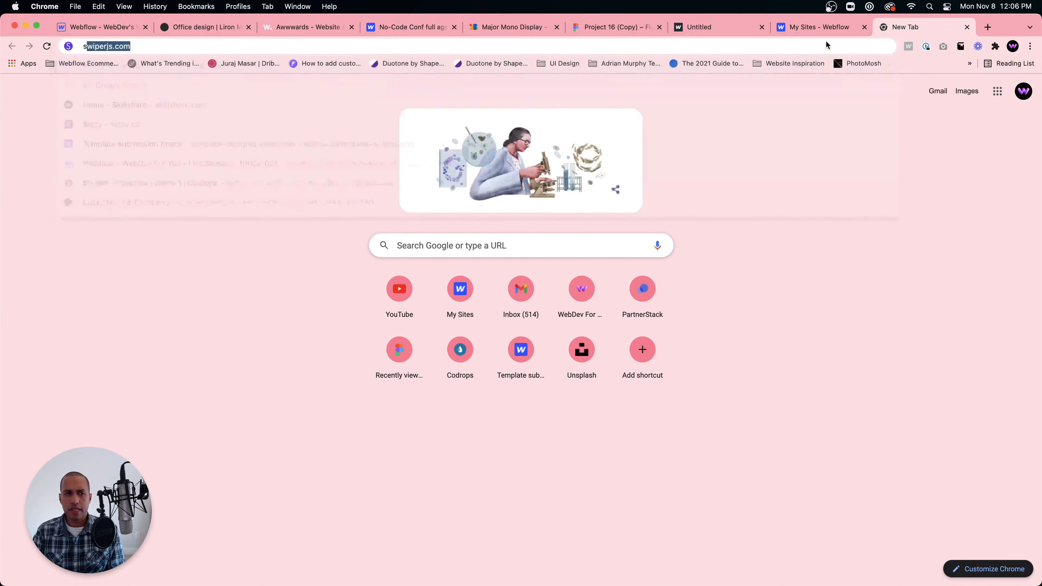
pyautogui.write('same sapc')
pyautogui.press('BackSpace')
pyautogui.press('BackSpace')
pyautogui.press('BackSpace')
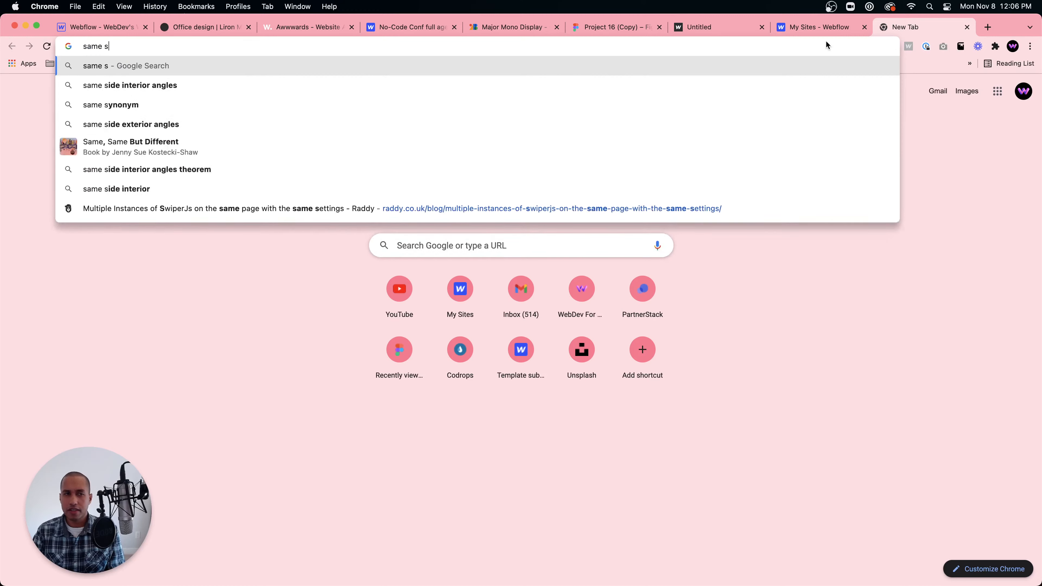
pyautogui.write('pace google font')
pyautogui.write('s')
pyautogui.press('Return')
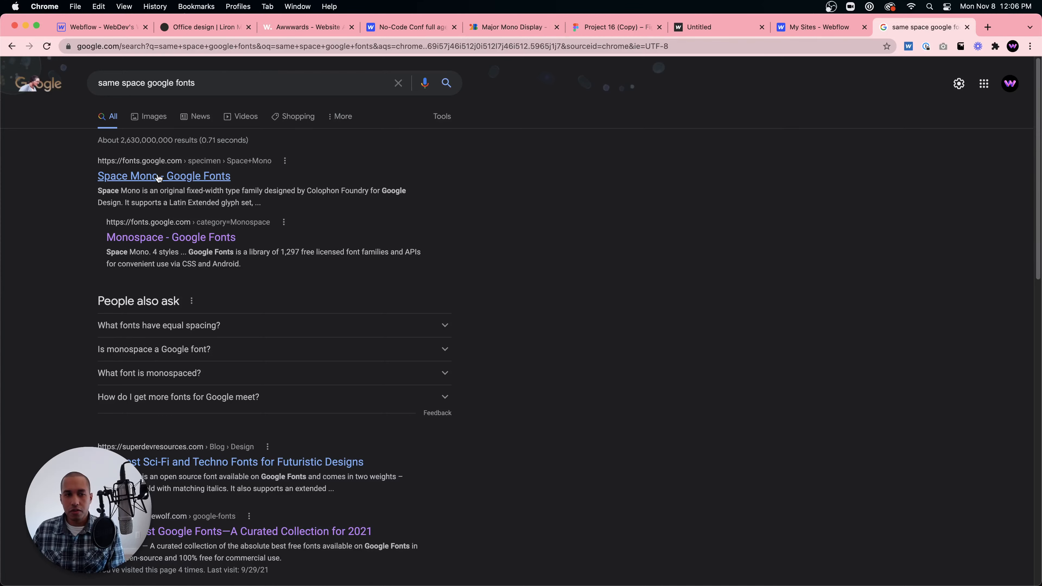
# View the Space Mono specimen on Google Fonts, go back to the results, and browse the Monospace category listing.
pyautogui.click(166, 180)
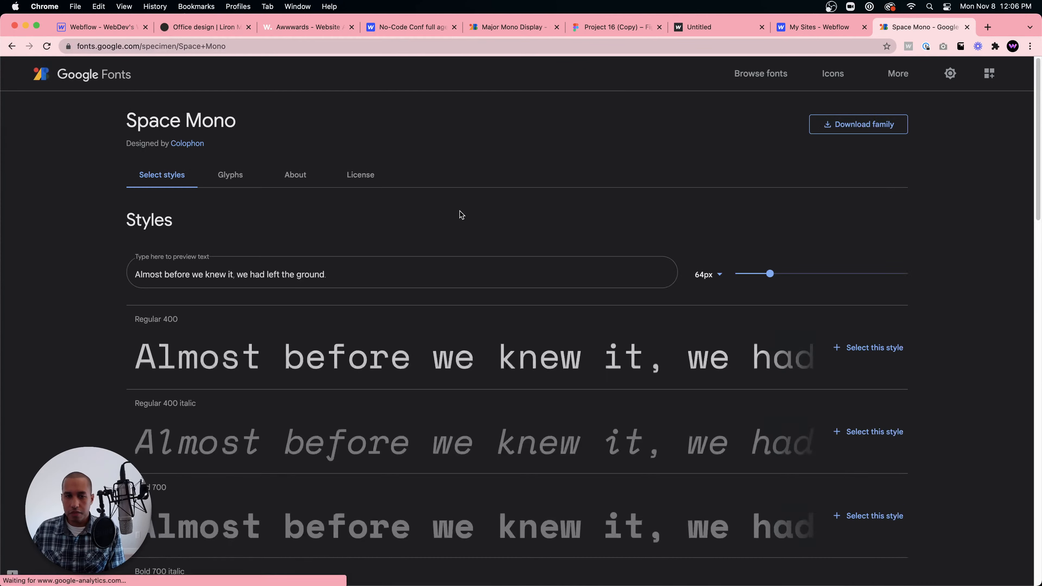
pyautogui.scroll(-2, 460, 211)
pyautogui.scroll(2, 284, 184)
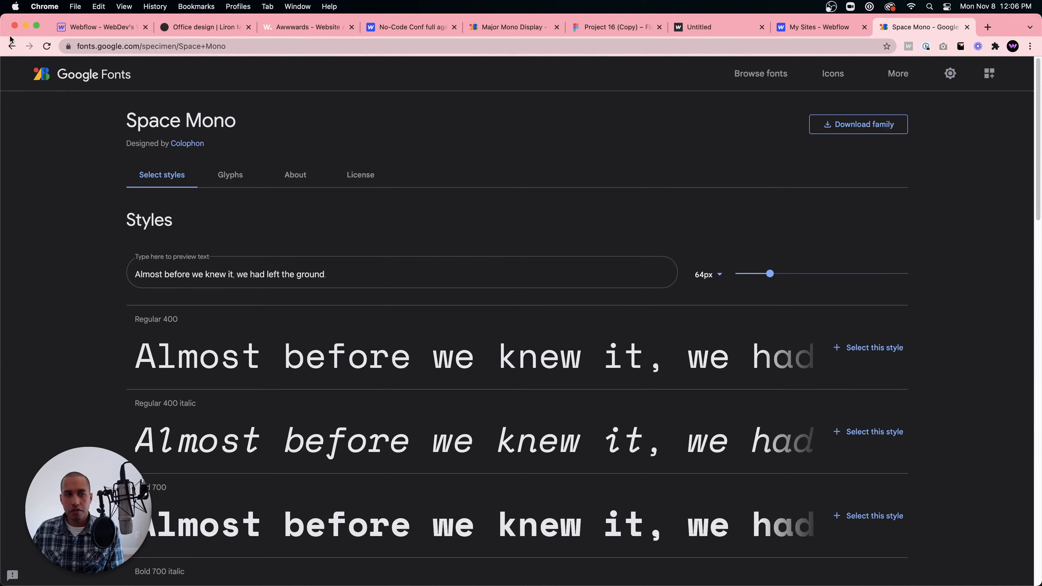
pyautogui.click(11, 46)
pyautogui.click(180, 245)
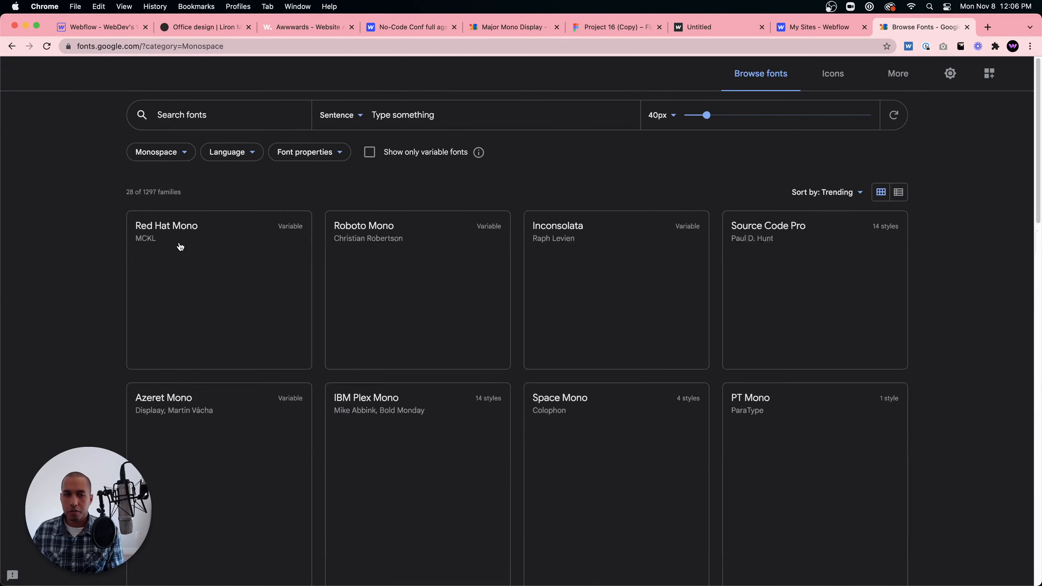
pyautogui.scroll(-3, 644, 305)
pyautogui.scroll(-15, 644, 306)
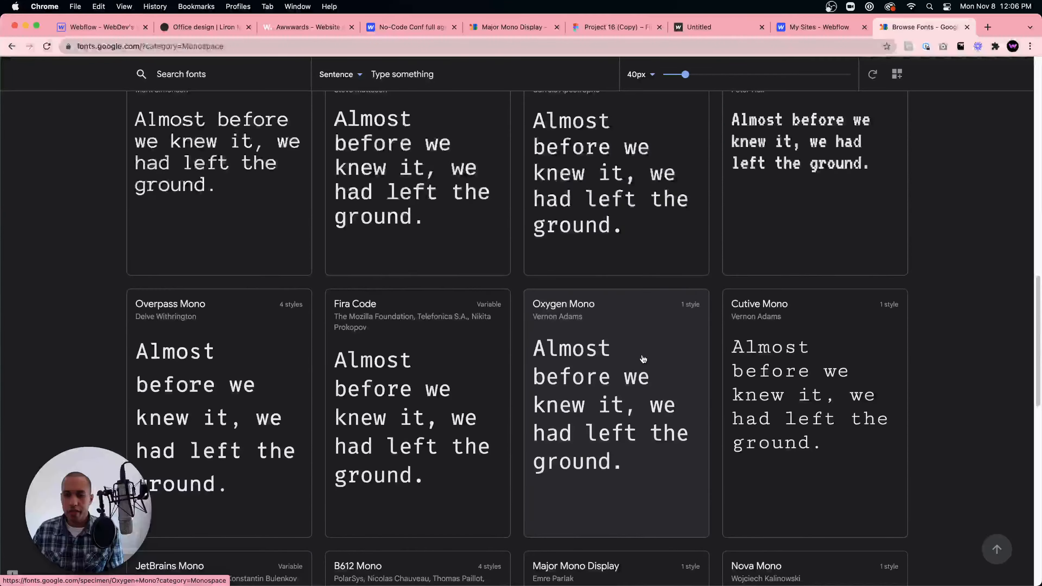
pyautogui.scroll(-7, 643, 360)
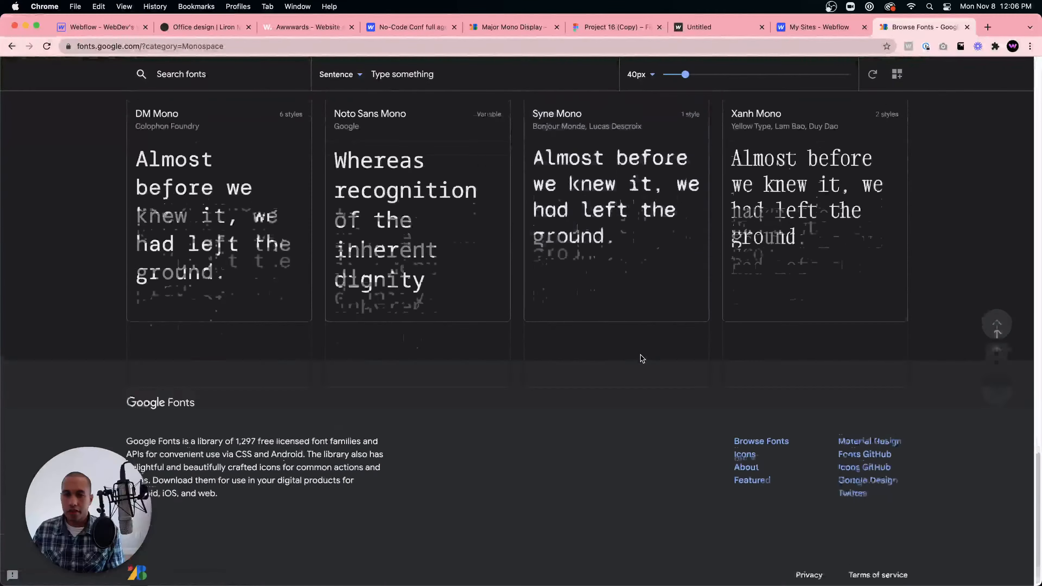
# Switch back to Webflow and set the HOME letters' text block class to Major Mono Display with no forced capitalization.
pyautogui.scroll(4, 640, 357)
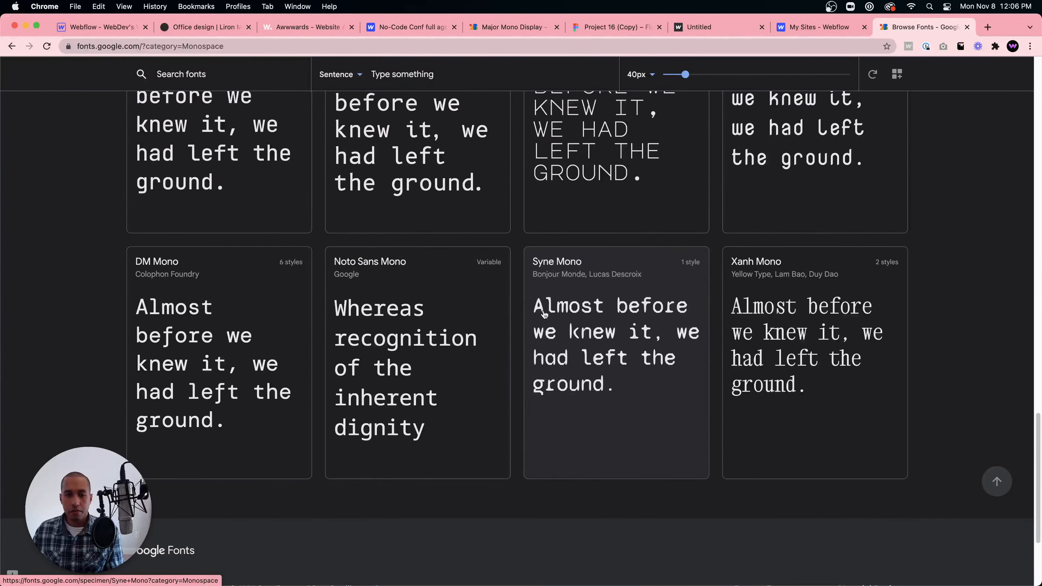
pyautogui.scroll(1, 406, 326)
pyautogui.scroll(4, 483, 357)
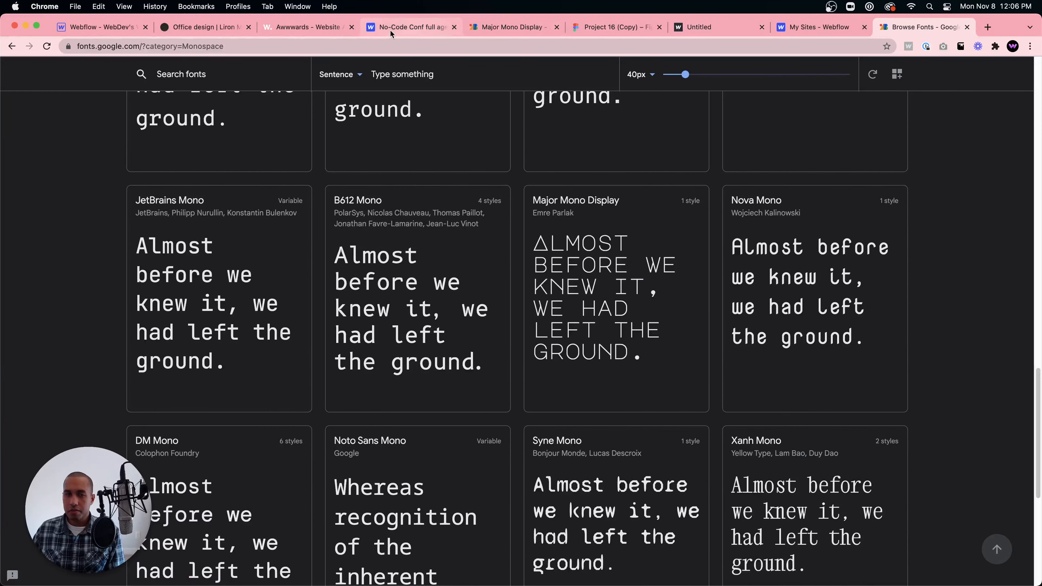
pyautogui.click(119, 26)
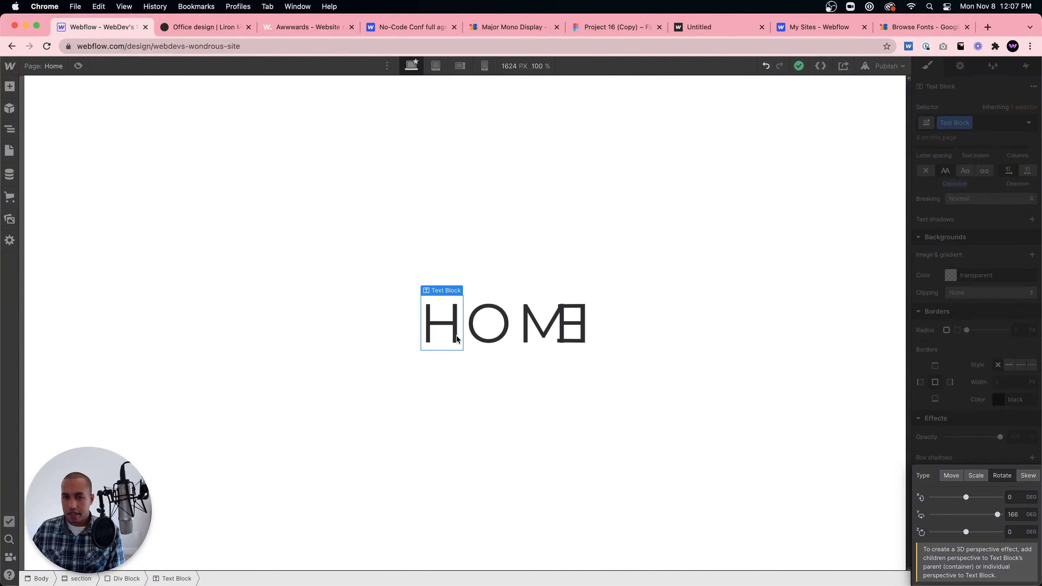
pyautogui.click(960, 304)
pyautogui.scroll(5, 973, 234)
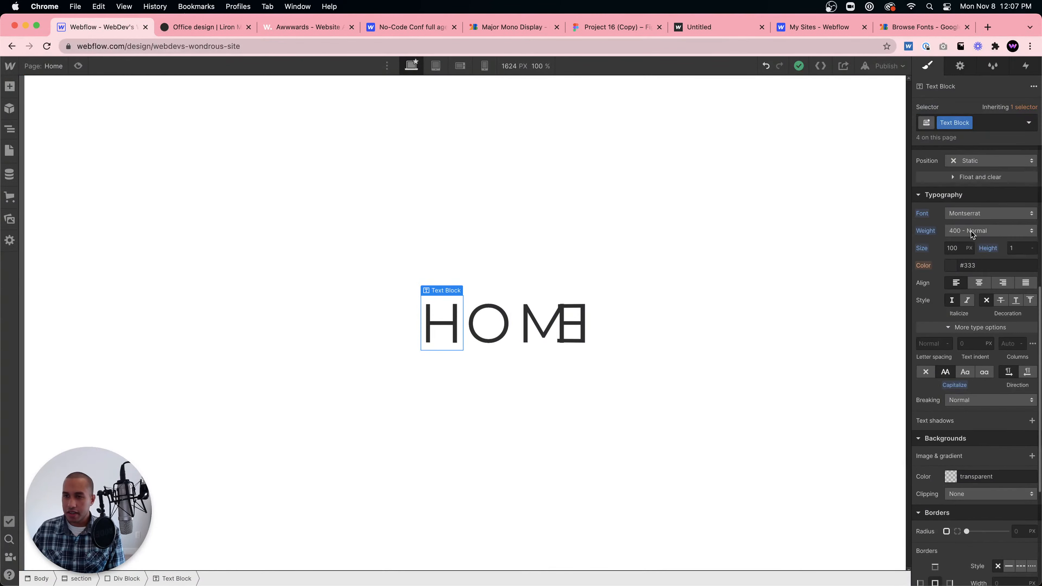
pyautogui.click(980, 213)
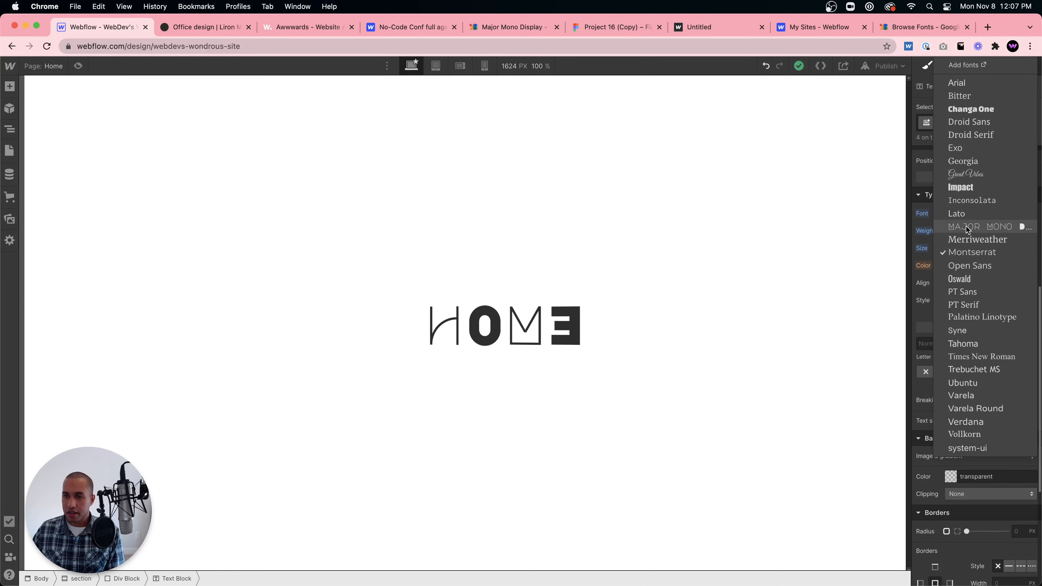
pyautogui.click(985, 227)
pyautogui.click(945, 372)
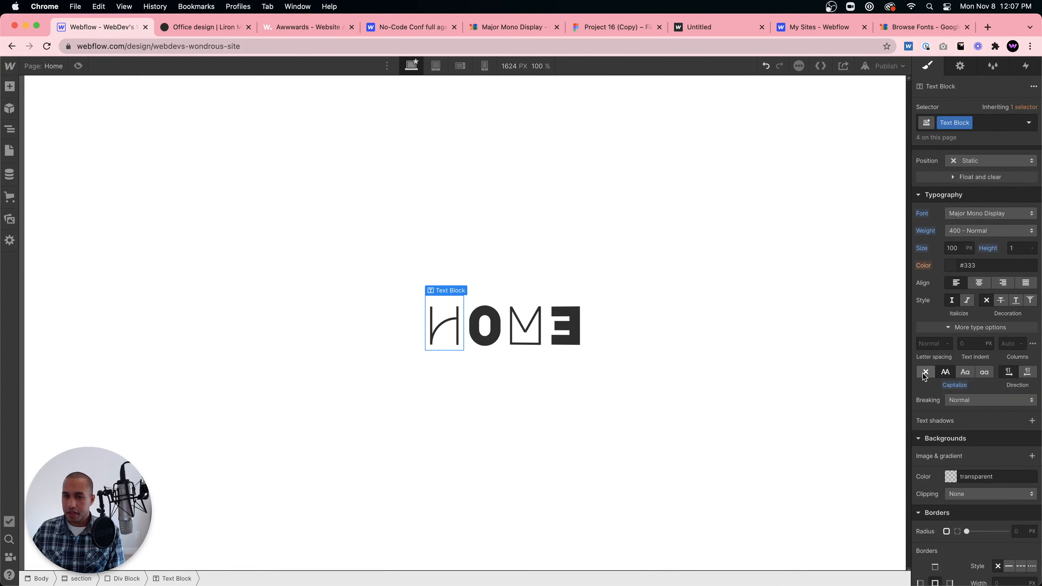
pyautogui.click(492, 347)
pyautogui.click(445, 329)
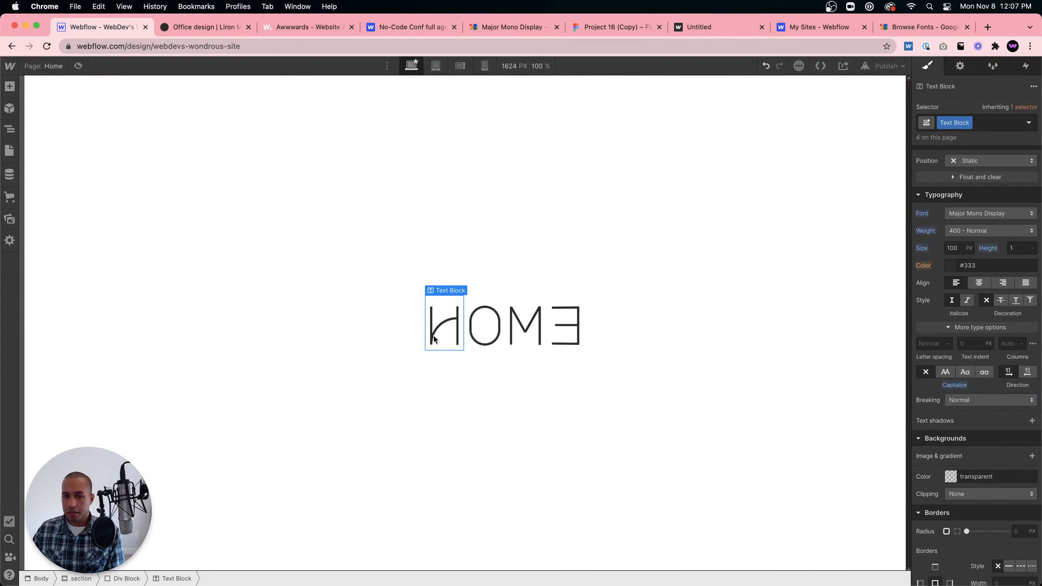
# Rotate the HOME letter text blocks to 134 degrees about the Y axis.
pyautogui.scroll(-5, 939, 409)
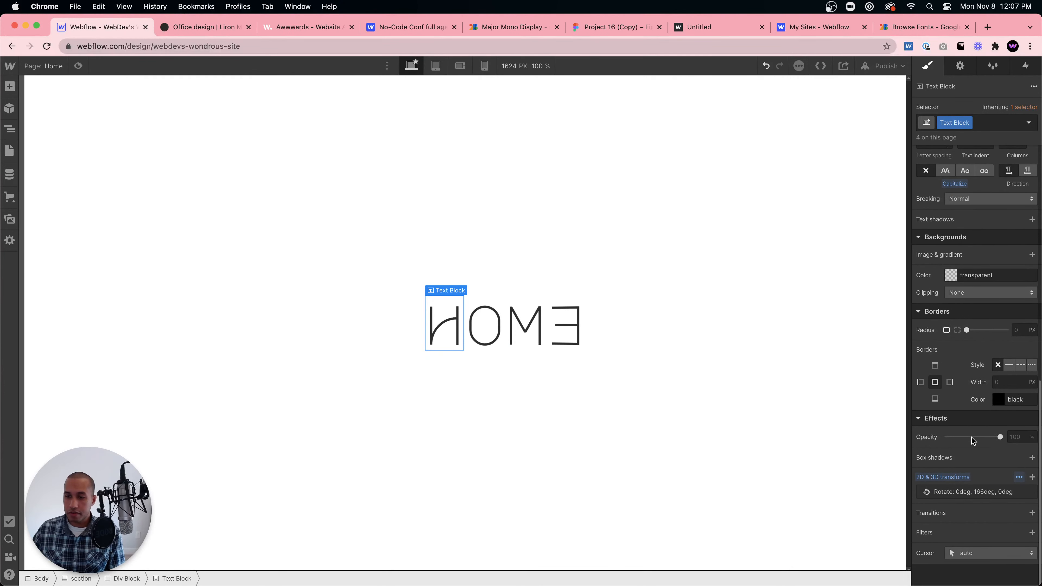
pyautogui.click(961, 493)
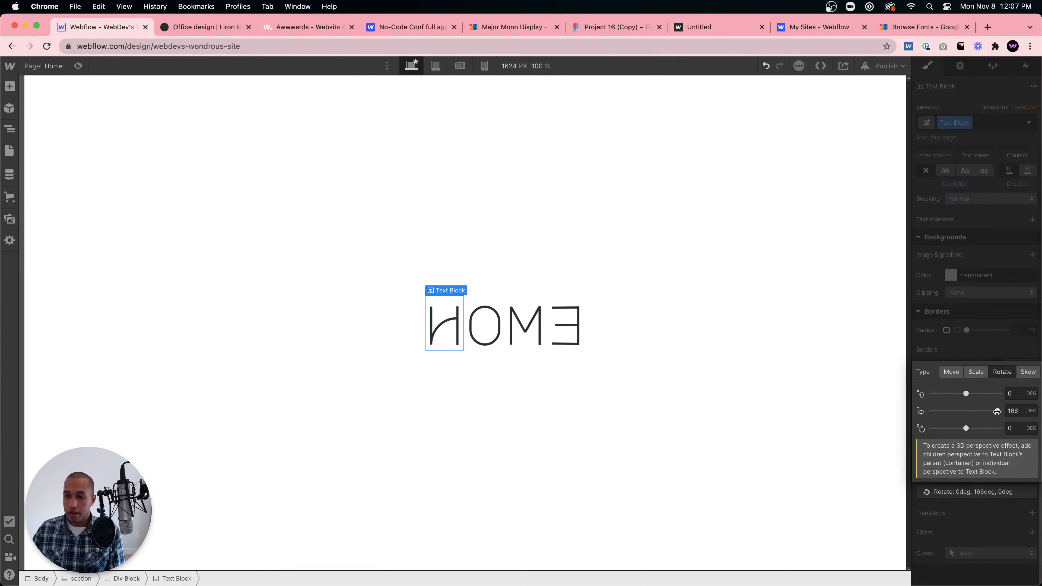
pyautogui.moveTo(1000, 412)
pyautogui.mouseDown()
pyautogui.moveTo(957, 416)
pyautogui.moveTo(1001, 413)
pyautogui.moveTo(985, 418)
pyautogui.moveTo(991, 411)
pyautogui.mouseUp()
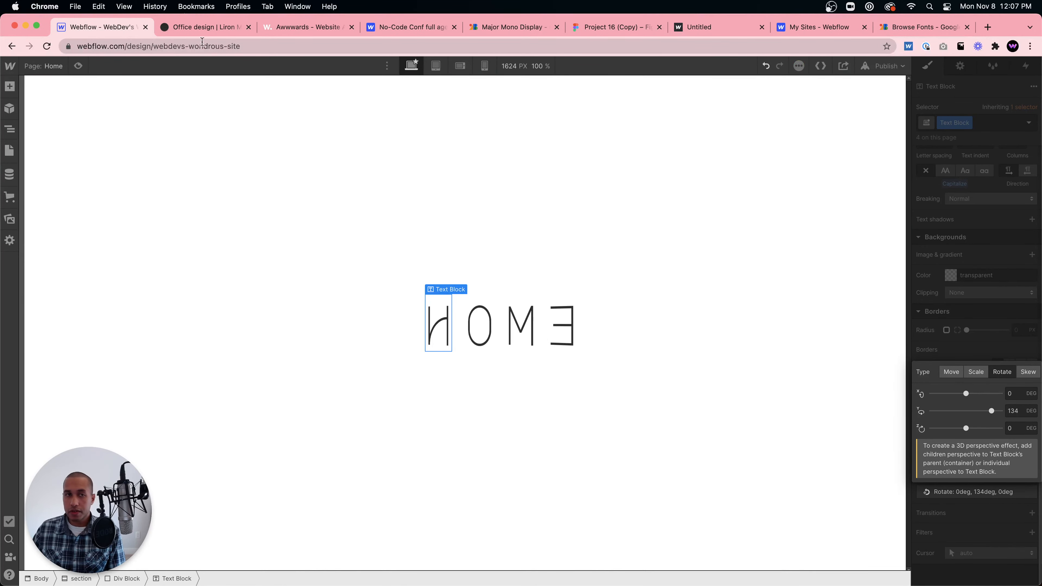
# Look at the interiors reference site's open menu, close that menu, and return to Webflow.
pyautogui.click(201, 28)
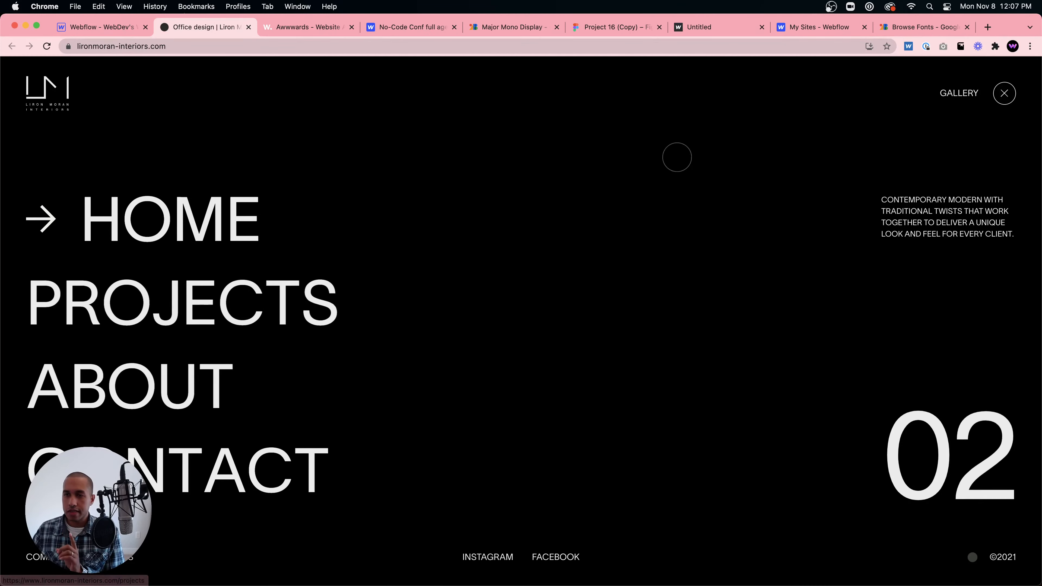
pyautogui.click(1004, 93)
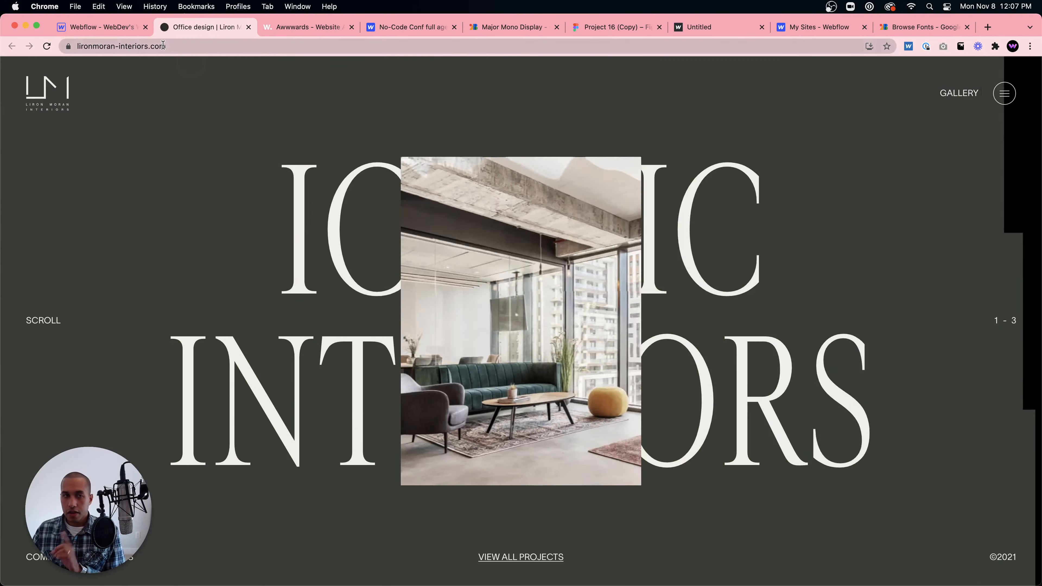
pyautogui.click(109, 28)
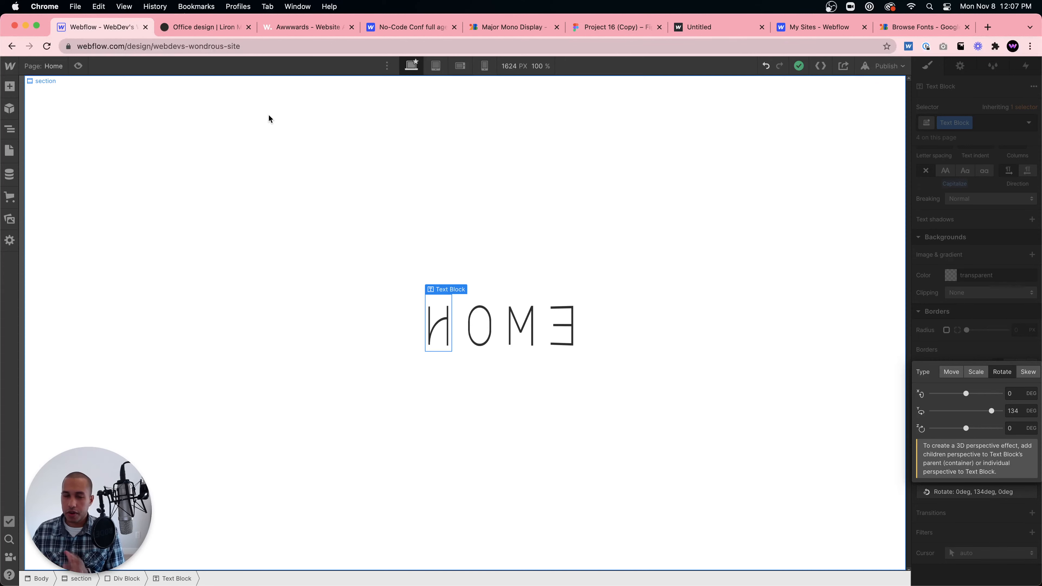
# Delete the section holding the HOME letters and clean up all unused styles.
pyautogui.click(964, 356)
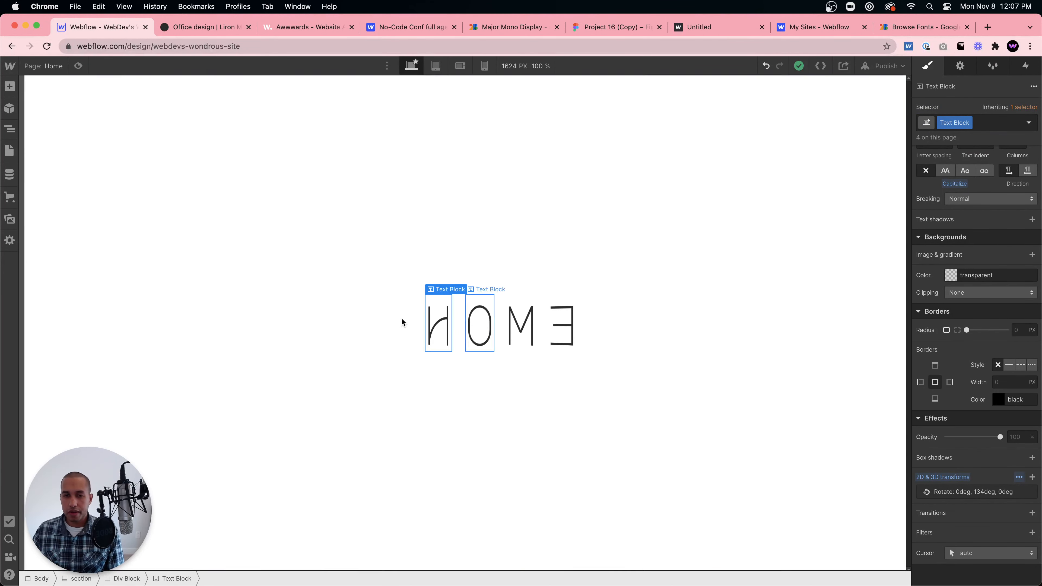
pyautogui.click(42, 231)
pyautogui.press('Delete')
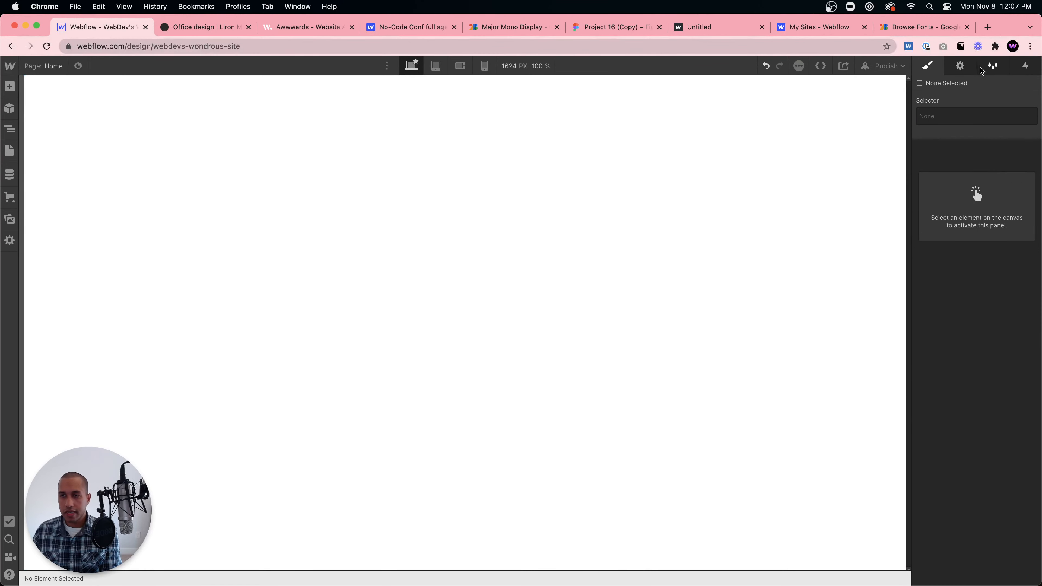
pyautogui.click(992, 66)
pyautogui.click(1016, 85)
pyautogui.click(939, 207)
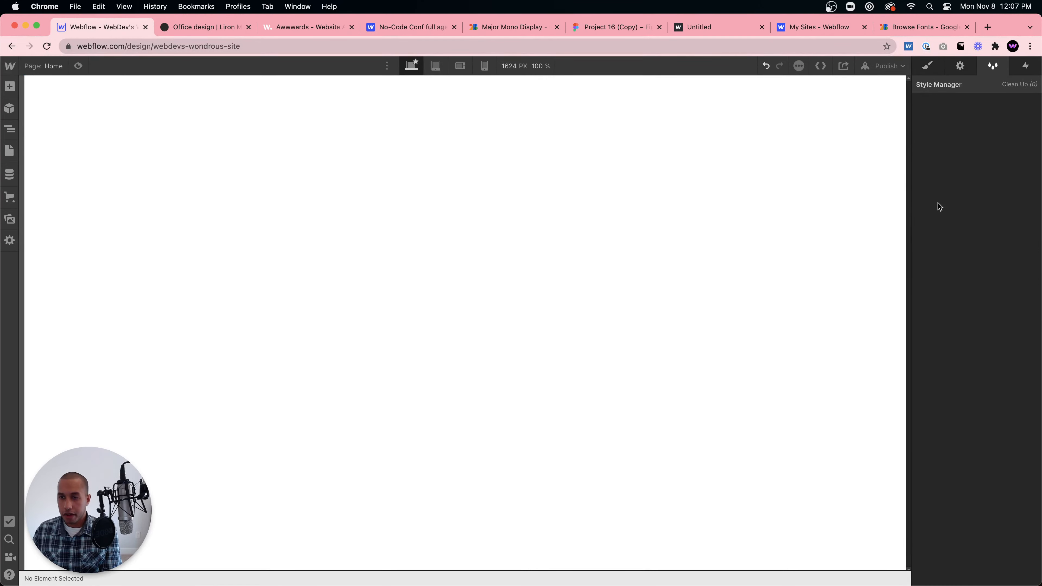
# Select the Body, display the page's element structure, and add a new Section inside the Body.
pyautogui.click(703, 213)
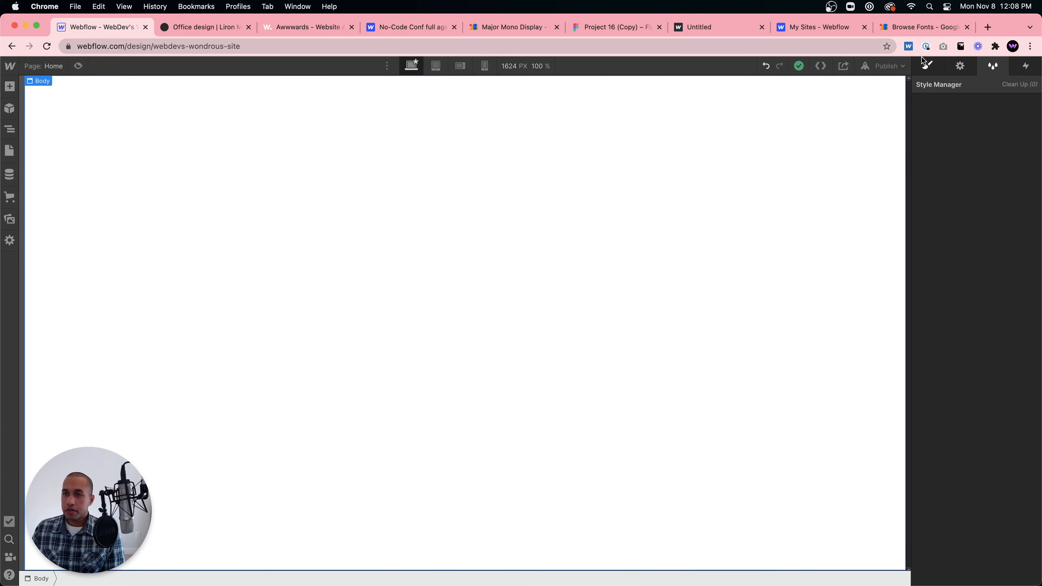
pyautogui.click(926, 65)
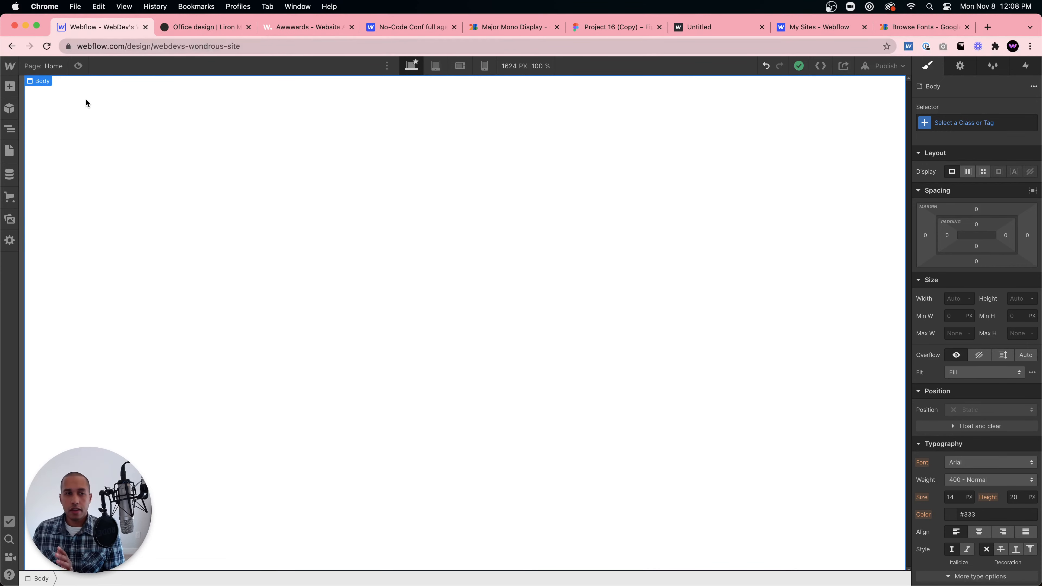
pyautogui.click(10, 130)
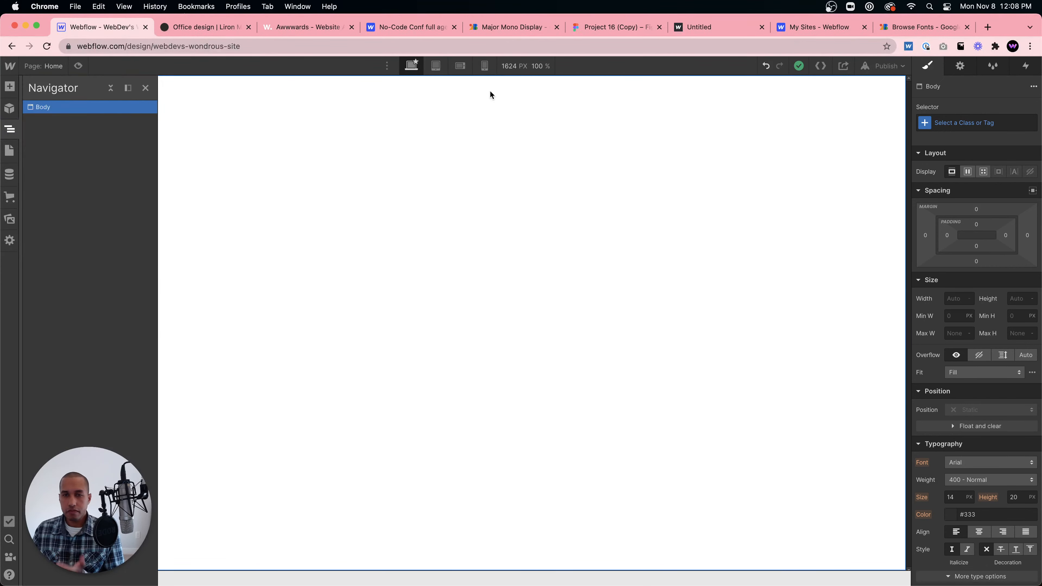
pyautogui.press('super+e')
pyautogui.write('sec')
pyautogui.press('Return')
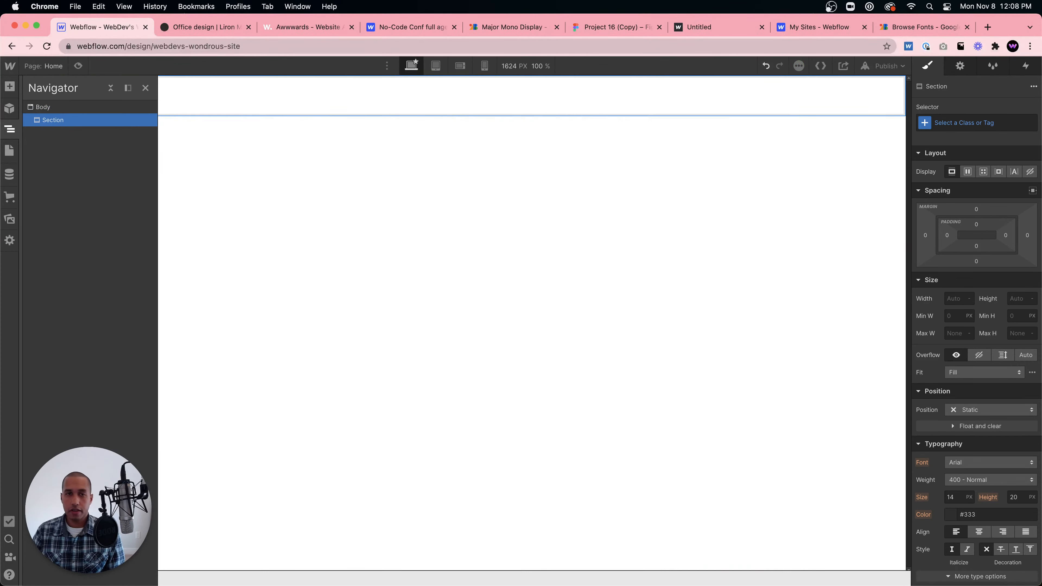
# Assign the class hero-section to the new section, and replace it with a class named section.
pyautogui.click(967, 122)
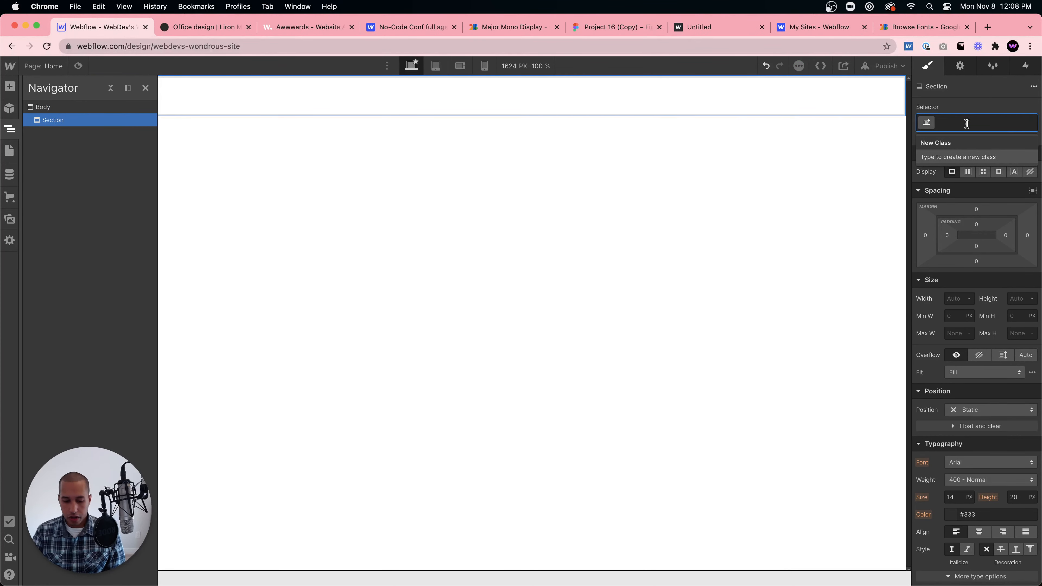
pyautogui.write('hero-section')
pyautogui.press('Return')
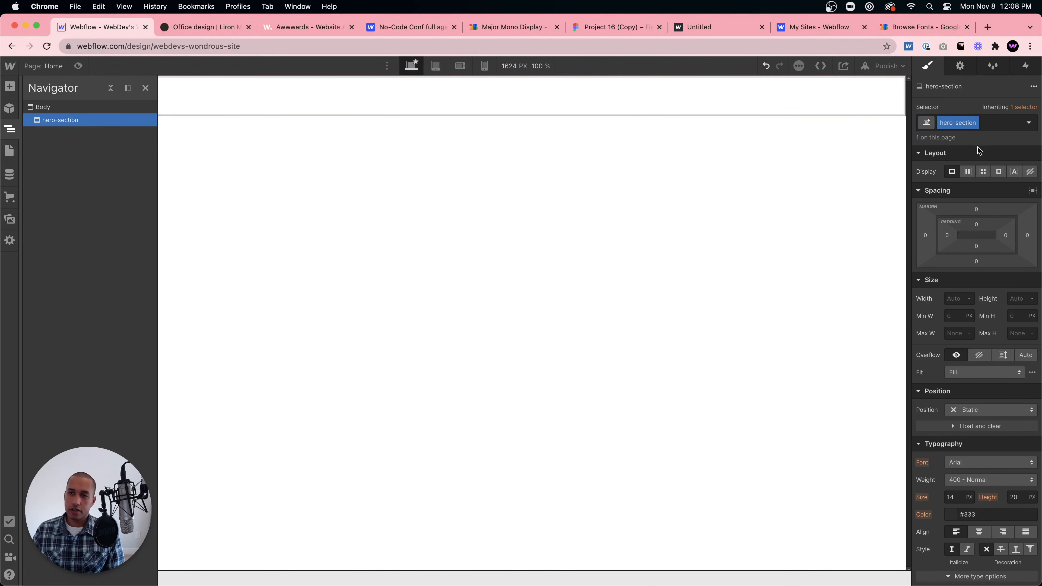
pyautogui.click(931, 125)
pyautogui.press('BackSpace')
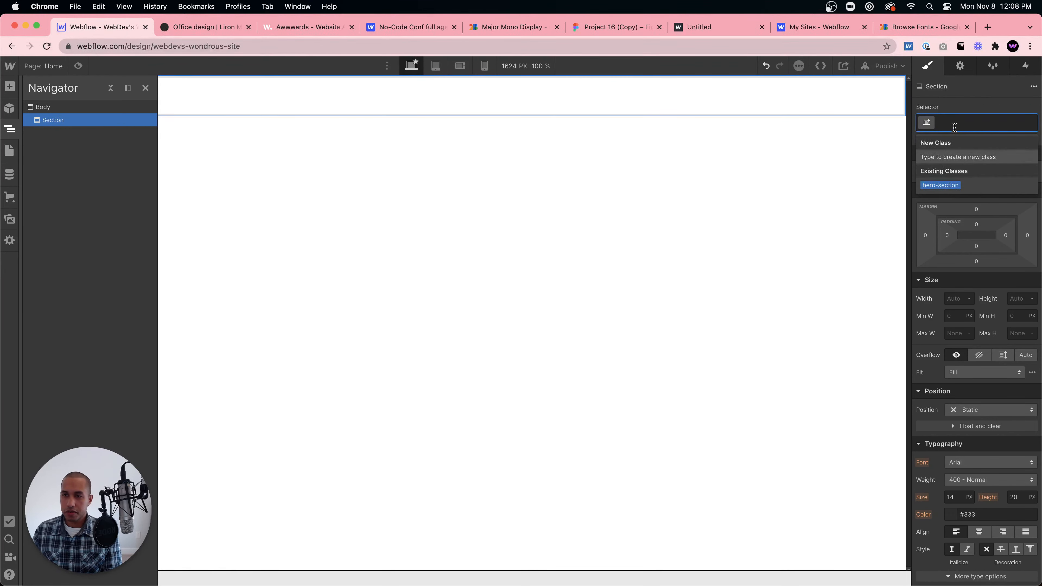
pyautogui.write('section')
pyautogui.press('Return')
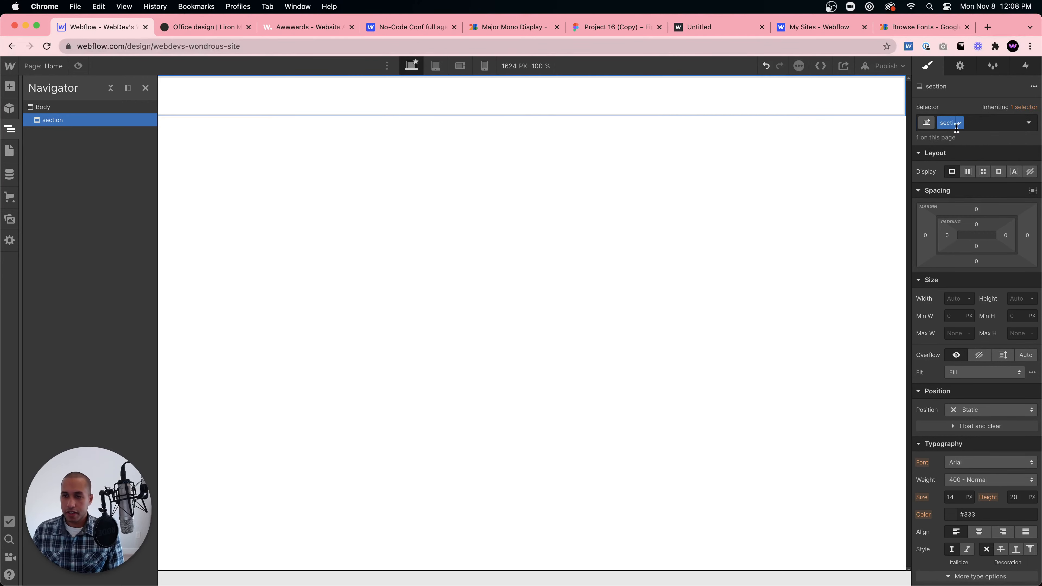
# Give the section class a 100 VH minimum height and a horizontal flex layout with centered alignment and justification.
pyautogui.click(1023, 316)
pyautogui.write('100vh')
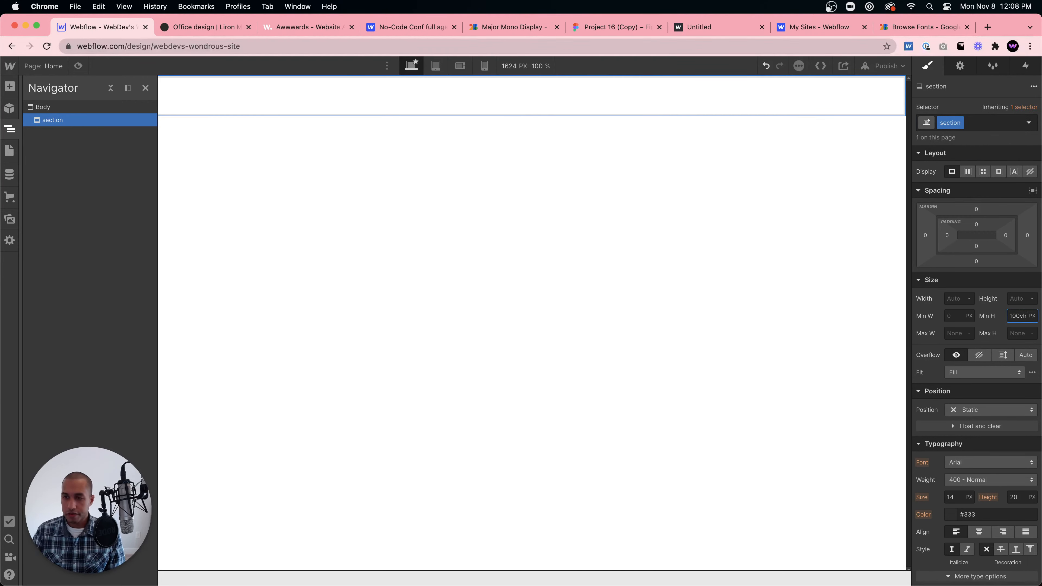
pyautogui.press('Return')
pyautogui.click(626, 294)
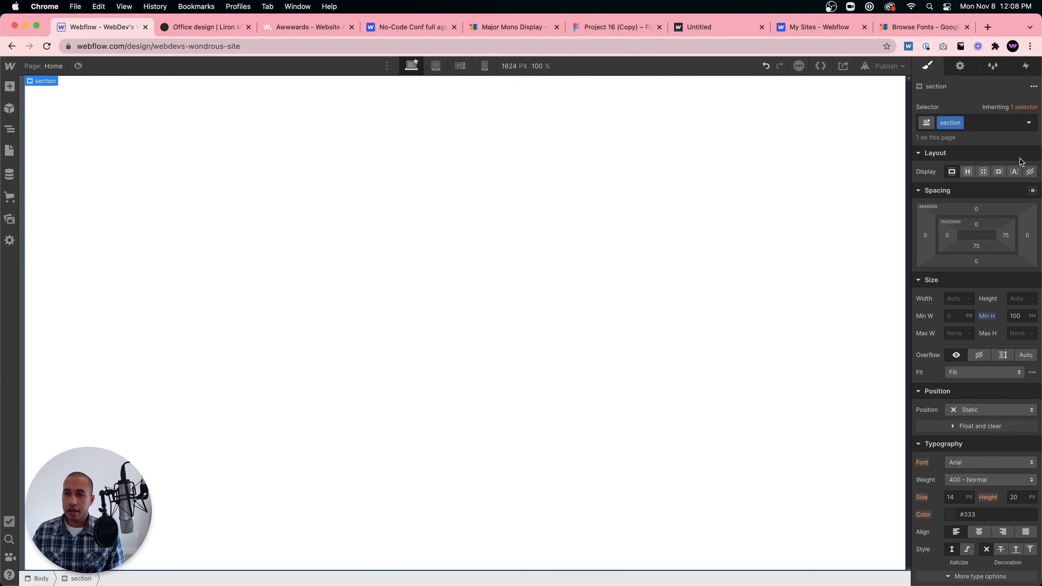
pyautogui.click(968, 172)
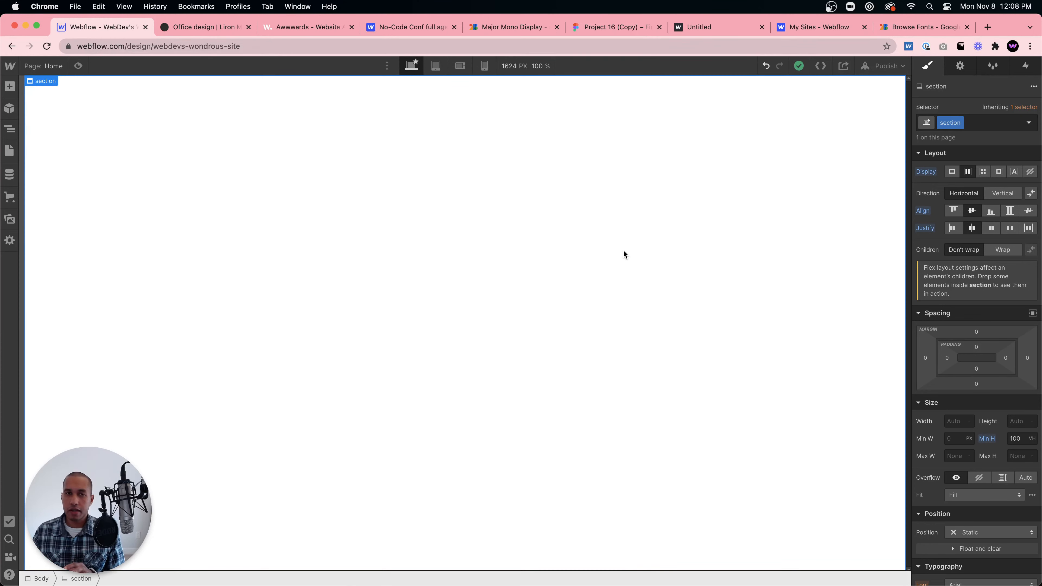
# Open and close the menu on the interiors reference site to examine its behavior, and return to Webflow.
pyautogui.click(203, 29)
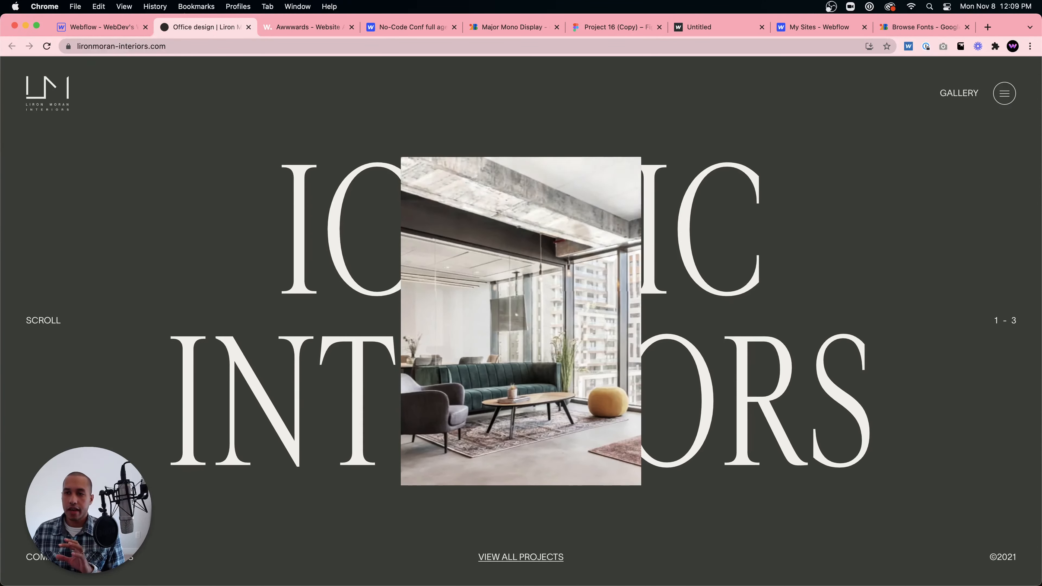
pyautogui.click(1004, 94)
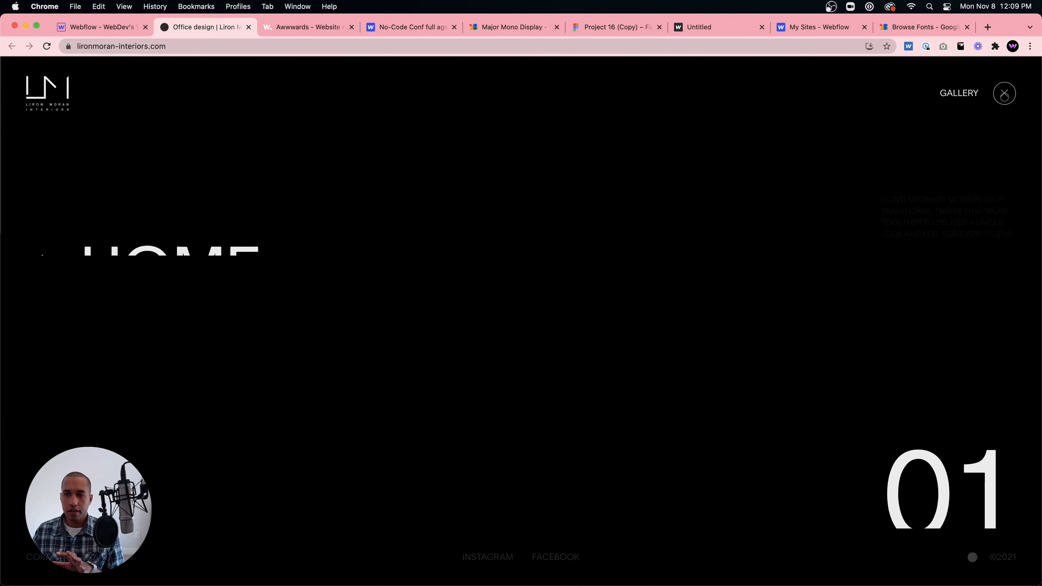
pyautogui.click(1005, 94)
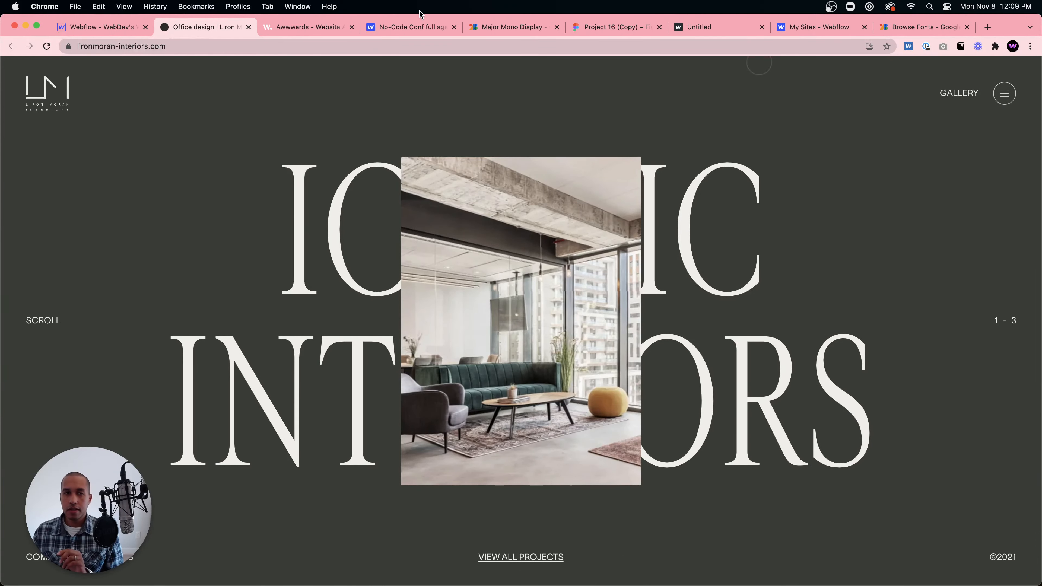
pyautogui.click(98, 26)
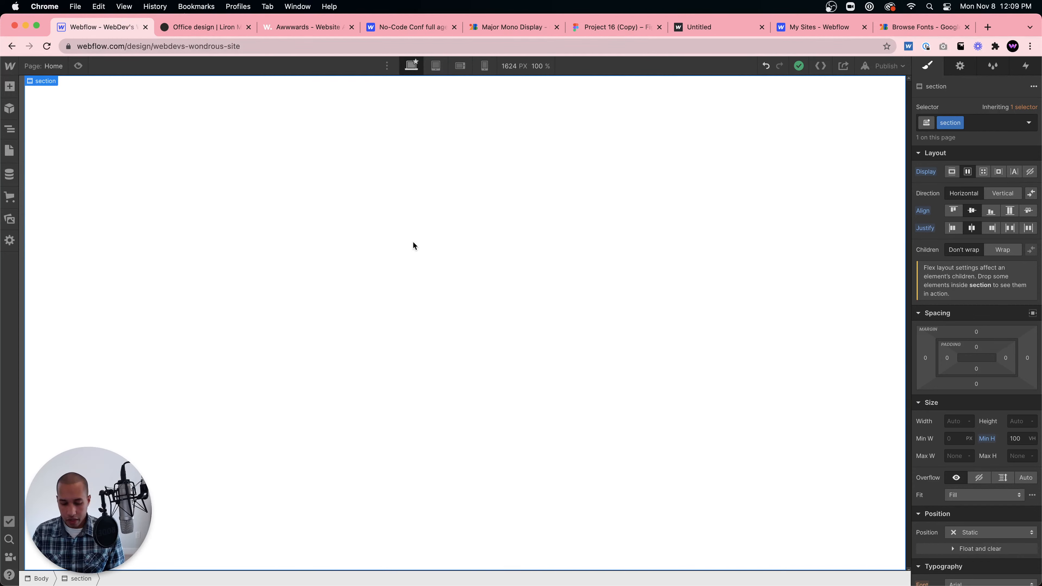
# Add a Div Block inside the section and give it the class menu-button-open.
pyautogui.press('super+e')
pyautogui.write('div')
pyautogui.press('Return')
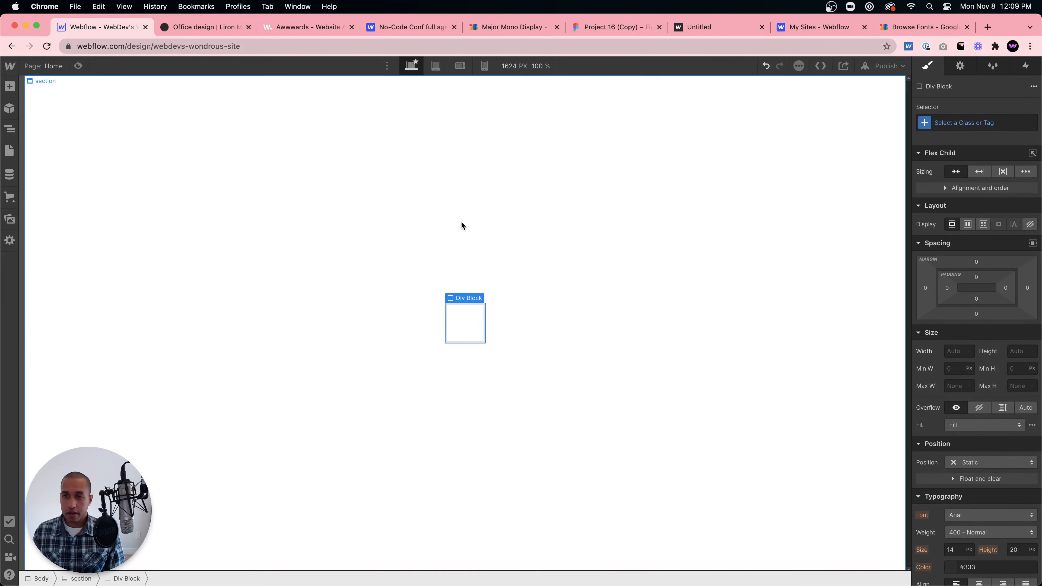
pyautogui.click(969, 122)
pyautogui.write('me')
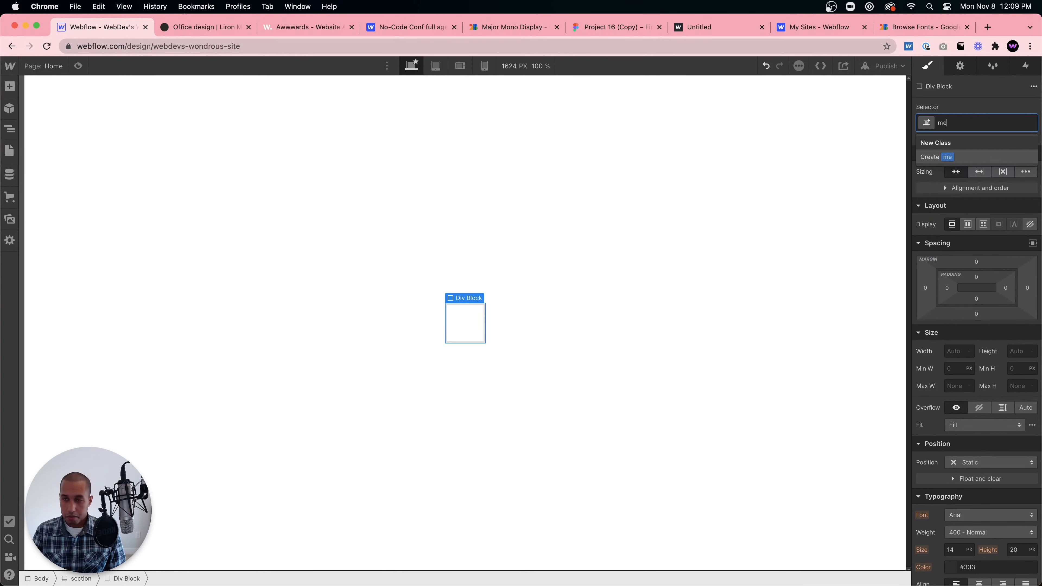
pyautogui.write('nu-button-open')
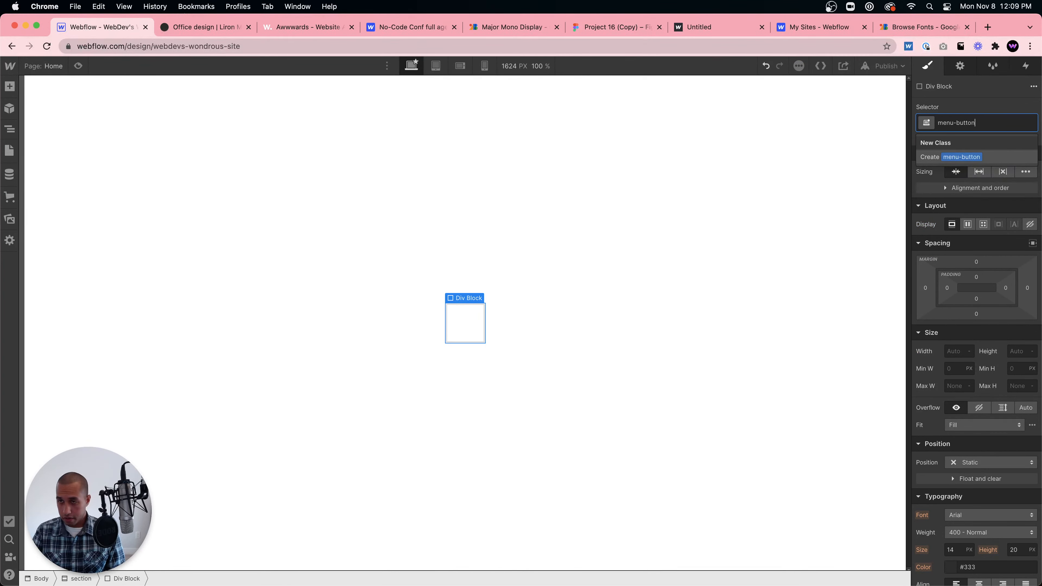
pyautogui.press('Return')
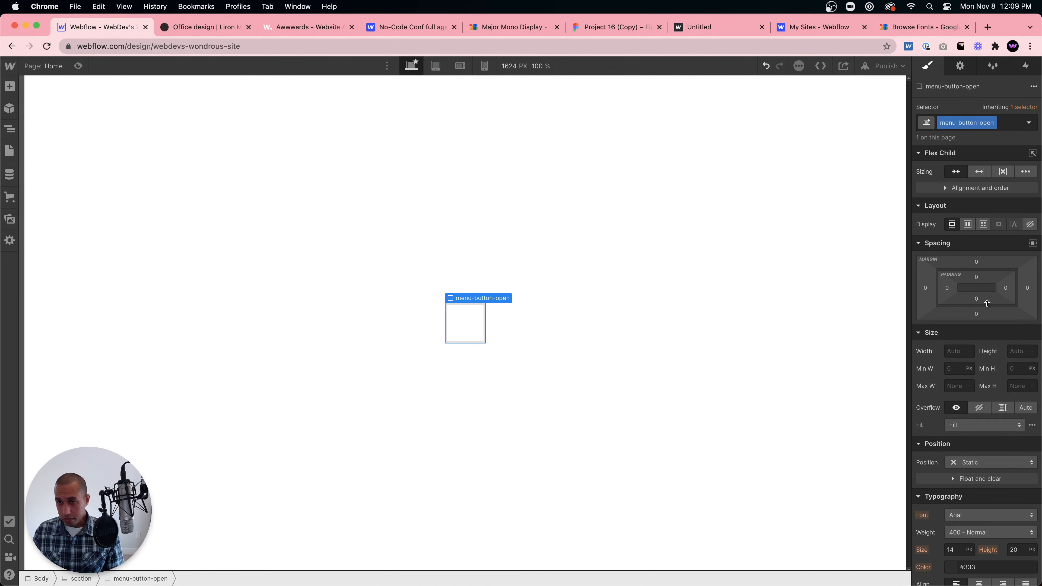
# Set the menu-button-open div's width and height to 50 px each.
pyautogui.click(956, 350)
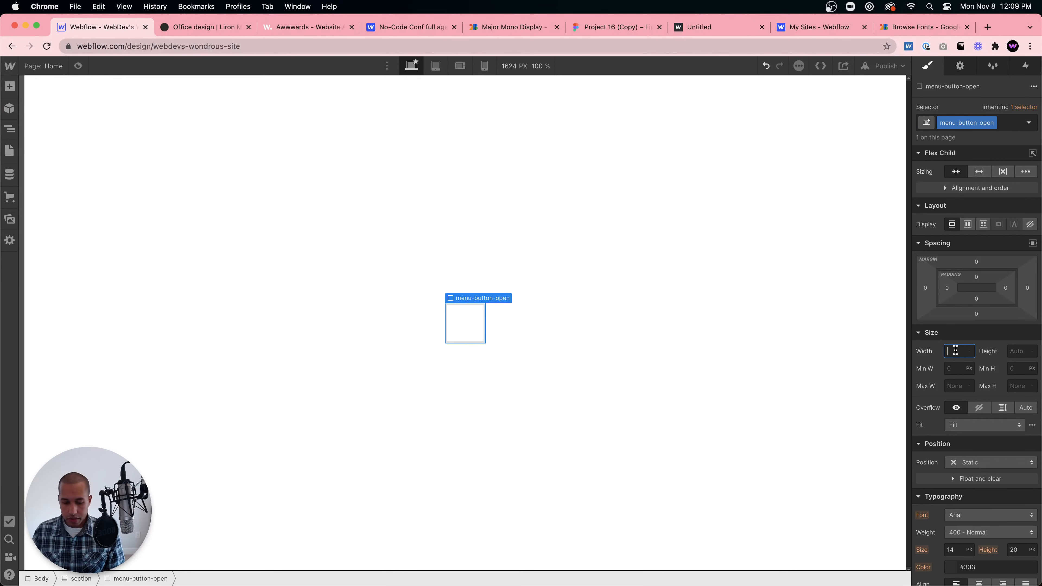
pyautogui.write('50')
pyautogui.press('Tab')
pyautogui.write('50')
pyautogui.press('Return')
# Give the menu-button-open div a #181818 background color and a 50% border radius.
pyautogui.scroll(-5, 971, 364)
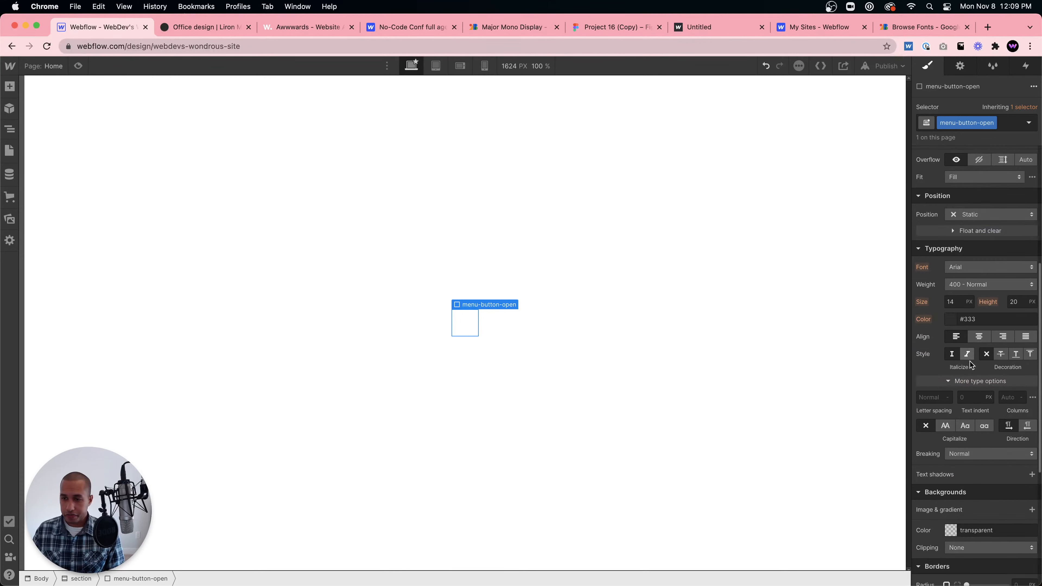
pyautogui.scroll(-4, 977, 488)
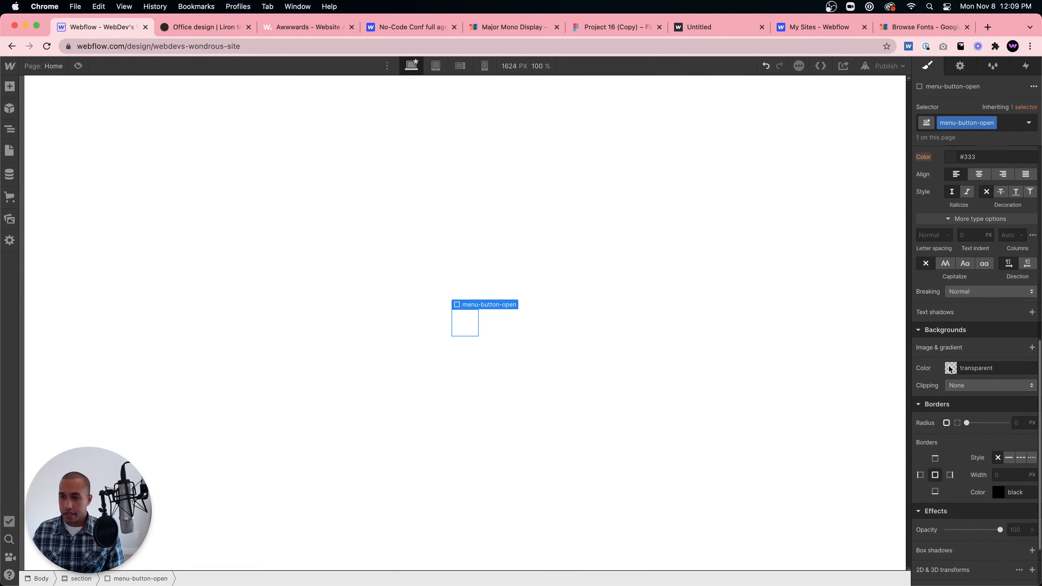
pyautogui.click(950, 368)
pyautogui.write('181')
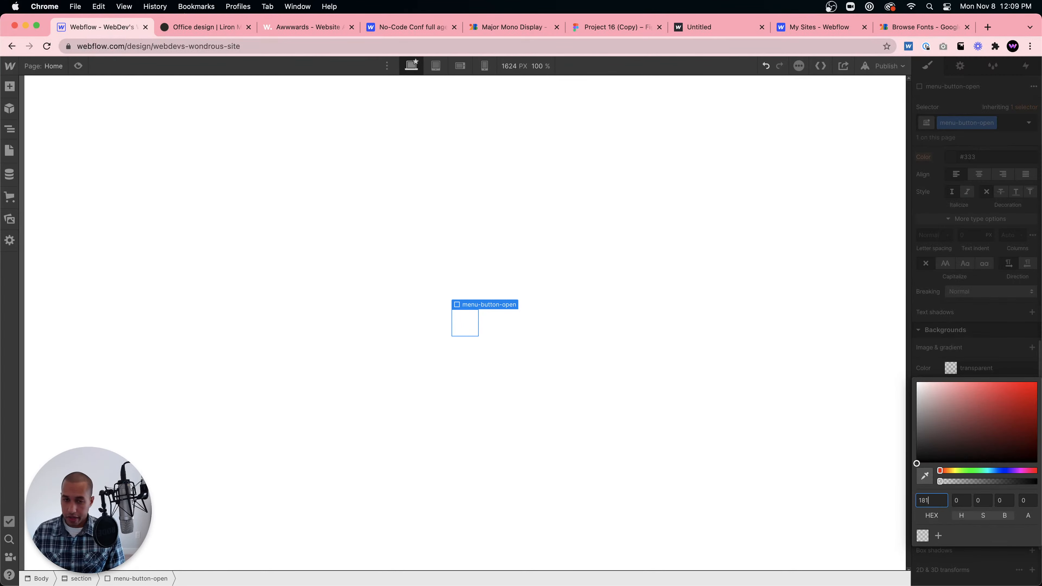
pyautogui.write('818')
pyautogui.press('Return')
pyautogui.scroll(-1, 1000, 404)
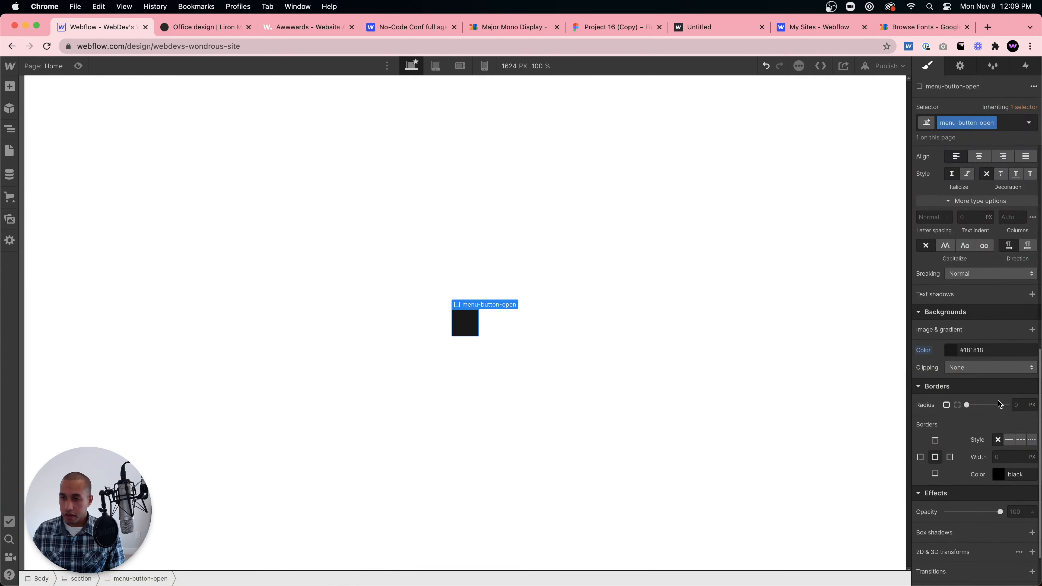
pyautogui.click(1018, 408)
pyautogui.write('50%')
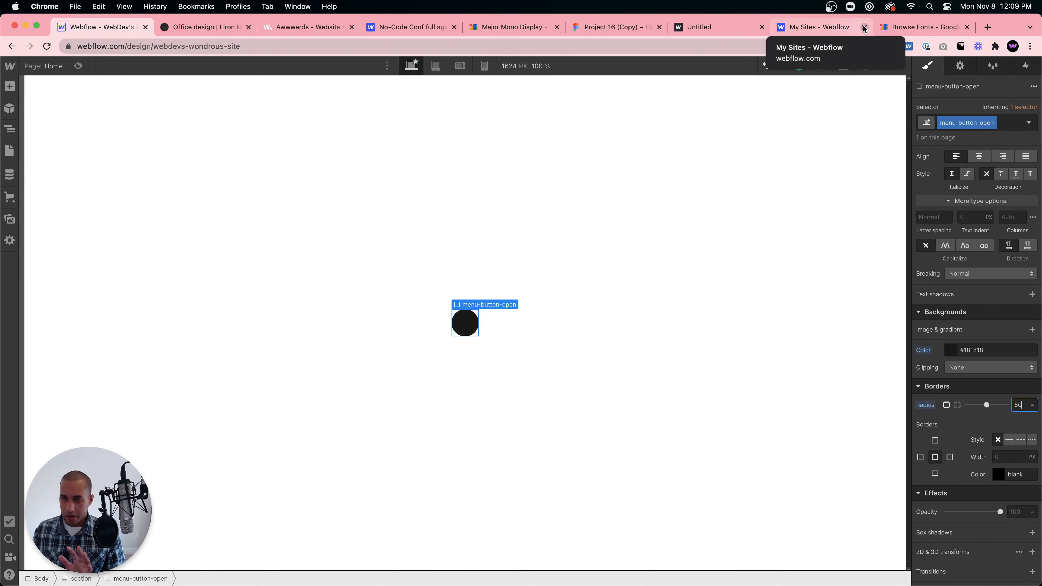
# Add a second Div Block inside the section and give it the class menu-wrapper.
pyautogui.click(540, 322)
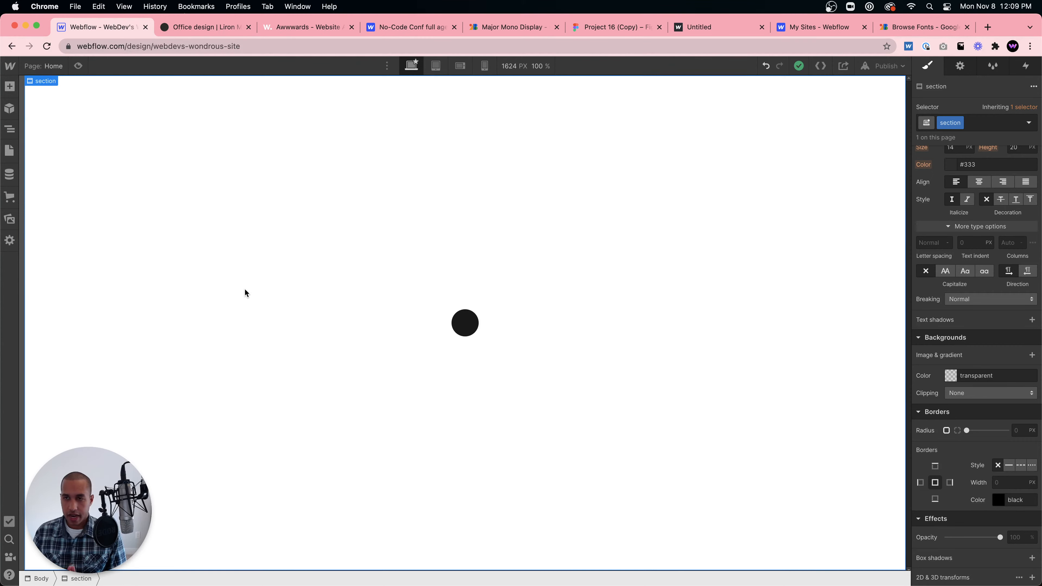
pyautogui.press('super+e')
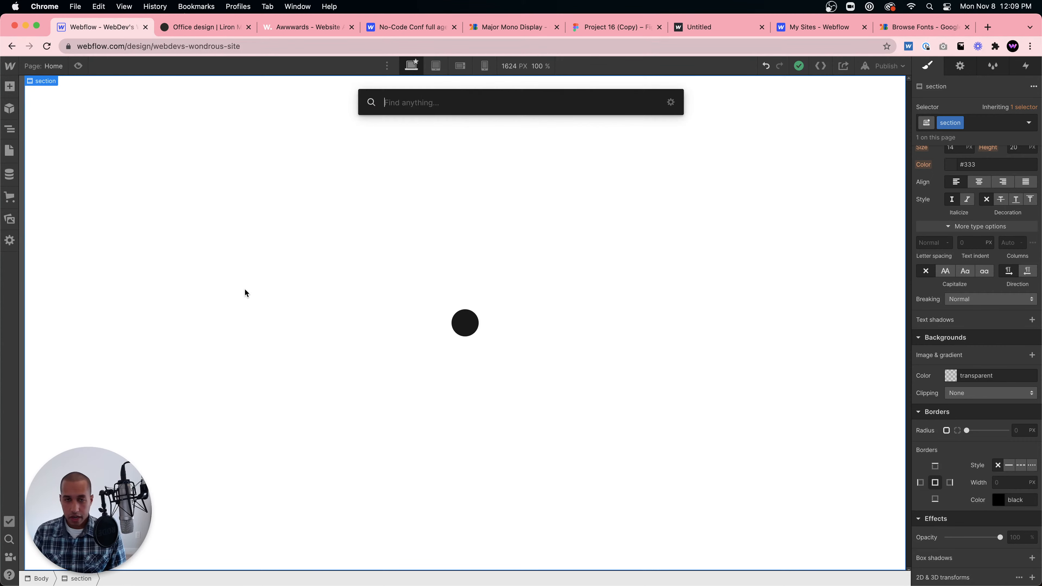
pyautogui.write('div')
pyautogui.press('Return')
pyautogui.click(1010, 123)
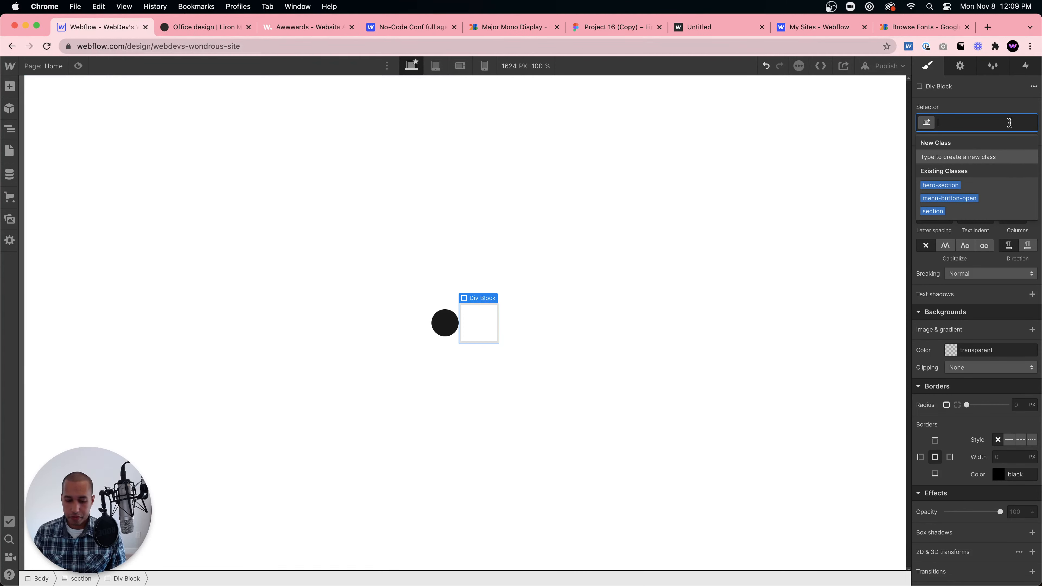
pyautogui.write('me')
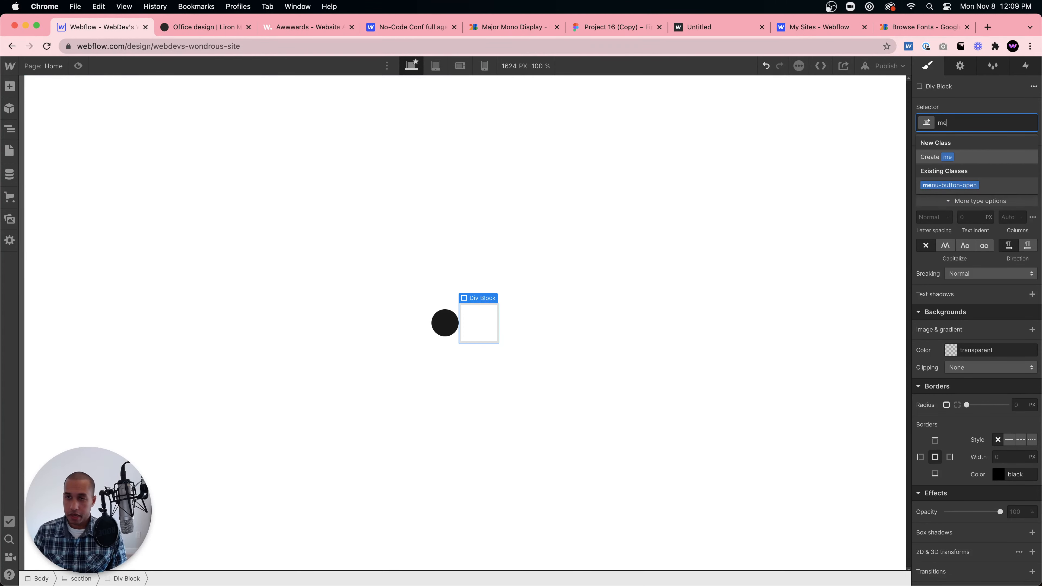
pyautogui.write('nu-wrapper')
pyautogui.press('Return')
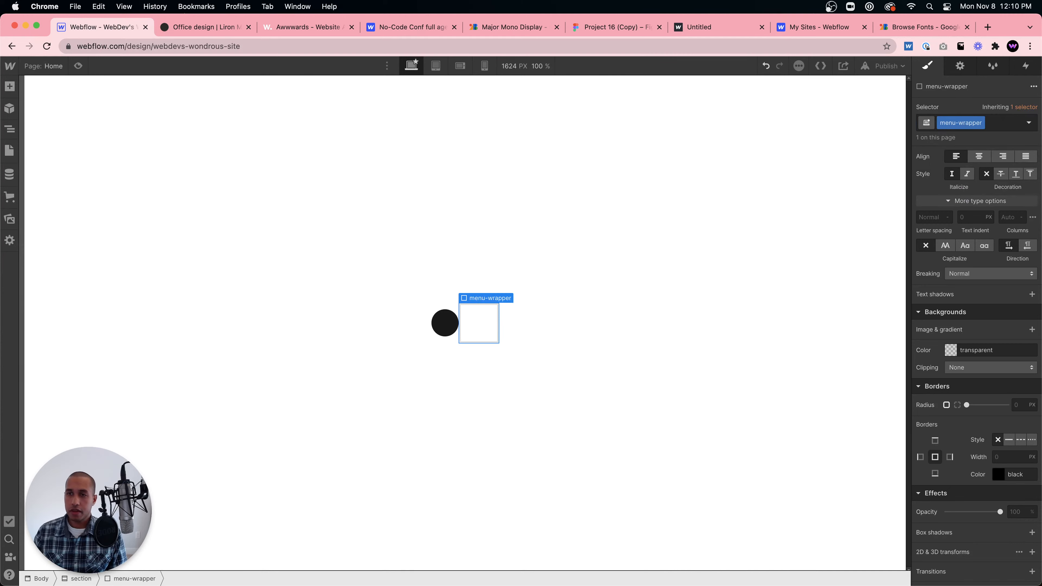
# Set menu-wrapper to fixed position with 0% offsets on all four sides.
pyautogui.scroll(4, 971, 215)
pyautogui.scroll(2, 971, 212)
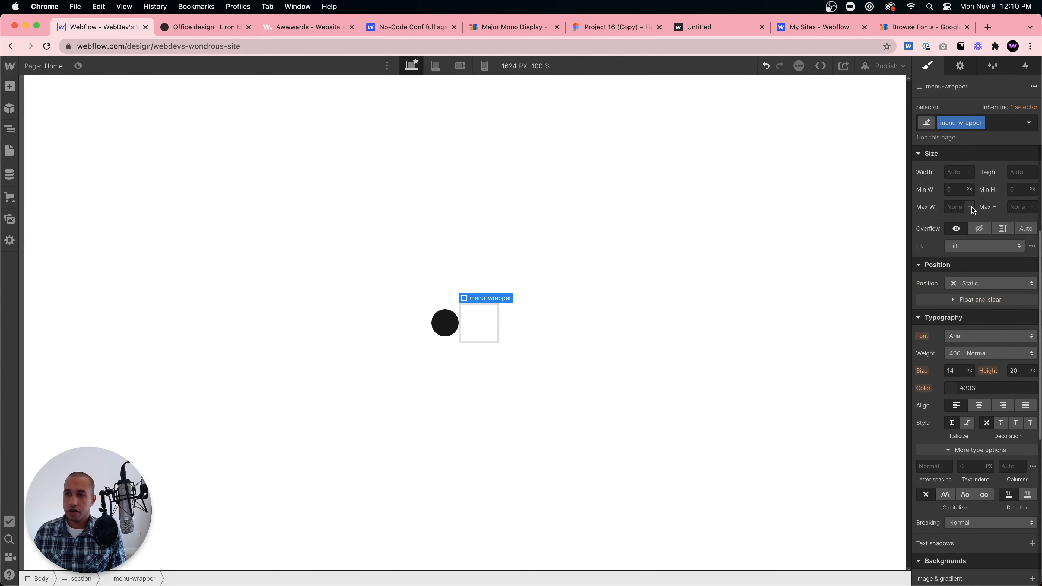
pyautogui.click(966, 284)
pyautogui.click(969, 323)
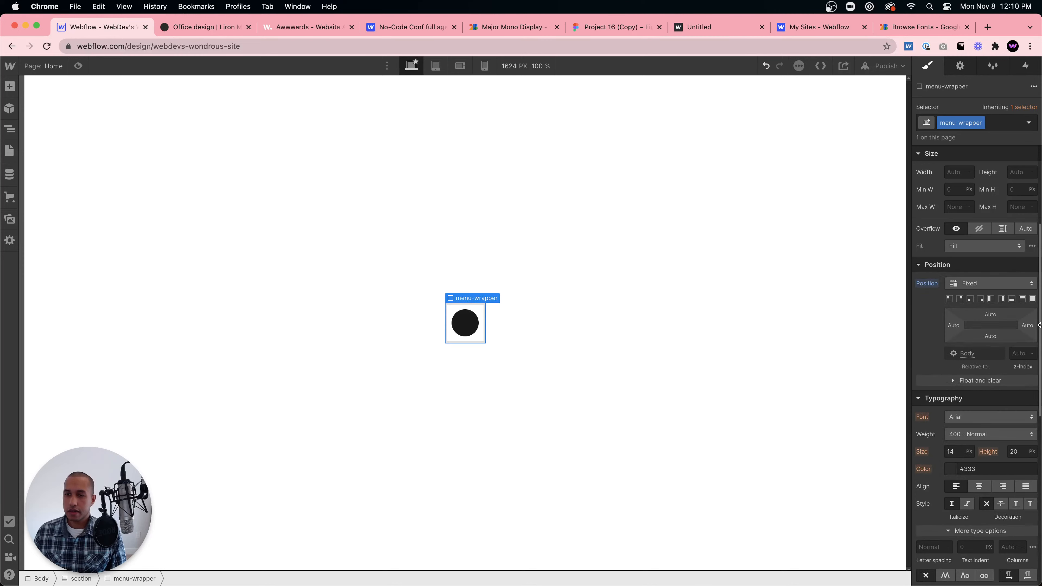
pyautogui.click(1032, 299)
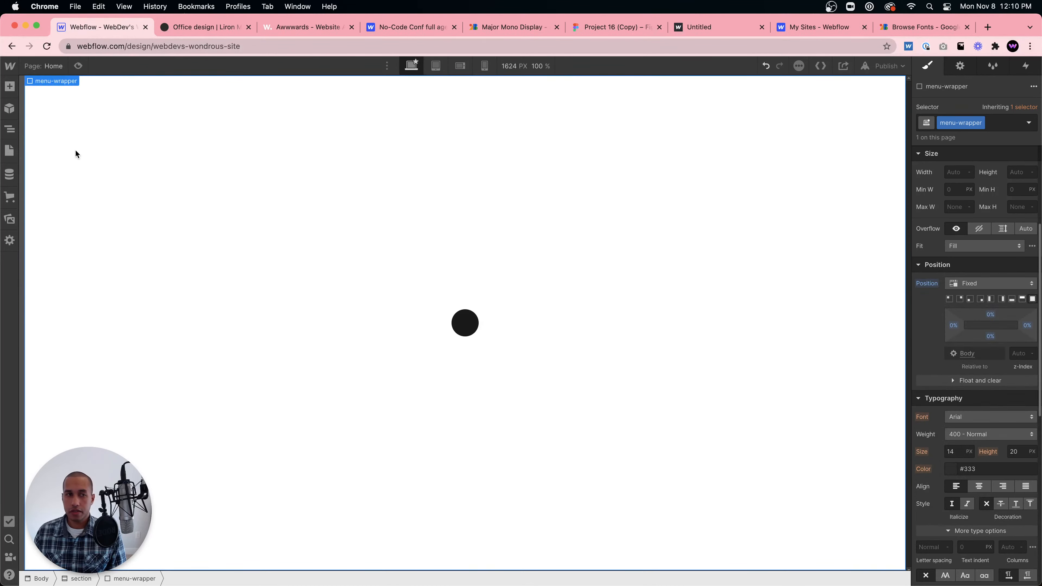
# Examine how the elements are nested inside the section in the page structure.
pyautogui.click(10, 129)
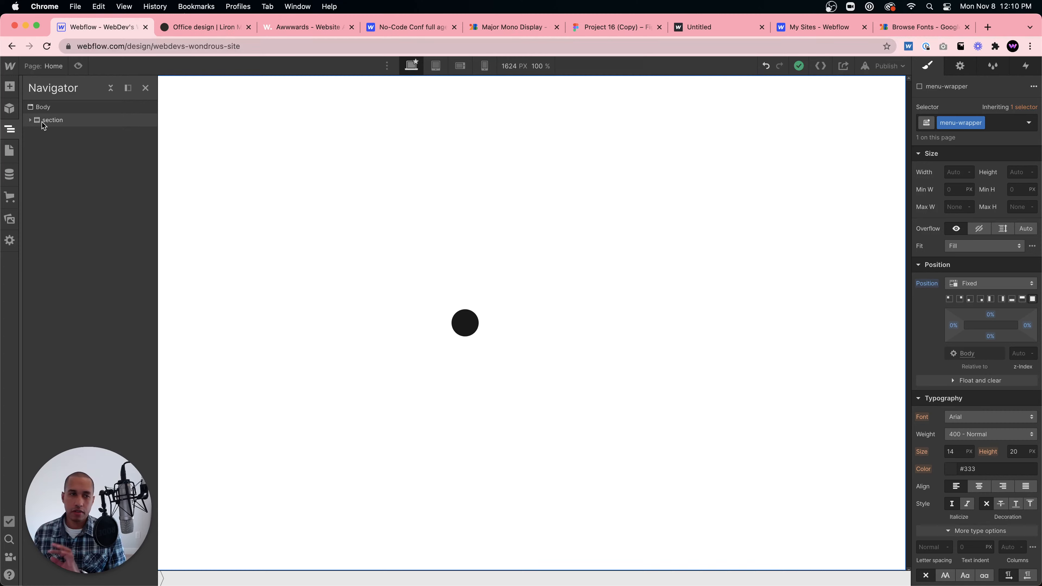
pyautogui.click(30, 120)
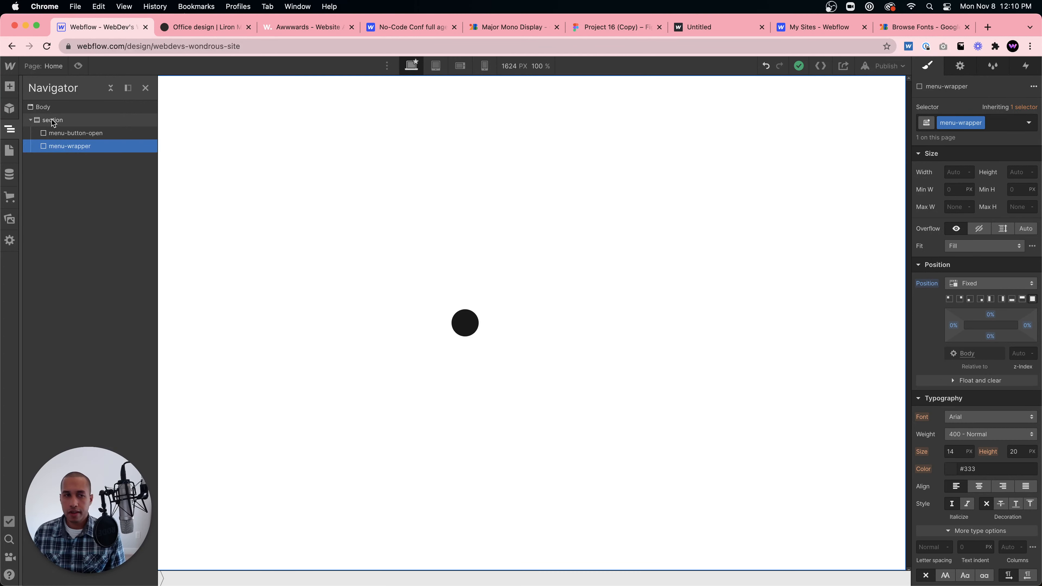
pyautogui.scroll(-1, 991, 328)
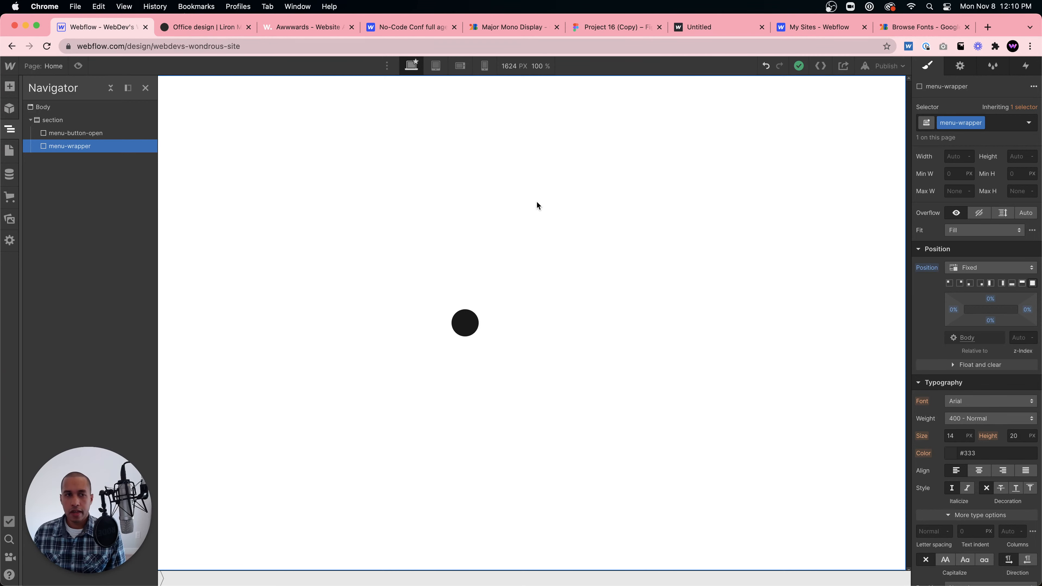
pyautogui.press('z')
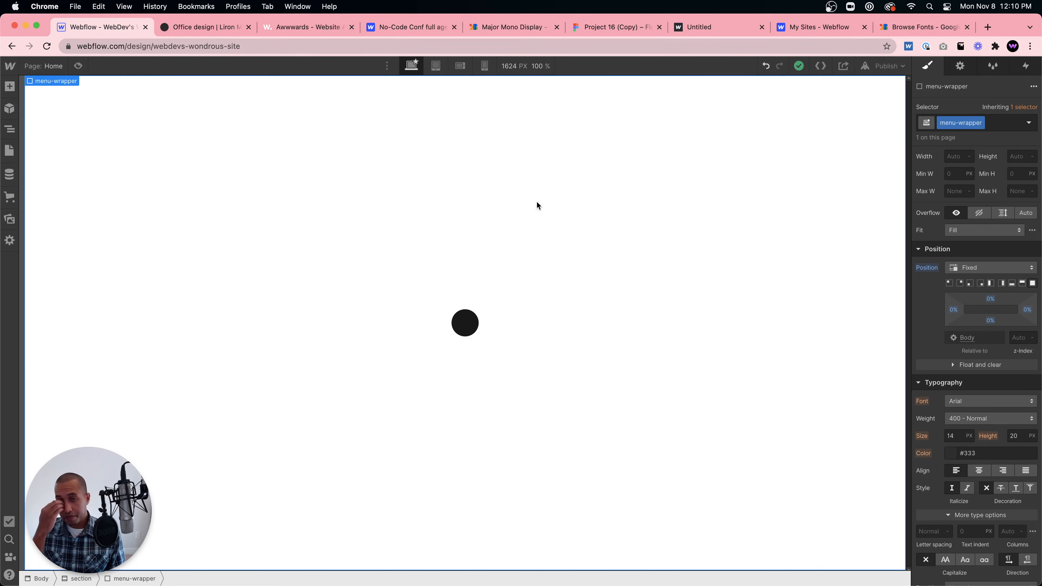
# Open the menu on the interiors reference site to examine its full-screen layout, and return to Webflow.
pyautogui.click(213, 27)
pyautogui.click(1004, 93)
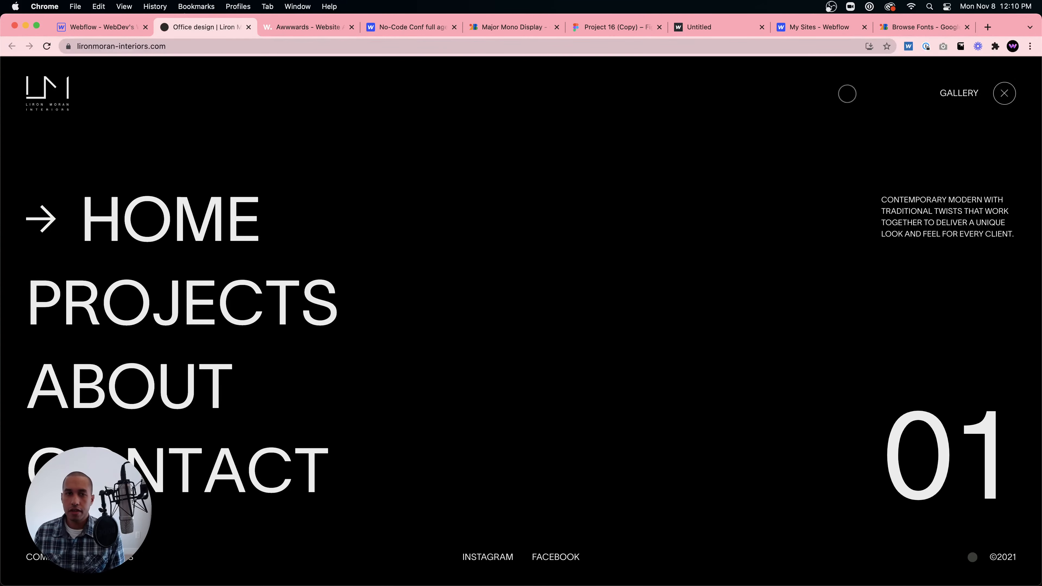
pyautogui.click(98, 26)
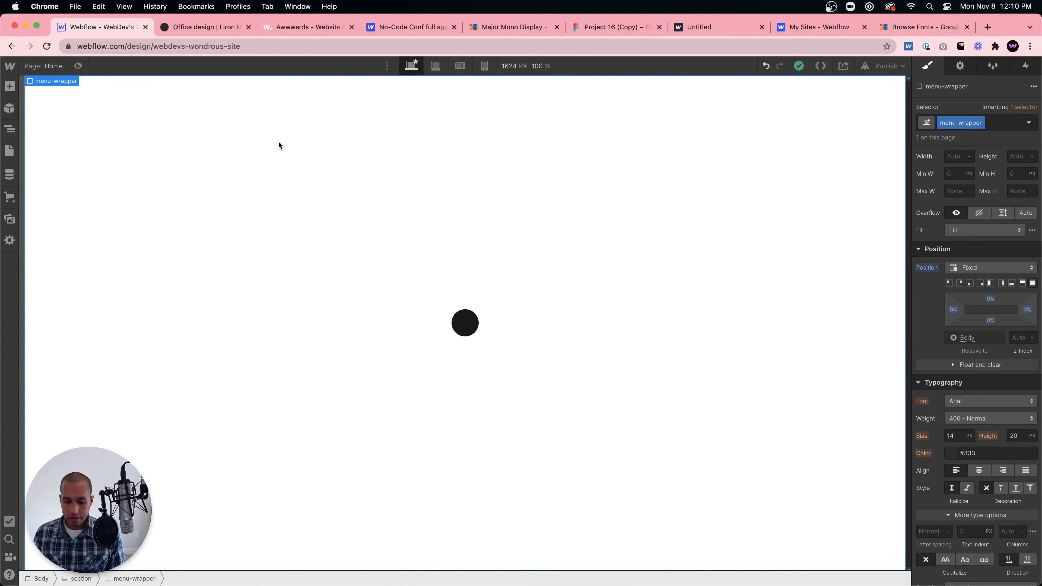
# Add a Div Block inside menu-wrapper and give it the class menu-bars-wrapper.
pyautogui.press('super+e')
pyautogui.write('div')
pyautogui.press('Return')
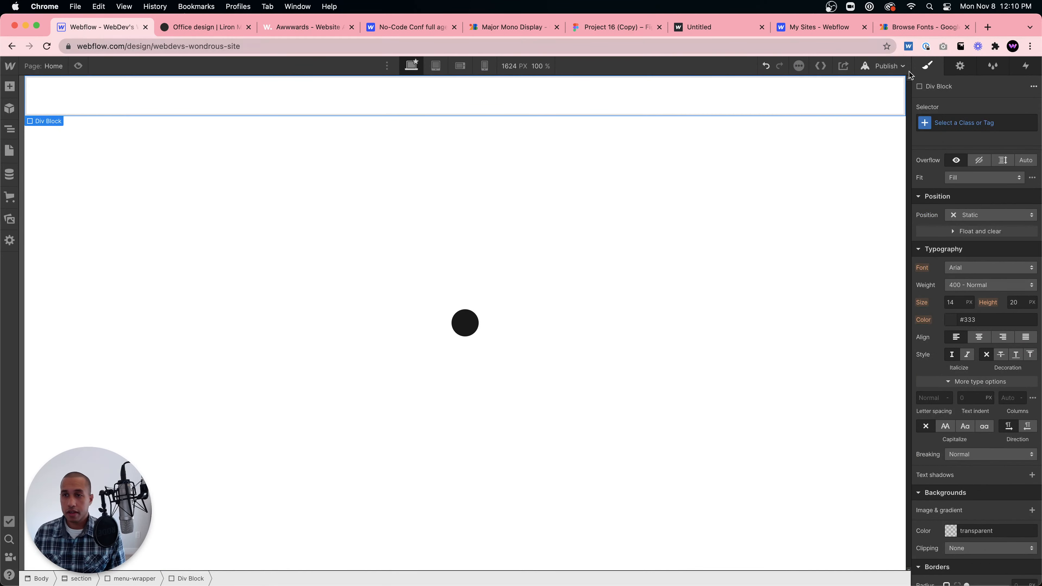
pyautogui.click(964, 119)
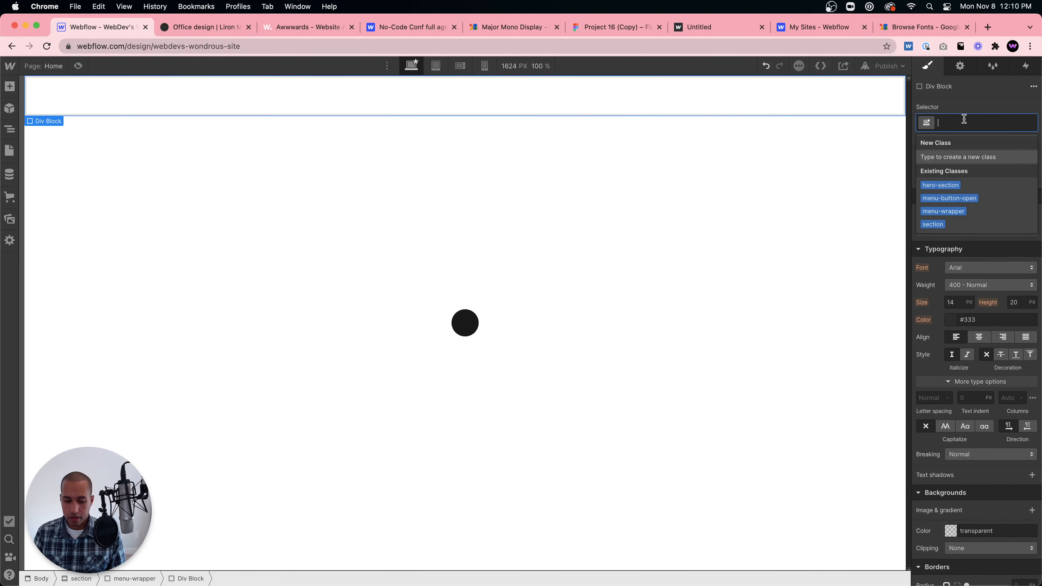
pyautogui.write('m')
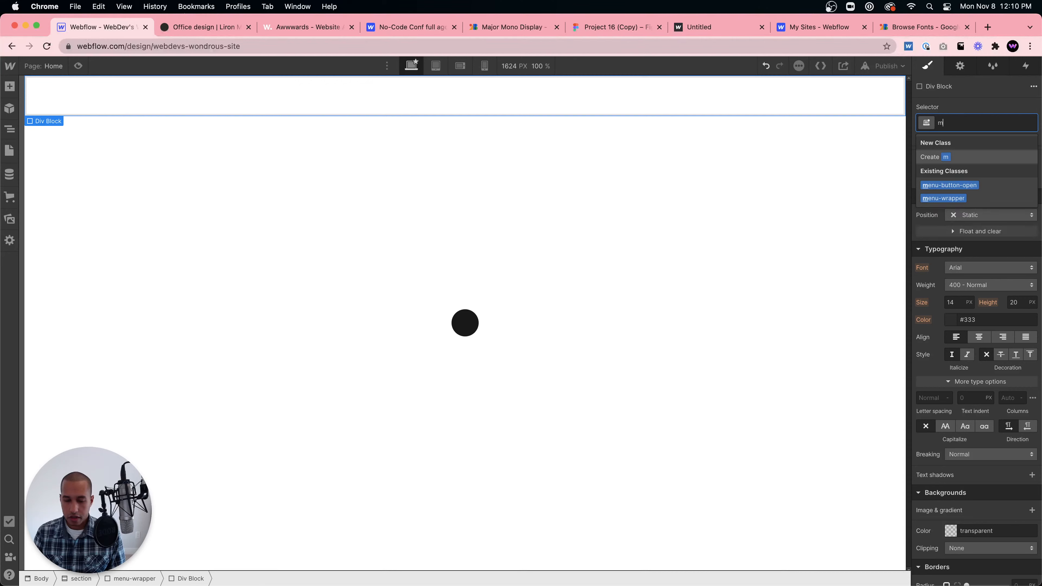
pyautogui.write('enu-bars-wrapper')
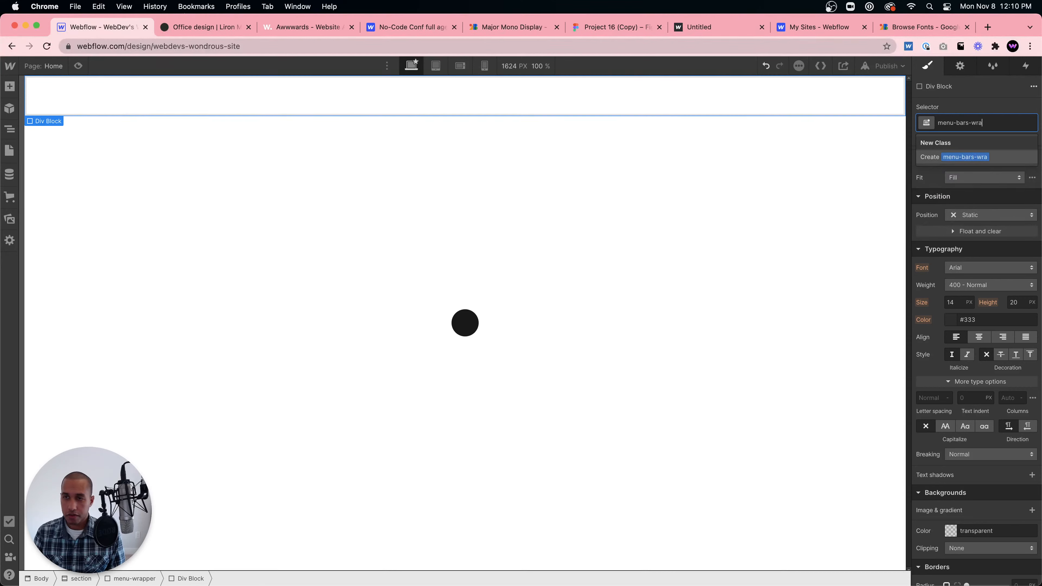
pyautogui.press('Return')
# Set menu-bars-wrapper to absolute position with 0% offsets on all sides, and give it a vertical flex layout.
pyautogui.click(972, 215)
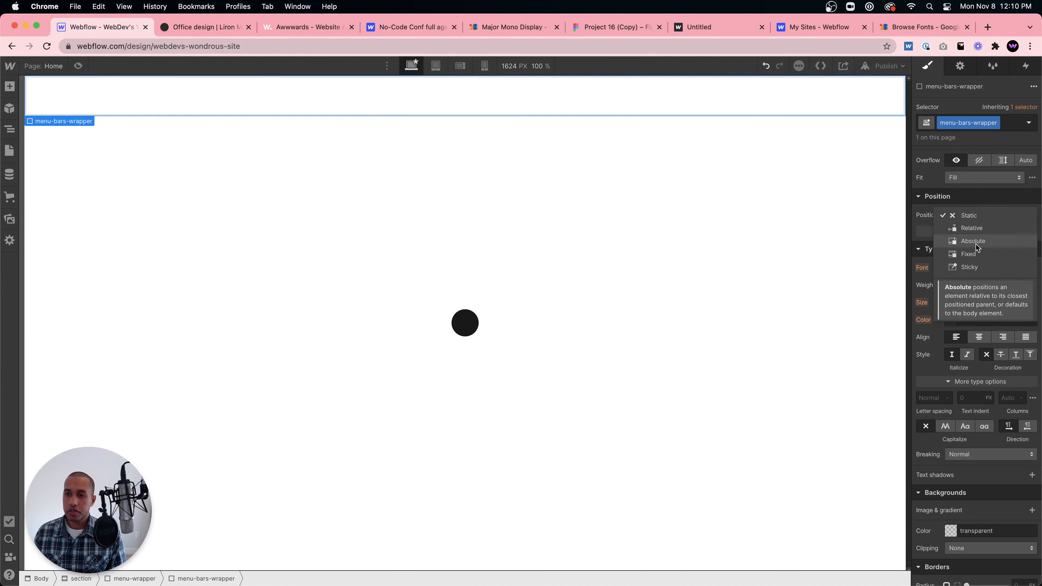
pyautogui.click(976, 244)
pyautogui.click(1033, 231)
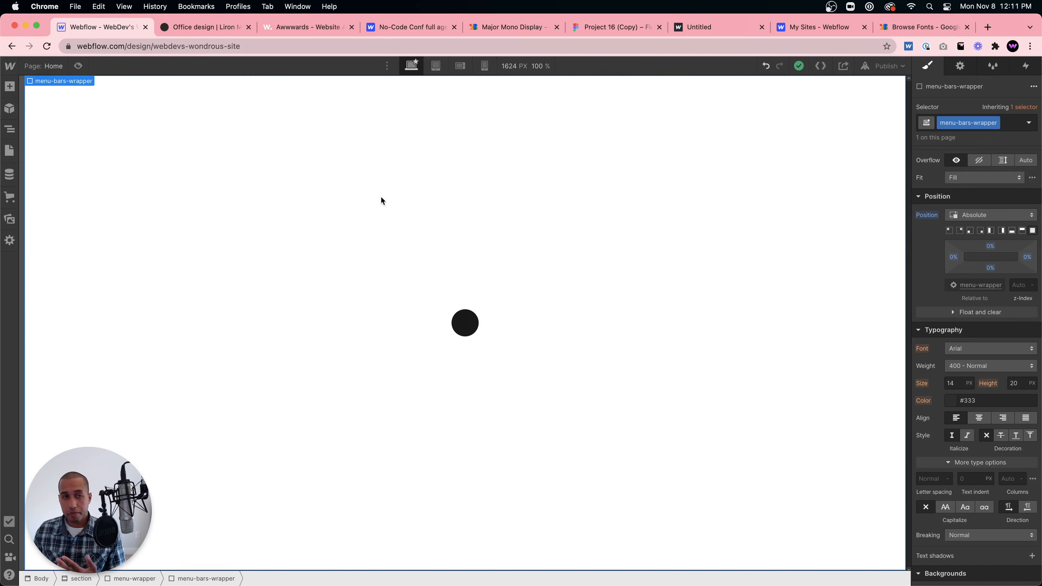
pyautogui.scroll(7, 964, 181)
pyautogui.click(967, 172)
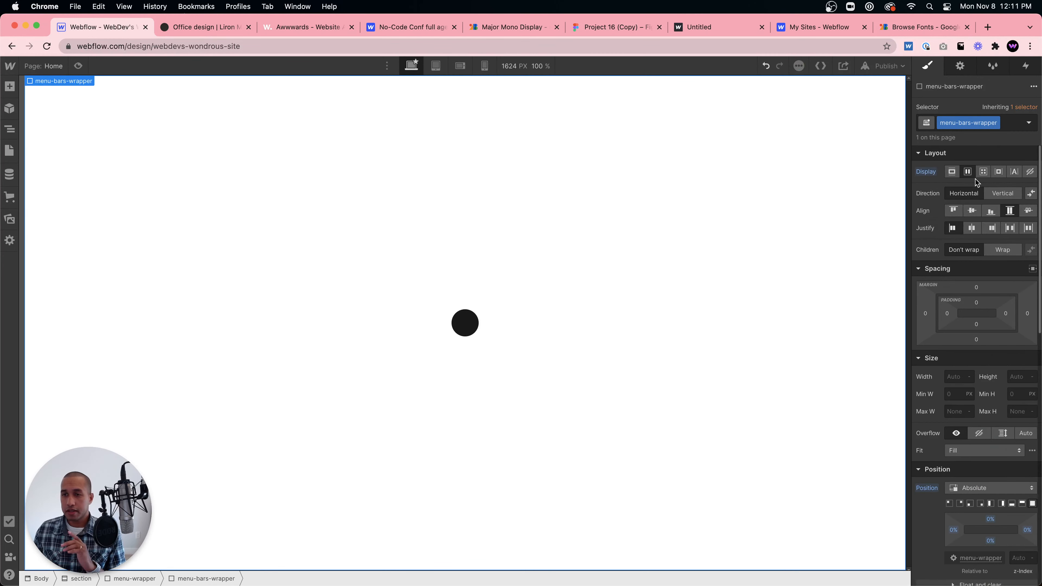
pyautogui.click(1000, 193)
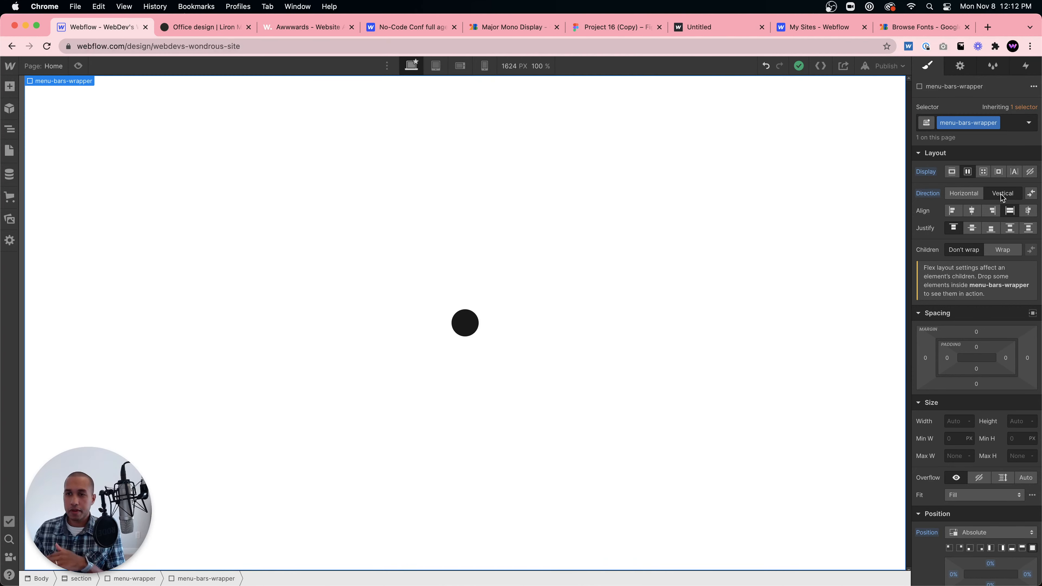
# Add a Div Block inside menu-bars-wrapper and give it the class menu-bar.
pyautogui.press('super+e')
pyautogui.write('div')
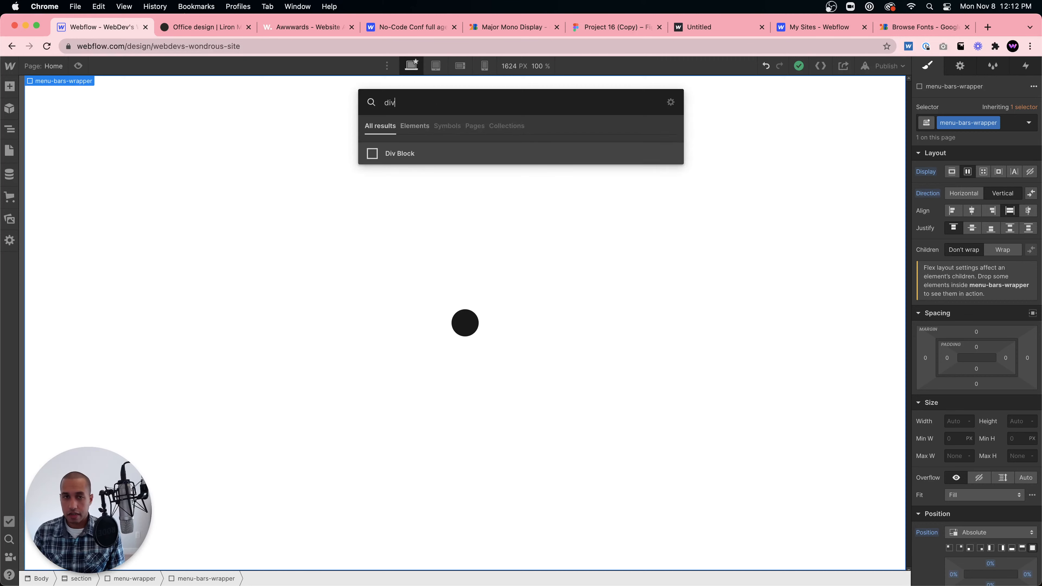
pyautogui.press('Return')
pyautogui.click(993, 123)
pyautogui.write('menu-bar')
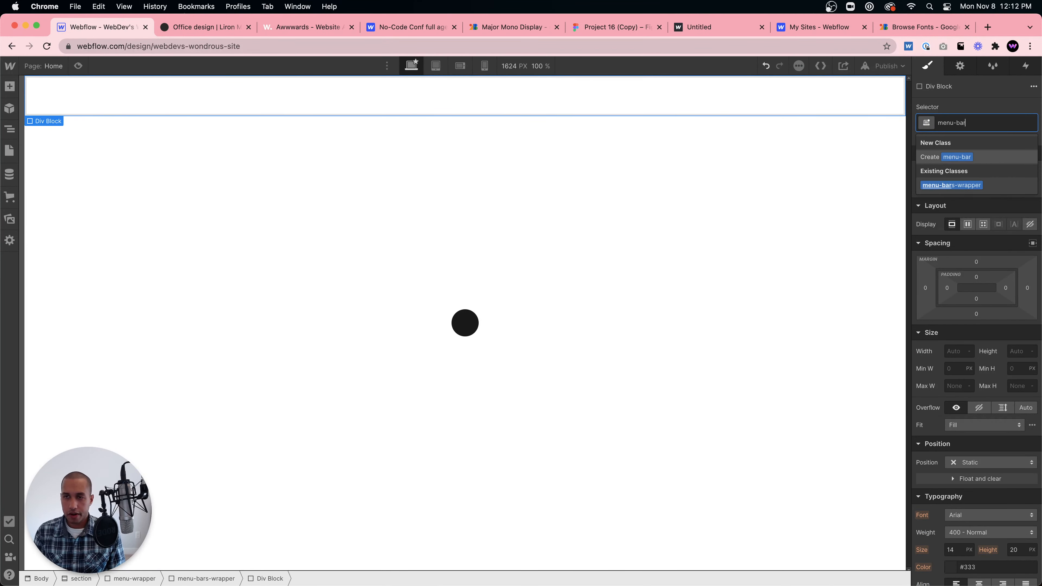
pyautogui.press('Return')
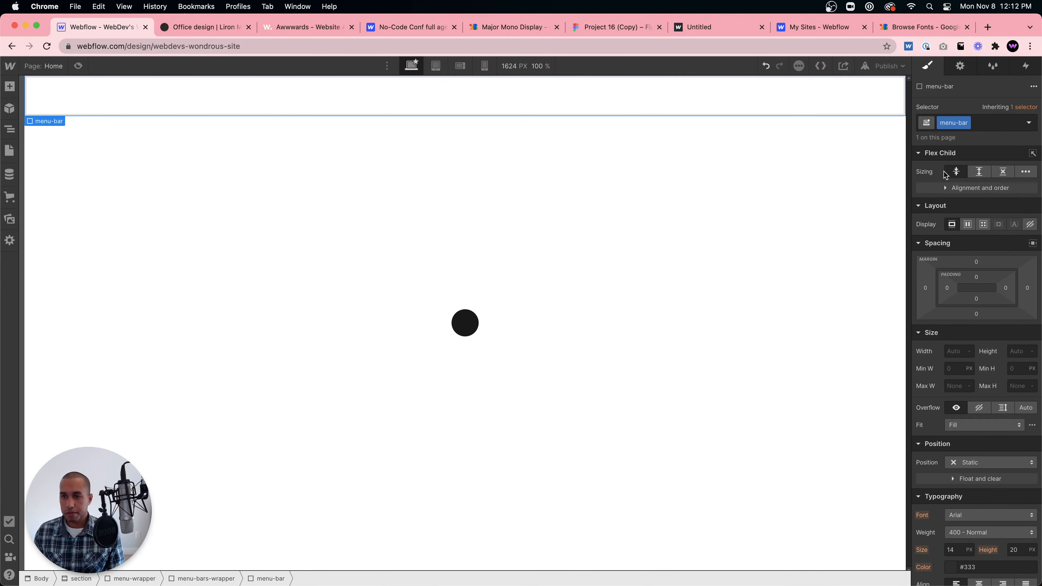
# Set the menu-bar's flex child sizing to grow and duplicate the bar twice.
pyautogui.click(979, 174)
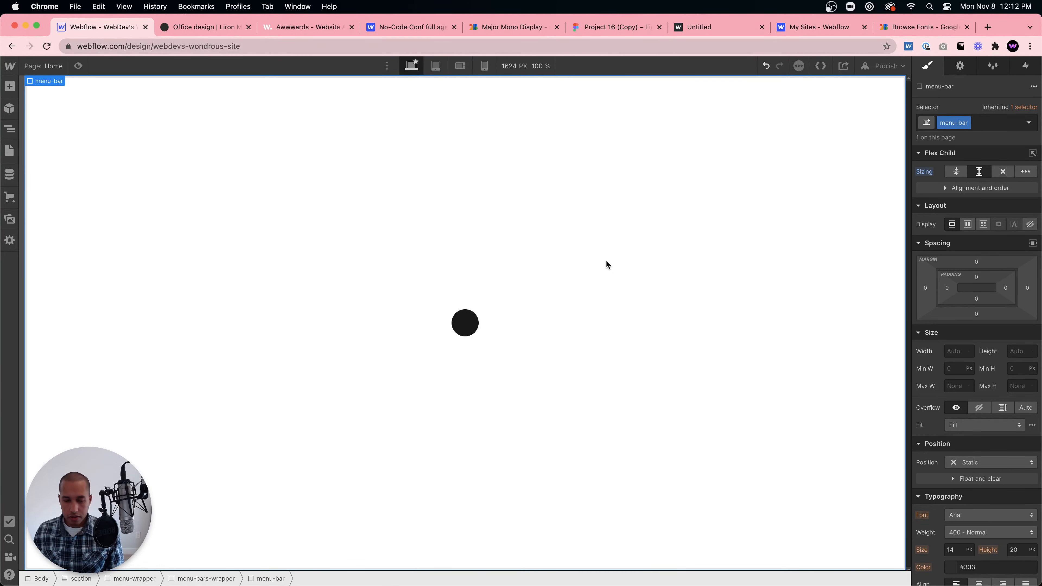
pyautogui.press('super+d')
pyautogui.press('super+d')
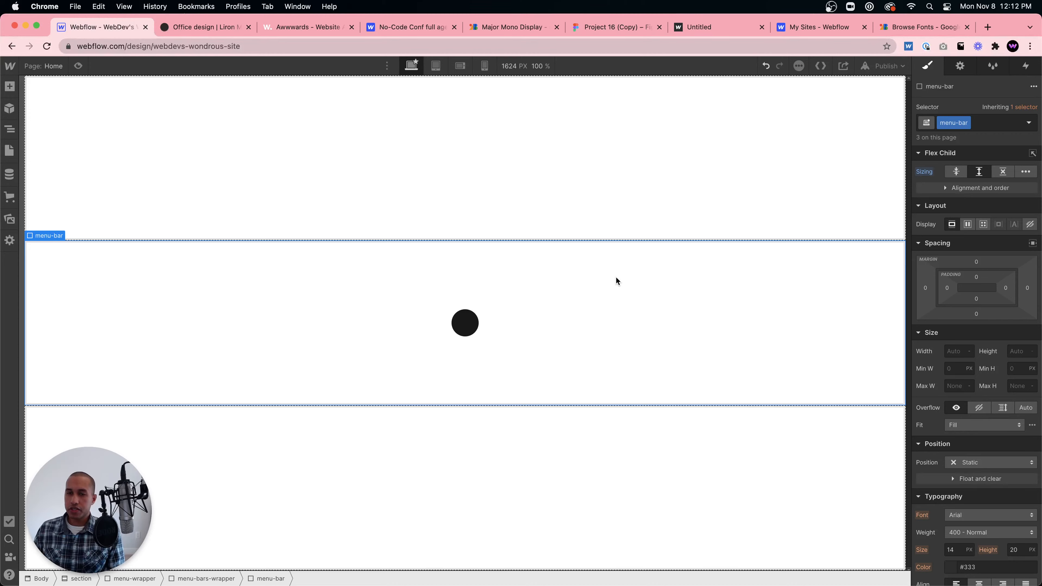
# Set the menu-bar class's background color to #181818.
pyautogui.click(637, 205)
pyautogui.scroll(-5, 934, 339)
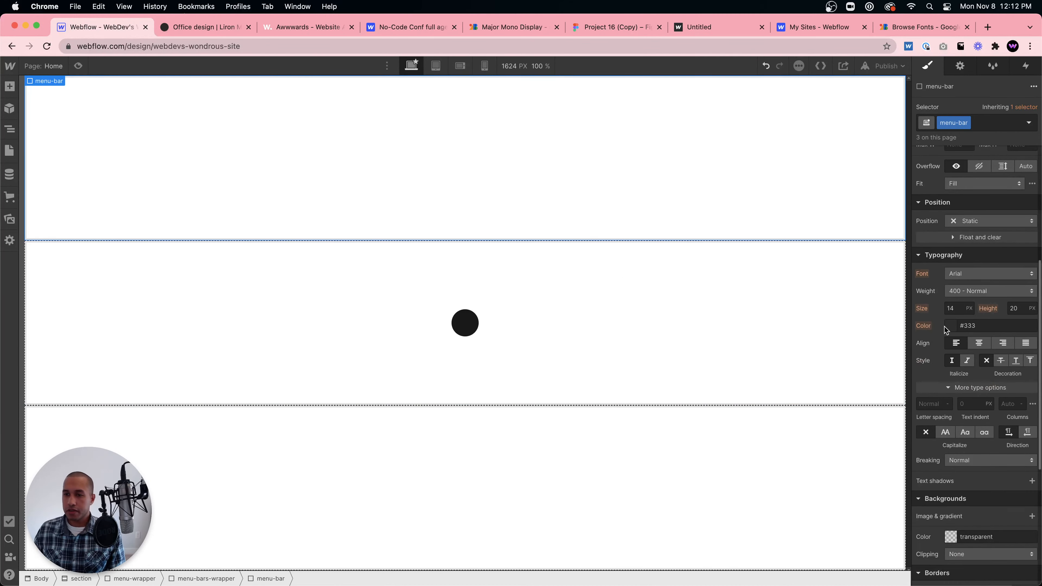
pyautogui.scroll(-3, 952, 451)
pyautogui.click(959, 444)
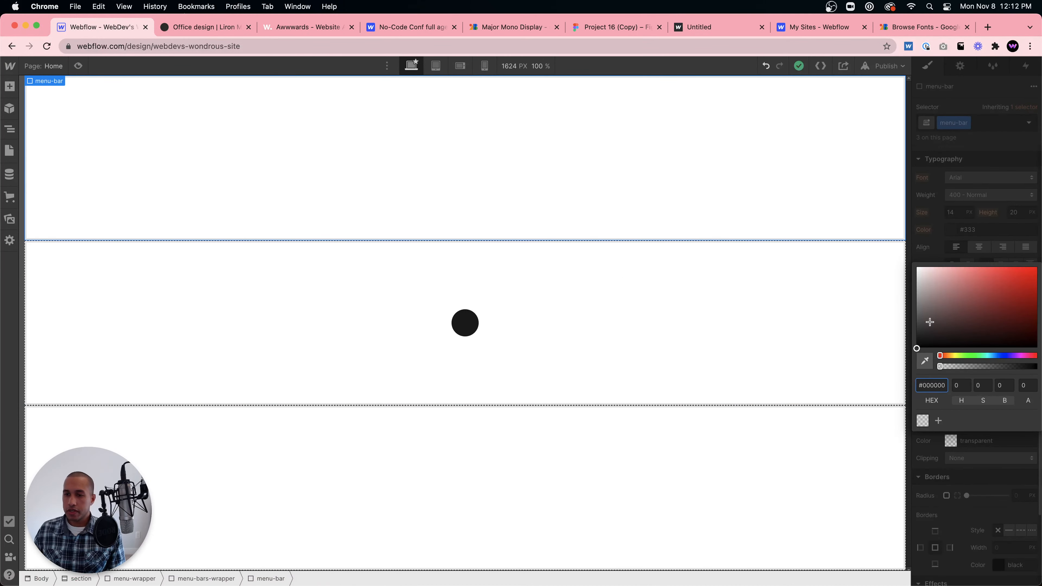
pyautogui.tripleClick(929, 393)
pyautogui.write('181818')
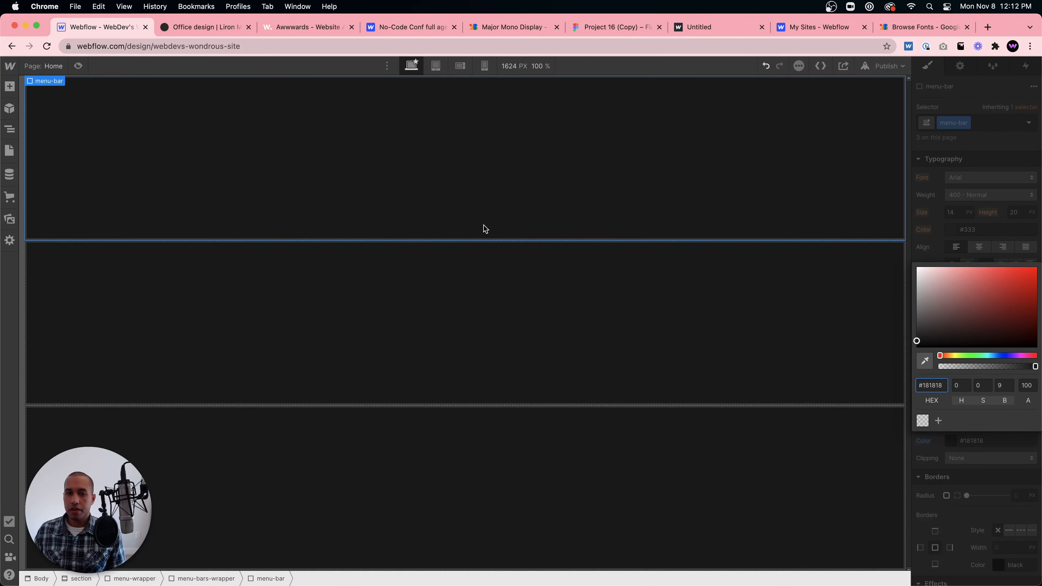
pyautogui.click(495, 205)
pyautogui.click(413, 432)
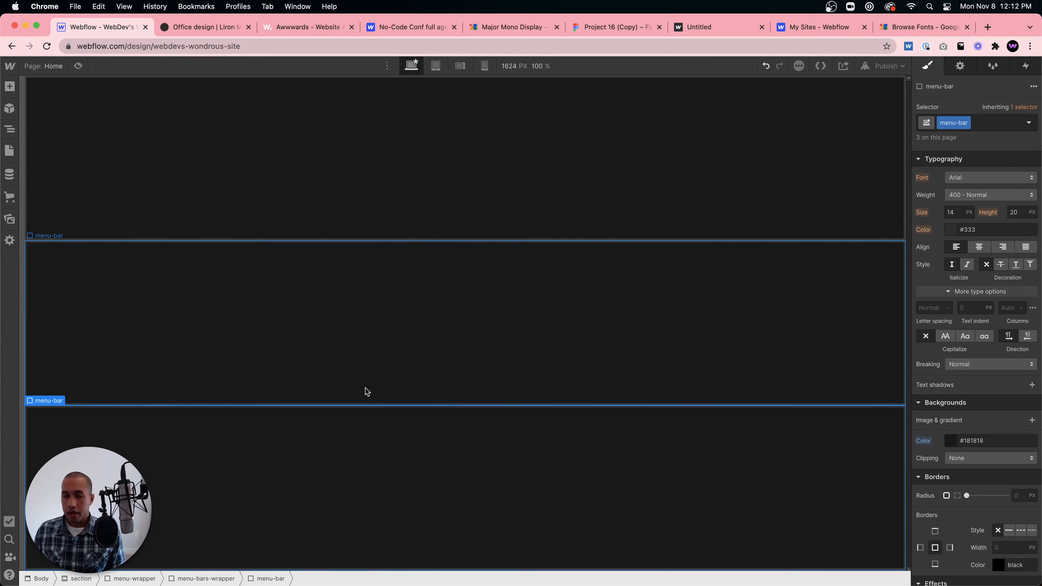
# Show the page's element tree and select menu-button-open in it.
pyautogui.click(10, 129)
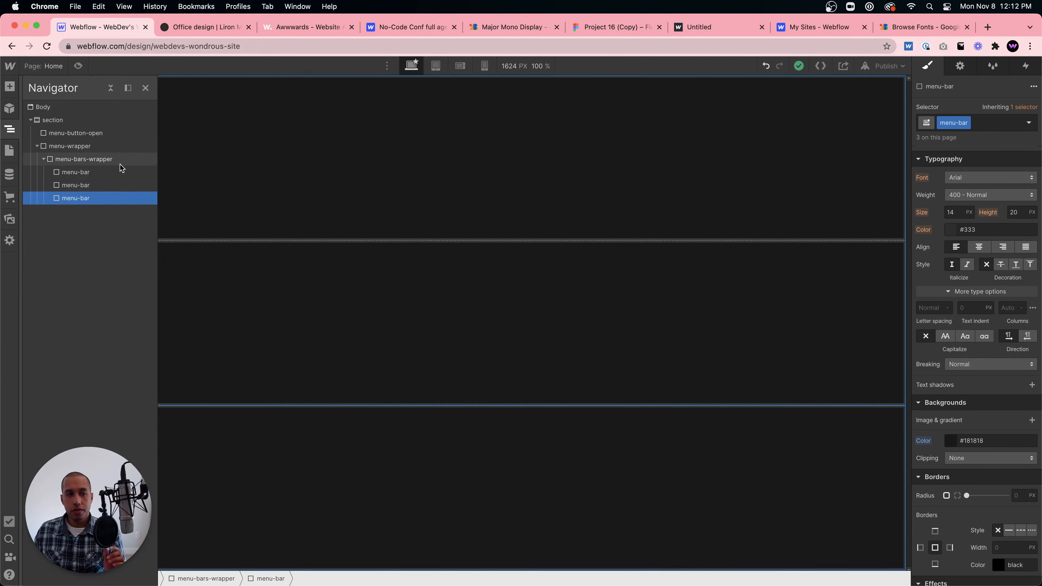
pyautogui.click(86, 135)
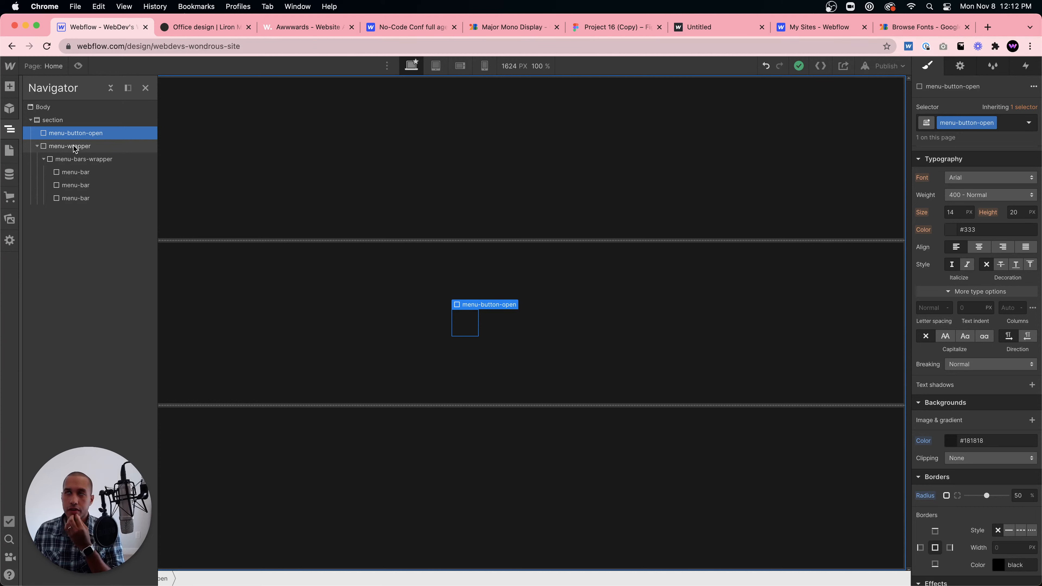
# Try to move menu-wrapper out of the section to body level, first above and then below it, and undo both moves.
pyautogui.click(75, 148)
pyautogui.moveTo(65, 148); pyautogui.dragTo(52, 131)
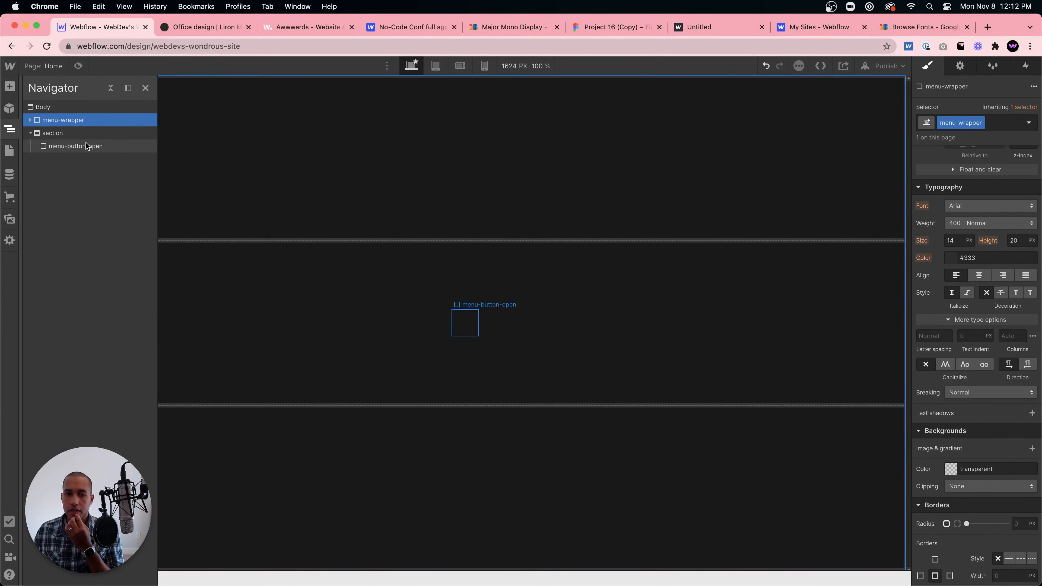
pyautogui.click(31, 133)
pyautogui.moveTo(42, 125); pyautogui.dragTo(48, 136)
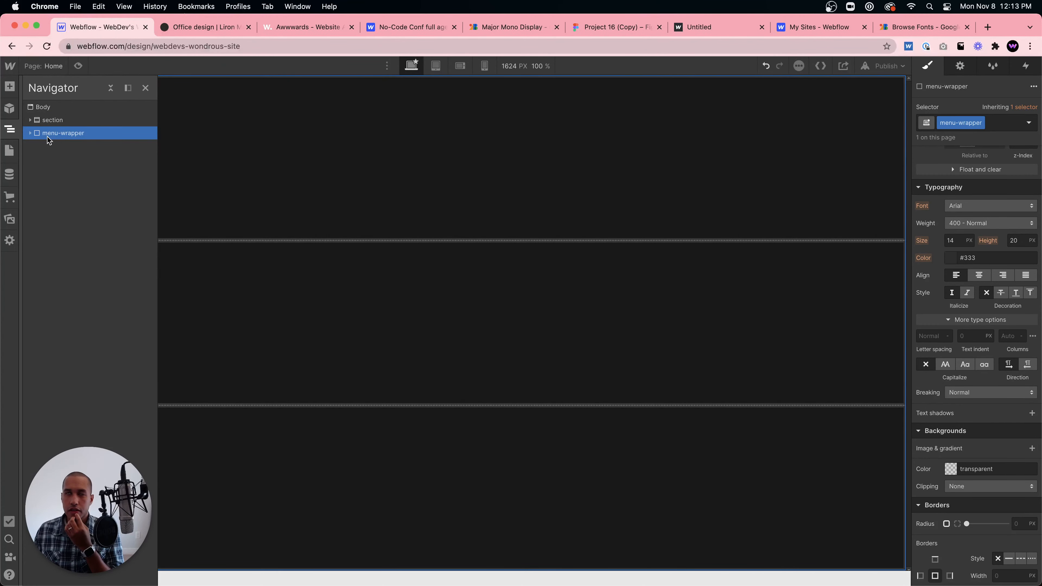
pyautogui.press('super+z')
pyautogui.press('super+z')
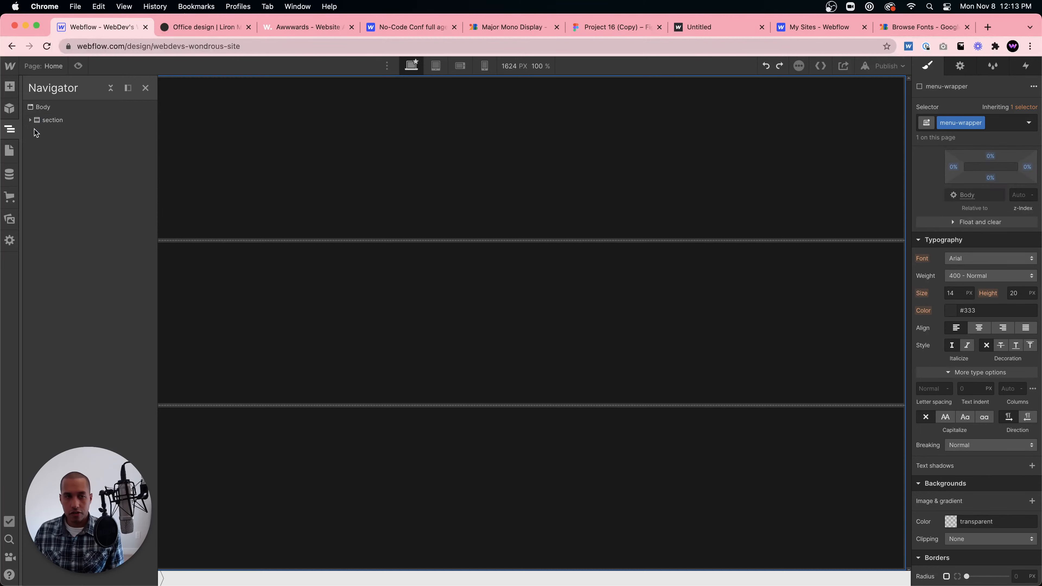
# Expand the section in the element tree, select menu-button-open and add a Mouse click (tap) element trigger to it.
pyautogui.click(30, 121)
pyautogui.click(59, 133)
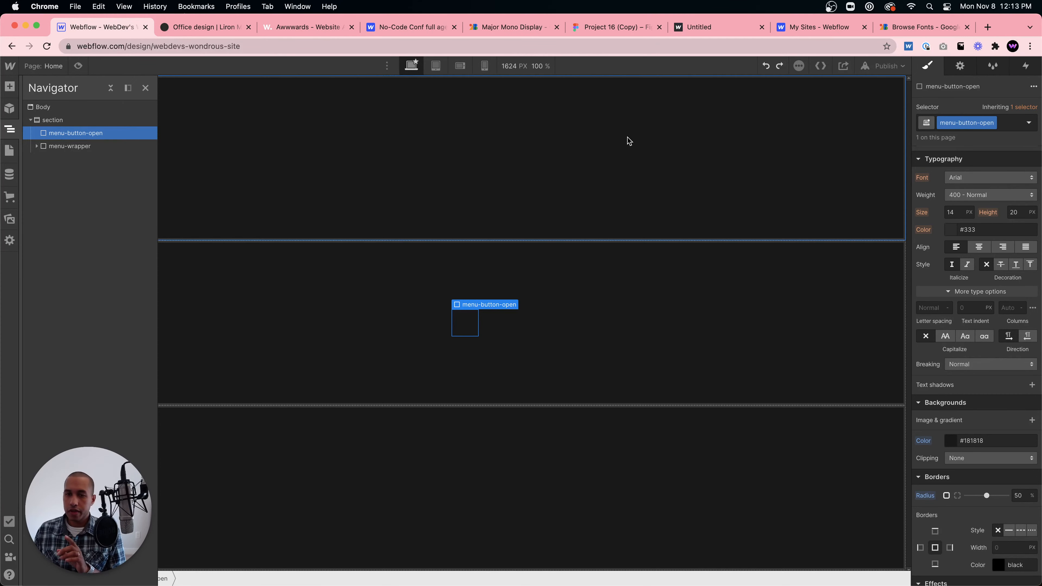
pyautogui.click(1024, 66)
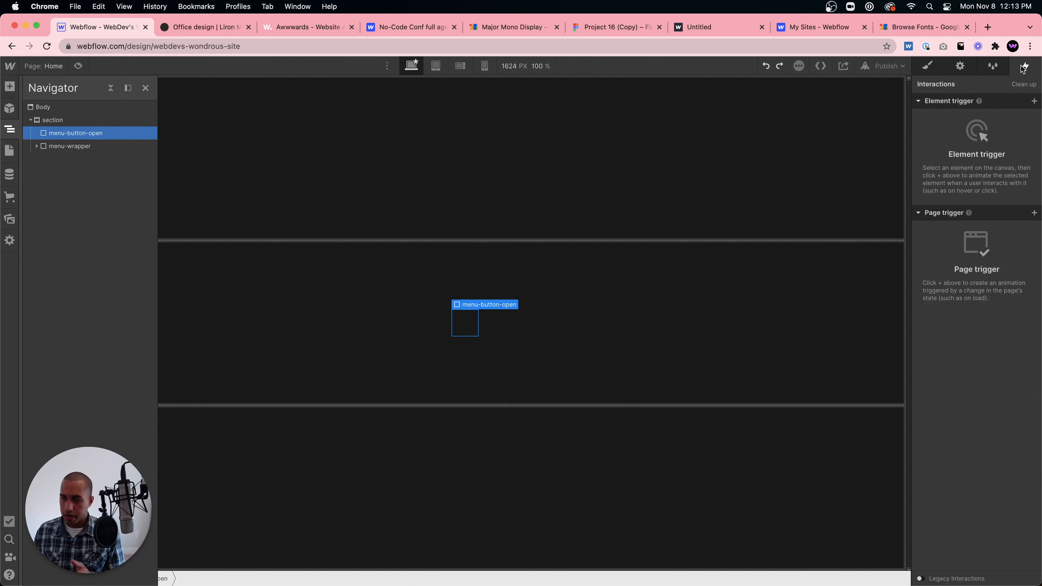
pyautogui.click(1033, 101)
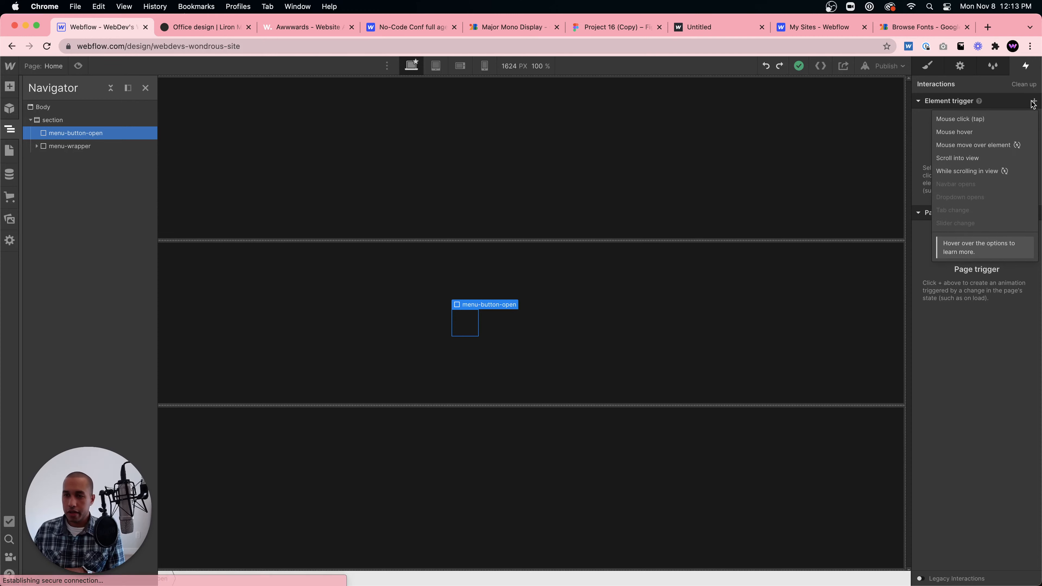
pyautogui.click(982, 124)
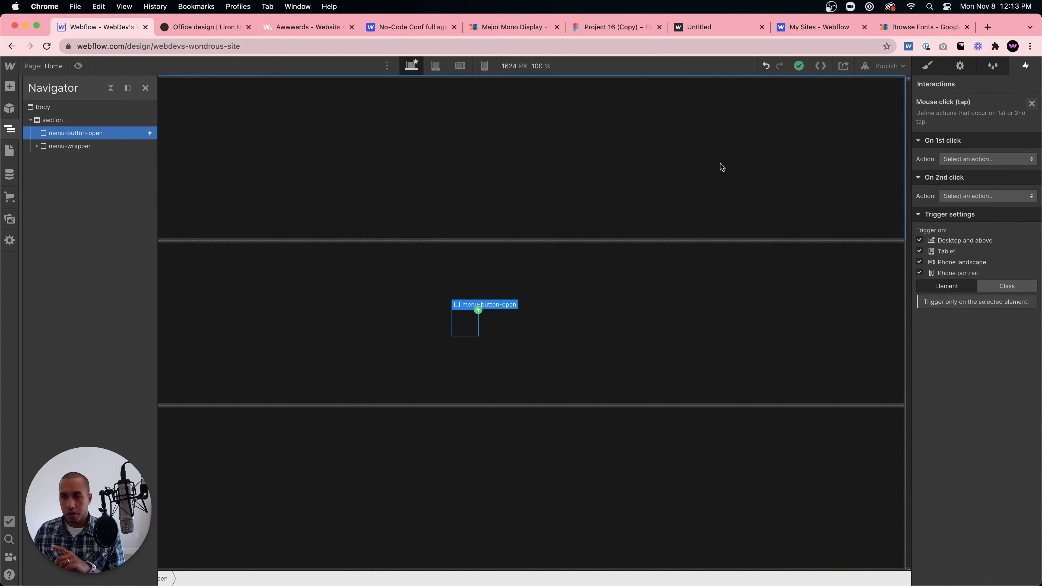
# Make the button's first click start a new timed animation named "Menu open".
pyautogui.click(982, 159)
pyautogui.click(968, 181)
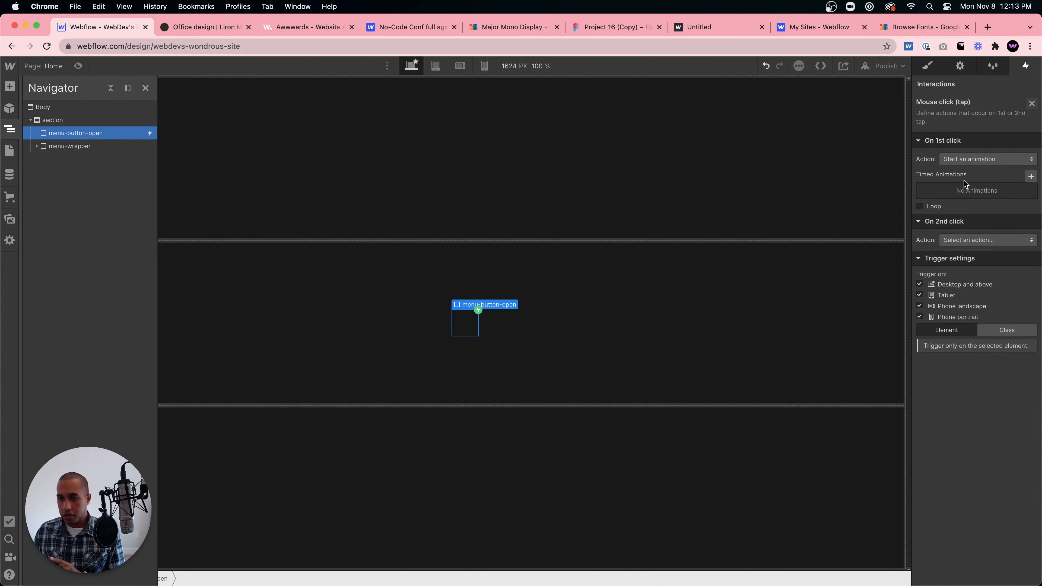
pyautogui.click(1031, 177)
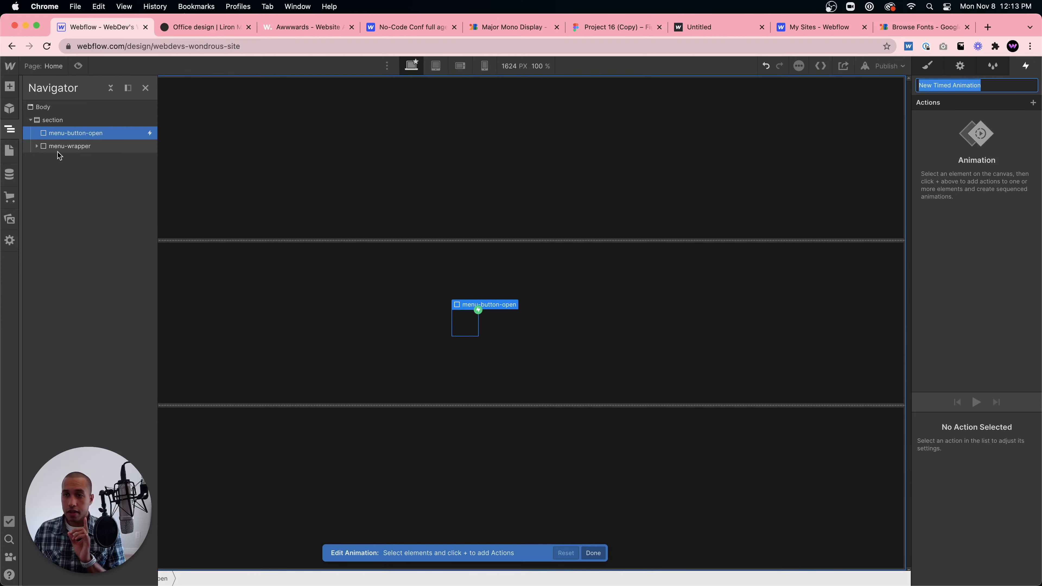
pyautogui.write('Menu ')
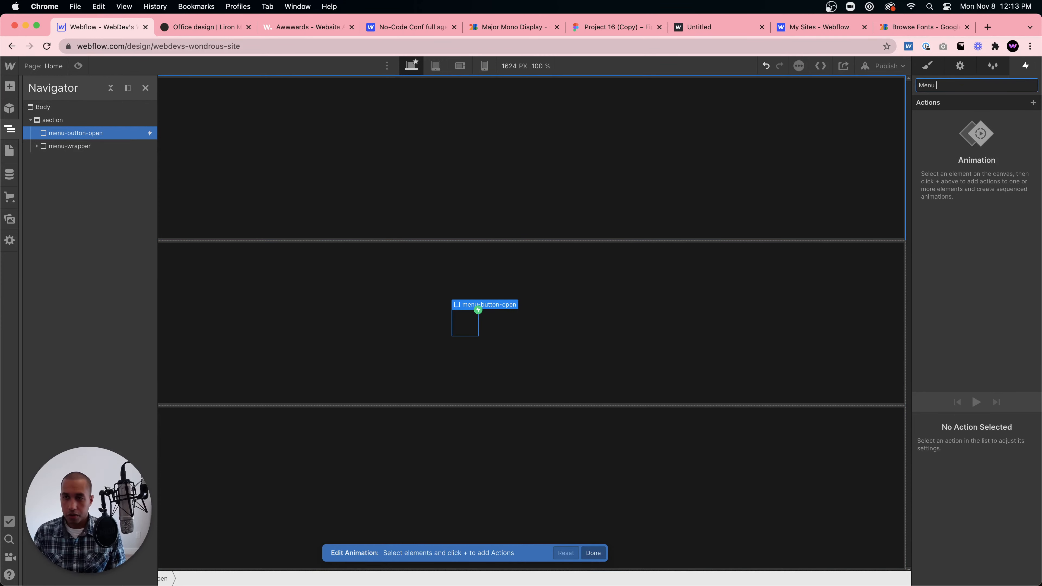
pyautogui.write('Open')
pyautogui.press('Return')
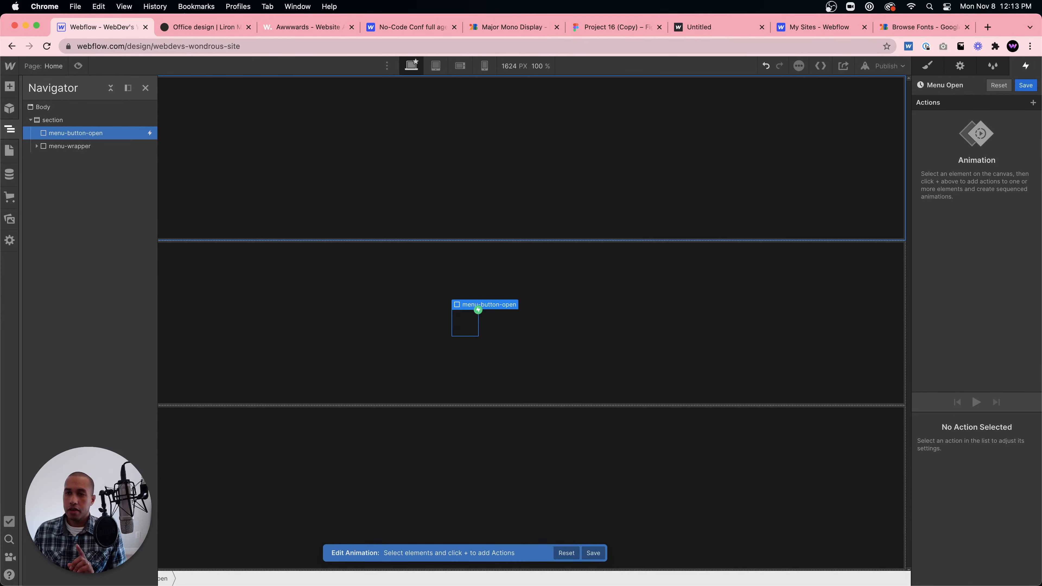
pyautogui.click(939, 86)
pyautogui.click(938, 86)
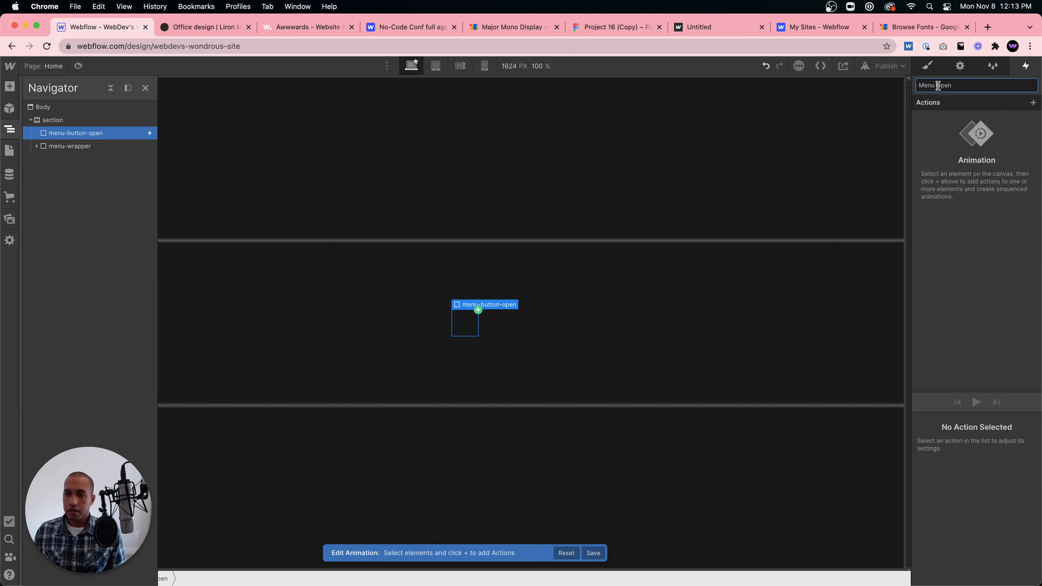
pyautogui.press('BackSpace')
pyautogui.write('o')
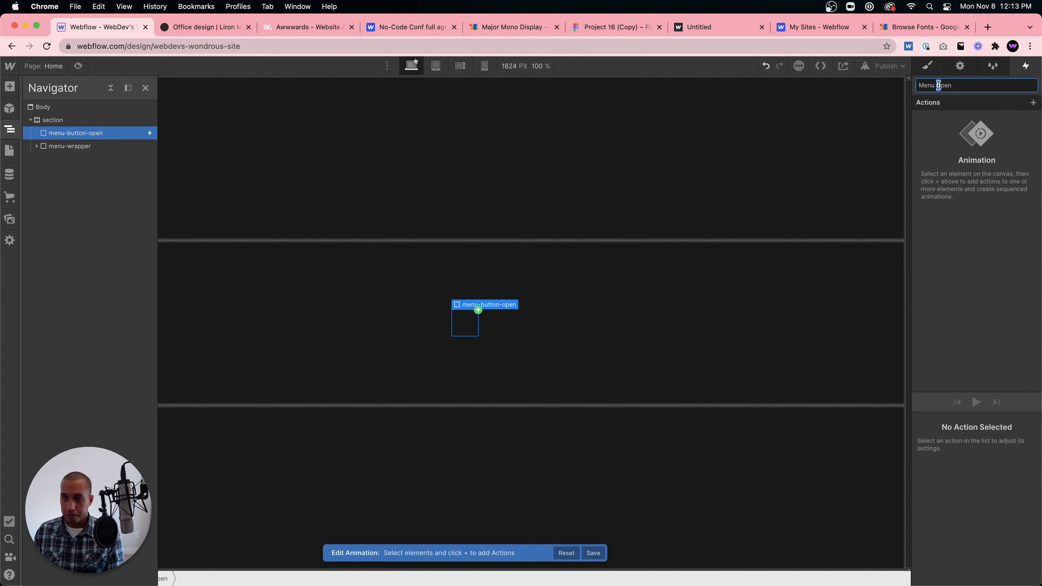
pyautogui.press('Return')
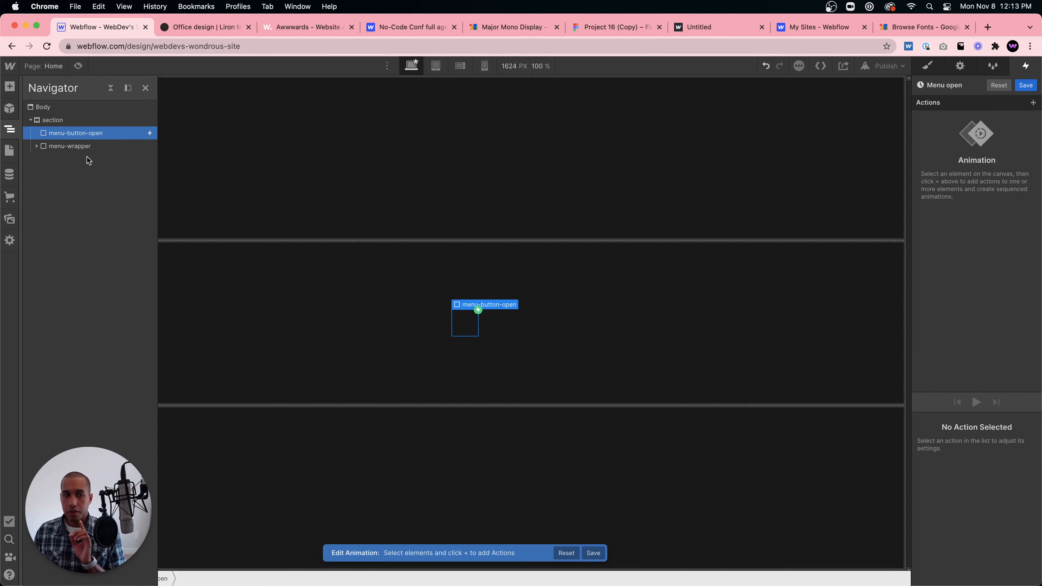
# Add a Hide/Show action for menu-wrapper to the animation and set its display to none.
pyautogui.click(88, 147)
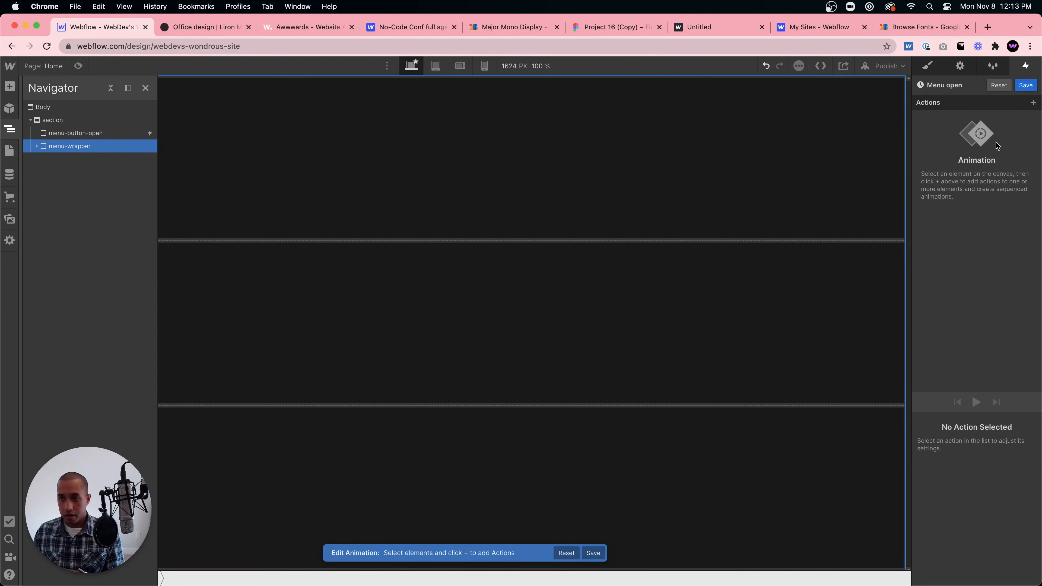
pyautogui.click(1033, 103)
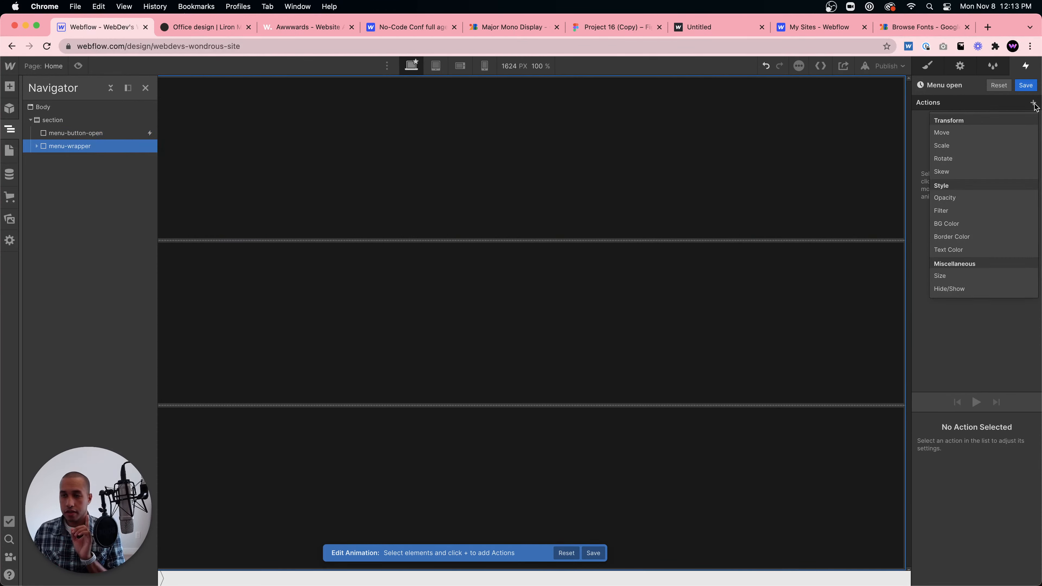
pyautogui.click(967, 289)
pyautogui.scroll(-2, 964, 496)
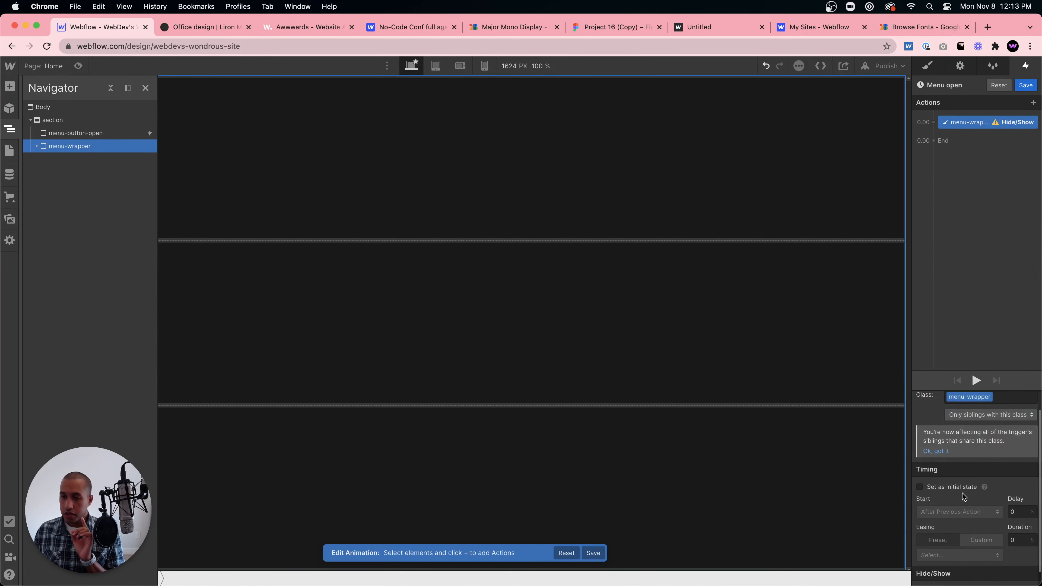
pyautogui.scroll(-2, 977, 494)
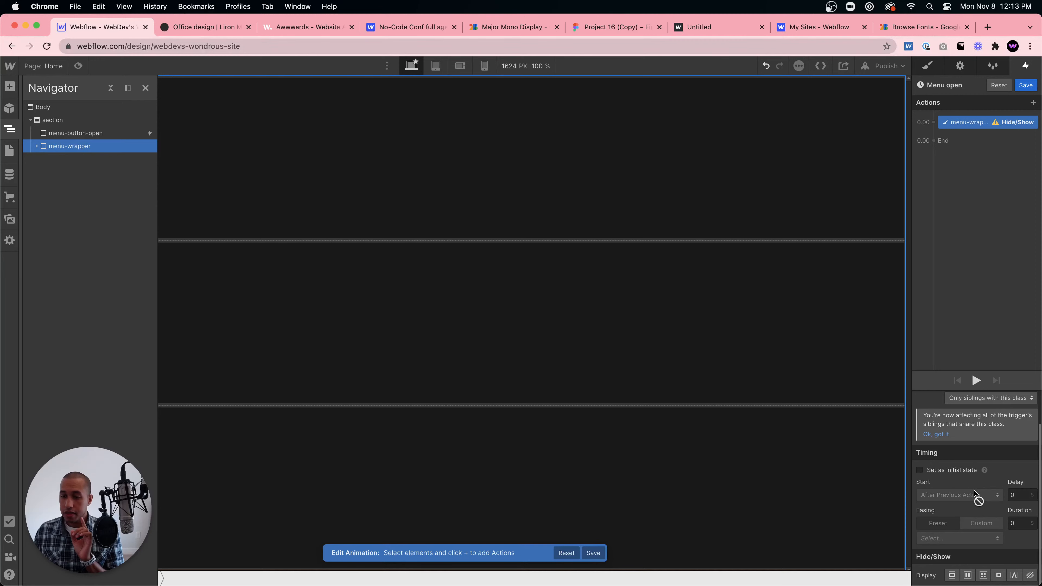
pyautogui.click(1030, 578)
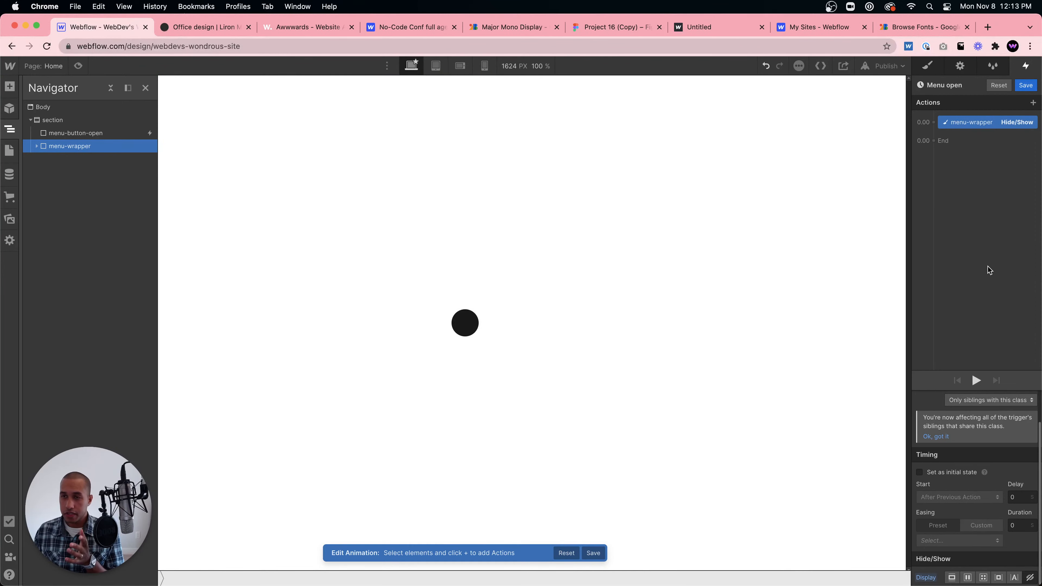
# Add a second Hide/Show action for menu-wrapper after the first, with display set to block, and expand menu-wrapper in the element tree.
pyautogui.click(966, 137)
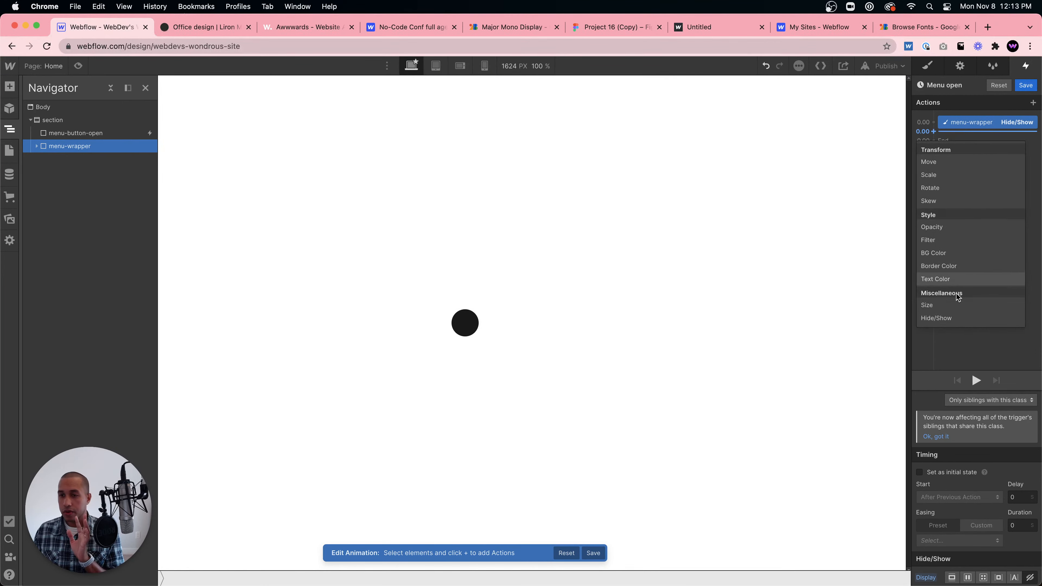
pyautogui.click(950, 319)
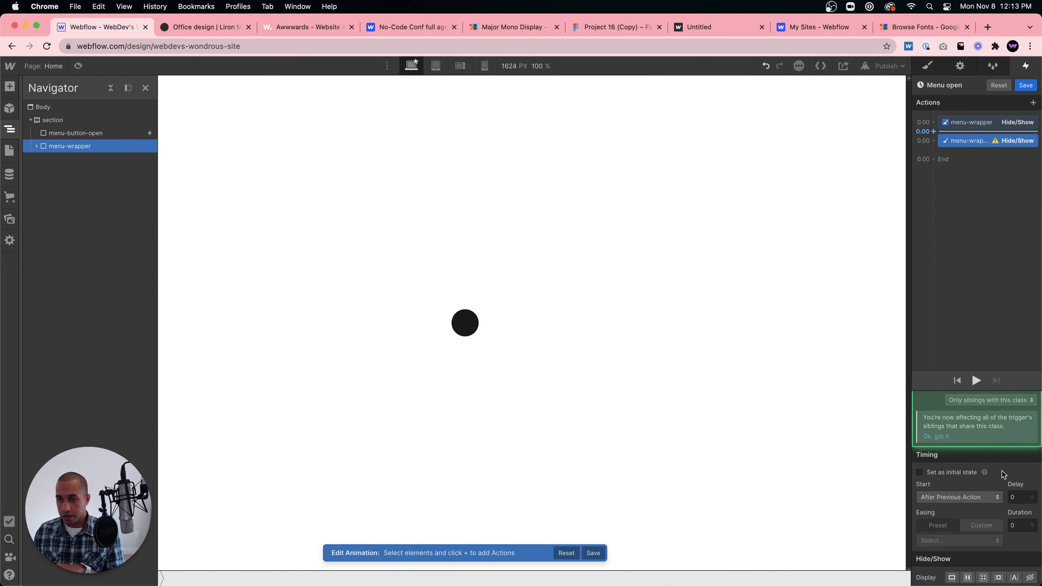
pyautogui.click(966, 576)
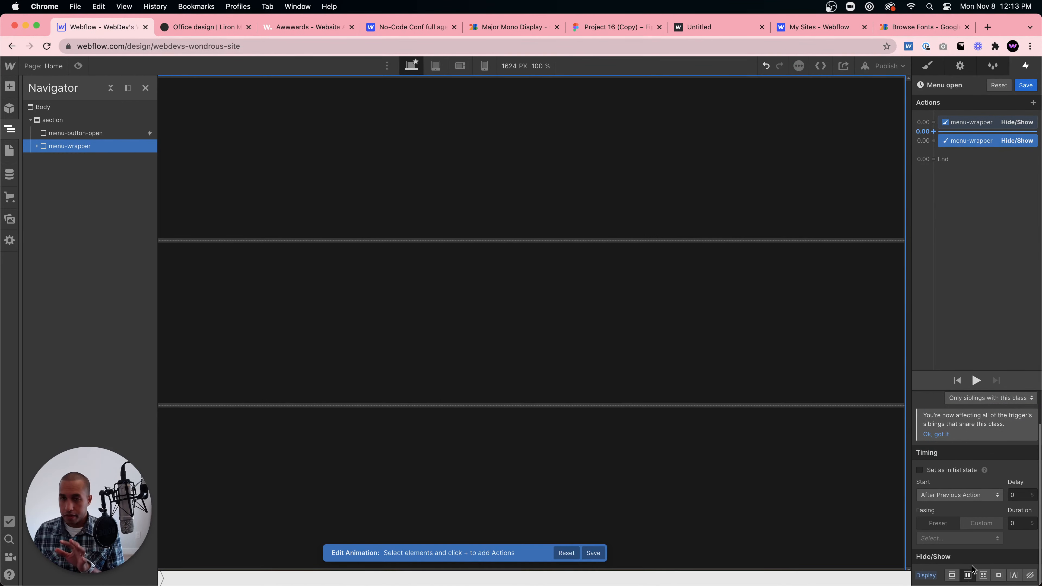
pyautogui.click(36, 146)
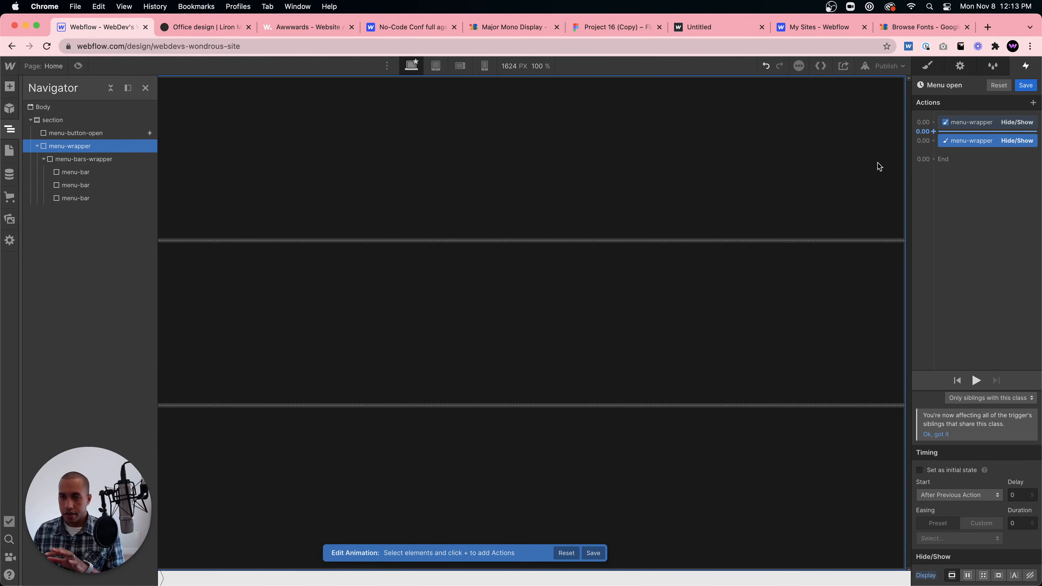
# Add a Move action for the topmost menu-bar after the Hide/Show actions and set its X offset to 100%.
pyautogui.click(471, 474)
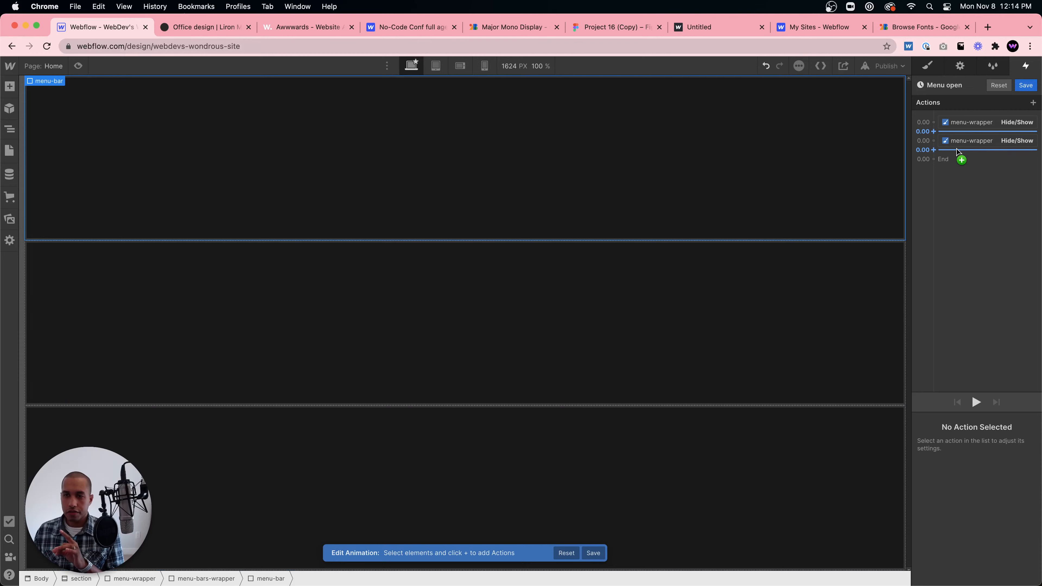
pyautogui.click(933, 150)
pyautogui.click(952, 180)
pyautogui.scroll(-2, 1011, 540)
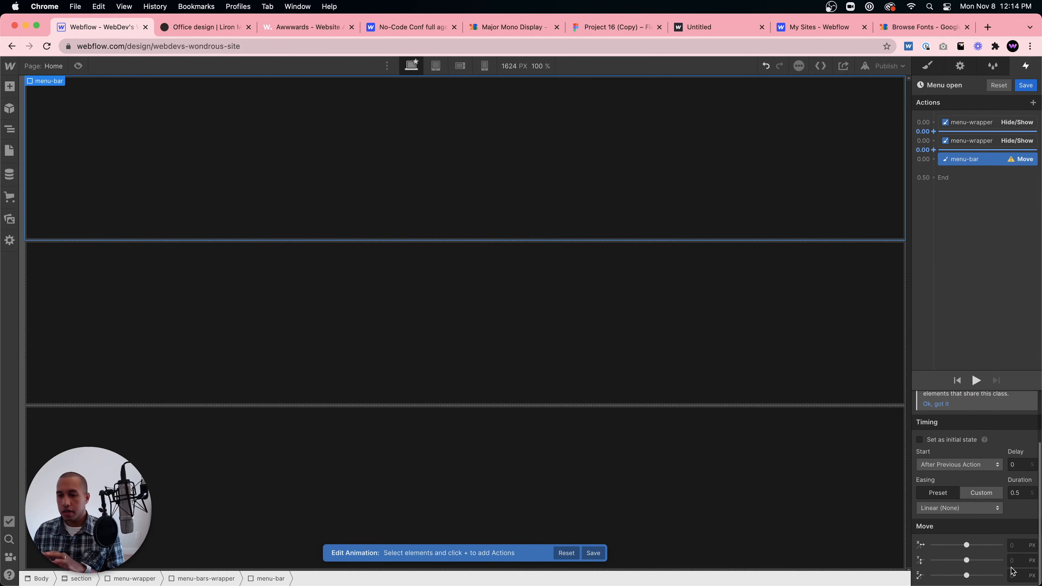
pyautogui.click(1015, 546)
pyautogui.write('100')
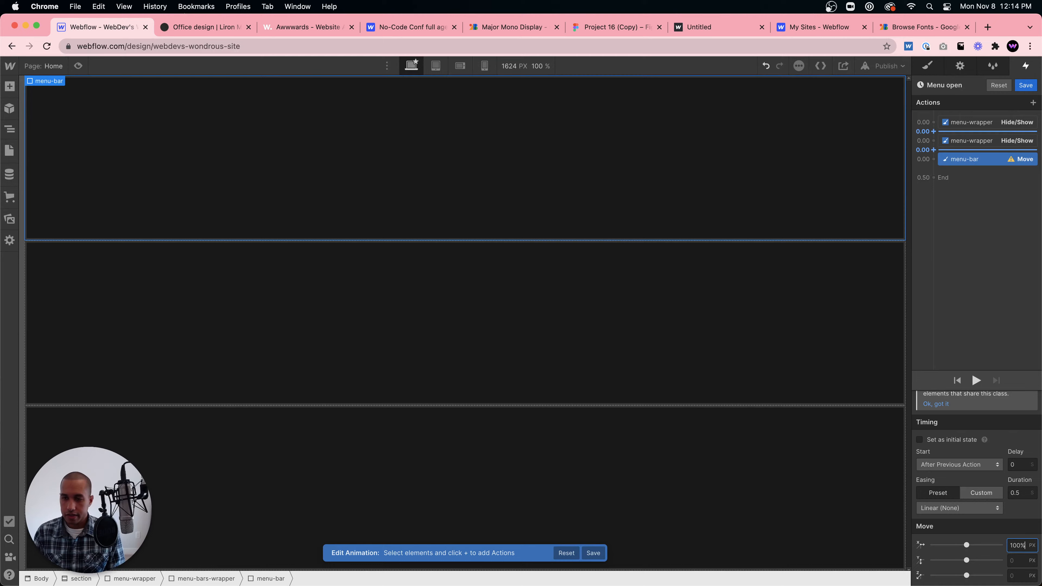
pyautogui.press('Return')
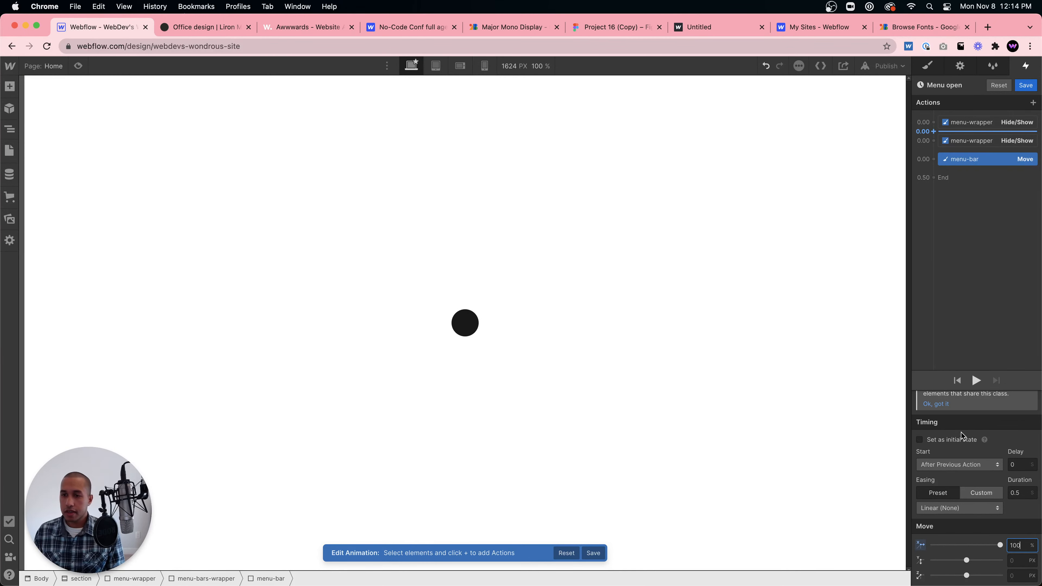
# Make the menu-bar Move action affect only the selected element instead of the whole class.
pyautogui.scroll(1, 960, 444)
pyautogui.scroll(2, 958, 439)
pyautogui.click(969, 400)
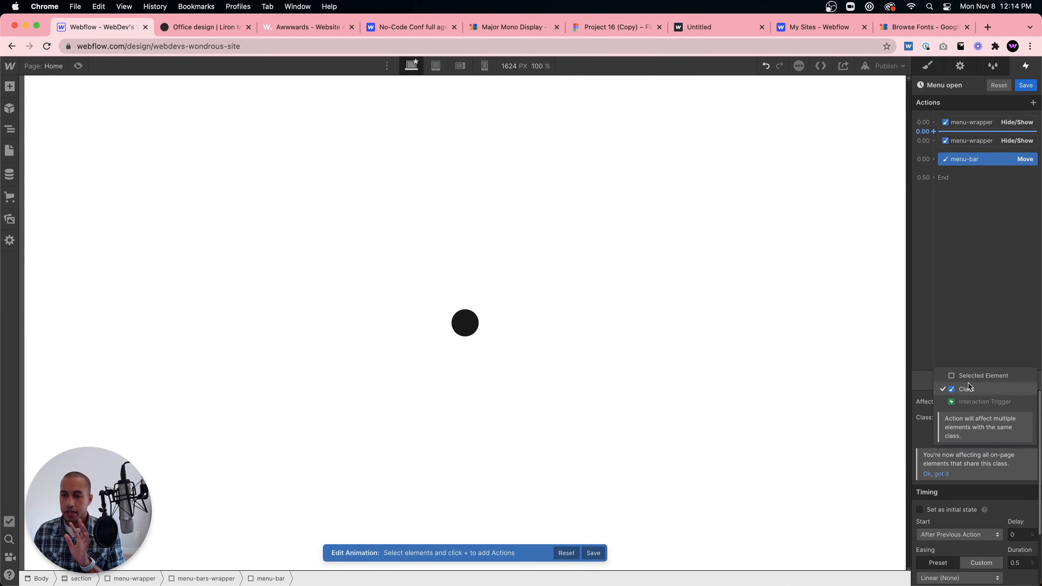
pyautogui.click(970, 381)
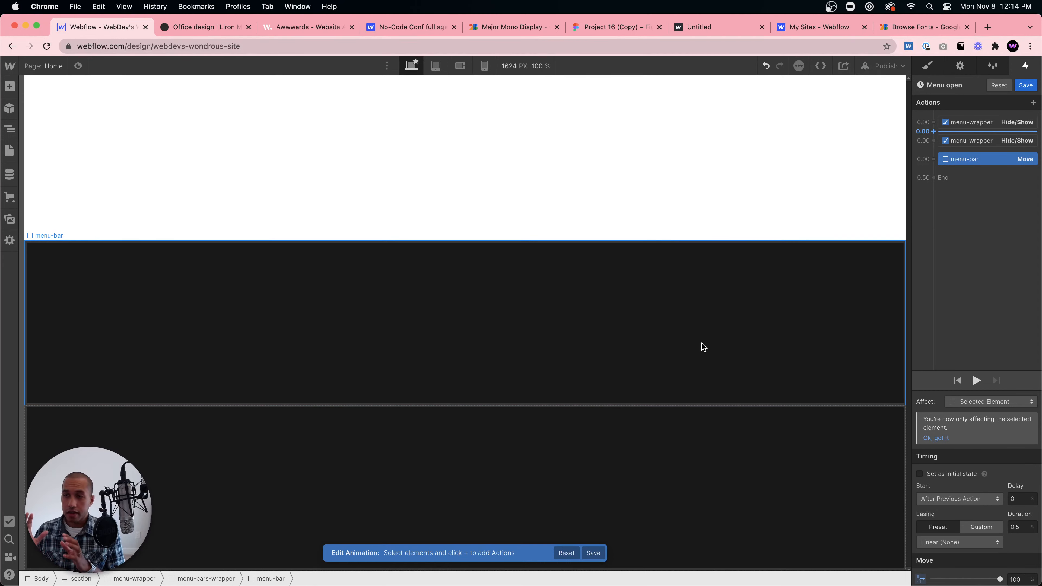
# Add a Move action for the middle menu-bar and make it affect only the selected element.
pyautogui.click(696, 306)
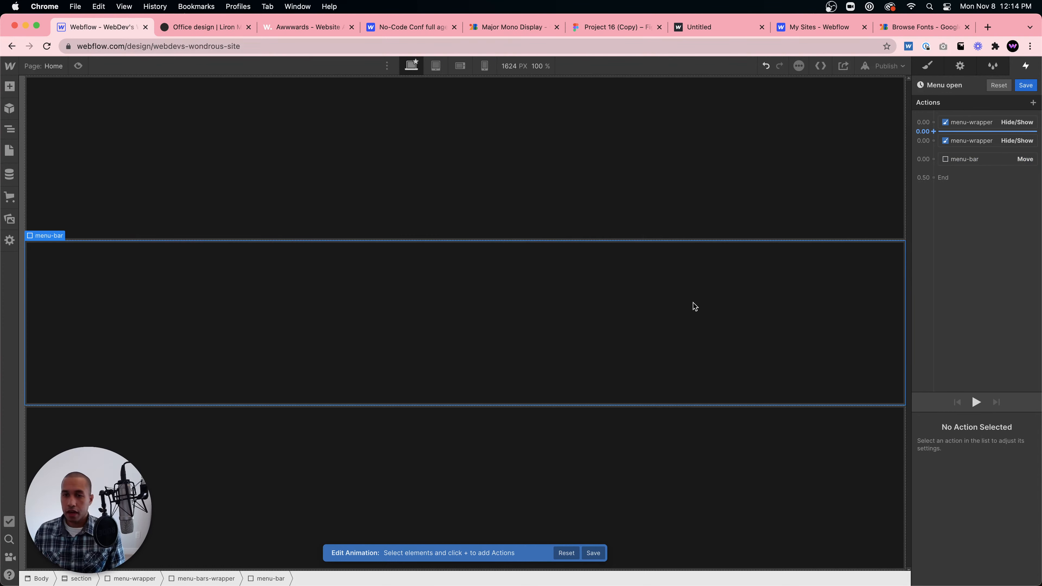
pyautogui.click(943, 169)
pyautogui.click(929, 199)
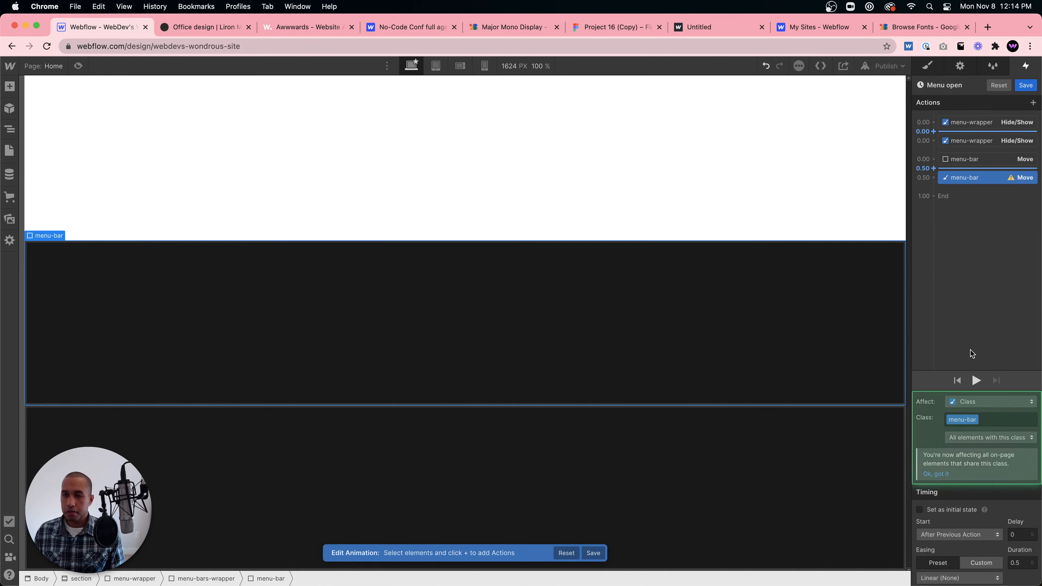
pyautogui.scroll(-2, 985, 452)
pyautogui.scroll(2, 985, 451)
pyautogui.click(989, 401)
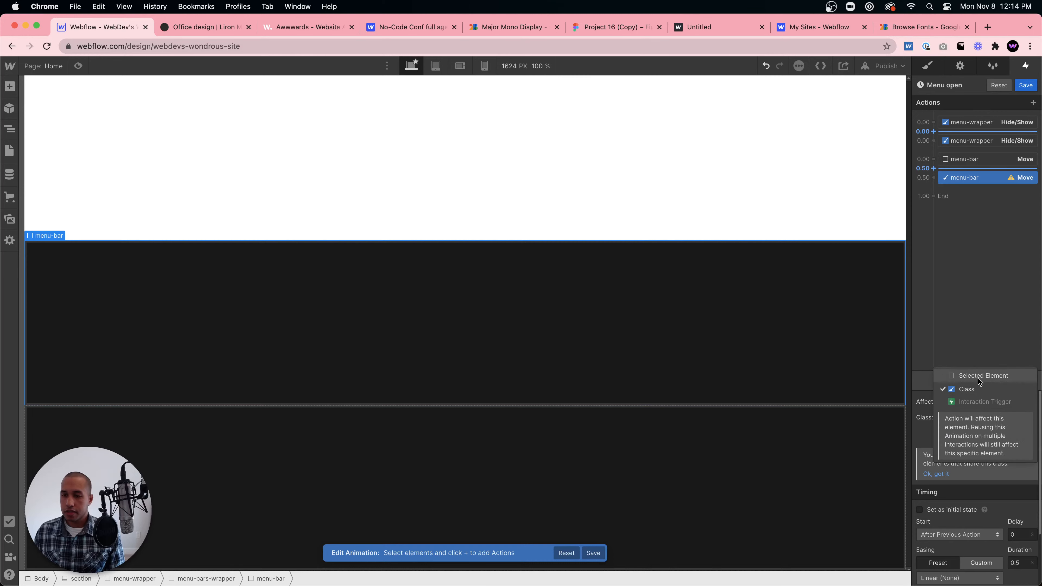
pyautogui.click(977, 377)
# Set the X offset of the middle menu-bar's Move action to 100%.
pyautogui.scroll(-2, 1027, 569)
pyautogui.click(1015, 546)
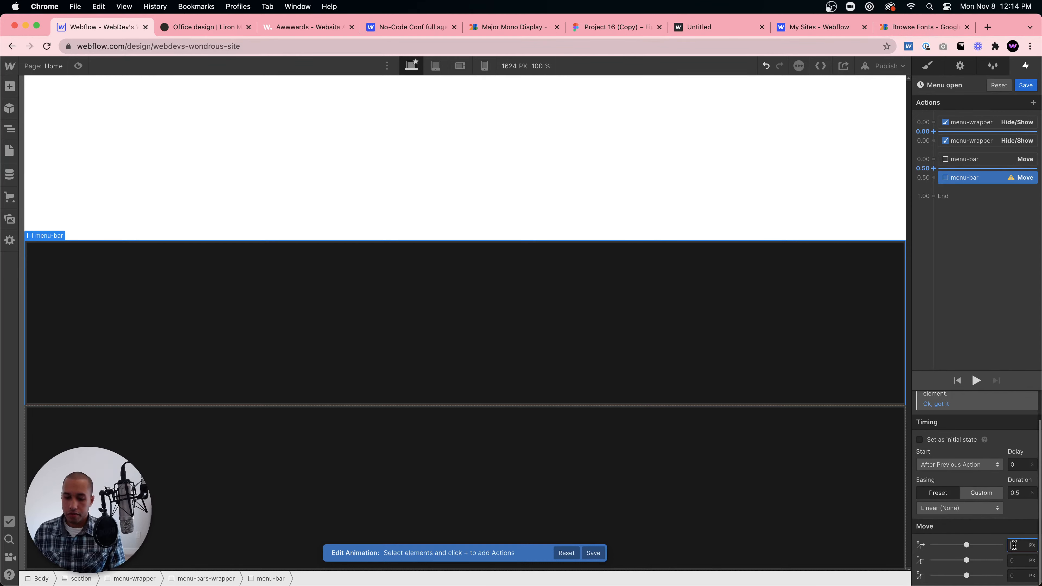
pyautogui.write('10)%')
pyautogui.press('super+a')
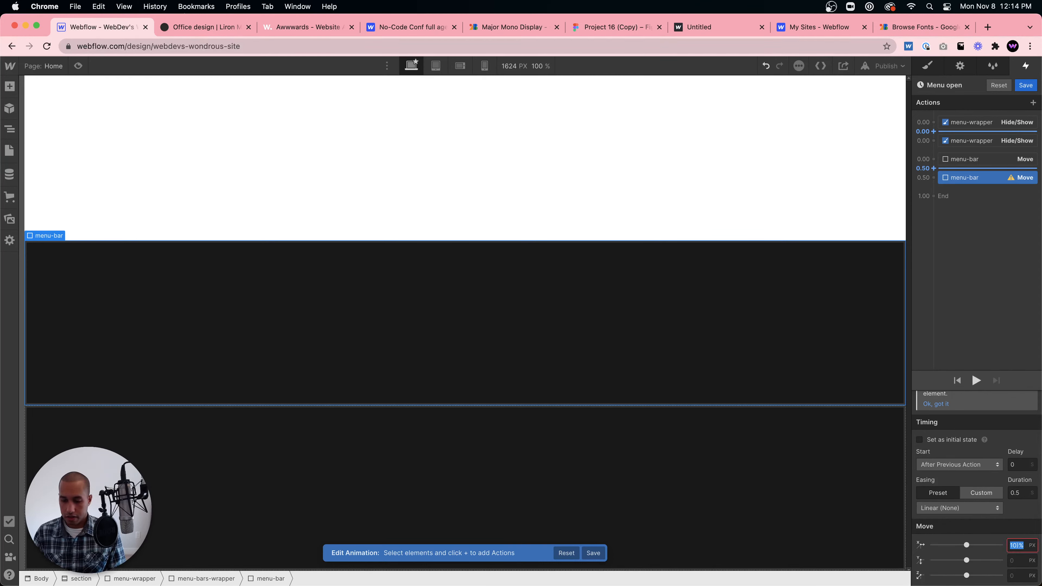
pyautogui.write('100%')
pyautogui.press('Return')
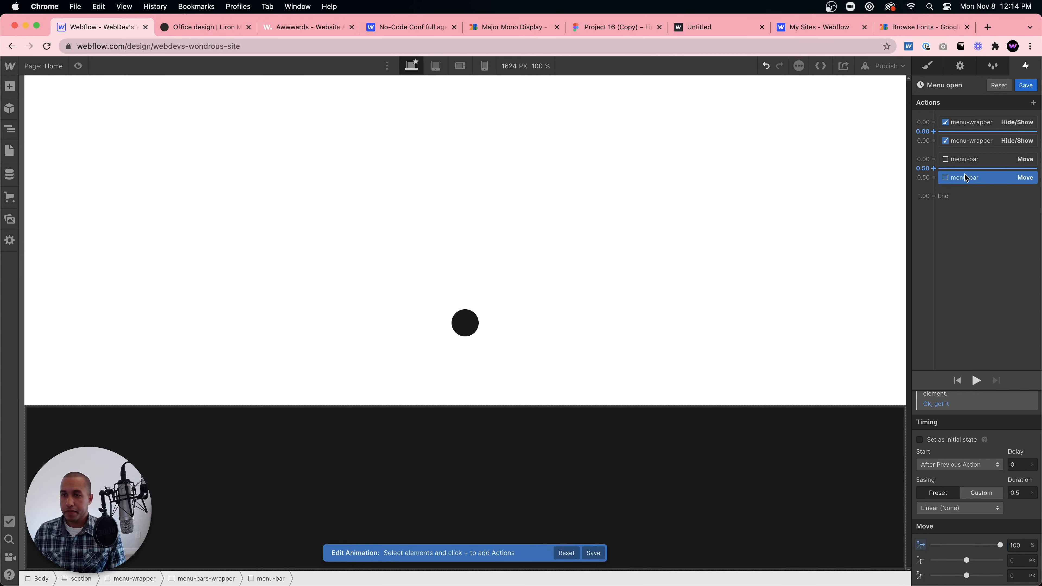
# Set the Move actions of the topmost and middle menu-bars as initial states.
pyautogui.moveTo(965, 177); pyautogui.dragTo(964, 165)
pyautogui.click(965, 162)
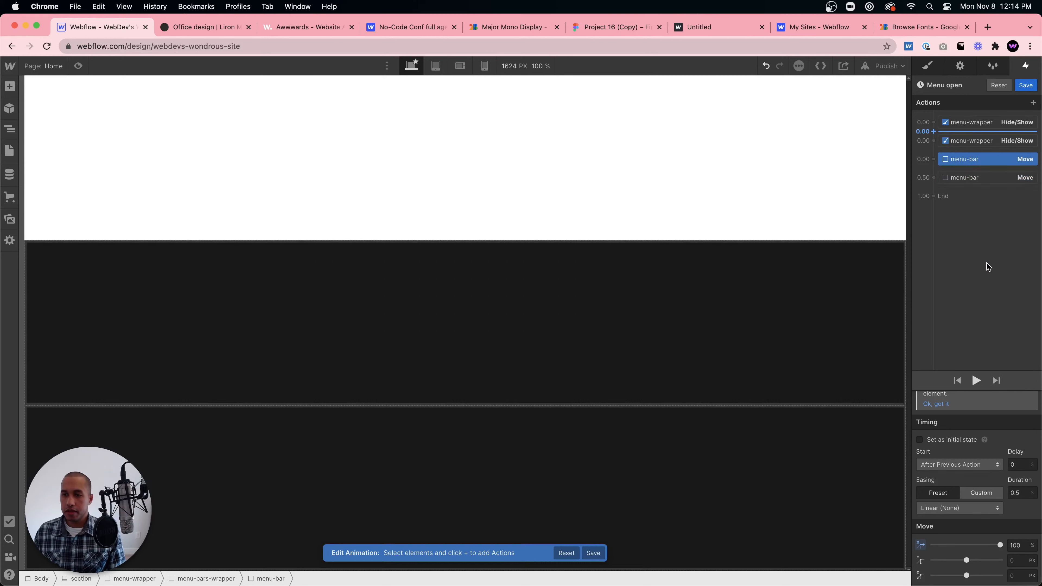
pyautogui.click(938, 441)
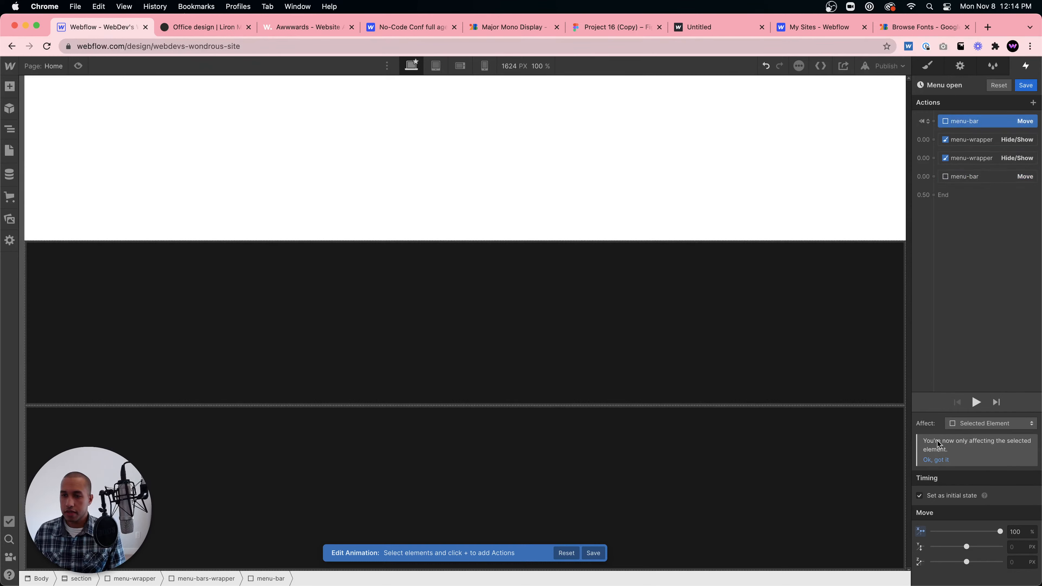
pyautogui.click(984, 173)
pyautogui.click(941, 443)
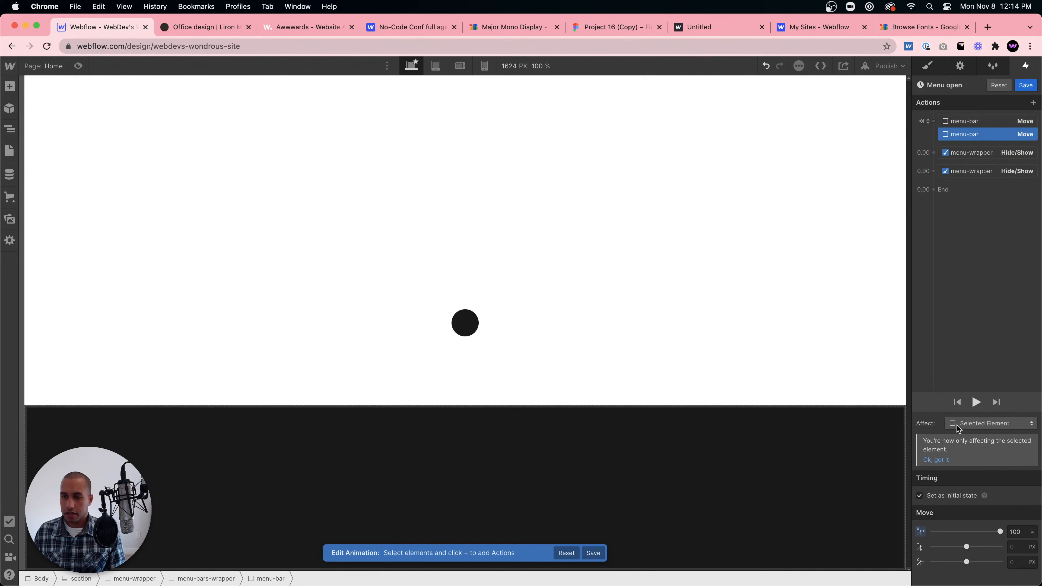
# Add a Move action for the bottommost menu-bar after the Hide/Show actions, with an X offset of 100%.
pyautogui.click(545, 450)
pyautogui.click(977, 180)
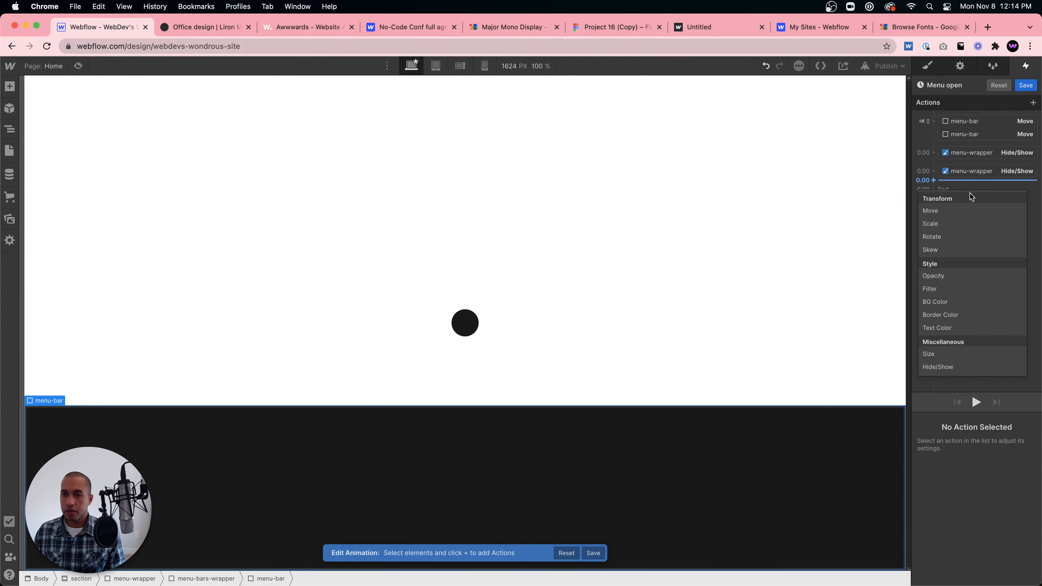
pyautogui.click(966, 208)
pyautogui.scroll(-2, 1013, 566)
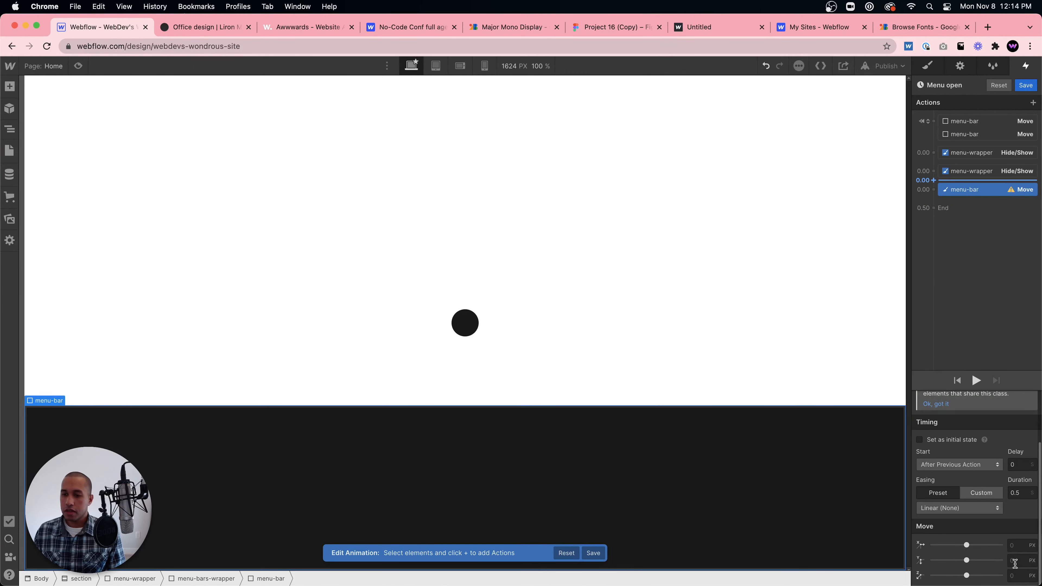
pyautogui.click(1016, 550)
pyautogui.write('100%')
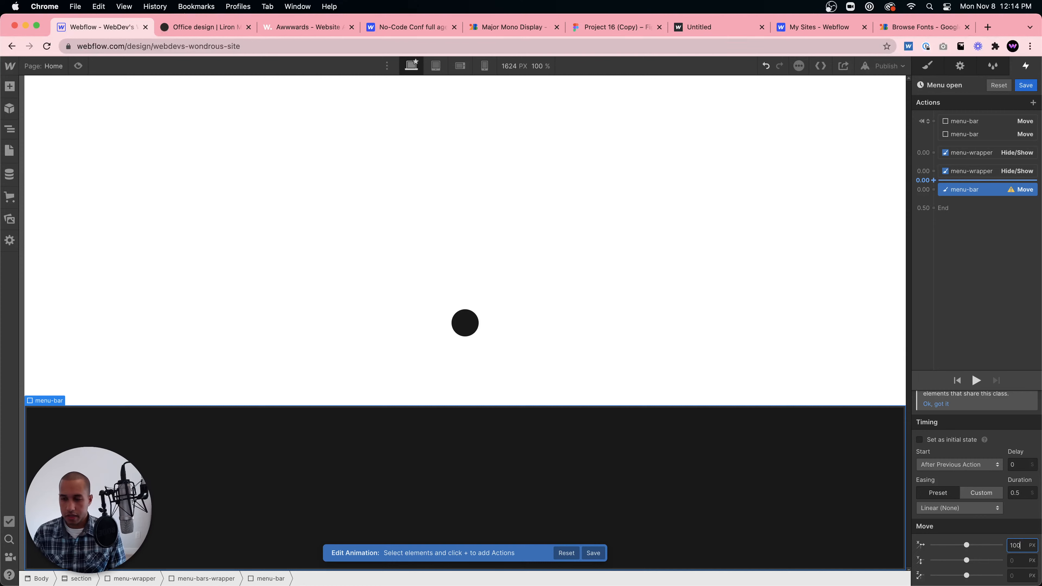
# Make the bottommost menu-bar's Move action affect only the selected element and set it as initial state.
pyautogui.scroll(4, 969, 410)
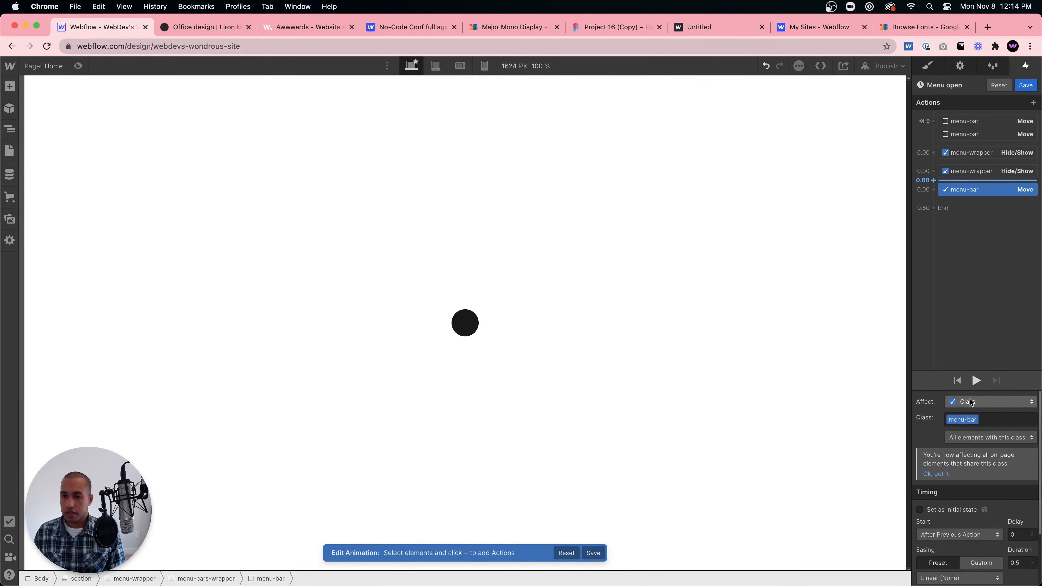
pyautogui.click(969, 399)
pyautogui.click(971, 379)
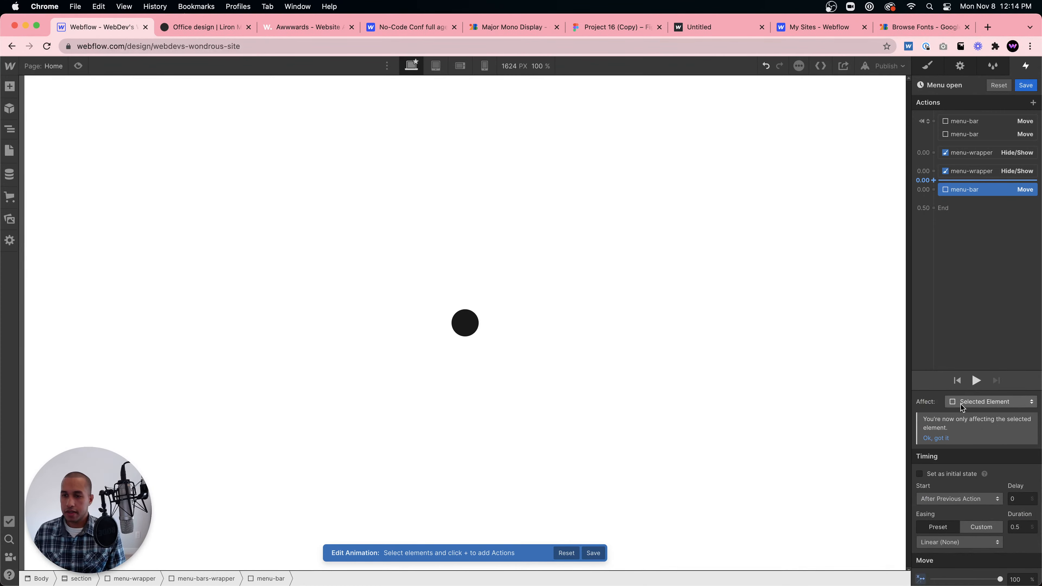
pyautogui.click(932, 475)
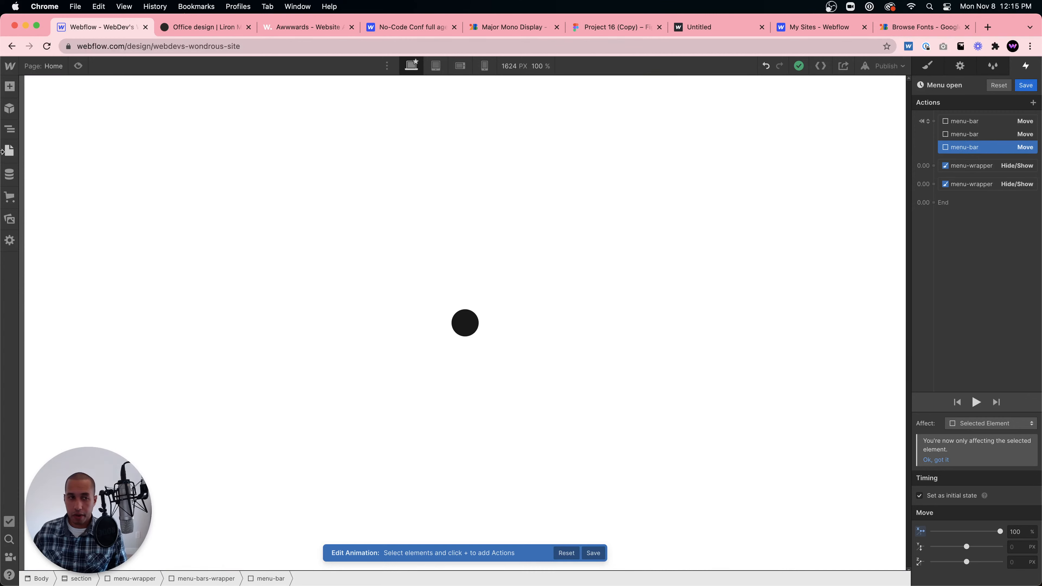
# Add a second Move action for the bottommost menu-bar after the Hide/Show actions, with X offset 0% and Out Quart easing.
pyautogui.click(9, 128)
pyautogui.moveTo(76, 198); pyautogui.dragTo(965, 196)
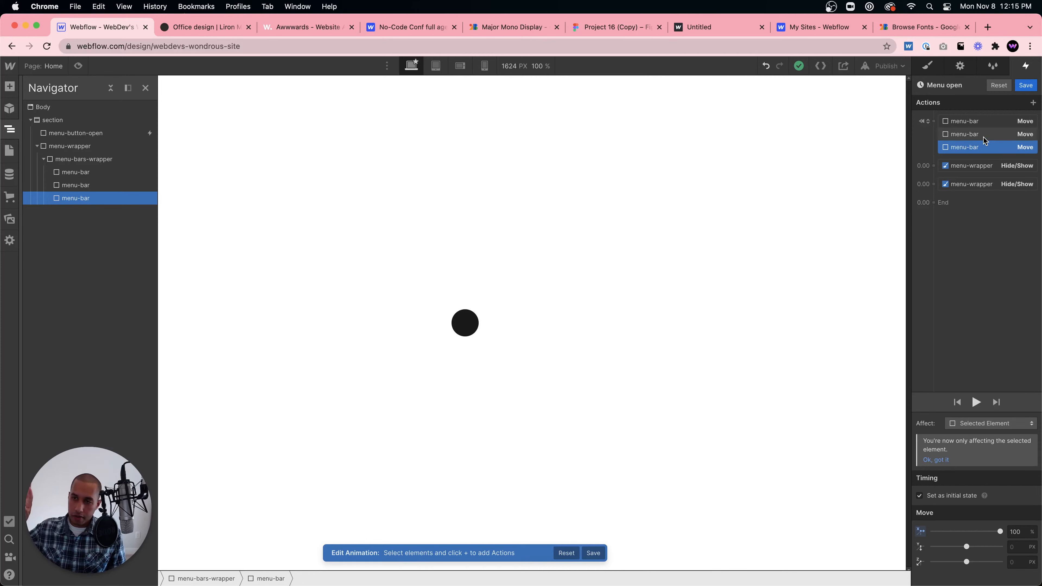
pyautogui.click(968, 193)
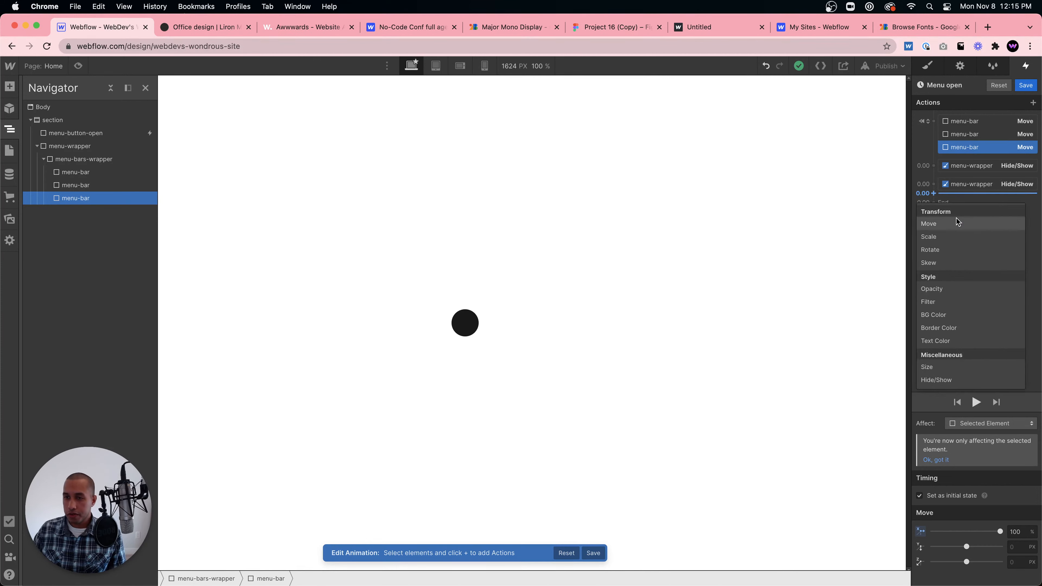
pyautogui.click(962, 224)
pyautogui.scroll(-2, 1023, 541)
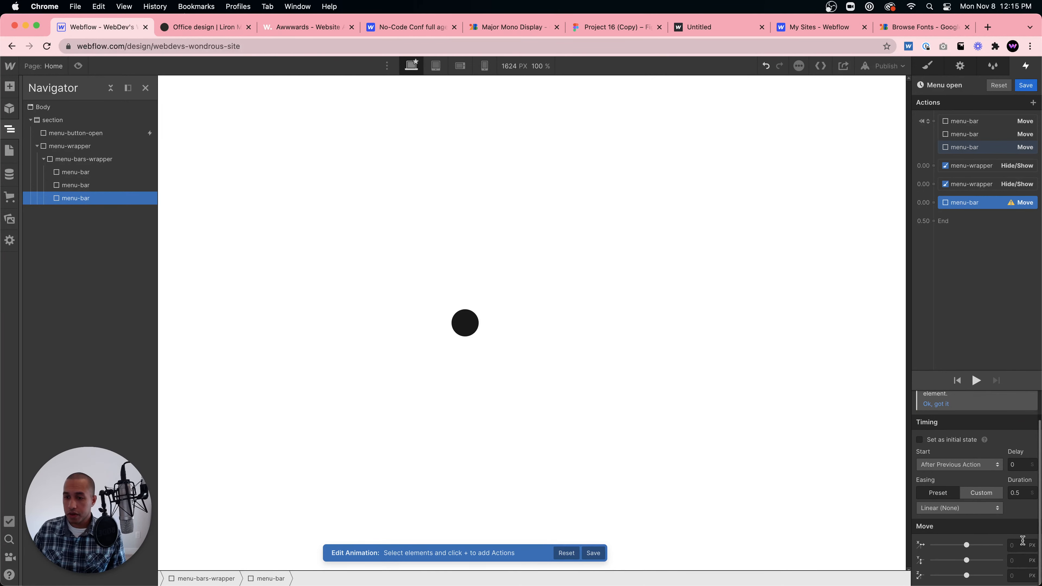
pyautogui.click(1012, 547)
pyautogui.write('0%')
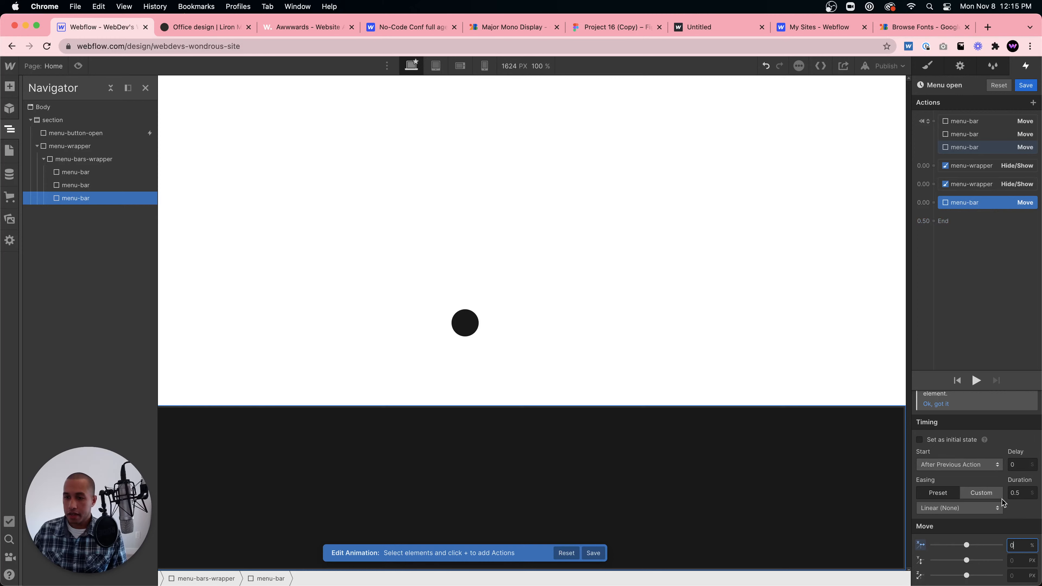
pyautogui.click(972, 508)
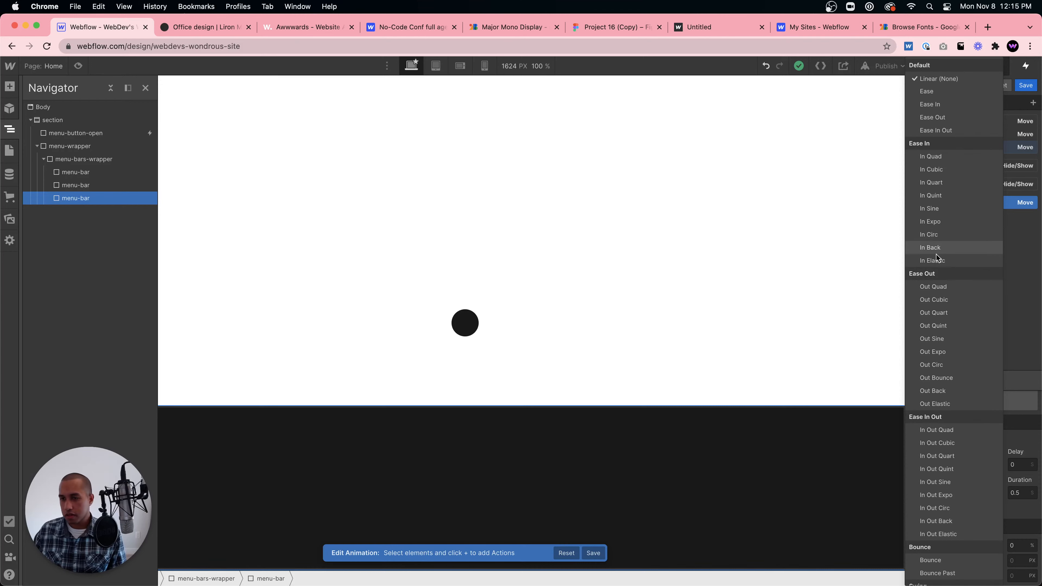
pyautogui.click(937, 316)
# Add a second Move action for the middle menu-bar with X offset 0% and Out Quart easing, starting with the bottommost bar's slide-in.
pyautogui.click(957, 136)
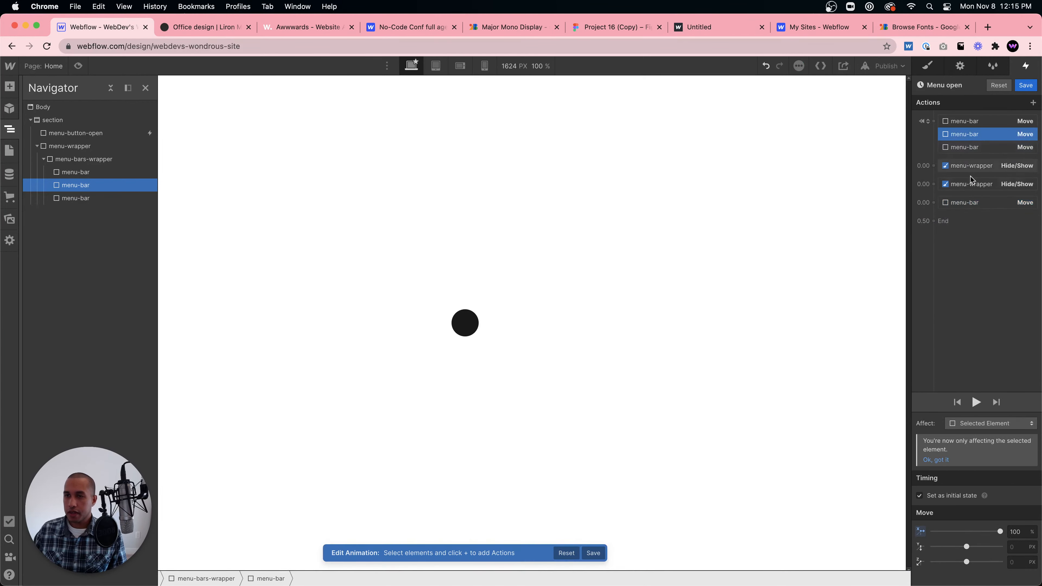
pyautogui.click(975, 213)
pyautogui.click(949, 238)
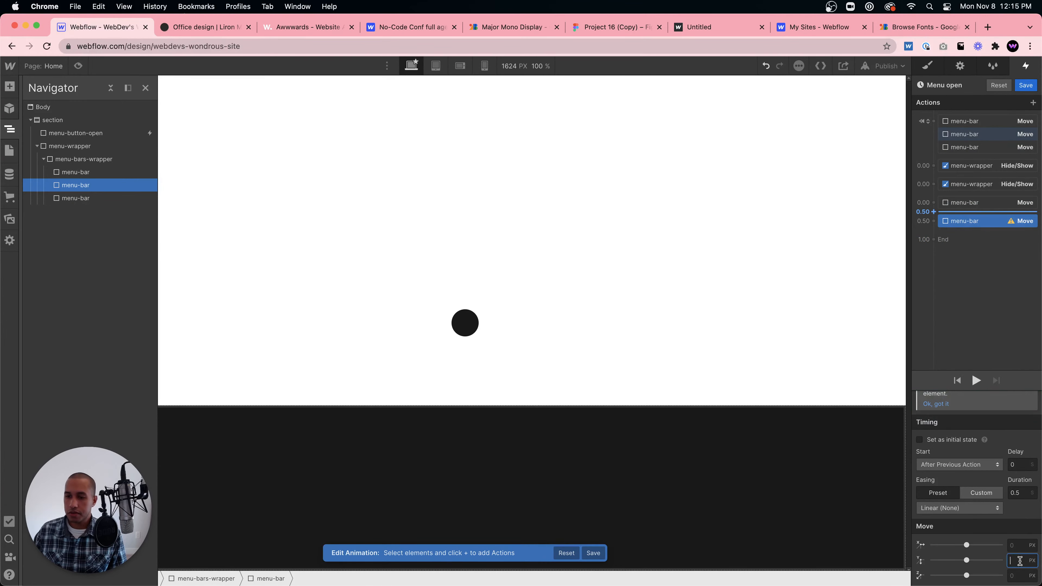
pyautogui.click(1018, 545)
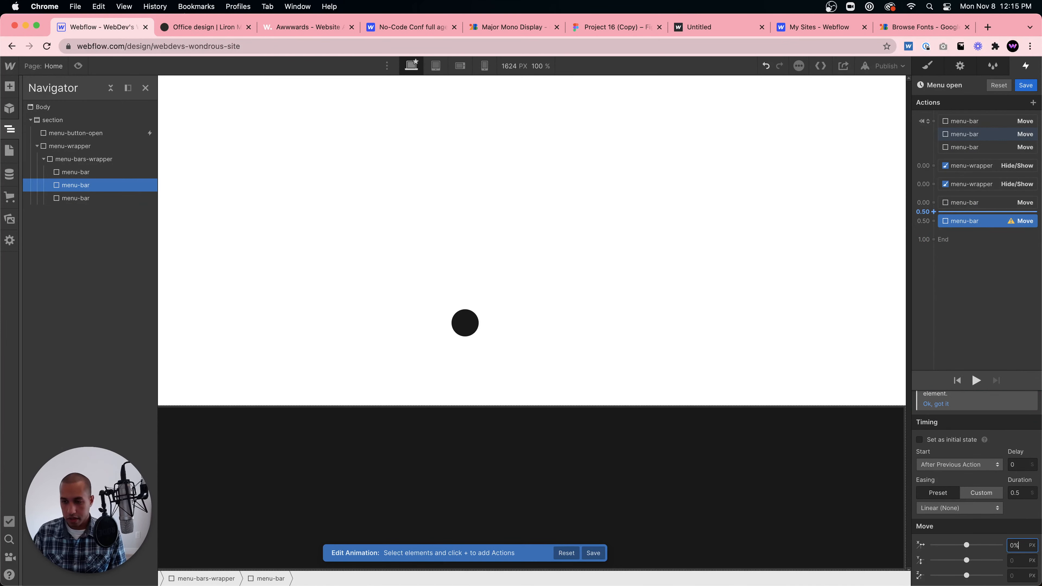
pyautogui.write('0%')
pyautogui.click(966, 508)
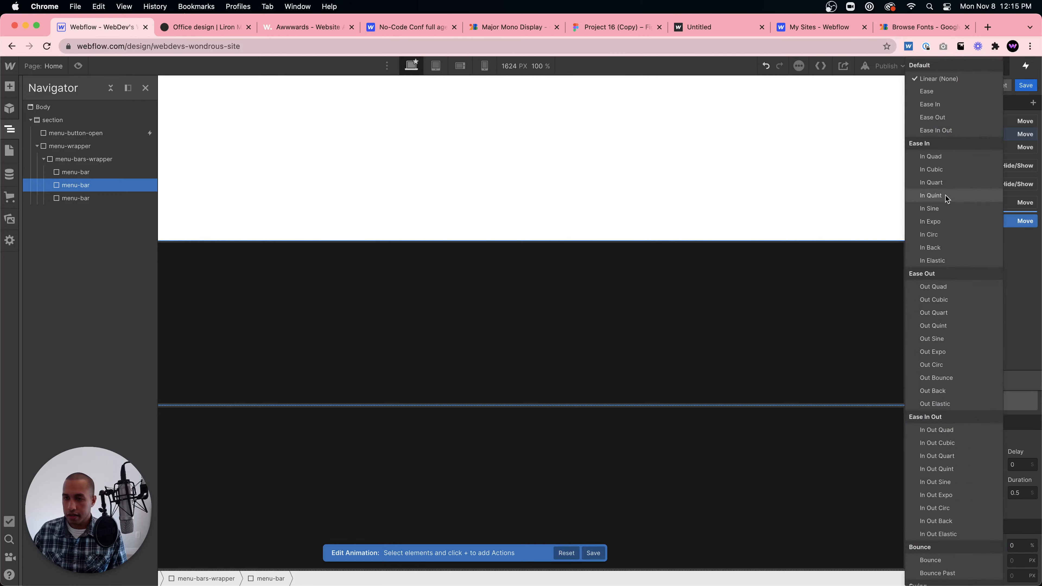
pyautogui.click(944, 318)
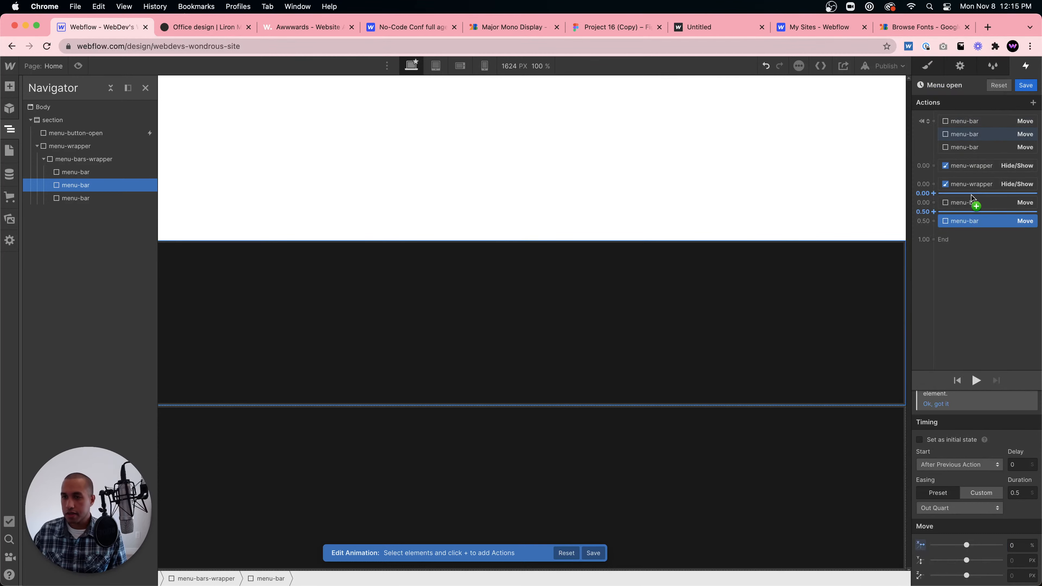
pyautogui.moveTo(970, 221); pyautogui.dragTo(970, 205)
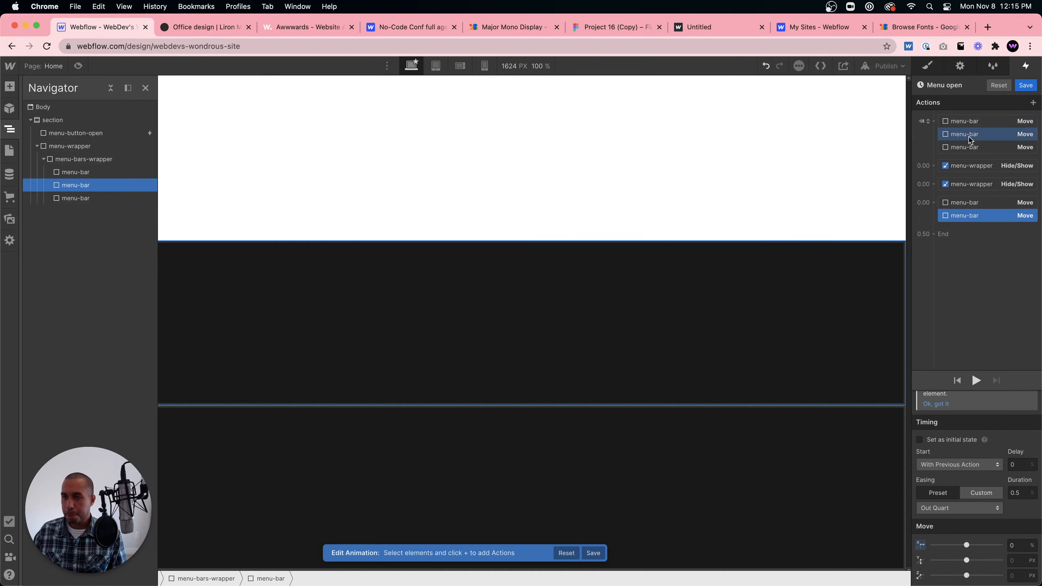
# Add a second Move action for the topmost menu-bar with X offset 0% and Out Quart easing, starting together with the other slide-ins.
pyautogui.click(968, 121)
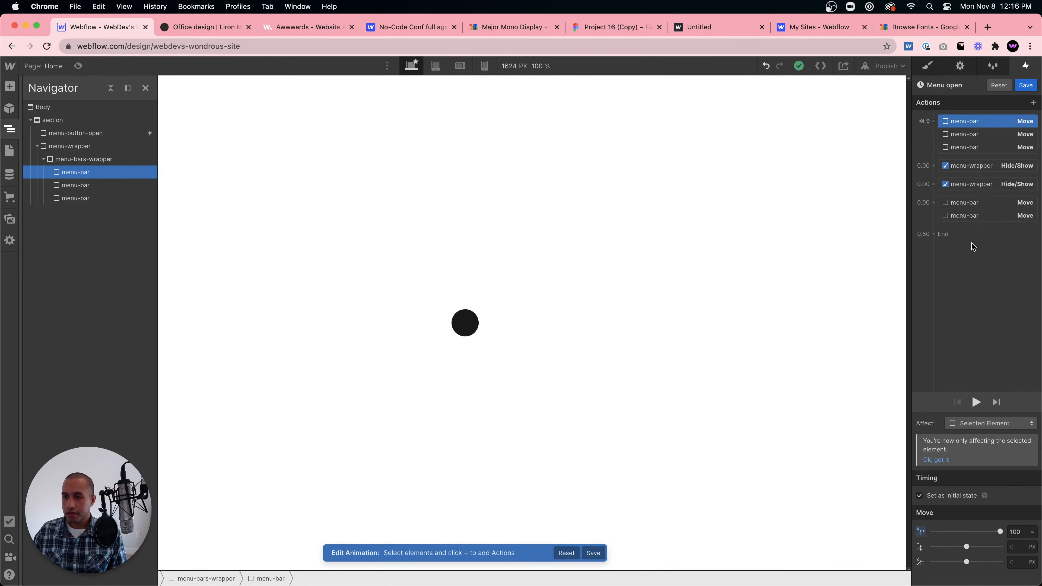
pyautogui.click(971, 225)
pyautogui.click(959, 256)
pyautogui.click(1019, 546)
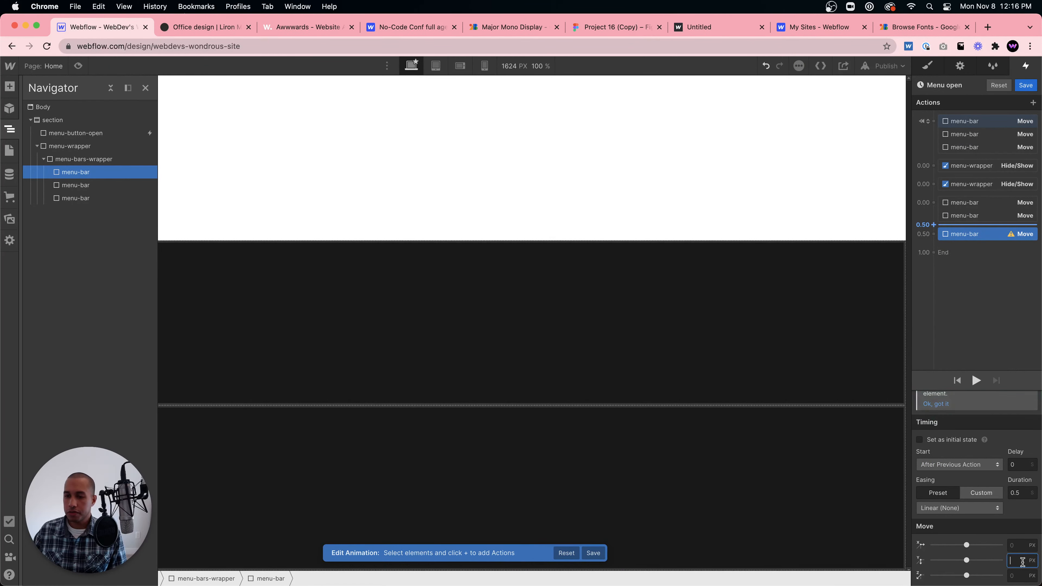
pyautogui.click(1020, 546)
pyautogui.write('0%')
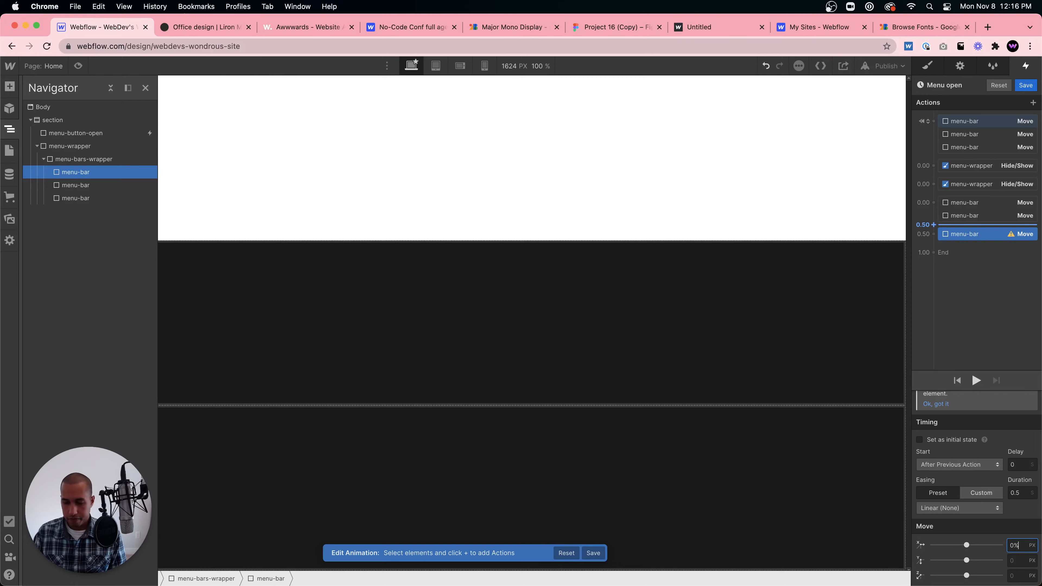
pyautogui.press('Return')
pyautogui.moveTo(979, 253); pyautogui.dragTo(975, 230)
pyautogui.click(954, 508)
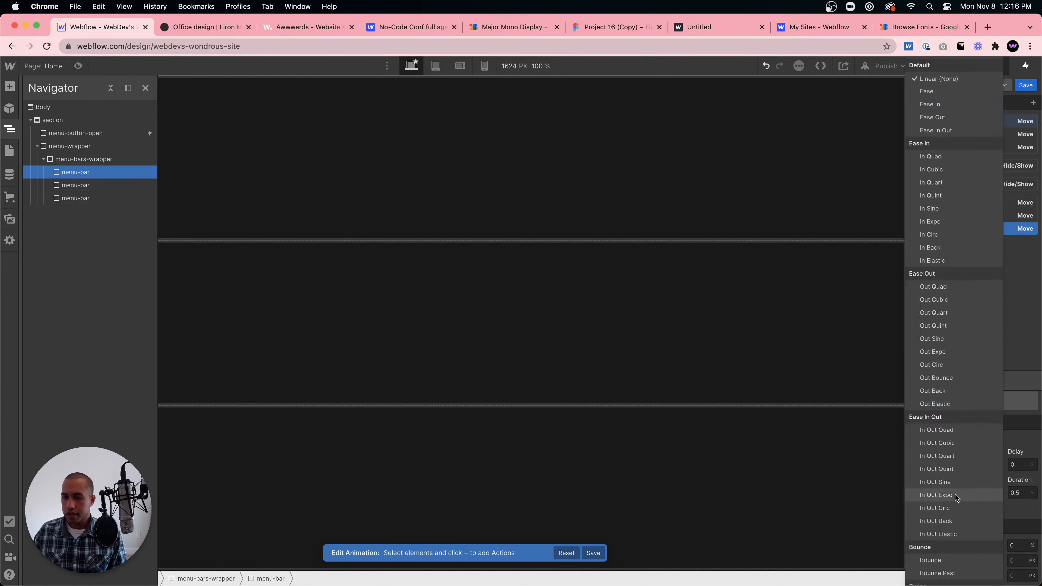
pyautogui.click(955, 312)
# Set the delay of the middle menu-bar's slide-in Move to 0.1 s, and select the topmost bar's slide-in Move.
pyautogui.click(972, 208)
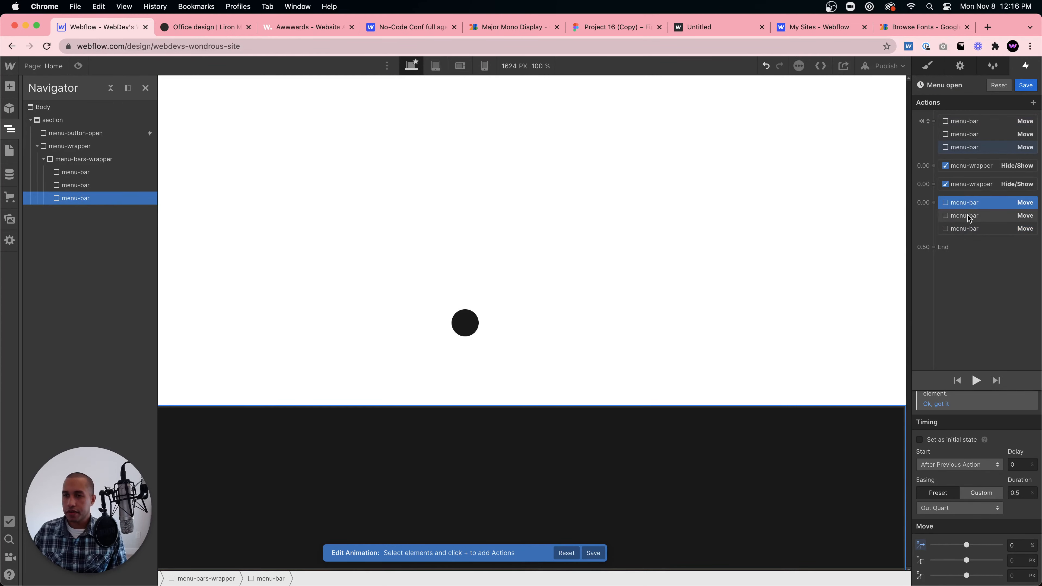
pyautogui.click(969, 216)
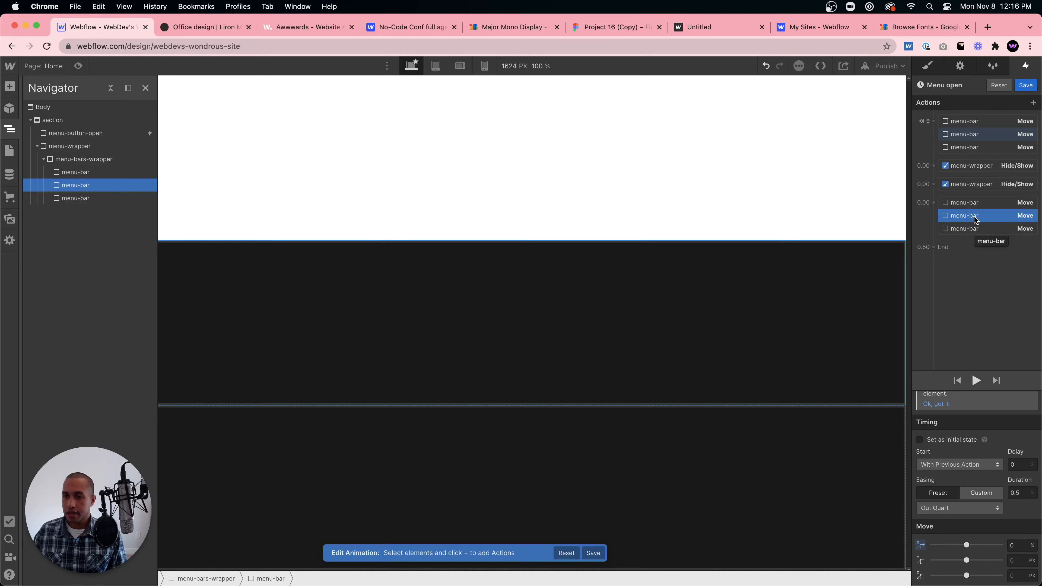
pyautogui.click(1018, 464)
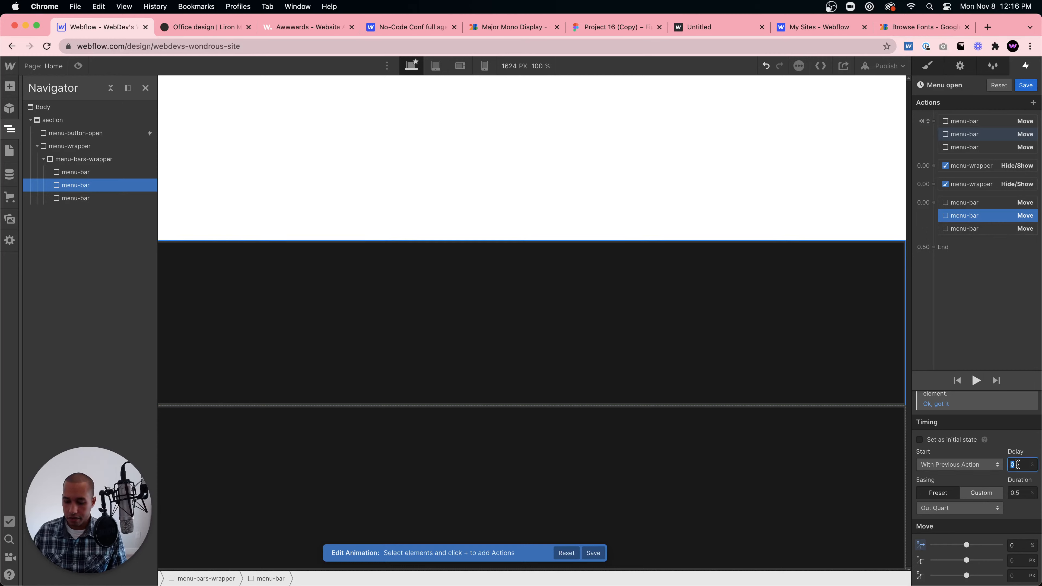
pyautogui.write('.2')
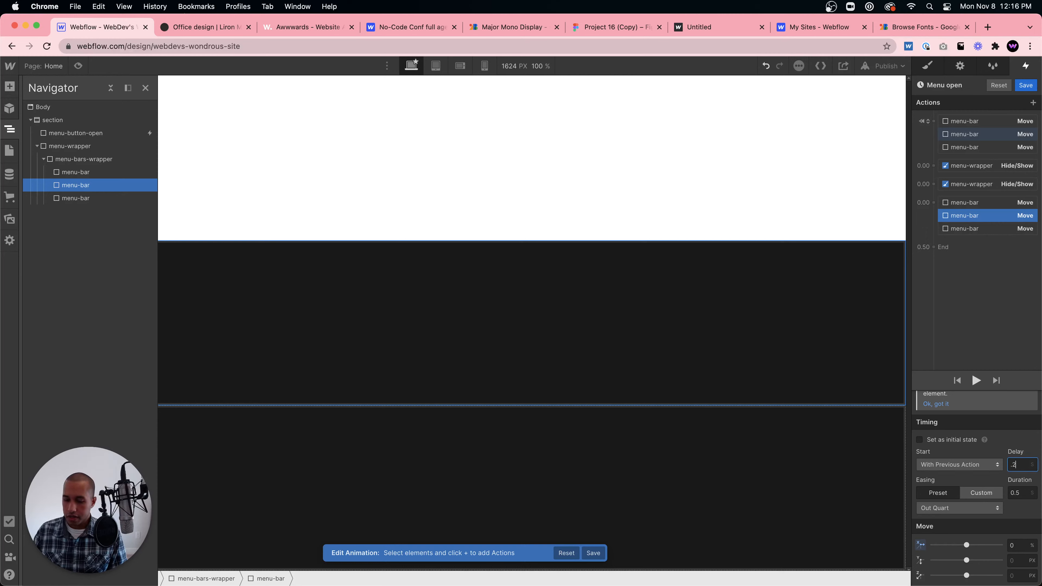
pyautogui.press('BackSpace')
pyautogui.write('1')
pyautogui.press('Return')
pyautogui.click(976, 215)
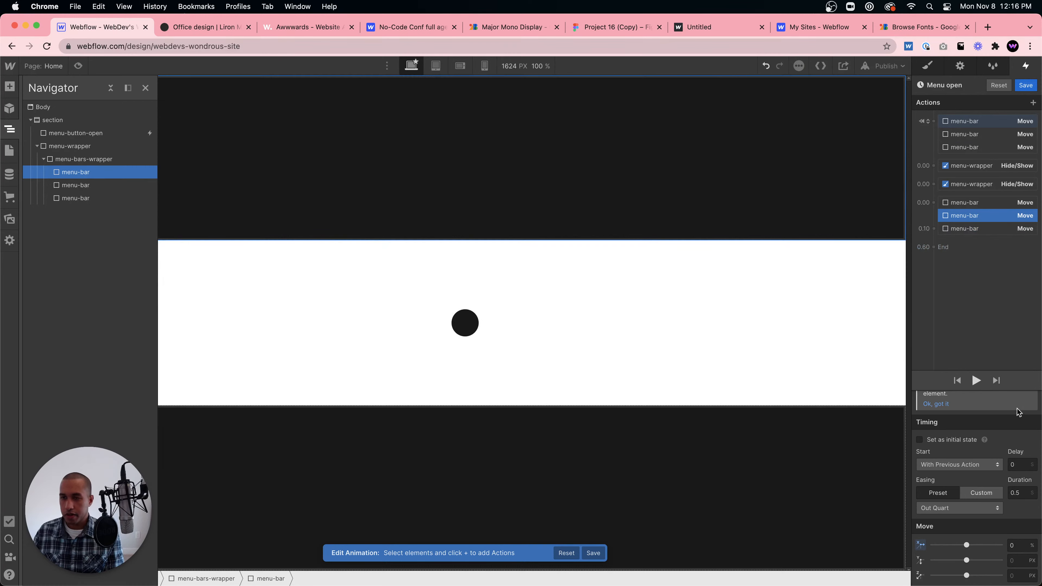
# Set the delay of the topmost menu-bar's slide-in Move to 0.2 s and play the Menu open animation.
pyautogui.click(1020, 465)
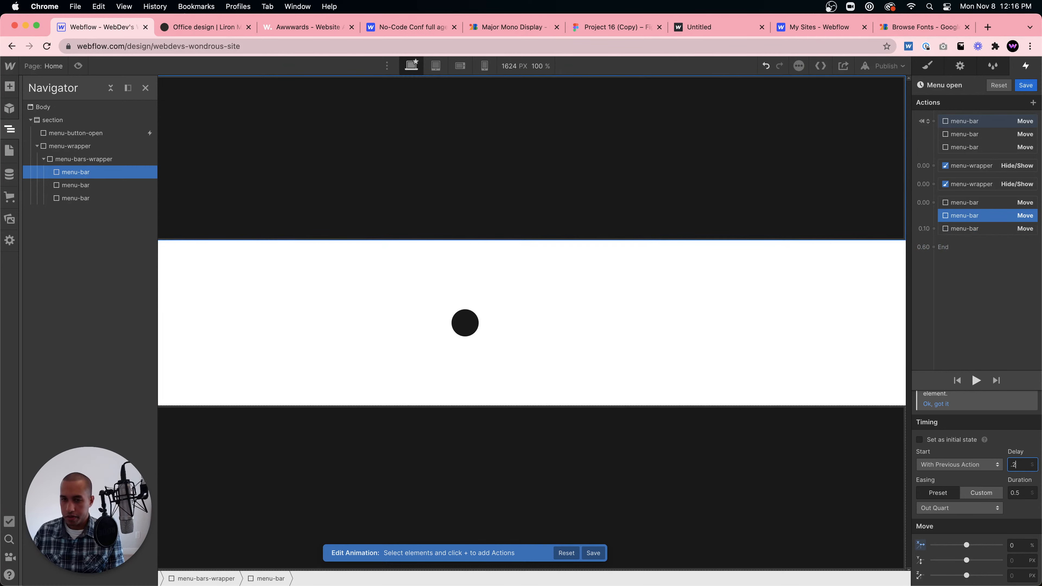
pyautogui.write('.2')
pyautogui.press('Return')
pyautogui.click(977, 380)
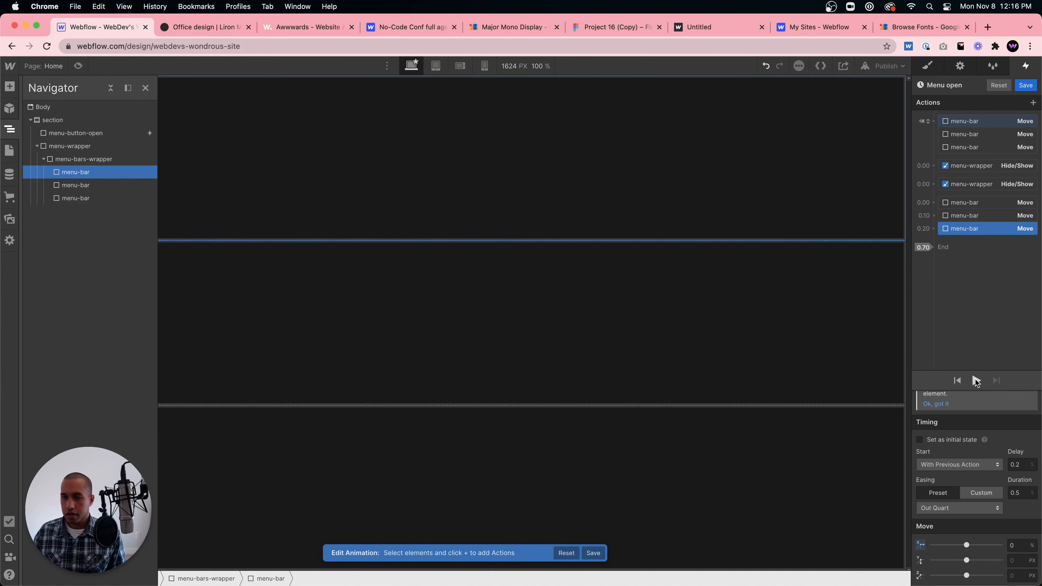
# Set the duration of all three menu-bar slide-in Moves to 1 s and replay the animation.
pyautogui.keyDown('shift'); pyautogui.click(980, 205); pyautogui.keyUp('shift')
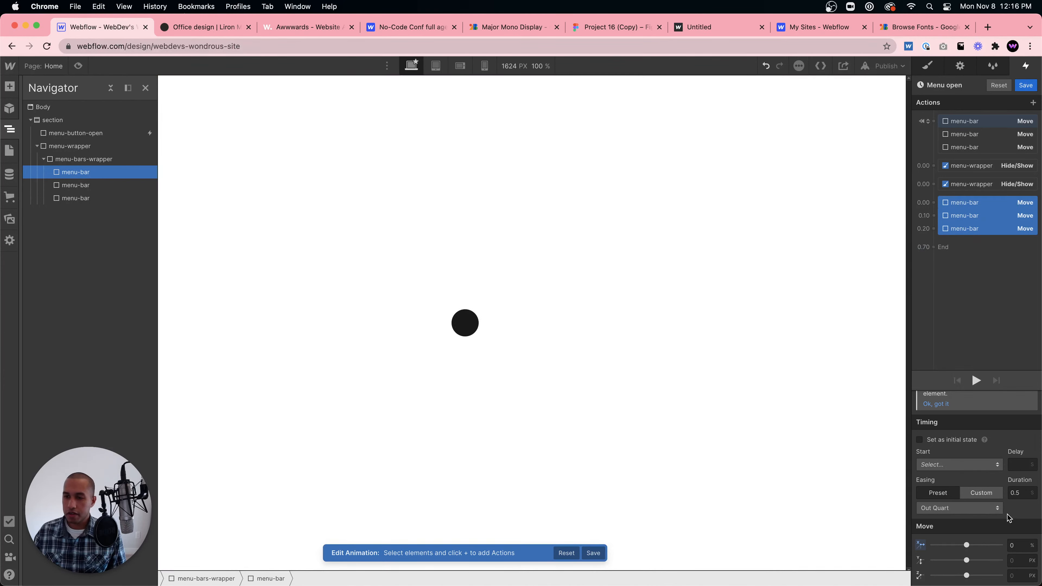
pyautogui.click(1014, 492)
pyautogui.write('1')
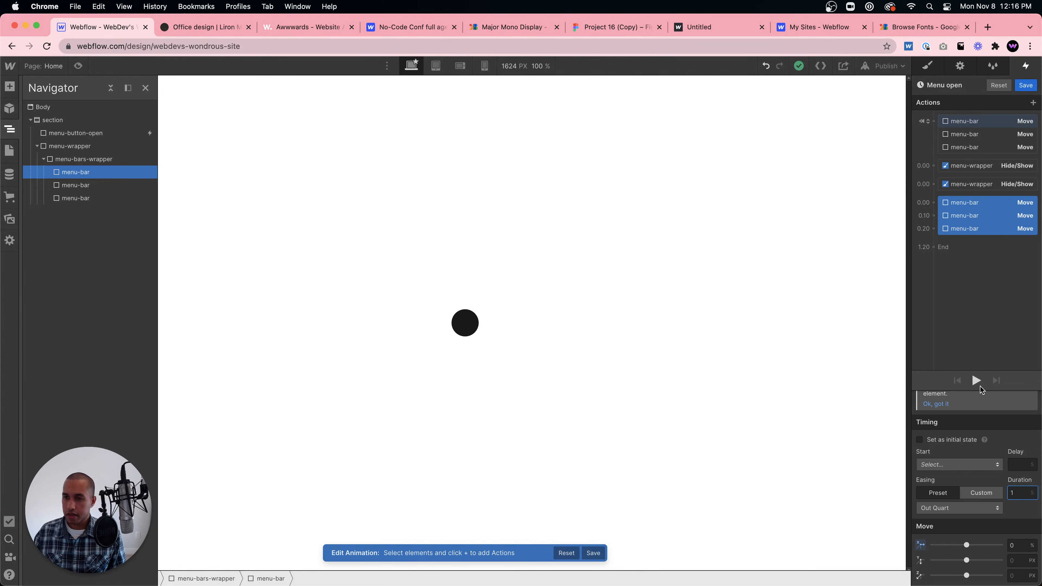
pyautogui.click(978, 381)
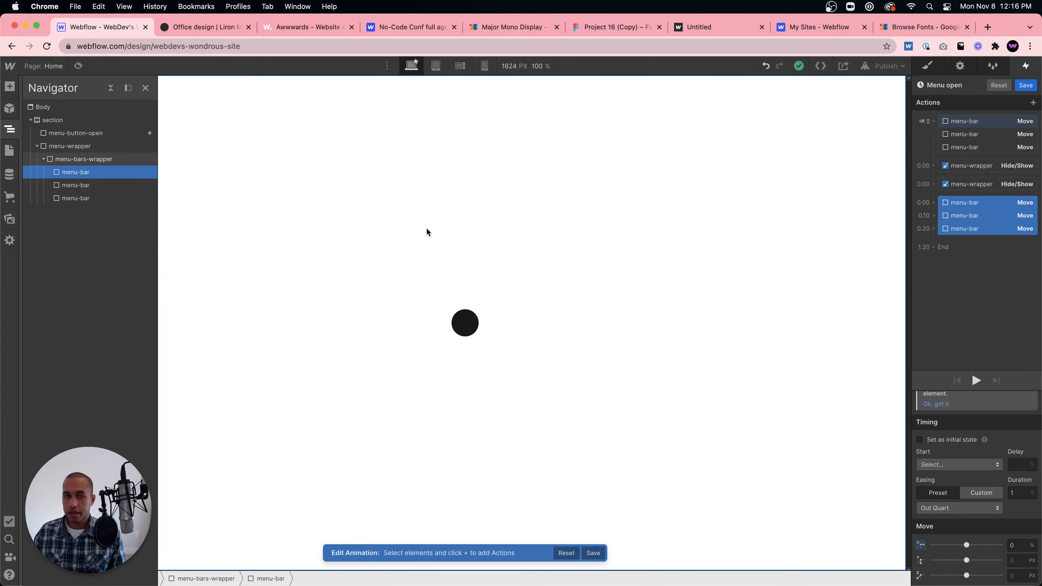
# Test the menu open button in the page preview and return to the designer.
pyautogui.click(77, 66)
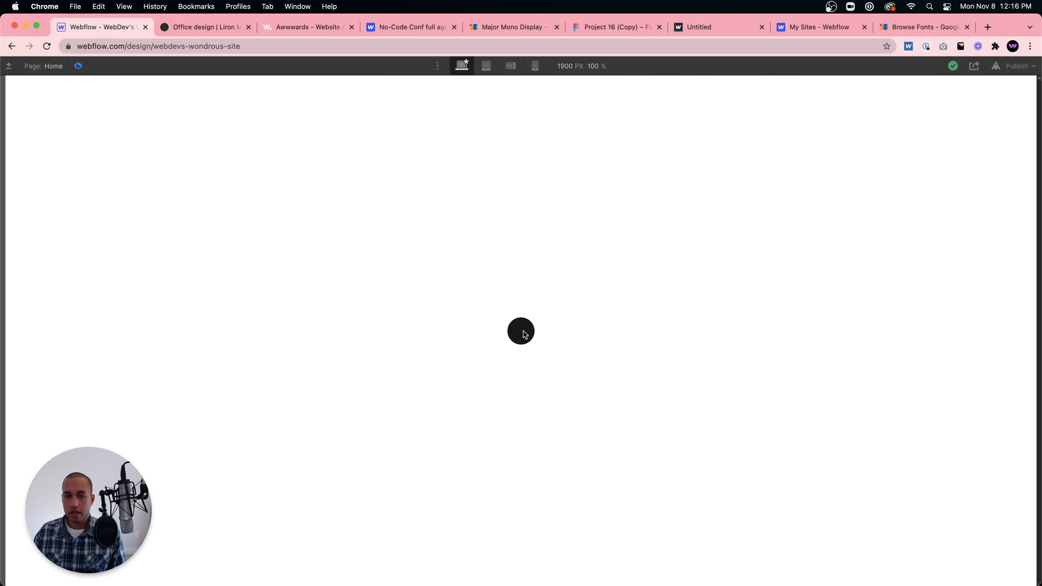
pyautogui.click(76, 66)
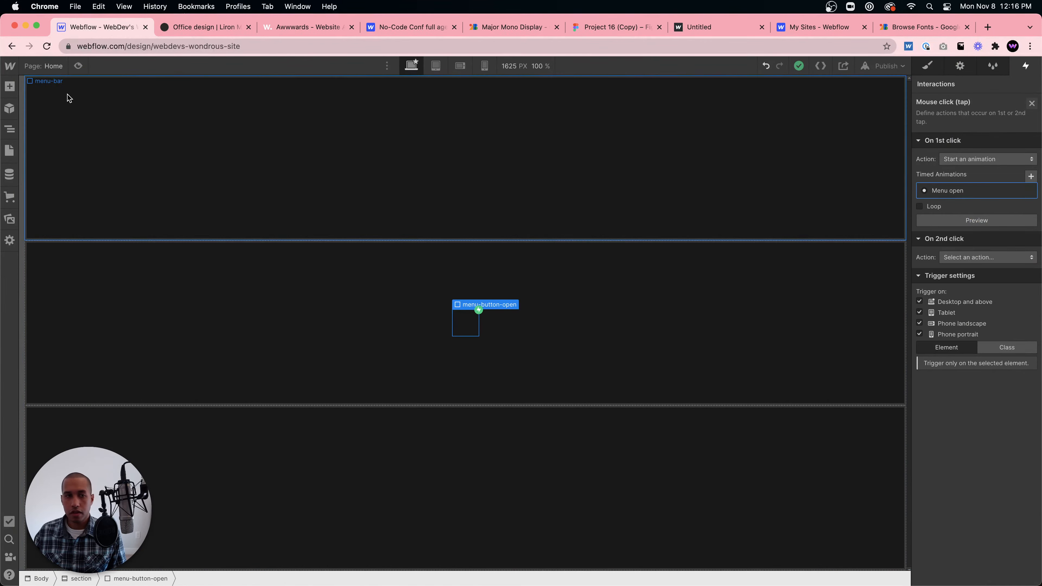
pyautogui.click(65, 67)
pyautogui.click(77, 67)
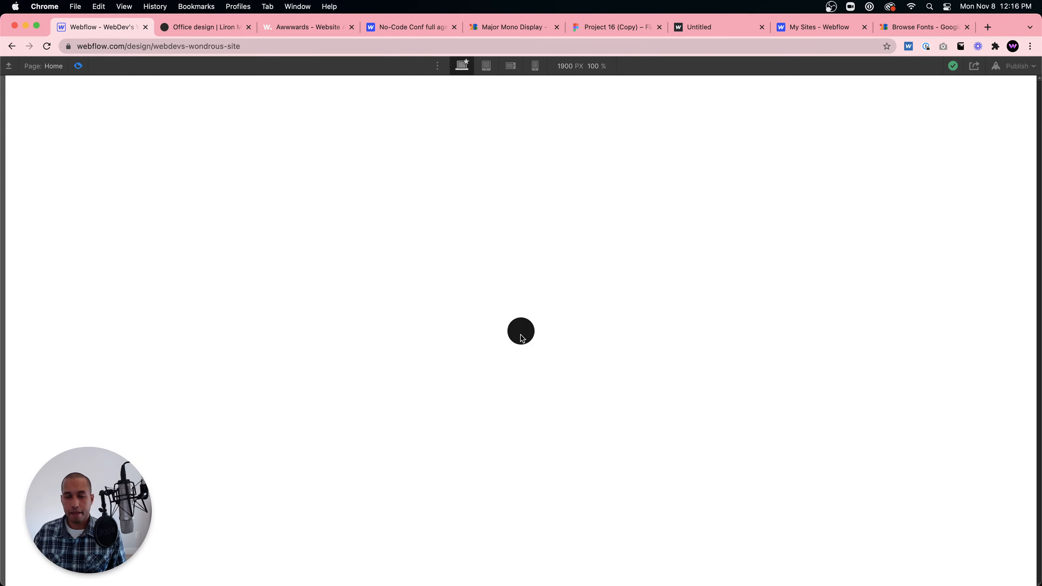
pyautogui.click(77, 67)
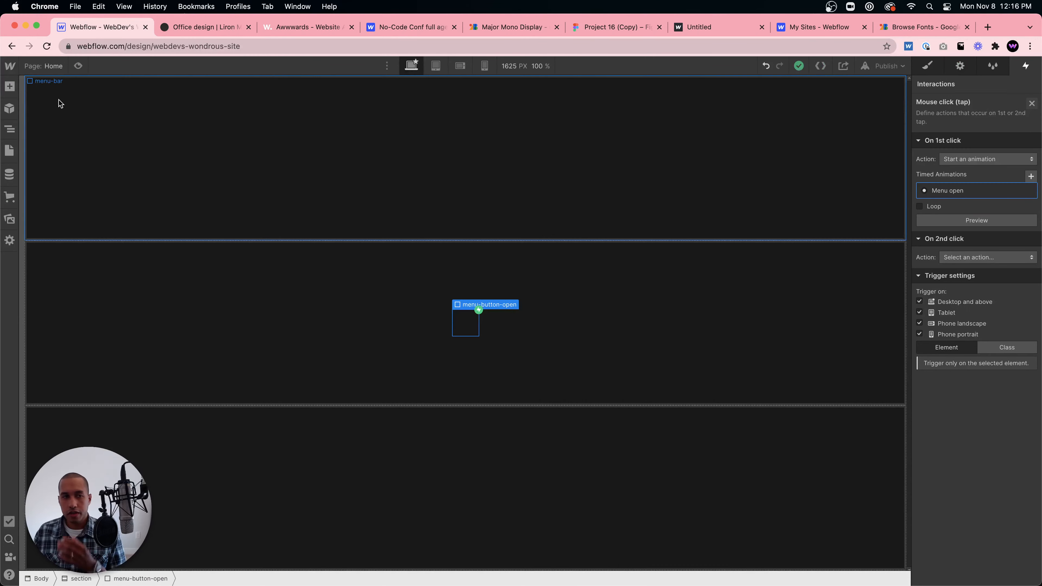
# Reopen the Menu open animation to examine its Hide/Show and slide-in Move actions, play it, and finish editing.
pyautogui.click(10, 129)
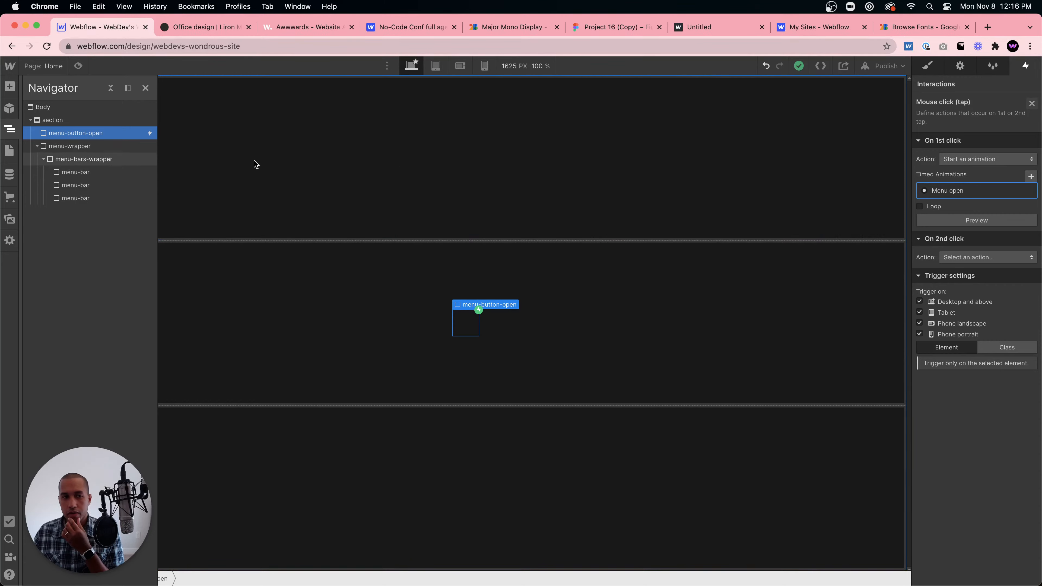
pyautogui.click(980, 190)
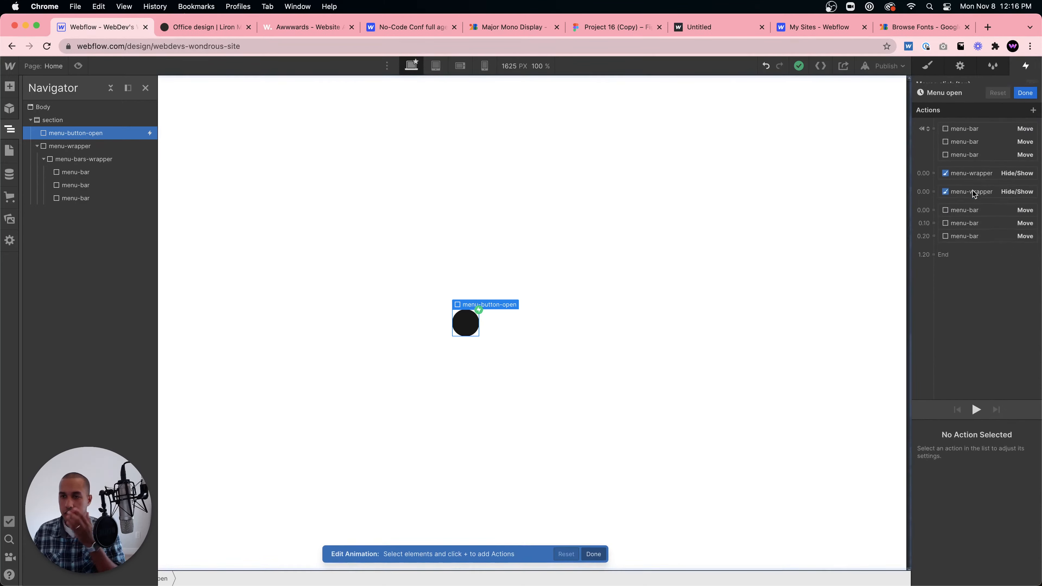
pyautogui.click(983, 168)
pyautogui.scroll(-2, 993, 512)
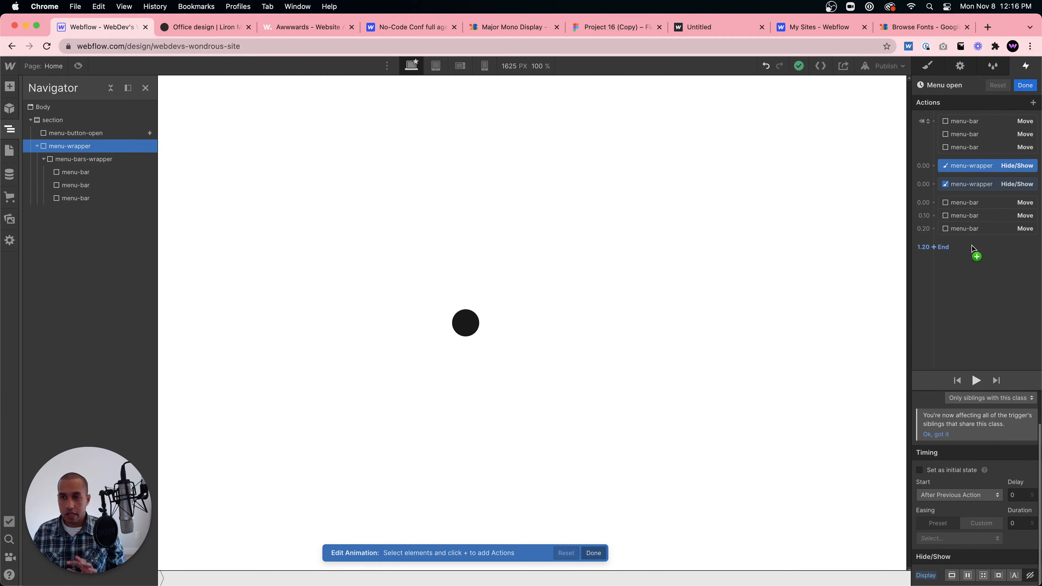
pyautogui.click(970, 185)
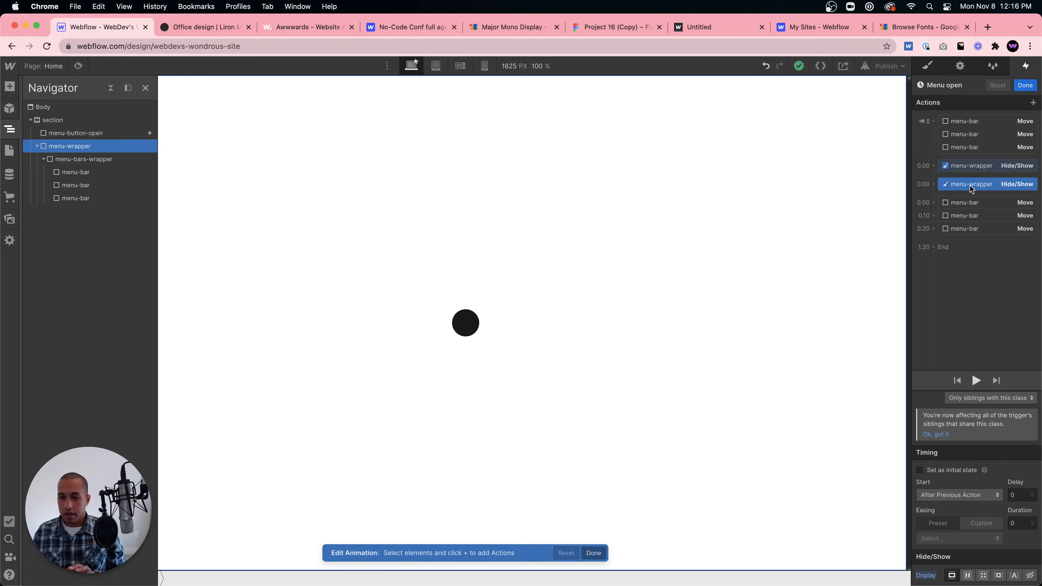
pyautogui.click(970, 203)
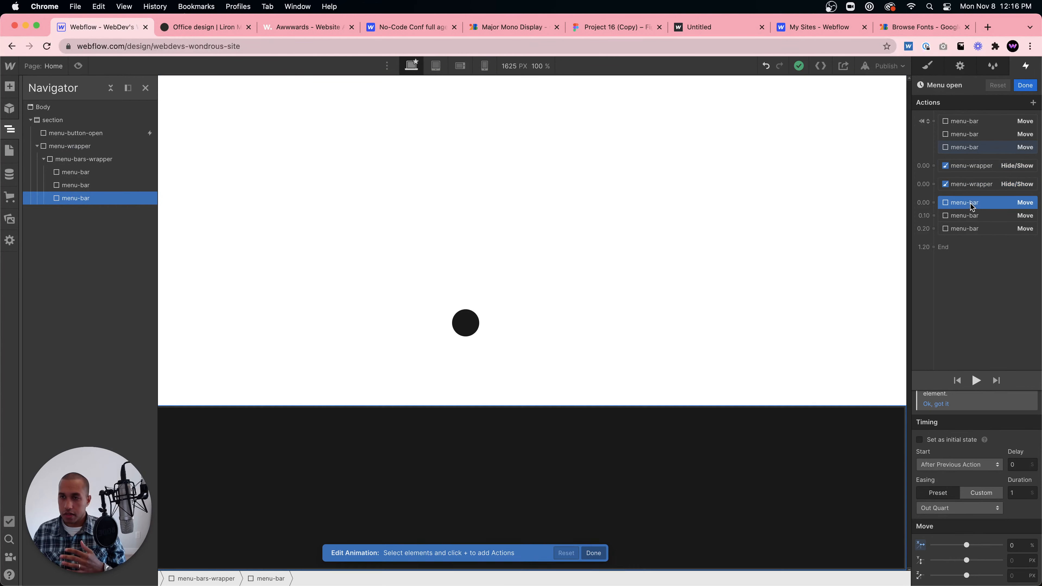
pyautogui.click(976, 381)
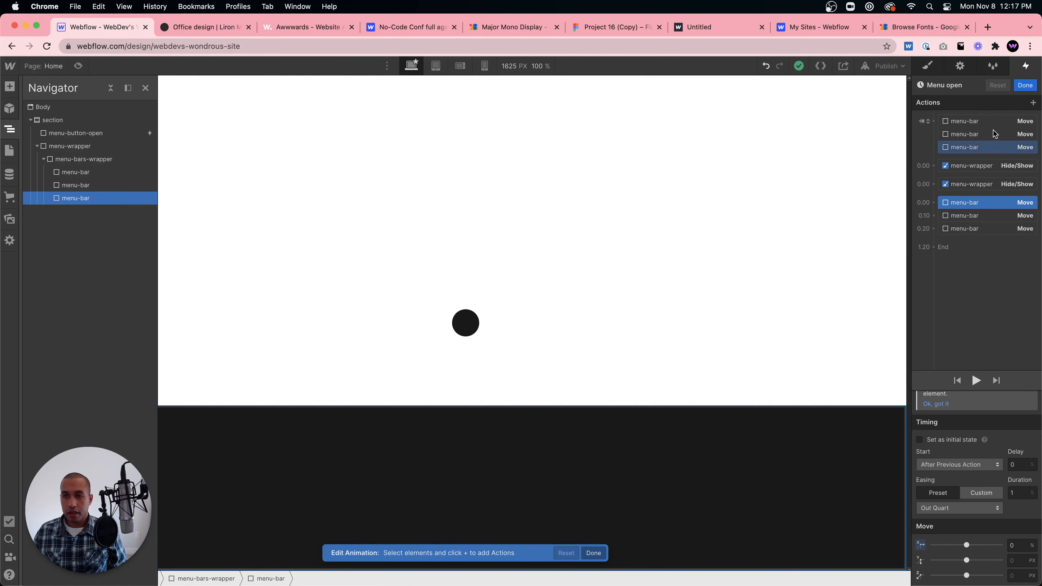
pyautogui.click(1024, 85)
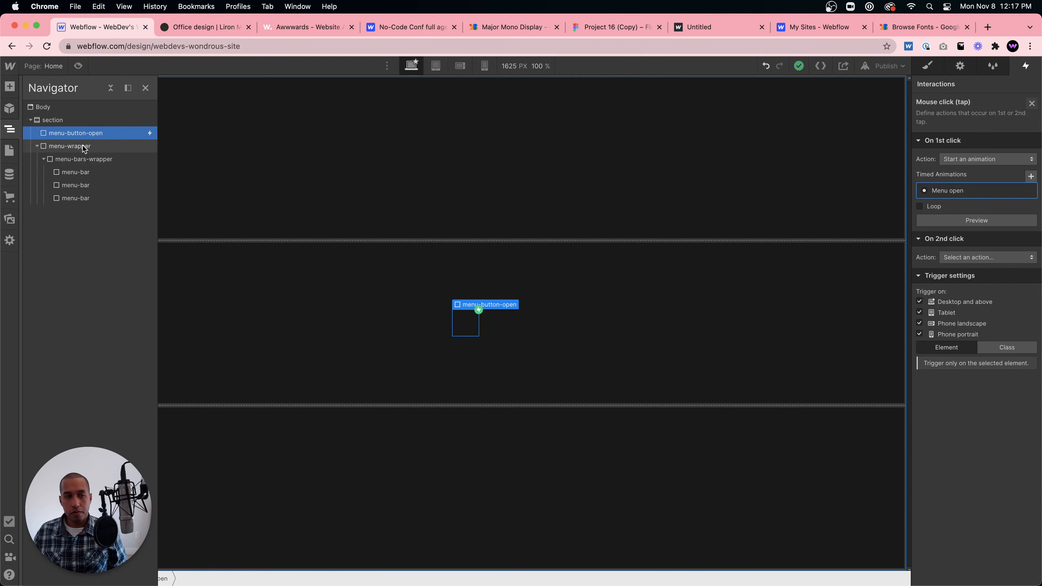
# Set the position of menu-button-open to Relative and check the button in the page preview.
pyautogui.click(35, 146)
pyautogui.click(65, 147)
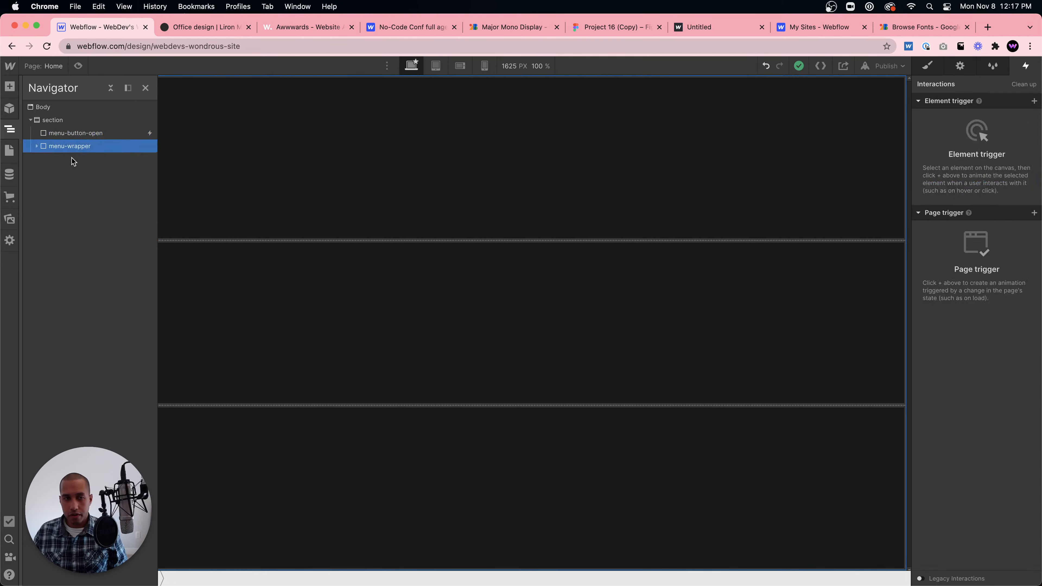
pyautogui.click(75, 133)
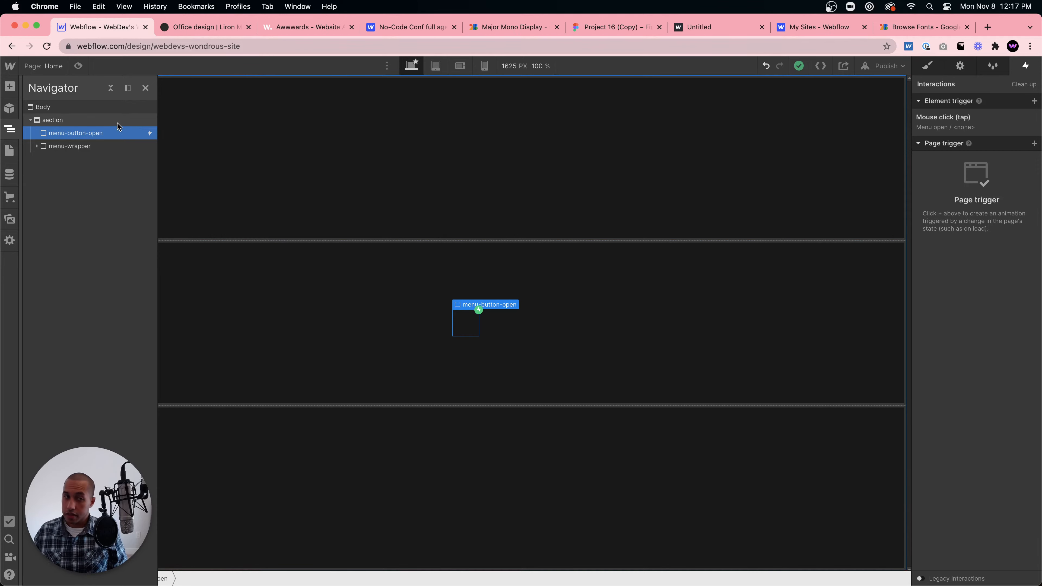
pyautogui.click(928, 65)
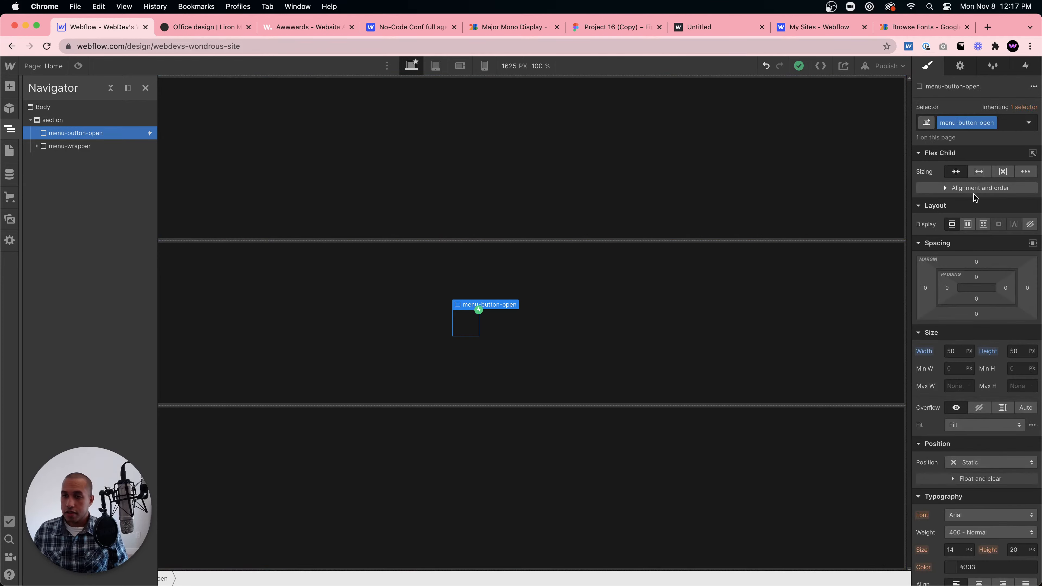
pyautogui.scroll(-3, 975, 198)
pyautogui.click(985, 391)
pyautogui.click(970, 404)
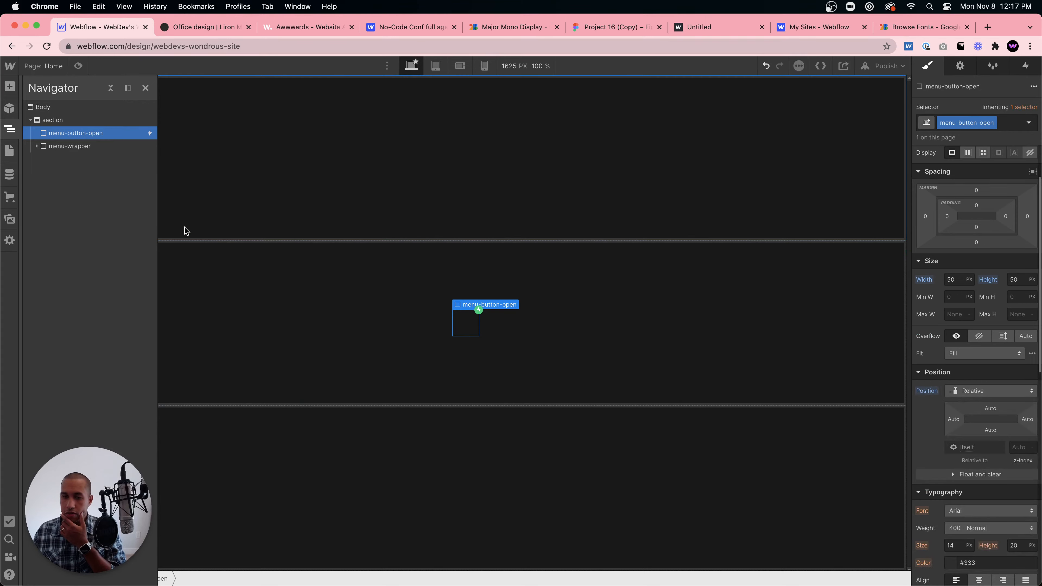
pyautogui.click(78, 65)
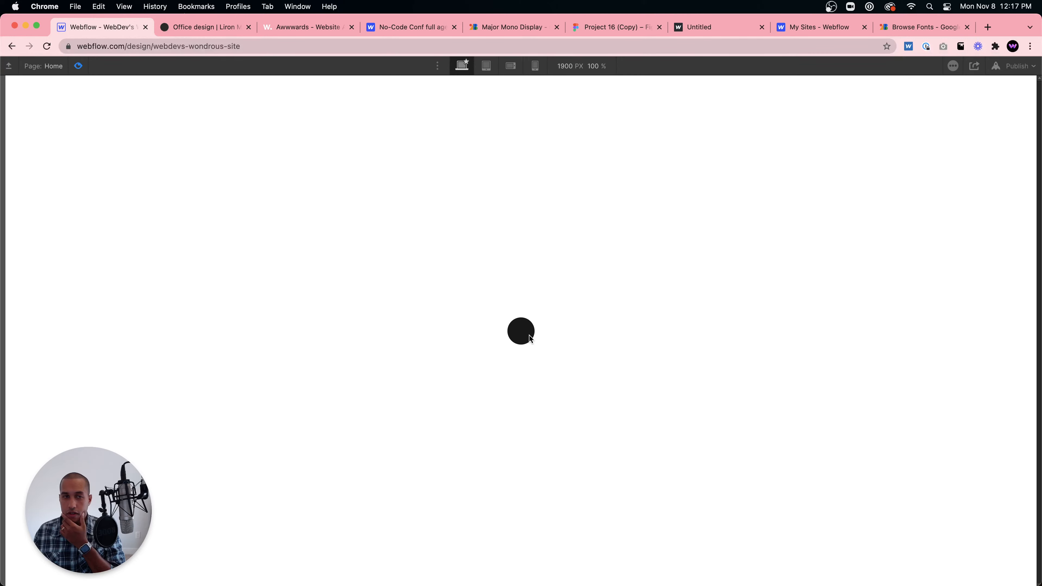
pyautogui.click(77, 65)
# Set the display of menu-wrapper to None and test the menu opening in the page preview.
pyautogui.click(9, 129)
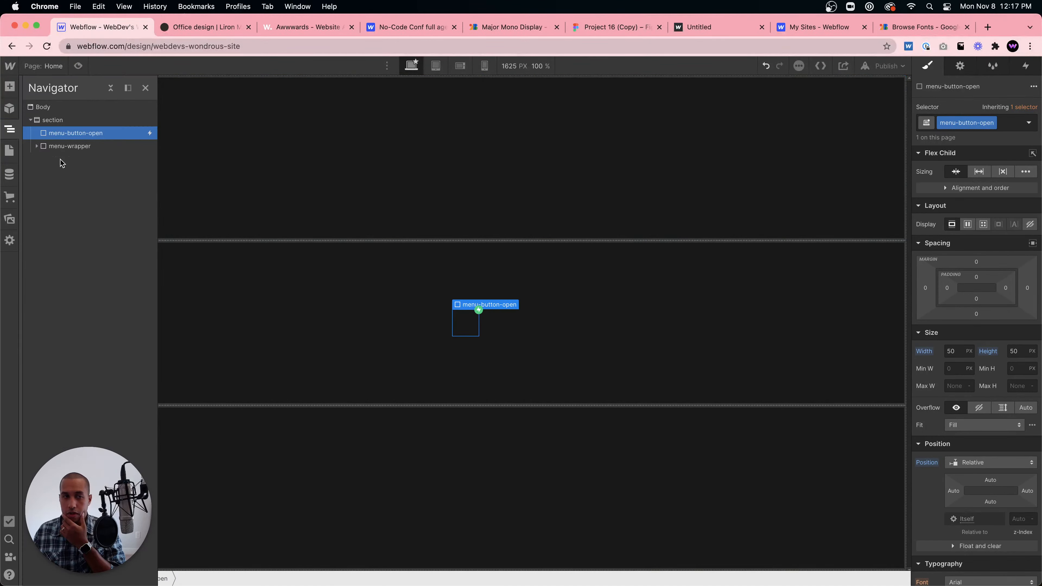
pyautogui.click(70, 146)
pyautogui.click(1031, 224)
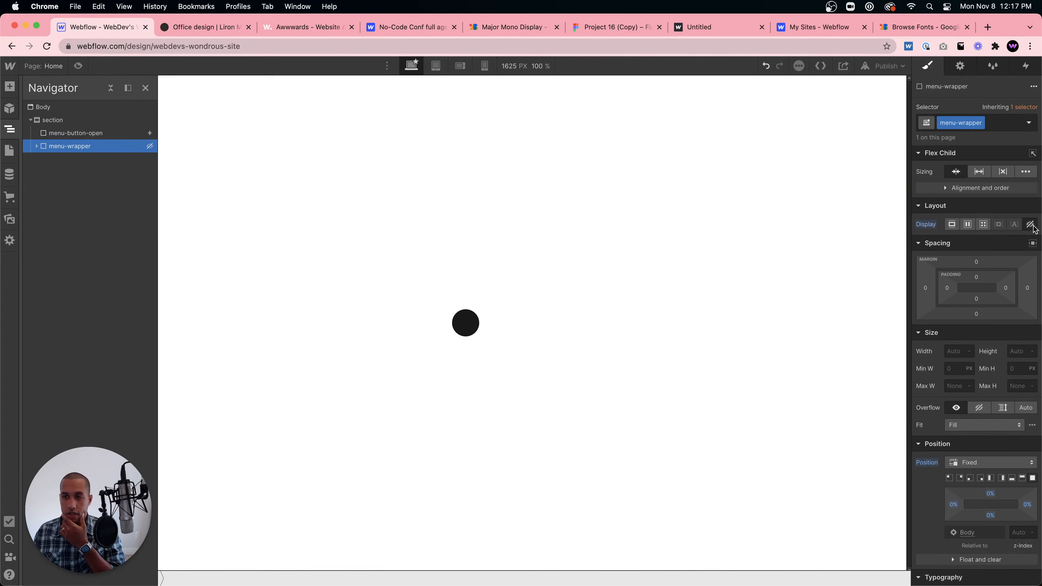
pyautogui.click(78, 66)
pyautogui.click(515, 339)
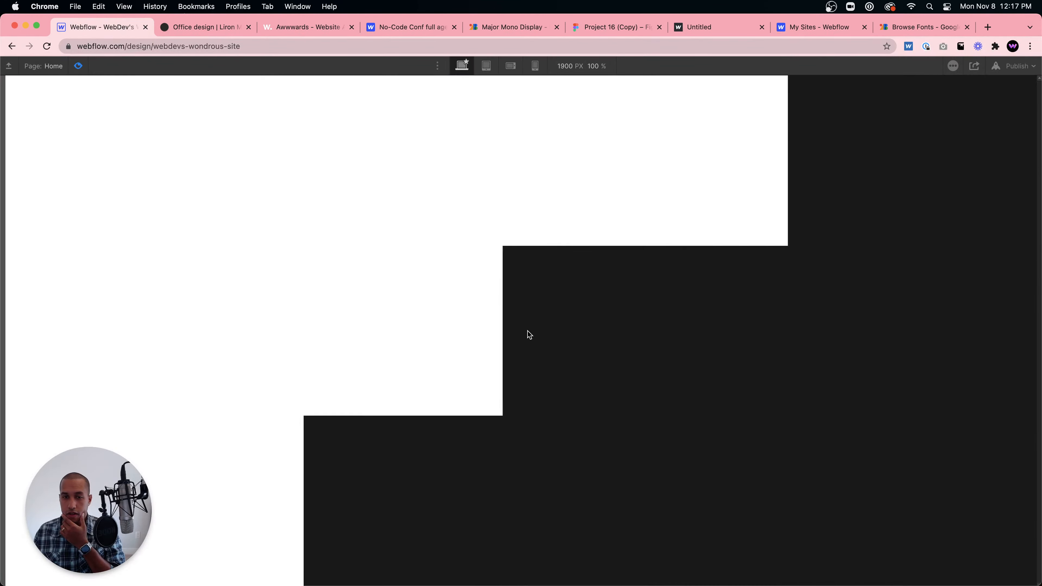
pyautogui.click(79, 66)
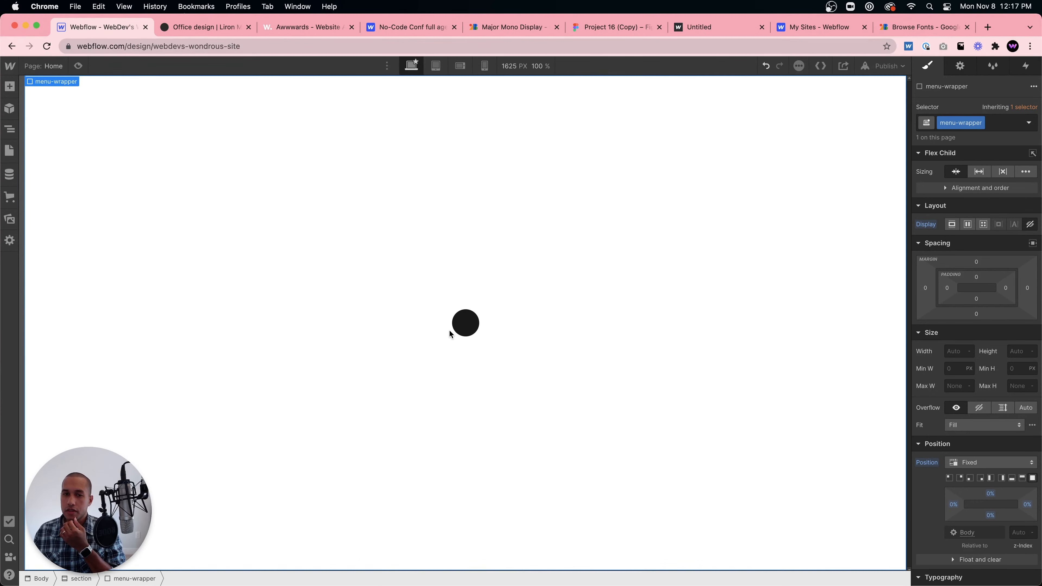
# In menu-button-open's Menu open animation, set the first menu-wrapper Hide/Show action as initial state.
pyautogui.click(465, 324)
pyautogui.click(10, 128)
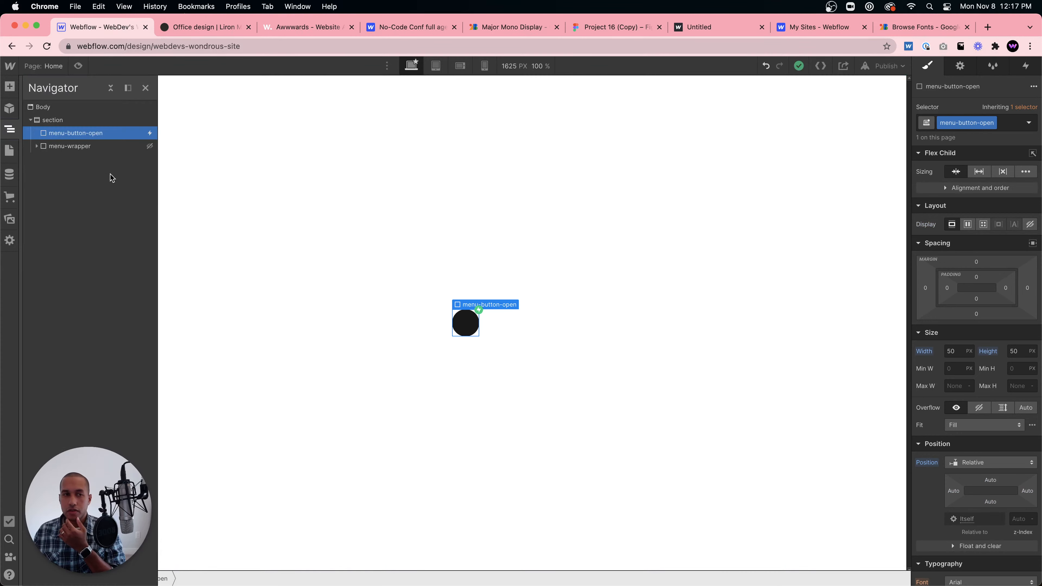
pyautogui.click(102, 149)
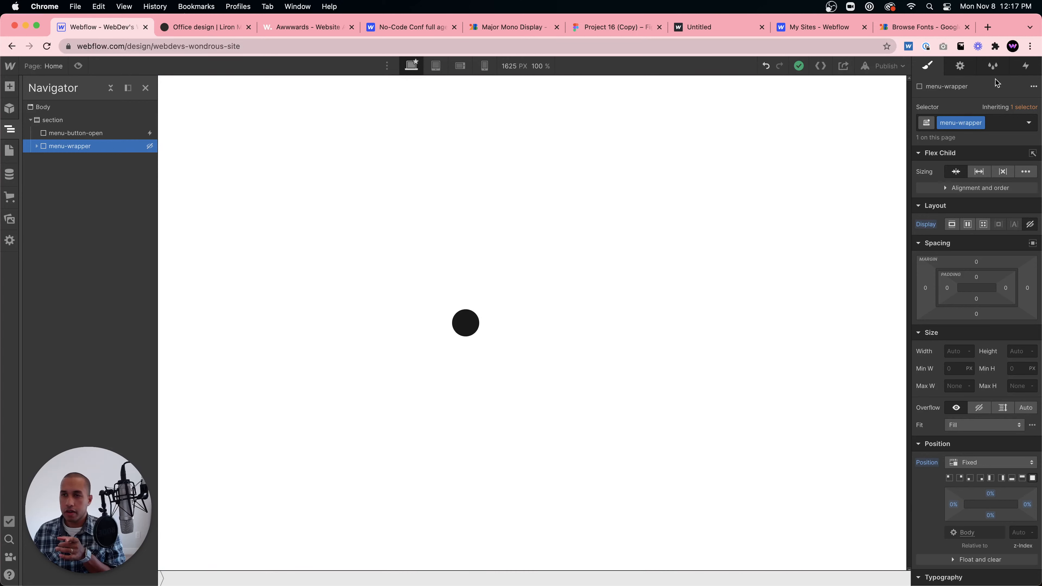
pyautogui.click(1026, 66)
pyautogui.click(472, 322)
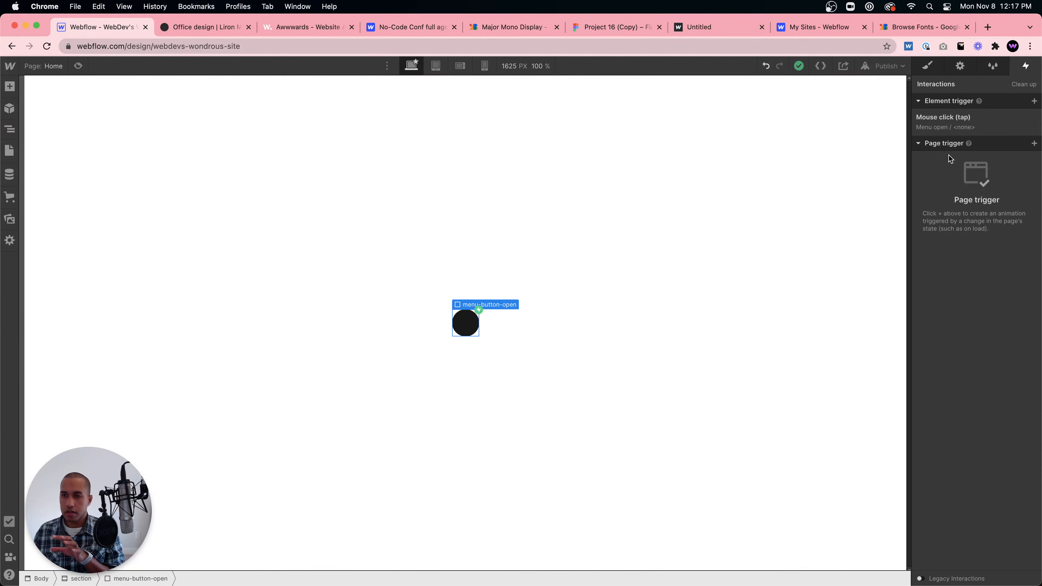
pyautogui.click(944, 120)
pyautogui.click(979, 212)
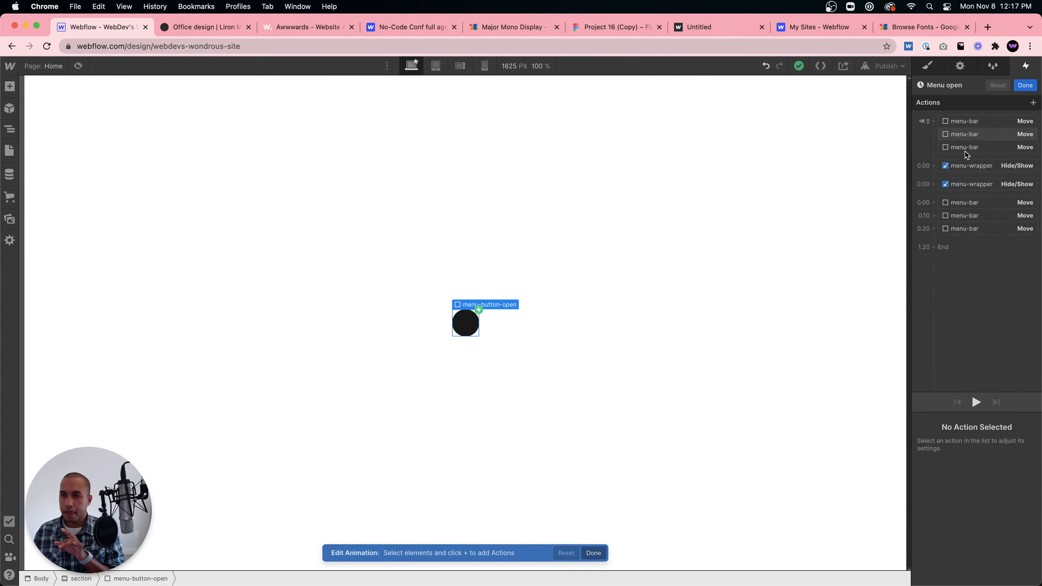
pyautogui.click(960, 168)
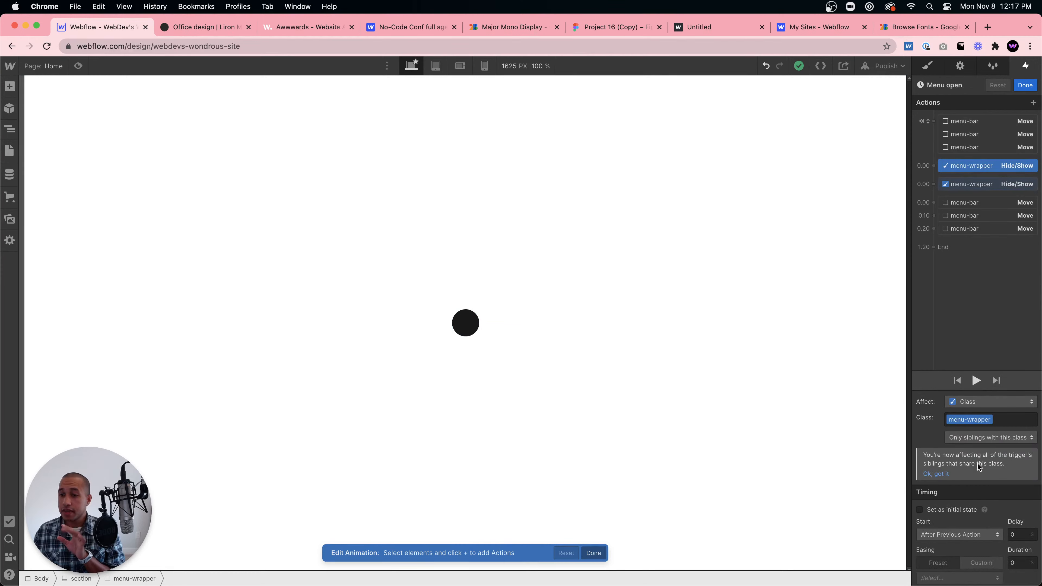
pyautogui.click(919, 510)
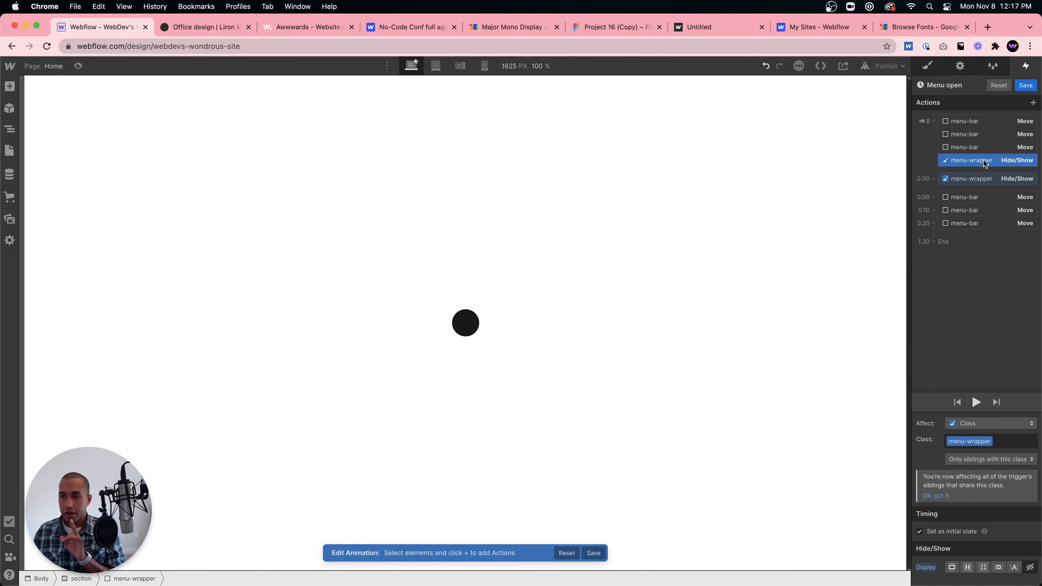
# Set the display of menu-wrapper back to Block, preview the menu opening, and switch to the reference site for comparison.
pyautogui.click(10, 129)
pyautogui.click(928, 66)
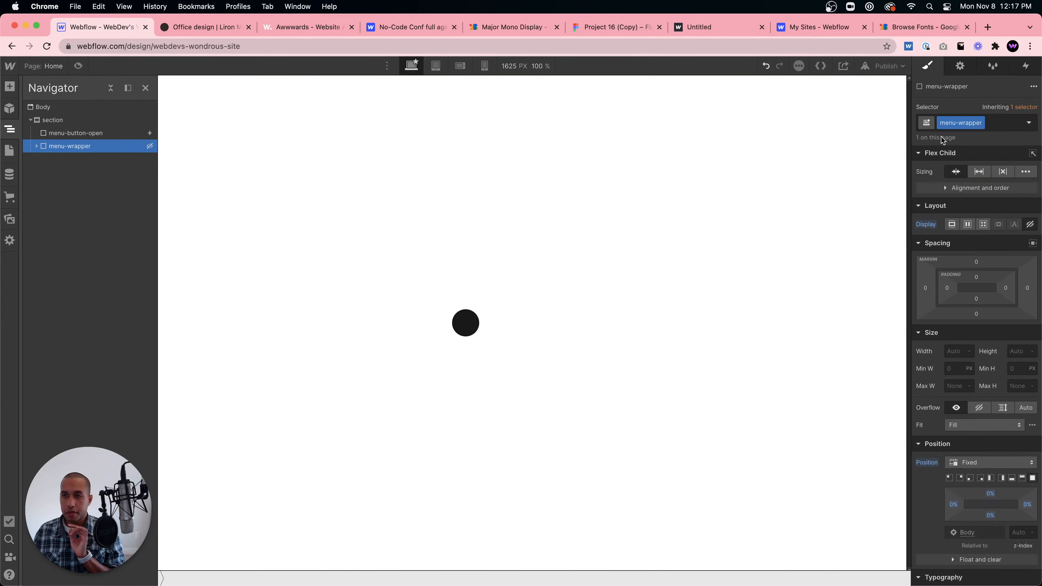
pyautogui.click(959, 229)
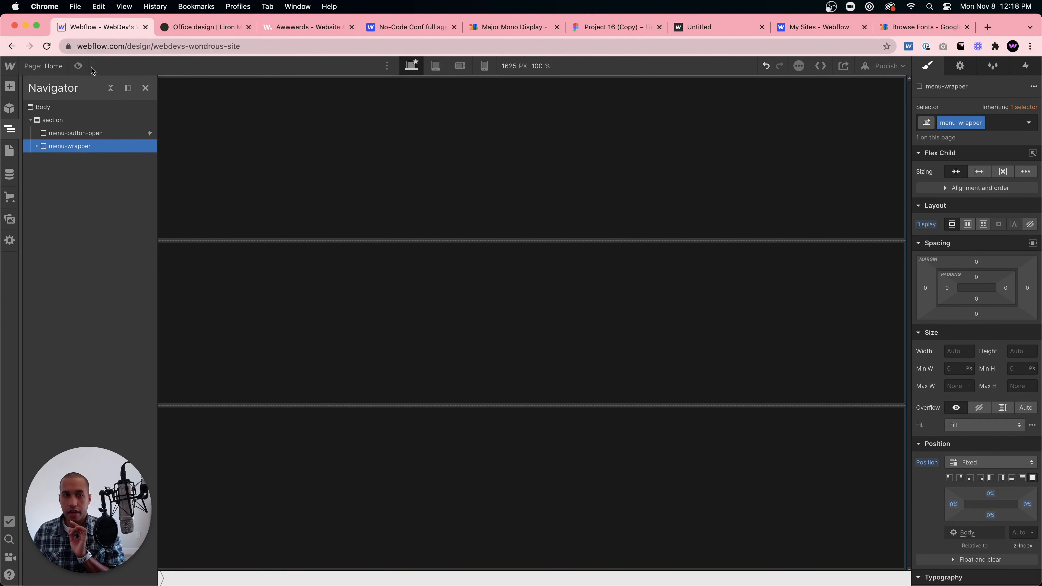
pyautogui.click(78, 66)
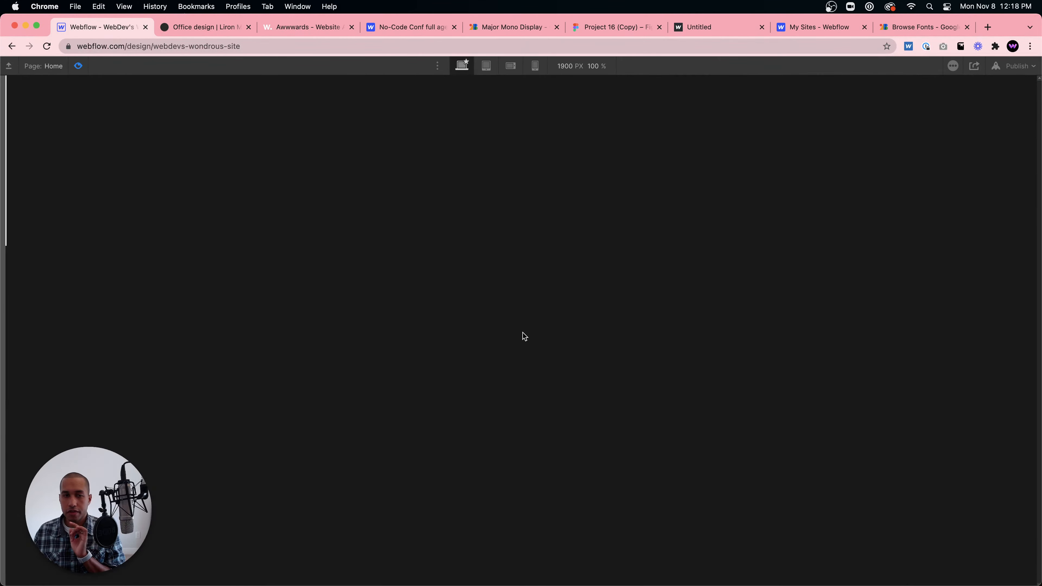
pyautogui.click(186, 29)
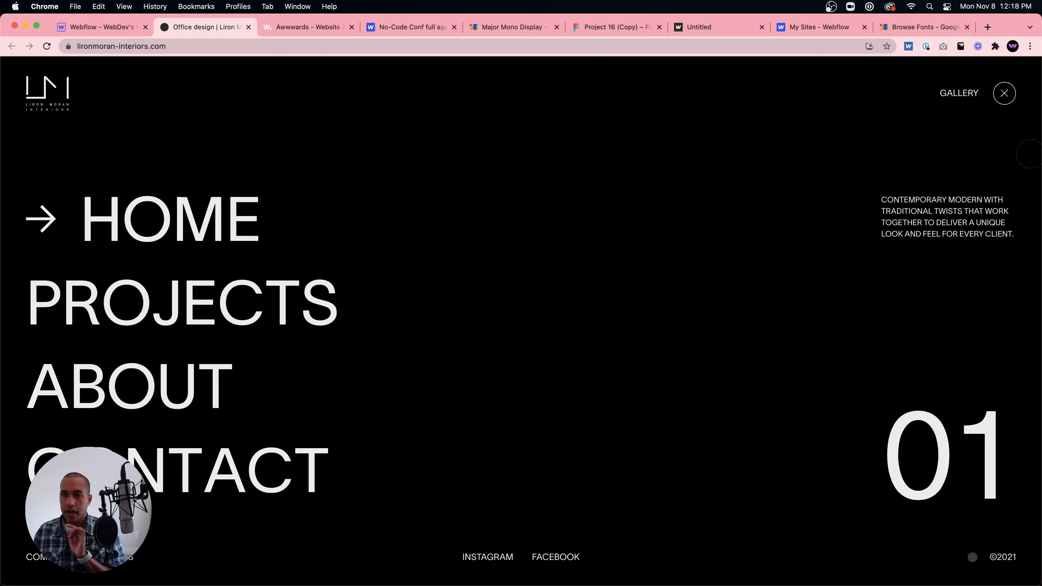
# Close and reopen the reference site's menu, and compare it with the menu opening in the Webflow page preview.
pyautogui.click(1007, 96)
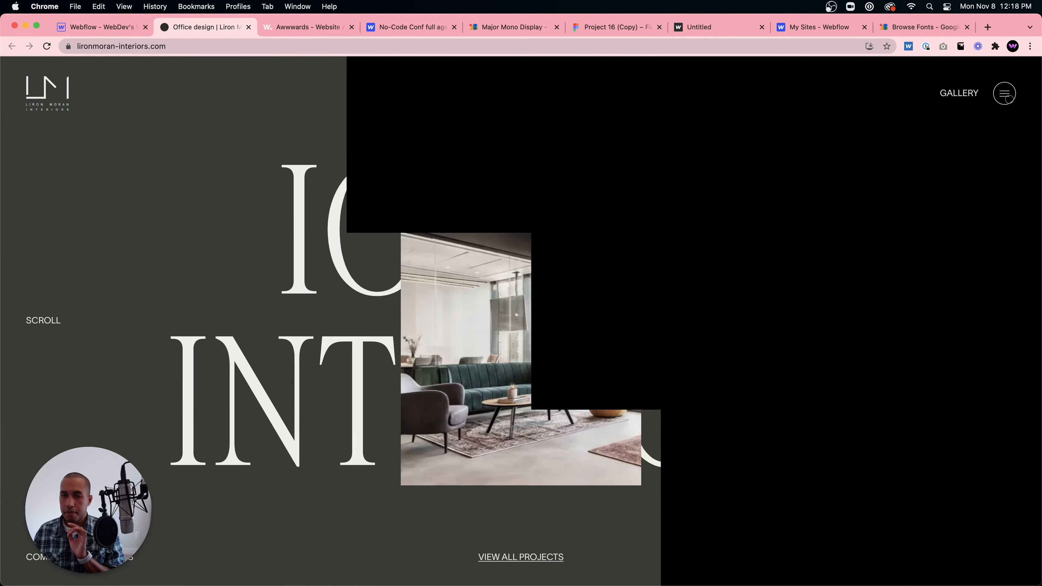
pyautogui.click(1006, 95)
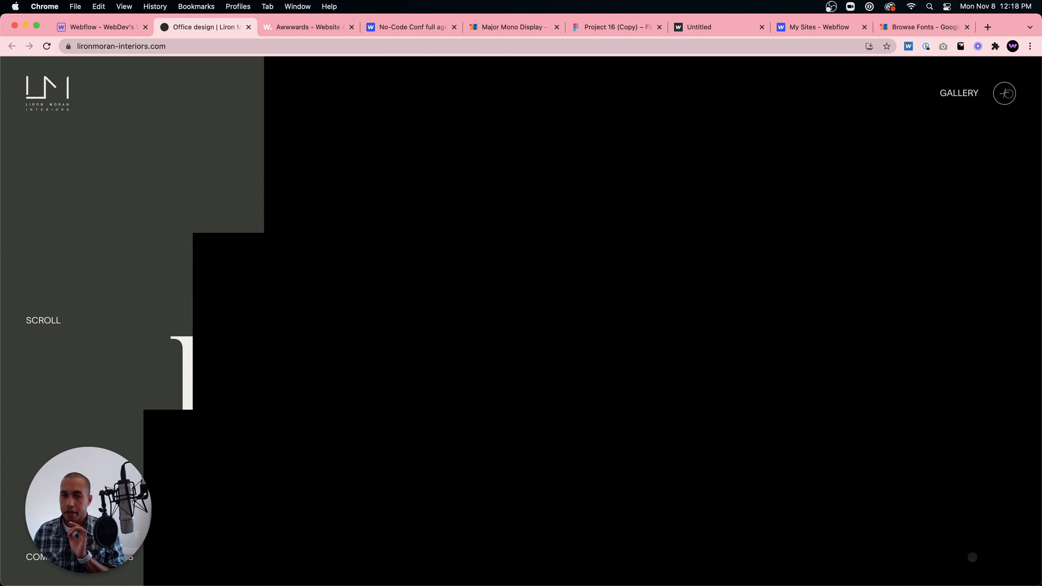
pyautogui.click(123, 30)
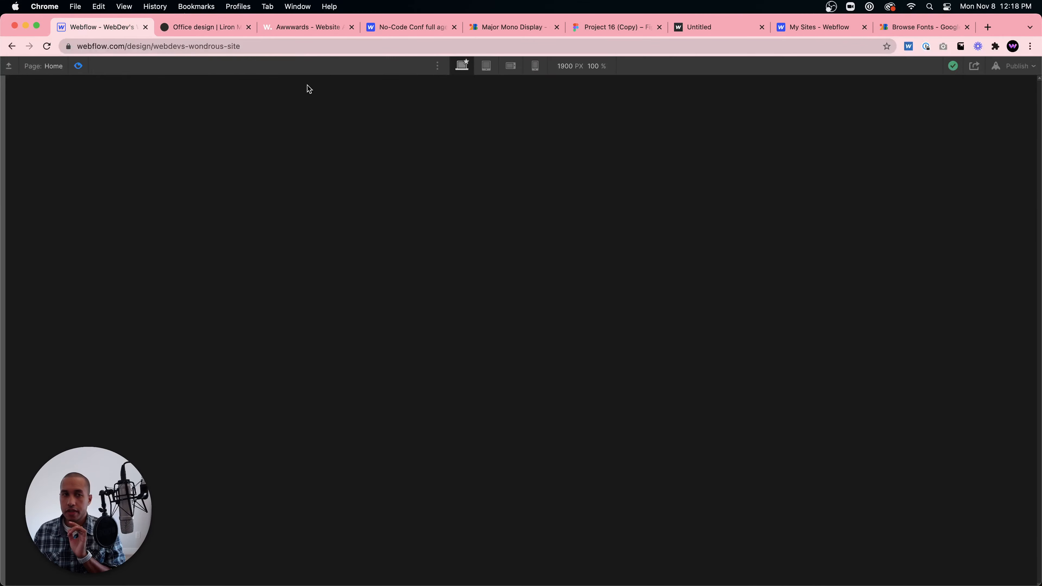
pyautogui.click(77, 66)
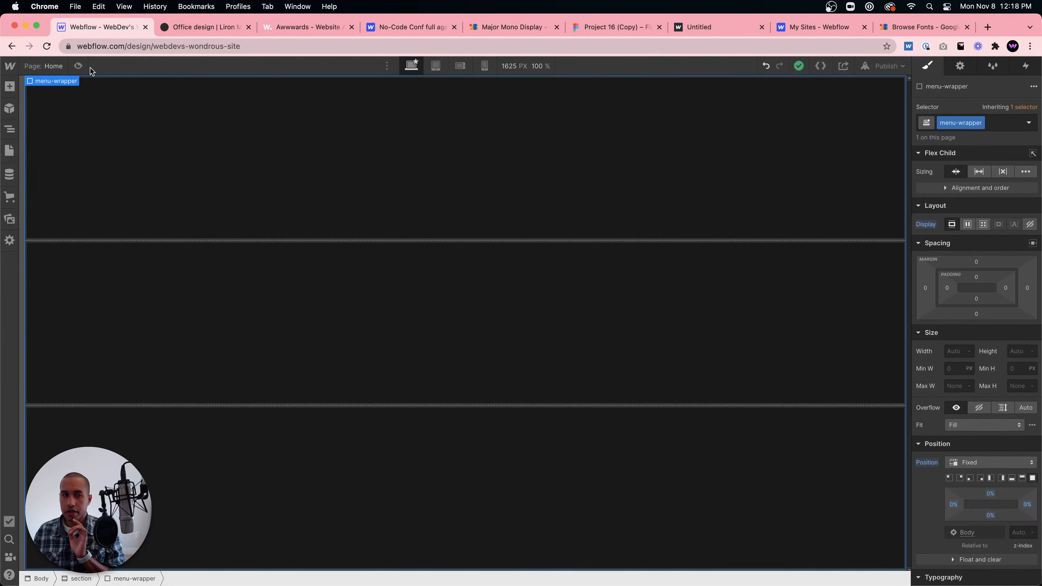
pyautogui.click(78, 66)
pyautogui.click(524, 335)
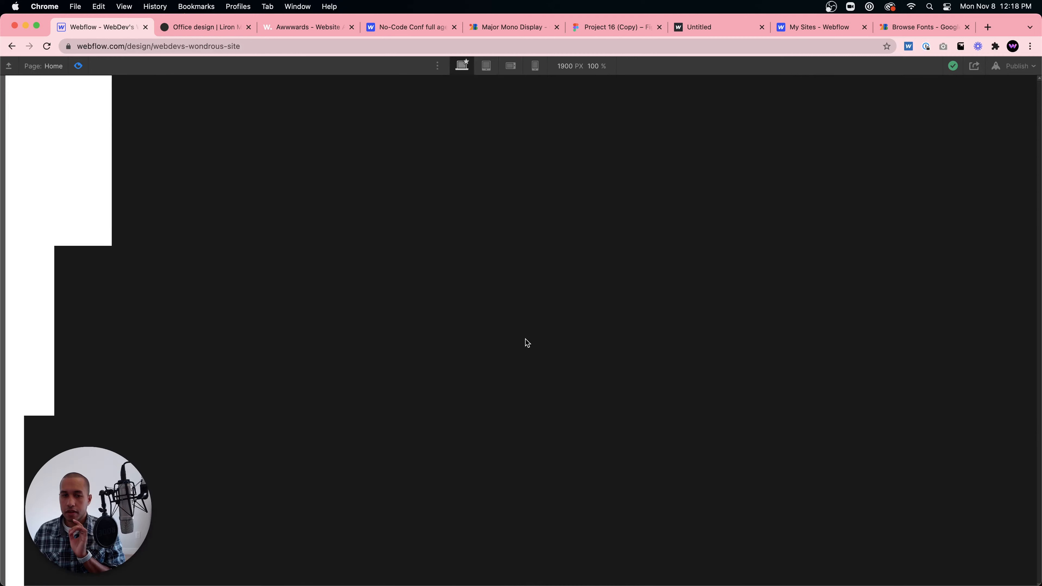
pyautogui.click(78, 65)
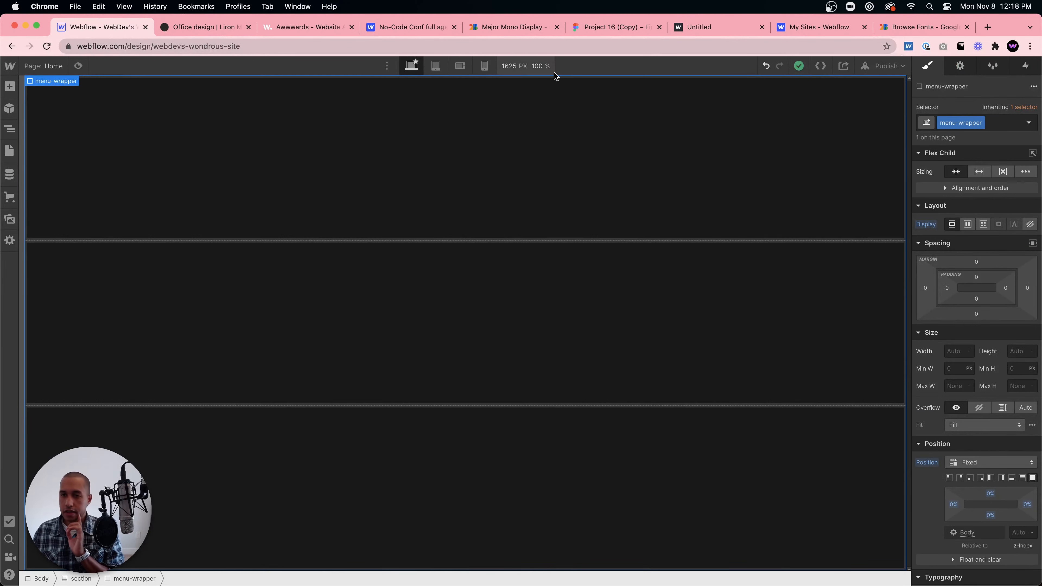
# Add a Div Block inside menu-wrapper, directly after menu-bars-wrapper.
pyautogui.click(1025, 72)
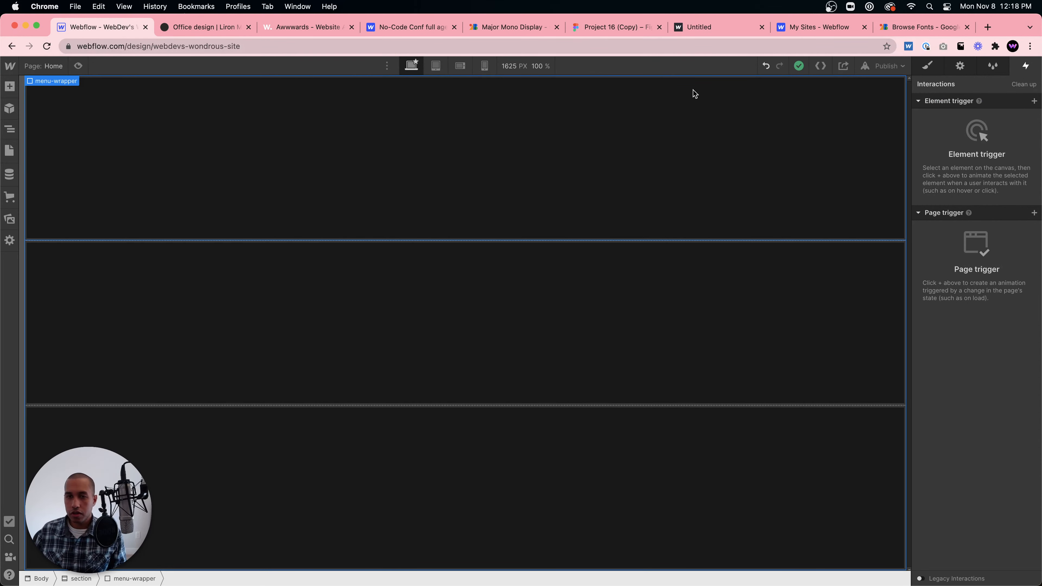
pyautogui.click(9, 129)
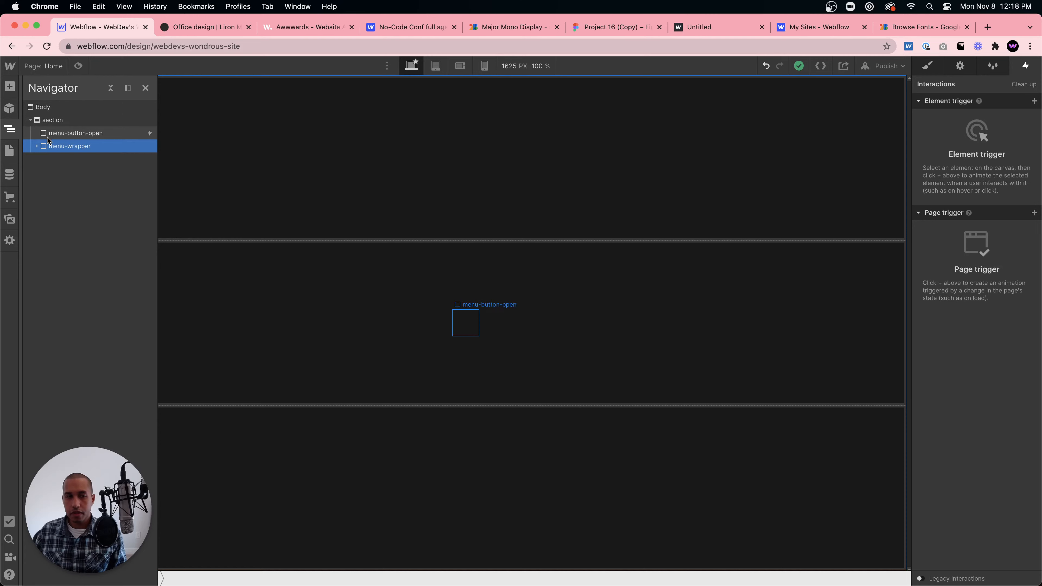
pyautogui.click(37, 146)
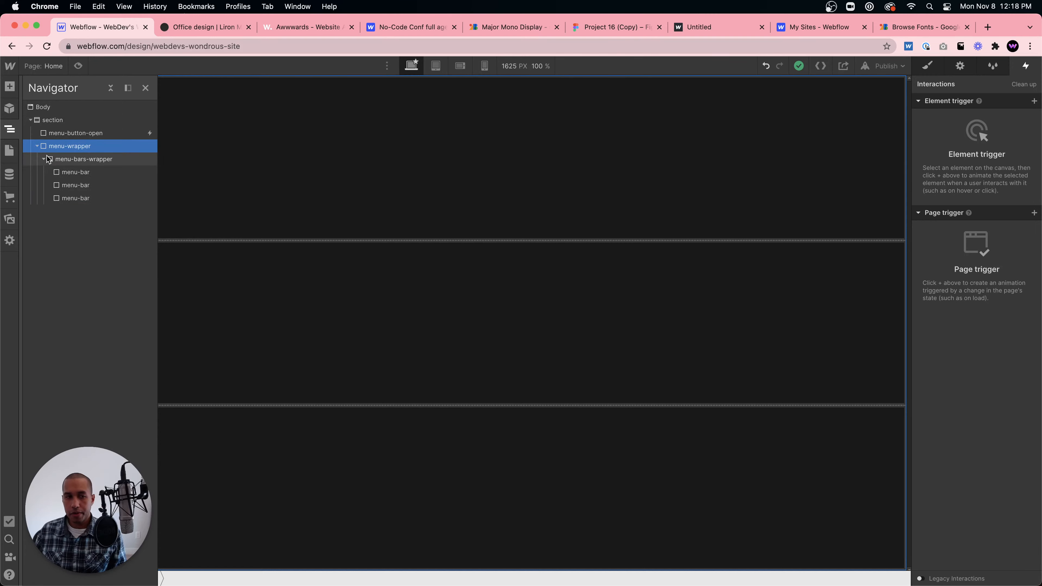
pyautogui.press('super+e')
pyautogui.write('div')
pyautogui.press('Return')
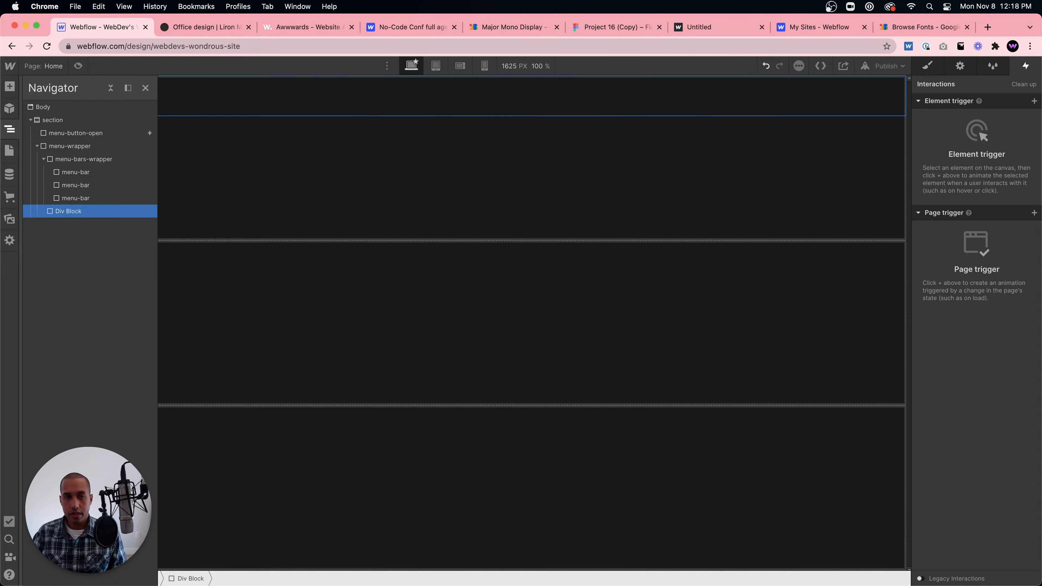
# Give the new Div Block inside menu-wrapper the class close-button.
pyautogui.click(105, 144)
pyautogui.press('s')
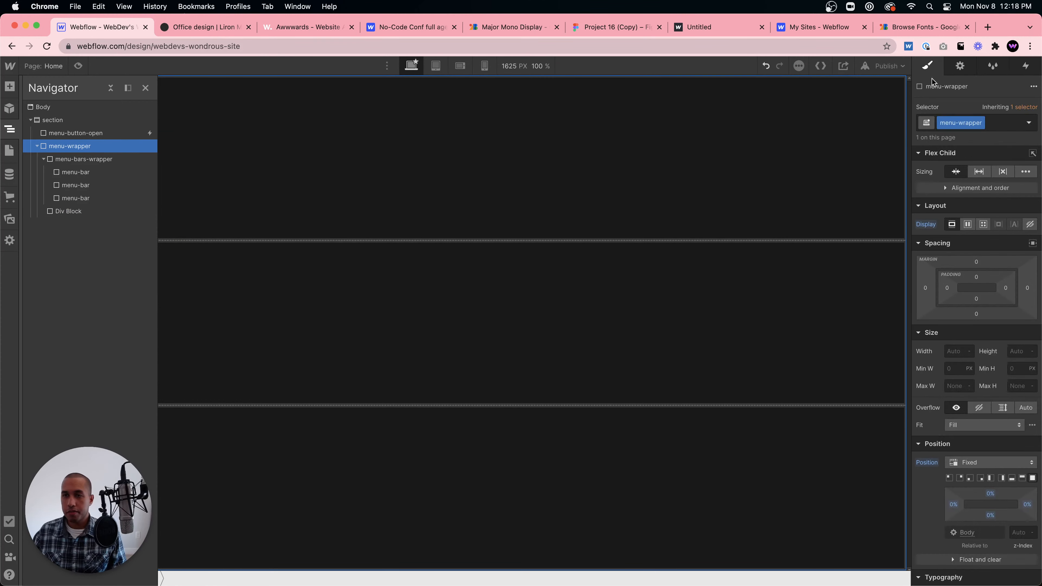
pyautogui.click(61, 213)
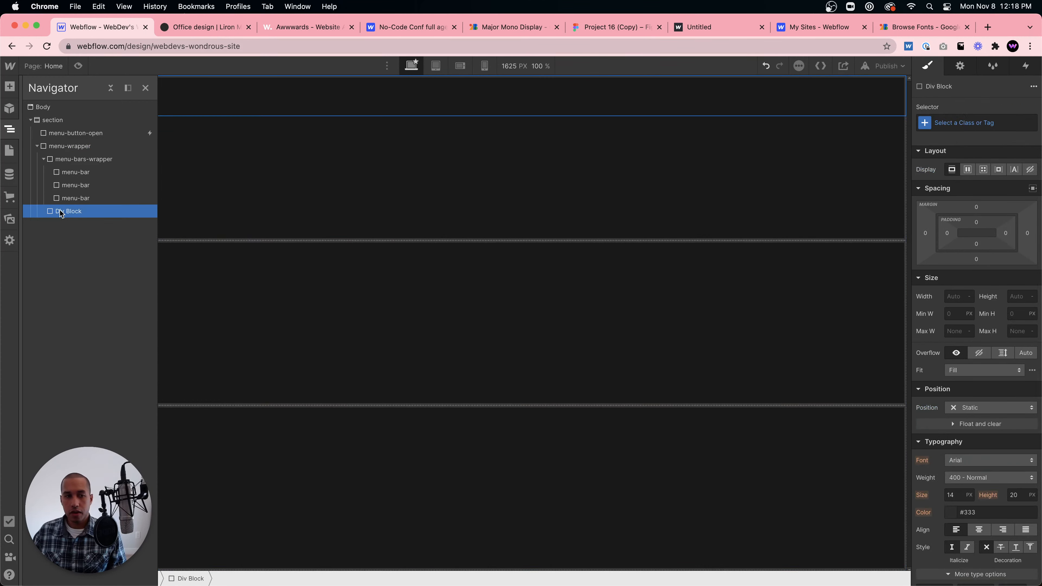
pyautogui.click(952, 130)
pyautogui.write('close')
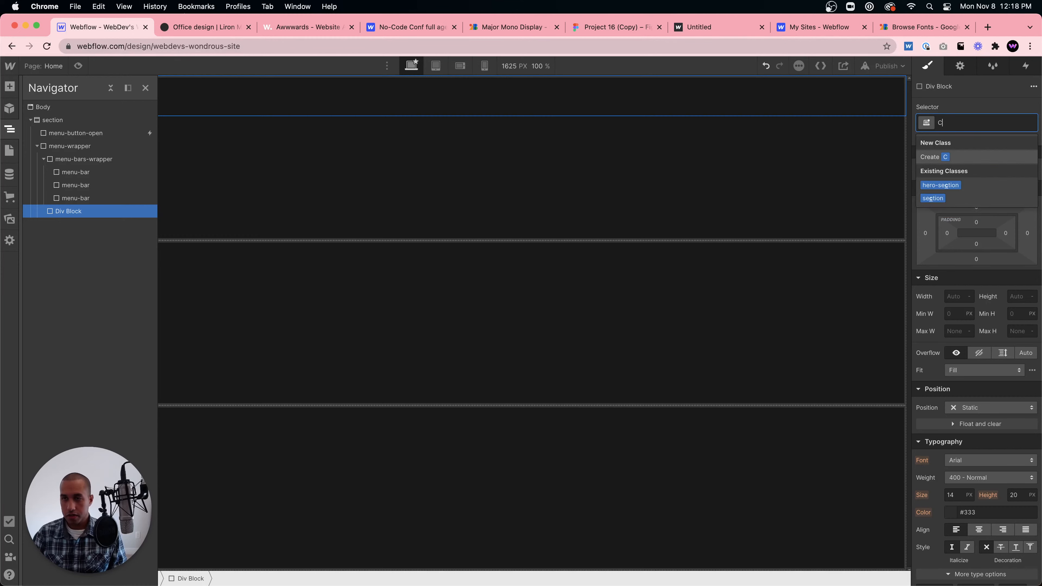
pyautogui.write('-button')
pyautogui.press('Return')
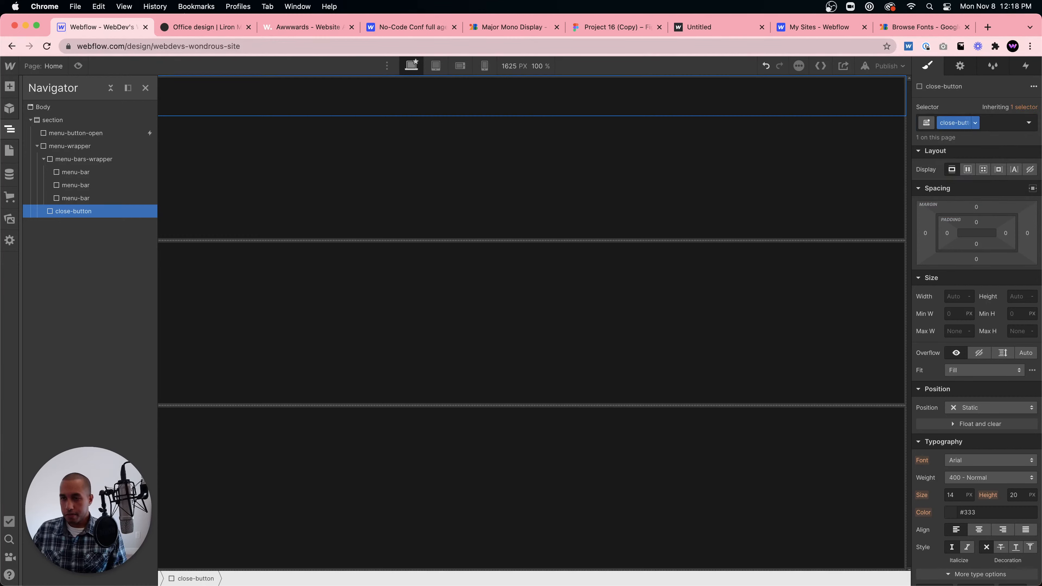
# Set the position of close-button to Absolute and anchor it to the top-right corner of menu-wrapper.
pyautogui.scroll(-1, 941, 393)
pyautogui.click(991, 384)
pyautogui.click(975, 407)
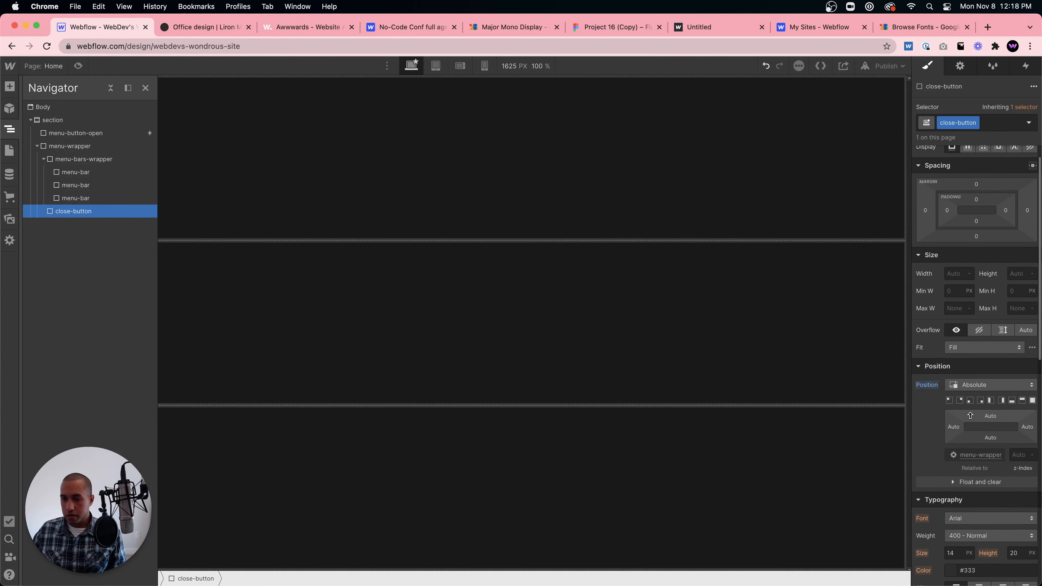
pyautogui.click(961, 401)
pyautogui.scroll(1, 966, 307)
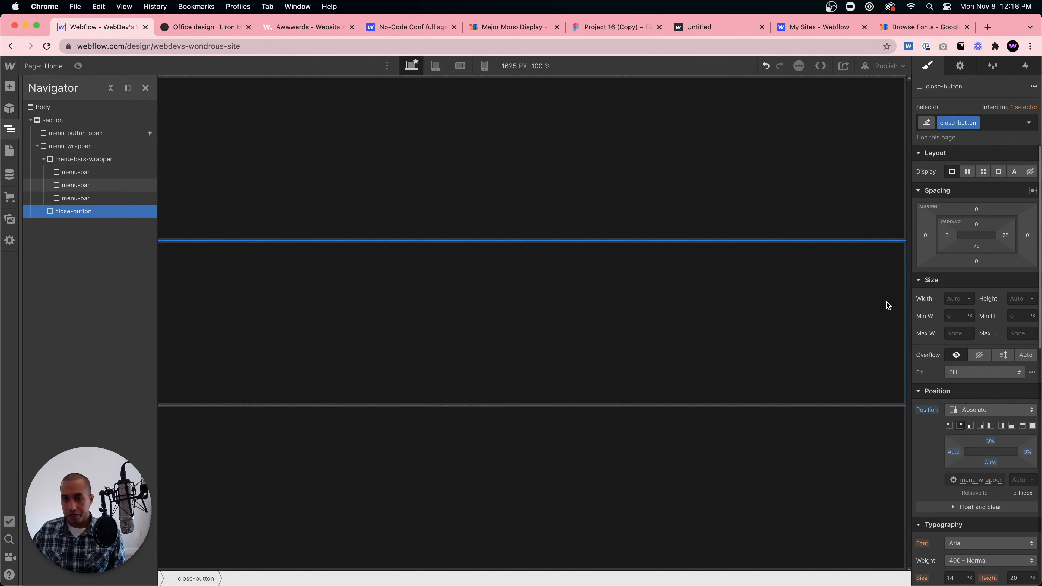
# Set the width and height of close-button to 50 px each.
pyautogui.scroll(-8, 950, 302)
pyautogui.scroll(-4, 985, 396)
pyautogui.scroll(9, 984, 396)
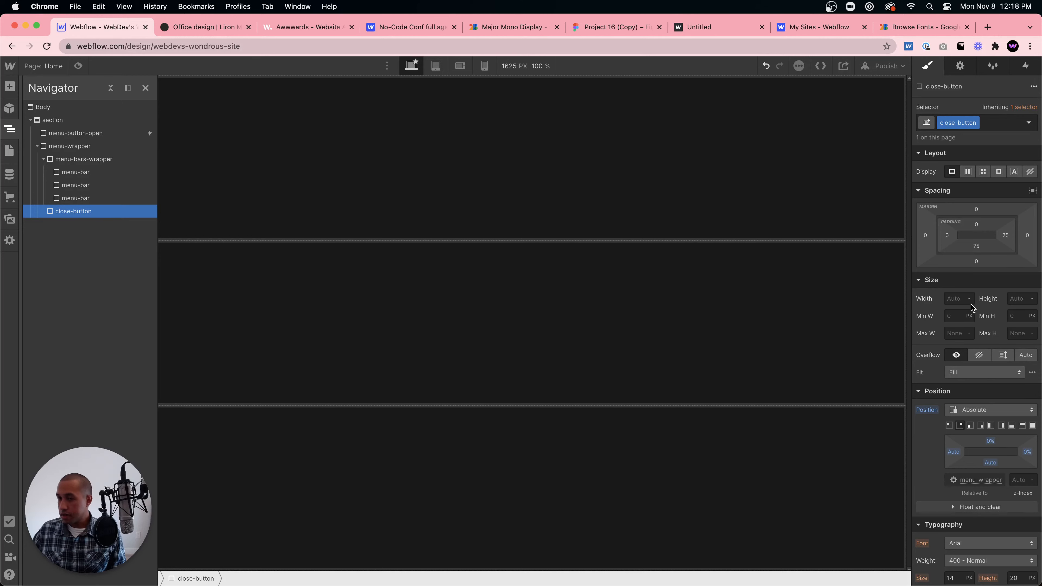
pyautogui.click(959, 300)
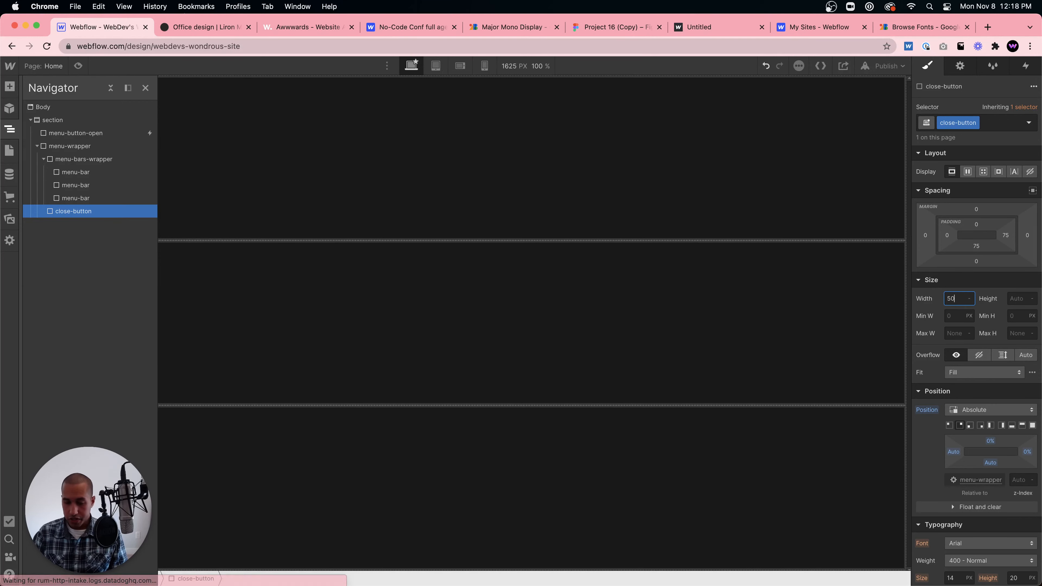
pyautogui.write('50')
pyautogui.press('Tab')
pyautogui.write('50')
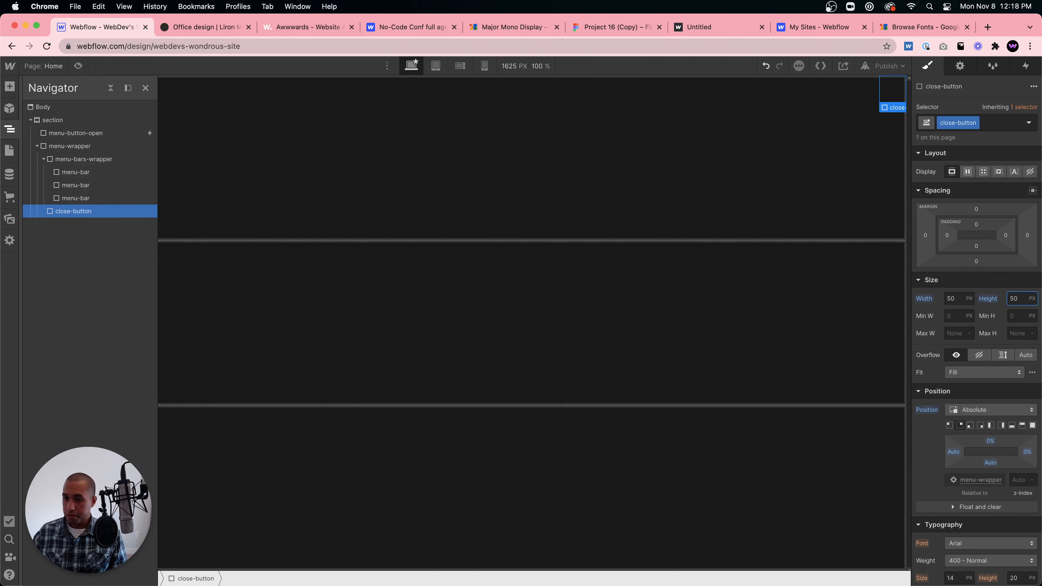
# Set the background color of close-button to white.
pyautogui.scroll(-10, 945, 407)
pyautogui.scroll(5, 961, 307)
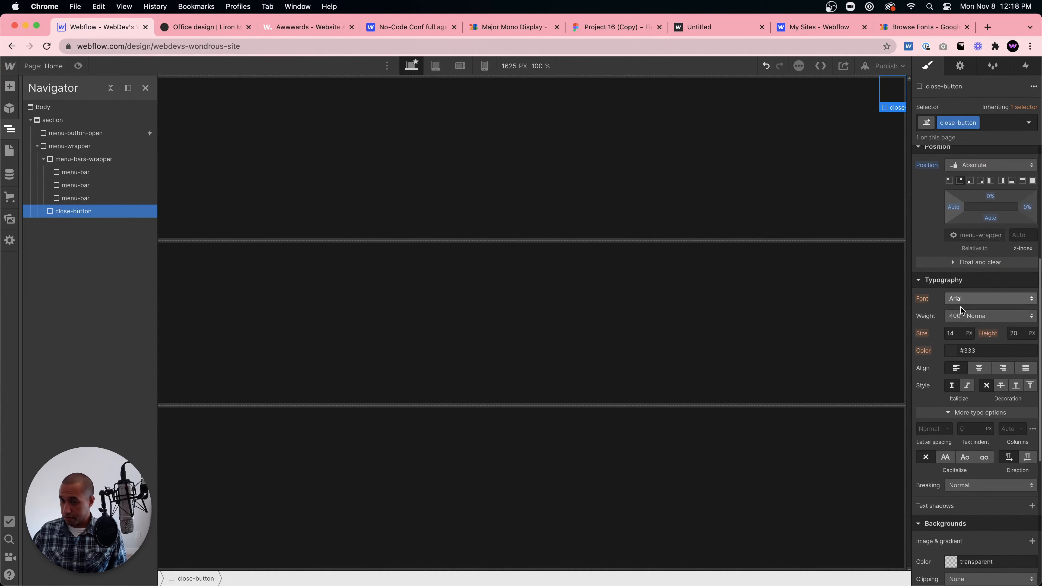
pyautogui.scroll(-5, 961, 306)
pyautogui.click(951, 374)
pyautogui.click(919, 427)
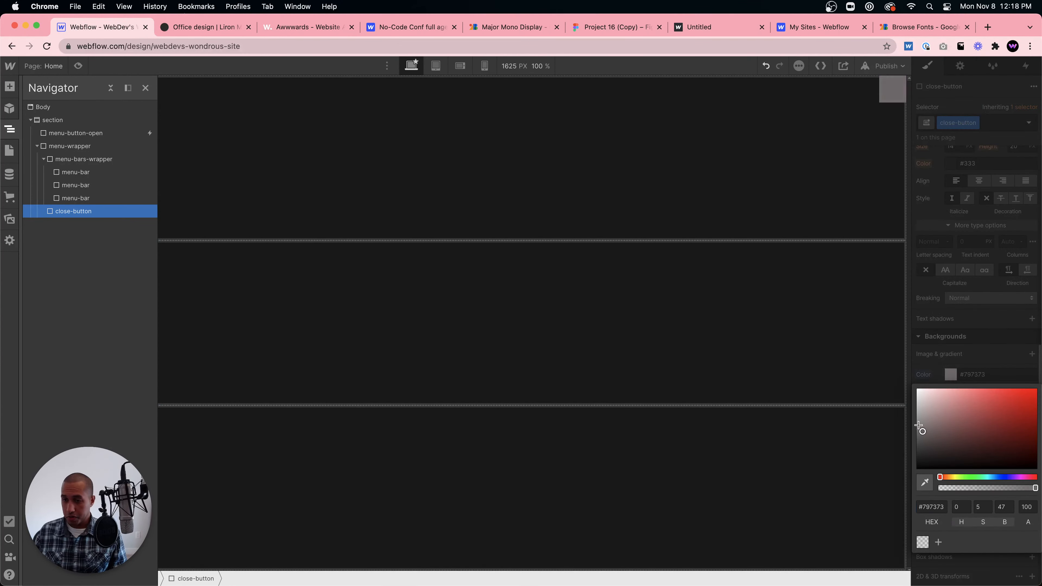
pyautogui.moveTo(919, 428); pyautogui.dragTo(878, 368)
pyautogui.click(961, 345)
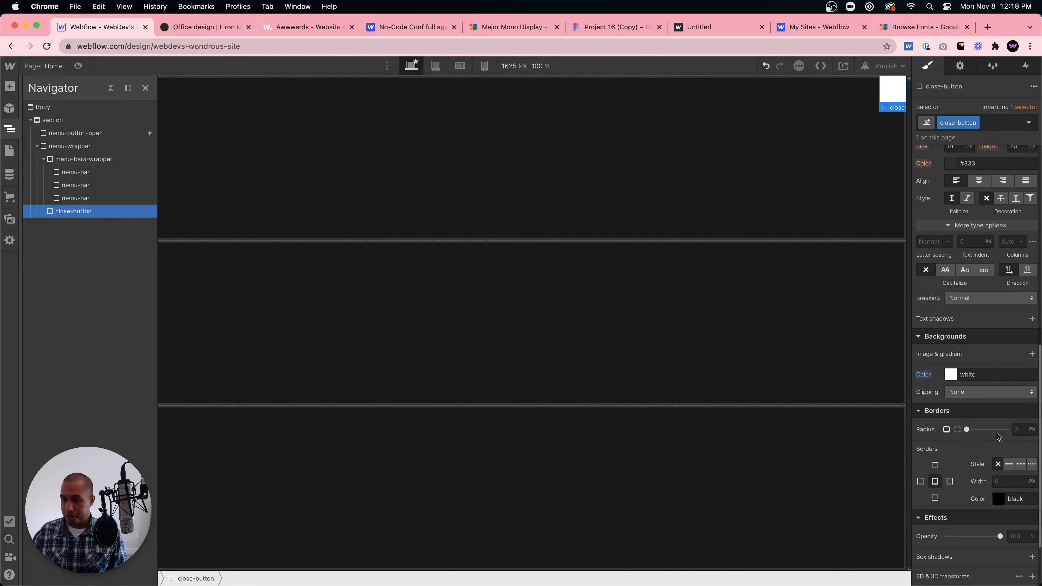
# Set the border radius of close-button to 50% to make it a circle.
pyautogui.click(1019, 428)
pyautogui.write('50')
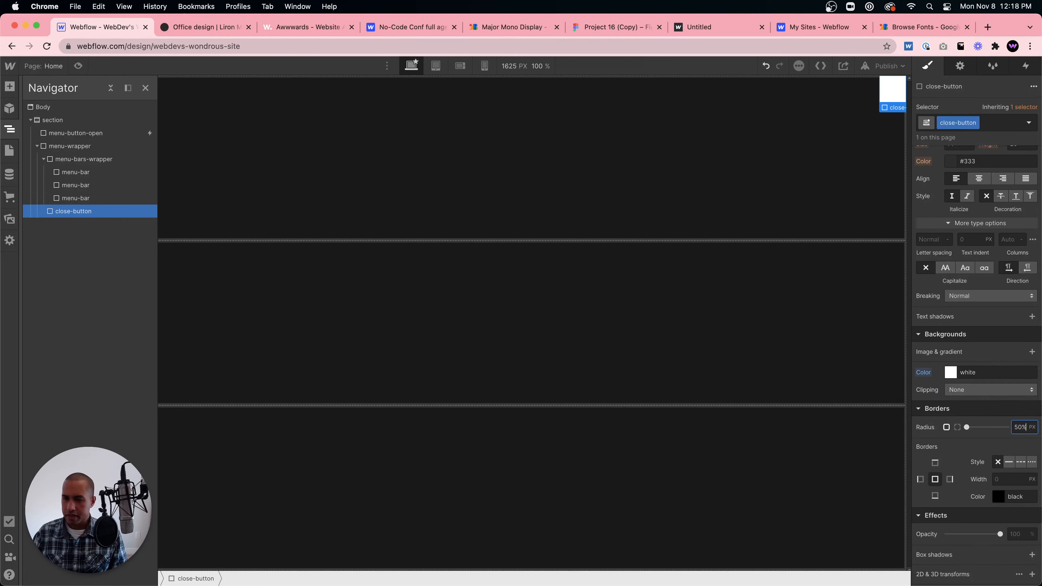
pyautogui.press('Return')
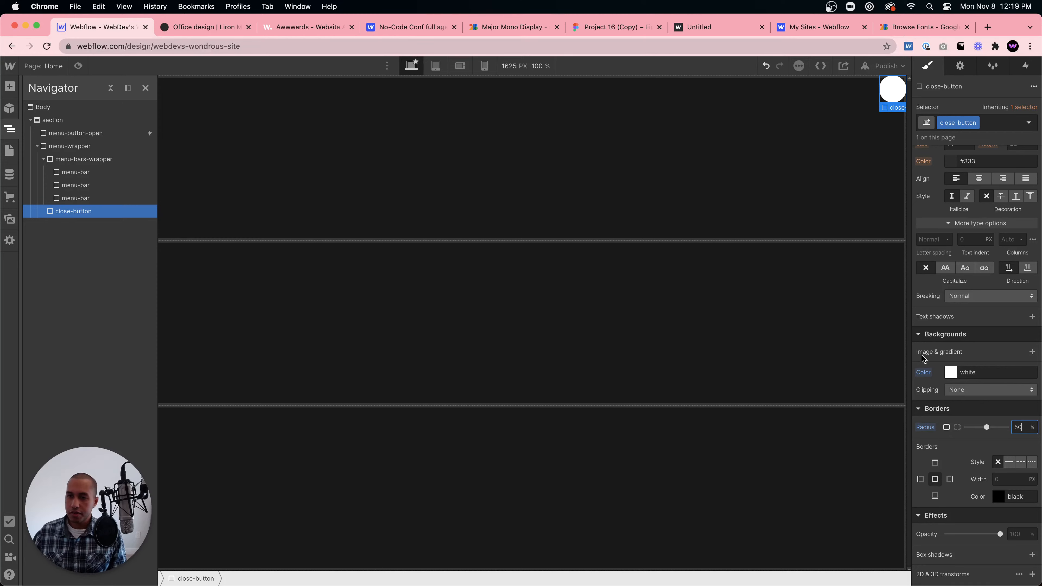
# Give close-button a top margin of 40 px and a right margin of 40 px.
pyautogui.scroll(10, 983, 345)
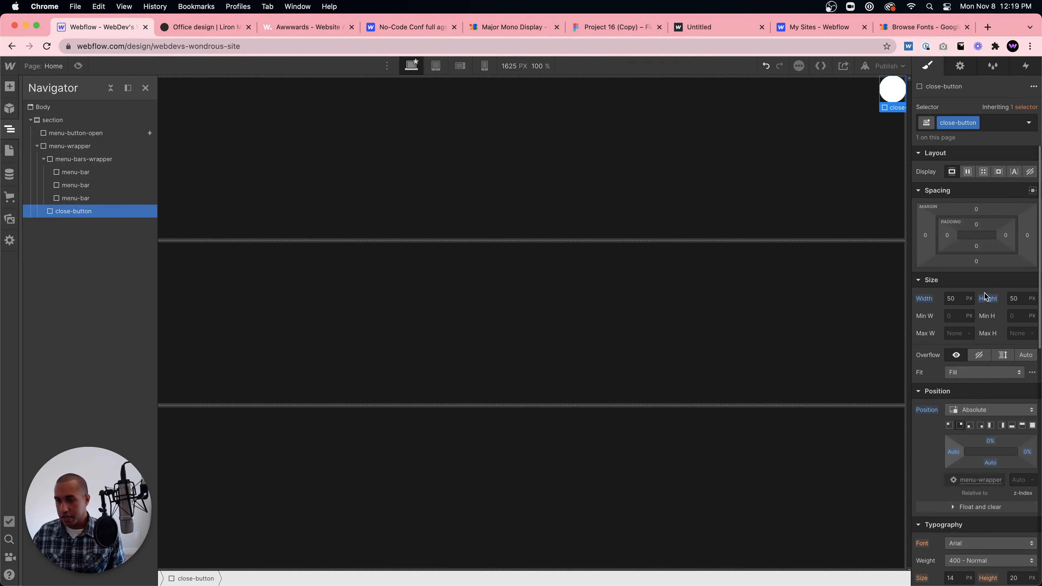
pyautogui.click(976, 210)
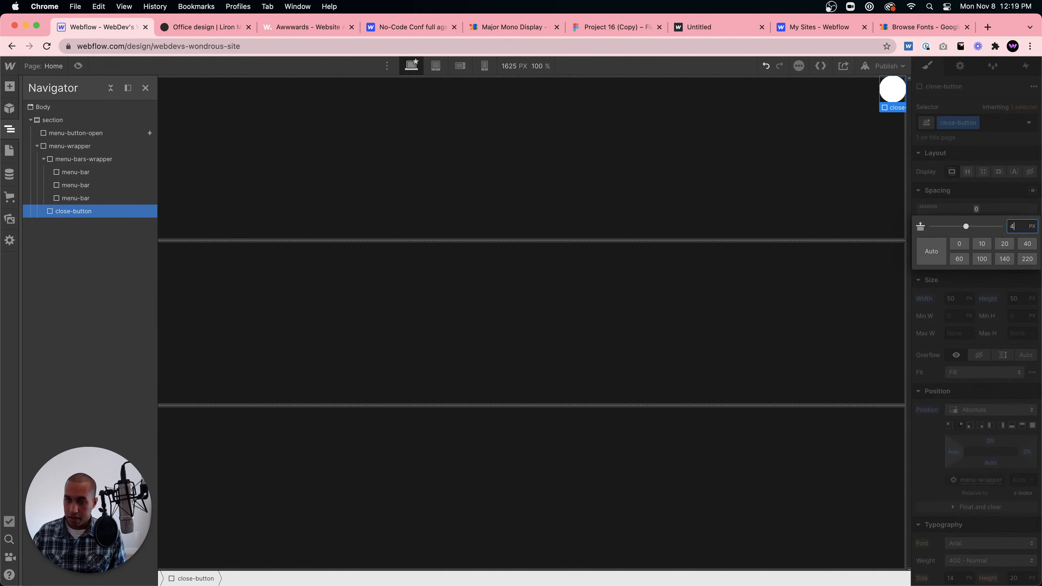
pyautogui.click(1028, 243)
pyautogui.click(1028, 236)
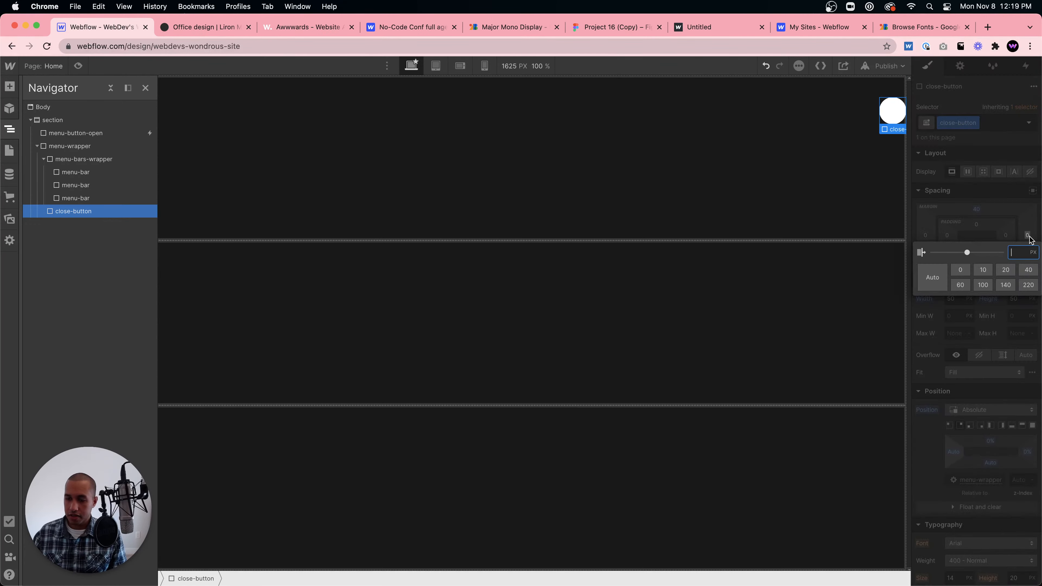
pyautogui.click(1026, 267)
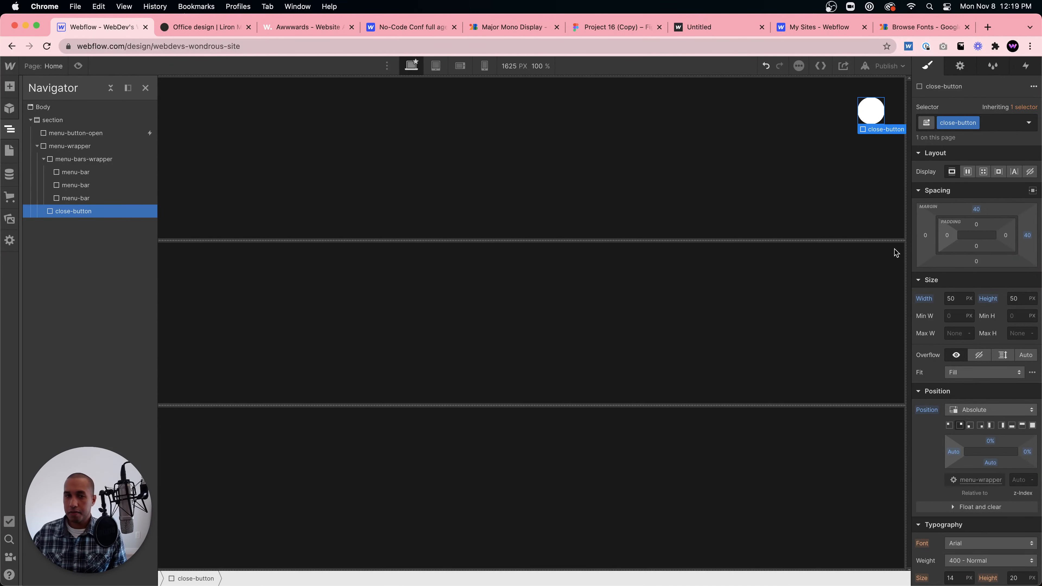
pyautogui.click(263, 93)
pyautogui.click(864, 119)
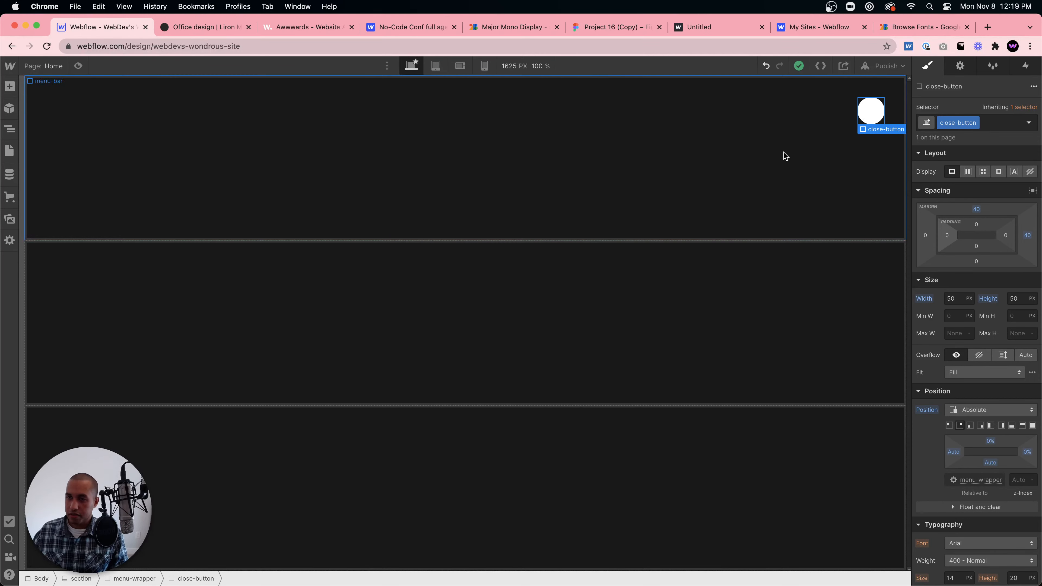
# Check the close button in the page preview and look at the open menu on the reference site.
pyautogui.click(86, 64)
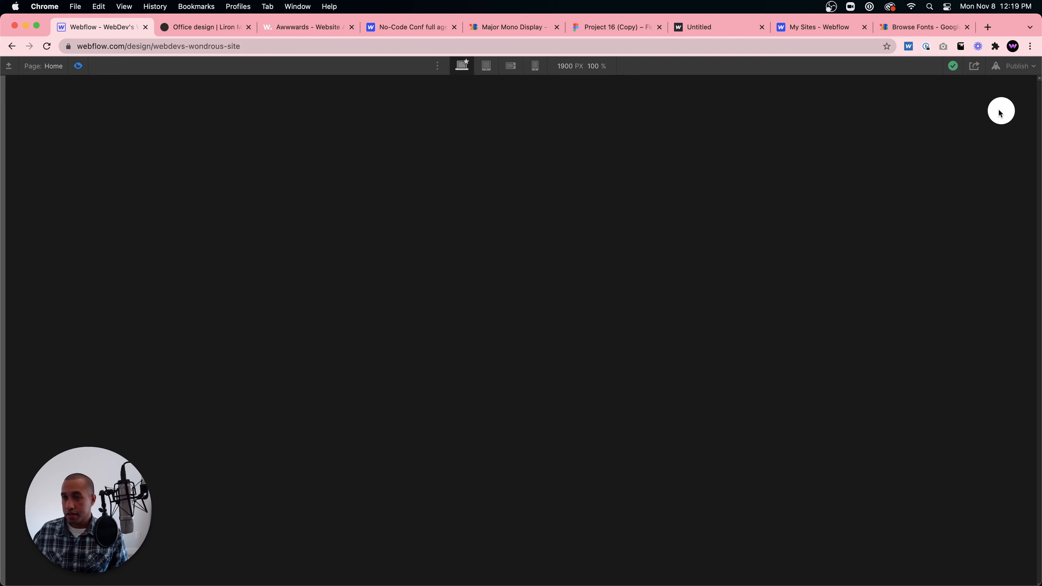
pyautogui.click(78, 66)
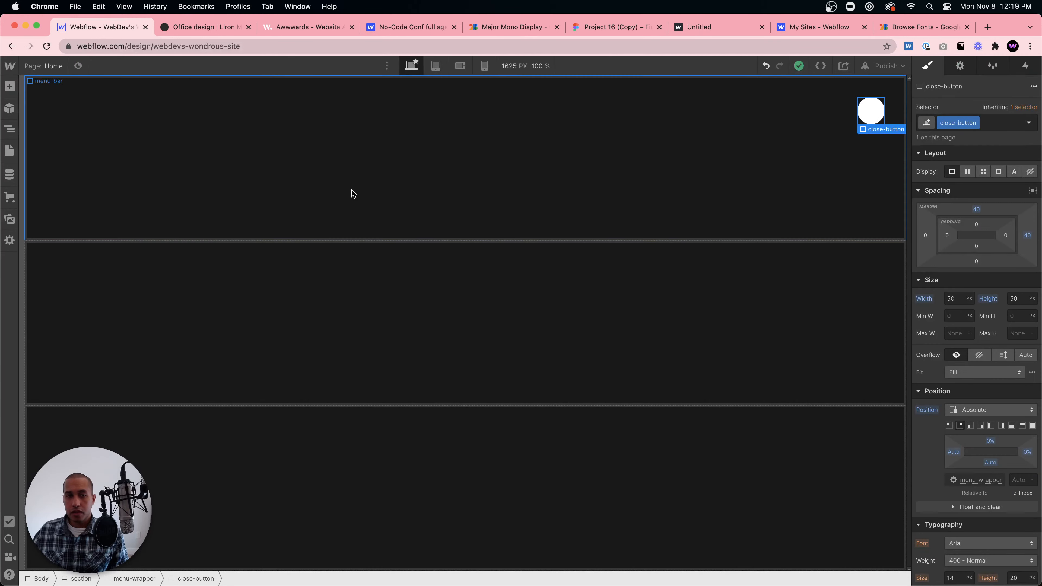
pyautogui.click(340, 198)
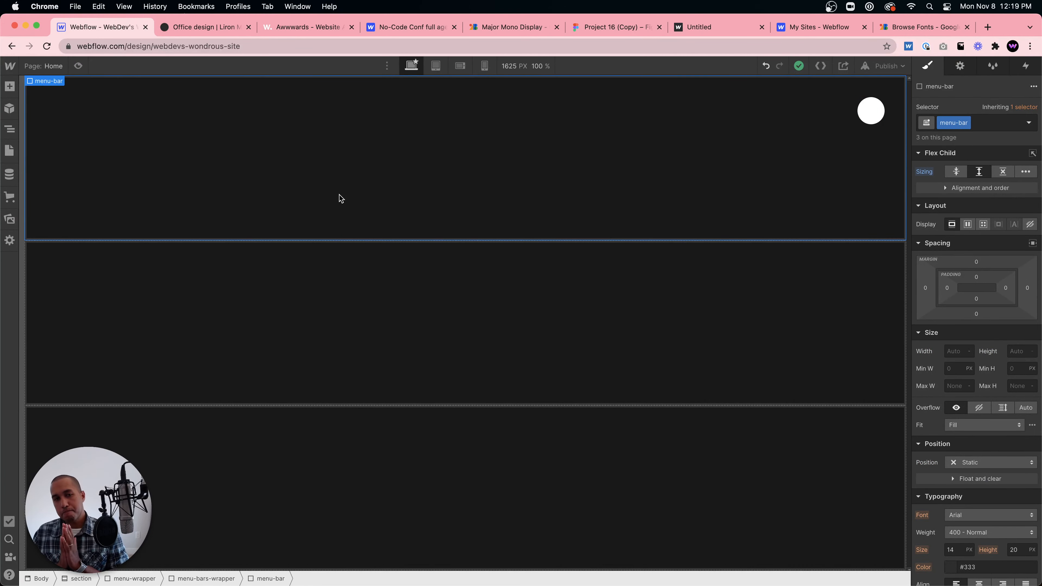
pyautogui.click(208, 29)
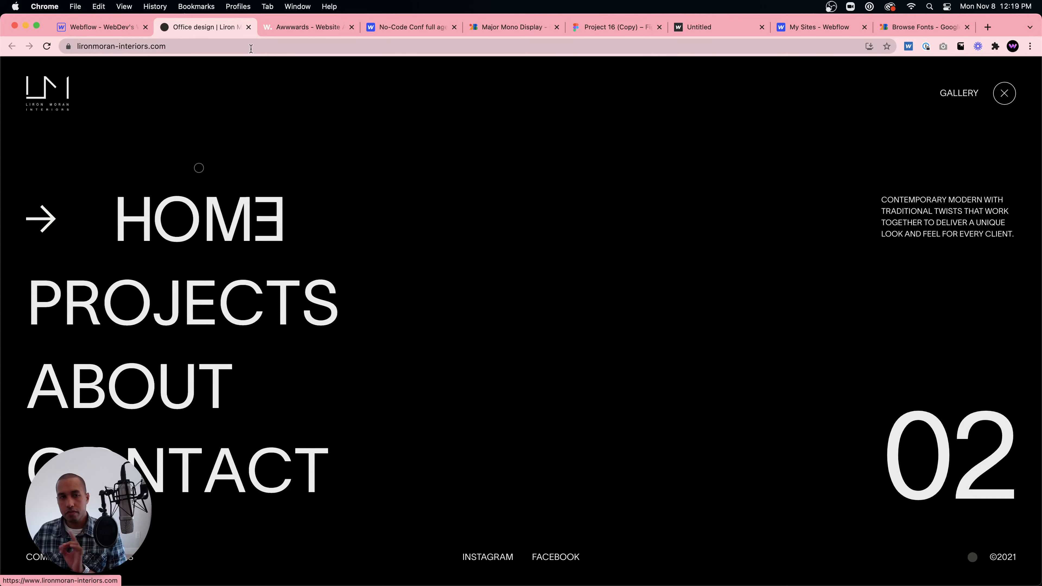
pyautogui.click(109, 35)
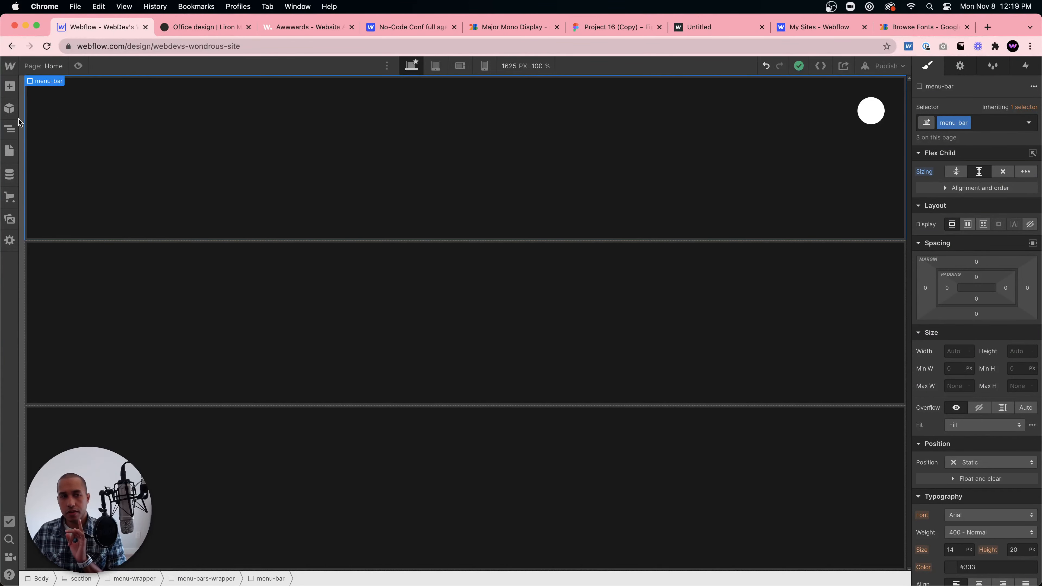
# Add a div block inside menu-wrapper, after close-button.
pyautogui.click(10, 128)
pyautogui.click(78, 162)
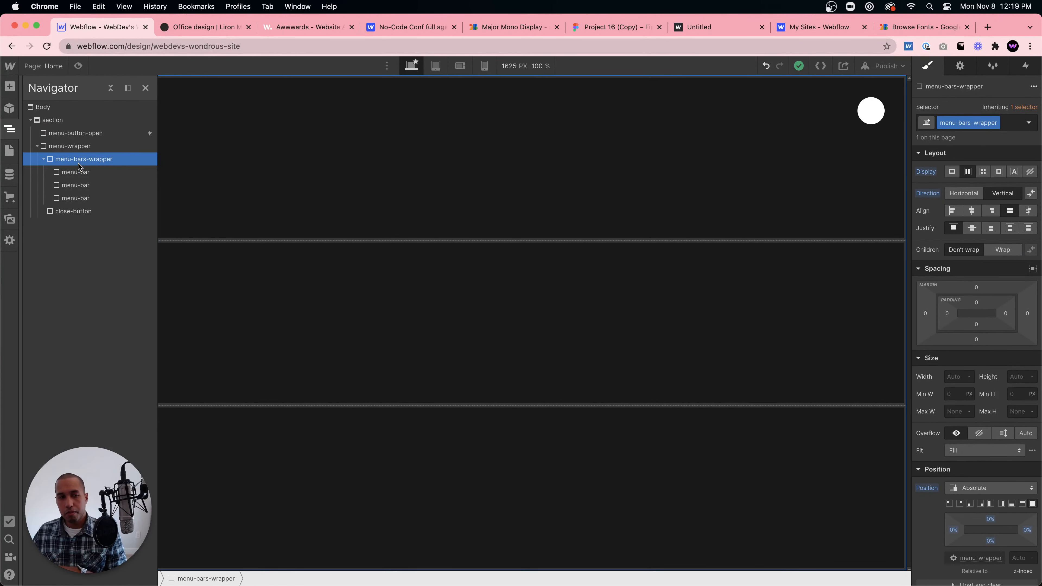
pyautogui.click(69, 146)
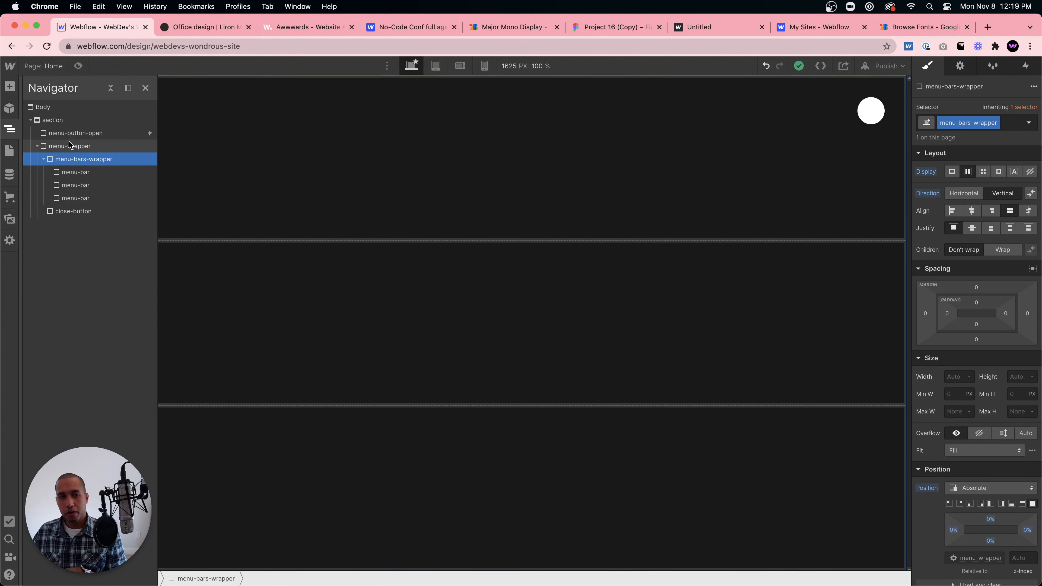
pyautogui.press('super+e')
pyautogui.write('idv')
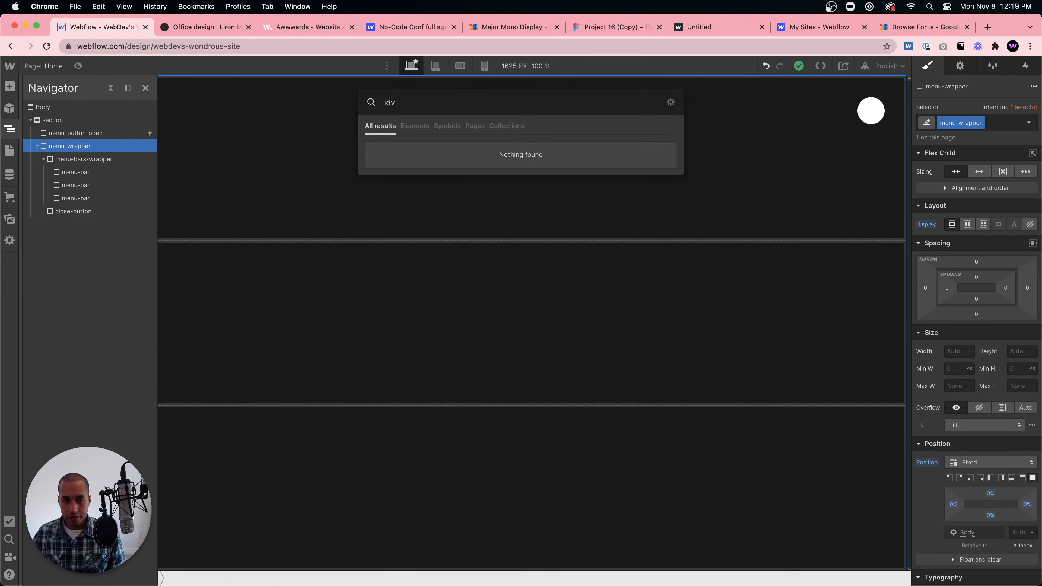
pyautogui.press('BackSpace')
pyautogui.press('BackSpace')
pyautogui.press('BackSpace')
pyautogui.write('div')
pyautogui.press('Return')
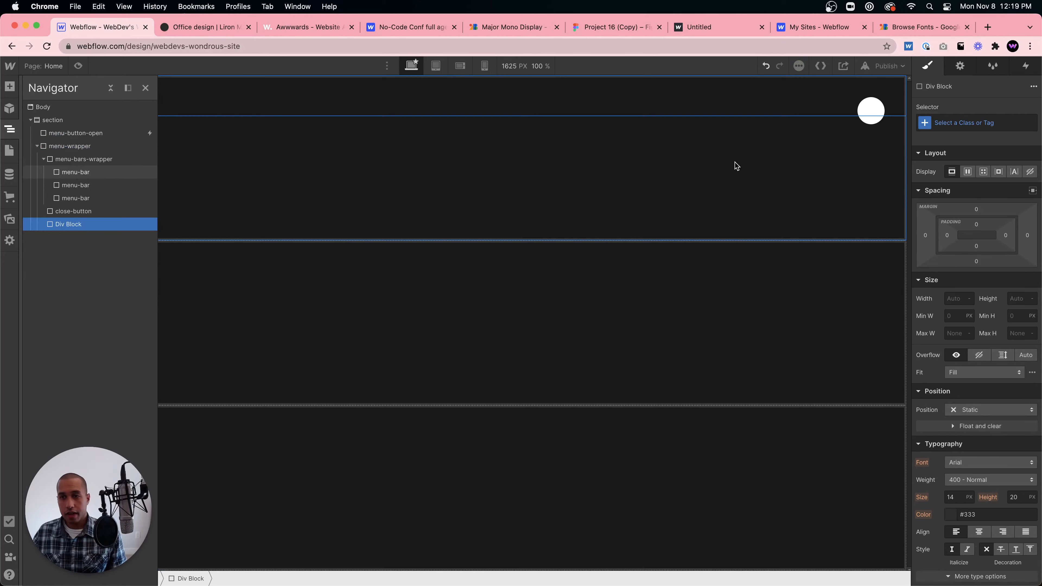
# Position the new div block absolutely with the full preset, 0% on all sides of menu-wrapper.
pyautogui.click(972, 409)
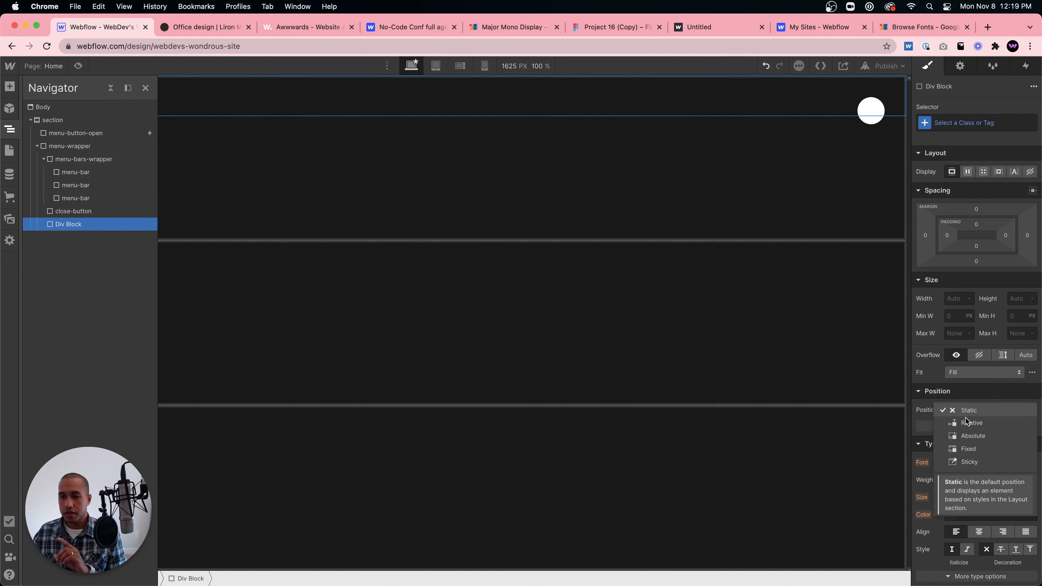
pyautogui.click(969, 435)
pyautogui.click(1033, 425)
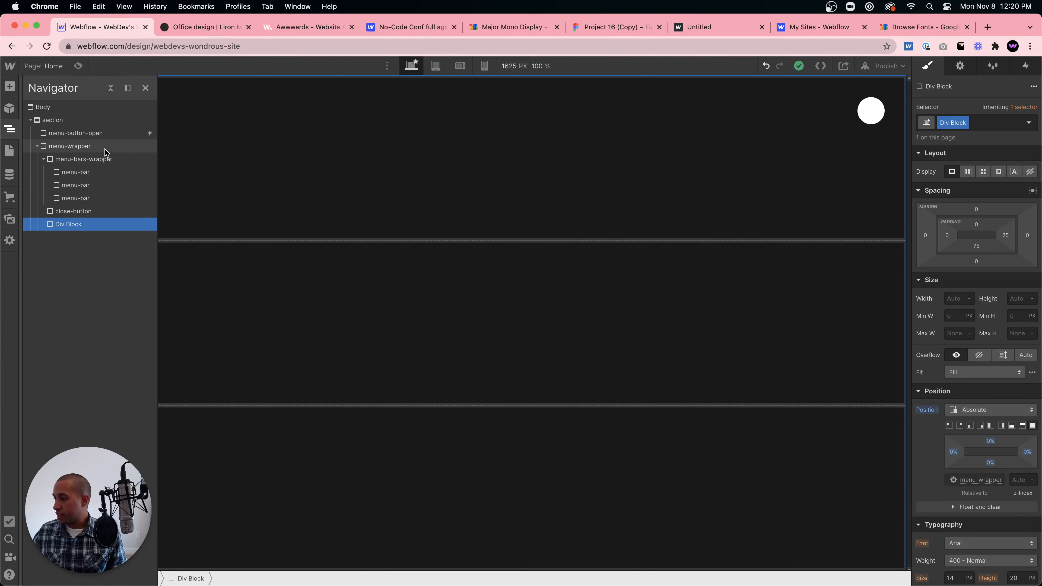
# Rename the div block's class to menu-items-wrapper.
pyautogui.doubleClick(949, 122)
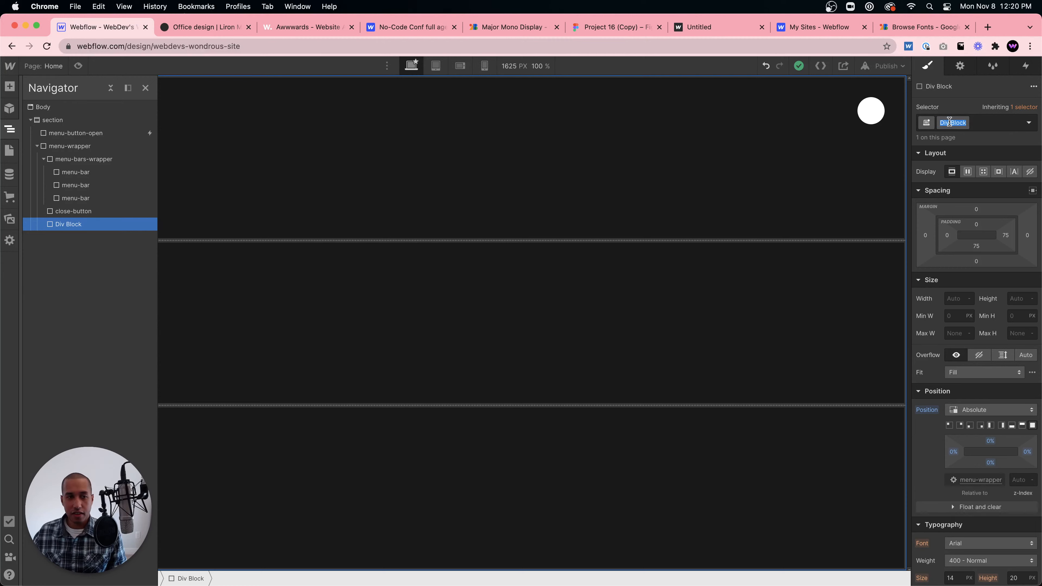
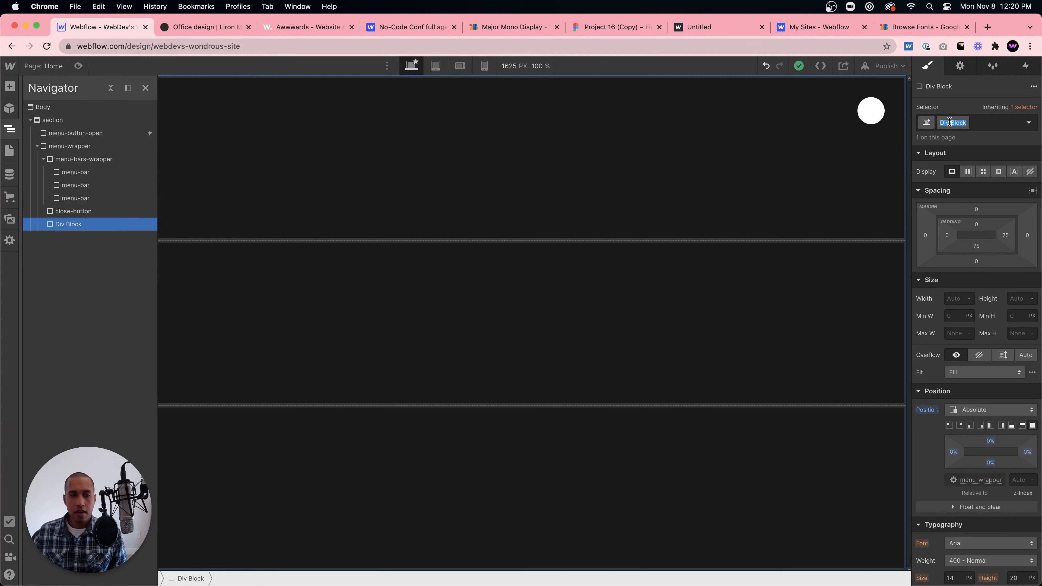
pyautogui.write('m')
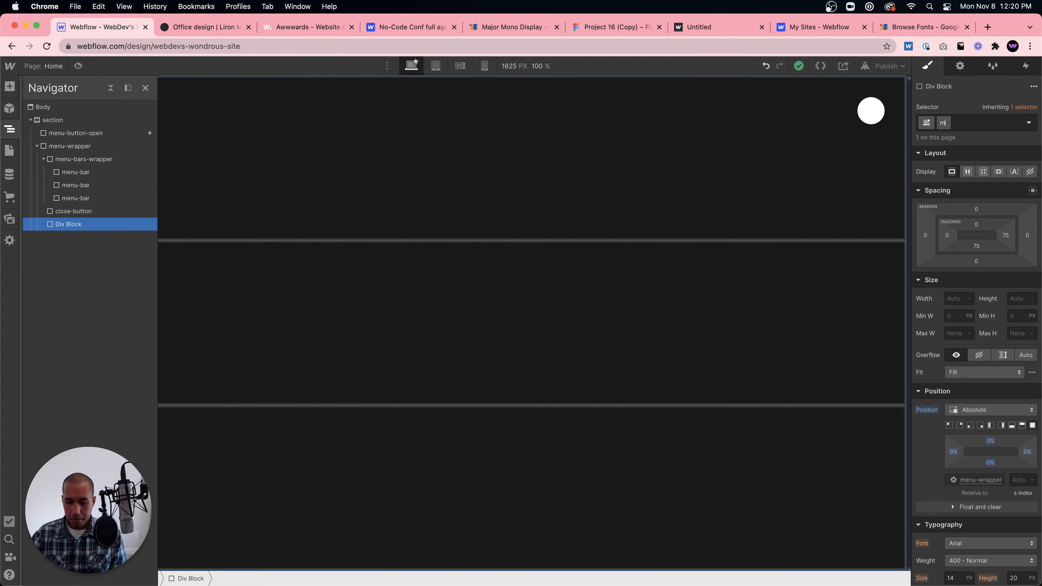
pyautogui.write('enu-items-wrapper')
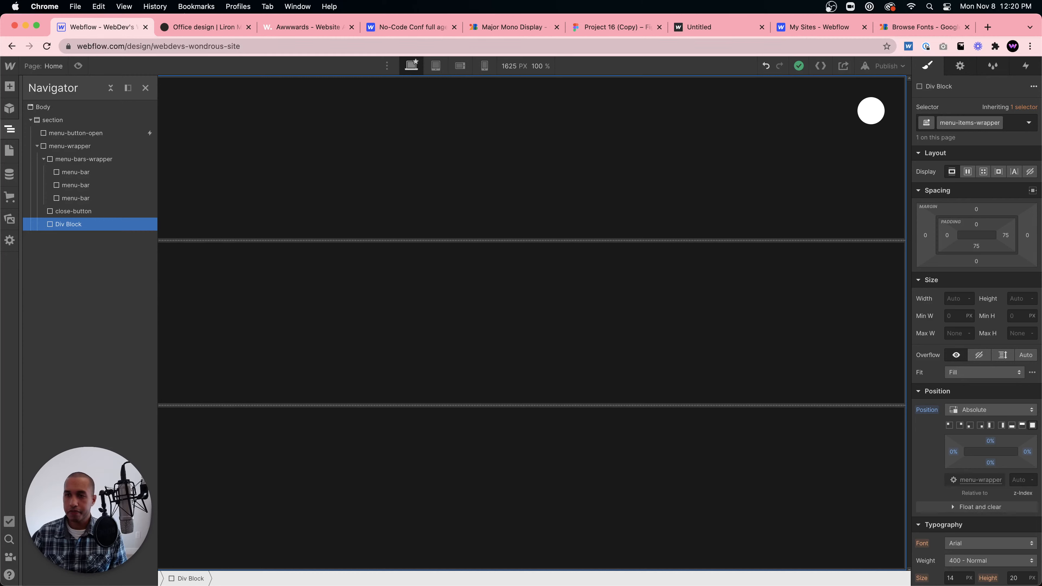
pyautogui.press('Return')
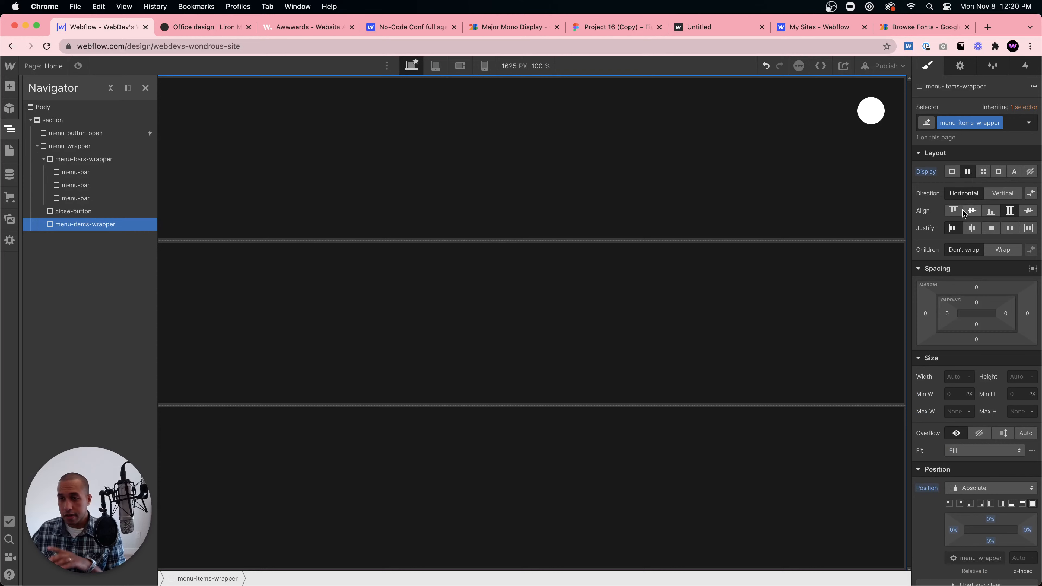
# Make menu-items-wrapper a vertical flex container with children aligned left and justified to the center, comparing with the reference site's menu.
pyautogui.click(999, 194)
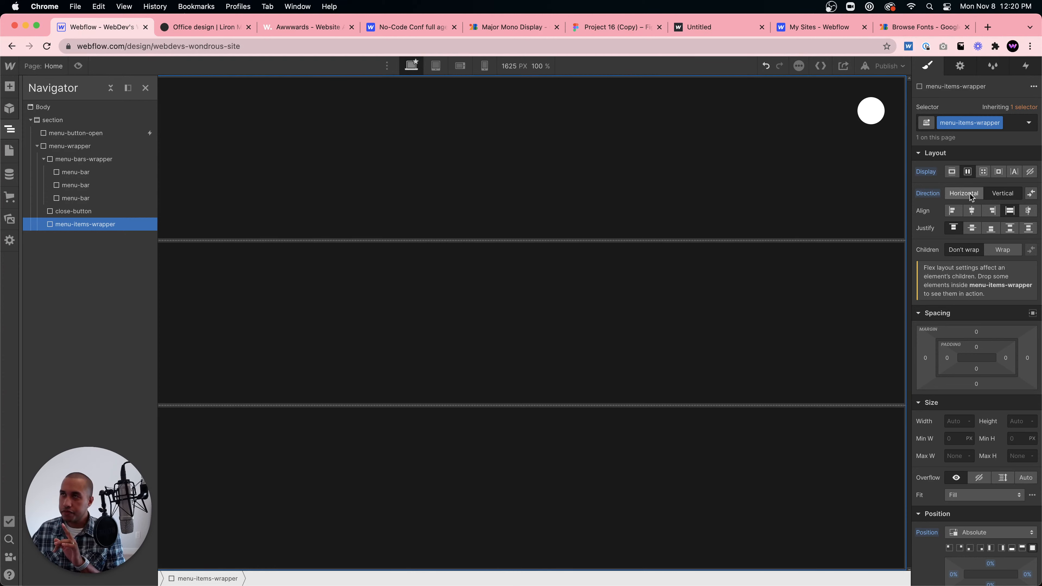
pyautogui.click(197, 27)
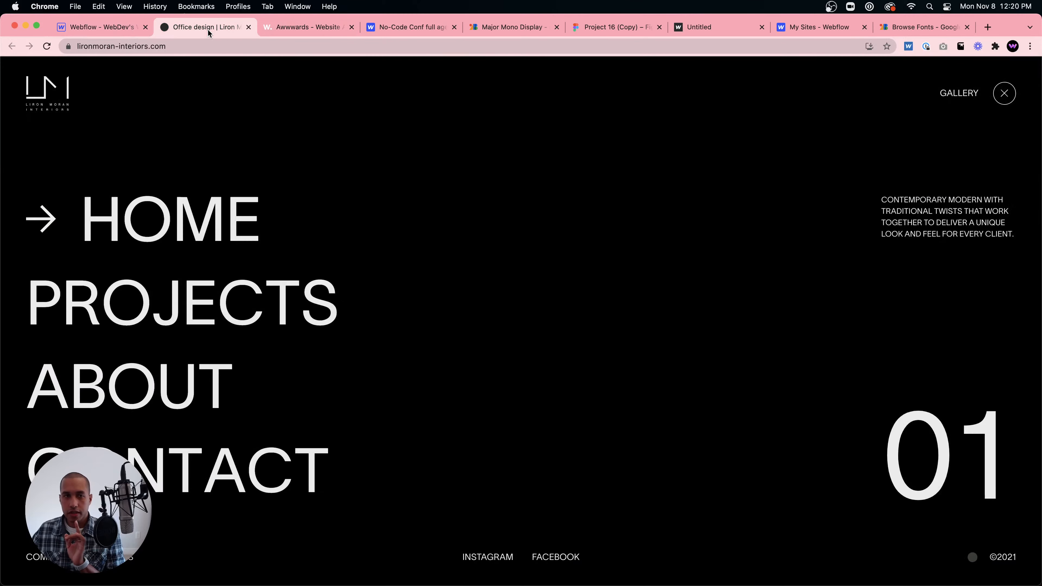
pyautogui.click(119, 27)
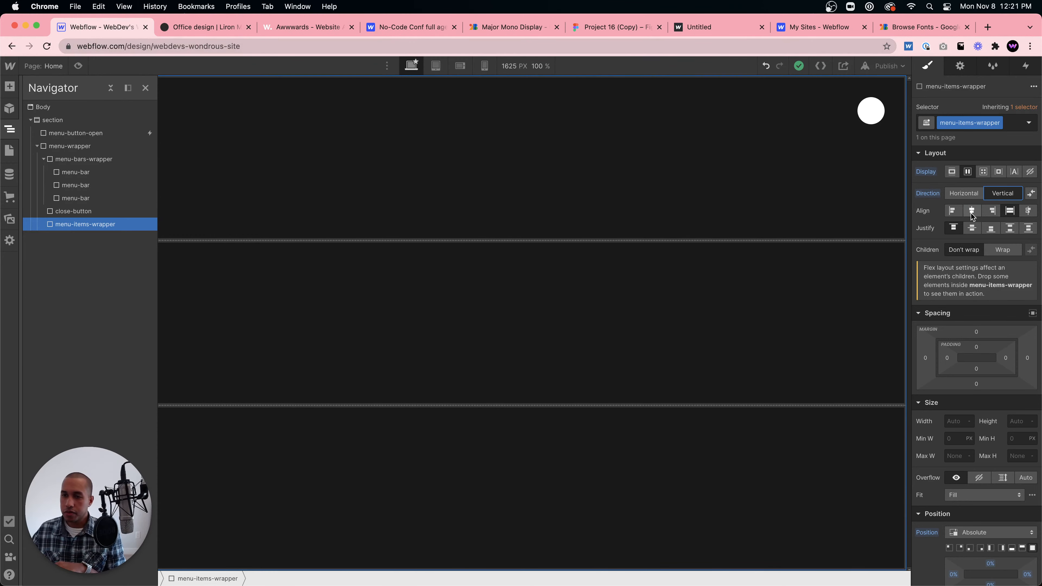
pyautogui.click(952, 211)
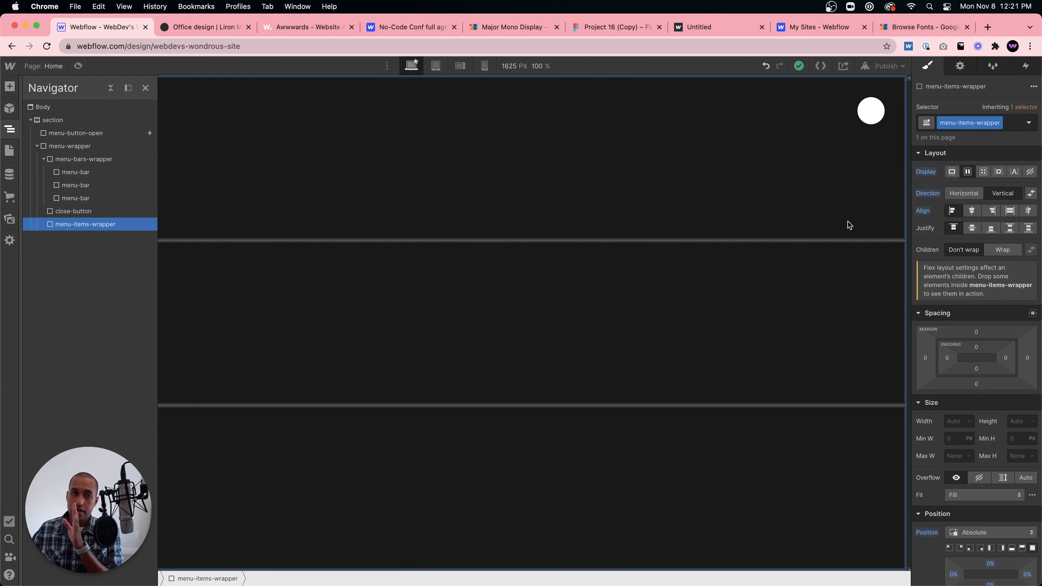
pyautogui.click(196, 26)
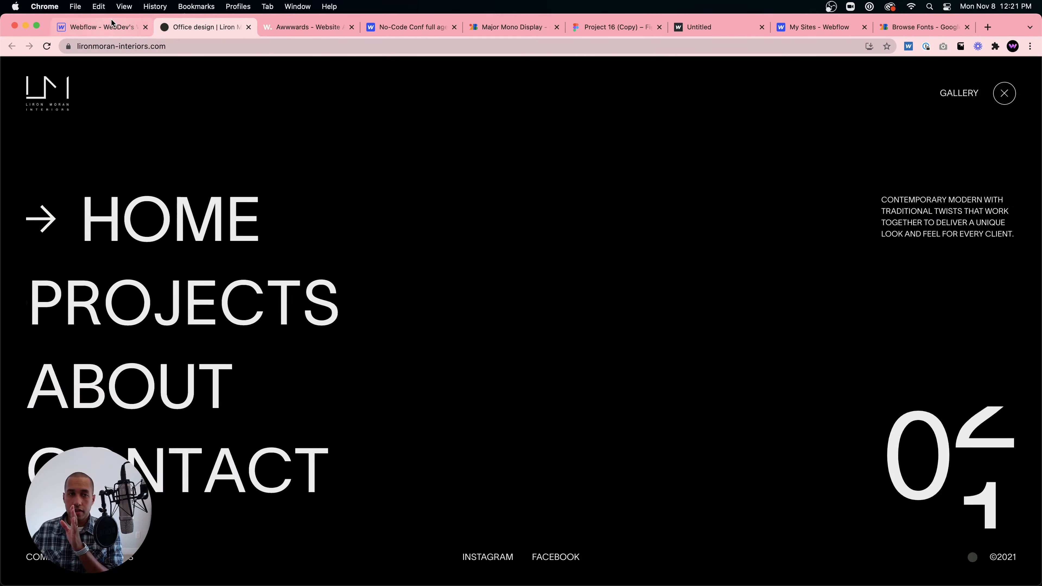
pyautogui.click(92, 28)
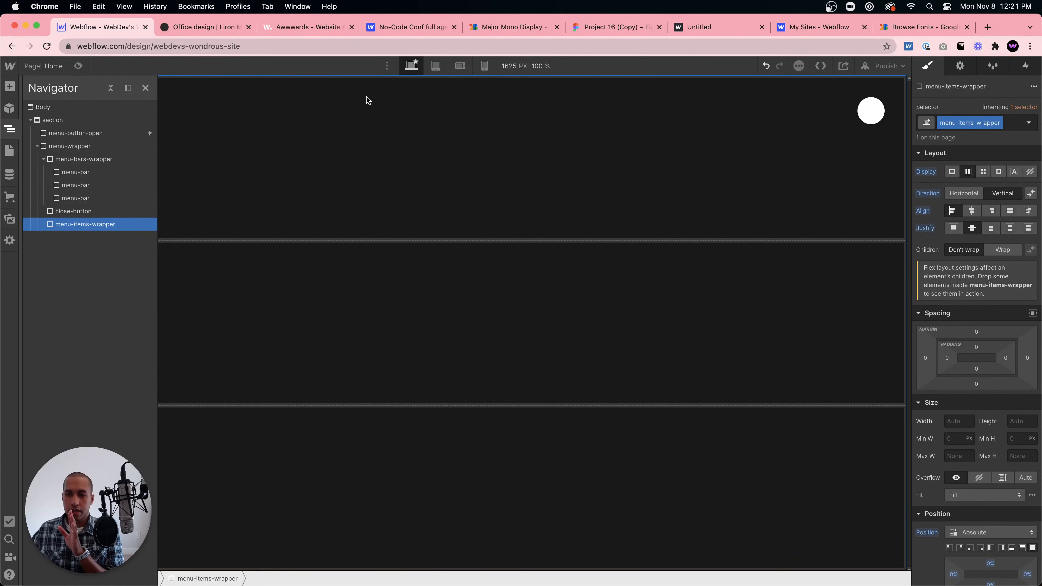
pyautogui.click(202, 27)
pyautogui.click(98, 31)
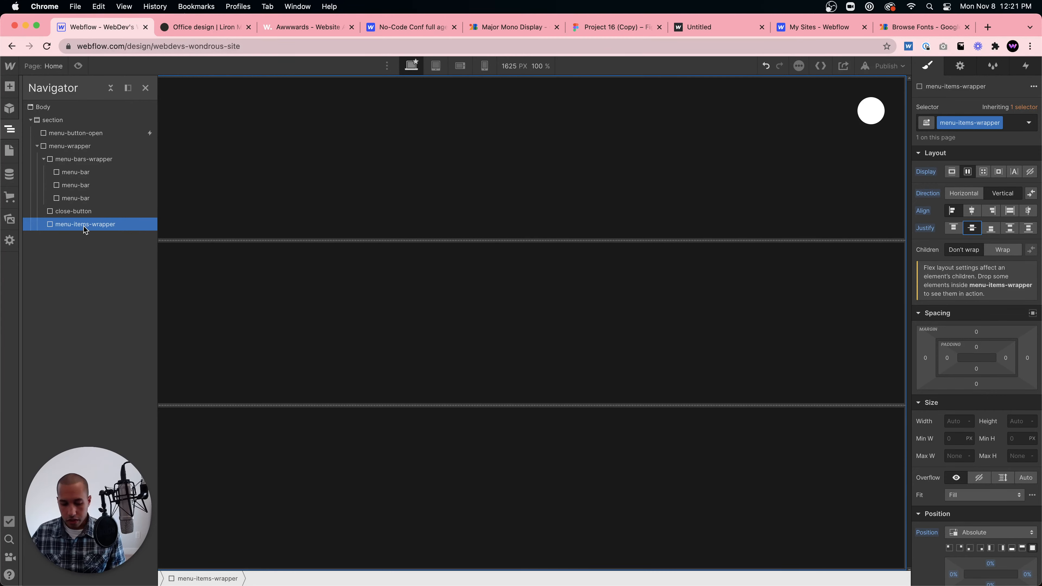
# Add a div block inside menu-items-wrapper and give it the class menu-item-wrapper.
pyautogui.press('super+e')
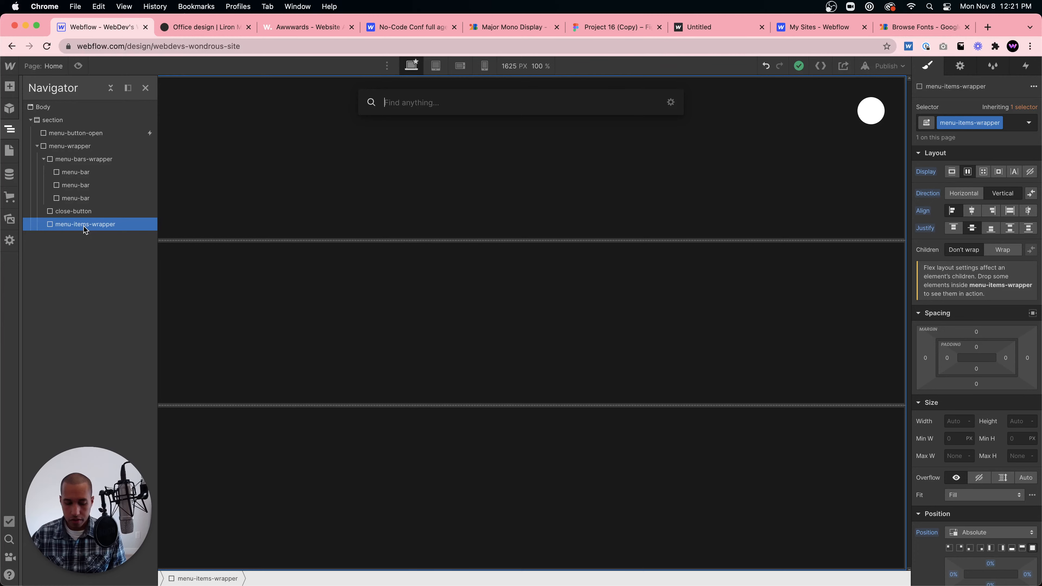
pyautogui.write('div')
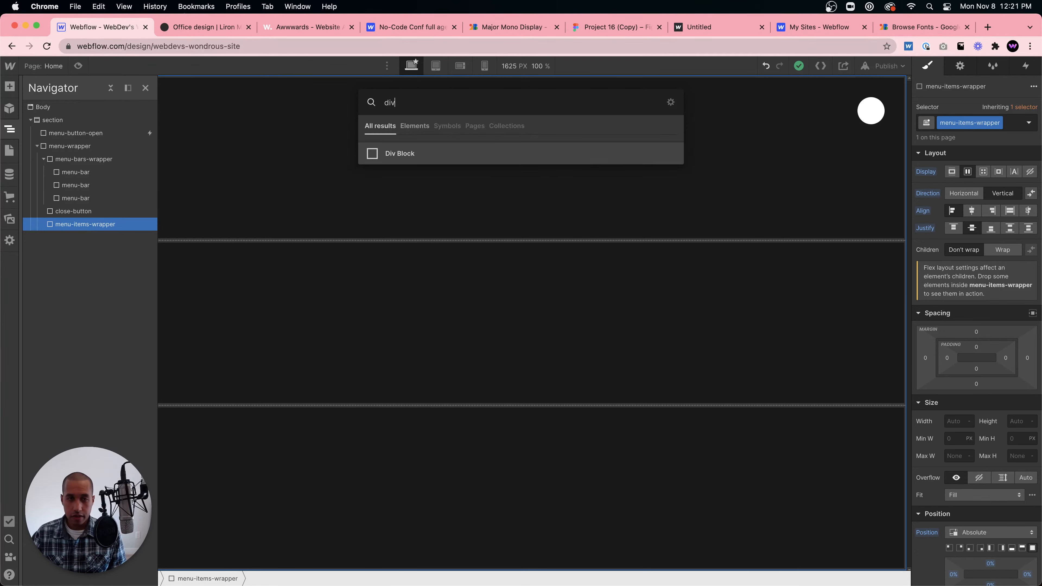
pyautogui.press('Return')
pyautogui.click(960, 120)
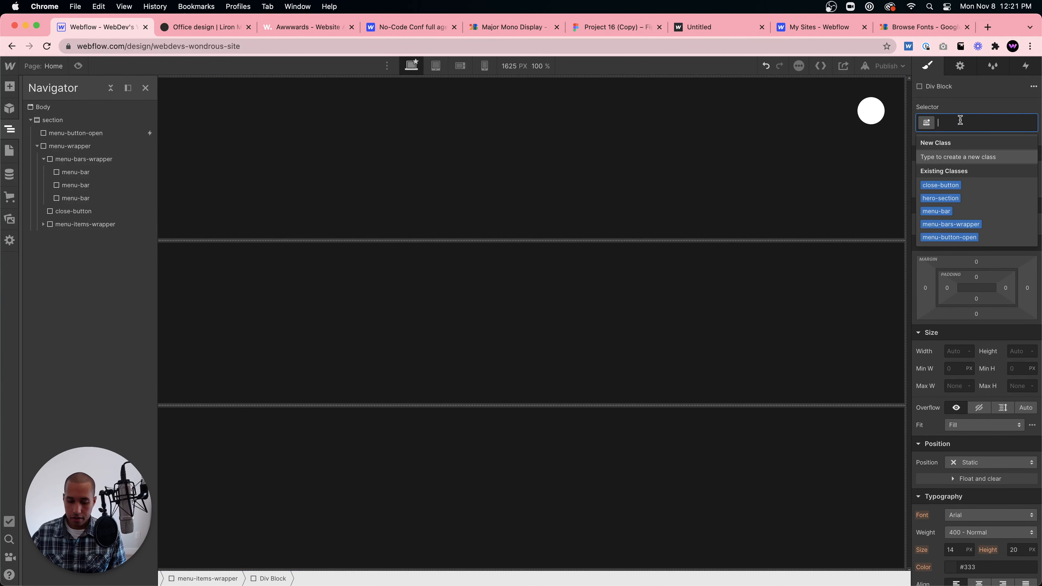
pyautogui.write('menu-')
pyautogui.write('items-wrapper')
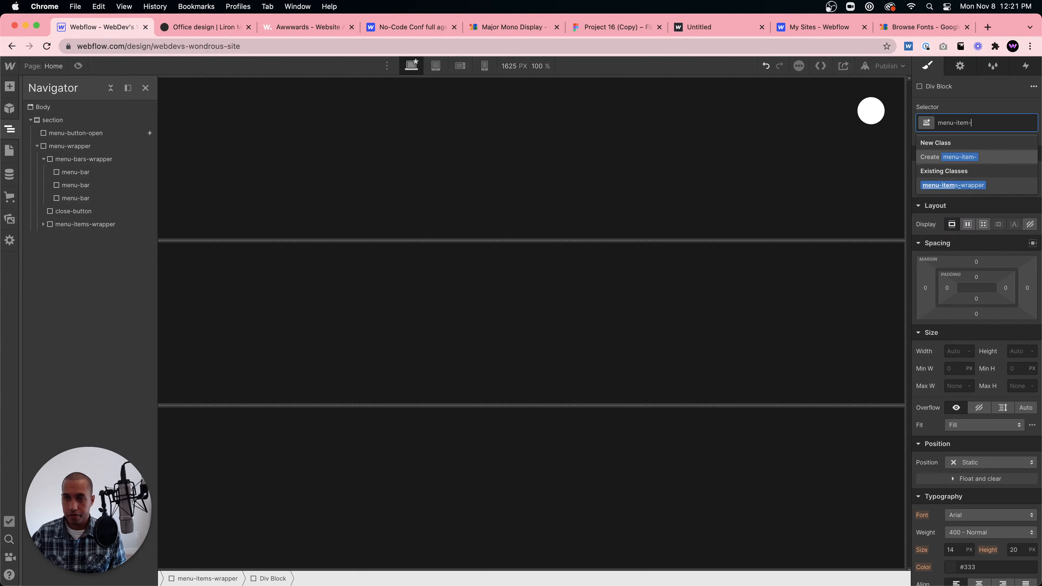
pyautogui.press('Return')
# Check the letter rotation on the reference site's menu and add a text block inside menu-item-wrapper.
pyautogui.click(448, 277)
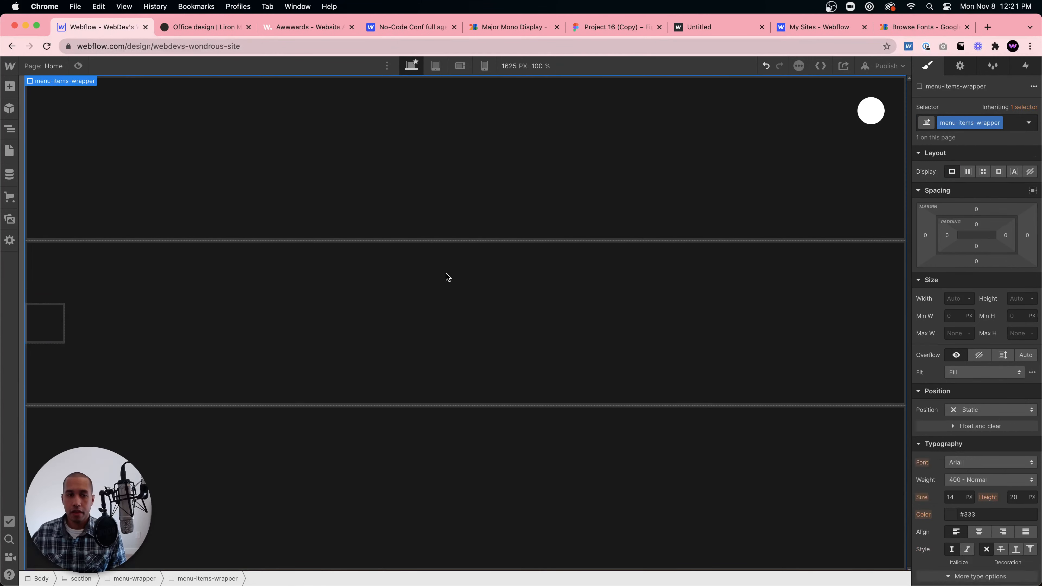
pyautogui.click(48, 318)
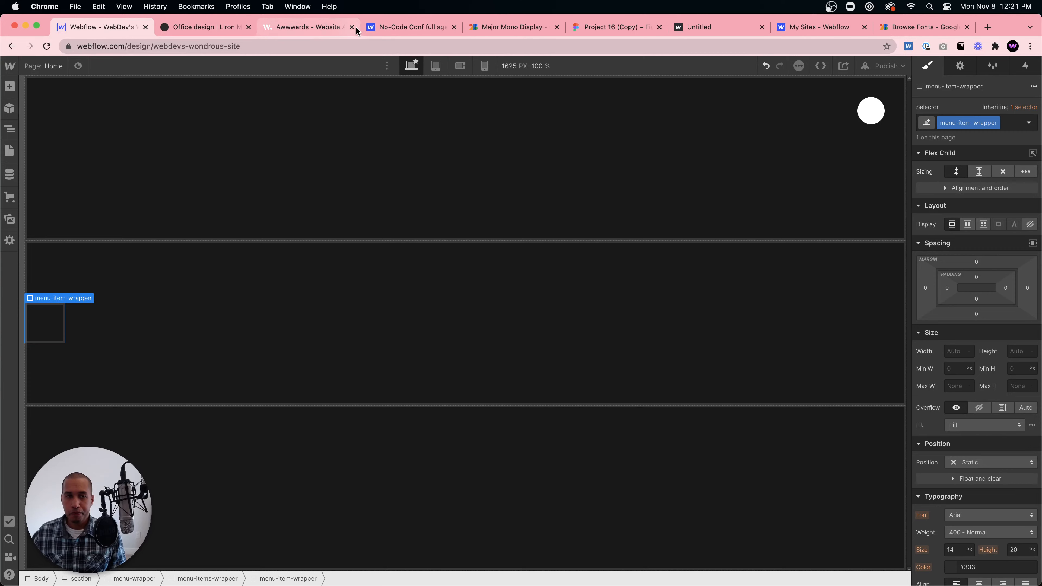
pyautogui.click(221, 32)
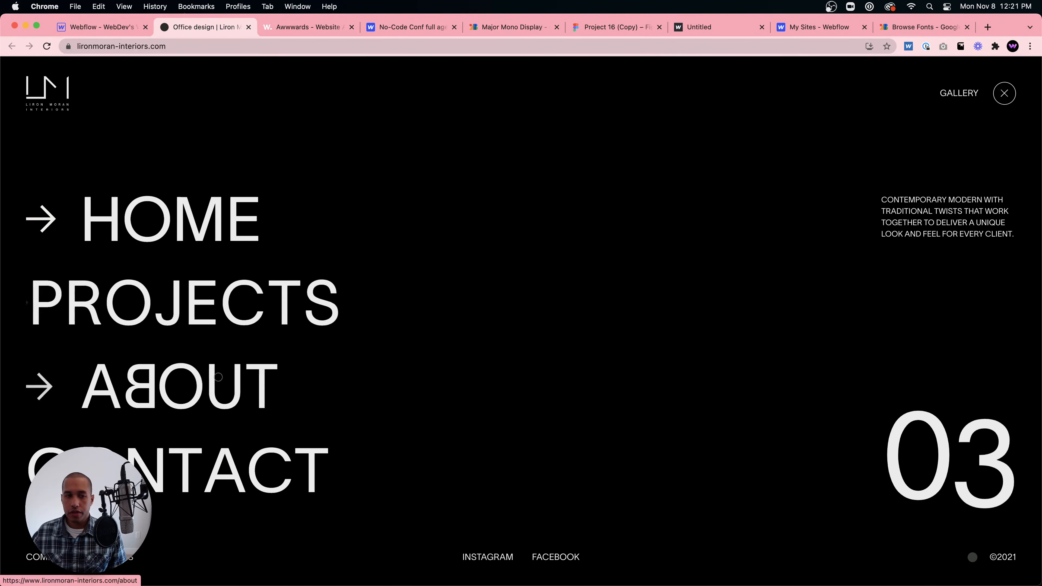
pyautogui.click(96, 27)
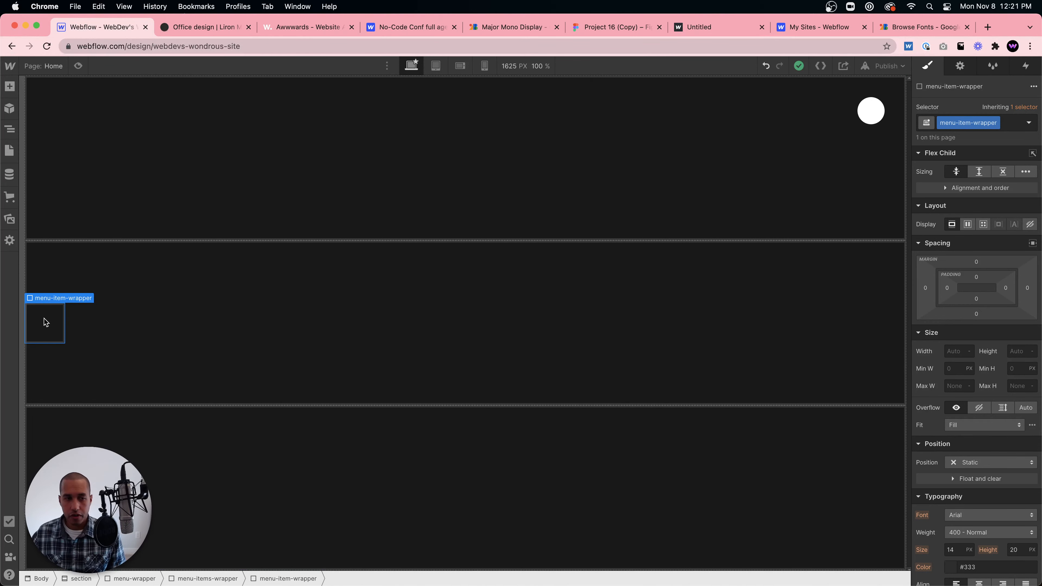
pyautogui.press('super+e')
pyautogui.write('text blo')
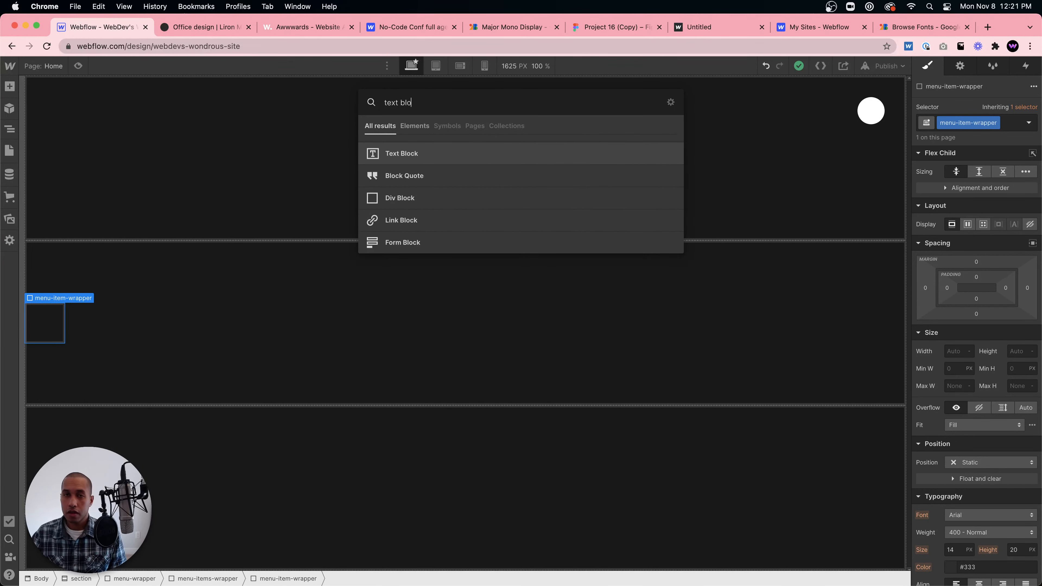
pyautogui.press('BackSpace')
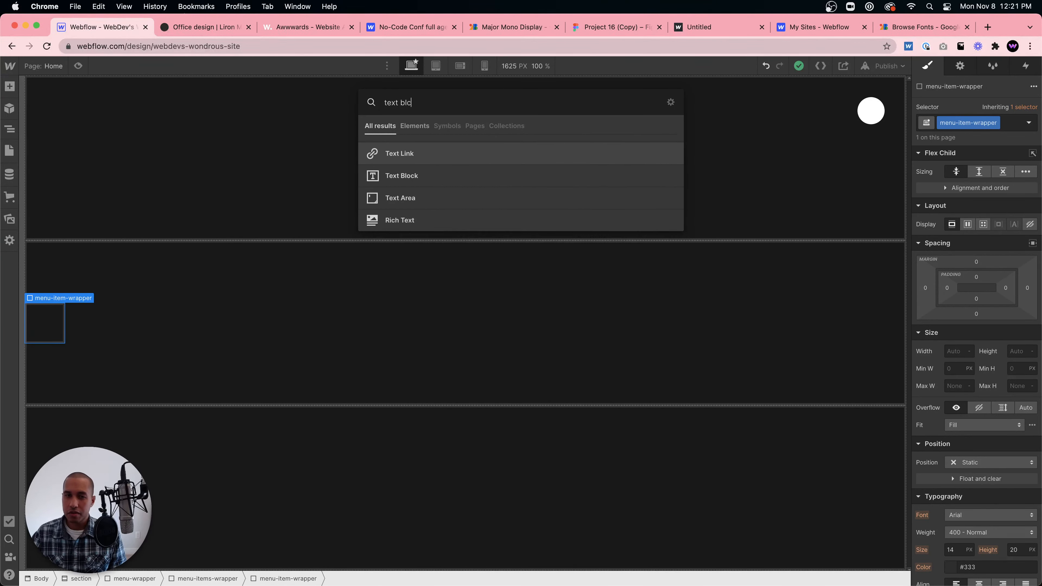
pyautogui.write('ock')
pyautogui.press('Return')
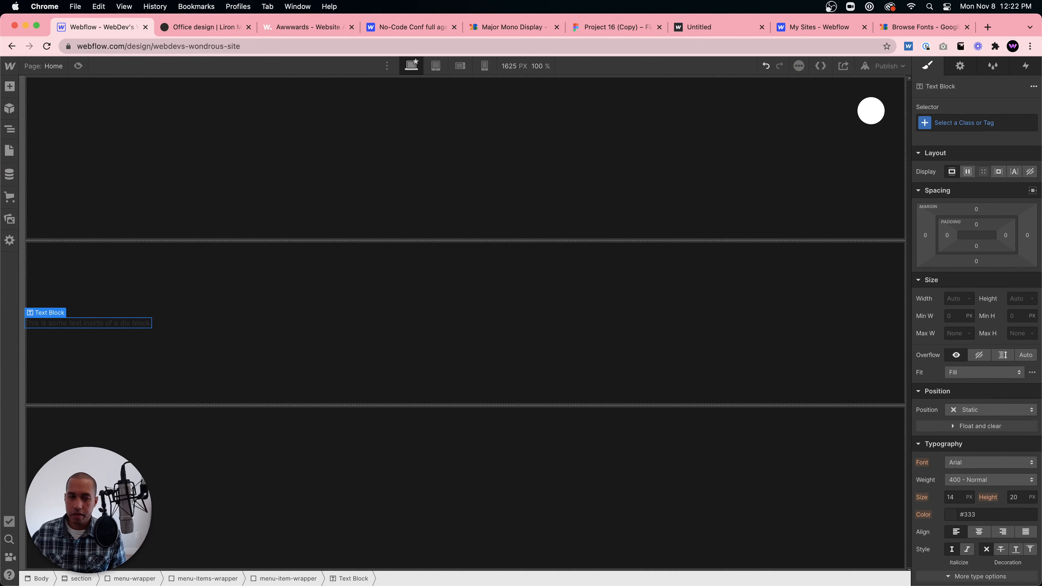
# Give the text block the class menu-letter and replace its placeholder text with a single letter.
pyautogui.click(964, 116)
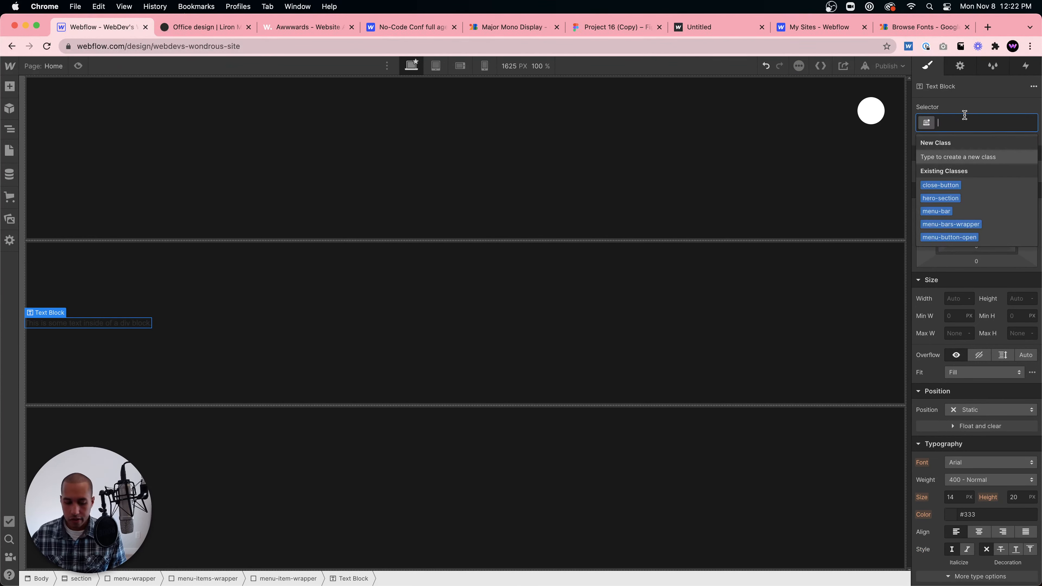
pyautogui.write('menu-letter')
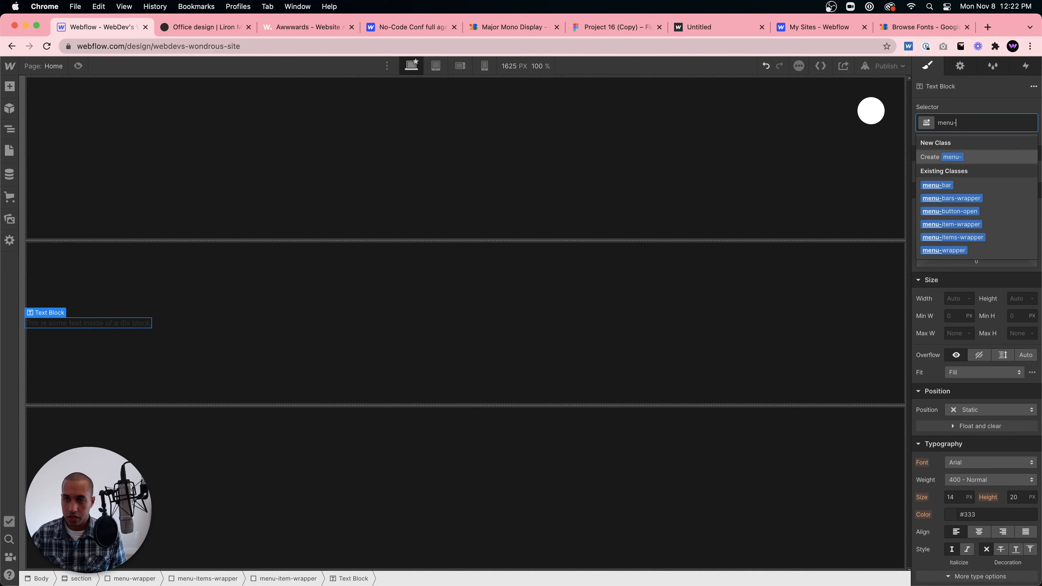
pyautogui.press('Return')
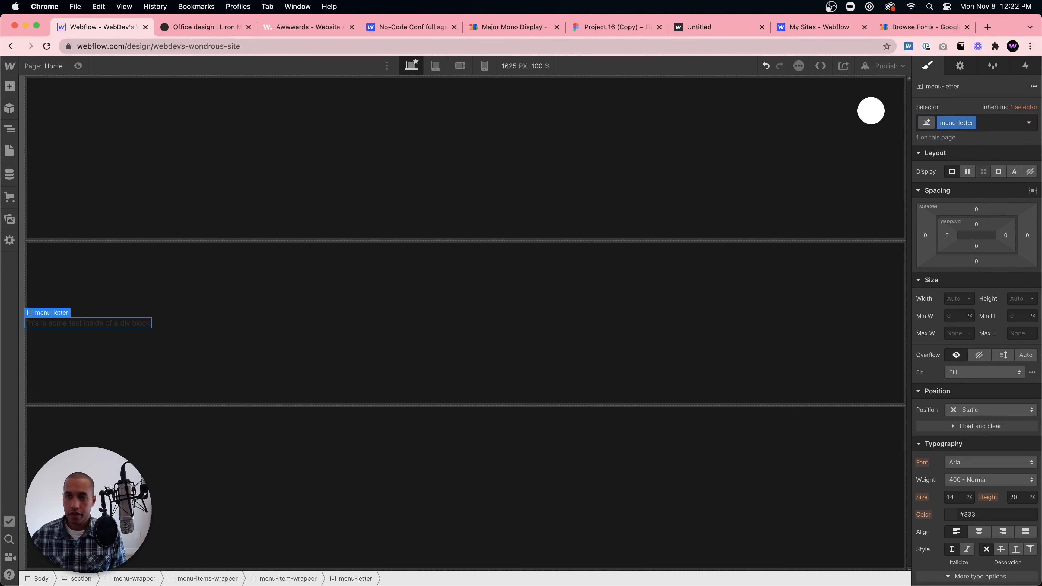
pyautogui.doubleClick(129, 327)
pyautogui.press('BackSpace')
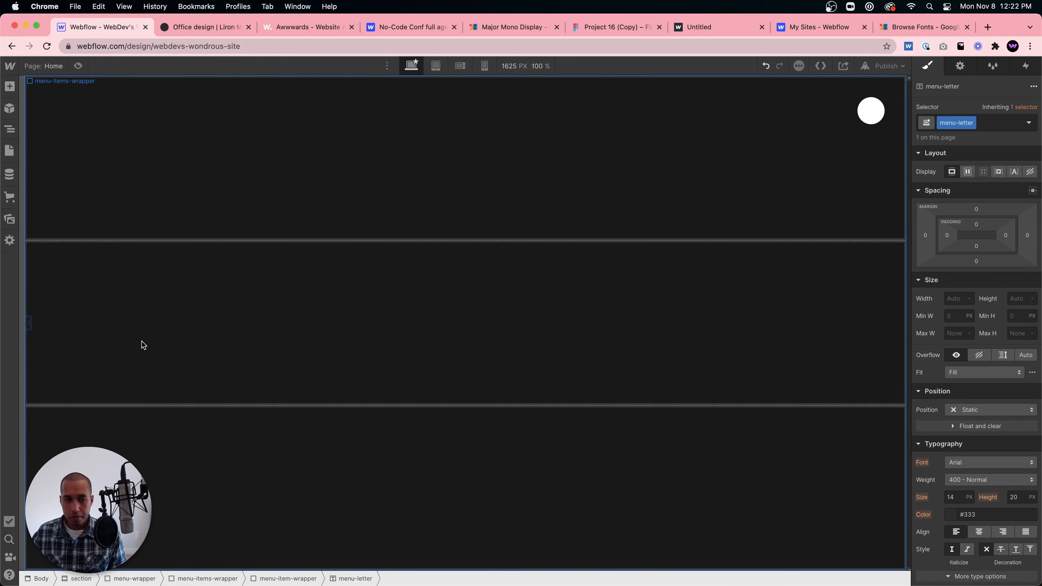
# Set the font of menu-letter to Major Mono Display.
pyautogui.click(28, 323)
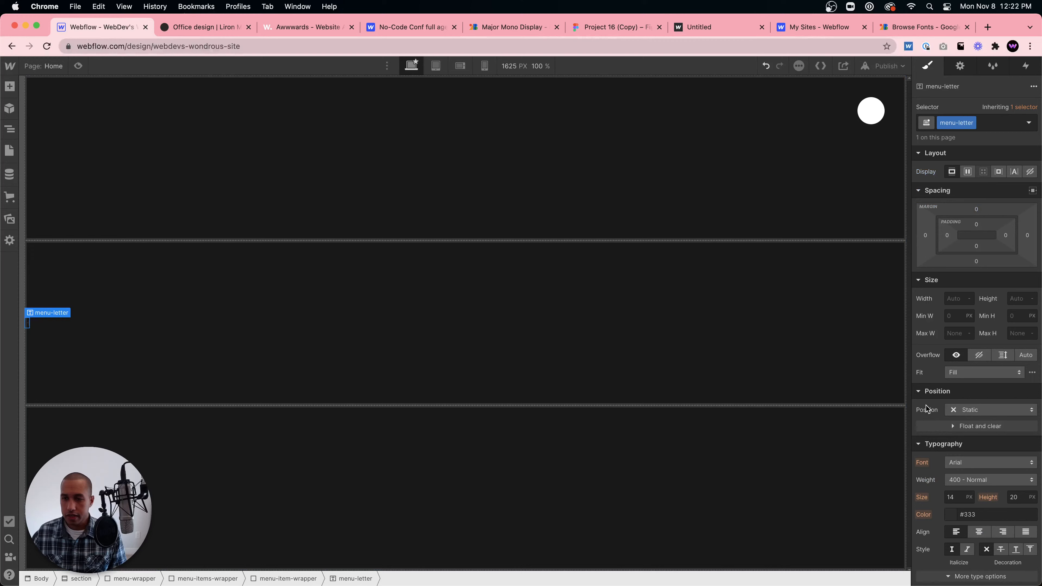
pyautogui.scroll(-1, 973, 380)
pyautogui.click(974, 378)
pyautogui.click(973, 373)
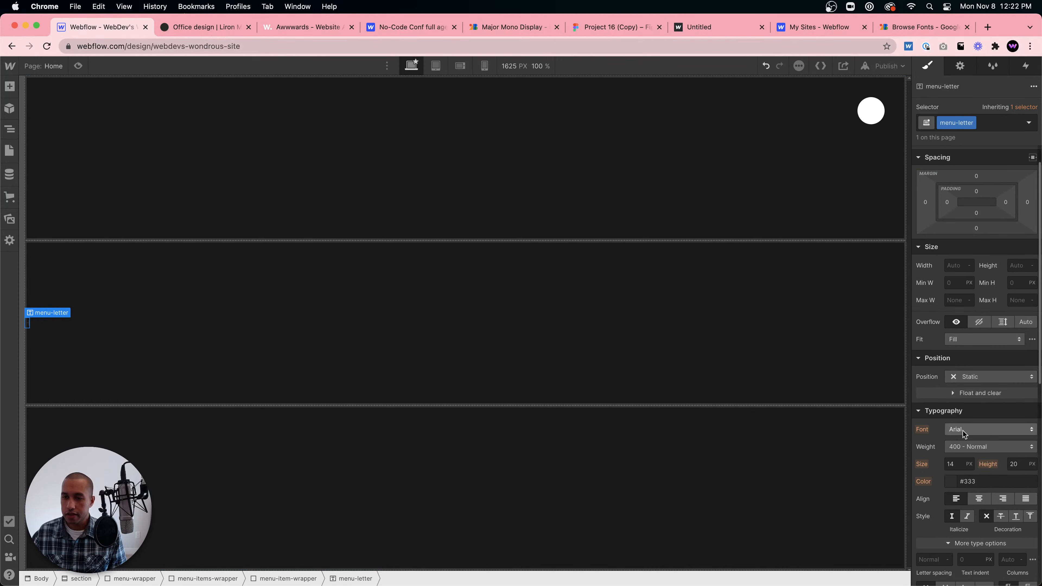
pyautogui.scroll(-2, 965, 430)
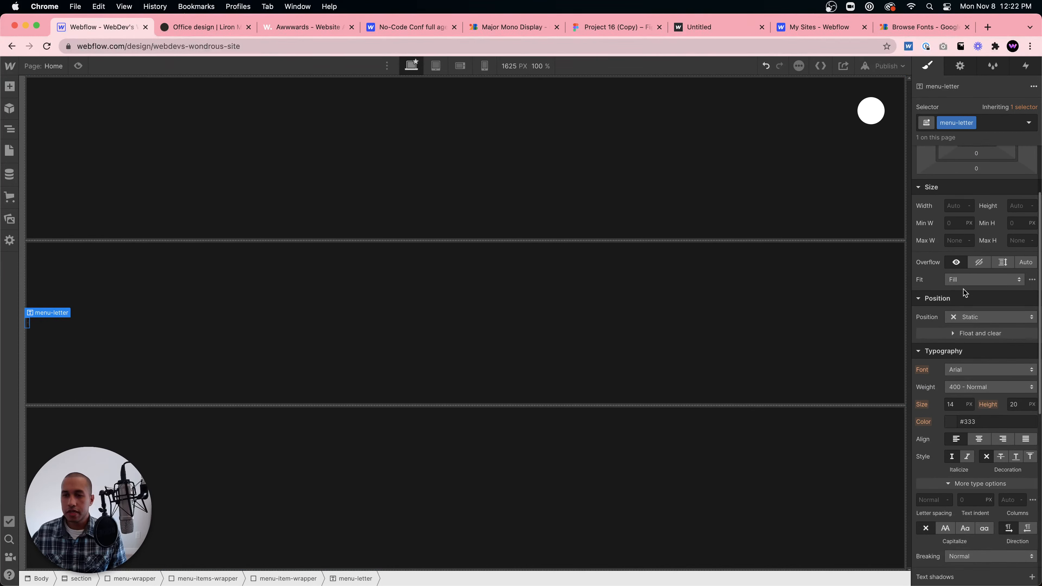
pyautogui.click(980, 369)
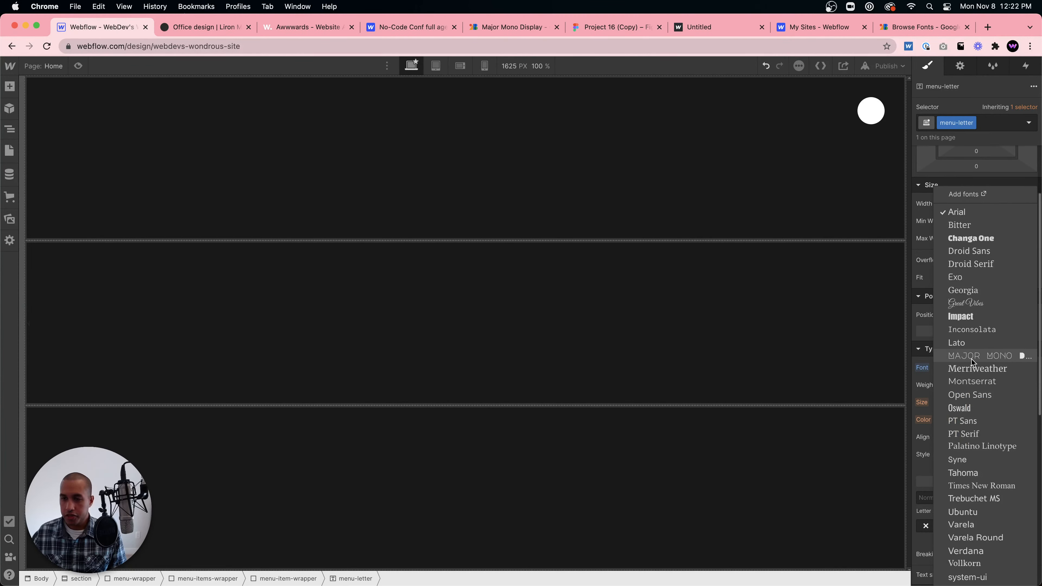
pyautogui.click(972, 357)
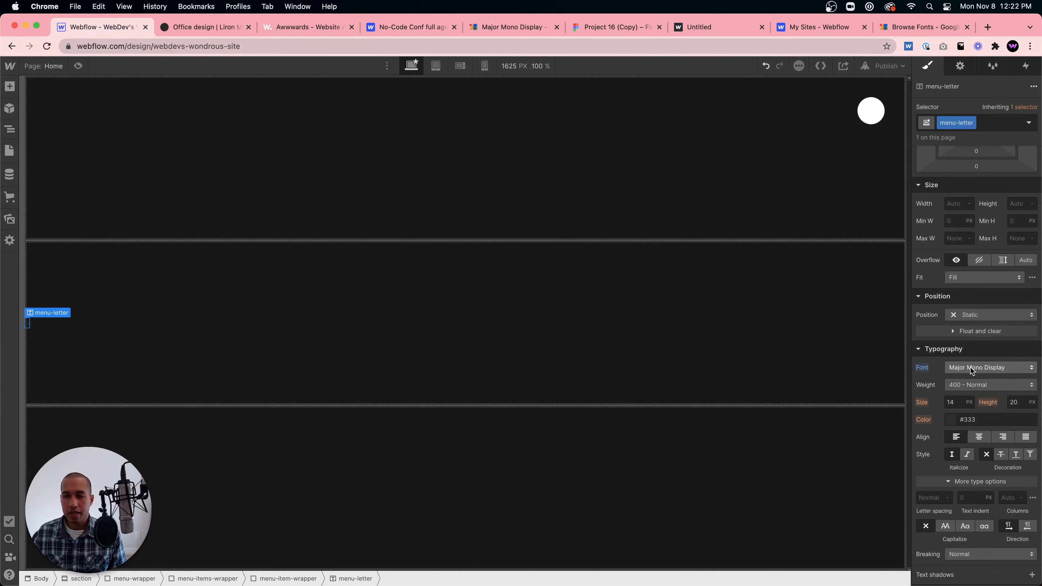
# Set the text color of menu-letter to white (#ffffff).
pyautogui.click(966, 416)
pyautogui.click(954, 420)
pyautogui.moveTo(939, 266); pyautogui.dragTo(893, 206)
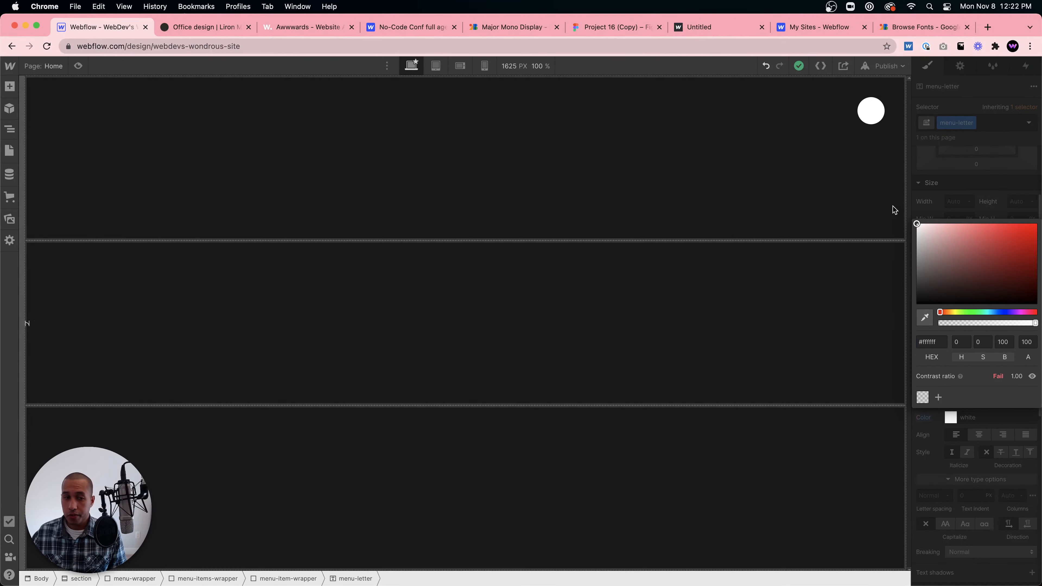
# Set the menu letter's font size to 120 px and its line height to 1.
pyautogui.click(944, 418)
pyautogui.click(959, 402)
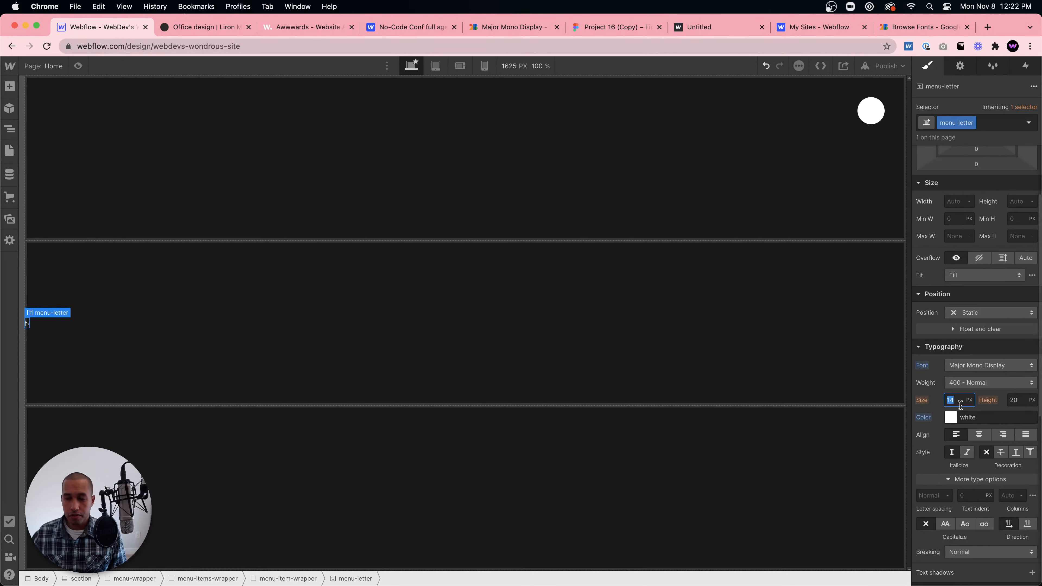
pyautogui.write('120')
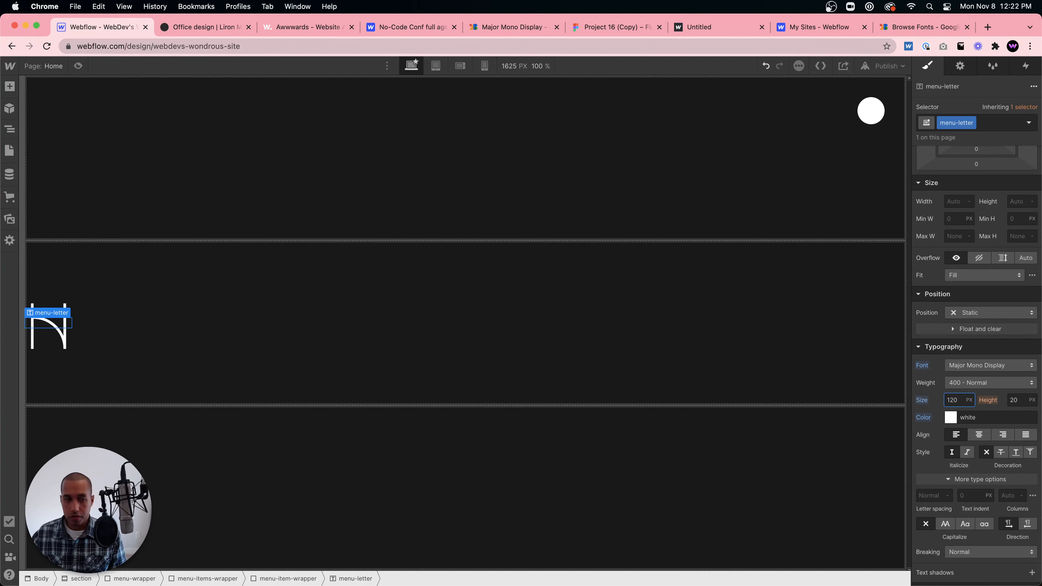
pyautogui.press('Tab')
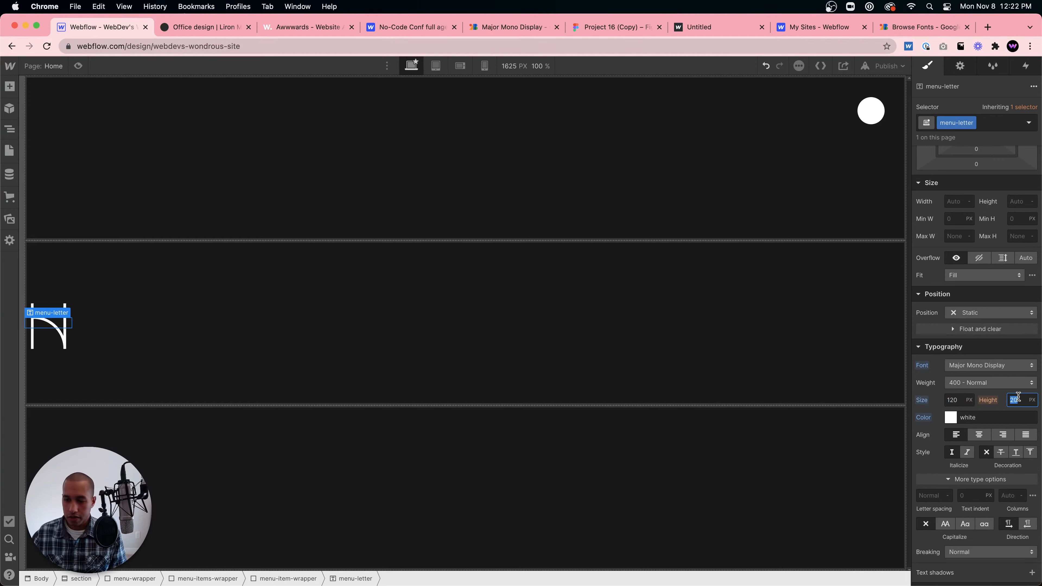
pyautogui.write('1')
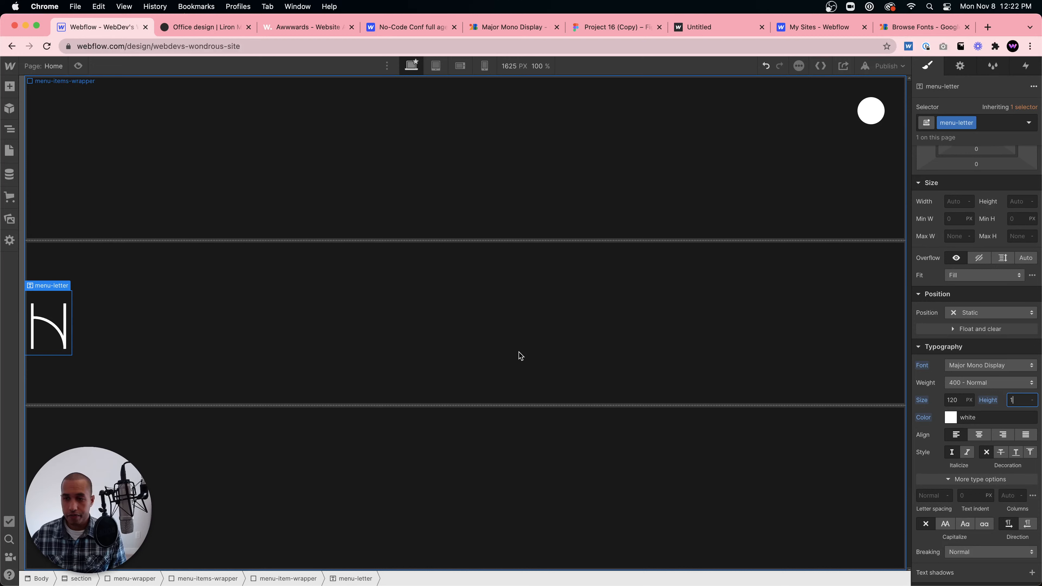
# Set the menu-item-wrapper around the letter to a flex layout.
pyautogui.click(49, 328)
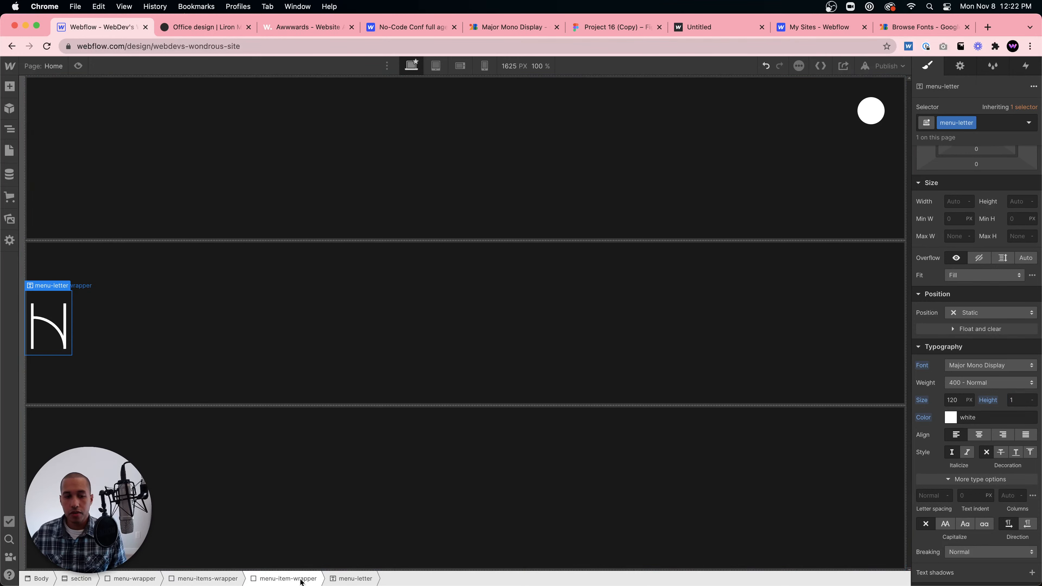
pyautogui.click(288, 578)
pyautogui.scroll(3, 1004, 271)
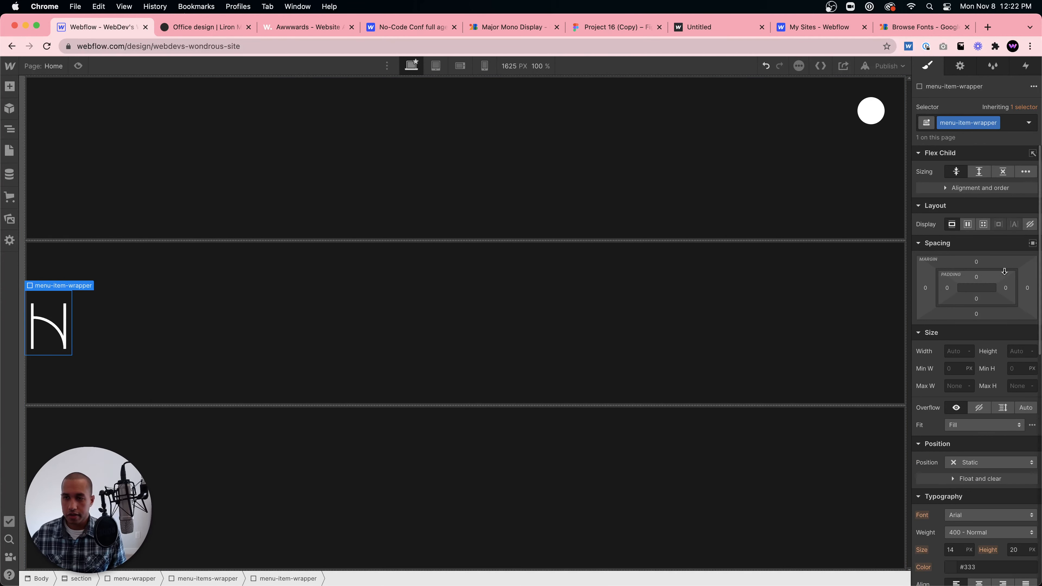
pyautogui.click(967, 224)
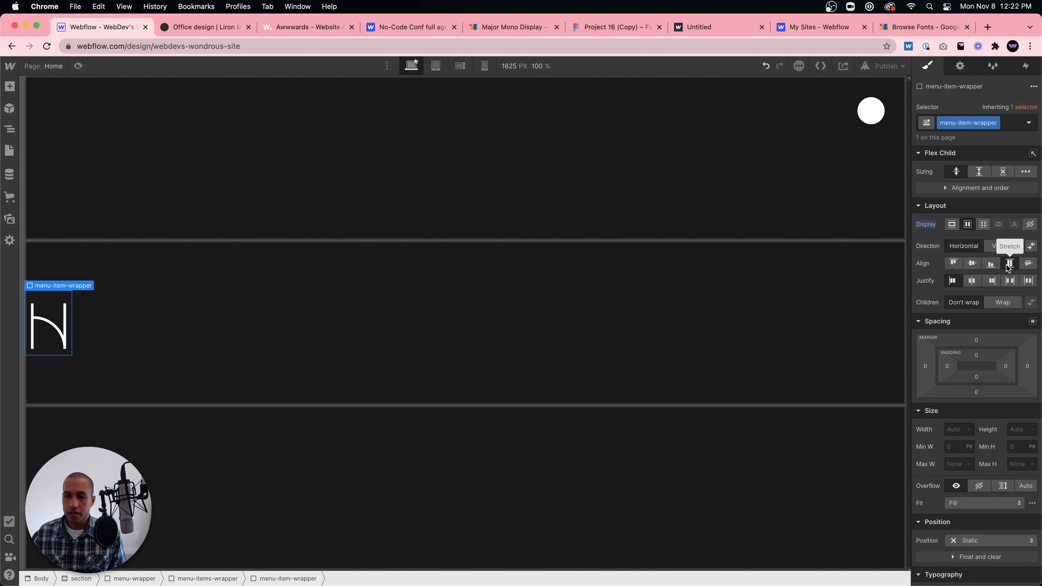
# Copy the menu letter and paste three copies beside it in the same wrapper.
pyautogui.click(43, 324)
pyautogui.press('super+c')
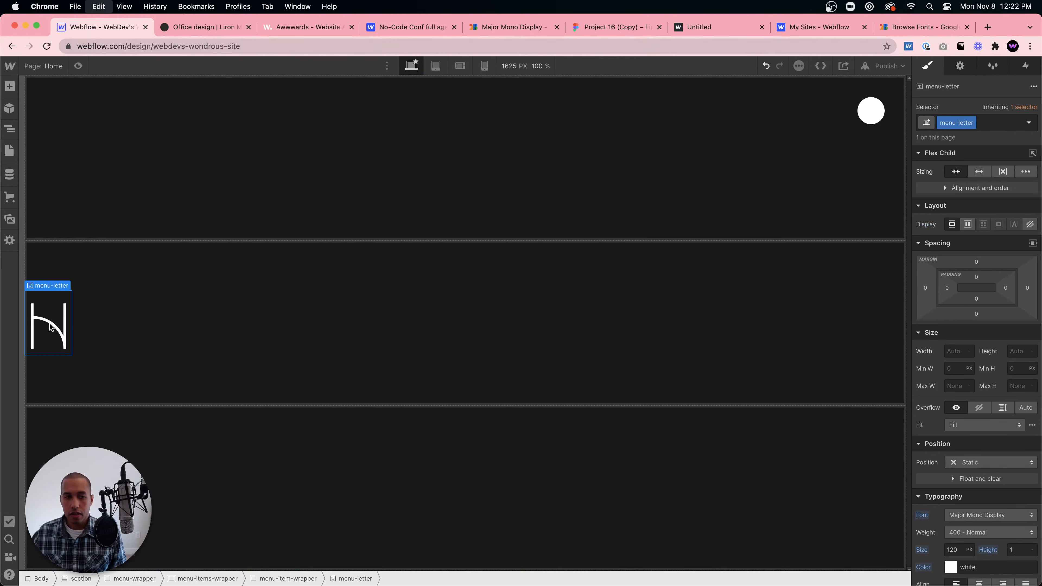
pyautogui.press('super+v')
pyautogui.press('super+v')
pyautogui.press('super+v')
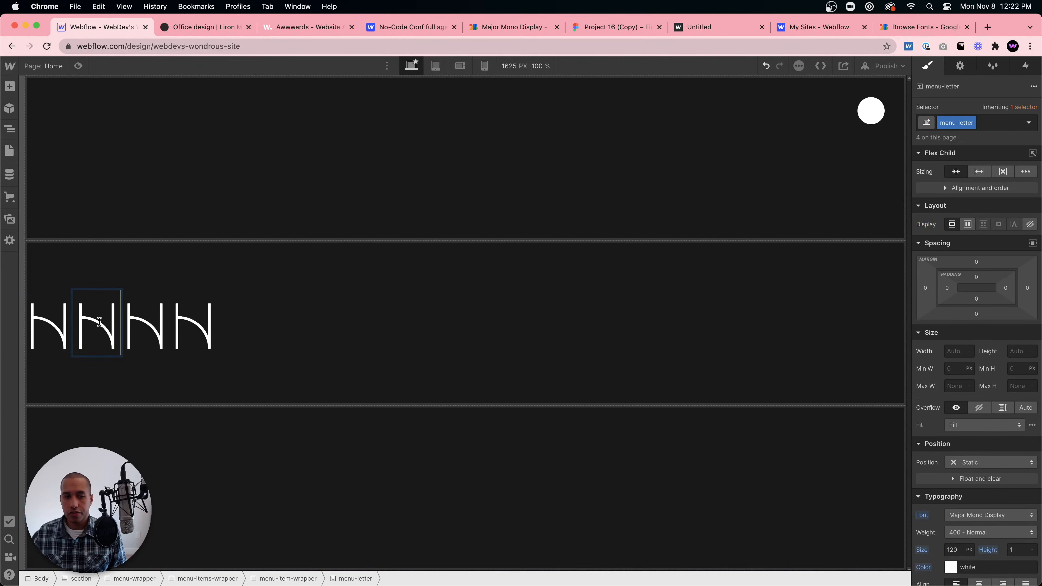
# Change the three copied letters to o, m and e so the row spells HOME.
pyautogui.doubleClick(99, 322)
pyautogui.write('o')
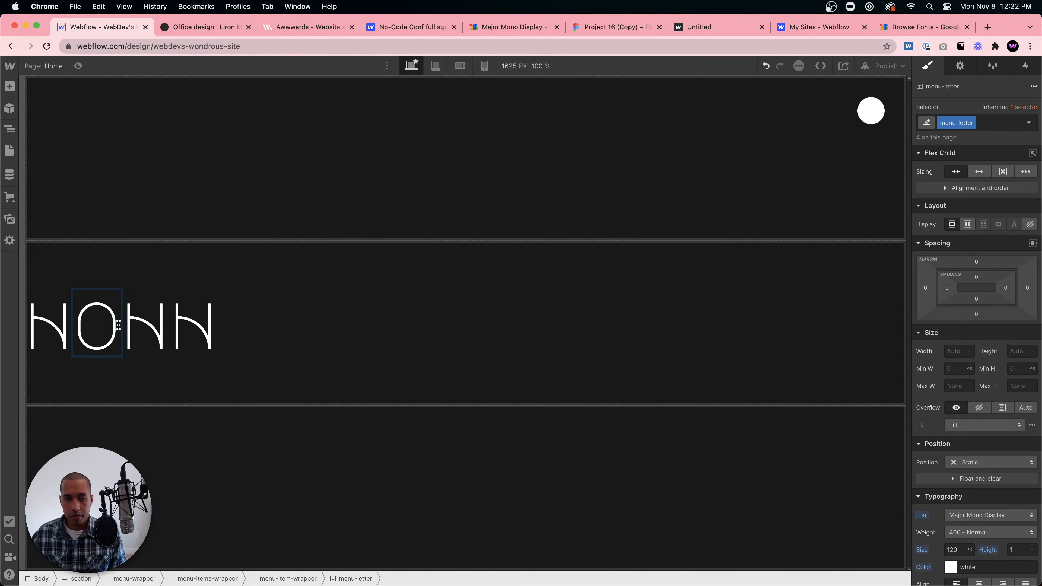
pyautogui.click(148, 322)
pyautogui.press('BackSpace')
pyautogui.write('me')
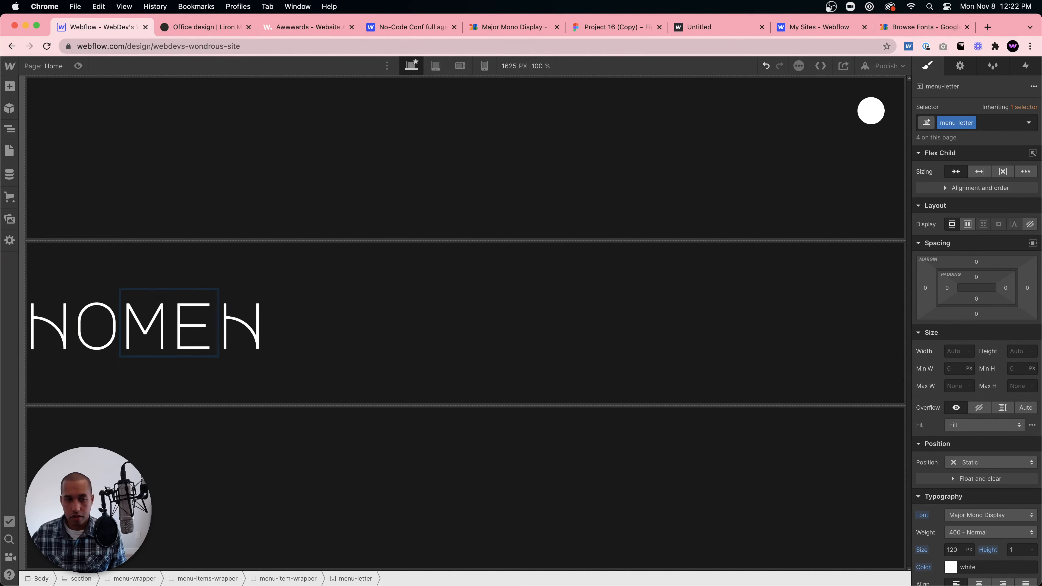
pyautogui.press('BackSpace')
pyautogui.doubleClick(200, 322)
pyautogui.write('E')
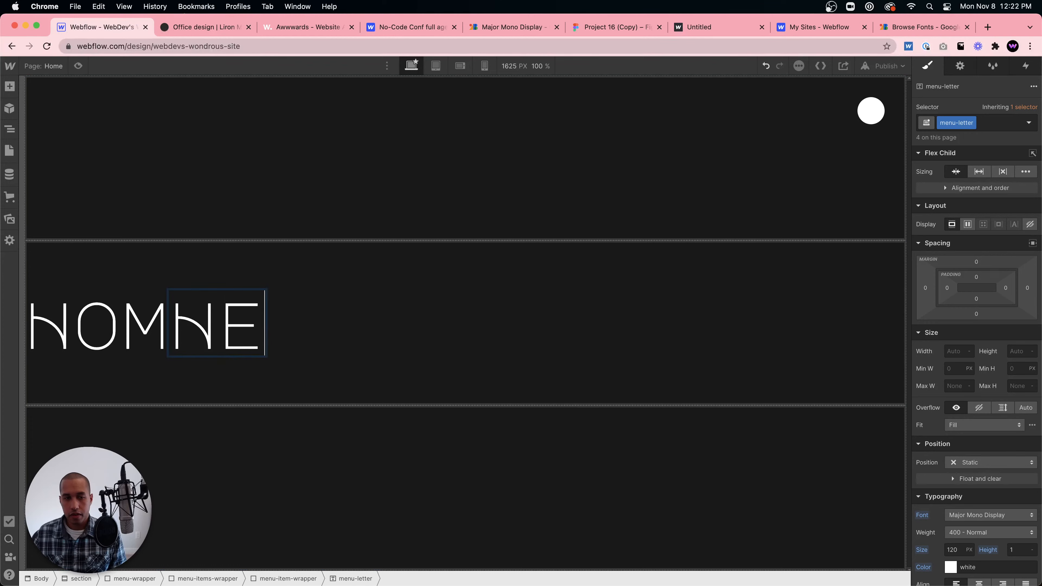
pyautogui.moveTo(169, 320); pyautogui.dragTo(196, 320)
pyautogui.press('BackSpace')
pyautogui.press('Escape')
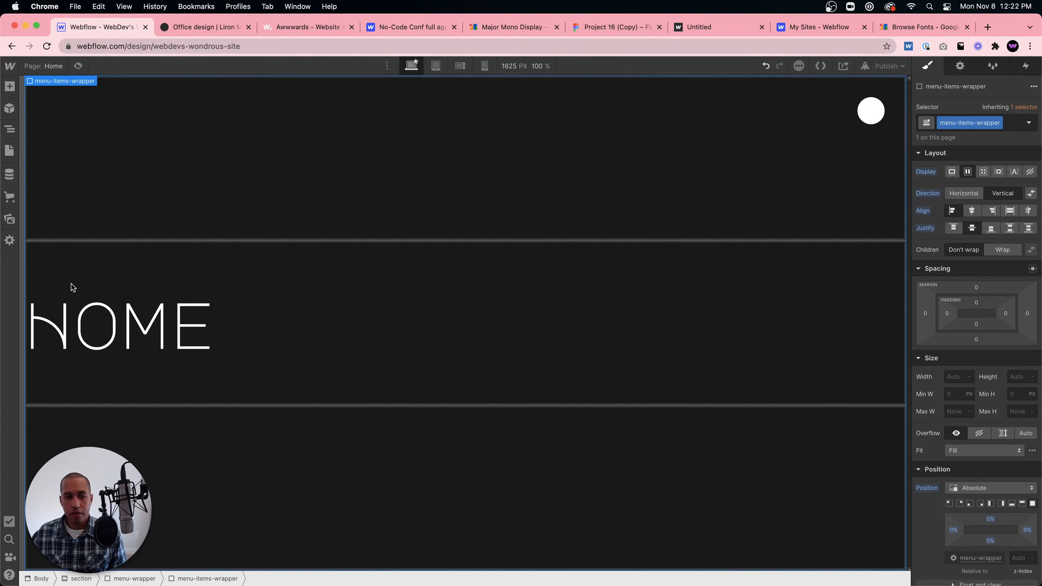
# Add 60 px of left padding to the menu-items-wrapper.
pyautogui.click(91, 353)
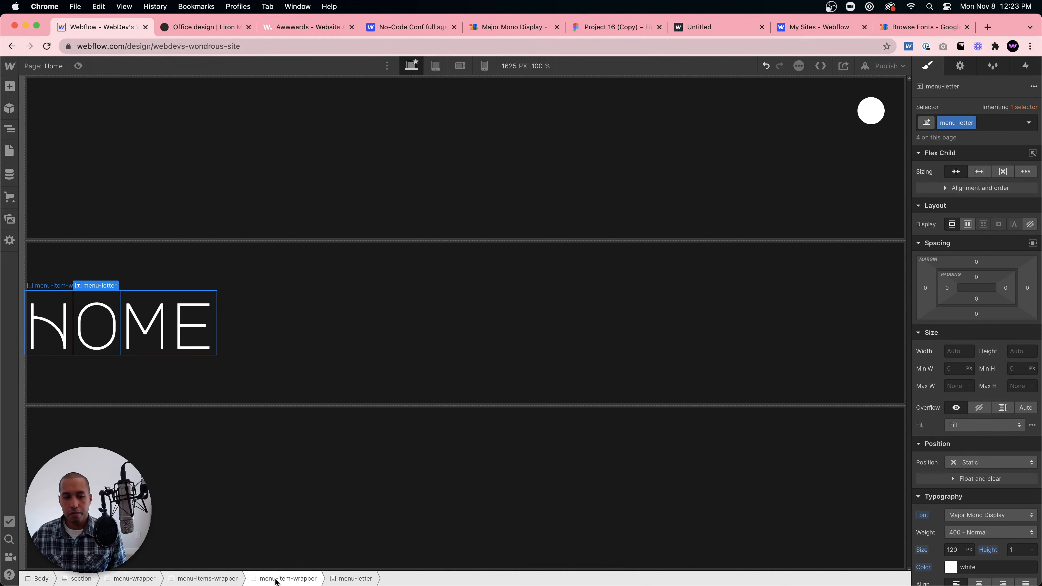
pyautogui.click(212, 580)
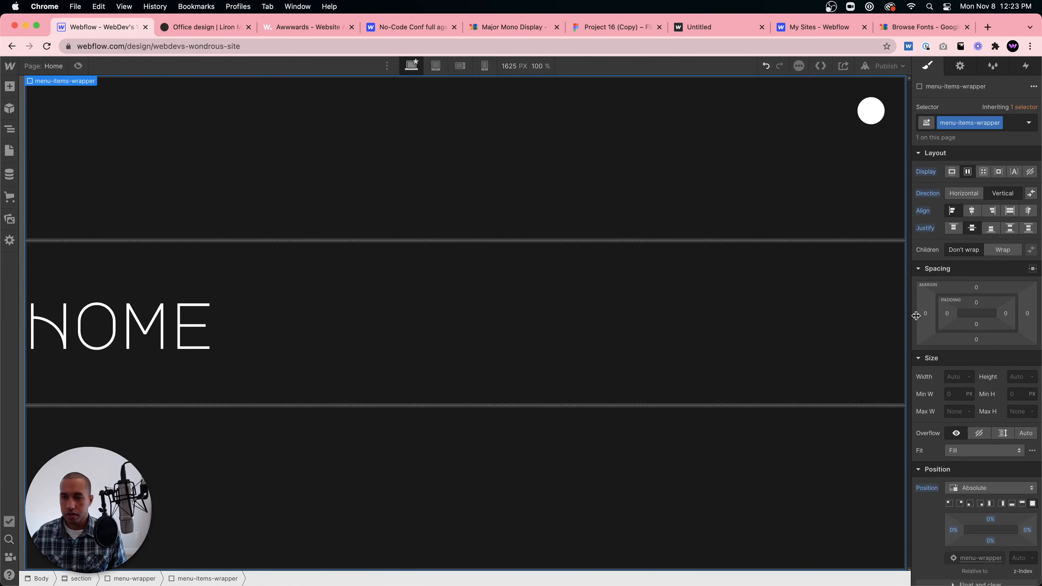
pyautogui.moveTo(947, 313); pyautogui.dragTo(979, 310)
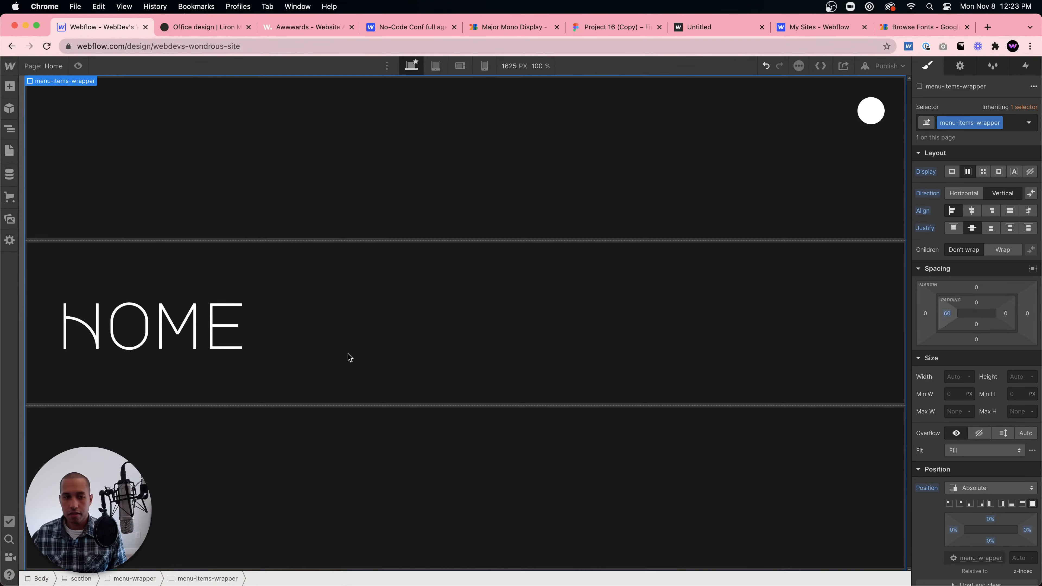
# Duplicate the HOME menu-item-wrapper three times to make four menu rows.
pyautogui.click(175, 318)
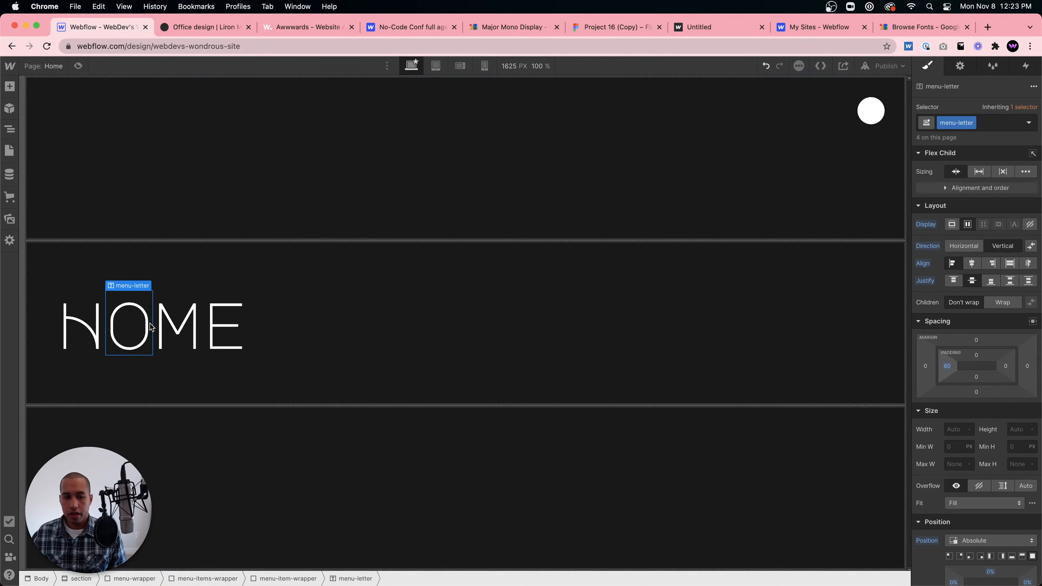
pyautogui.click(219, 581)
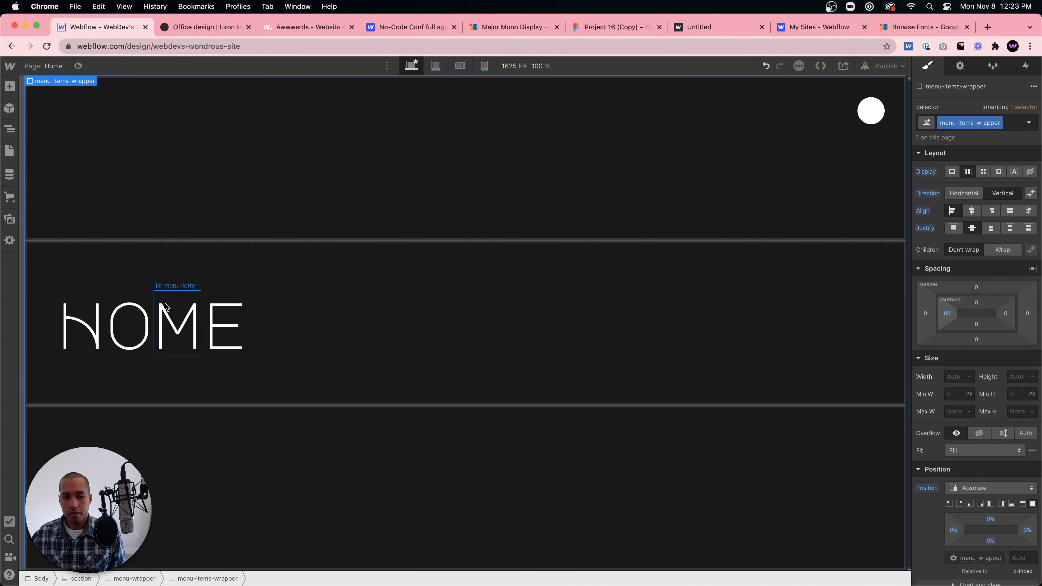
pyautogui.click(178, 325)
pyautogui.click(288, 580)
pyautogui.press('super+d')
pyautogui.press('super+d')
pyautogui.press('super+d')
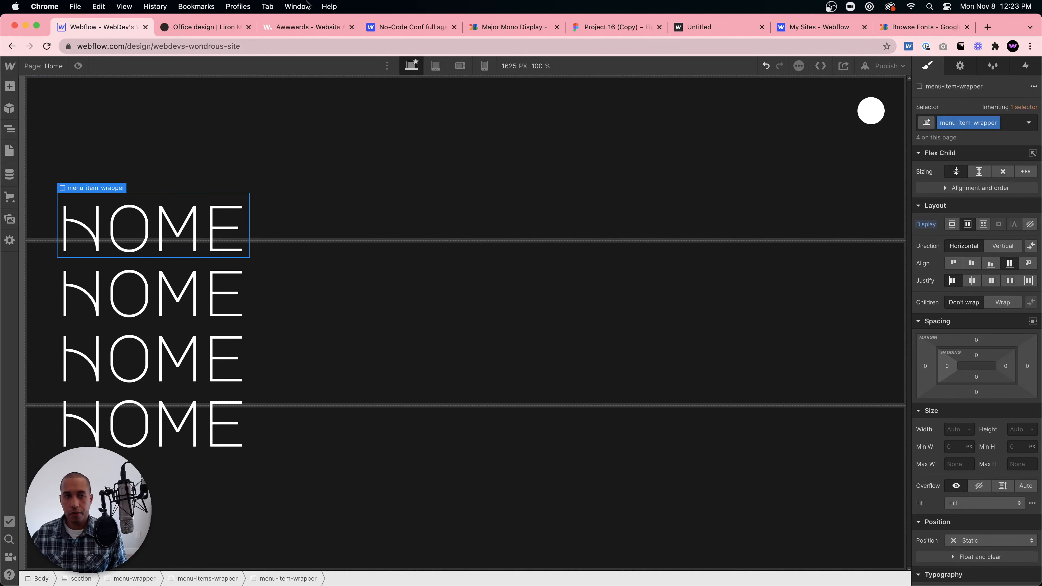
# Check the Office design reference site and replace the first letter of the second menu row with p.
pyautogui.click(201, 27)
pyautogui.click(132, 28)
pyautogui.click(98, 300)
pyautogui.doubleClick(98, 300)
pyautogui.doubleClick(99, 300)
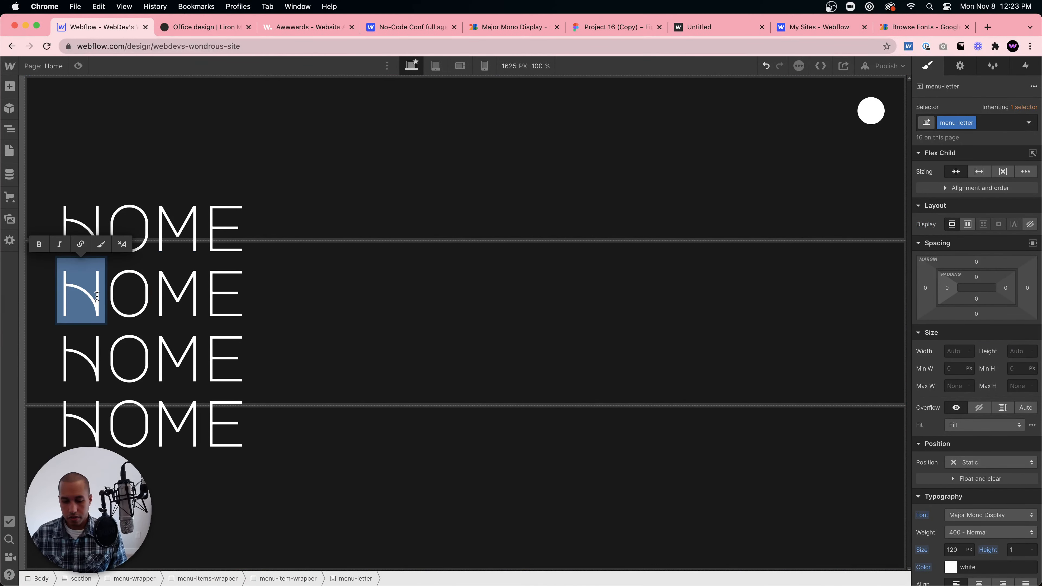
pyautogui.write('P')
pyautogui.press('BackSpace')
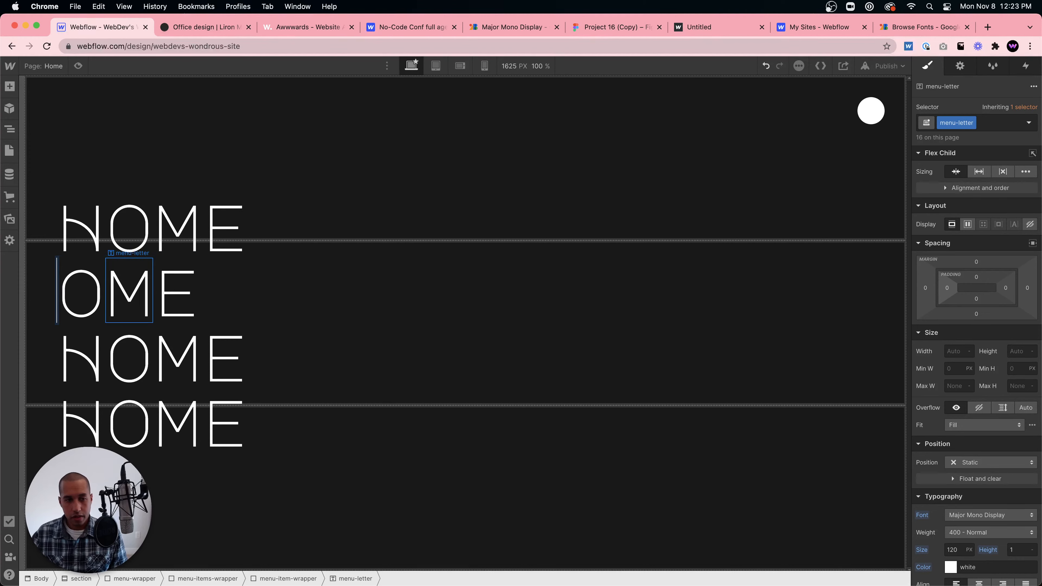
pyautogui.write('p')
# Change the remaining three letters of the second menu row to r, o and j.
pyautogui.doubleClick(137, 302)
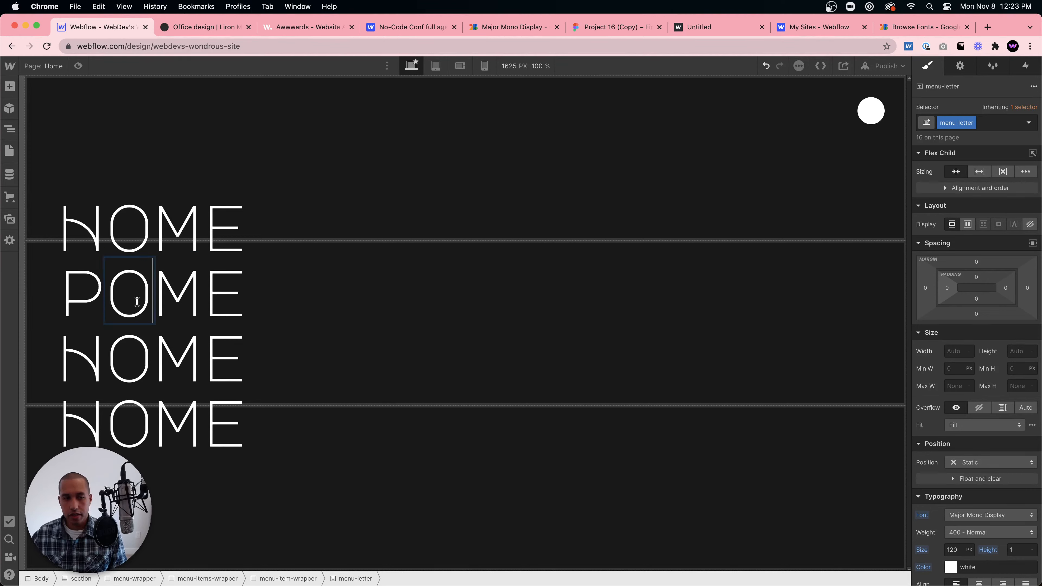
pyautogui.doubleClick(136, 302)
pyautogui.write('r')
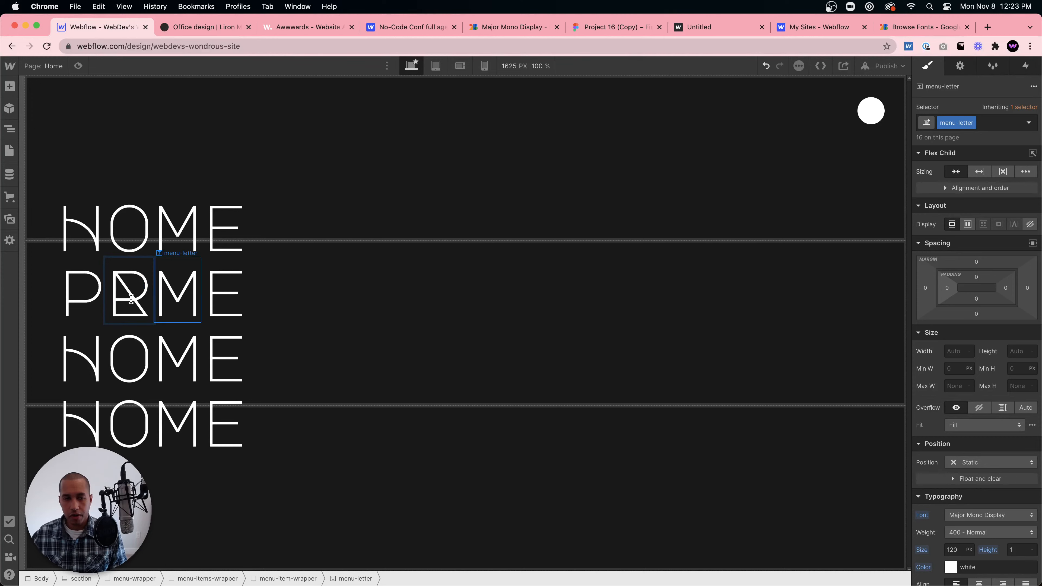
pyautogui.doubleClick(138, 300)
pyautogui.doubleClick(176, 296)
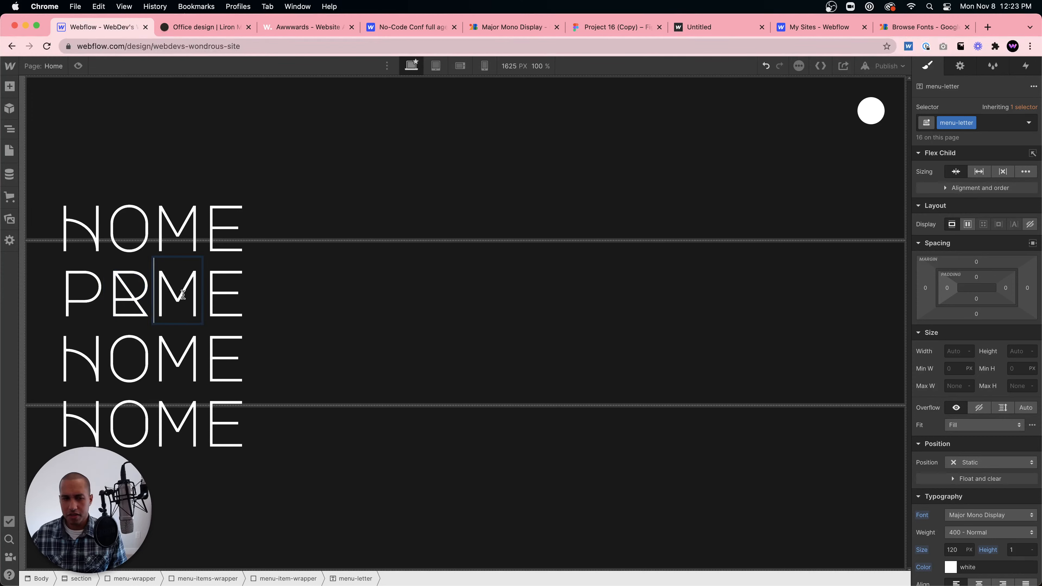
pyautogui.doubleClick(190, 295)
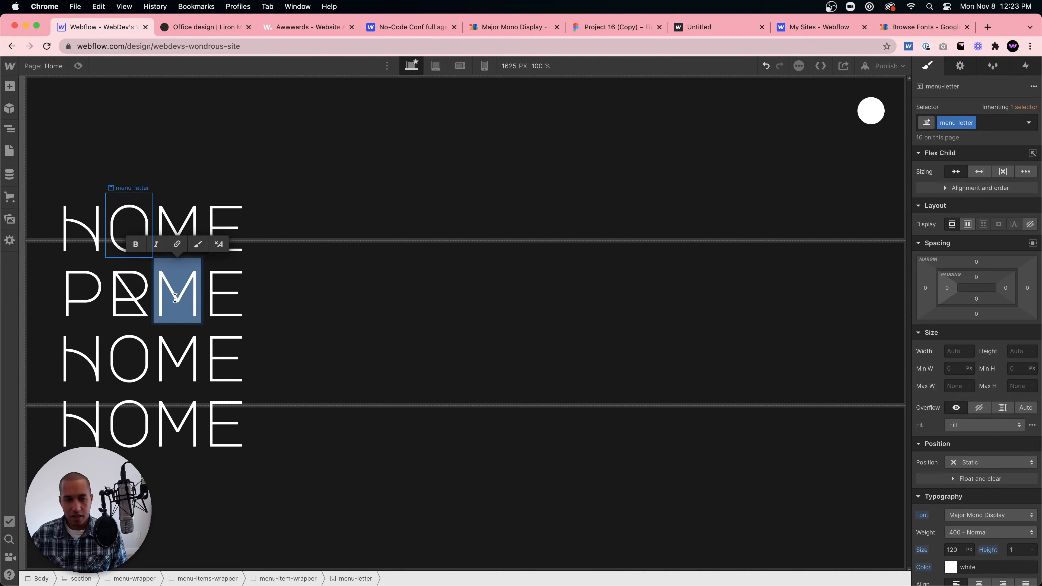
pyautogui.write('o')
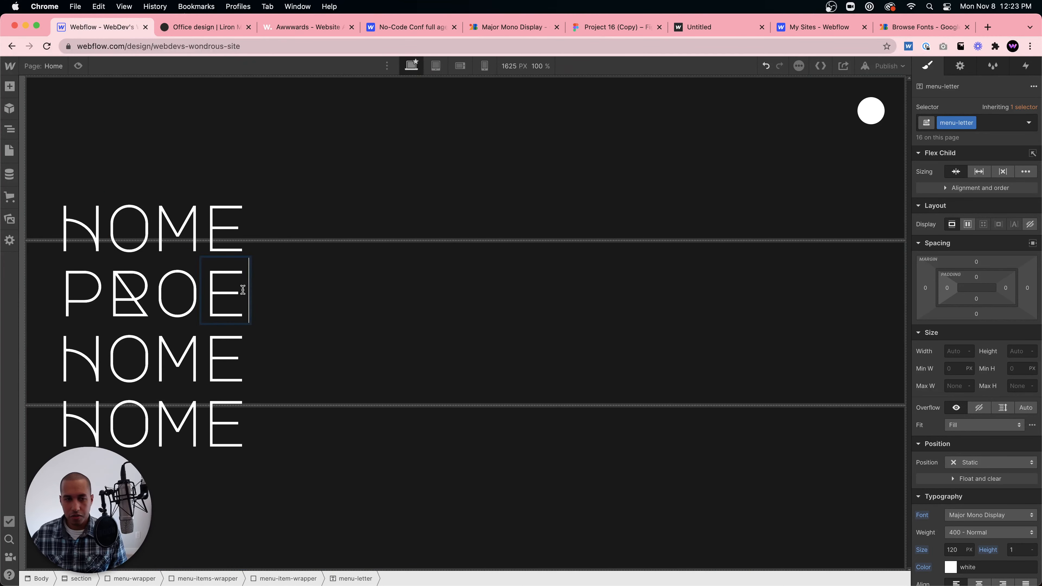
pyautogui.doubleClick(213, 289)
pyautogui.write('j')
pyautogui.press('Escape')
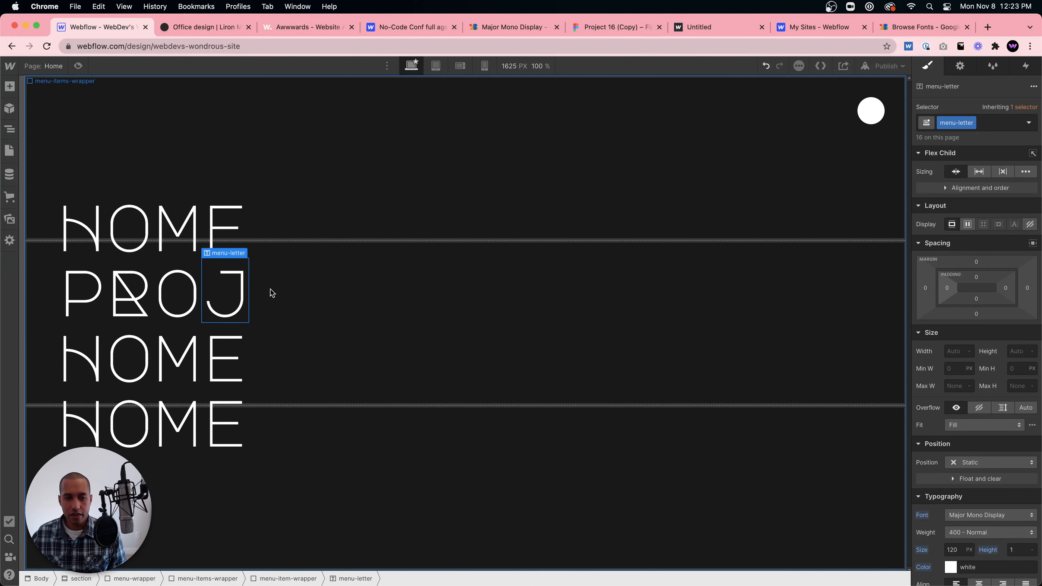
# Paste four more copies of the letter at the end of the second menu row.
pyautogui.press('super+v')
pyautogui.press('super+v')
pyautogui.press('super+v')
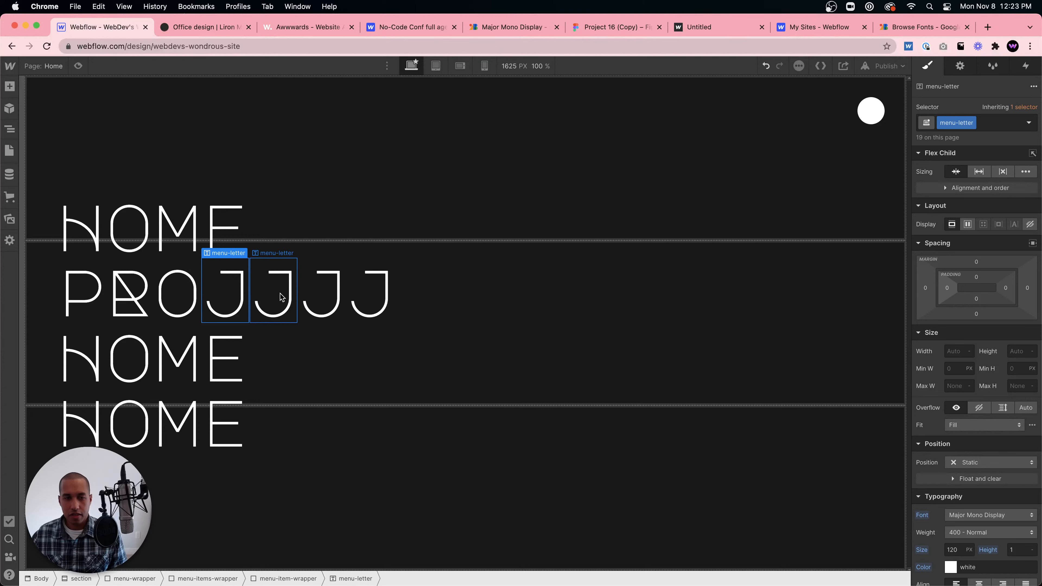
pyautogui.press('super+v')
# Replace the first two pasted letters in the second menu row with e and c.
pyautogui.doubleClick(279, 296)
pyautogui.write('e')
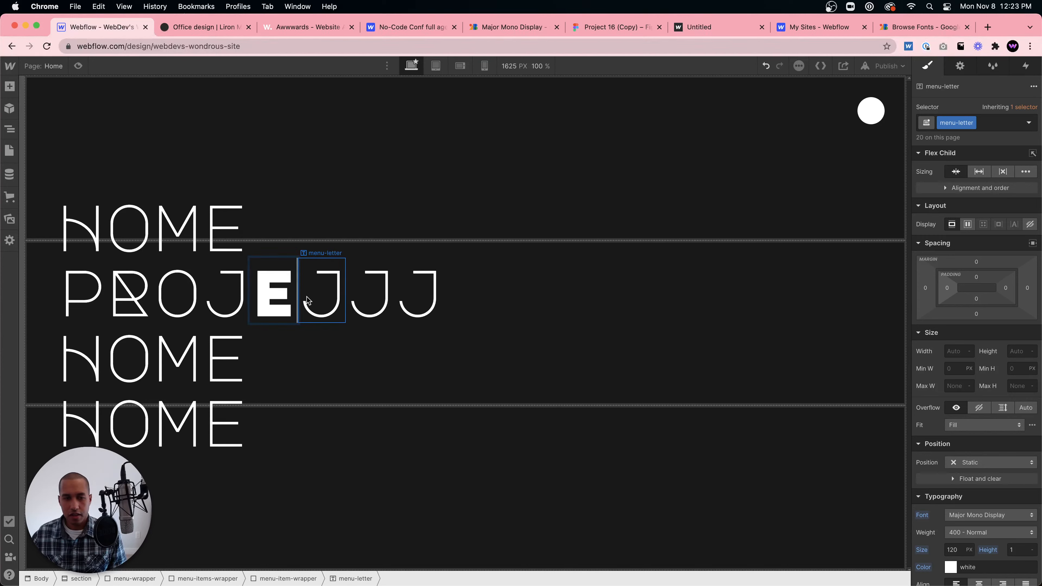
pyautogui.click(271, 297)
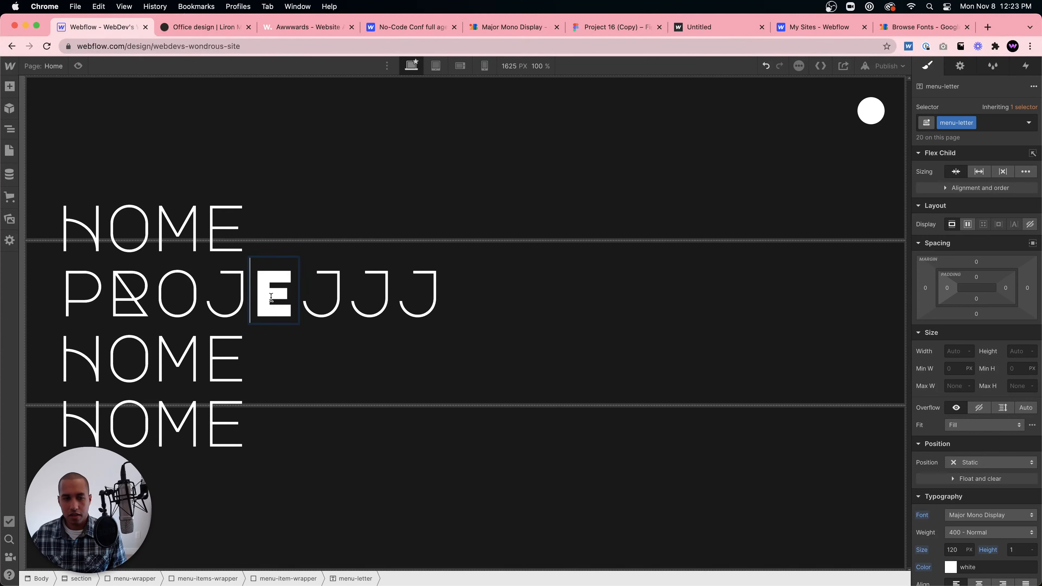
pyautogui.doubleClick(325, 302)
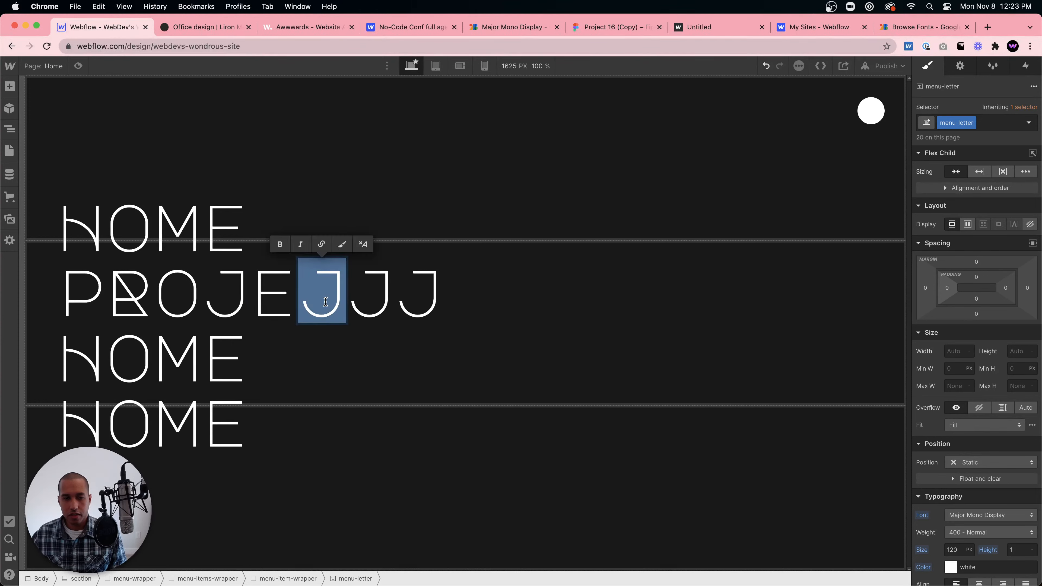
pyautogui.write('c')
# Replace the last two pasted letters with t and s so the second menu row spells PROJECTS.
pyautogui.doubleClick(366, 297)
pyautogui.write('t')
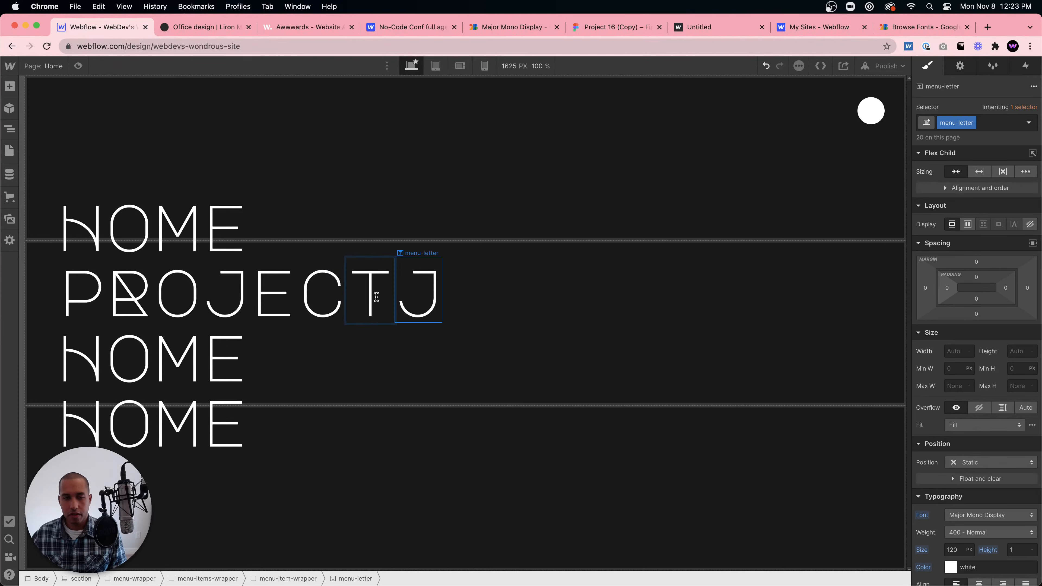
pyautogui.doubleClick(376, 297)
pyautogui.write('T')
pyautogui.click(364, 300)
pyautogui.doubleClick(363, 290)
pyautogui.write('t')
pyautogui.doubleClick(421, 301)
pyautogui.write('S')
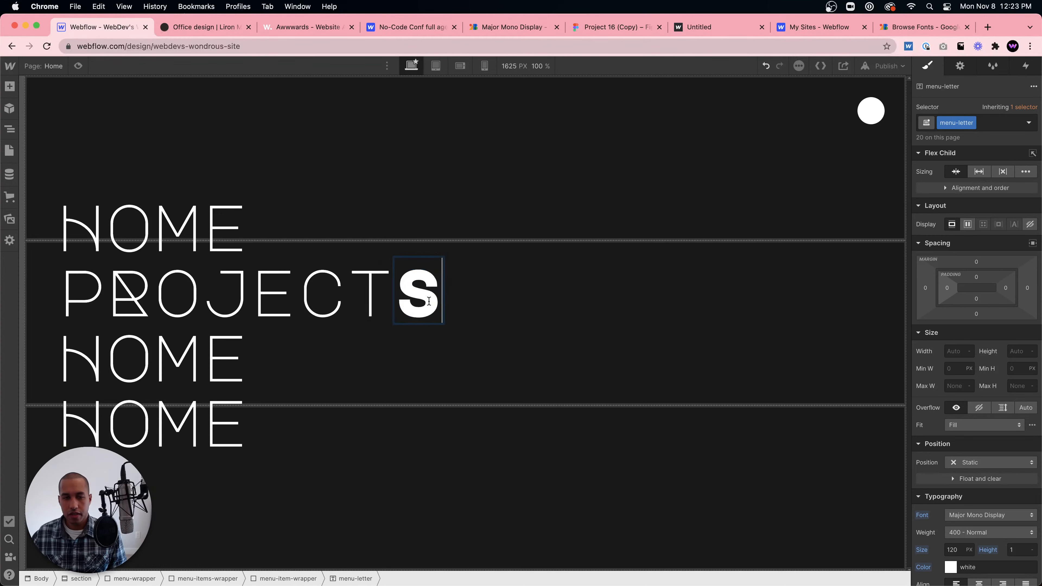
pyautogui.doubleClick(401, 295)
pyautogui.write('s')
pyautogui.click(472, 326)
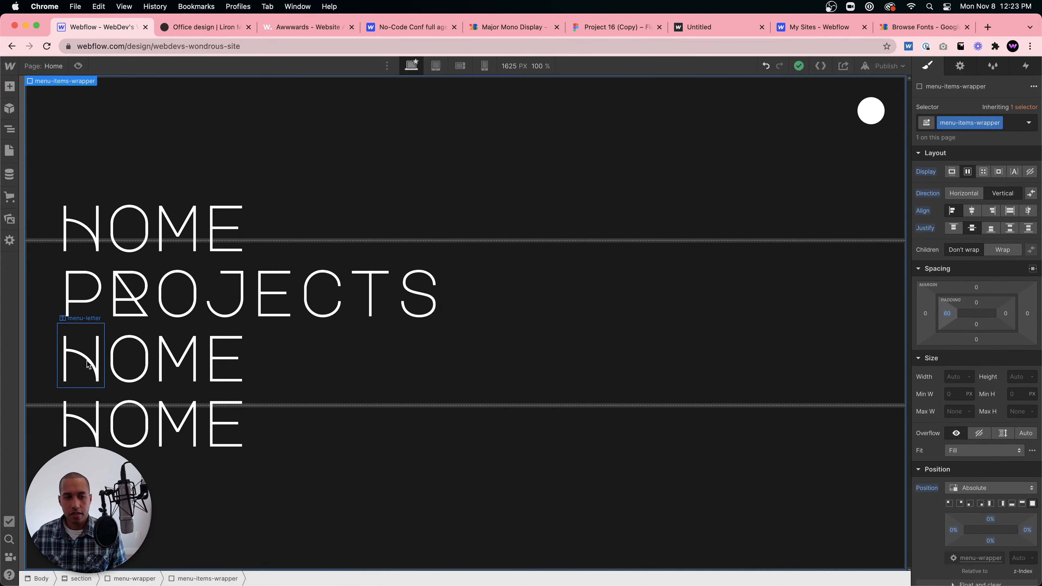
# Select the first letter of the third menu row and check the Office design reference site for its wording.
pyautogui.click(87, 363)
pyautogui.click(205, 27)
pyautogui.click(115, 28)
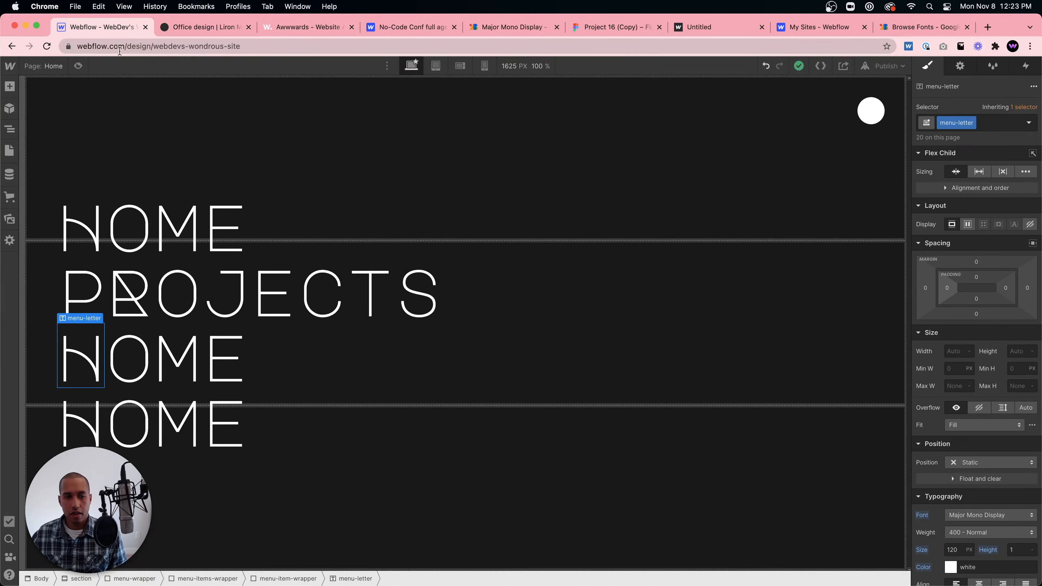
# Replace the first two letters of the third menu row with A and b.
pyautogui.doubleClick(85, 357)
pyautogui.doubleClick(82, 357)
pyautogui.write('A')
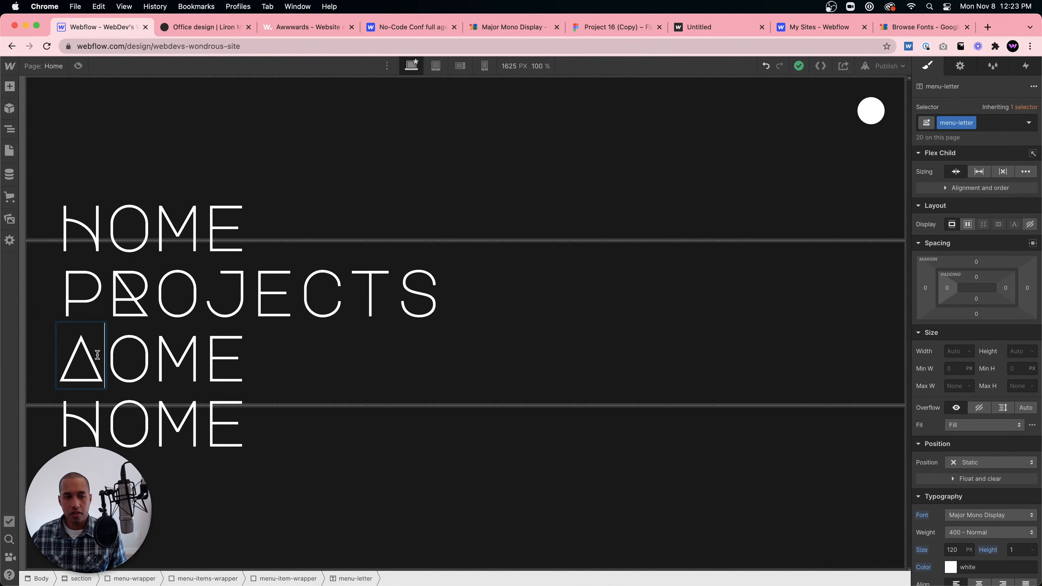
pyautogui.doubleClick(131, 373)
pyautogui.doubleClick(137, 365)
pyautogui.write('B')
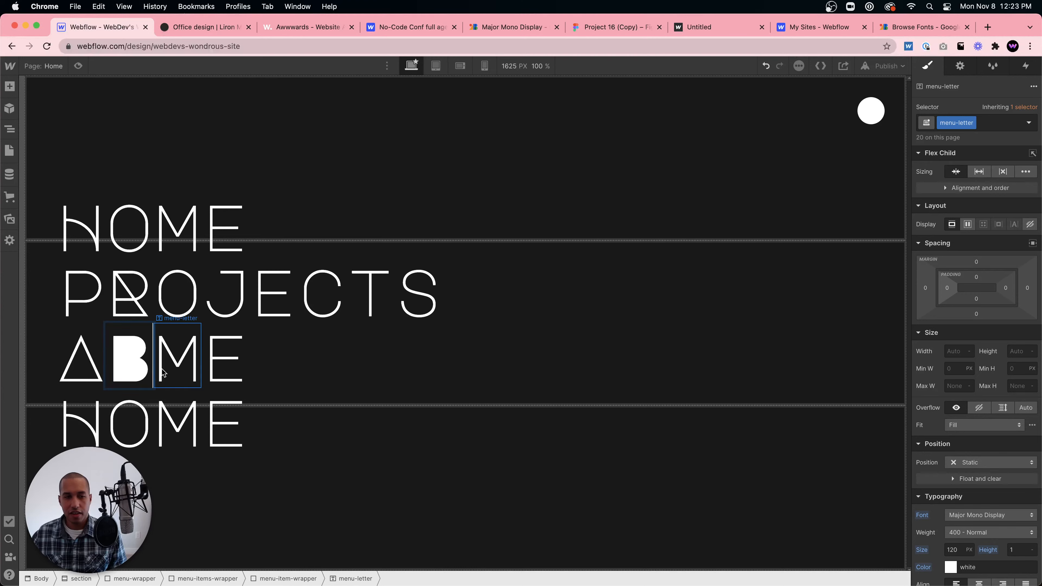
pyautogui.doubleClick(132, 357)
pyautogui.write('b')
# Replace the third and fourth letters of the third menu row with o and u.
pyautogui.doubleClick(184, 362)
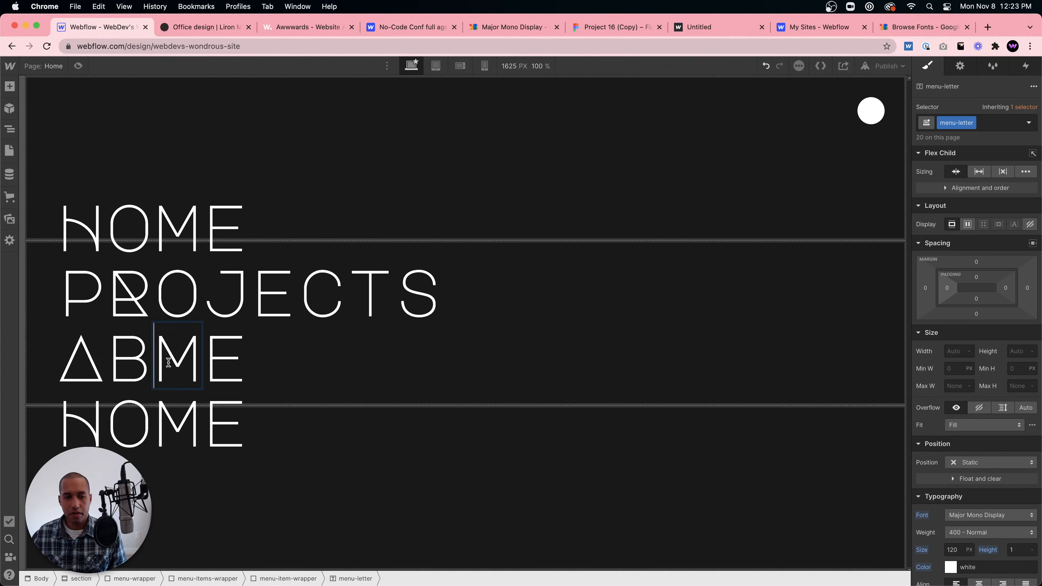
pyautogui.doubleClick(184, 362)
pyautogui.write('o')
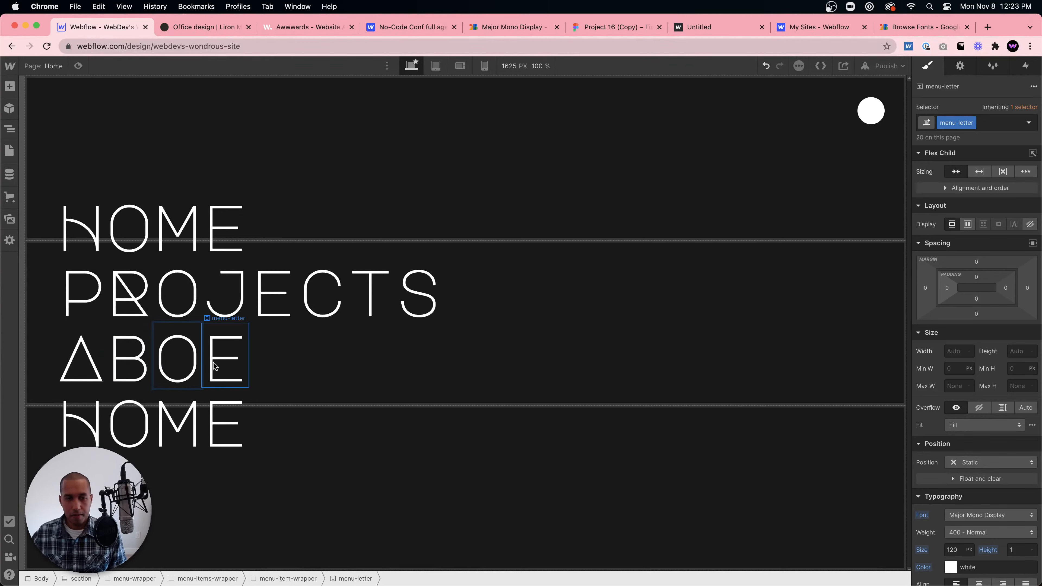
pyautogui.press('Escape')
pyautogui.doubleClick(244, 372)
pyautogui.doubleClick(243, 372)
pyautogui.write('U')
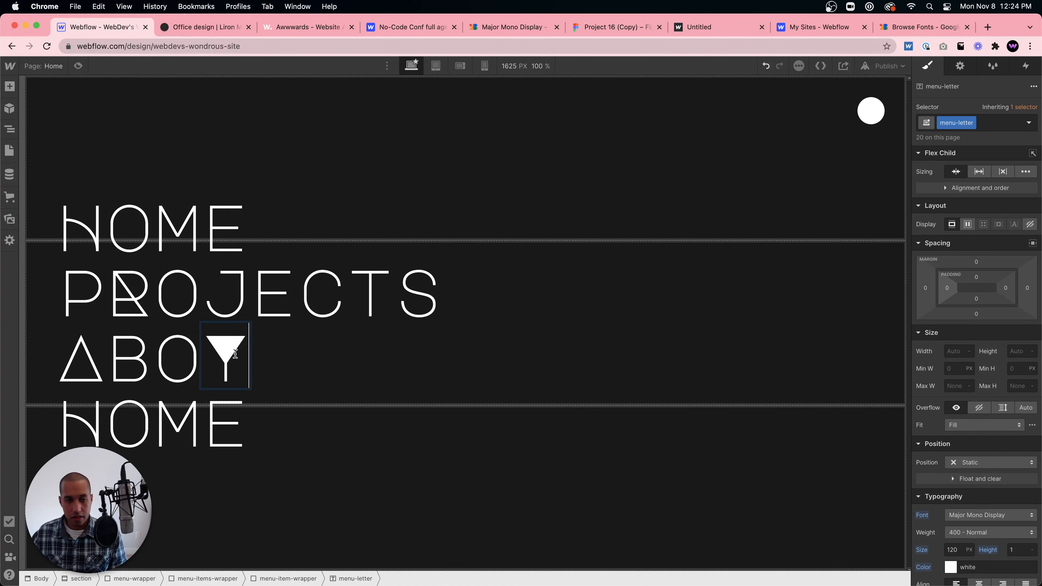
pyautogui.press('BackSpace')
pyautogui.write('U')
pyautogui.press('BackSpace')
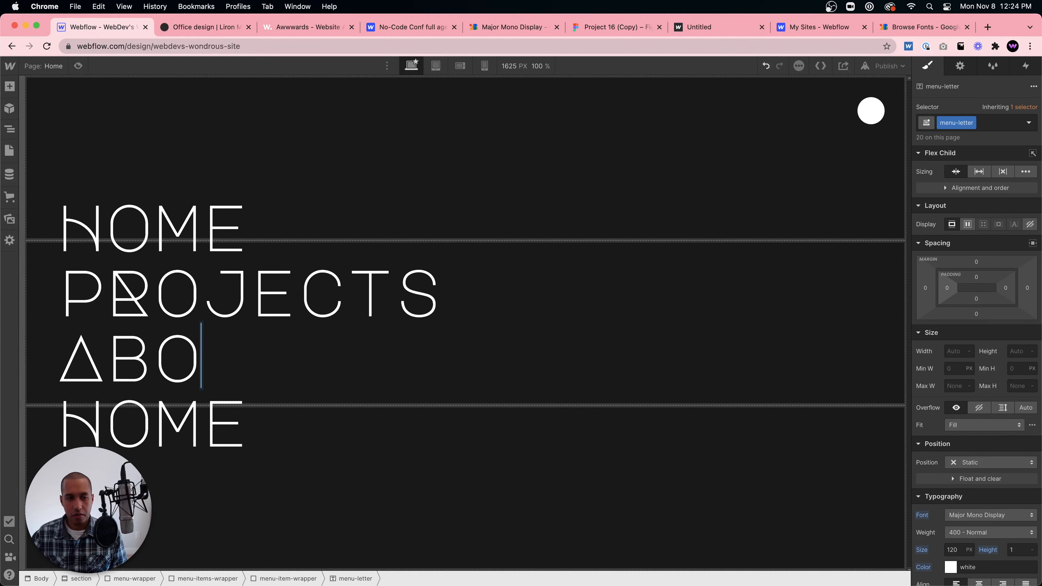
pyautogui.write('u')
# Duplicate the last letter of the third menu row and change the copy to T so the row spells ABOUT.
pyautogui.click(241, 353)
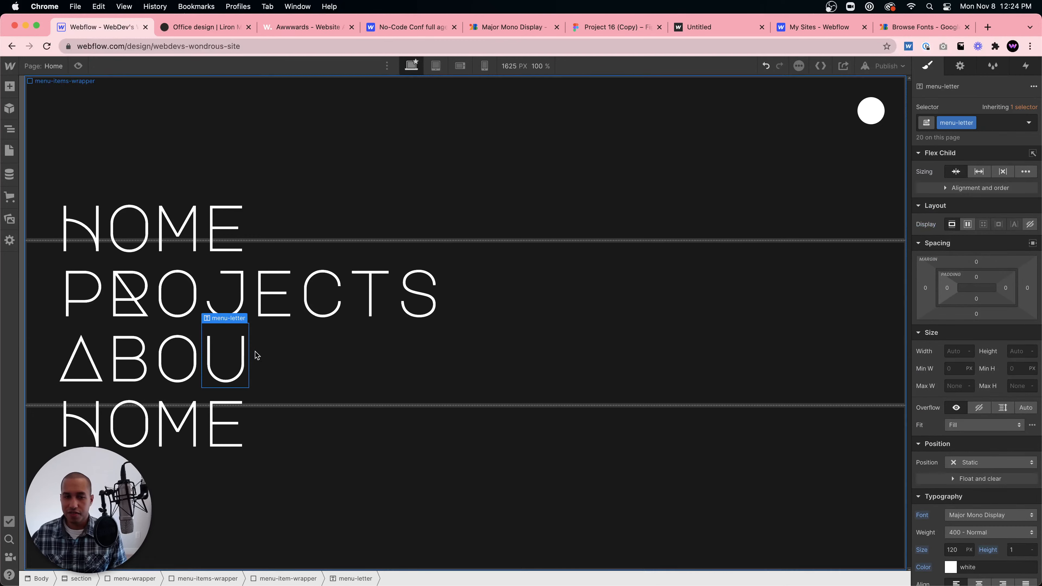
pyautogui.press('super+d')
pyautogui.click(275, 361)
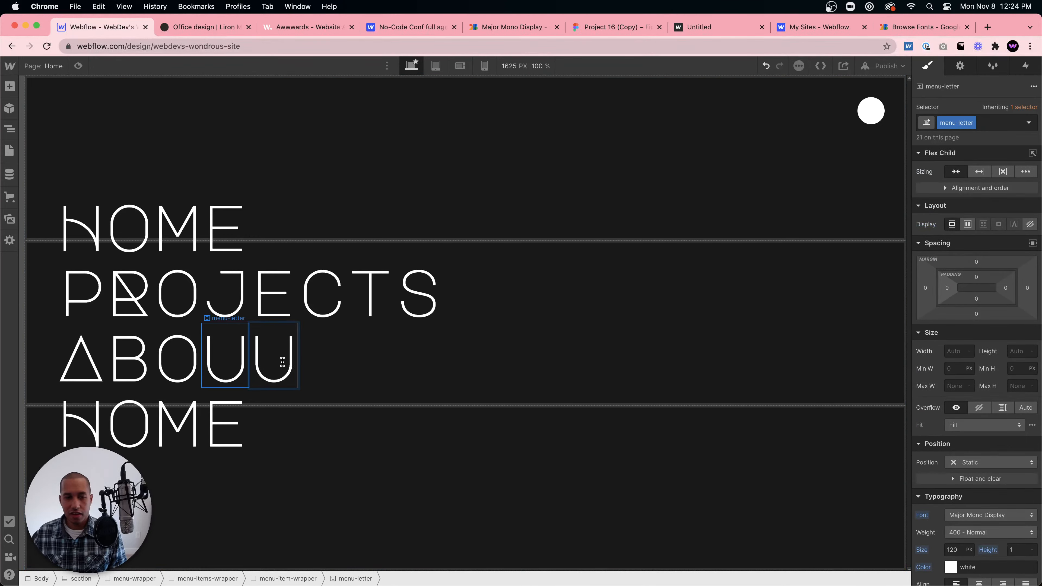
pyautogui.doubleClick(283, 363)
pyautogui.write('T')
pyautogui.press('BackSpace')
pyautogui.write('T')
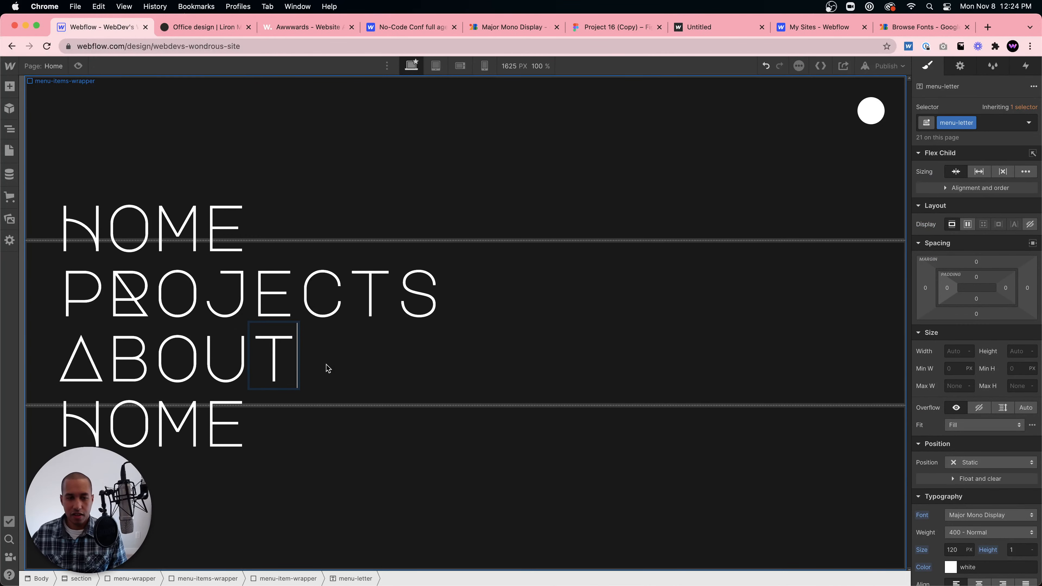
pyautogui.click(327, 367)
# Replace the first two letters of the fourth menu row with c and o.
pyautogui.doubleClick(90, 407)
pyautogui.doubleClick(91, 407)
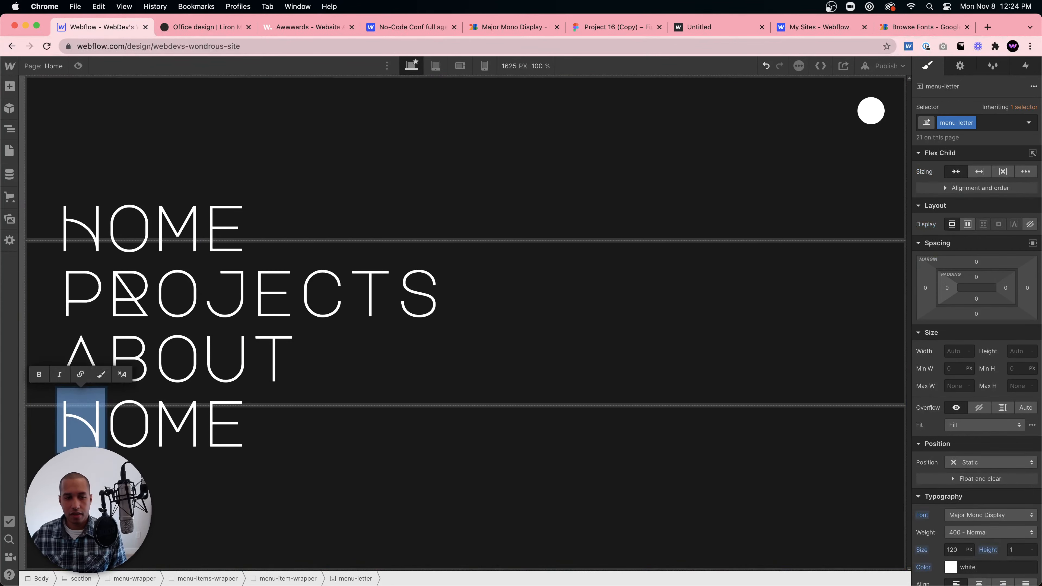
pyautogui.write('C')
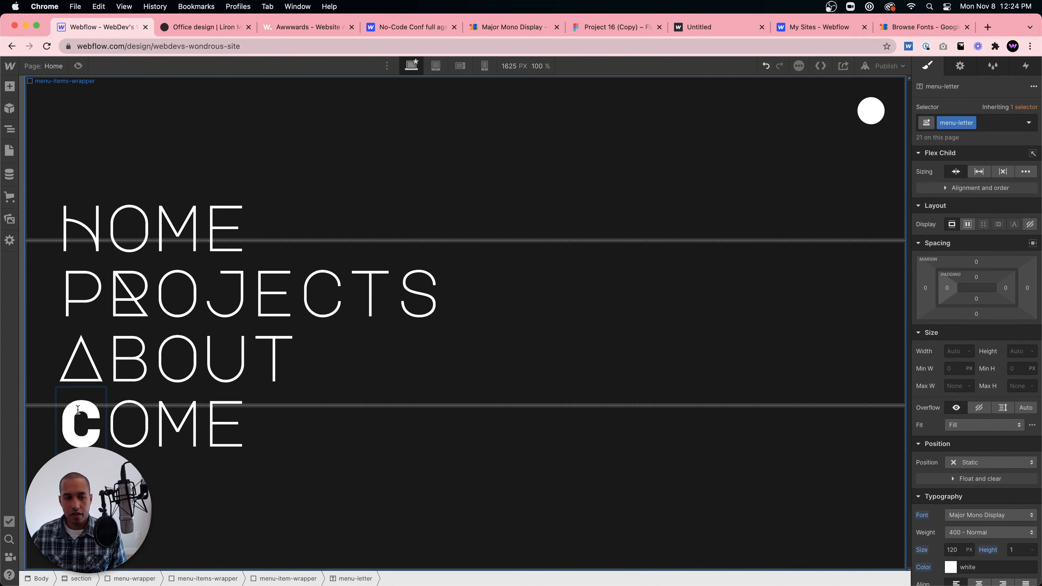
pyautogui.click(129, 426)
pyautogui.doubleClick(129, 426)
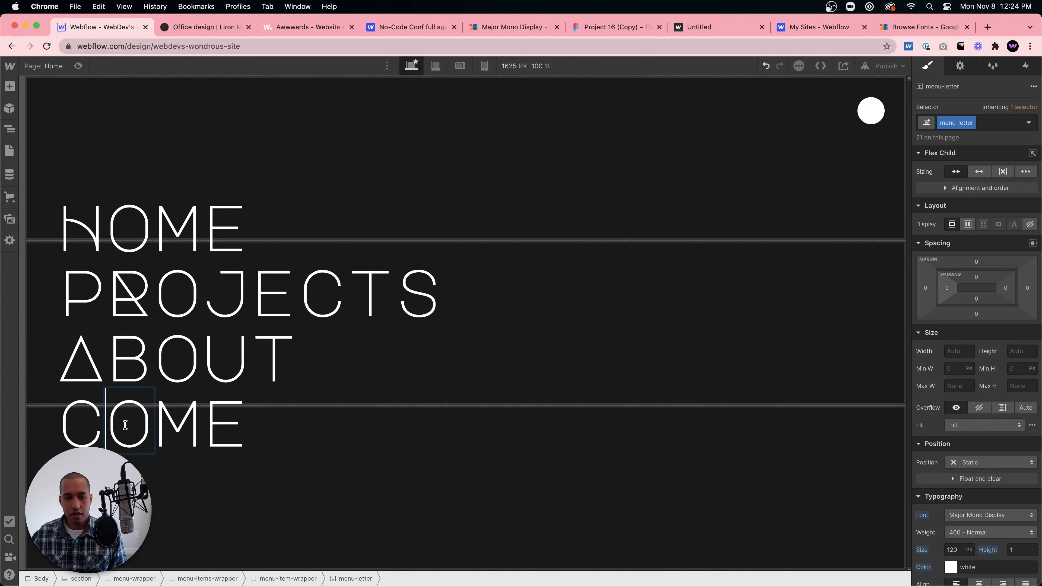
pyautogui.write('P')
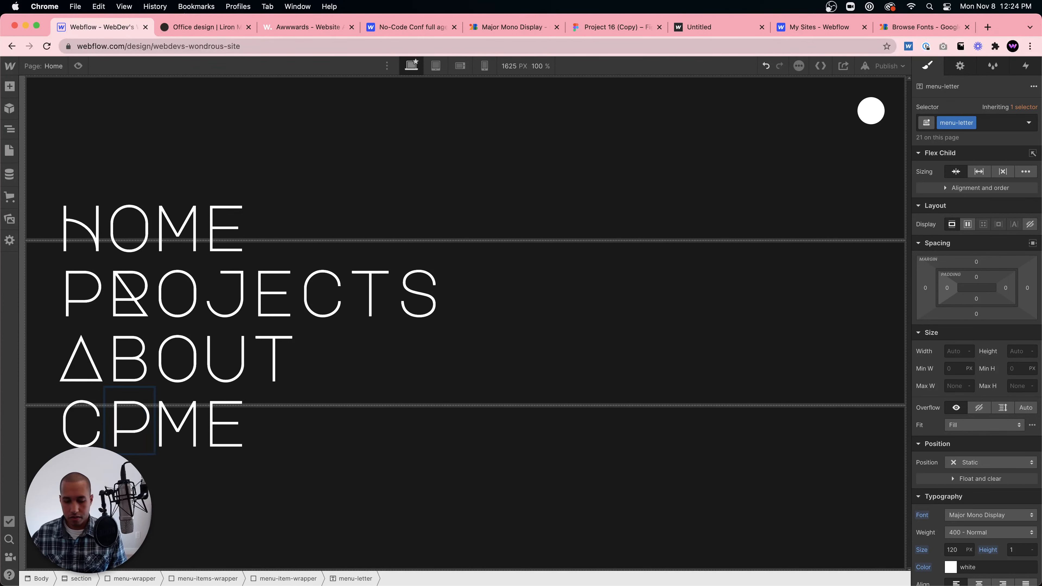
pyautogui.press('BackSpace')
pyautogui.write('O')
# Replace the third and fourth letters of the fourth menu row with N and T.
pyautogui.doubleClick(179, 419)
pyautogui.doubleClick(180, 418)
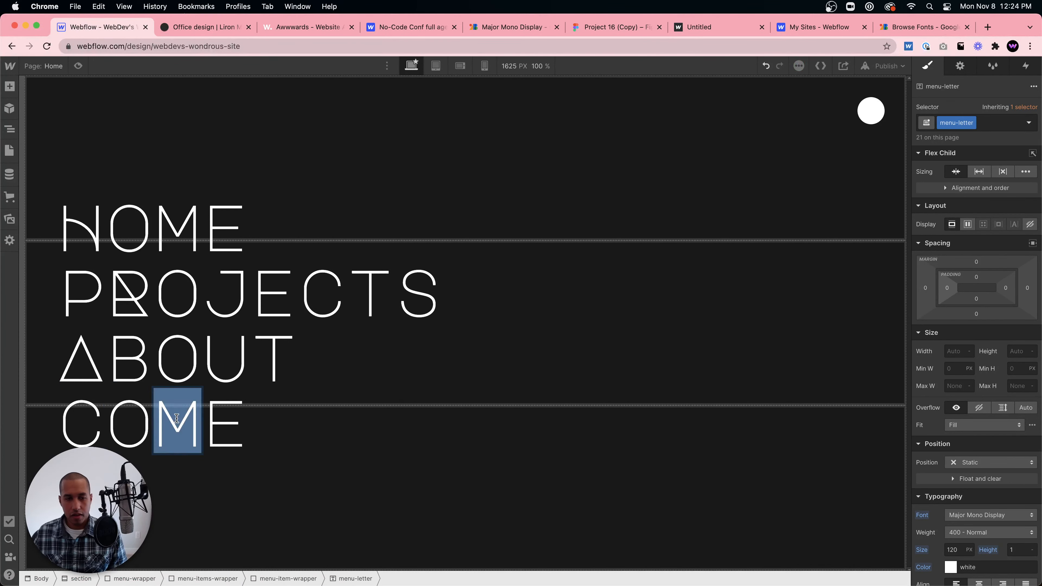
pyautogui.write('N')
pyautogui.doubleClick(224, 430)
pyautogui.doubleClick(224, 430)
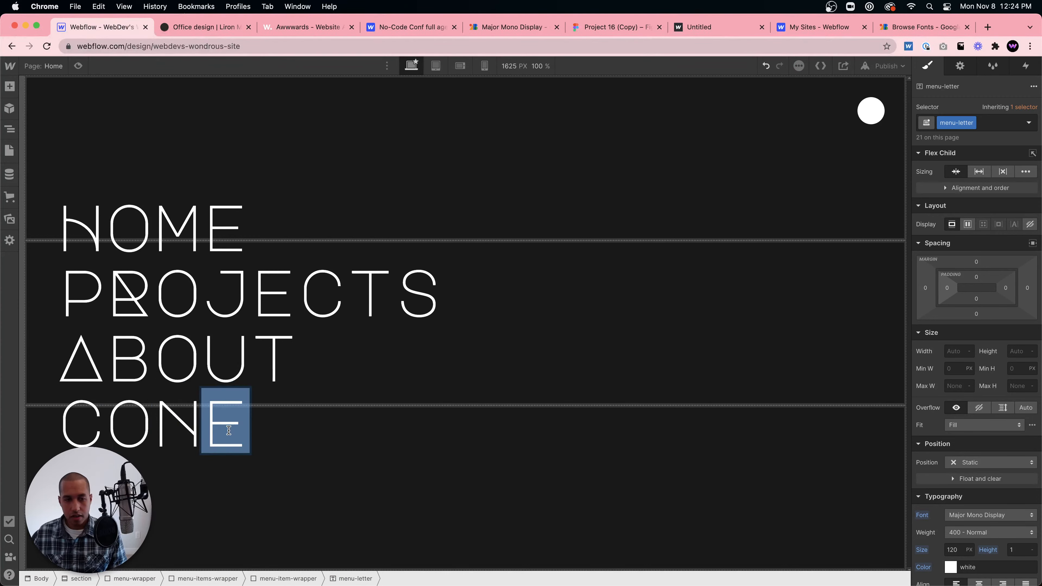
pyautogui.write('T')
pyautogui.press('Escape')
# Copy the T at the end of the fourth menu row and paste three copies after it.
pyautogui.press('super+c')
pyautogui.press('super+v')
pyautogui.press('super+v')
pyautogui.press('super+v')
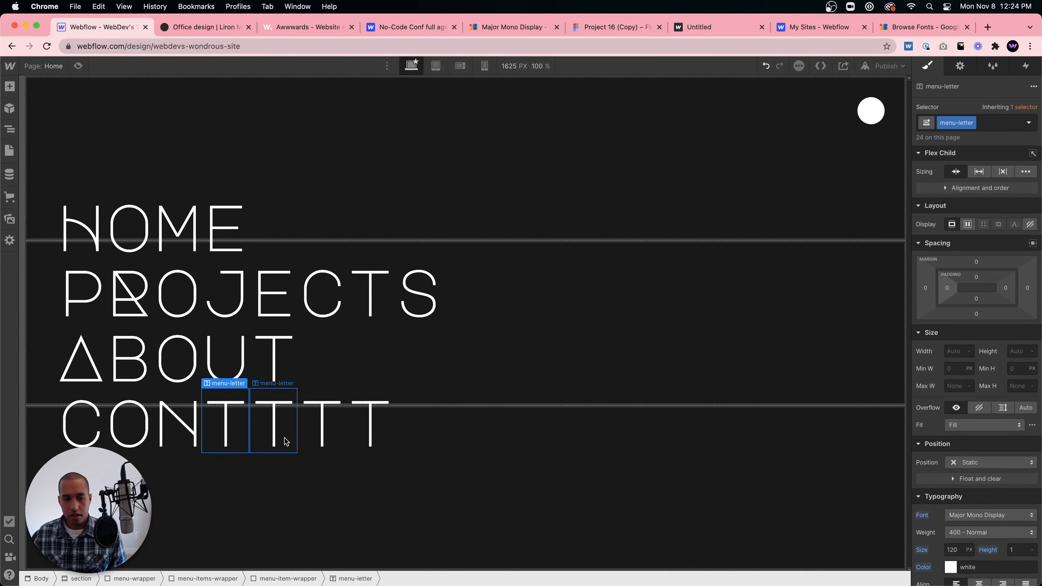
# Replace the first two pasted letters in the fourth menu row with a and c so it spells CONTACT.
pyautogui.doubleClick(284, 421)
pyautogui.write('A')
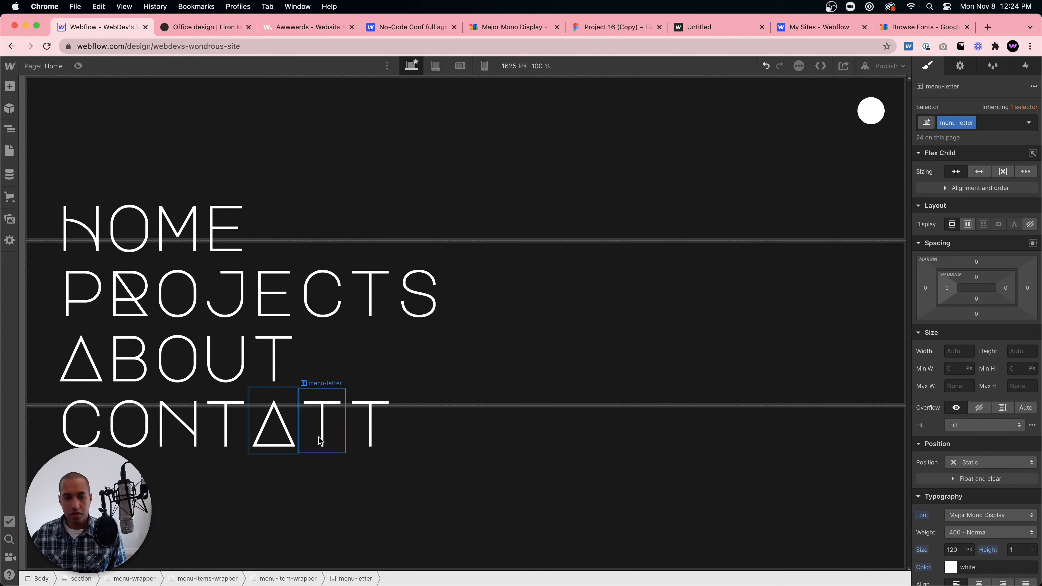
pyautogui.doubleClick(277, 425)
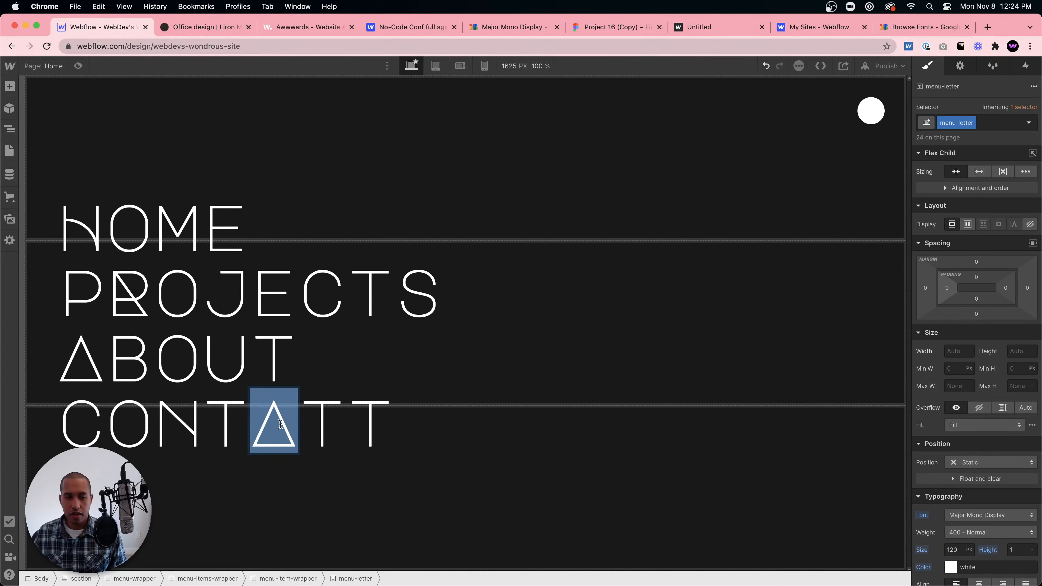
pyautogui.write('a')
pyautogui.doubleClick(337, 434)
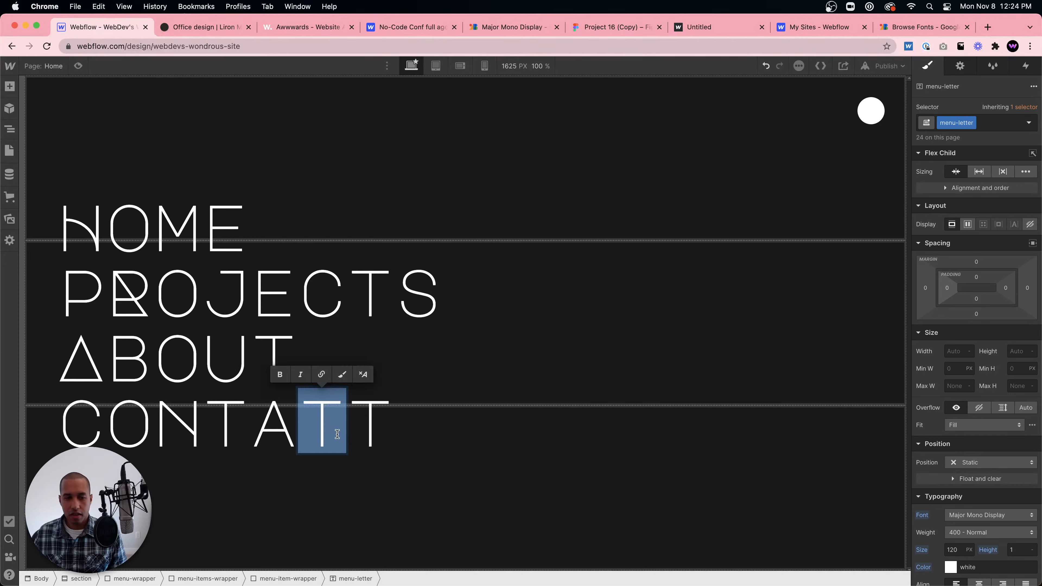
pyautogui.write('c')
pyautogui.doubleClick(363, 435)
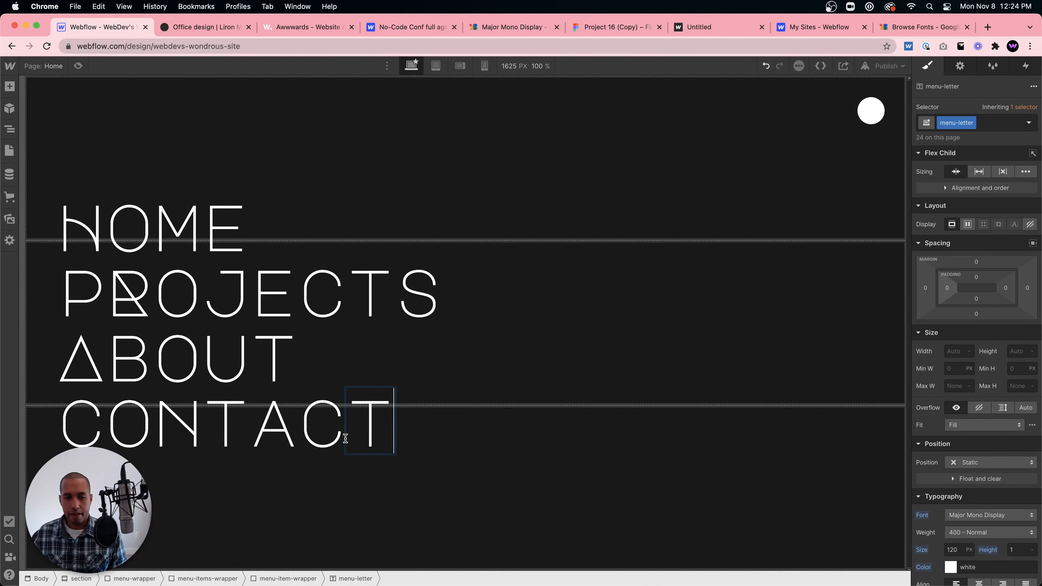
# Change the a in CONTACT to the capital A, matching the triangular first letter of ABOUT.
pyautogui.click(283, 431)
pyautogui.doubleClick(283, 431)
pyautogui.write('A')
pyautogui.click(340, 545)
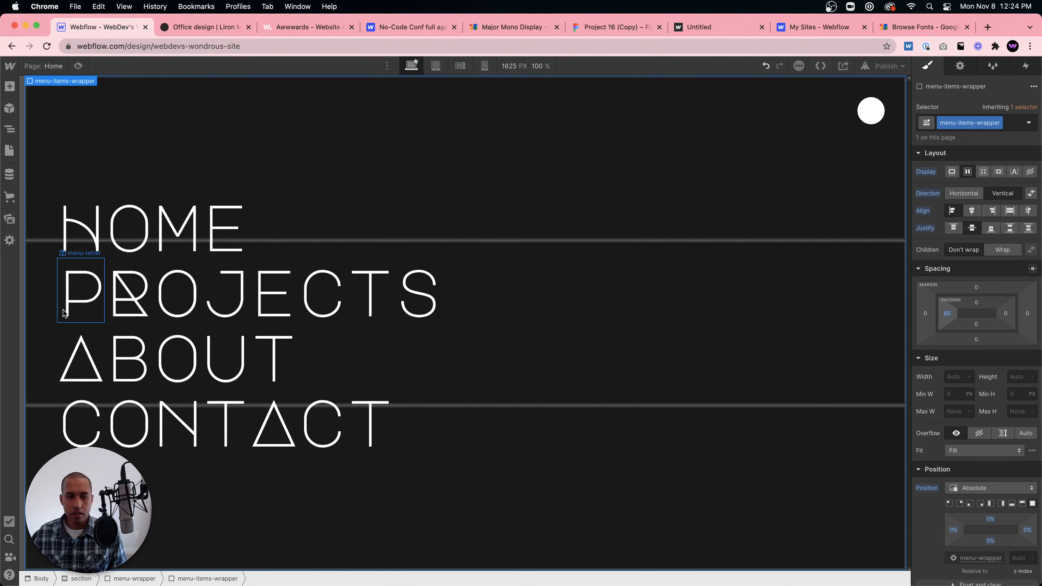
pyautogui.click(79, 237)
pyautogui.click(81, 357)
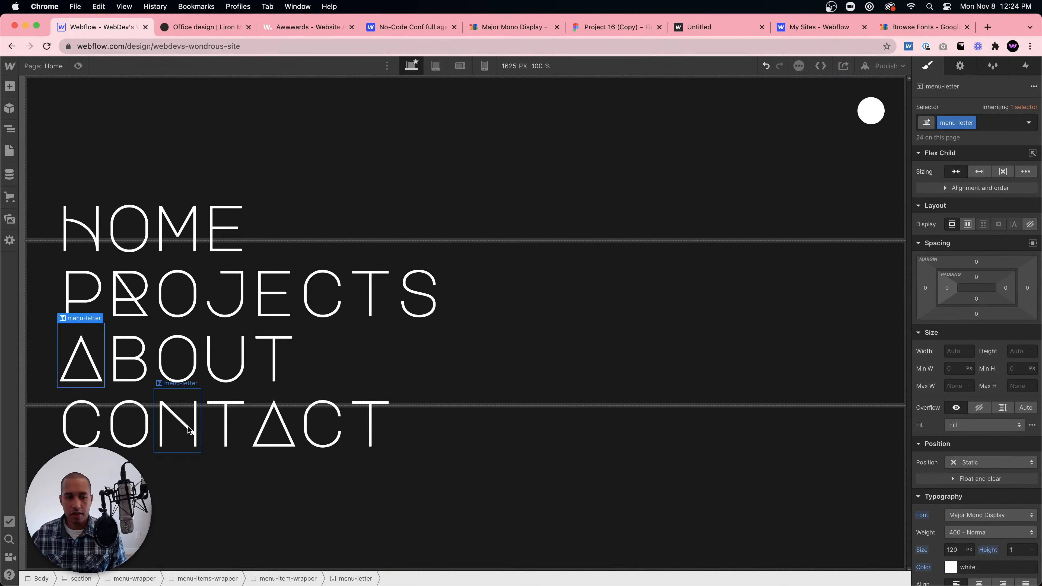
pyautogui.click(274, 427)
# Set the top and bottom margins of the menu-item-wrapper class to 20 to space out the menu rows.
pyautogui.click(225, 225)
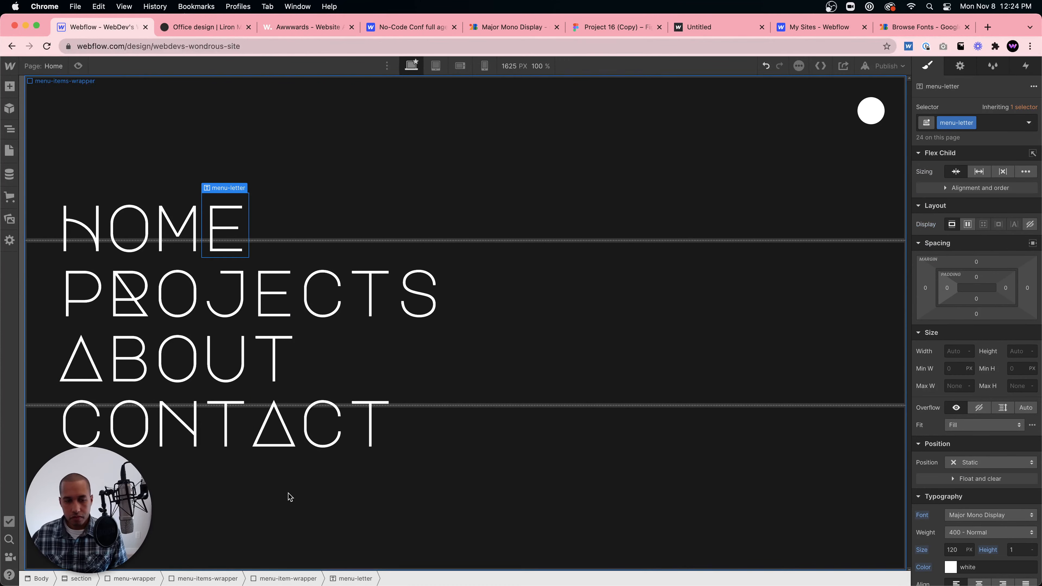
pyautogui.click(285, 579)
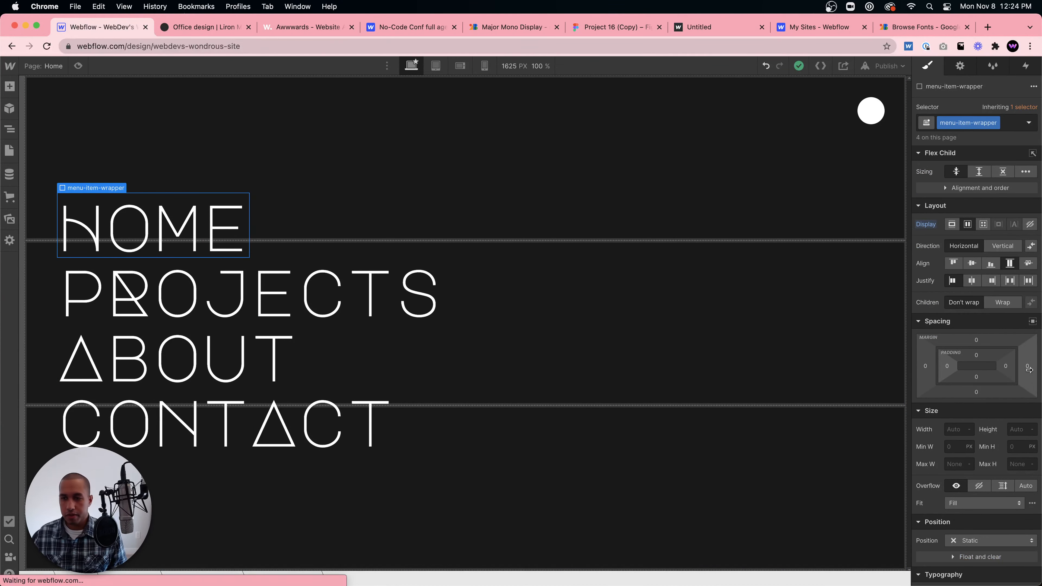
pyautogui.moveTo(972, 338); pyautogui.dragTo(972, 327)
pyautogui.click(653, 272)
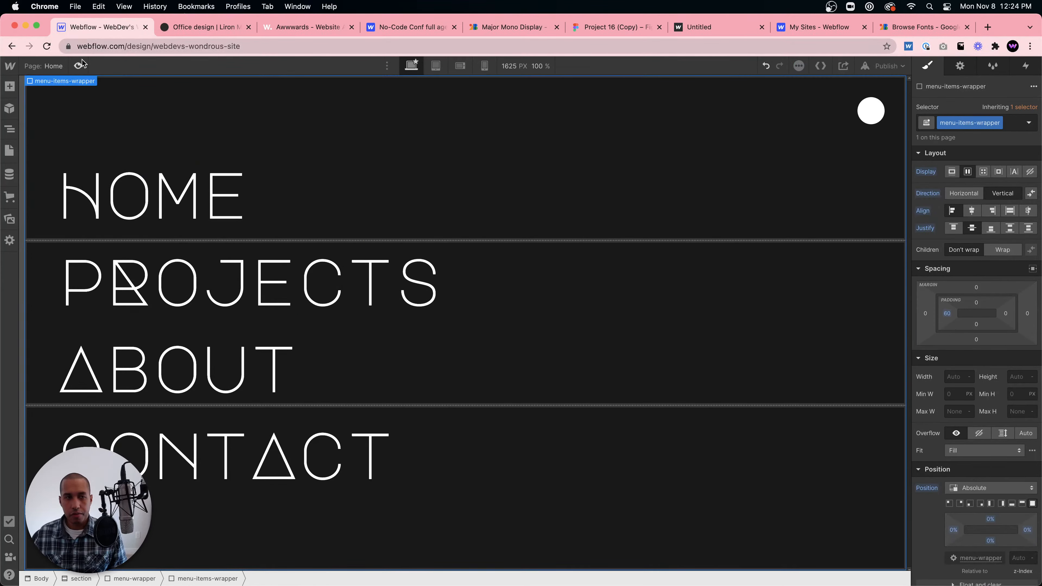
# Preview the page to check the menu layout, and return to editing.
pyautogui.click(78, 66)
pyautogui.click(522, 334)
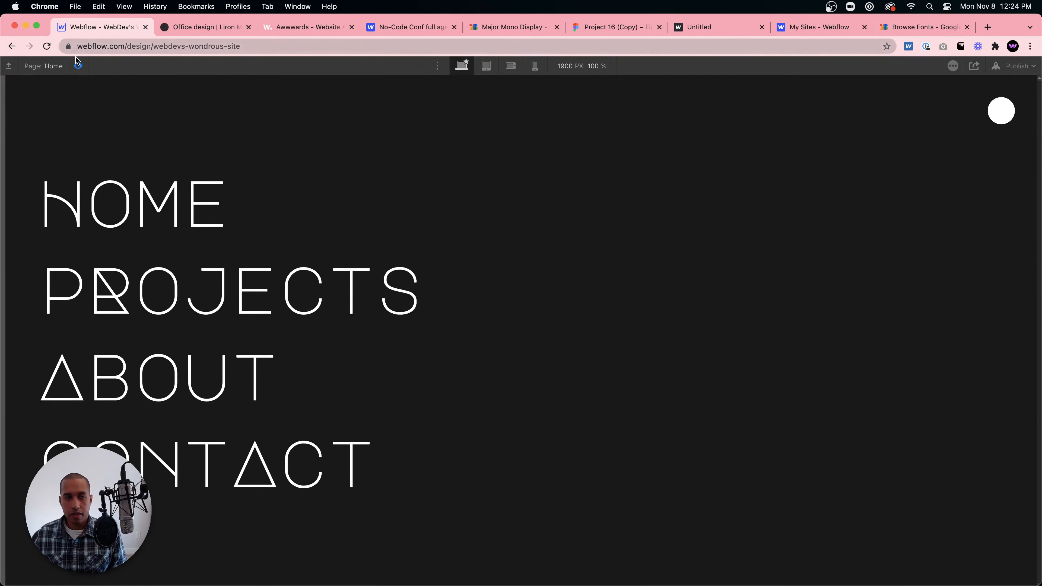
pyautogui.click(78, 66)
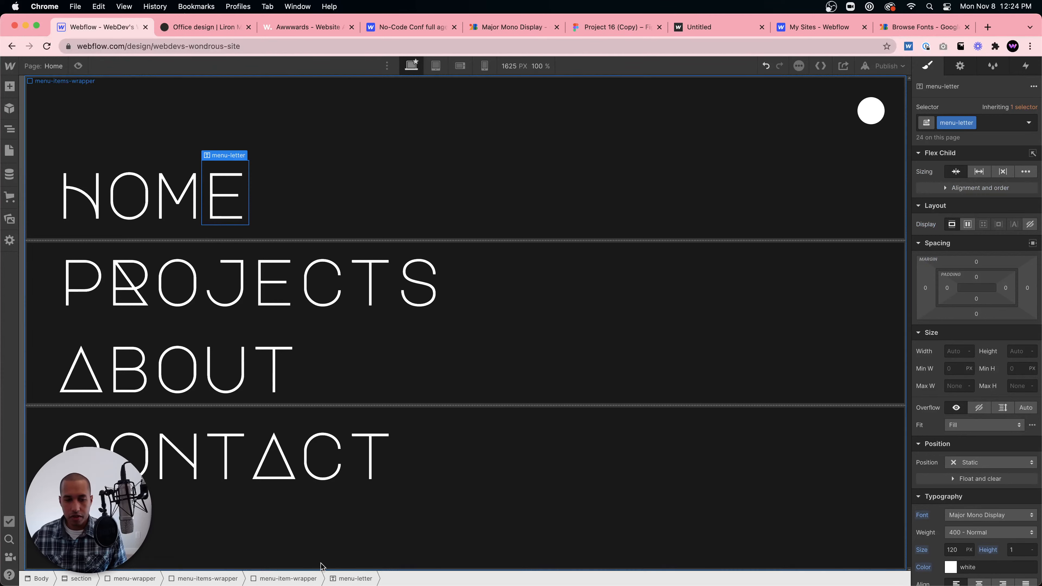
# Try to convert the menu-items-wrapper around all four menu rows to a link block.
pyautogui.click(221, 224)
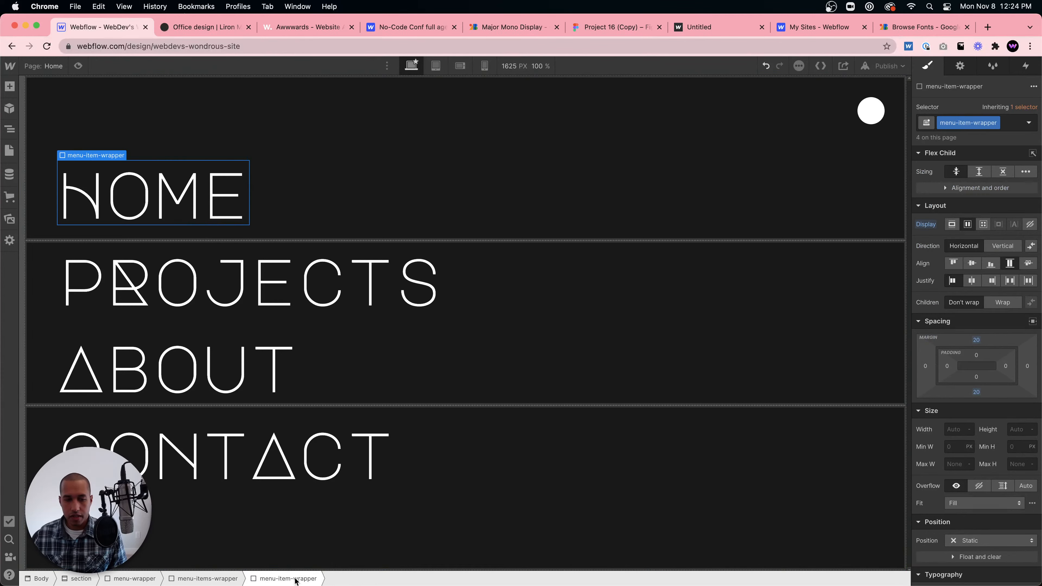
pyautogui.rightClick(199, 226)
pyautogui.press('Escape')
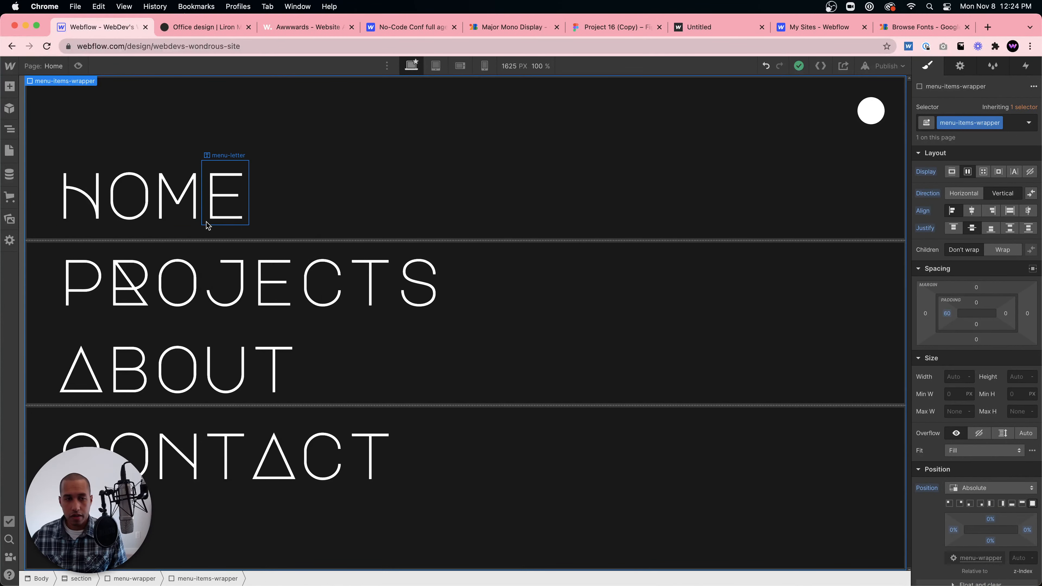
pyautogui.click(199, 222)
pyautogui.click(312, 576)
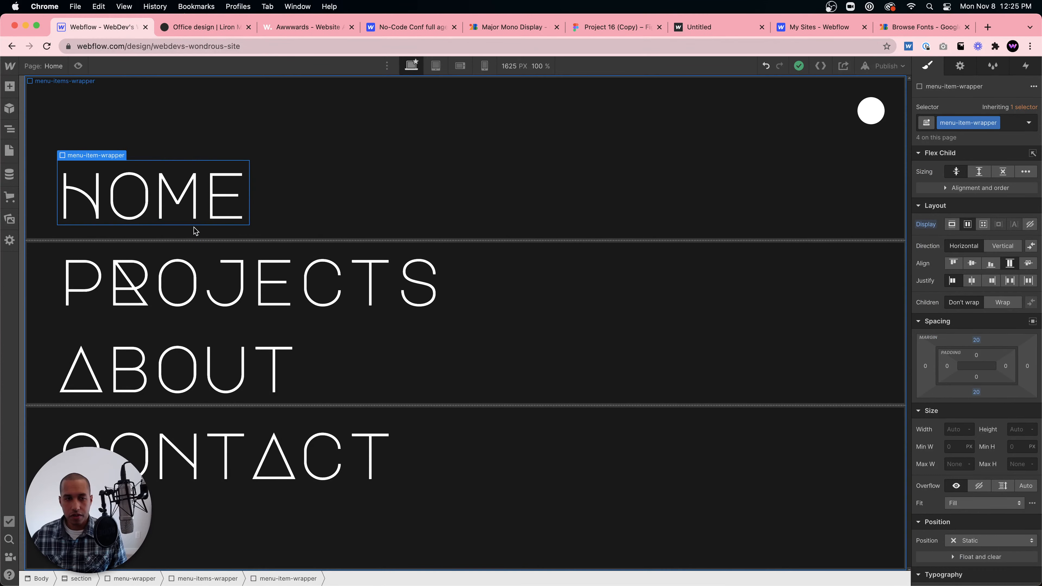
pyautogui.rightClick(205, 225)
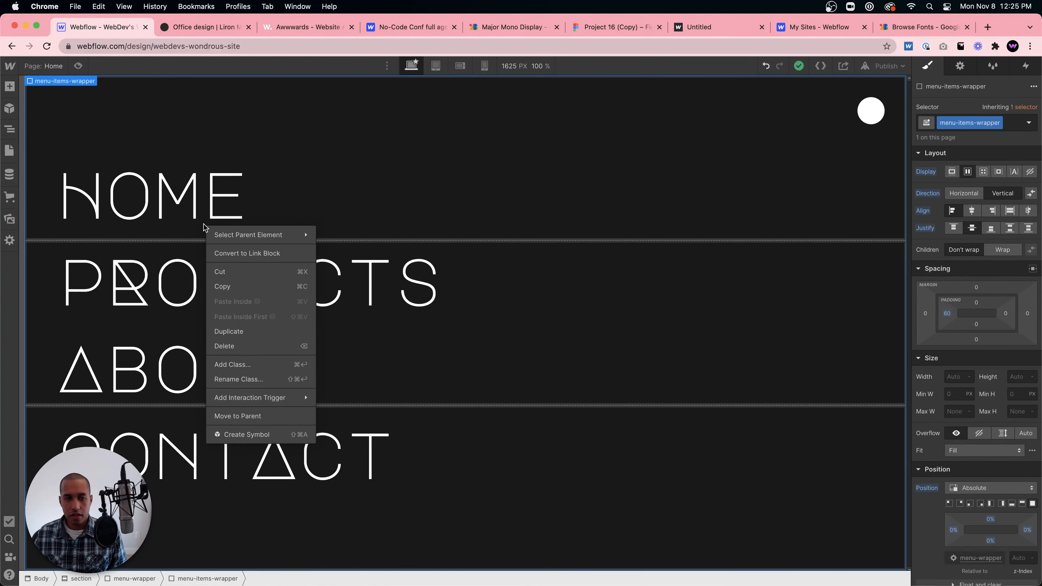
pyautogui.click(217, 252)
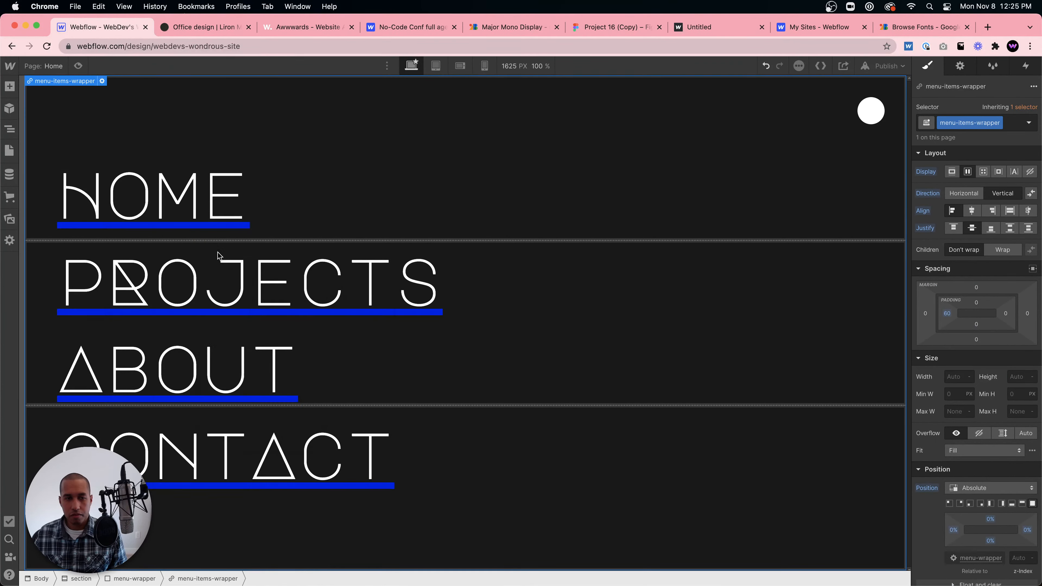
# Increase the left and right margins of the menu-letter class equally to spread the letters apart.
pyautogui.click(206, 218)
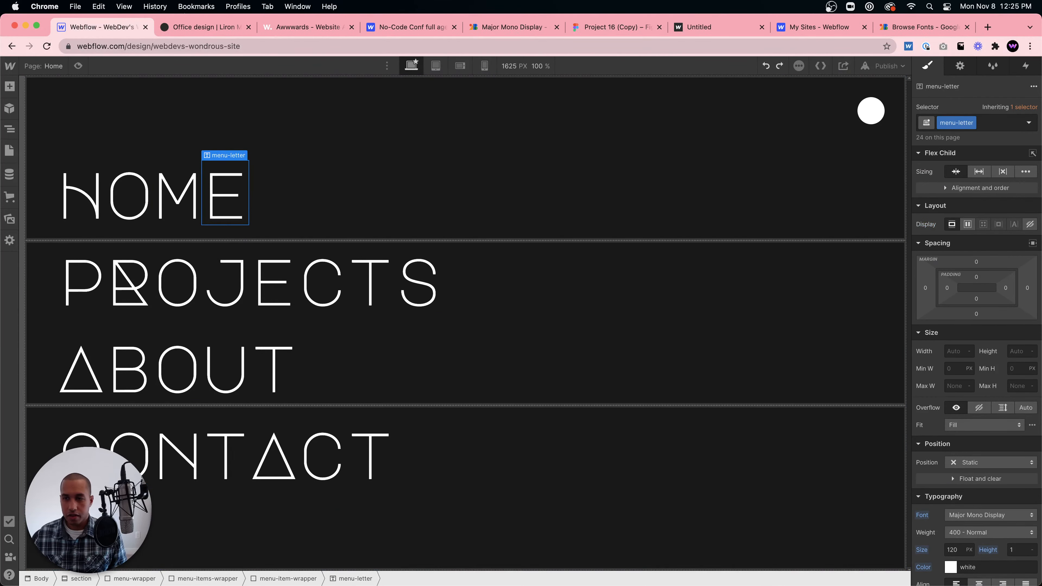
pyautogui.moveTo(927, 289); pyautogui.dragTo(912, 289)
# Convert the menu-item-wrapper rows around HOME and PROJECTS to link blocks.
pyautogui.click(281, 198)
pyautogui.rightClick(282, 197)
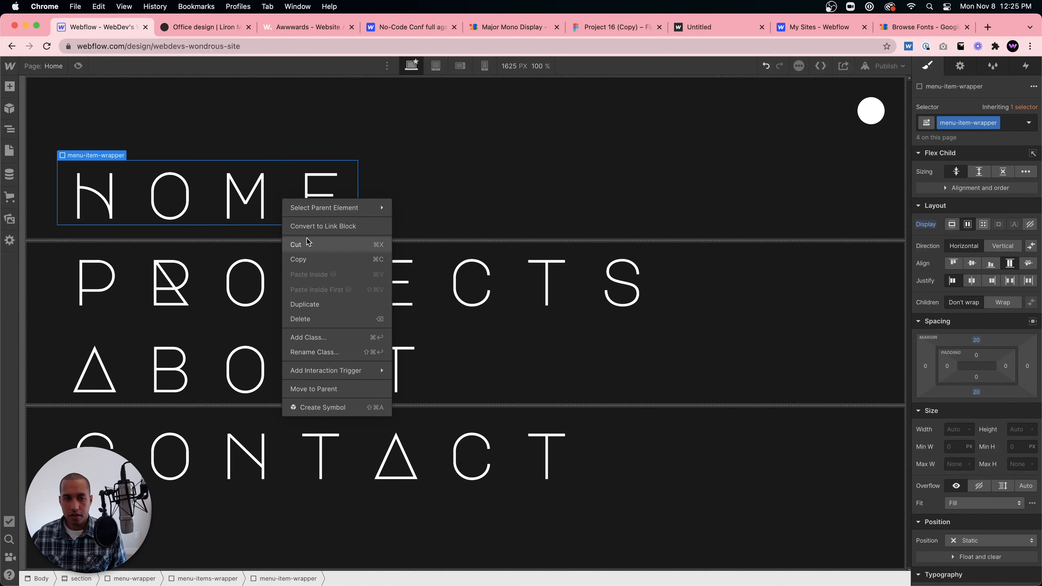
pyautogui.click(312, 227)
pyautogui.click(286, 289)
pyautogui.rightClick(286, 289)
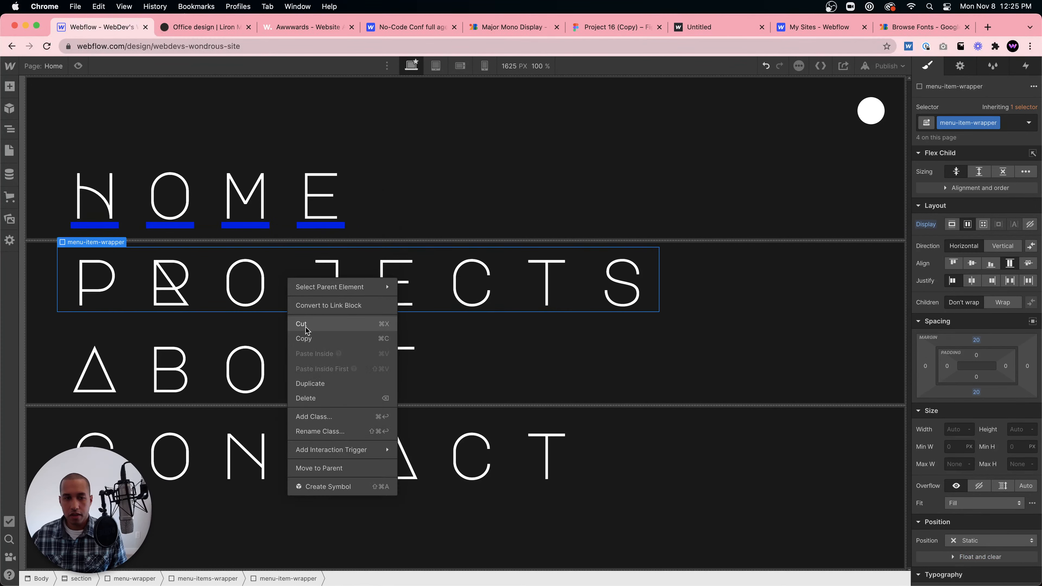
pyautogui.click(299, 303)
# Convert the menu-item-wrapper rows around ABOUT and CONTACT to link blocks.
pyautogui.click(282, 386)
pyautogui.rightClick(282, 385)
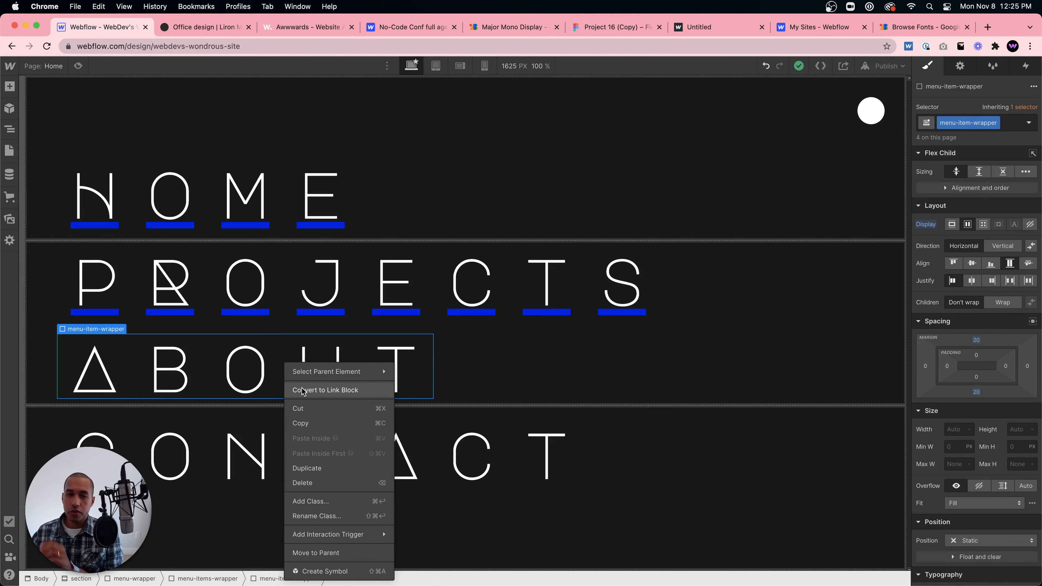
pyautogui.click(303, 391)
pyautogui.click(343, 453)
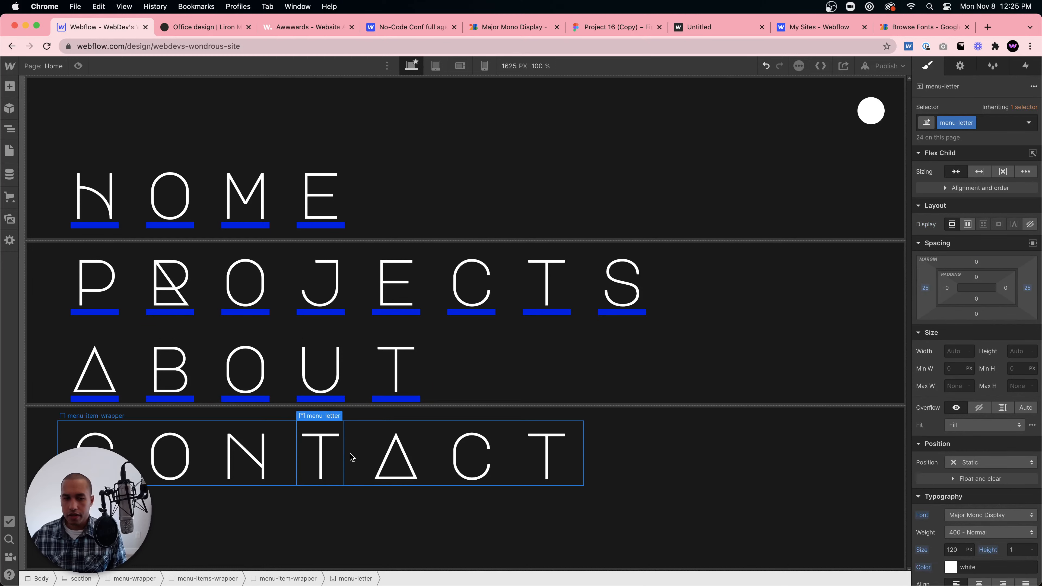
pyautogui.rightClick(352, 457)
pyautogui.click(387, 392)
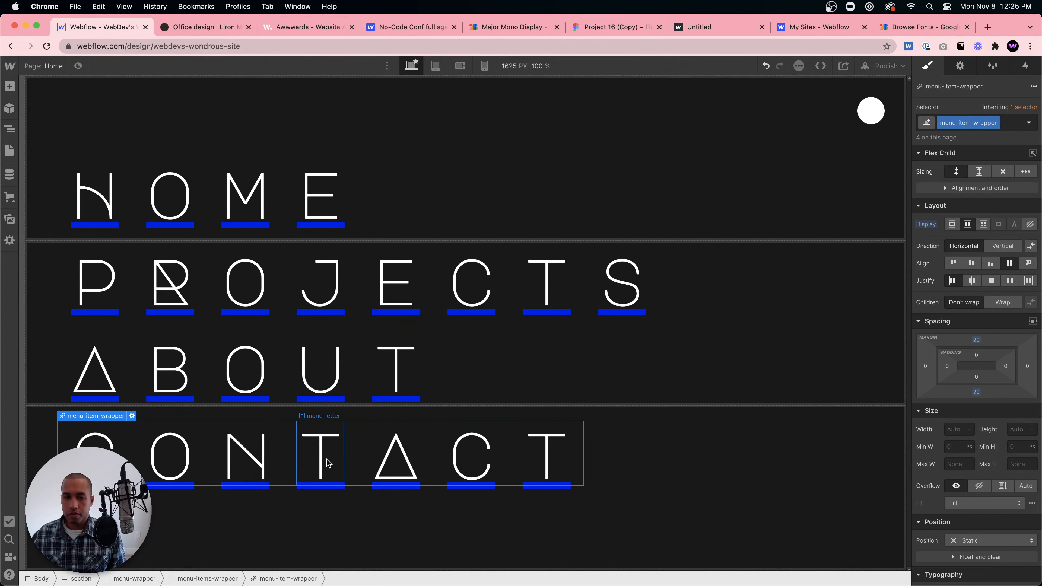
# Set the text decoration of the menu-item-wrapper class to none to remove the link underlines.
pyautogui.scroll(-10, 992, 281)
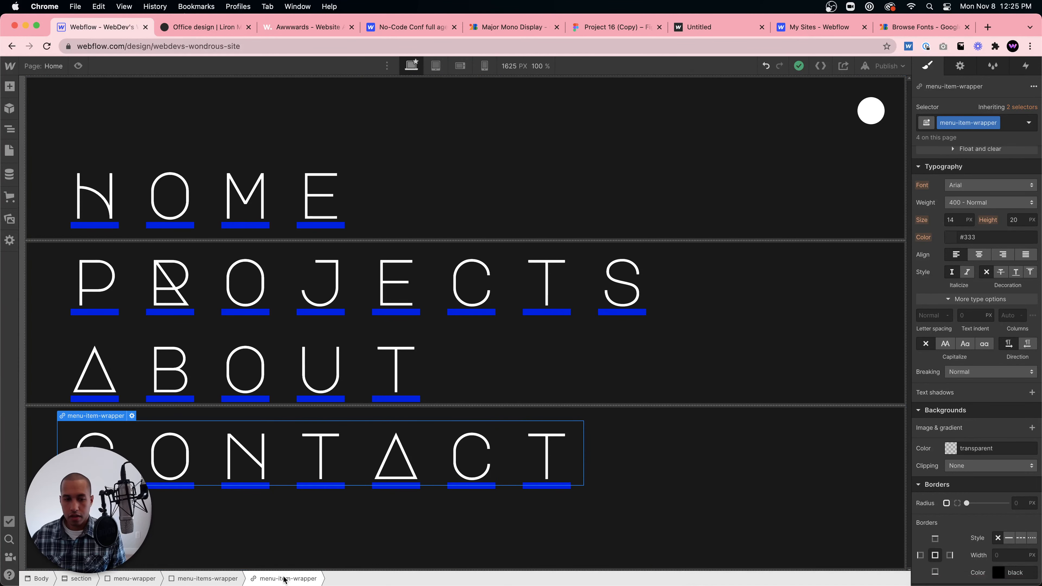
pyautogui.click(1001, 272)
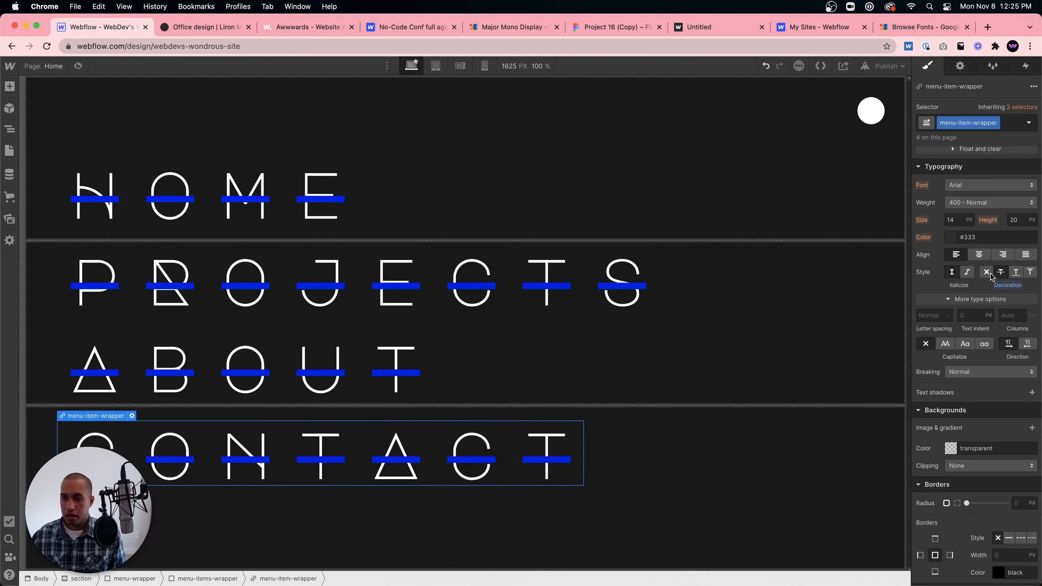
pyautogui.click(985, 273)
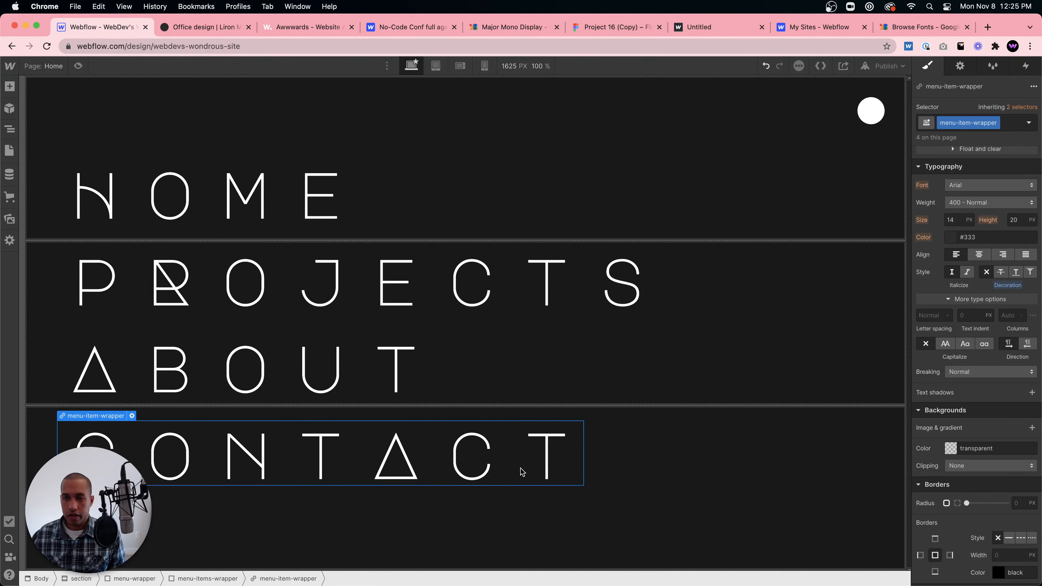
pyautogui.click(504, 370)
# Remove the left and right margins from the menu-letter class.
pyautogui.click(247, 281)
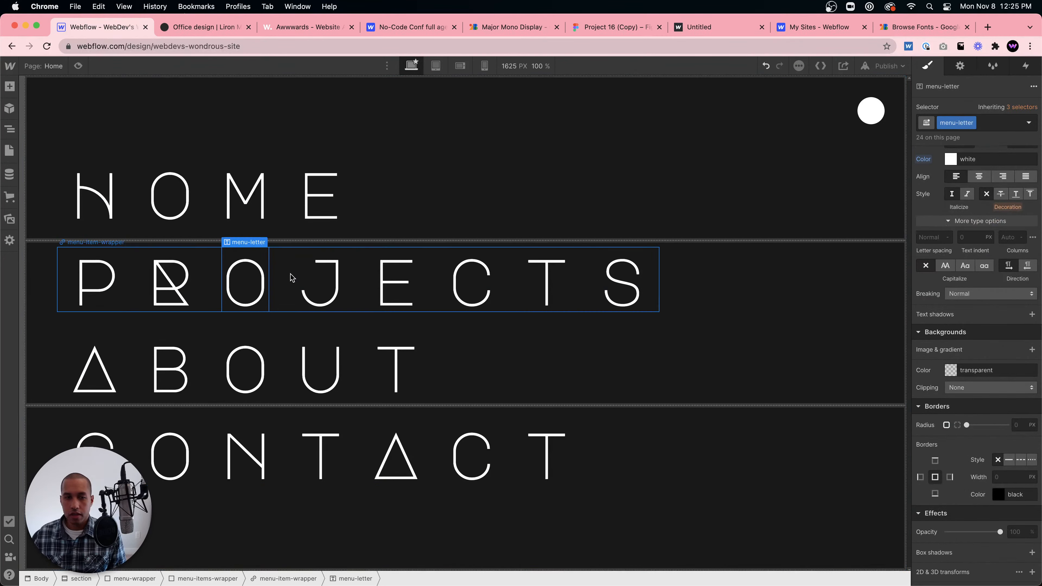
pyautogui.click(280, 273)
pyautogui.click(303, 283)
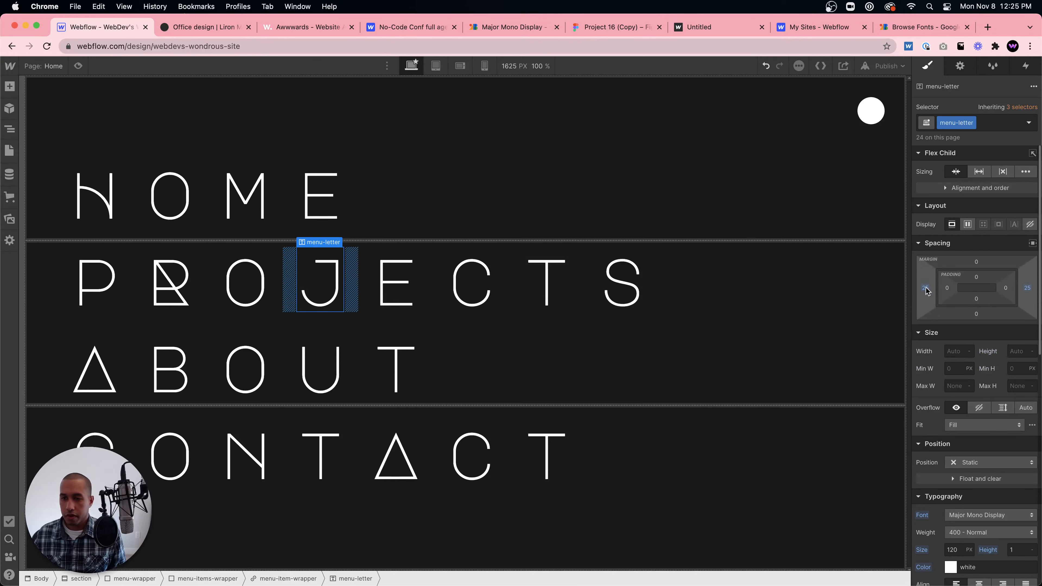
pyautogui.moveTo(1027, 288); pyautogui.dragTo(663, 307)
pyautogui.click(552, 427)
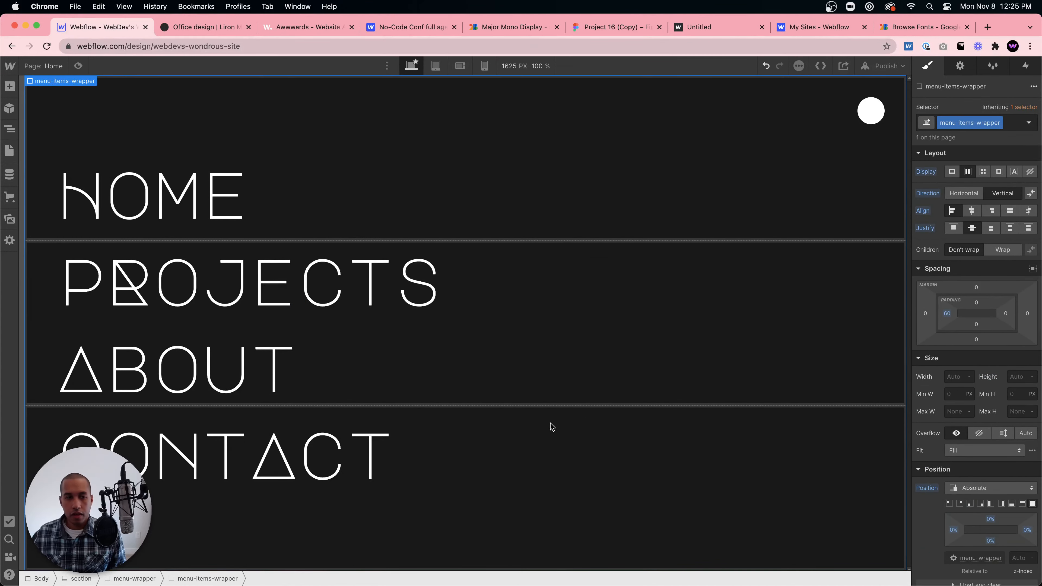
# Set the children perspective distance of the menu-item-wrapper class around HOME to 1000 px.
pyautogui.click(180, 193)
pyautogui.scroll(-10, 976, 329)
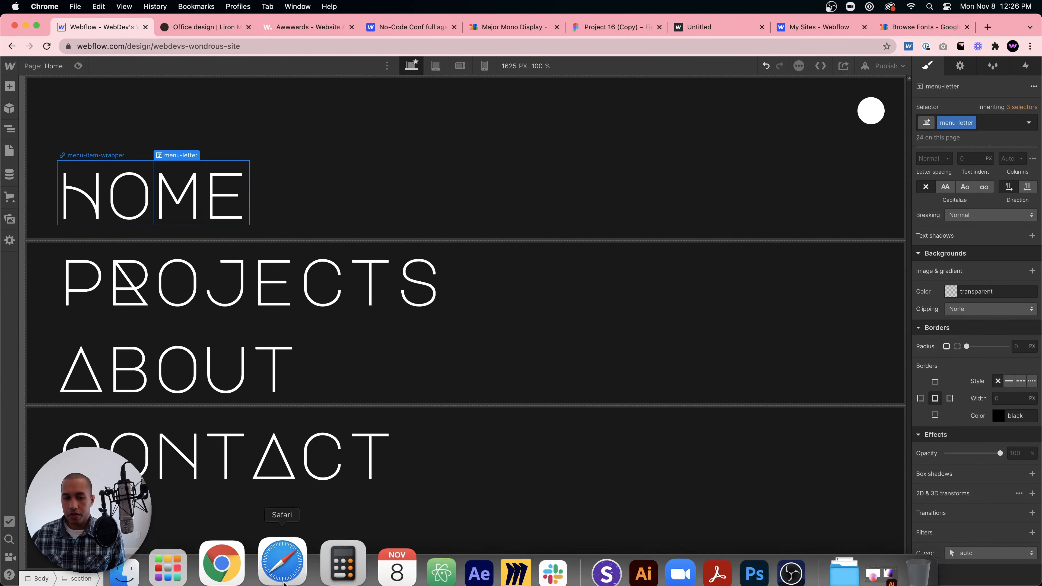
pyautogui.click(288, 578)
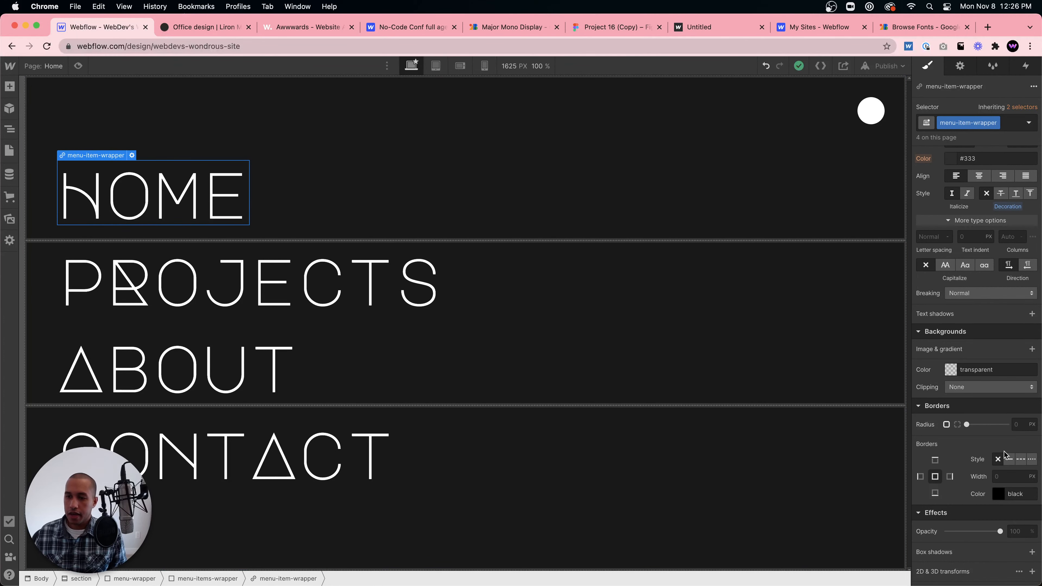
pyautogui.scroll(-3, 997, 390)
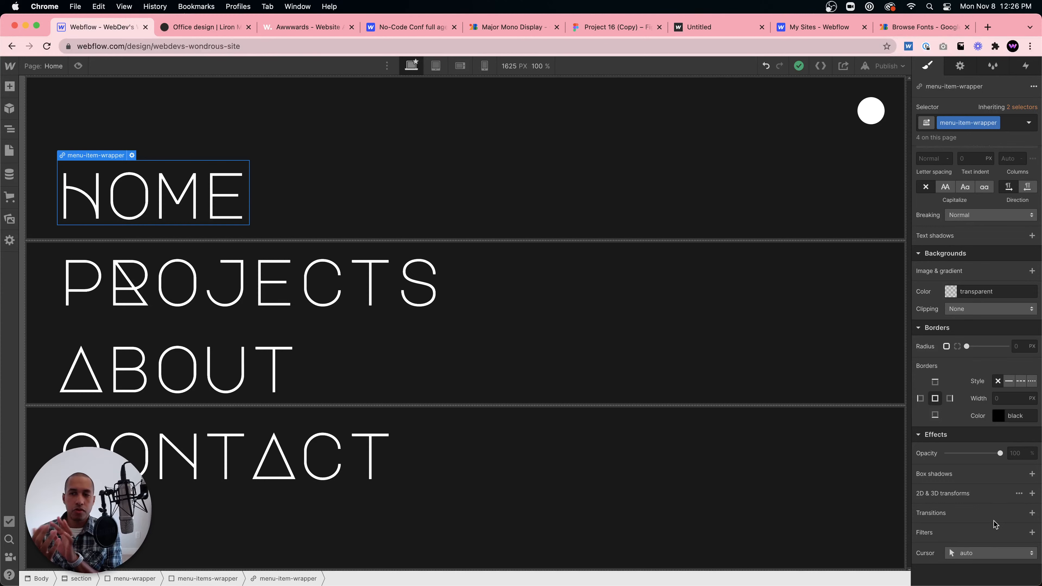
pyautogui.click(1019, 493)
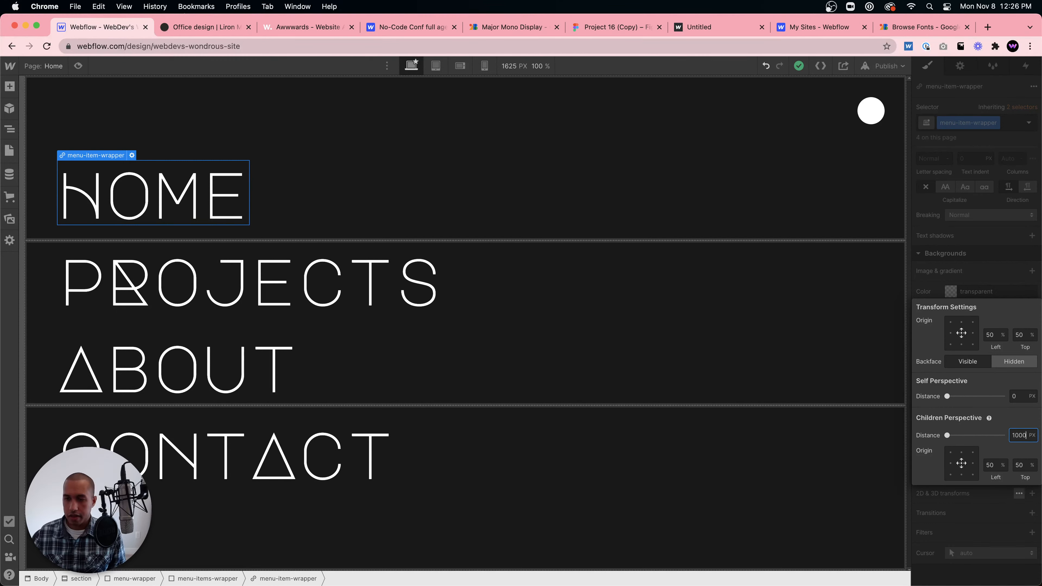
pyautogui.click(1007, 280)
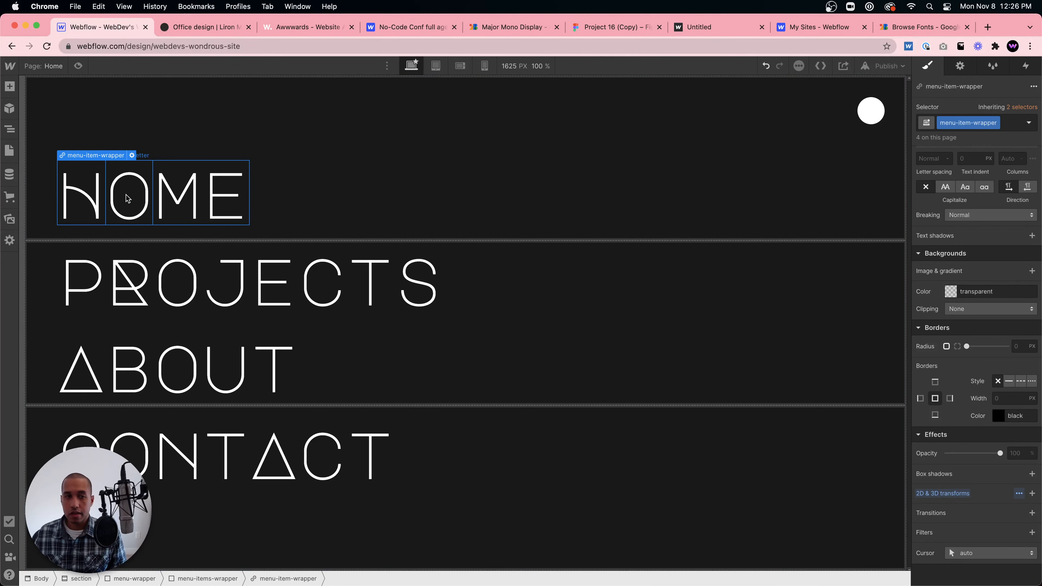
# Set the transform origin of the menu-letter class to the middle of its right edge.
pyautogui.click(77, 194)
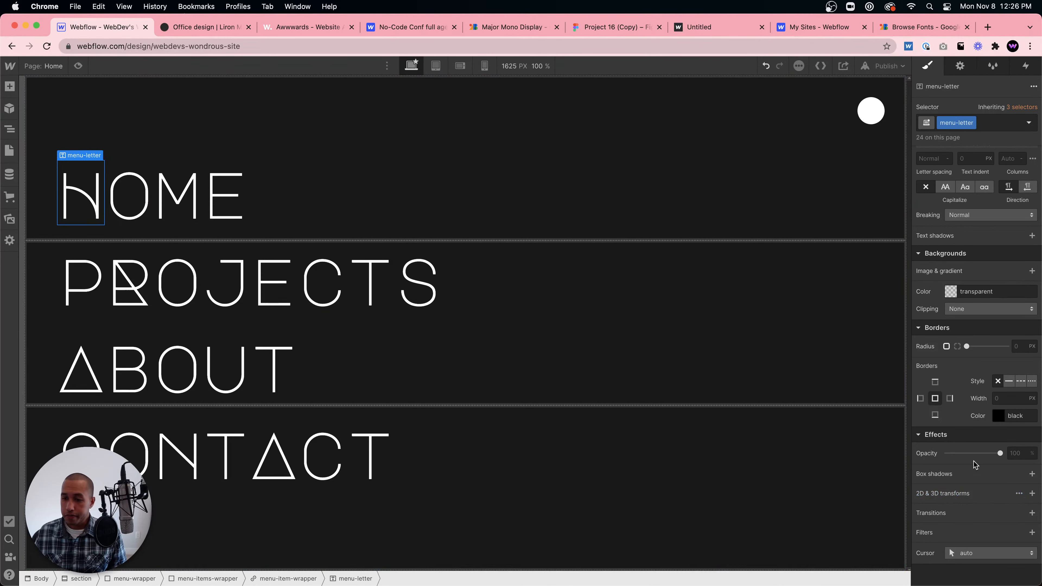
pyautogui.click(1019, 494)
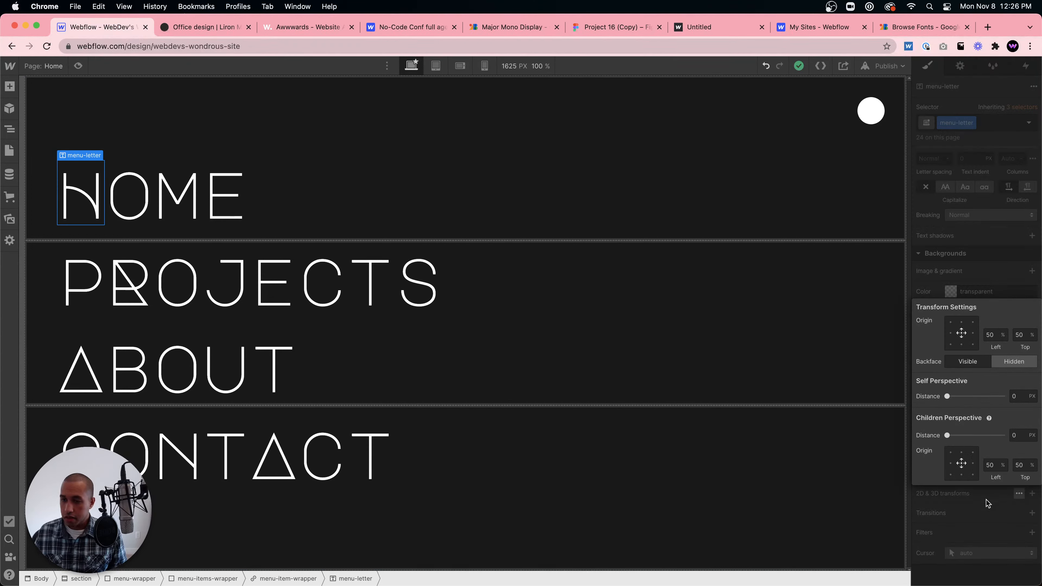
pyautogui.click(973, 334)
pyautogui.click(986, 275)
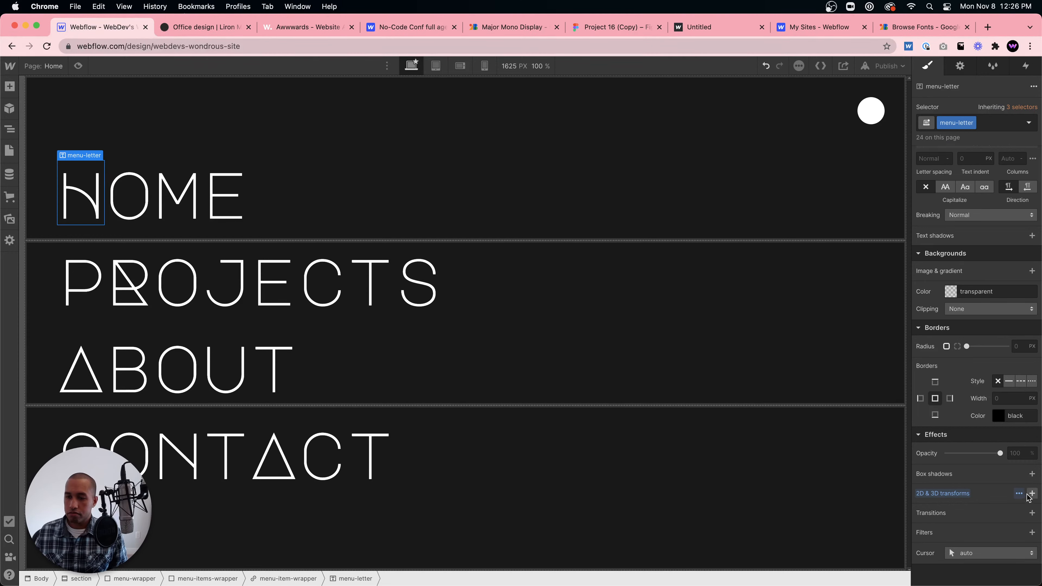
# Try a 126-degree Y-axis rotation on the menu-letter class, and delete that transform.
pyautogui.click(1031, 494)
pyautogui.click(999, 418)
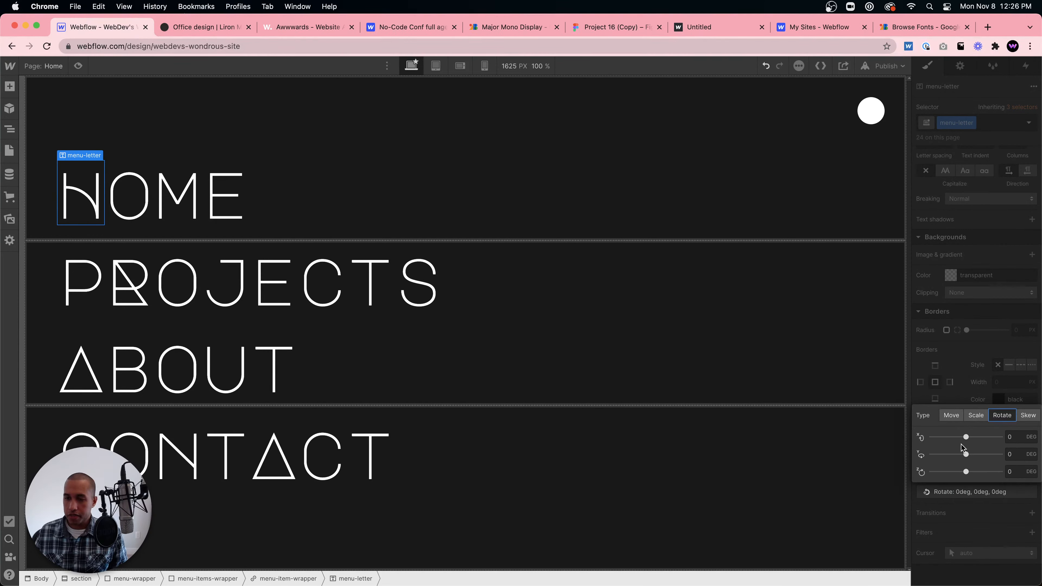
pyautogui.moveTo(966, 453); pyautogui.dragTo(991, 451)
pyautogui.click(977, 354)
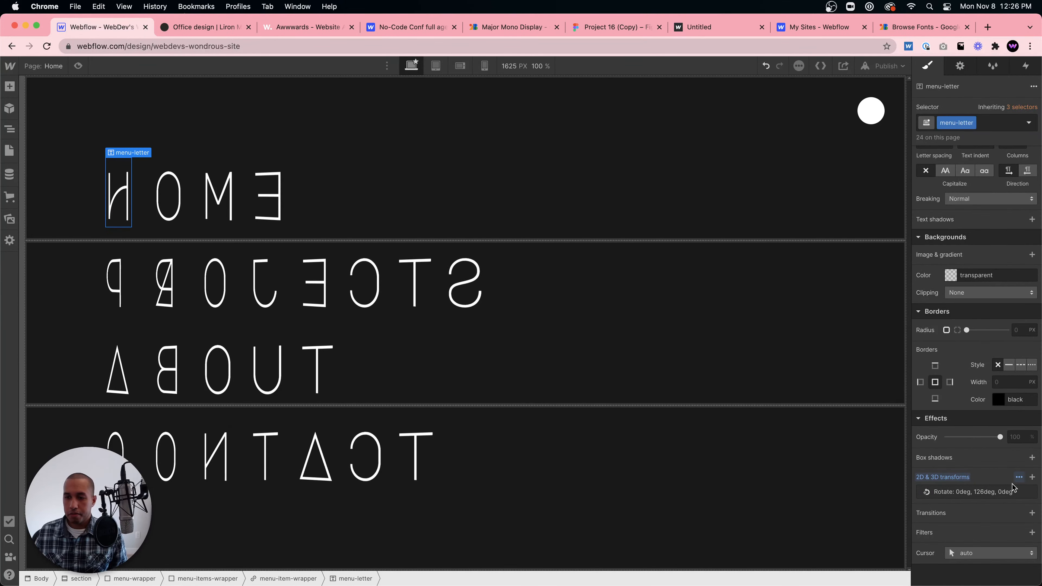
pyautogui.click(1031, 493)
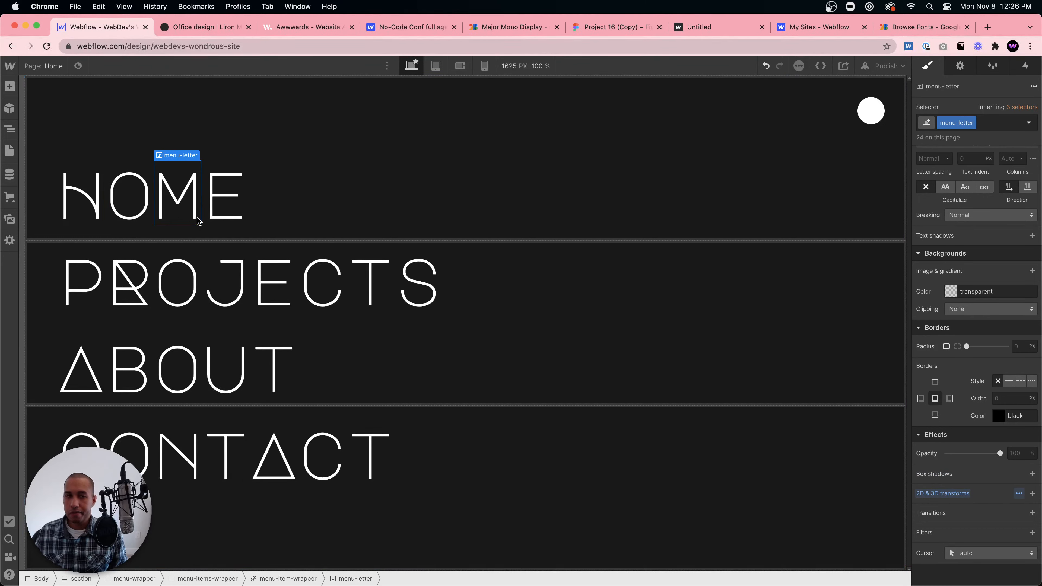
# Add a mouse hover trigger to the HOME menu-item-wrapper link block with Start an animation as its on-hover action.
pyautogui.click(288, 579)
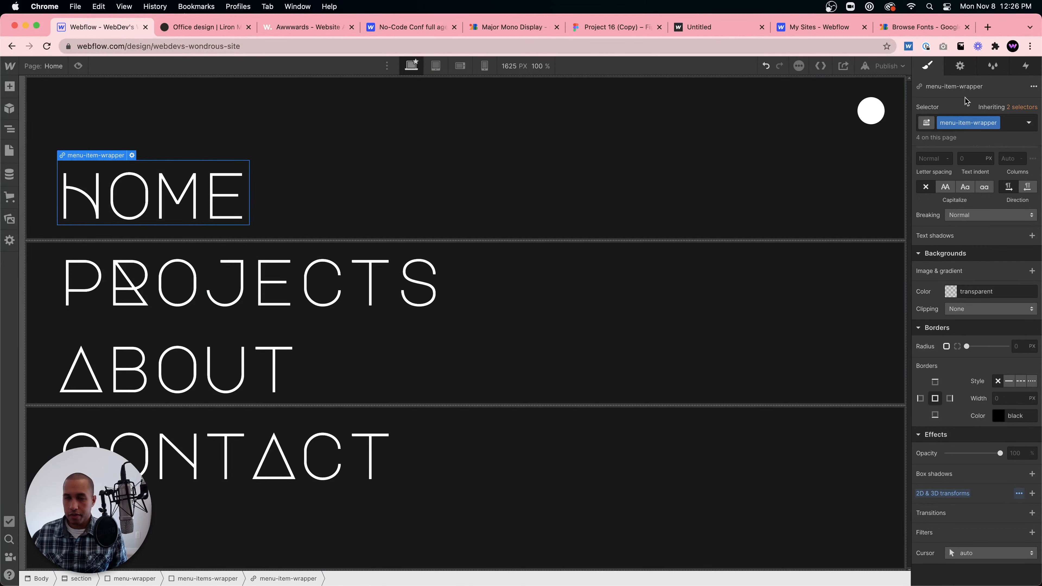
pyautogui.click(1027, 67)
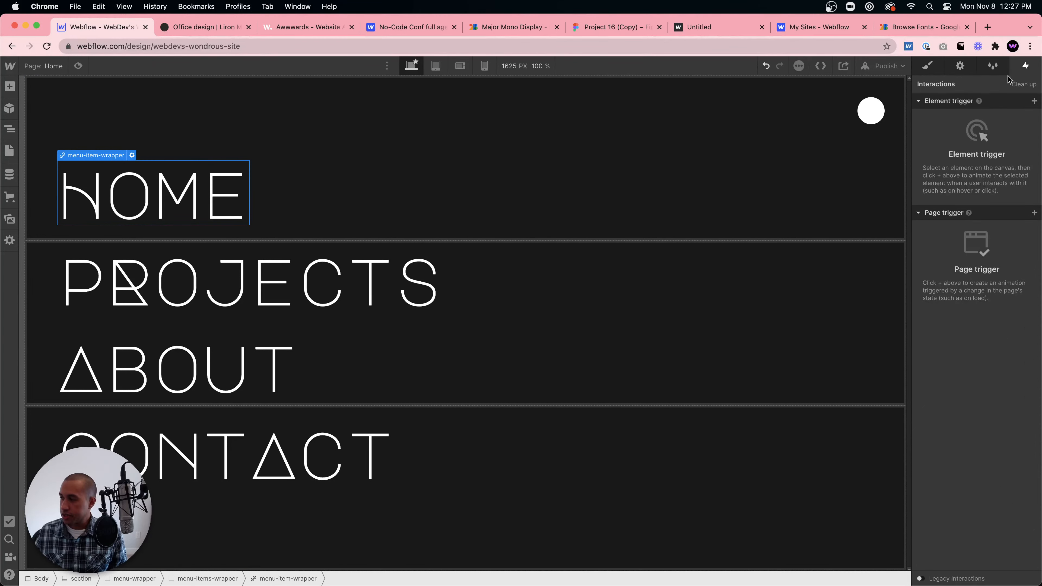
pyautogui.click(1034, 101)
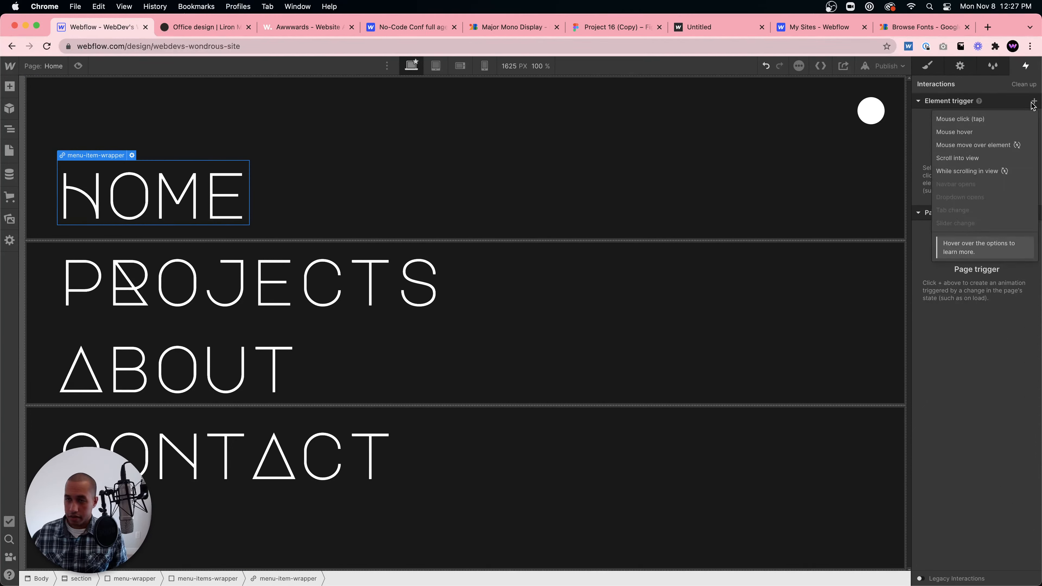
pyautogui.click(986, 136)
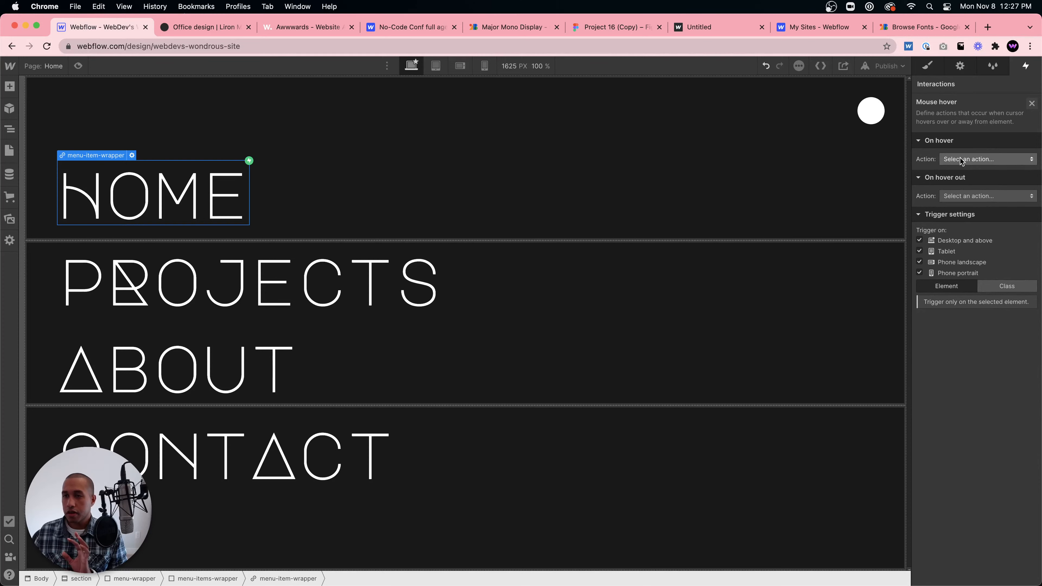
pyautogui.click(961, 161)
pyautogui.click(958, 173)
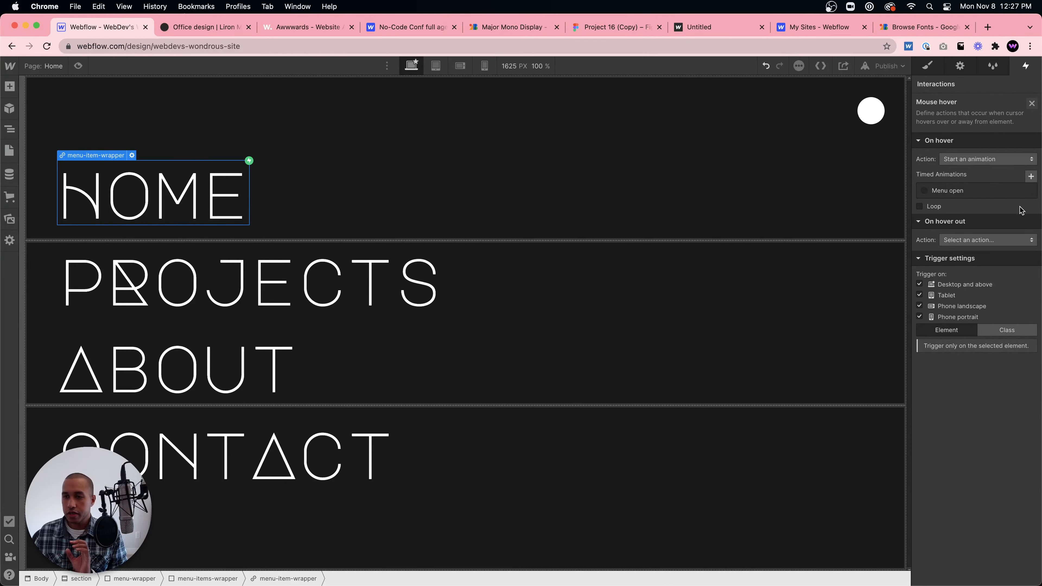
# Create a timed animation for the on-hover action with a name beginning "Menu letter hover".
pyautogui.click(1031, 176)
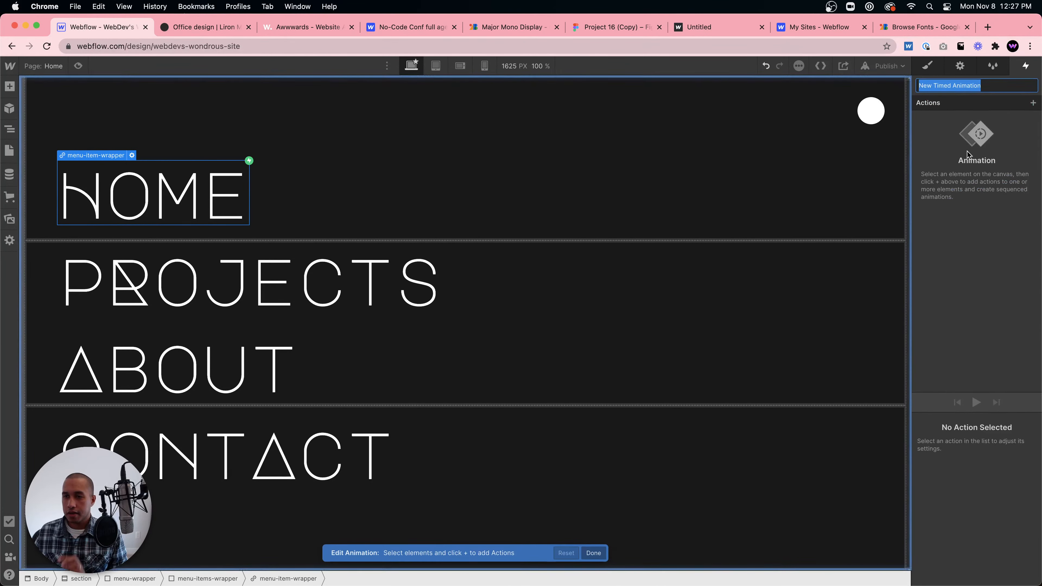
pyautogui.write('Menu lett')
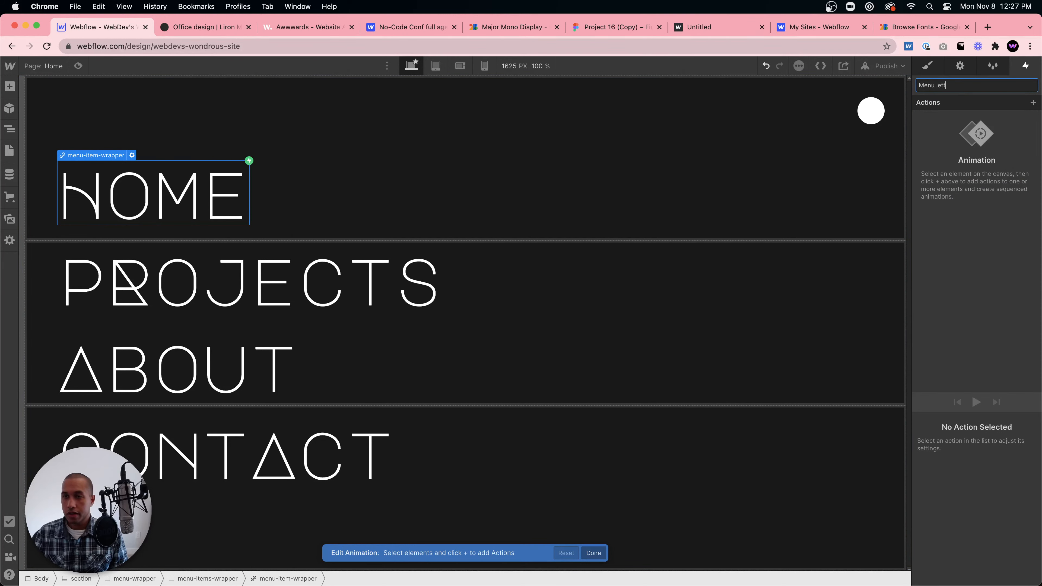
pyautogui.write('er hover')
pyautogui.press('Return')
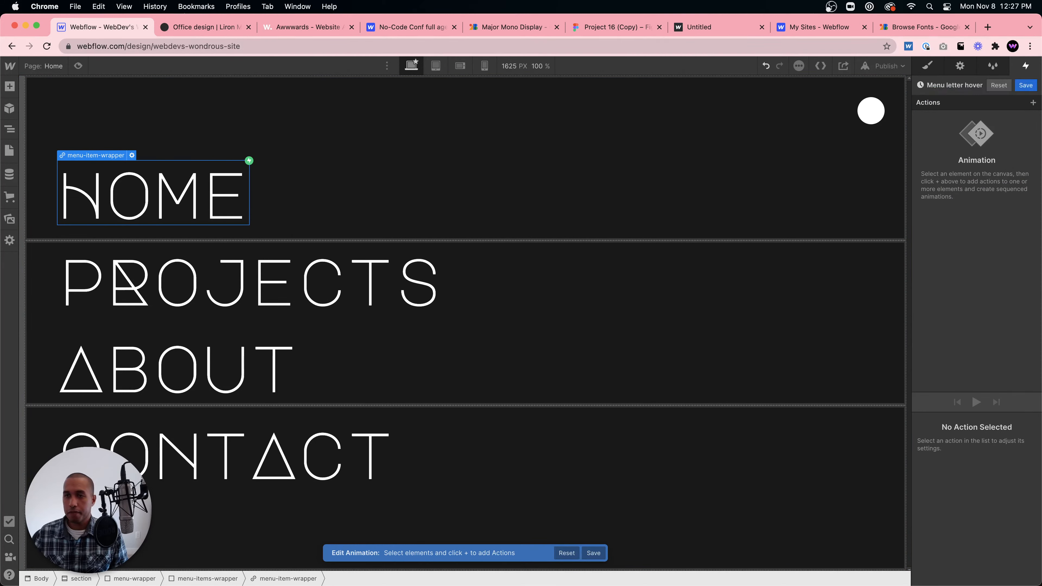
pyautogui.click(958, 82)
pyautogui.click(979, 85)
pyautogui.press('Return')
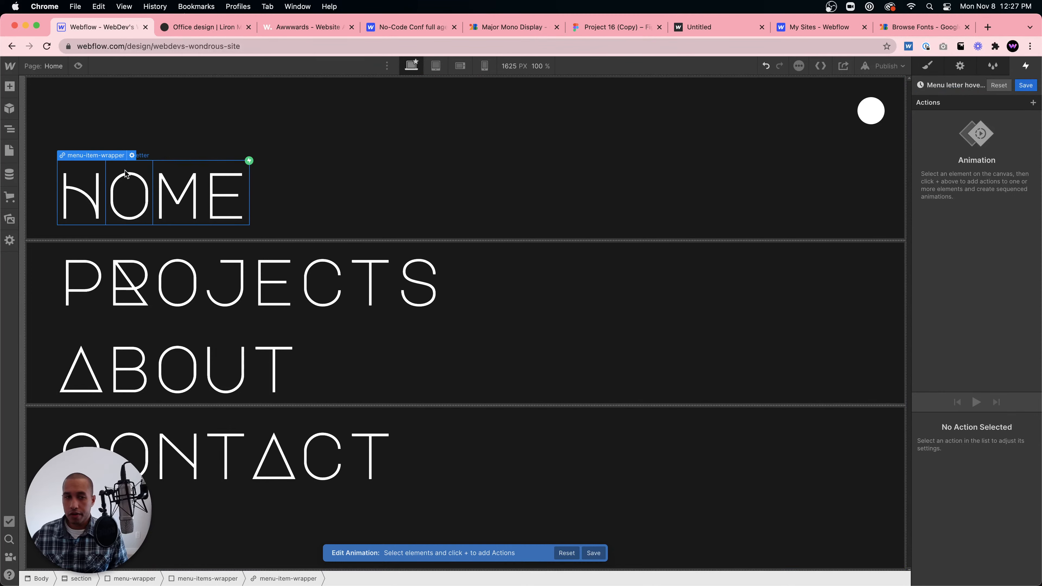
# Add a Rotate action for the H menu-letter of HOME to the hover-in animation.
pyautogui.click(78, 200)
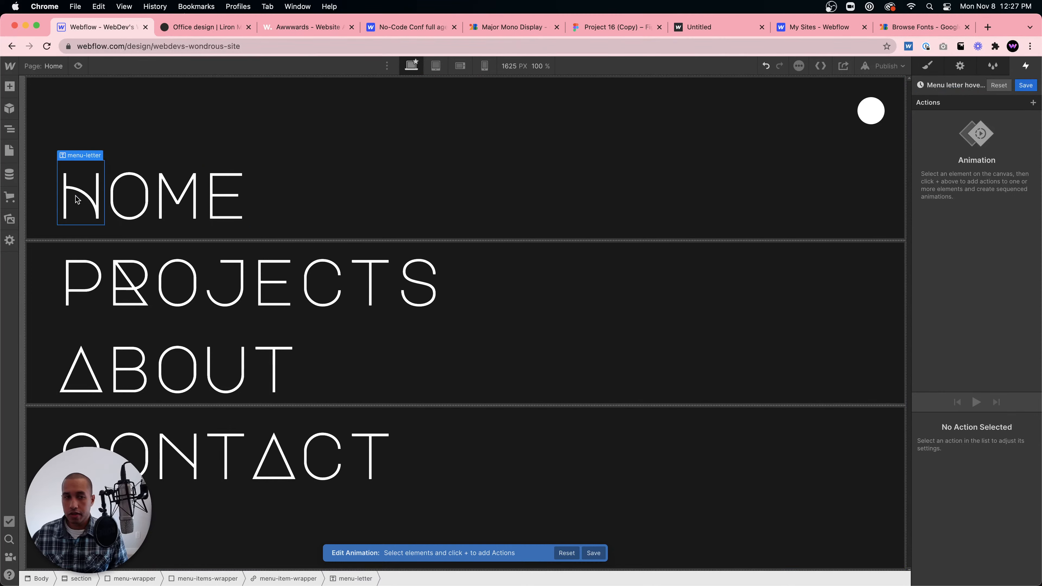
pyautogui.click(1032, 103)
pyautogui.click(966, 158)
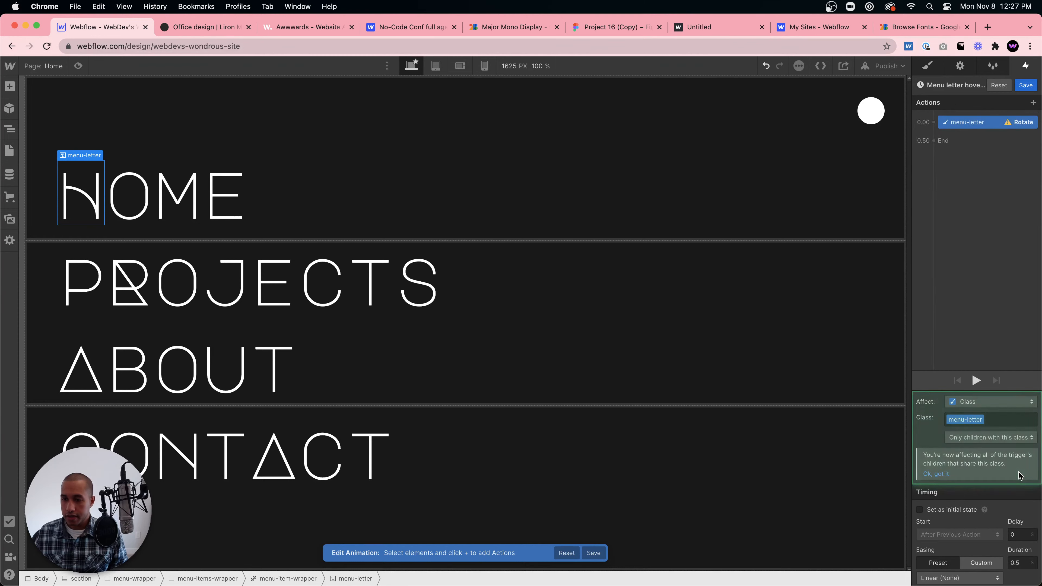
pyautogui.scroll(-2, 989, 469)
pyautogui.scroll(2, 993, 475)
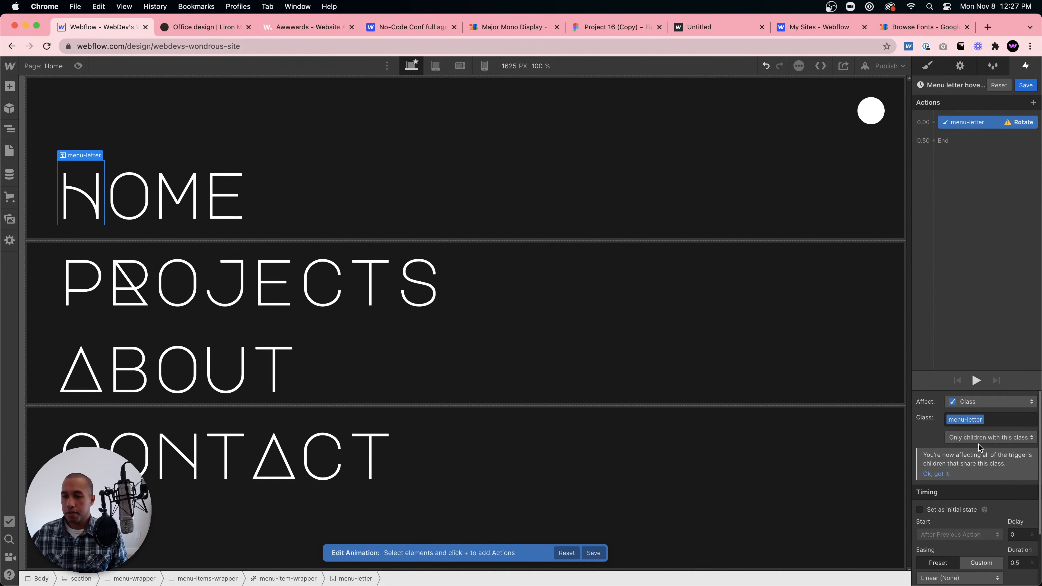
# Set the hover-in Rotate action to 180 degrees on the Y axis with Out Quart easing.
pyautogui.scroll(-2, 1001, 459)
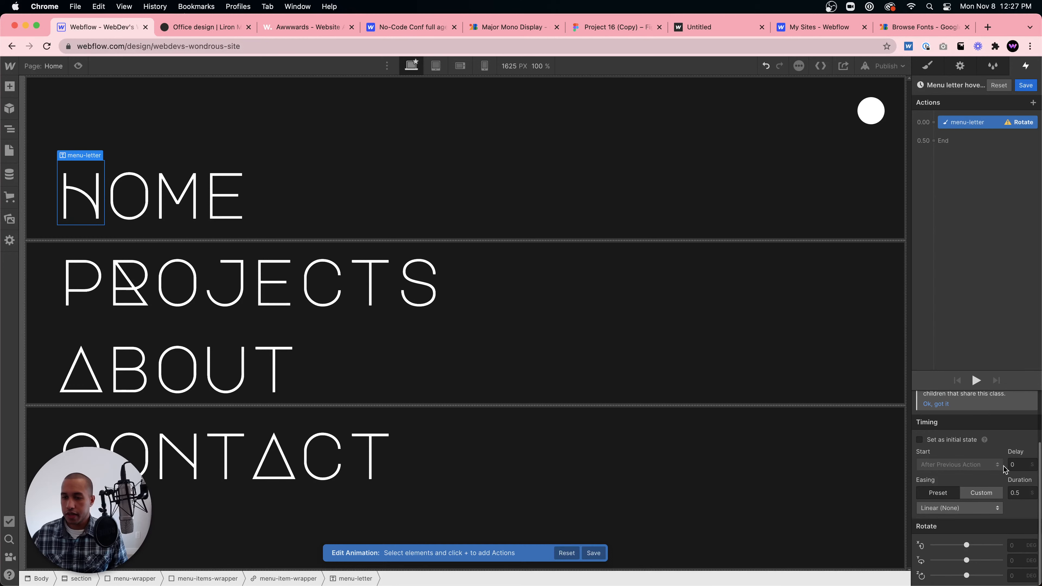
pyautogui.scroll(2, 992, 451)
pyautogui.scroll(-2, 997, 491)
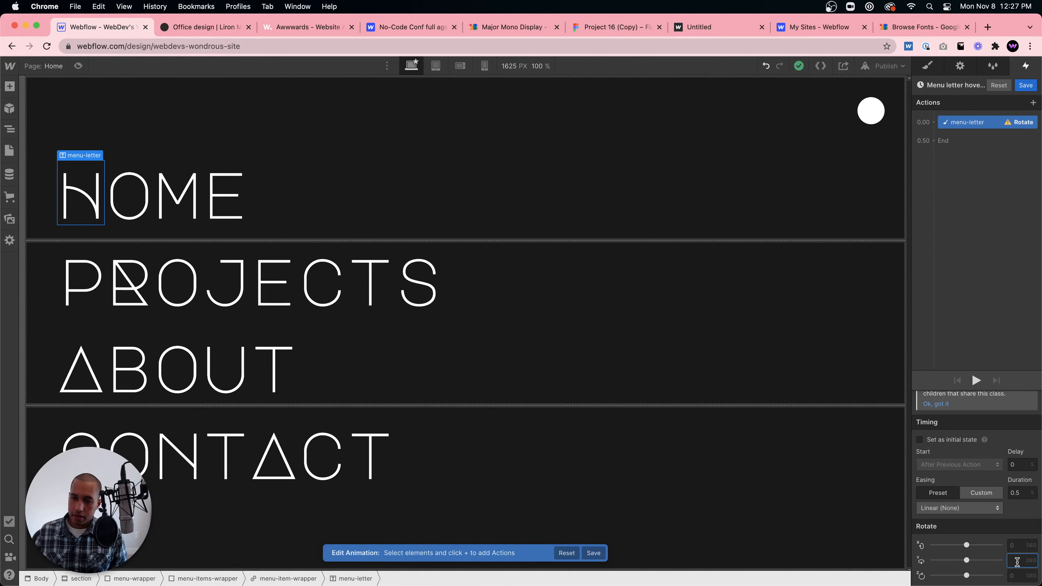
pyautogui.write('0')
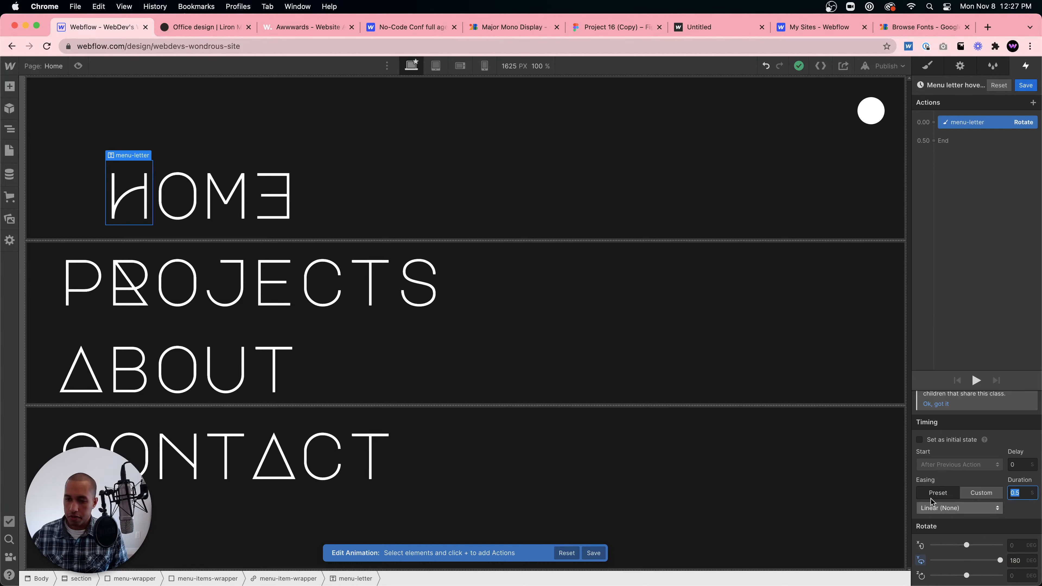
pyautogui.click(953, 509)
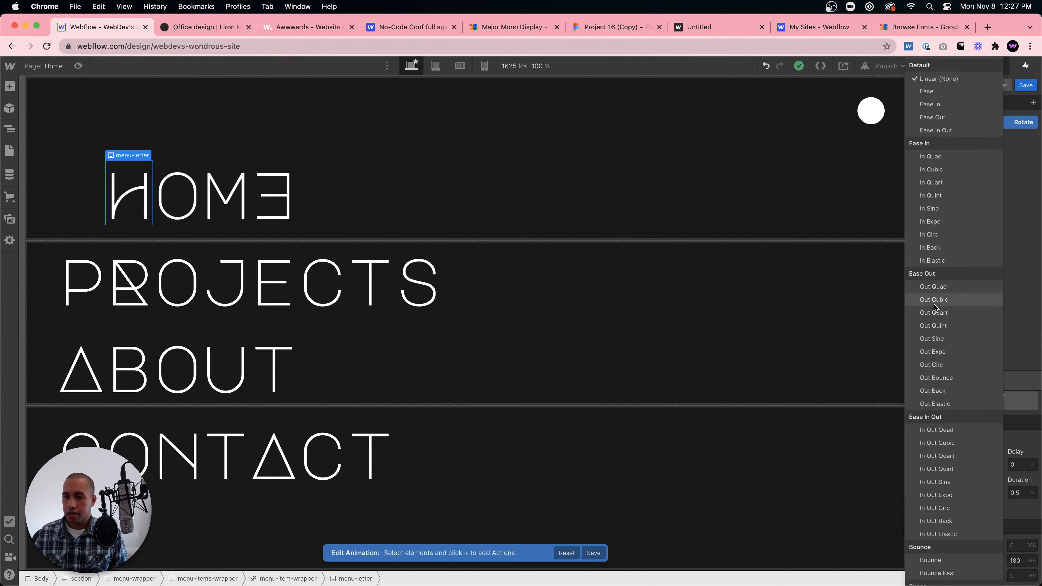
pyautogui.click(940, 313)
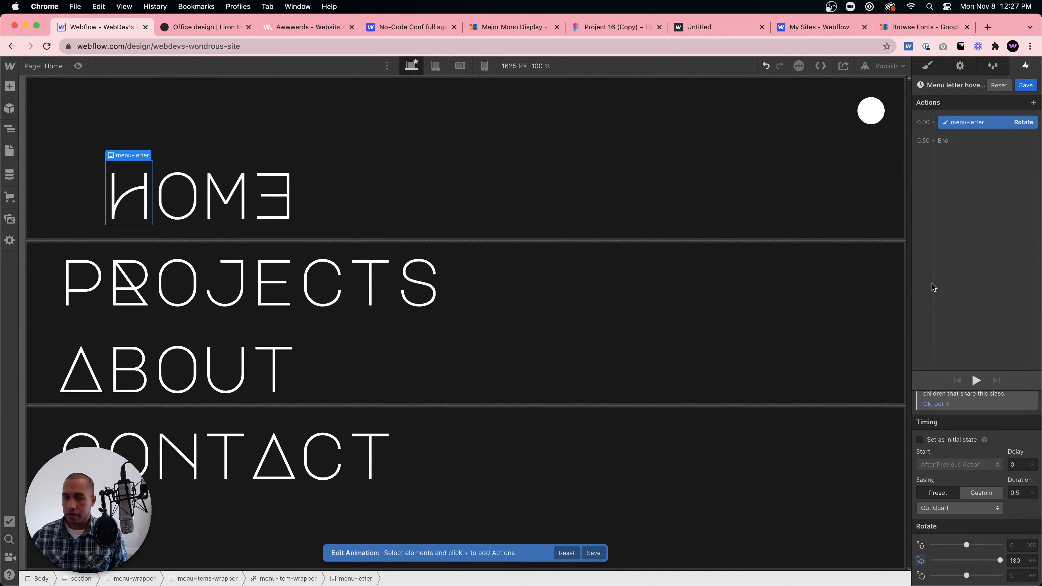
# Preview the open menu's HOME hover animation and compare it with the menu on the Liron Moran Interiors site.
pyautogui.click(79, 67)
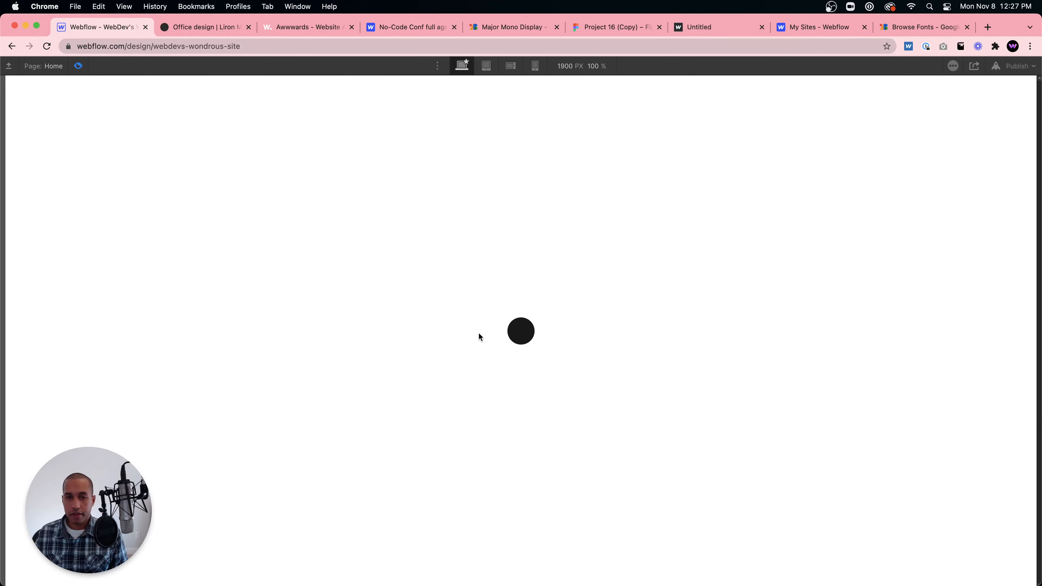
pyautogui.click(521, 330)
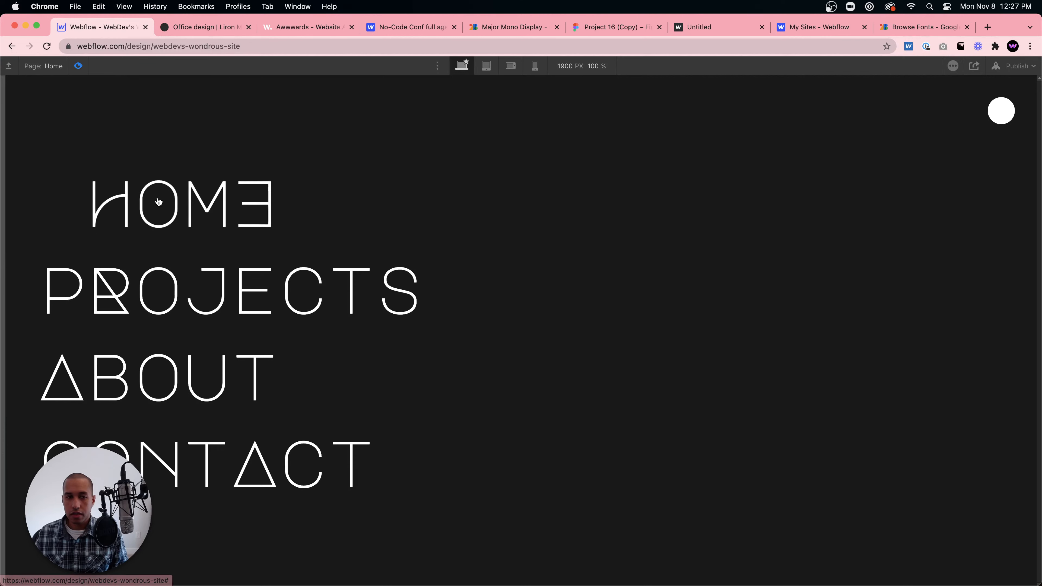
pyautogui.click(79, 66)
pyautogui.click(181, 27)
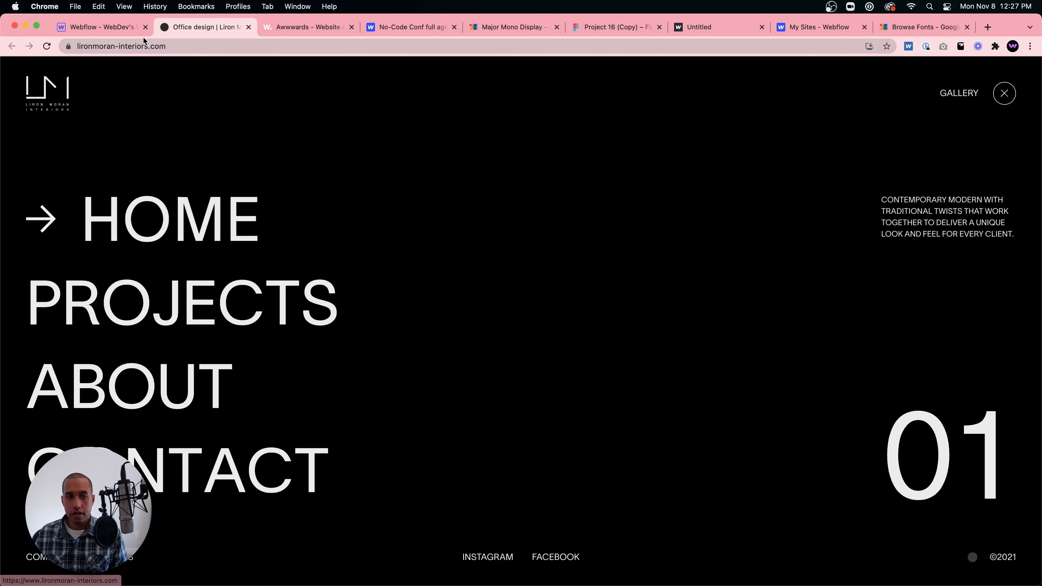
pyautogui.click(105, 27)
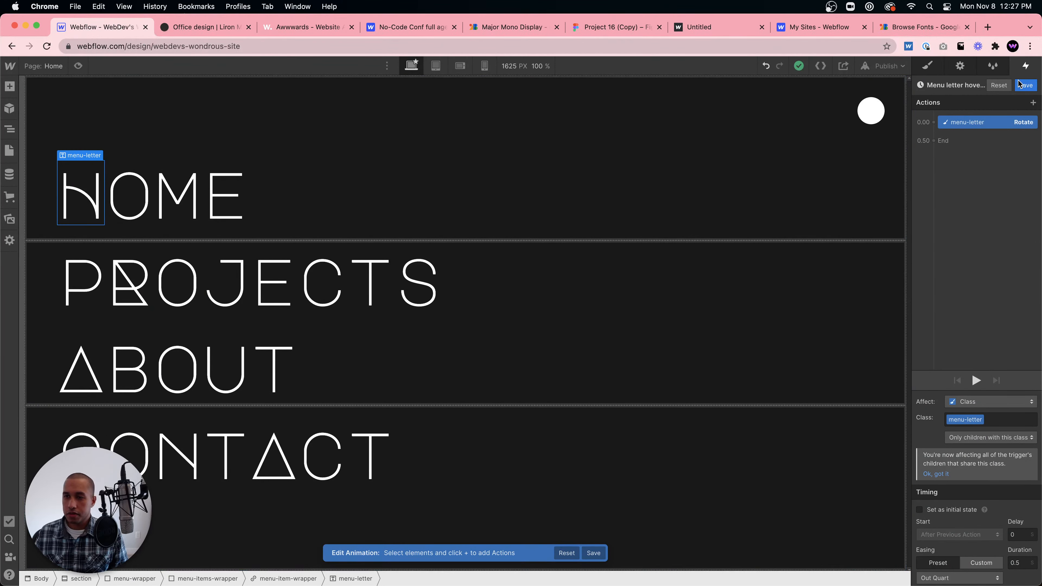
# Save the hover-in animation, and apply its hover trigger to all elements with the menu-item-wrapper class.
pyautogui.click(1025, 84)
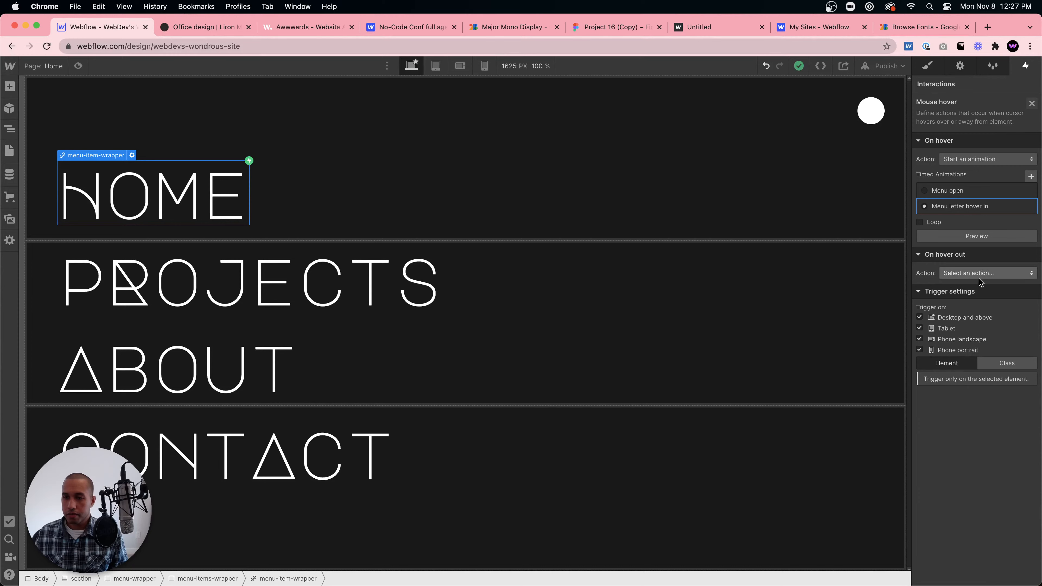
pyautogui.click(996, 364)
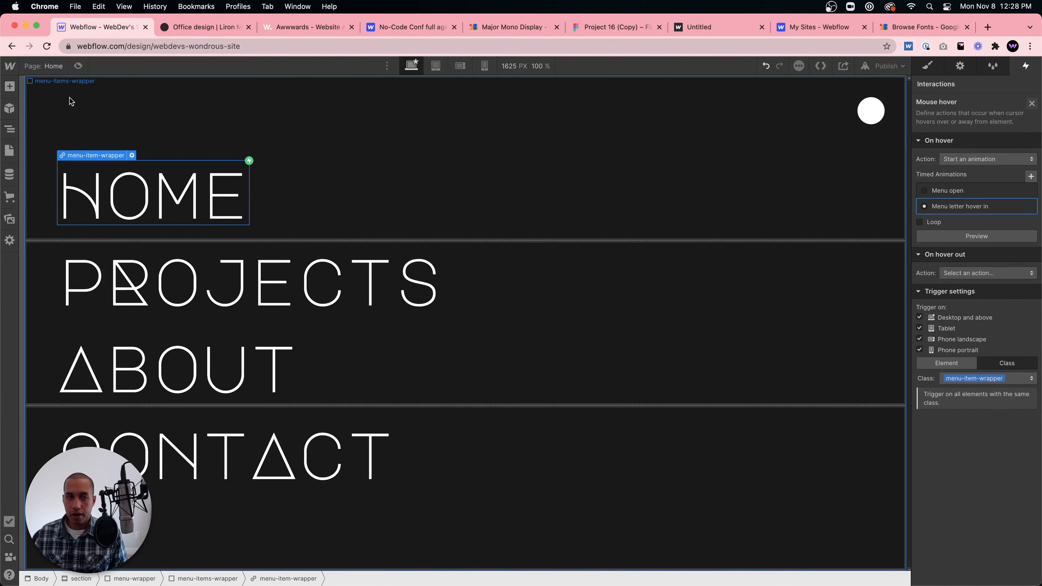
pyautogui.click(78, 65)
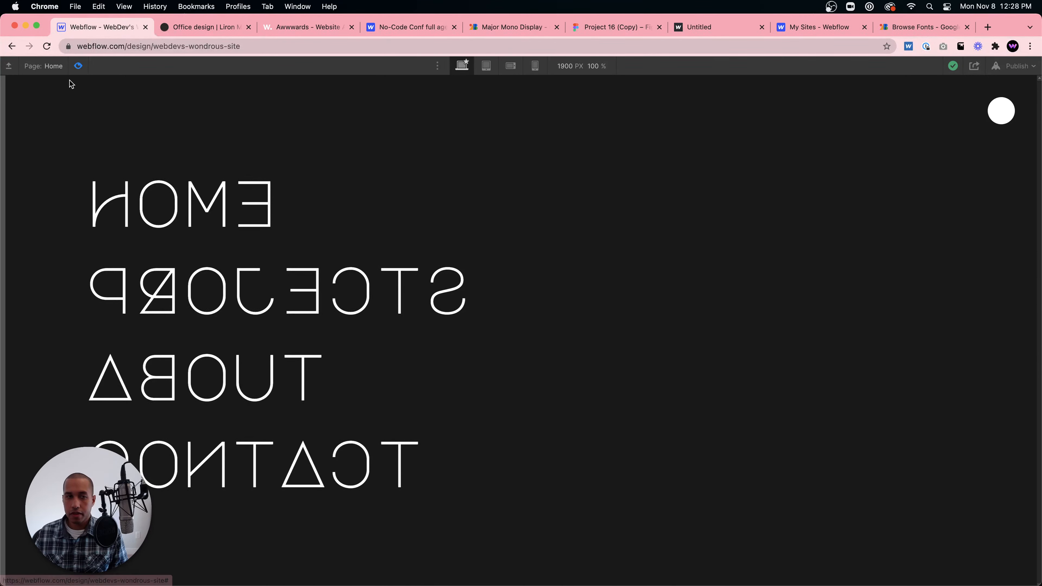
pyautogui.click(78, 67)
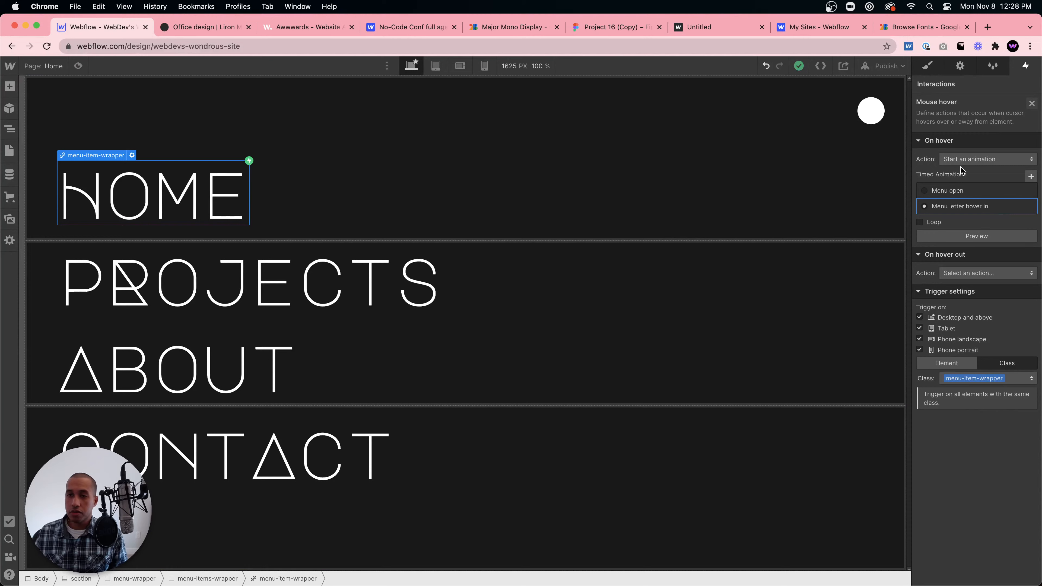
# Set the on-hover-out action to Start an animation, and duplicate the Menu letter hover in animation.
pyautogui.click(984, 274)
pyautogui.click(984, 299)
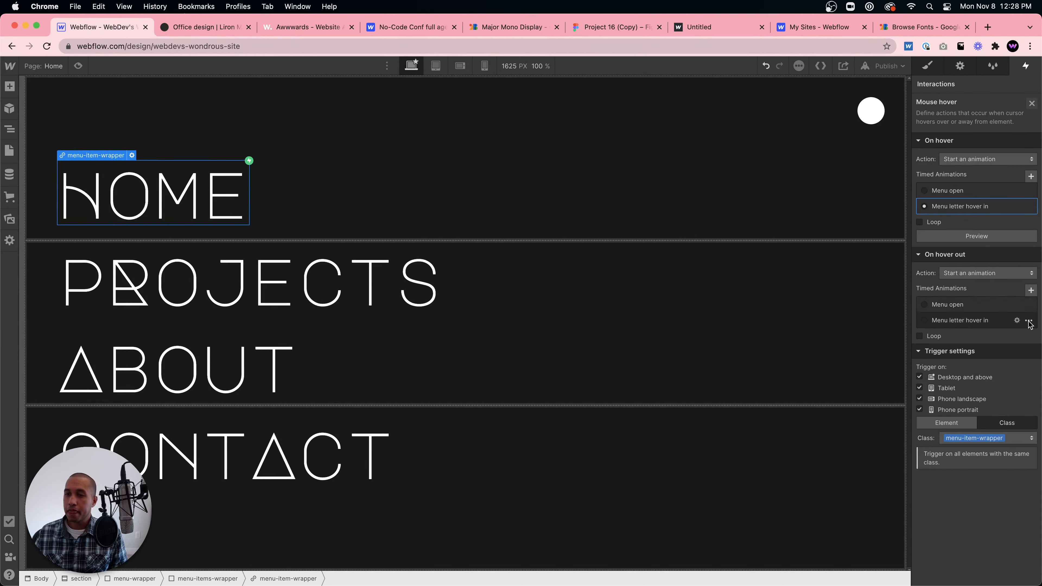
pyautogui.click(1028, 321)
pyautogui.click(1008, 363)
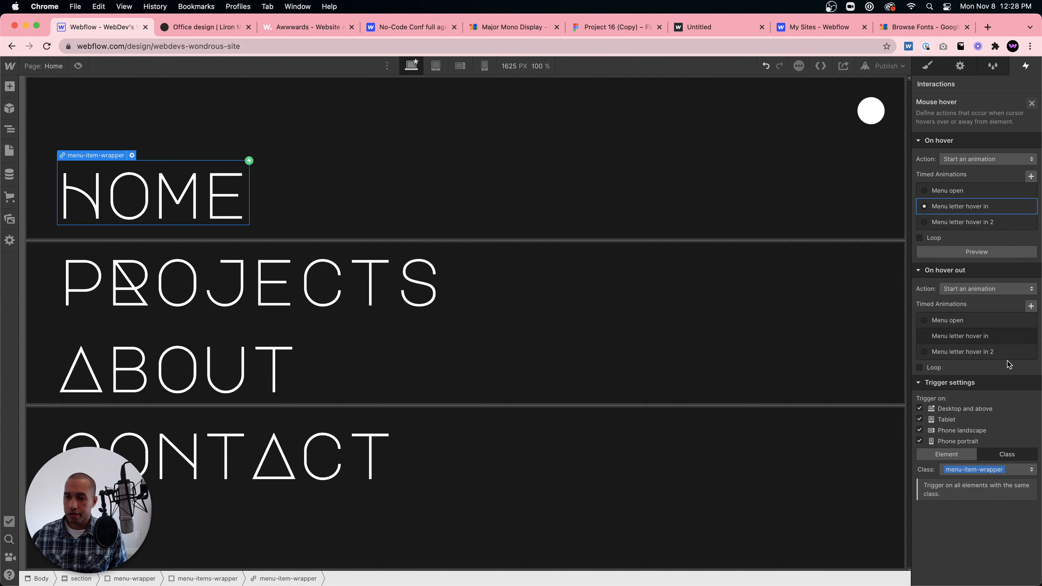
# Rename the duplicated animation as Menu letter hover out.
pyautogui.doubleClick(975, 353)
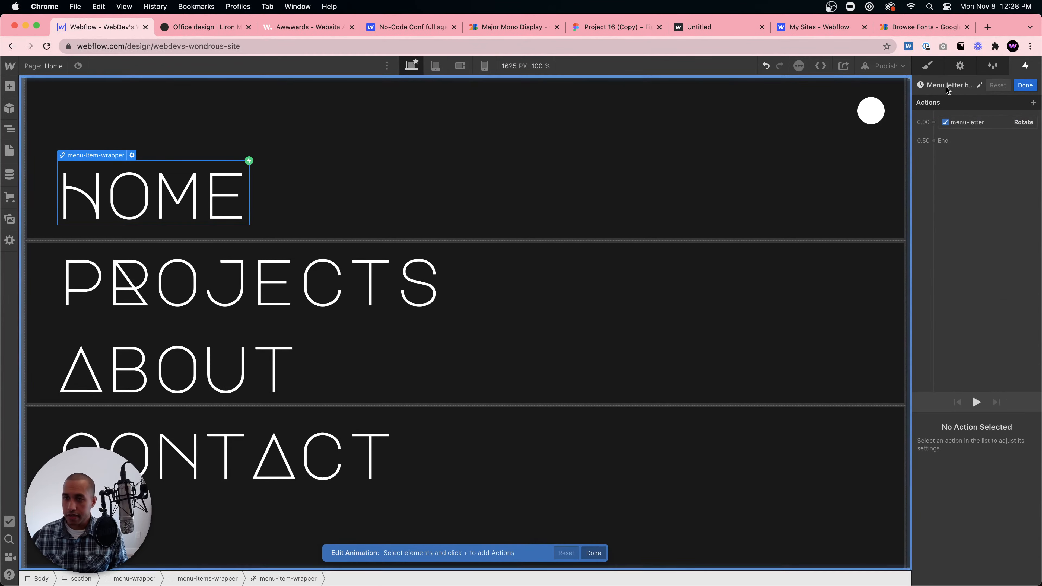
pyautogui.click(947, 87)
pyautogui.click(984, 86)
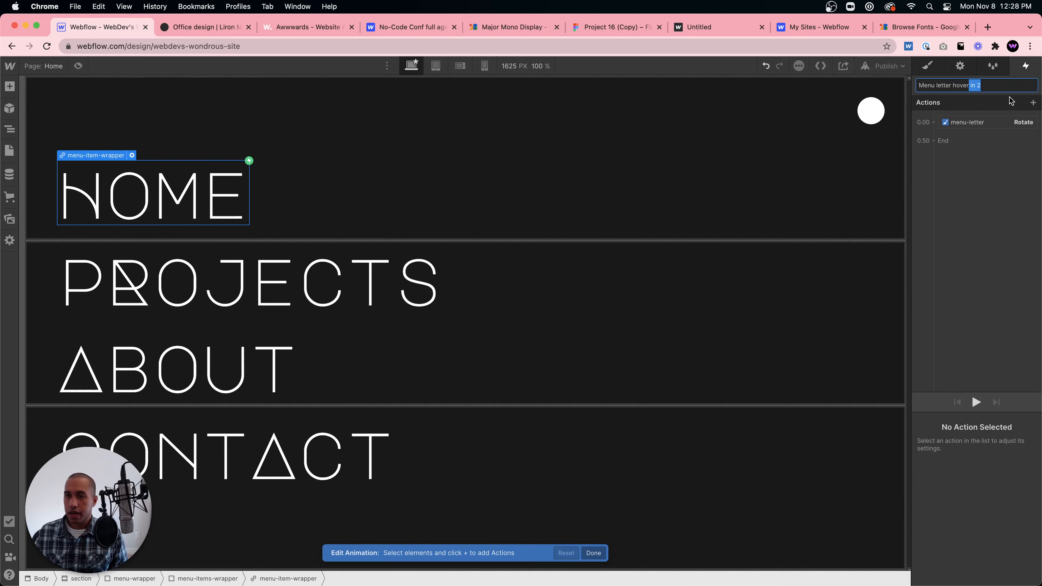
pyautogui.write('out')
pyautogui.press('Return')
# Set the Y-axis rotation of the hover-out animation's menu-letter Rotate action to 0 degrees.
pyautogui.click(984, 122)
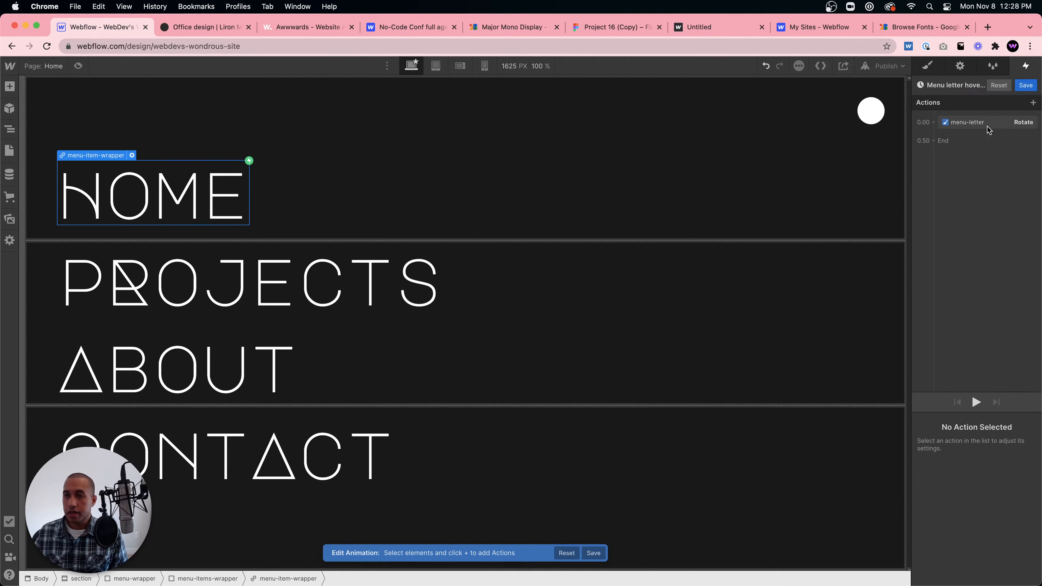
pyautogui.scroll(-3, 993, 537)
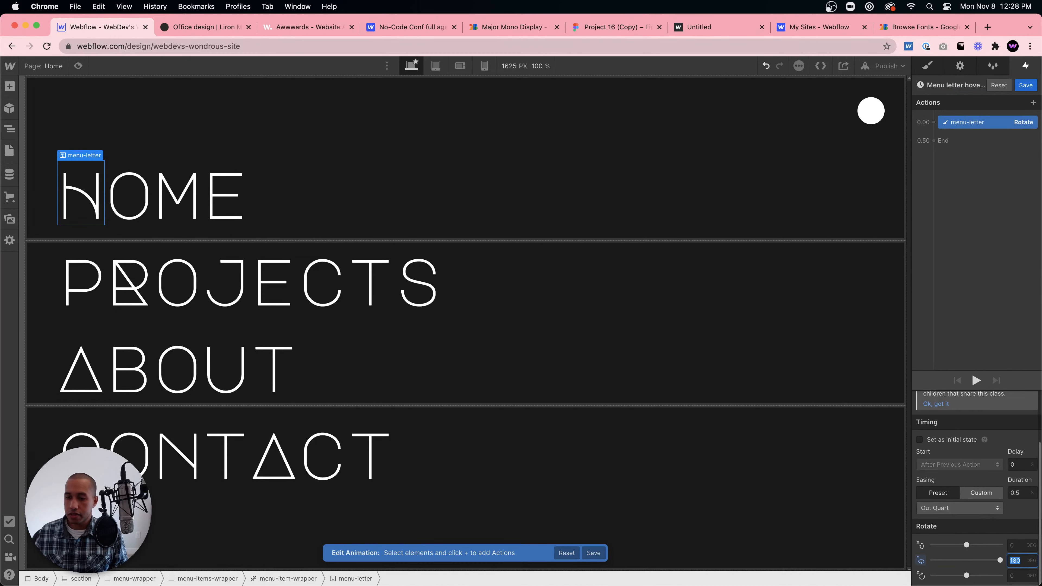
pyautogui.write('0')
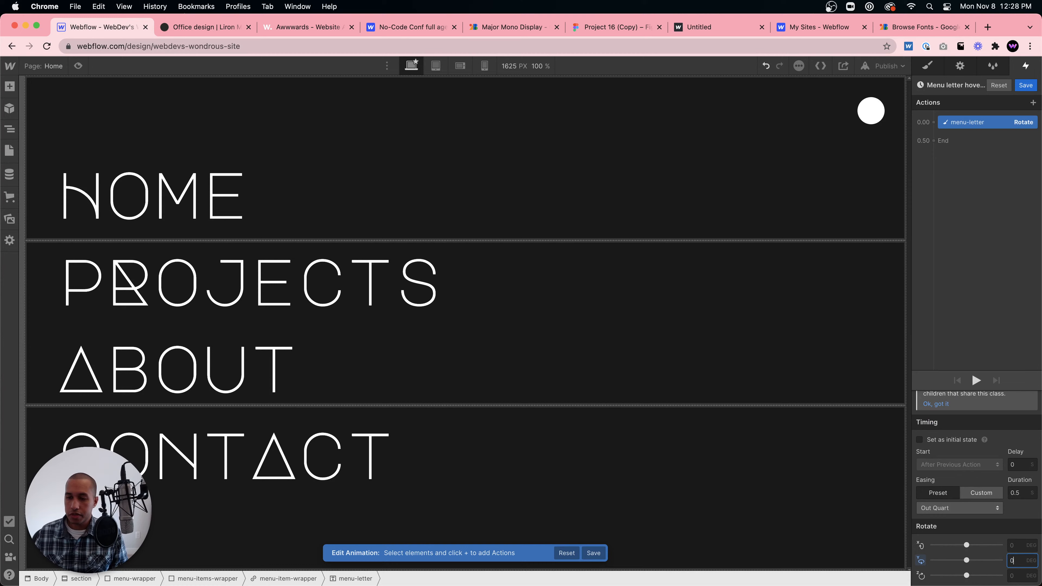
# Preview the letter rotations when hovering in and out of the menu rows, and save the hover-out animation.
pyautogui.click(79, 66)
pyautogui.click(522, 331)
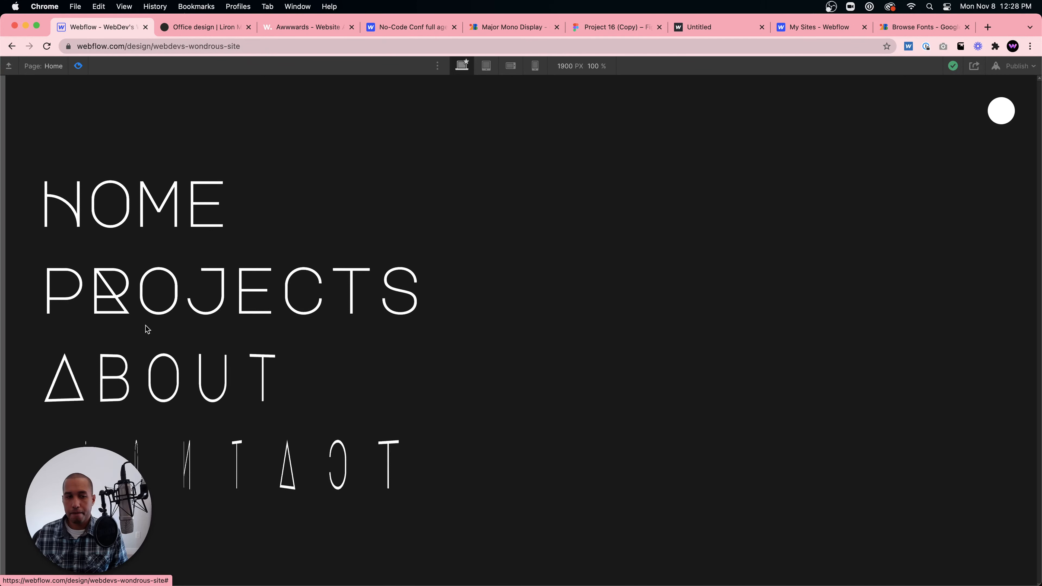
pyautogui.click(78, 65)
pyautogui.click(1025, 85)
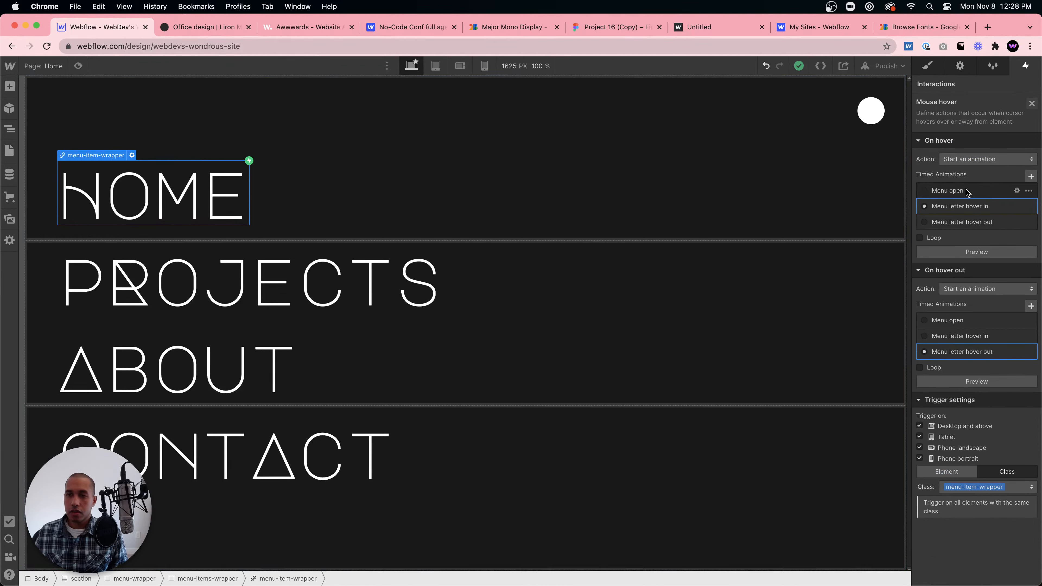
pyautogui.click(1032, 104)
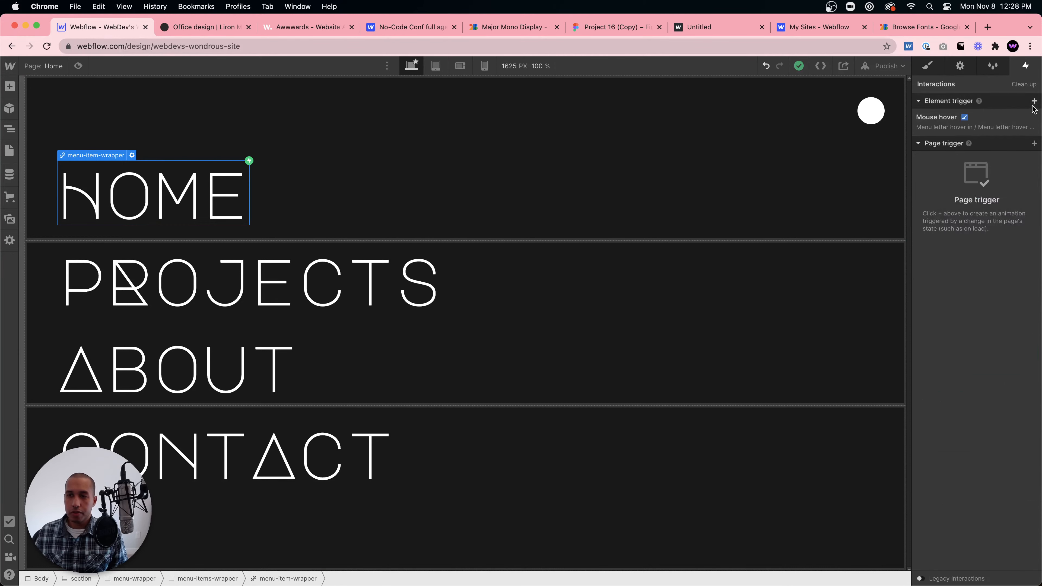
# Hide the menu-wrapper element by setting its display to none.
pyautogui.click(927, 65)
pyautogui.click(10, 129)
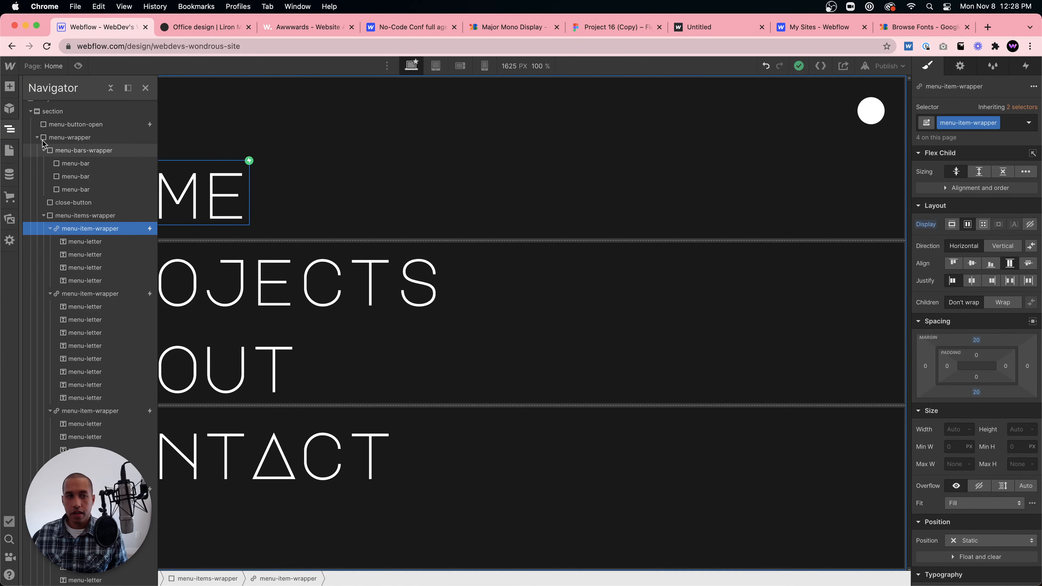
pyautogui.click(37, 137)
pyautogui.click(80, 137)
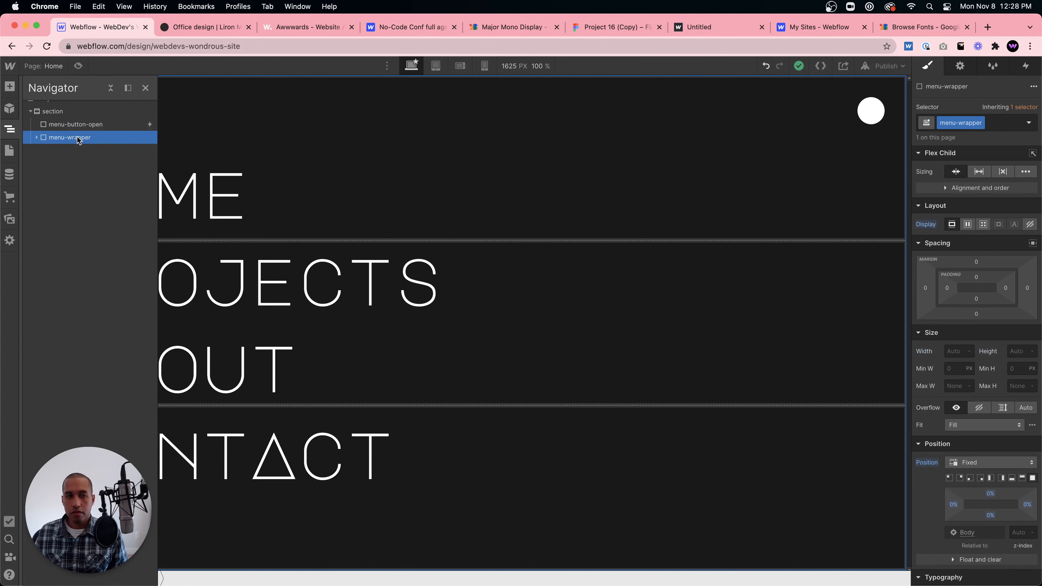
pyautogui.click(1030, 224)
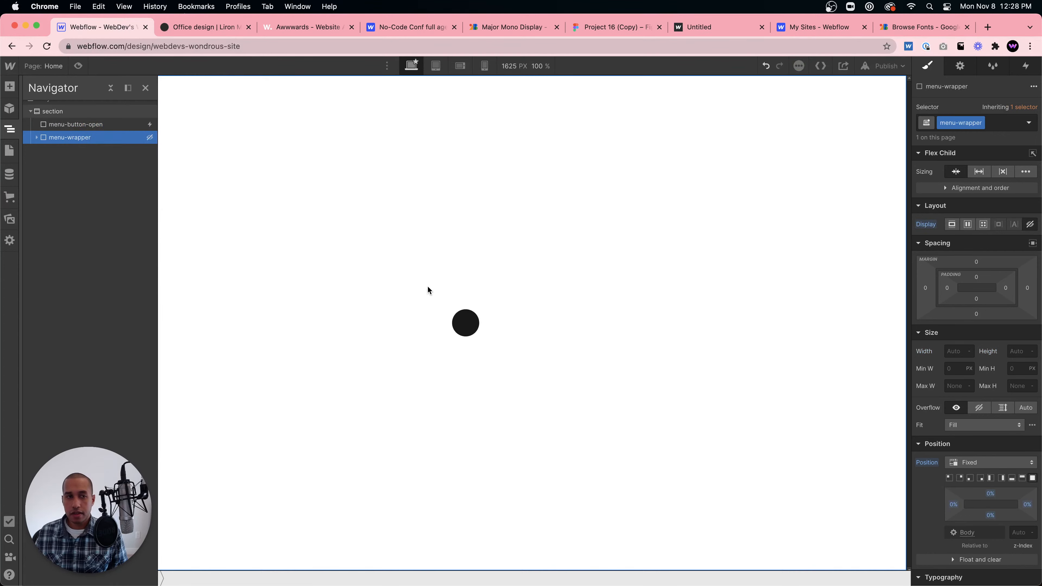
# Open the Menu open animation of the menu-button-open click trigger for editing.
pyautogui.click(465, 323)
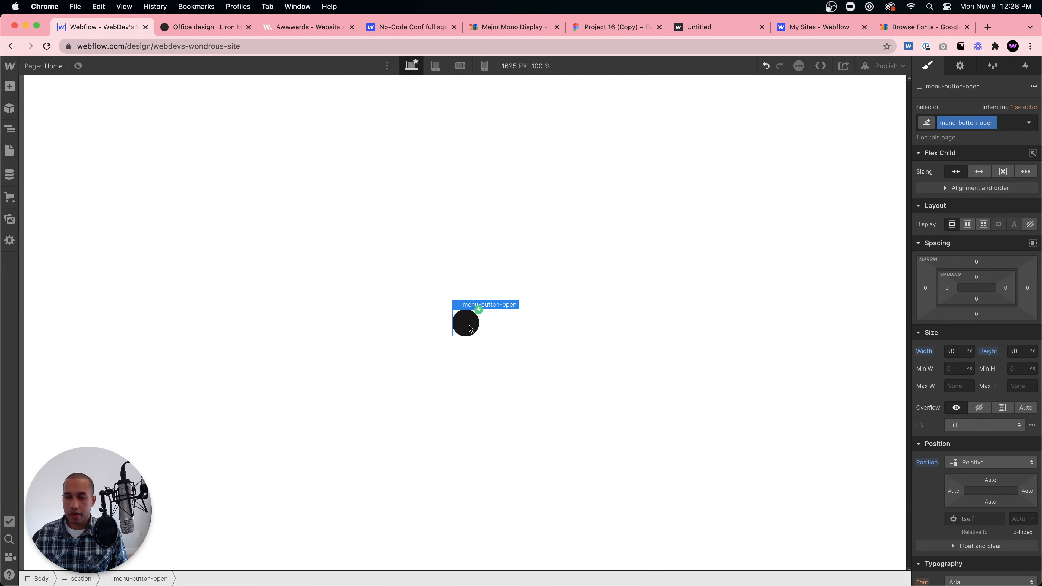
pyautogui.click(1025, 66)
pyautogui.click(967, 130)
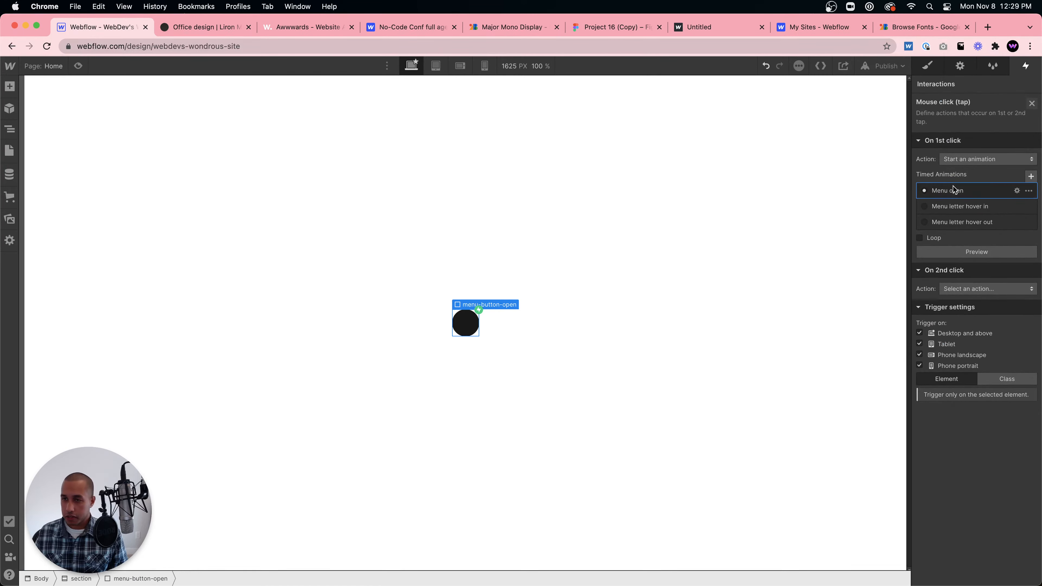
pyautogui.click(954, 190)
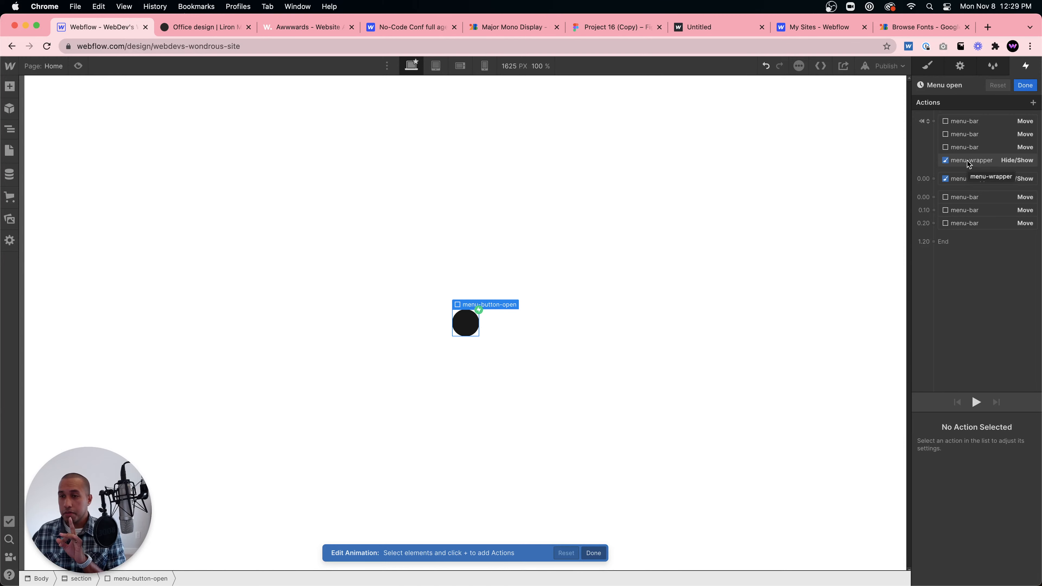
# Add an Opacity action on the menu-items-wrapper to the Menu open animation, set to 0% as the initial state.
pyautogui.click(970, 223)
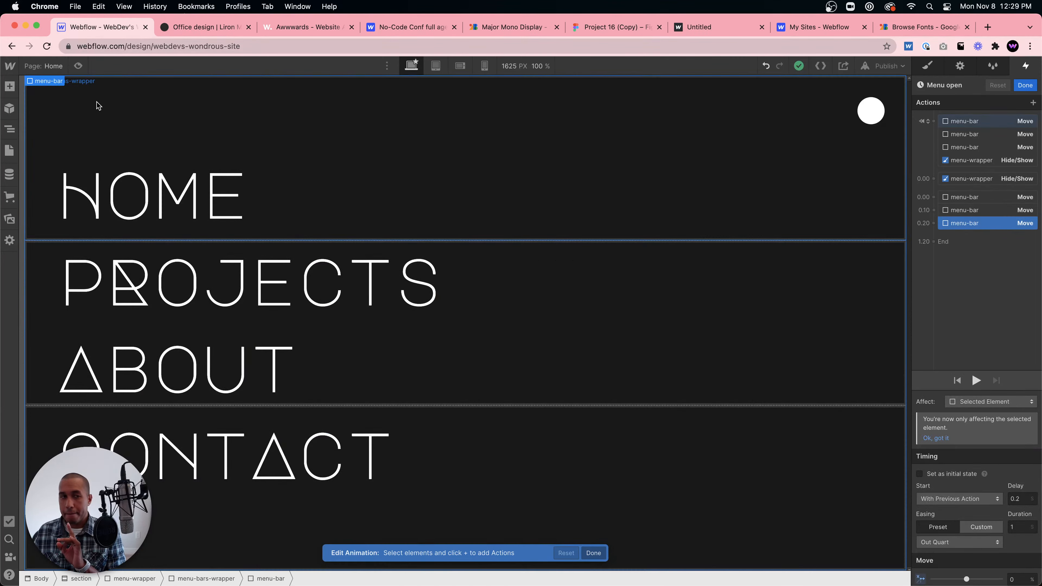
pyautogui.click(10, 130)
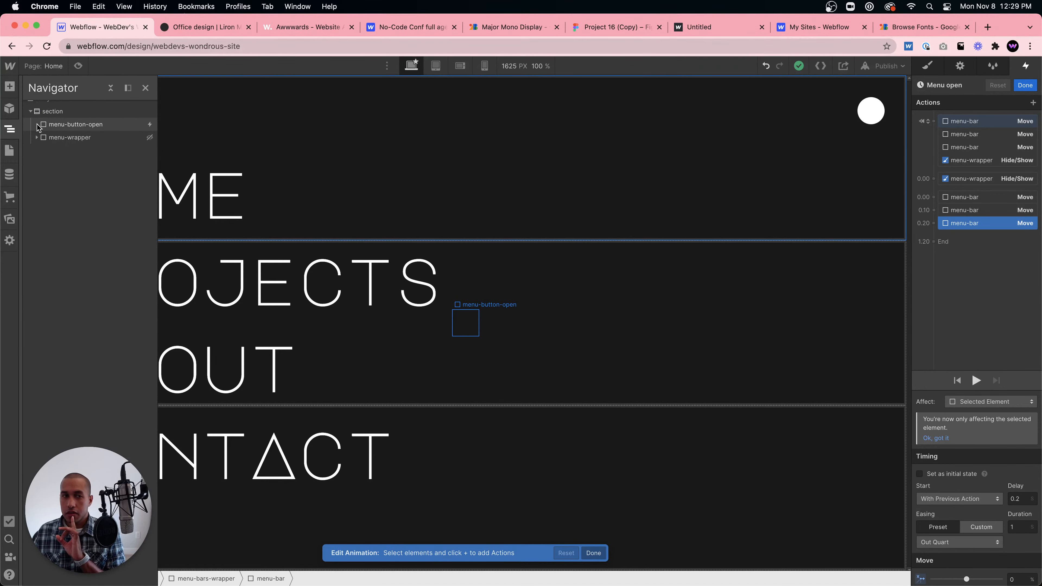
pyautogui.click(37, 138)
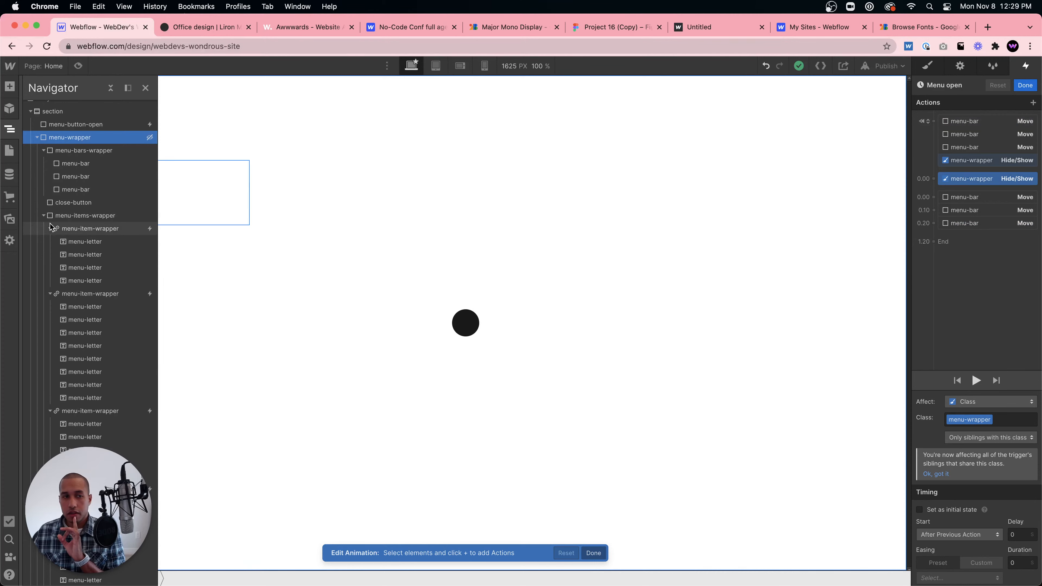
pyautogui.click(44, 216)
pyautogui.click(62, 216)
pyautogui.click(43, 151)
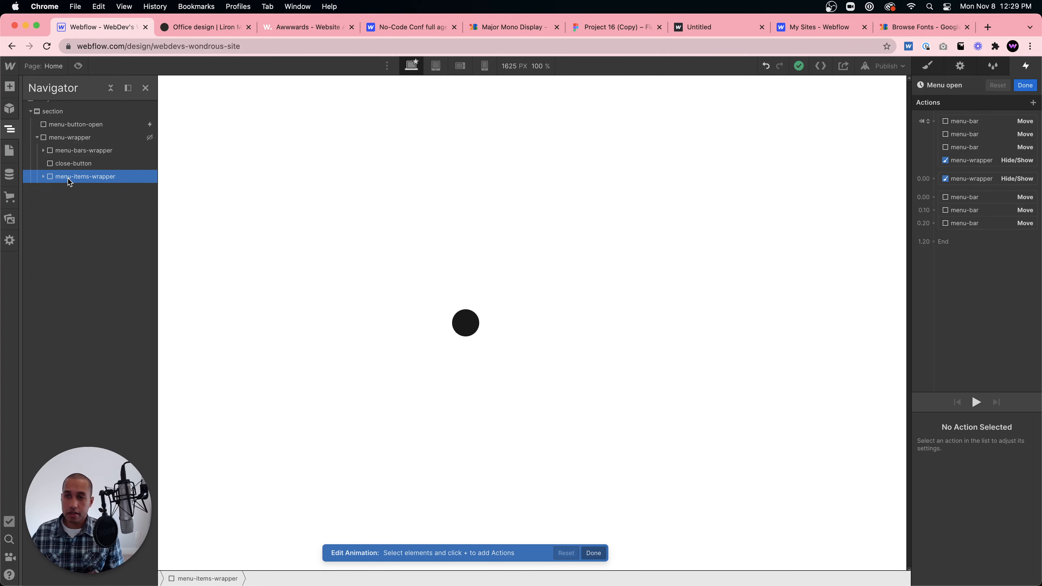
pyautogui.click(959, 237)
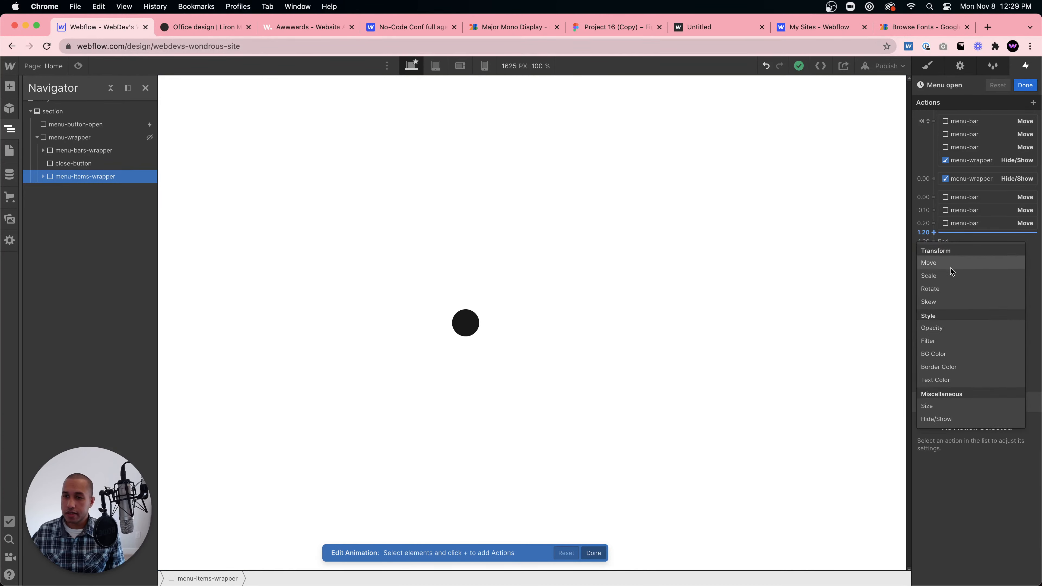
pyautogui.click(955, 328)
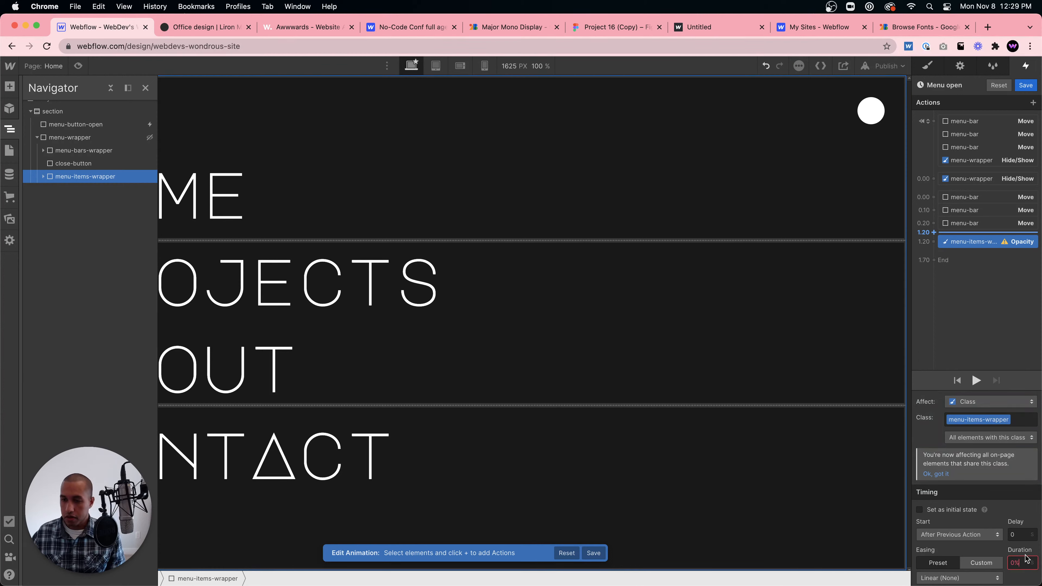
pyautogui.click(1015, 532)
pyautogui.scroll(-2, 1014, 529)
pyautogui.click(1014, 576)
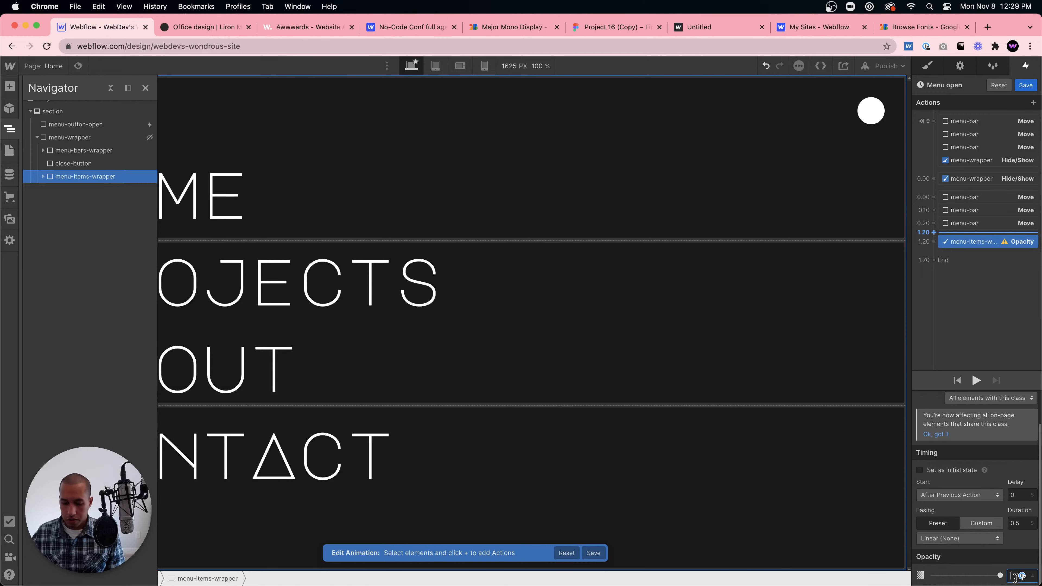
pyautogui.write('0')
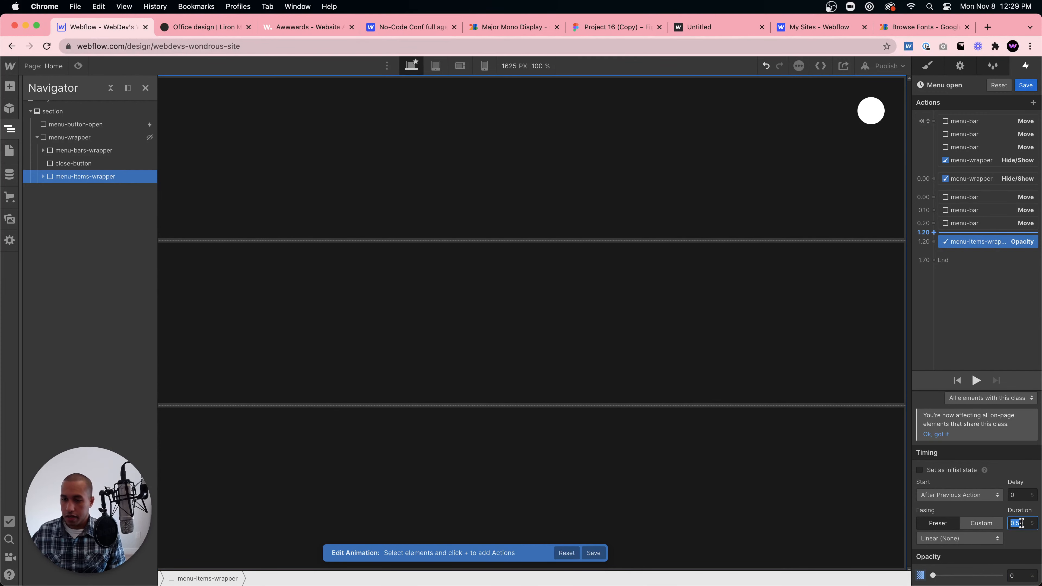
pyautogui.click(934, 471)
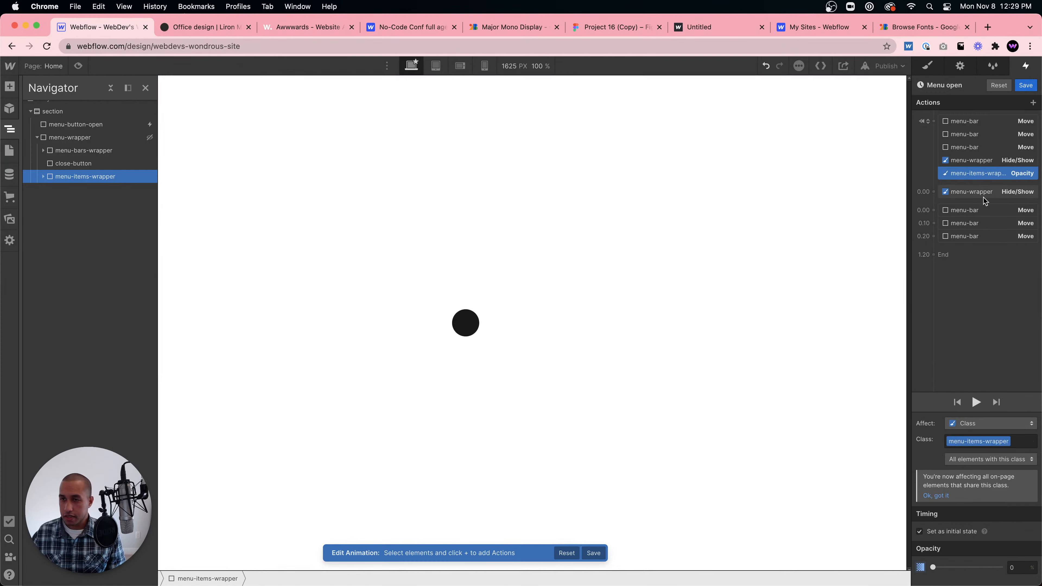
# Add a second menu-items-wrapper Opacity action at 100% with Ease easing, and place it alongside the timed menu-wrapper Hide/Show action.
pyautogui.click(960, 246)
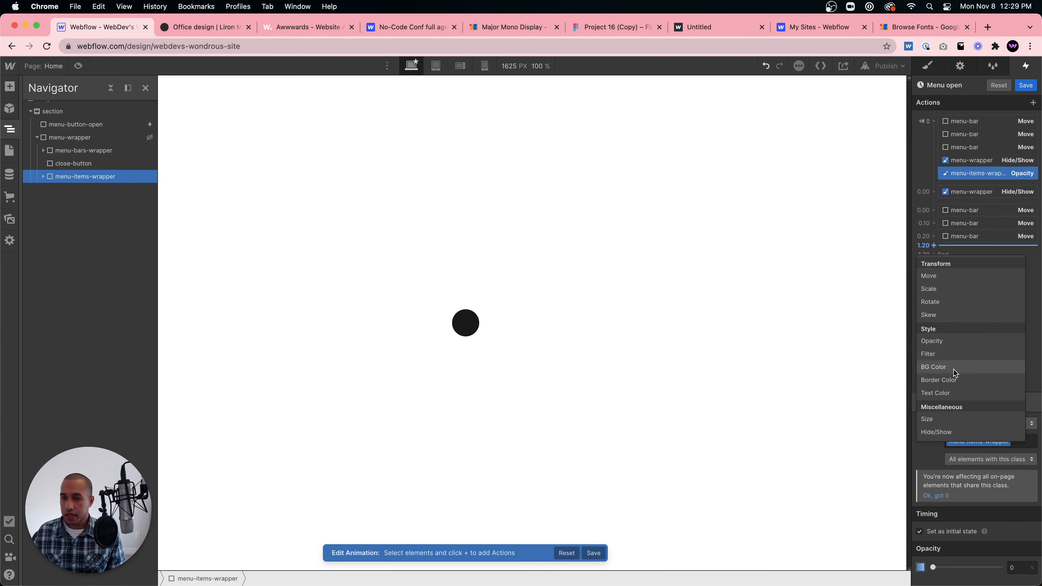
pyautogui.click(950, 343)
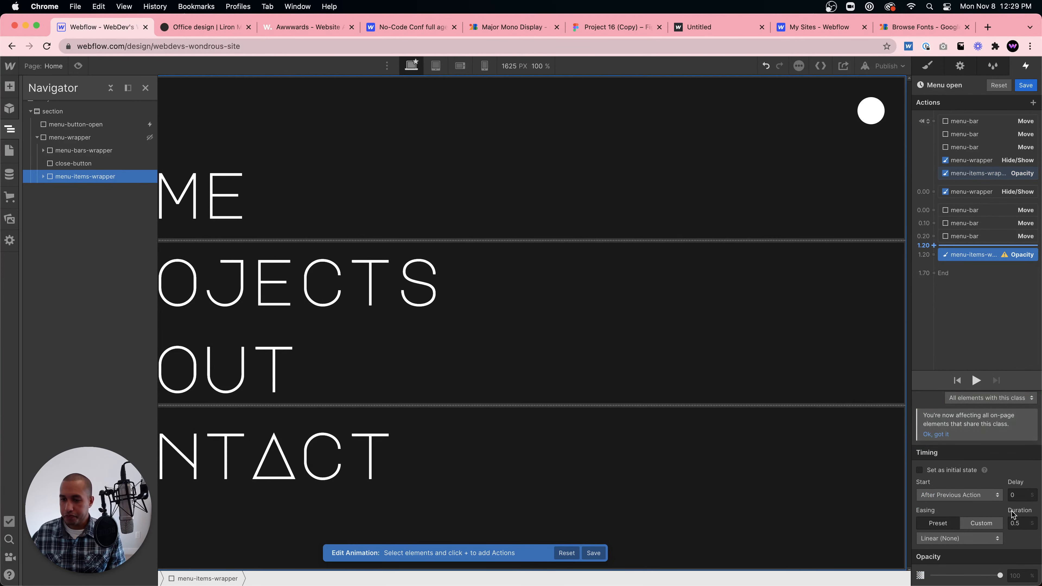
pyautogui.click(984, 540)
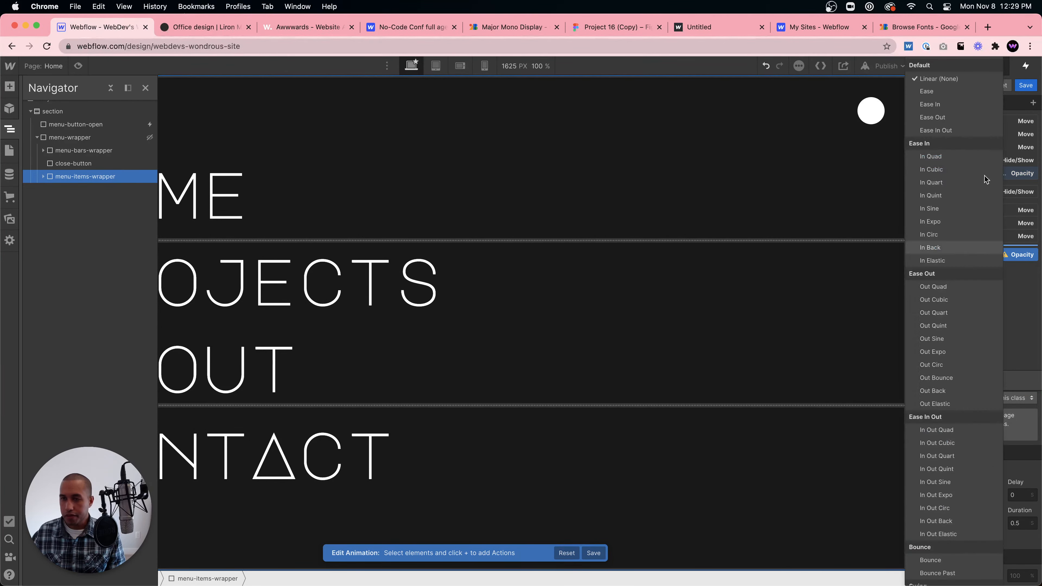
pyautogui.click(952, 91)
pyautogui.write('00')
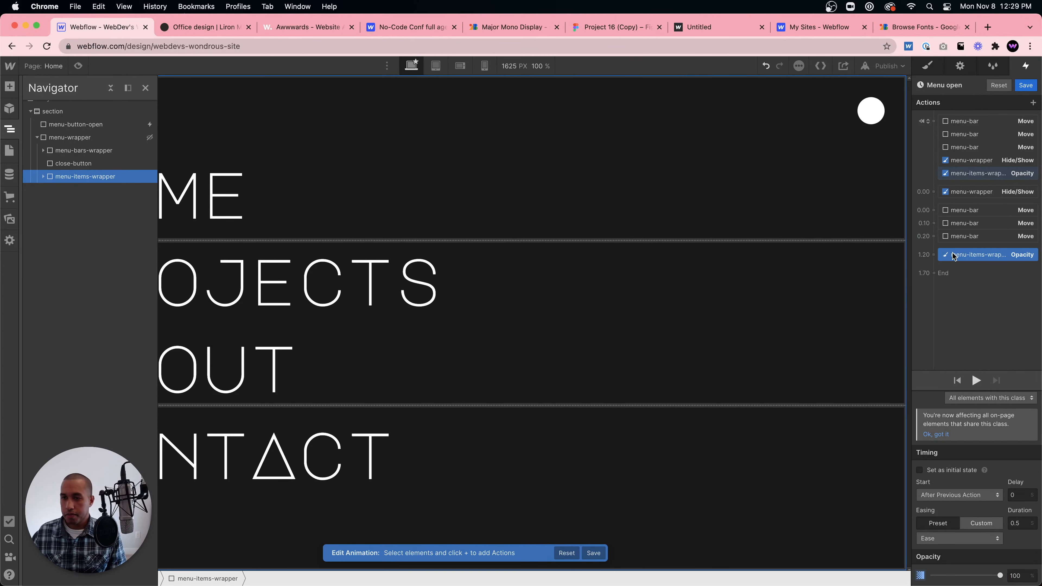
pyautogui.moveTo(954, 255); pyautogui.dragTo(972, 197)
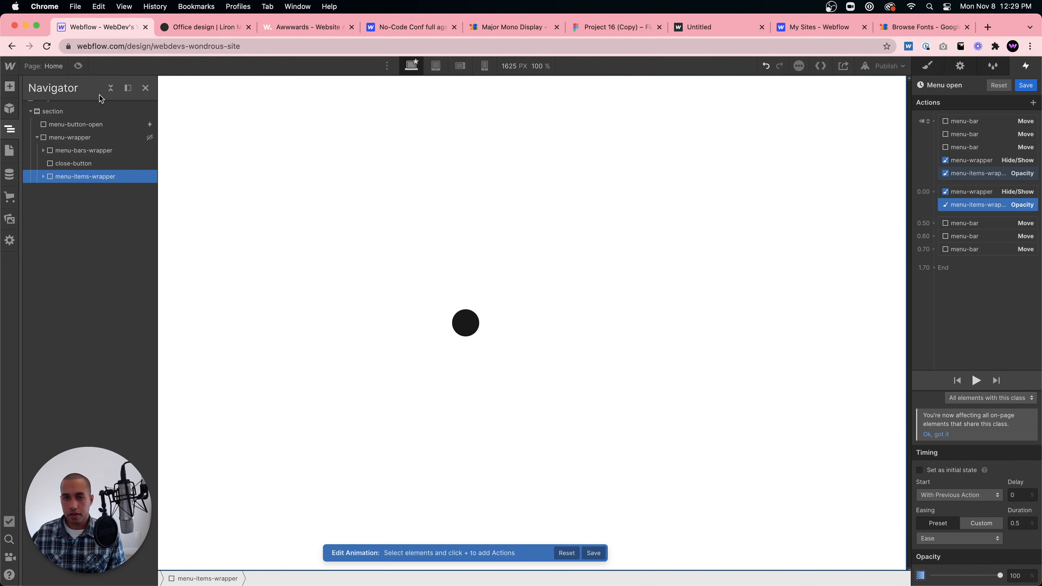
# Preview the menu opening twice to examine how the menu items fade in before the bars move.
pyautogui.click(81, 66)
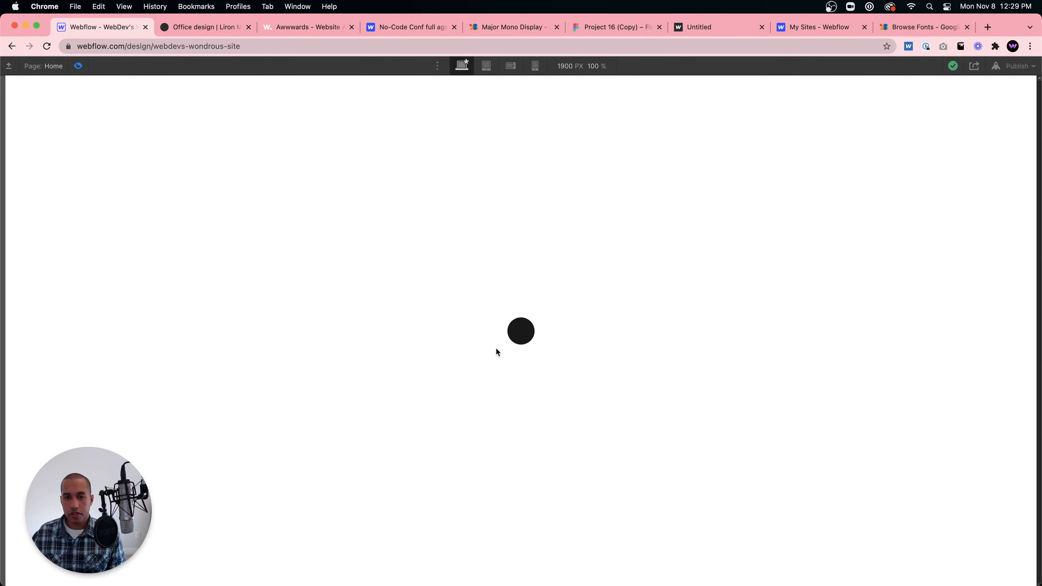
pyautogui.click(516, 340)
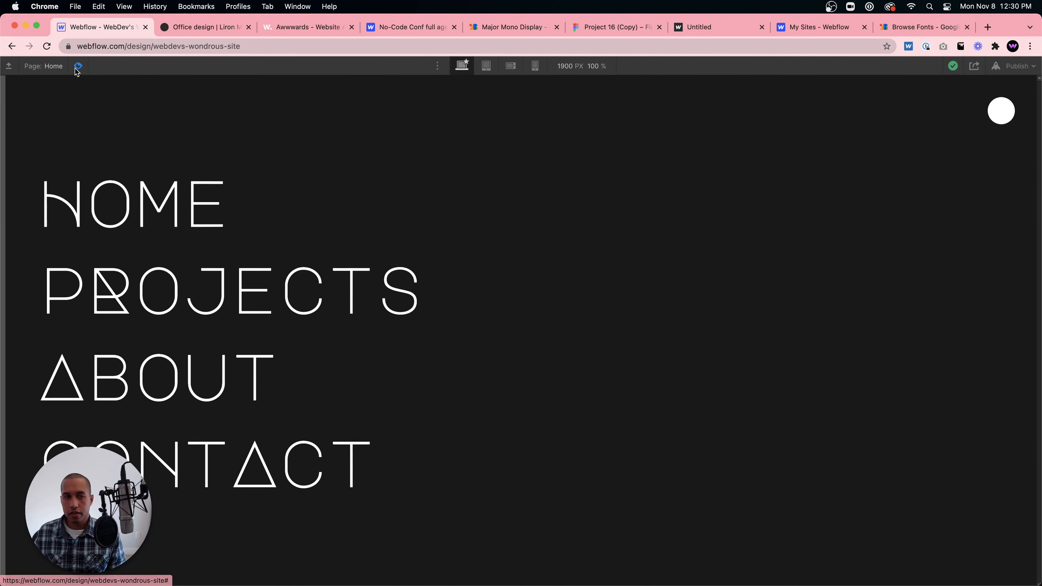
pyautogui.press('Escape')
pyautogui.click(473, 322)
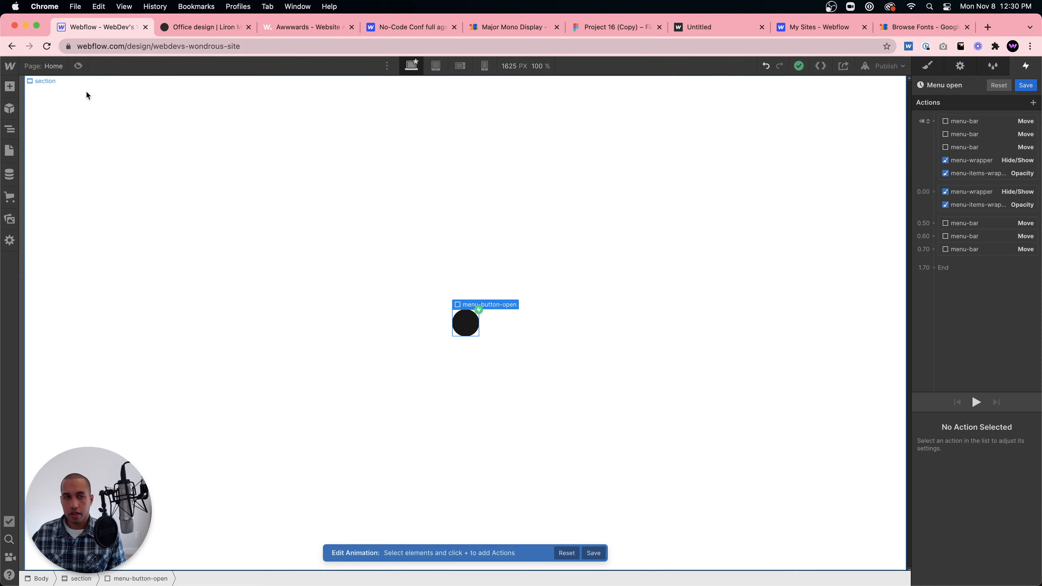
pyautogui.click(78, 66)
pyautogui.click(530, 335)
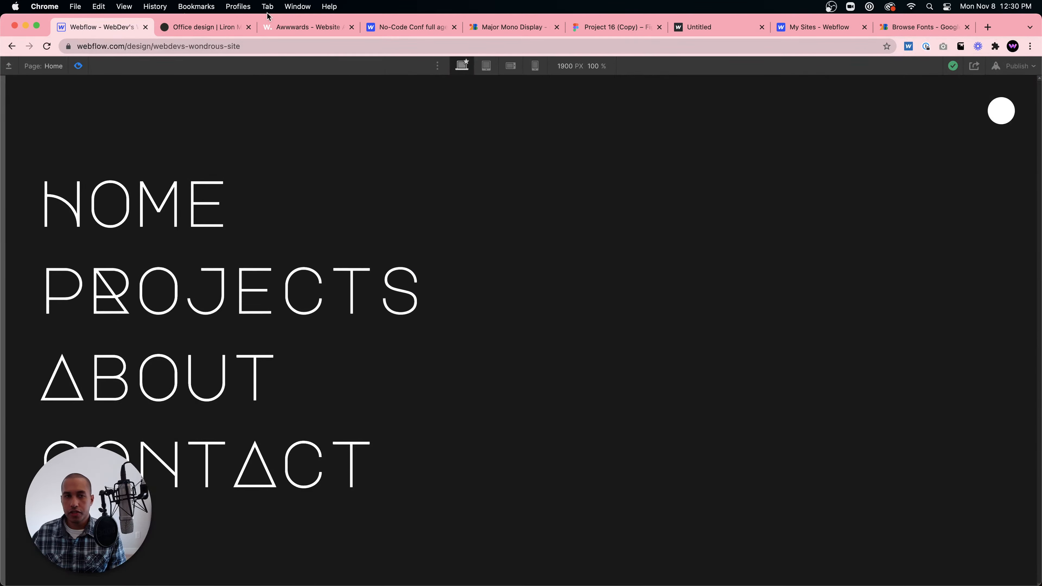
# Switch to the Liron Moran Interiors site, open its menu to study the opening animation, and return to Webflow.
pyautogui.click(203, 27)
pyautogui.click(1007, 94)
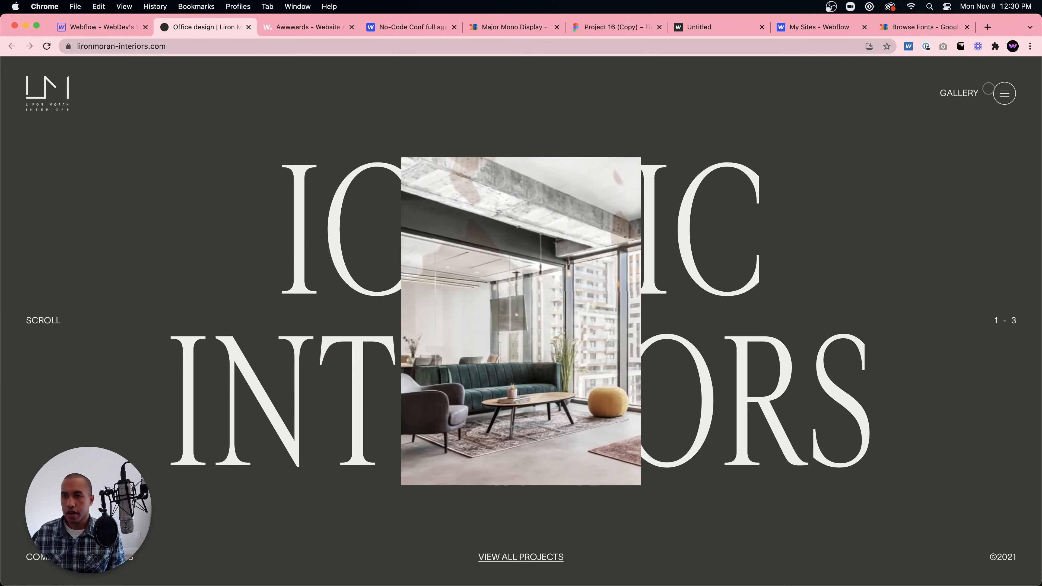
pyautogui.click(1005, 93)
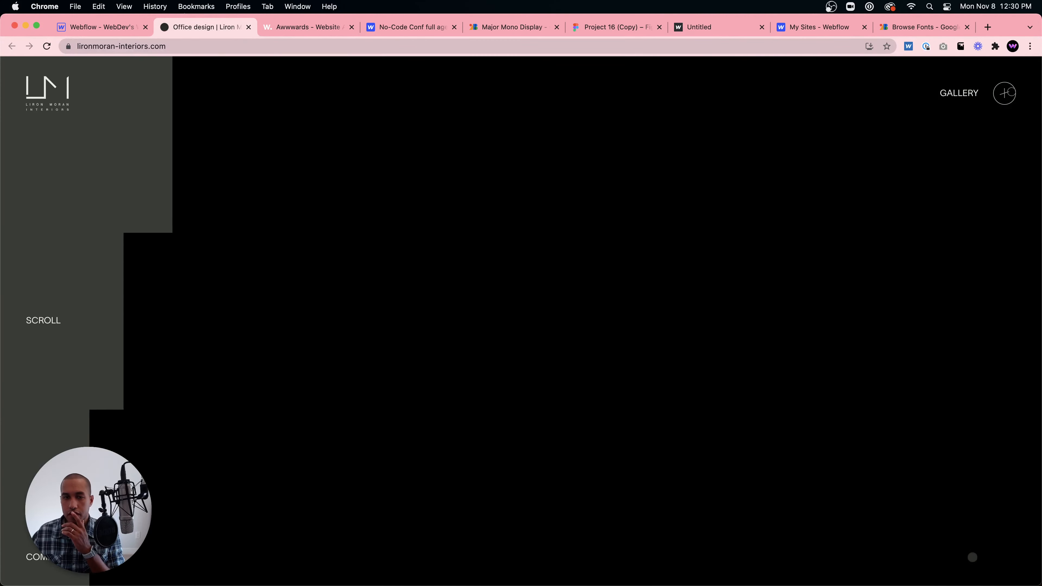
pyautogui.click(102, 27)
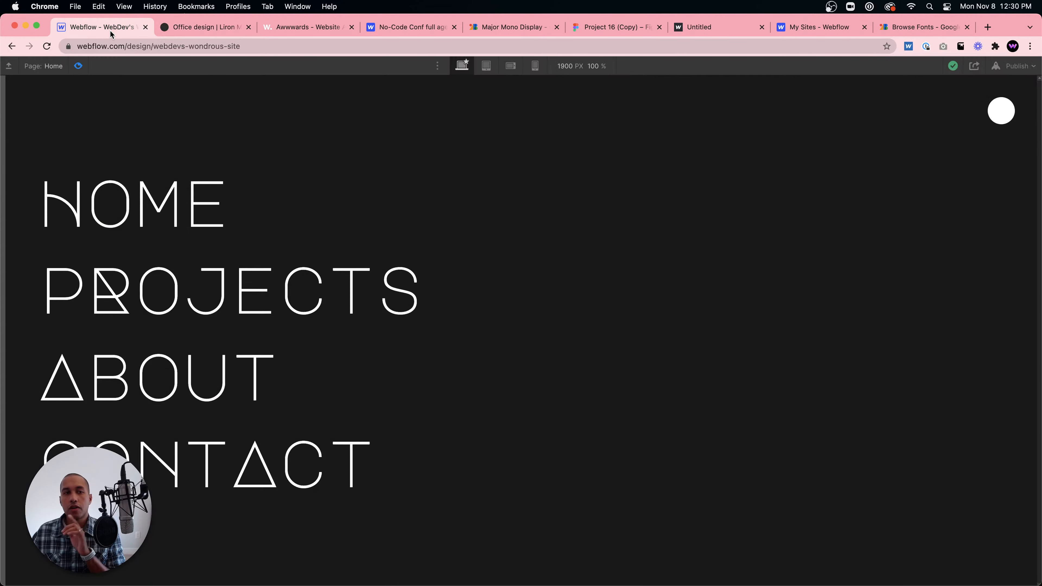
# Leave the preview and delete both menu-items-wrapper Opacity actions from the Menu open animation.
pyautogui.click(84, 67)
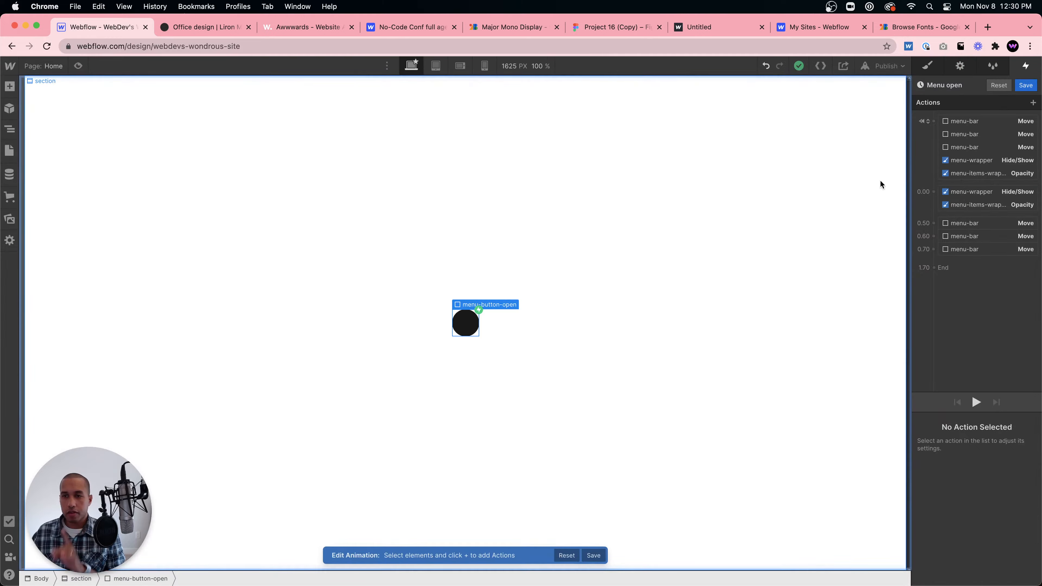
pyautogui.click(969, 207)
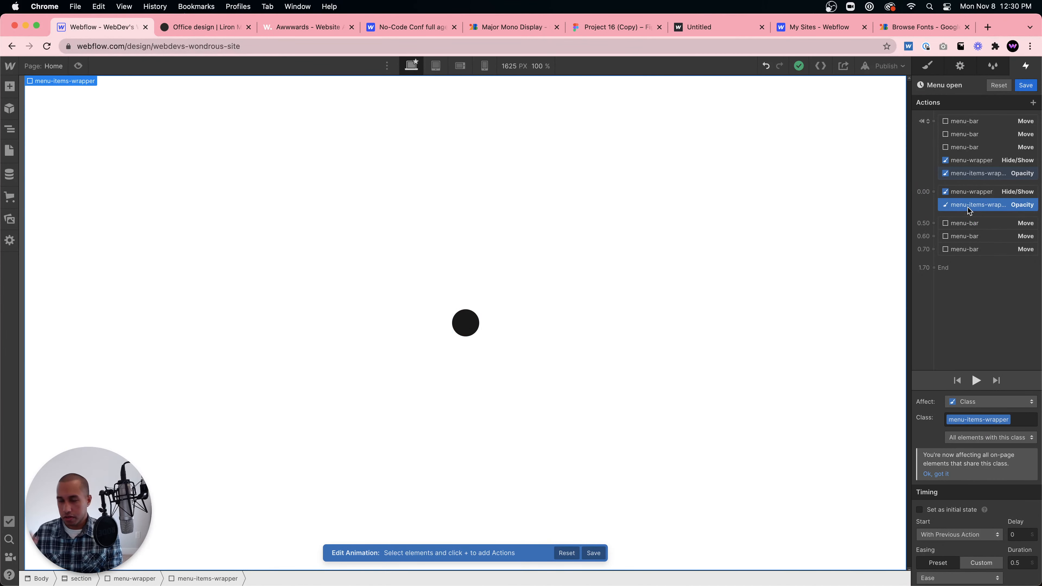
pyautogui.press('BackSpace')
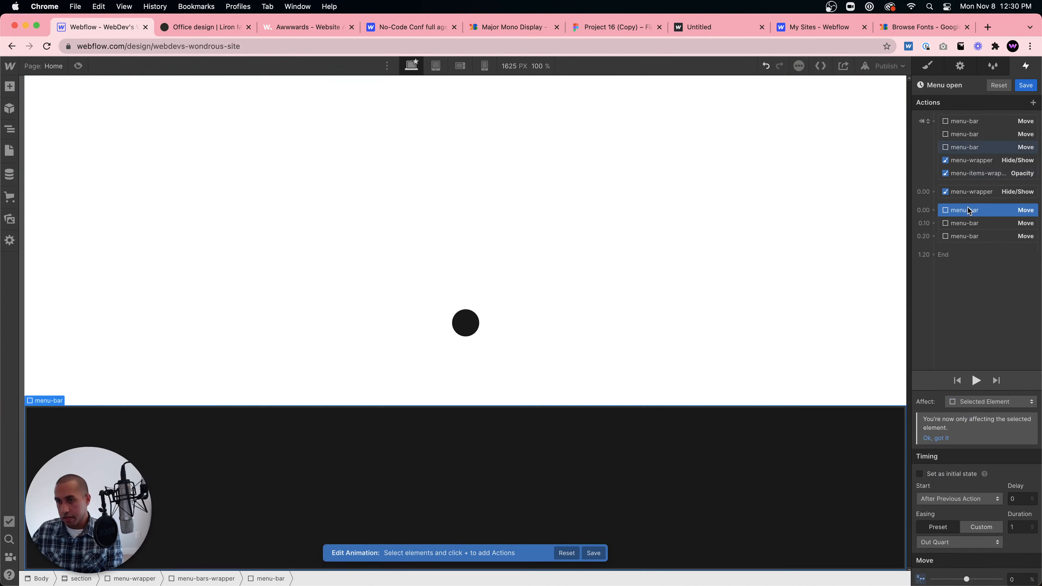
pyautogui.click(975, 174)
pyautogui.press('BackSpace')
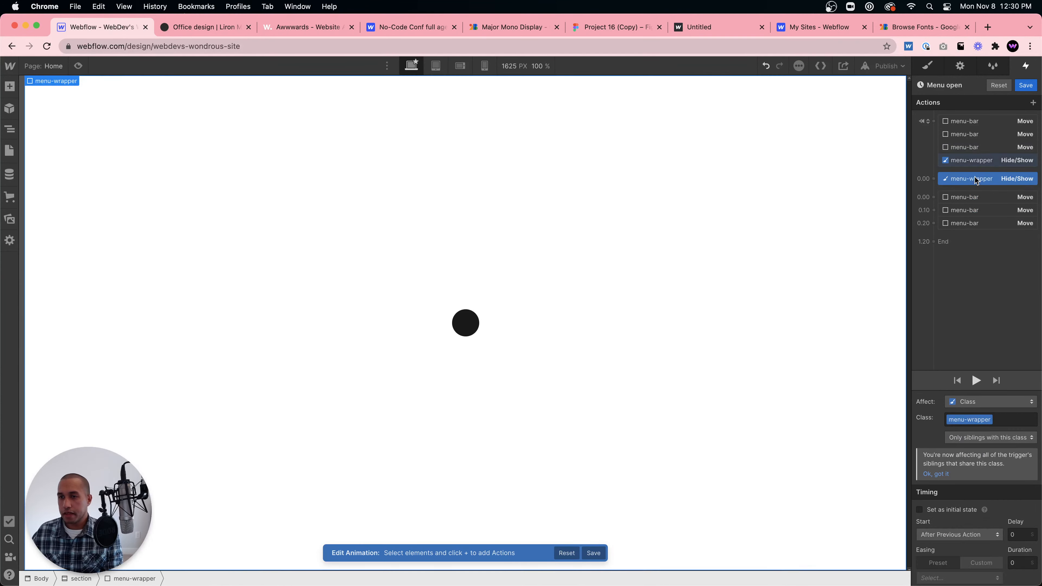
# Save the Menu open animation and make the menu-wrapper visible again by setting its display to flex.
pyautogui.click(1026, 85)
pyautogui.click(9, 130)
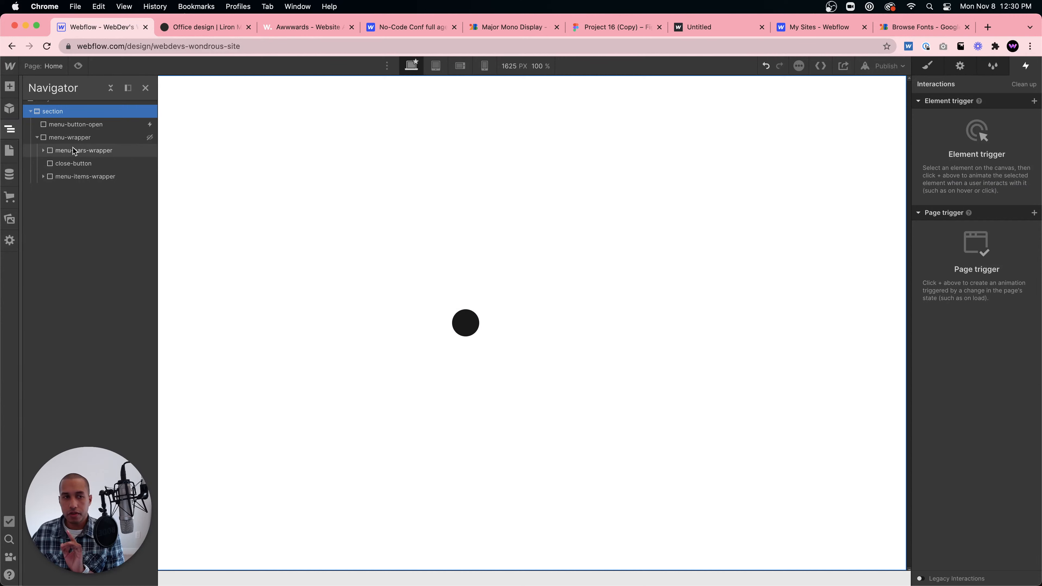
pyautogui.click(69, 137)
pyautogui.click(928, 66)
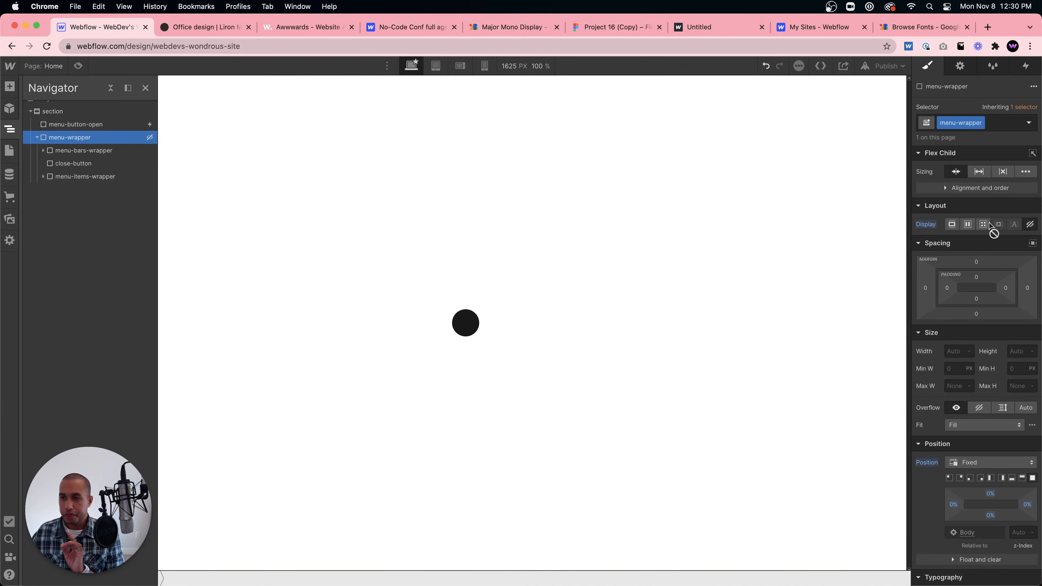
pyautogui.click(966, 224)
# Check the separate letters of the HOME item, and preview the opened menu with its letter rotation on hover.
pyautogui.click(228, 205)
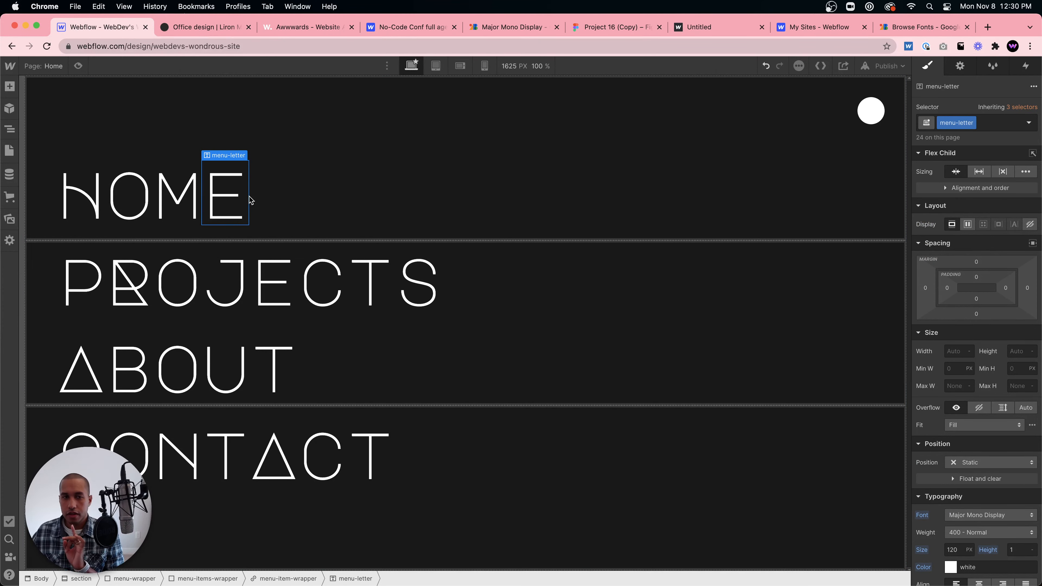
pyautogui.click(94, 214)
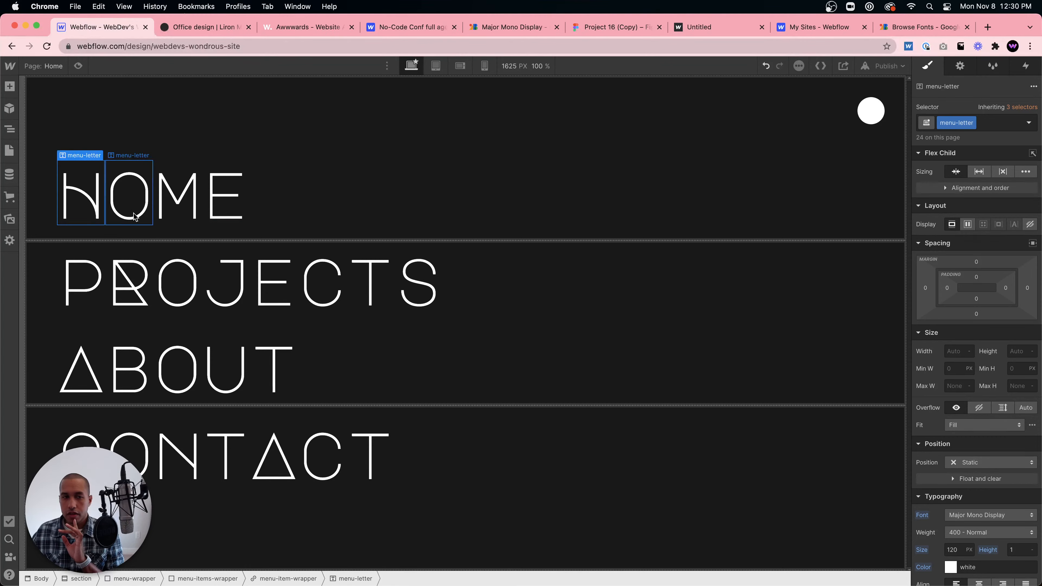
pyautogui.click(156, 219)
pyautogui.press('super+shift+p')
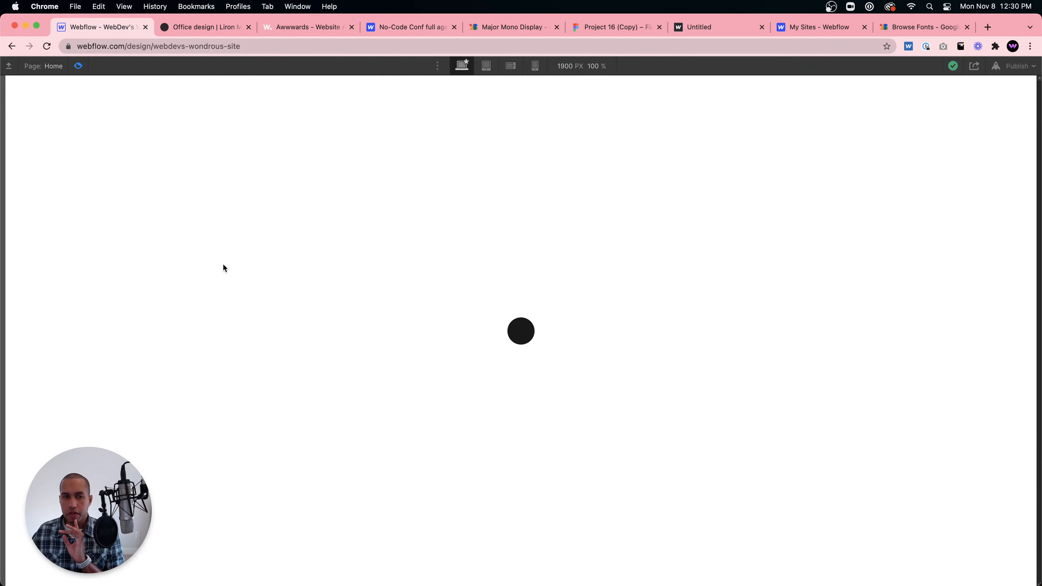
pyautogui.click(510, 337)
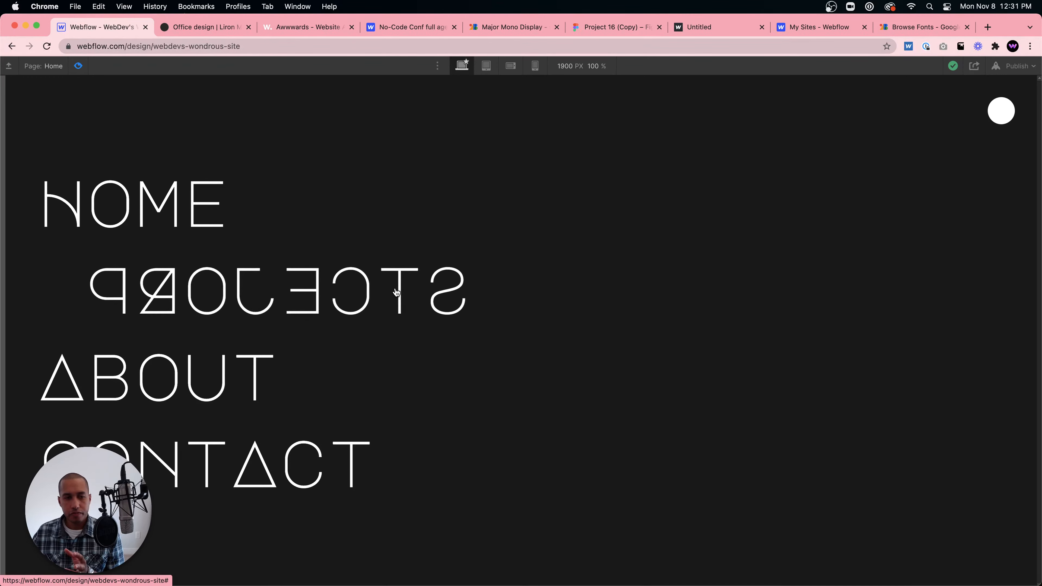
pyautogui.click(78, 66)
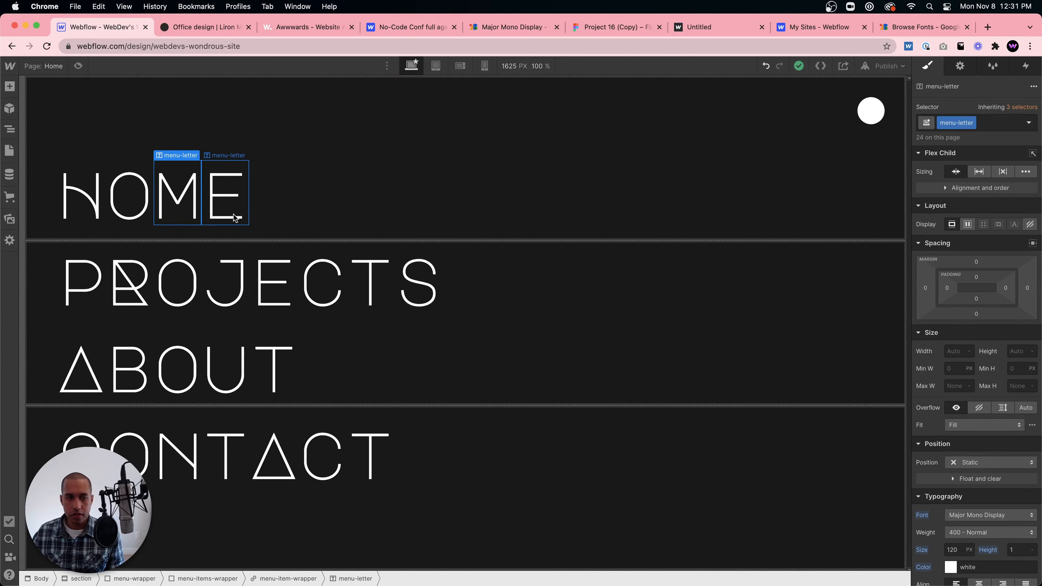
# Inspect the first and last HOME letters, and switch to the Liron Moran Interiors site to watch its menu close.
pyautogui.click(226, 193)
pyautogui.click(75, 201)
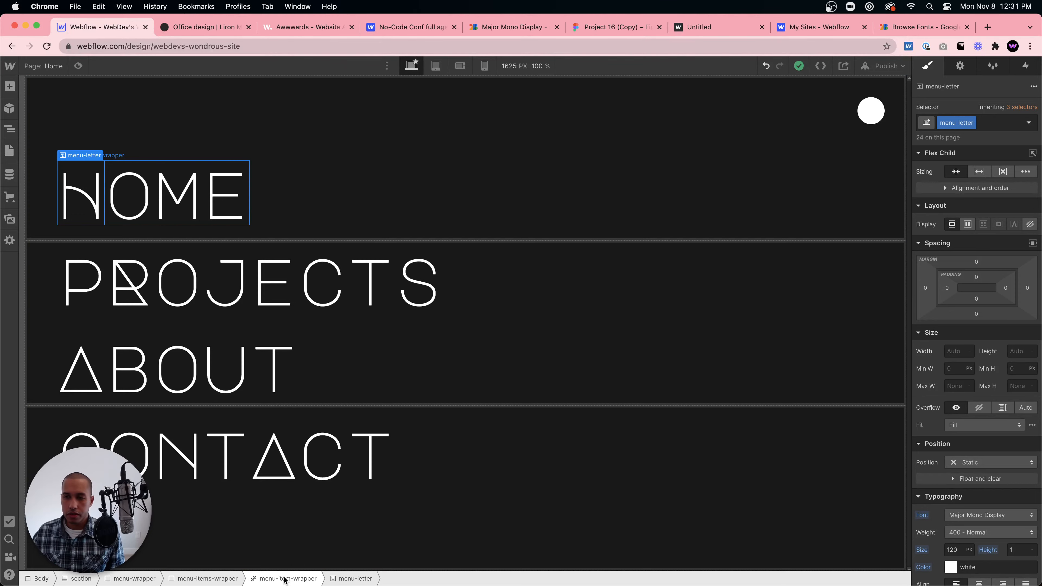
pyautogui.click(200, 27)
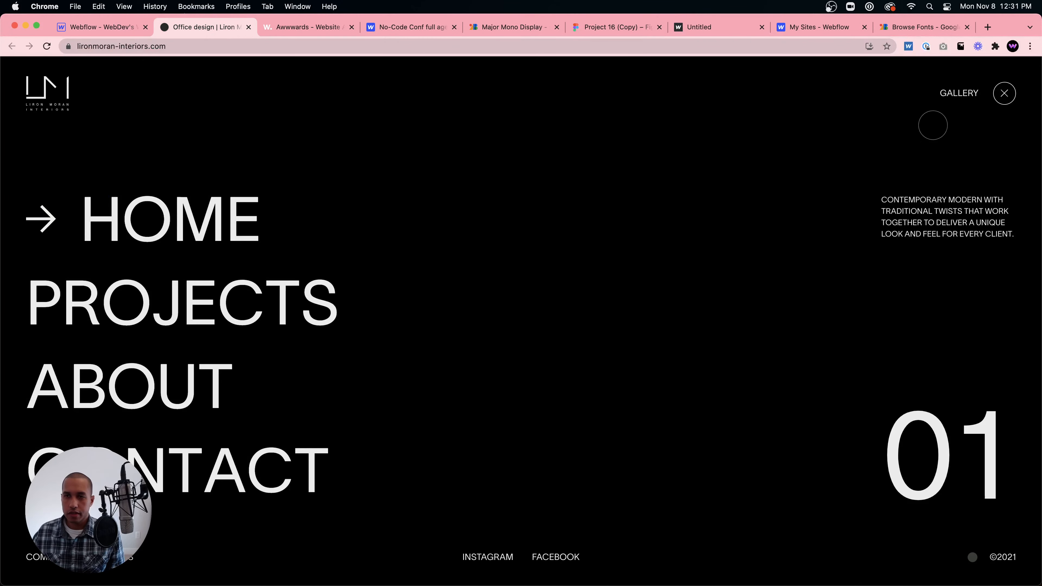
pyautogui.click(1004, 93)
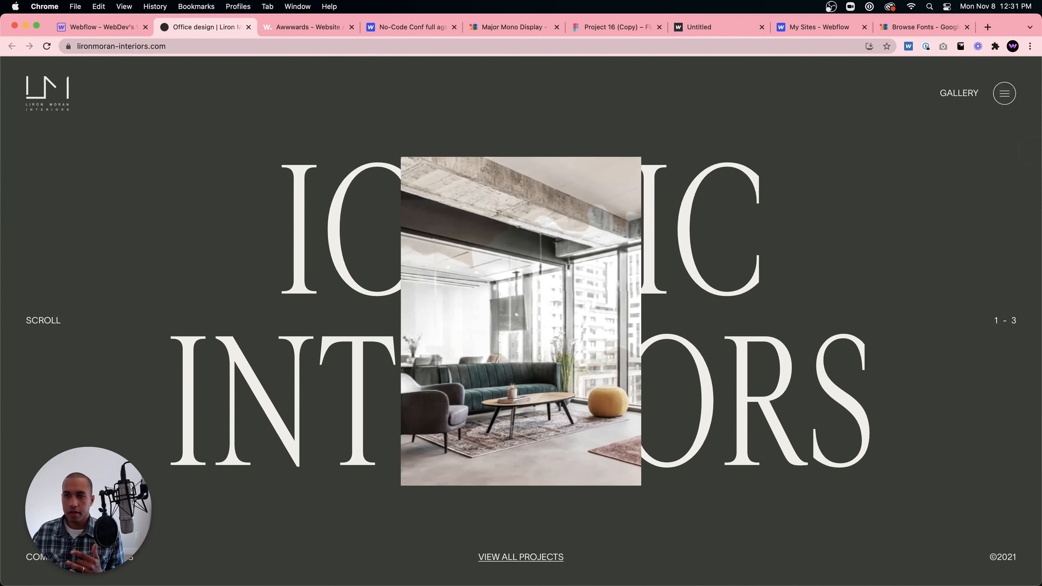
# Watch the menu open on the Liron Moran Interiors site, and return to the Webflow project's HOME menu-item-wrapper.
pyautogui.click(1005, 95)
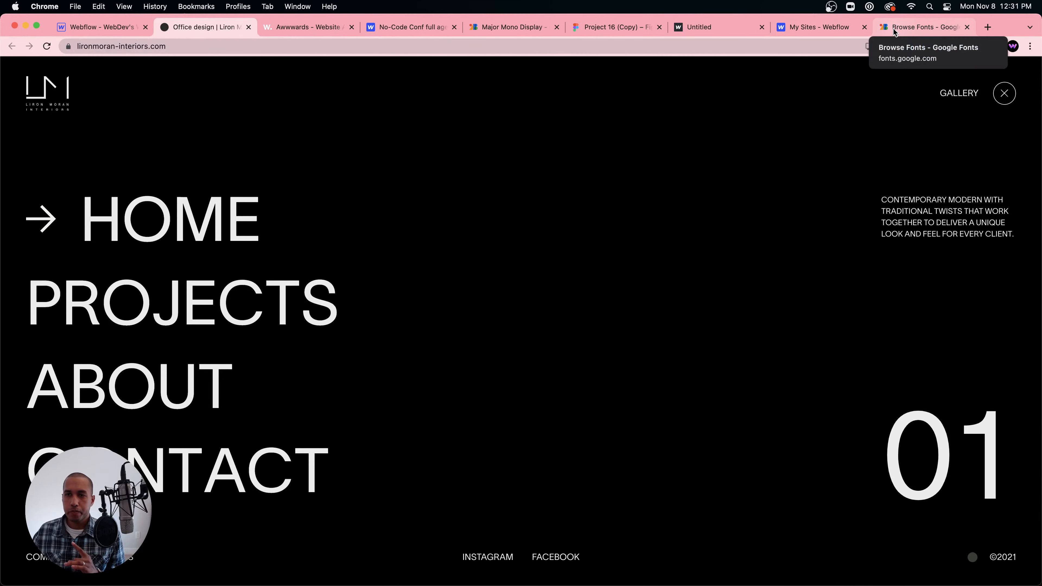
pyautogui.click(120, 29)
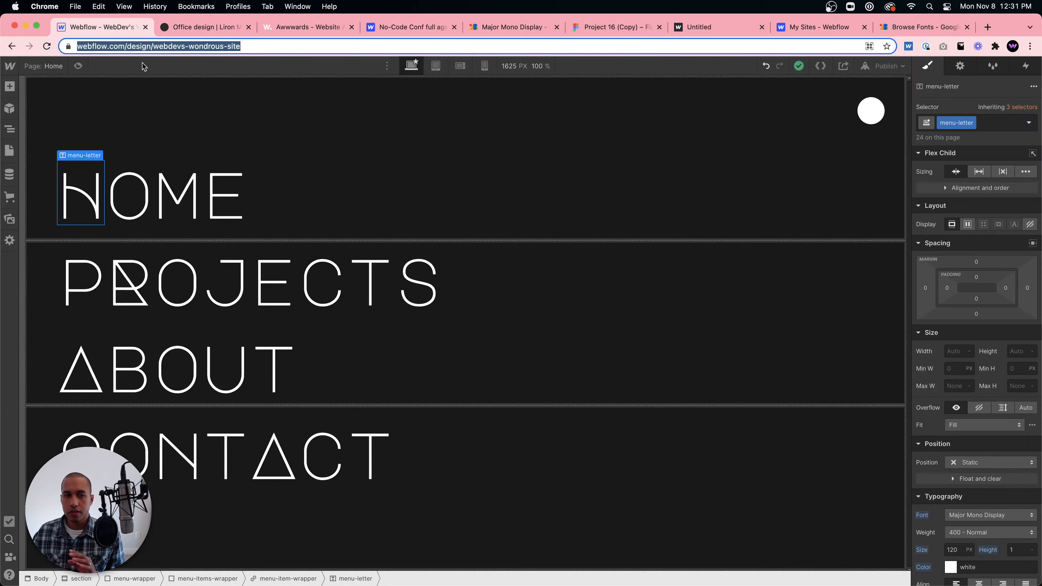
pyautogui.click(297, 579)
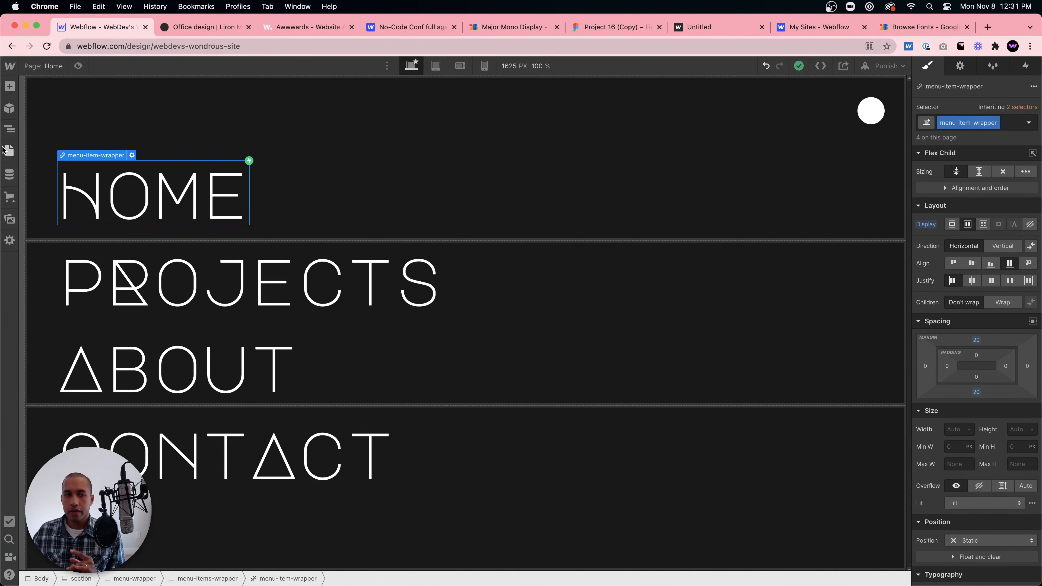
# Add a div block inside menu-items-wrapper and place it first, directly above the HOME menu-item-wrapper.
pyautogui.click(10, 129)
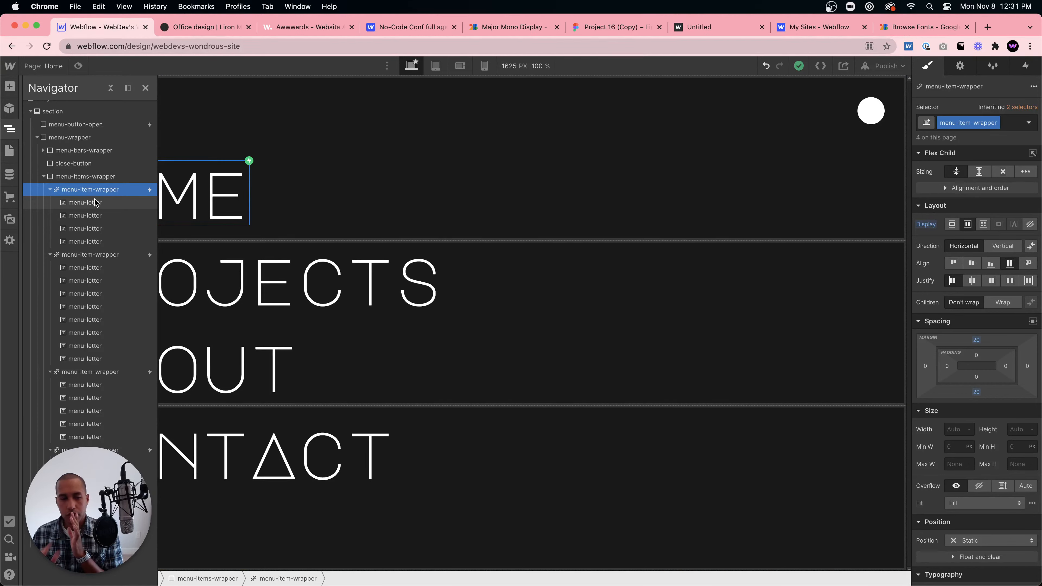
pyautogui.click(115, 176)
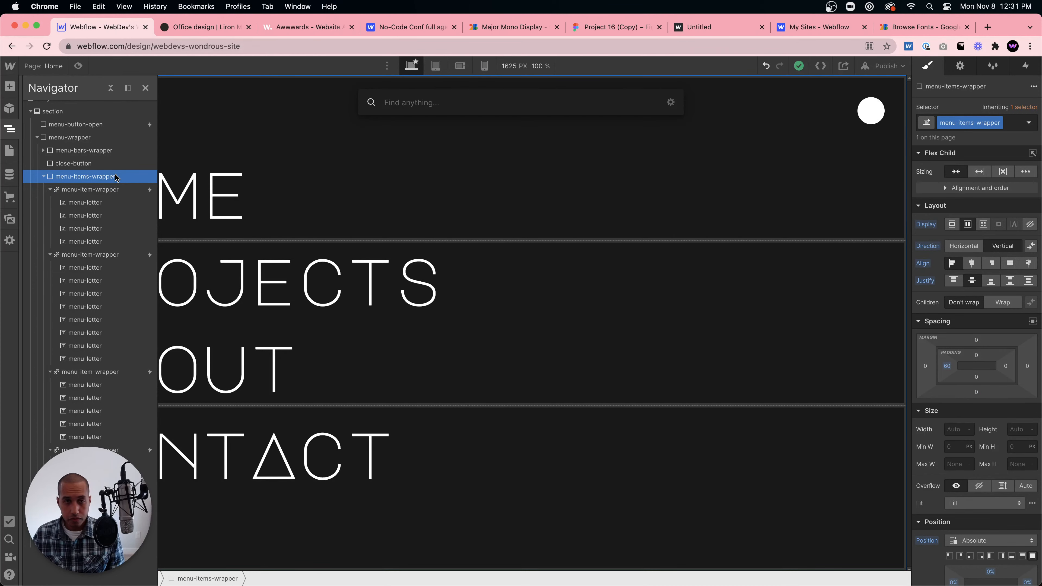
pyautogui.write('div')
pyautogui.press('Return')
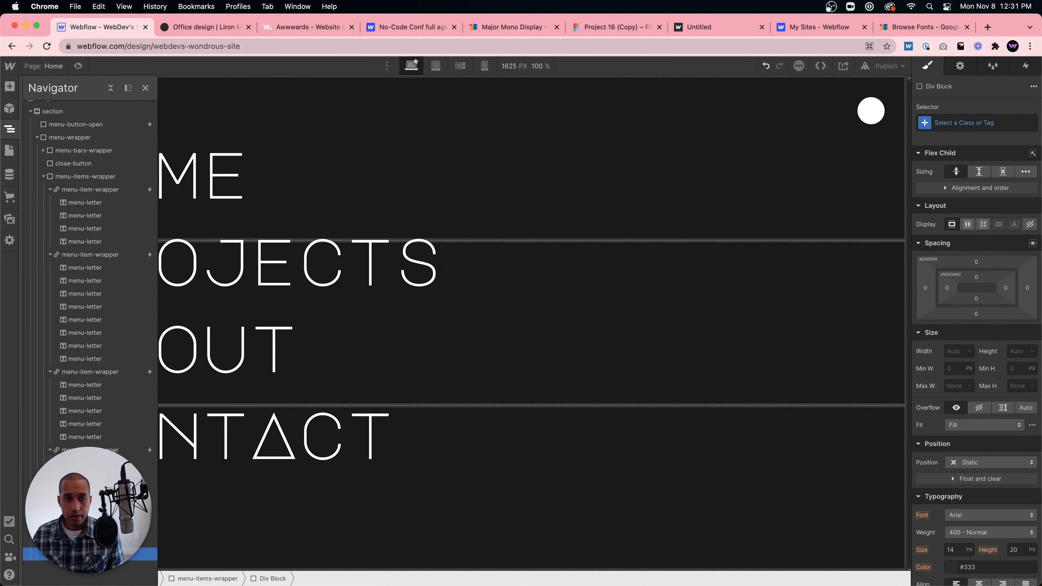
pyautogui.moveTo(79, 554); pyautogui.dragTo(76, 190)
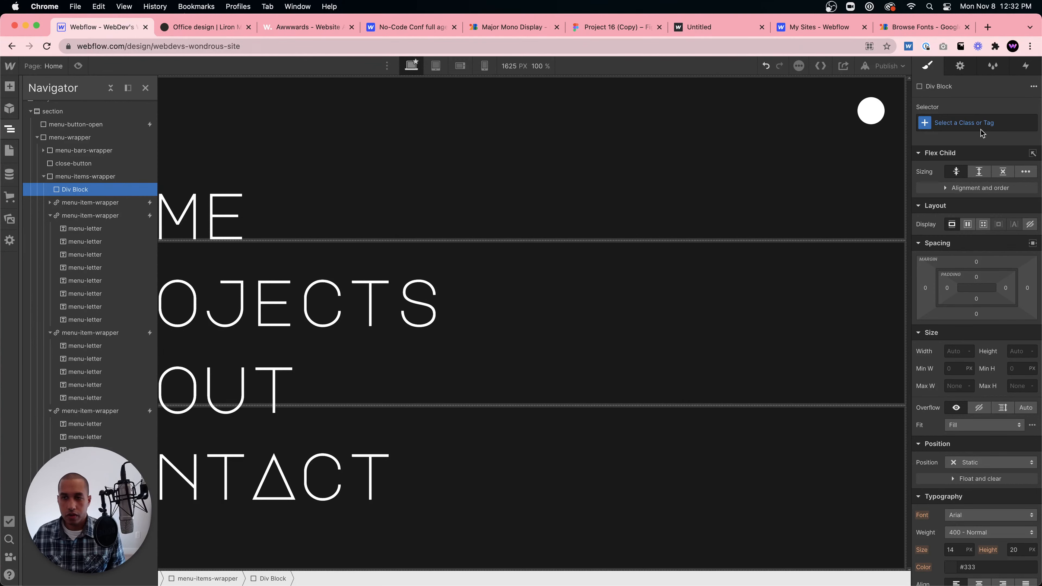
# Give the new div block the class menu-item-mask.
pyautogui.click(965, 123)
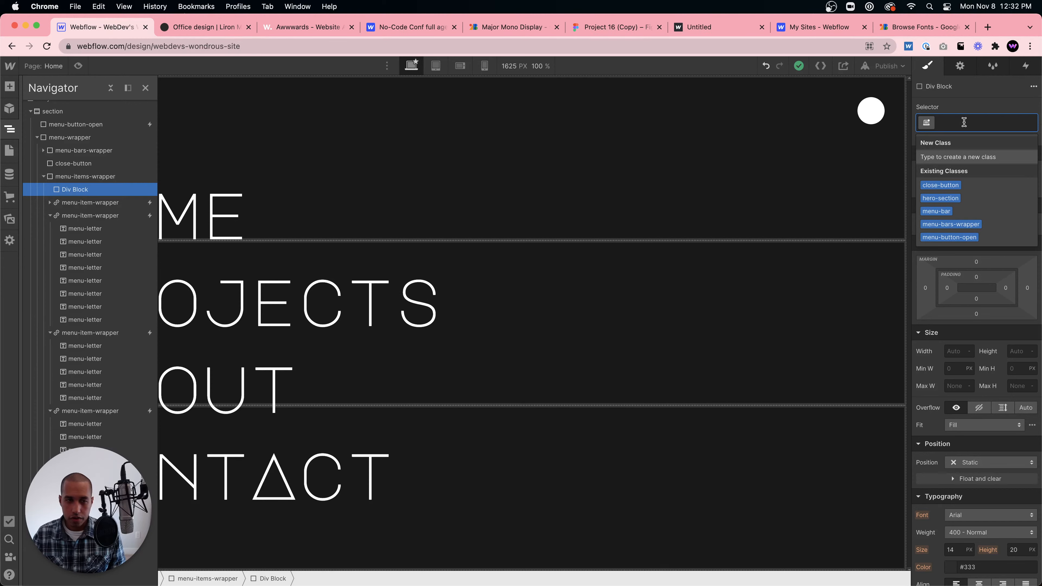
pyautogui.write('M')
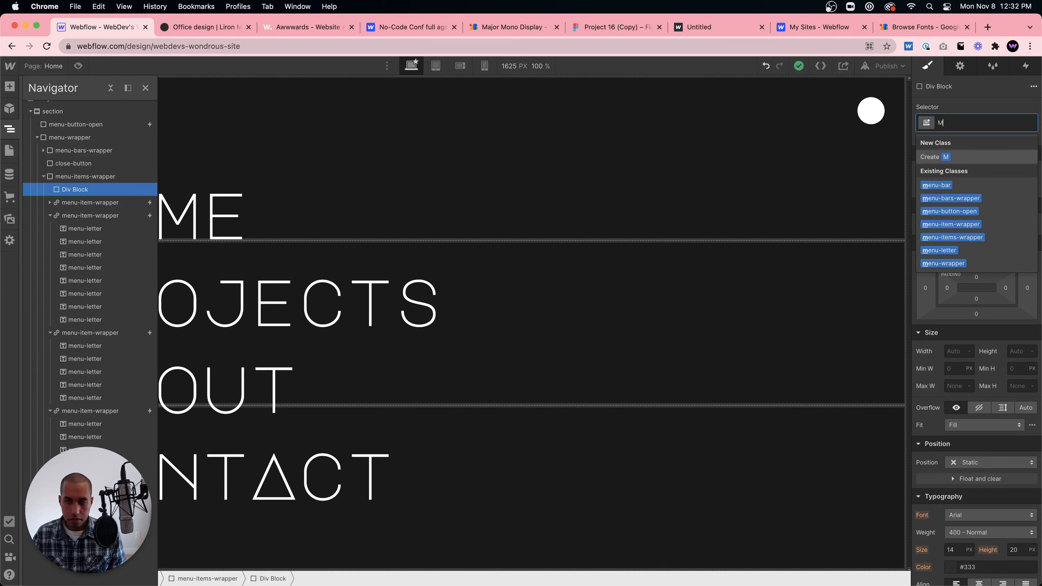
pyautogui.write('enu-ma')
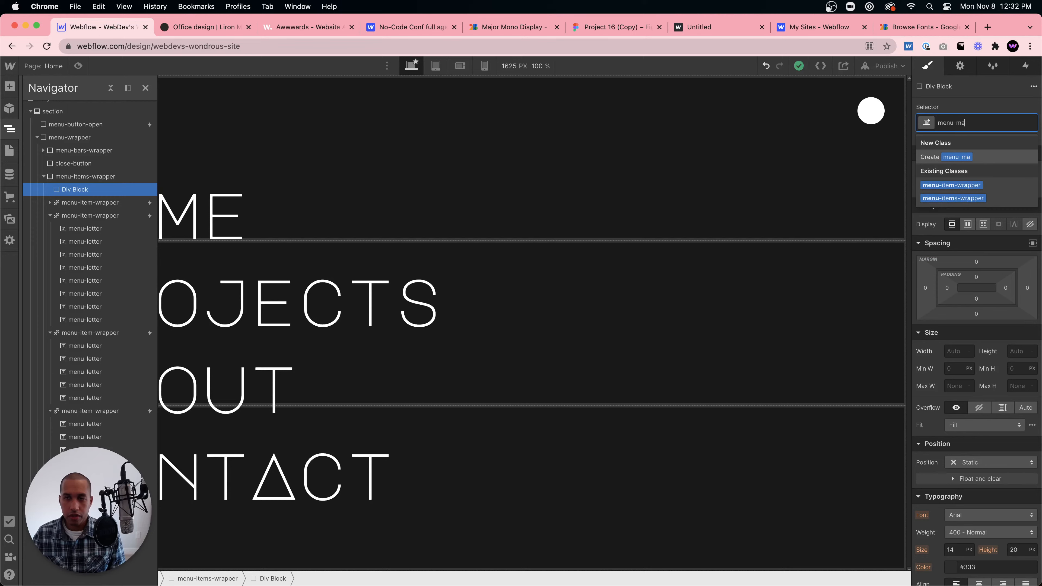
pyautogui.press('BackSpace')
pyautogui.press('BackSpace')
pyautogui.write('item-ma')
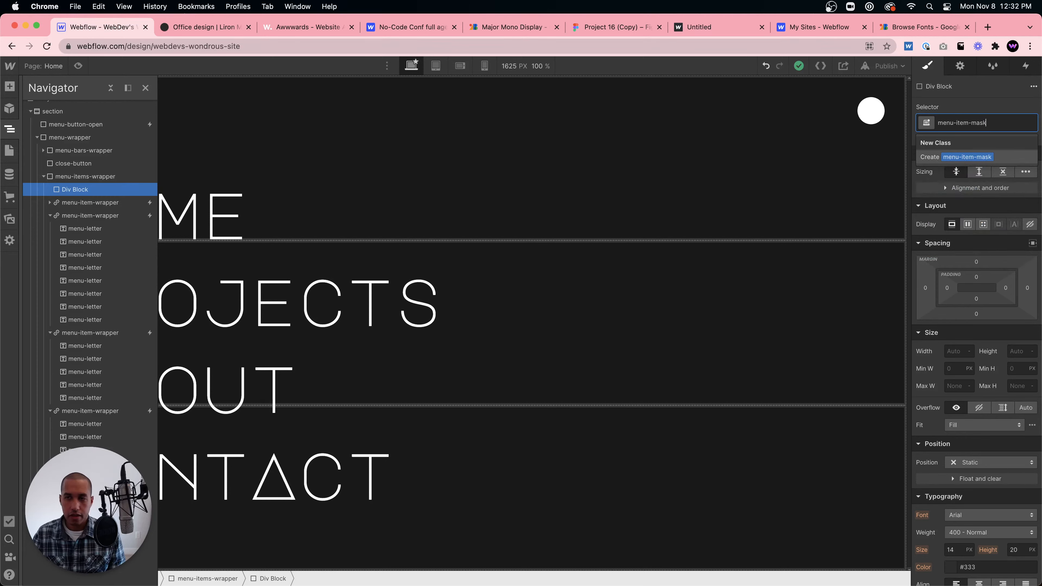
pyautogui.write('sk')
pyautogui.press('Return')
# Nest the HOME menu-item-wrapper inside the menu-item-mask div.
pyautogui.click(99, 201)
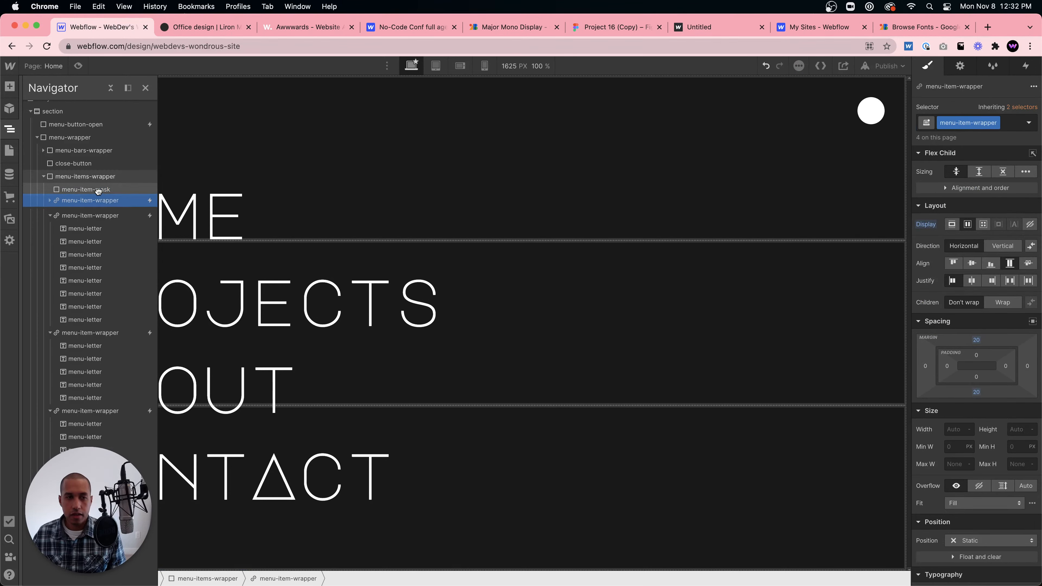
pyautogui.moveTo(98, 191); pyautogui.dragTo(97, 190)
pyautogui.click(82, 190)
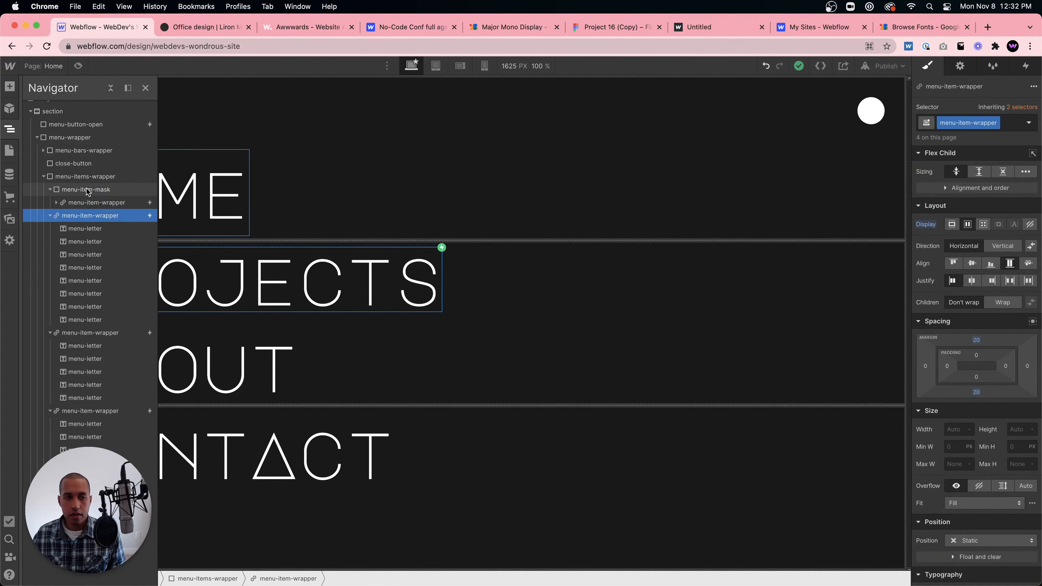
# Add a second div block to menu-items-wrapper, place it below the first mask and nest the PROJECTS menu-item-wrapper in it.
pyautogui.click(97, 177)
pyautogui.press('super+k')
pyautogui.write('div')
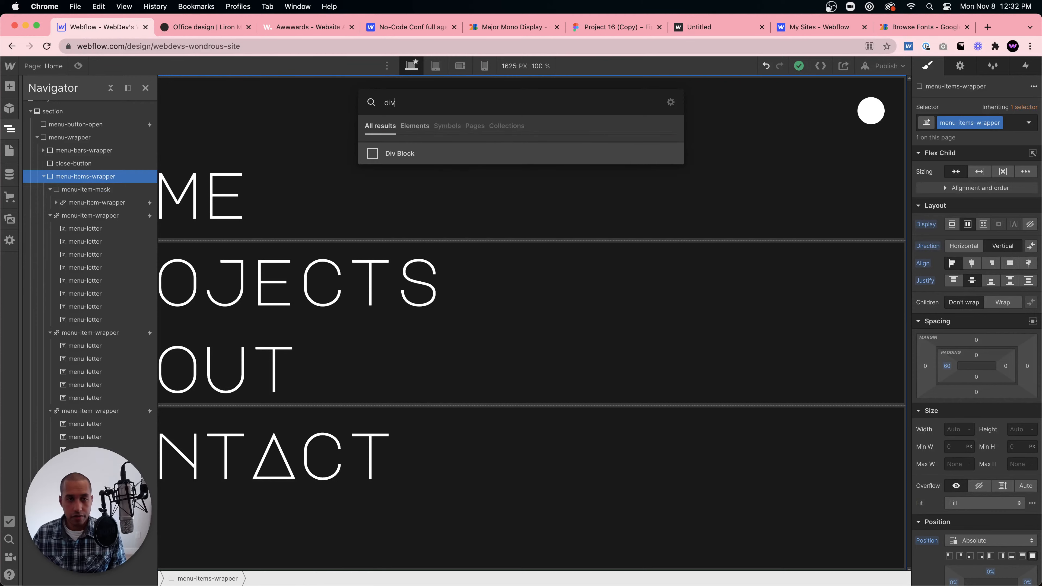
pyautogui.press('Return')
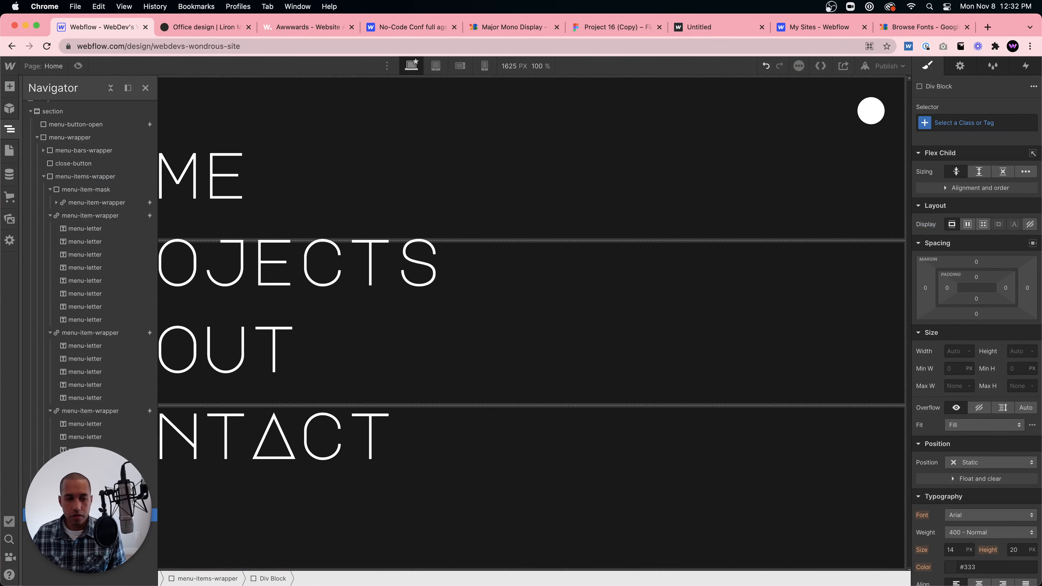
pyautogui.moveTo(82, 514); pyautogui.dragTo(107, 217)
pyautogui.click(49, 229)
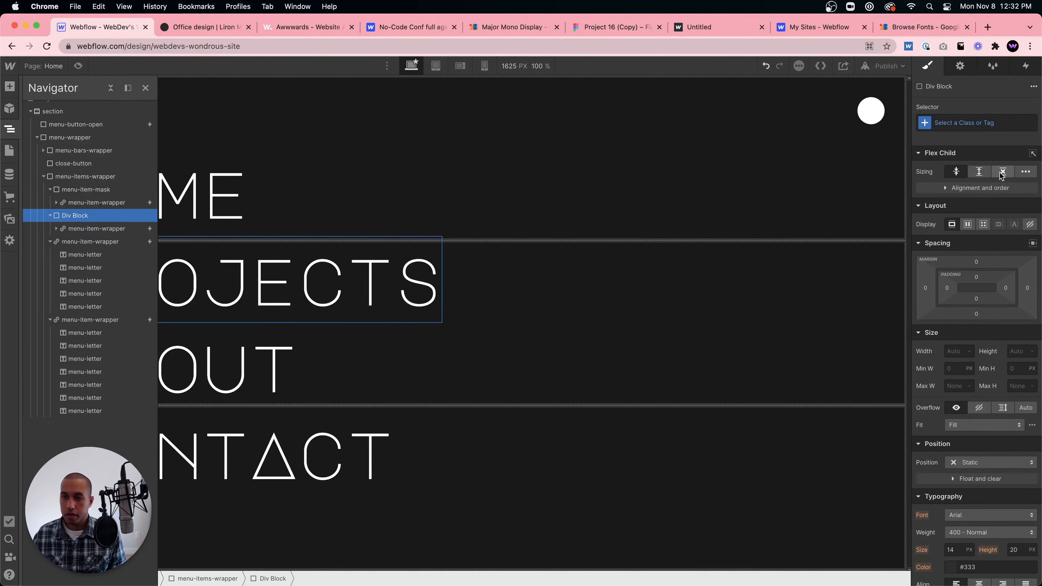
# Apply the existing menu-item-mask class to the div block around the PROJECTS item.
pyautogui.click(968, 122)
pyautogui.write('menu')
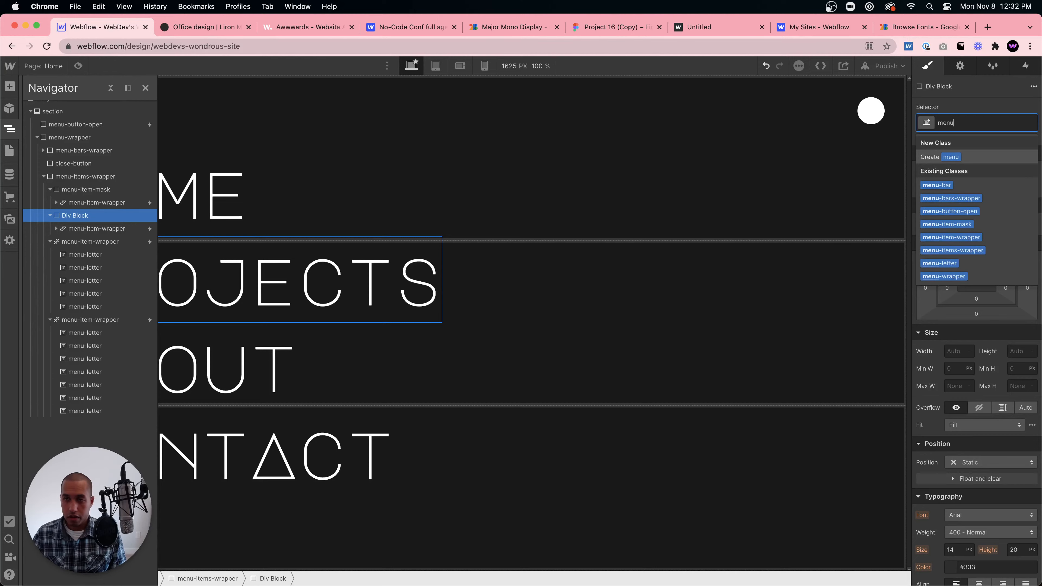
pyautogui.write('-item-mask')
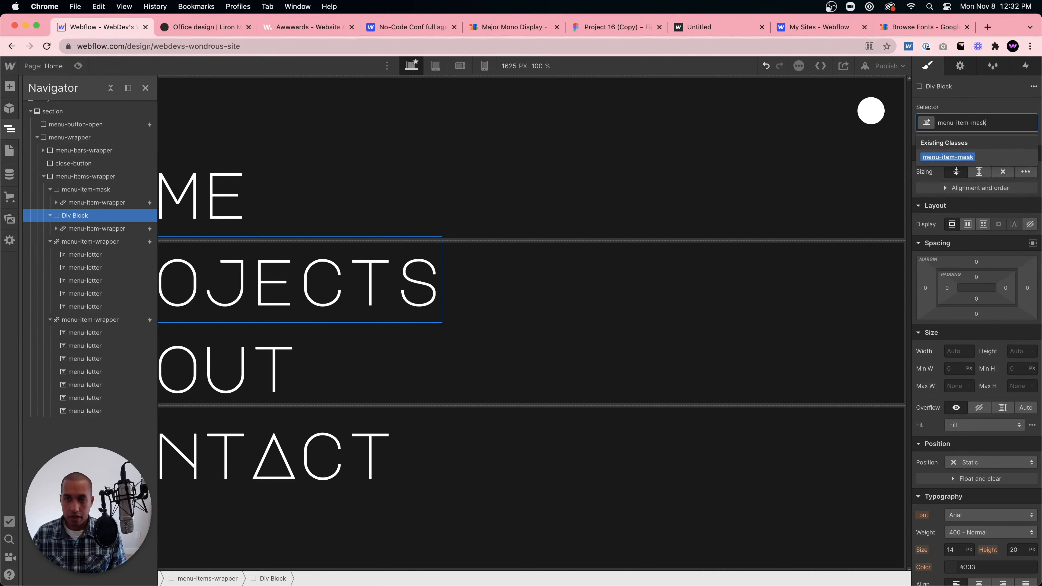
pyautogui.press('Return')
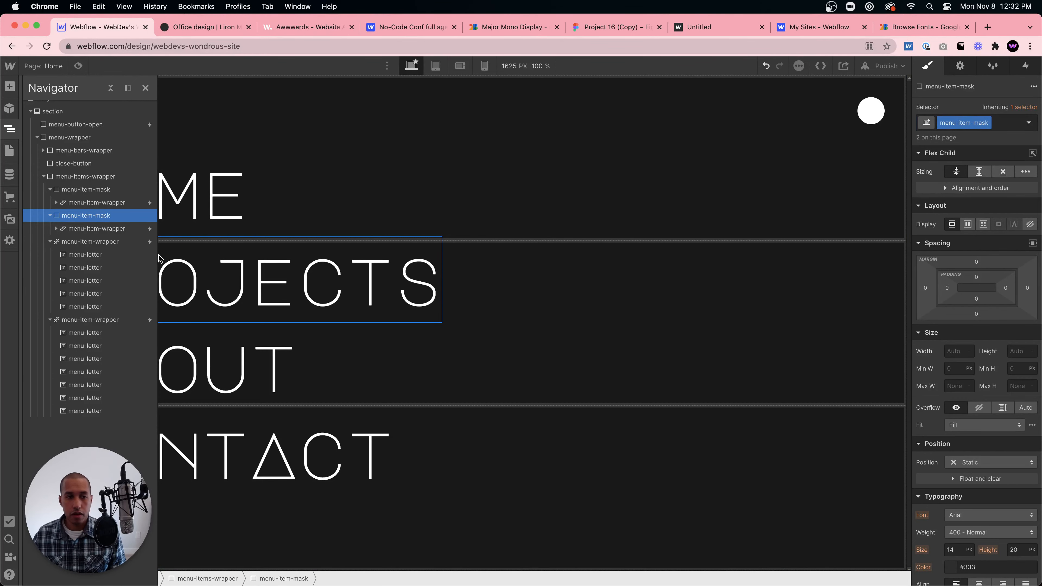
# Add a third div block with the class menu-item-mask to menu-items-wrapper and nest the ABOUT menu-item-wrapper in it.
pyautogui.click(81, 175)
pyautogui.press('super+e')
pyautogui.write('div')
pyautogui.press('Return')
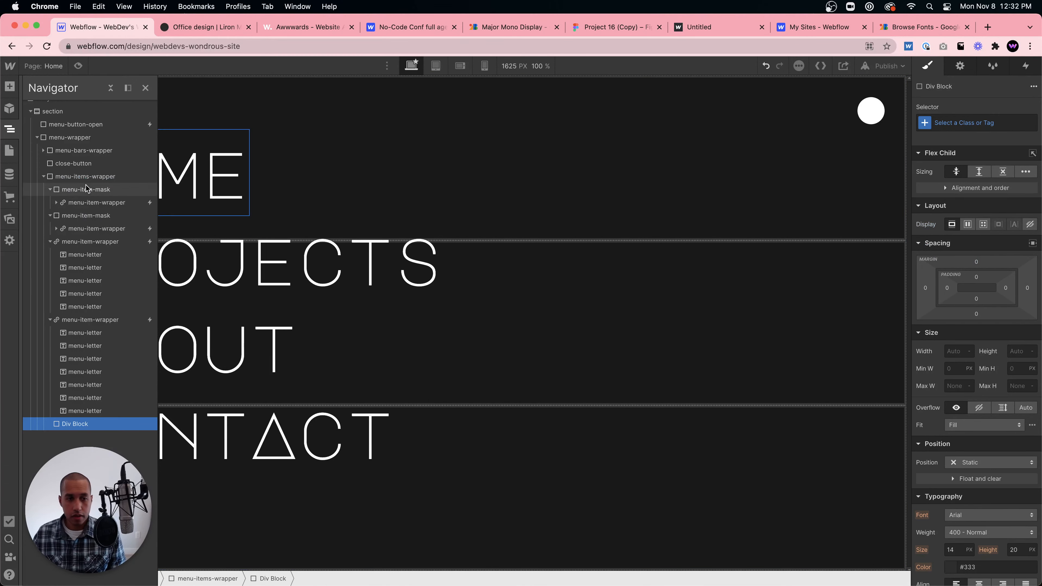
pyautogui.click(953, 124)
pyautogui.write('menu-item-mask')
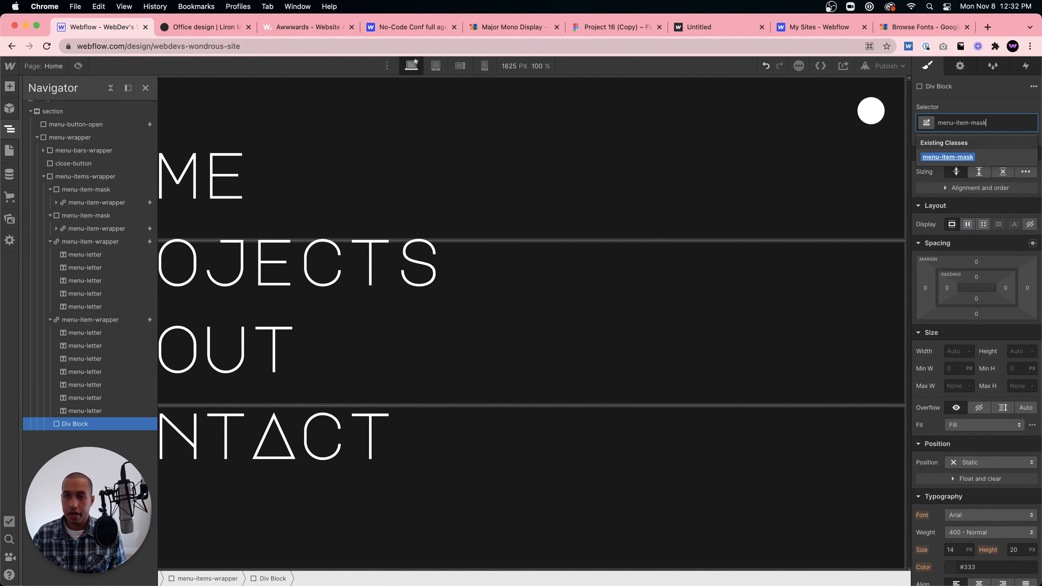
pyautogui.press('Return')
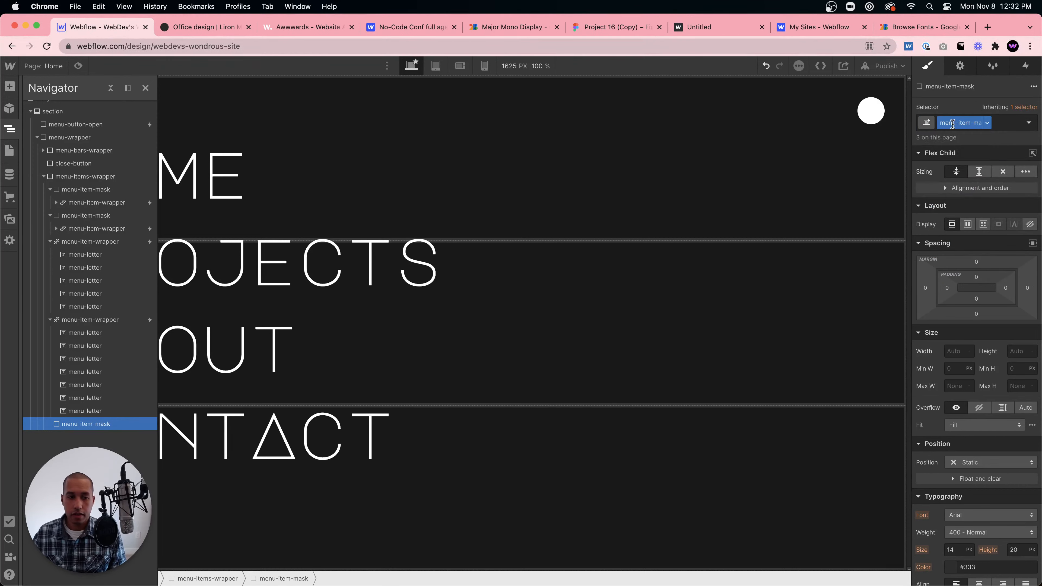
pyautogui.moveTo(57, 427); pyautogui.dragTo(73, 246)
pyautogui.click(74, 242)
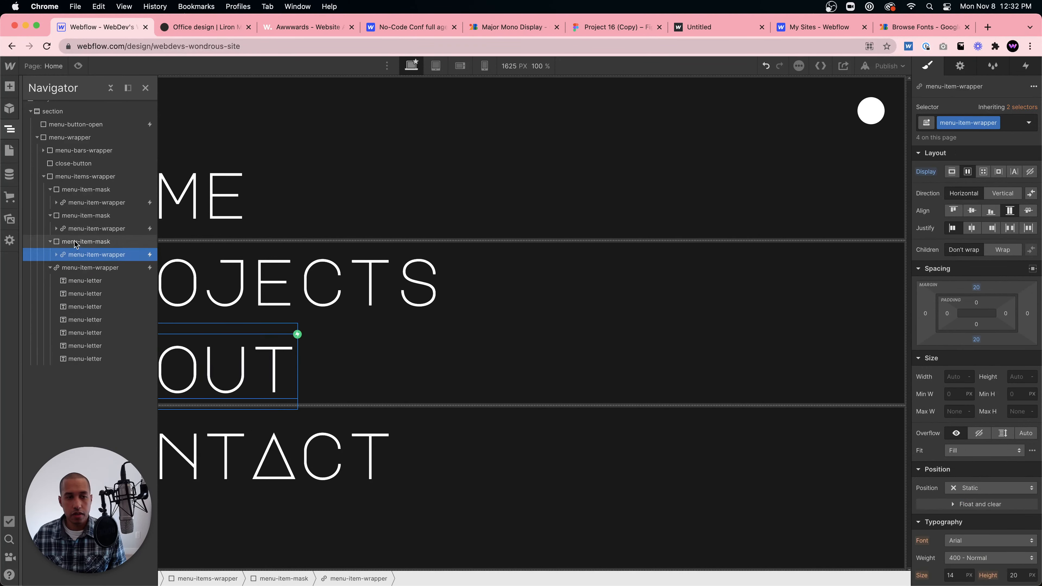
# Add a fourth div block with the class menu-item-mask to menu-items-wrapper and nest the CONTACT menu-item-wrapper in it.
pyautogui.click(72, 179)
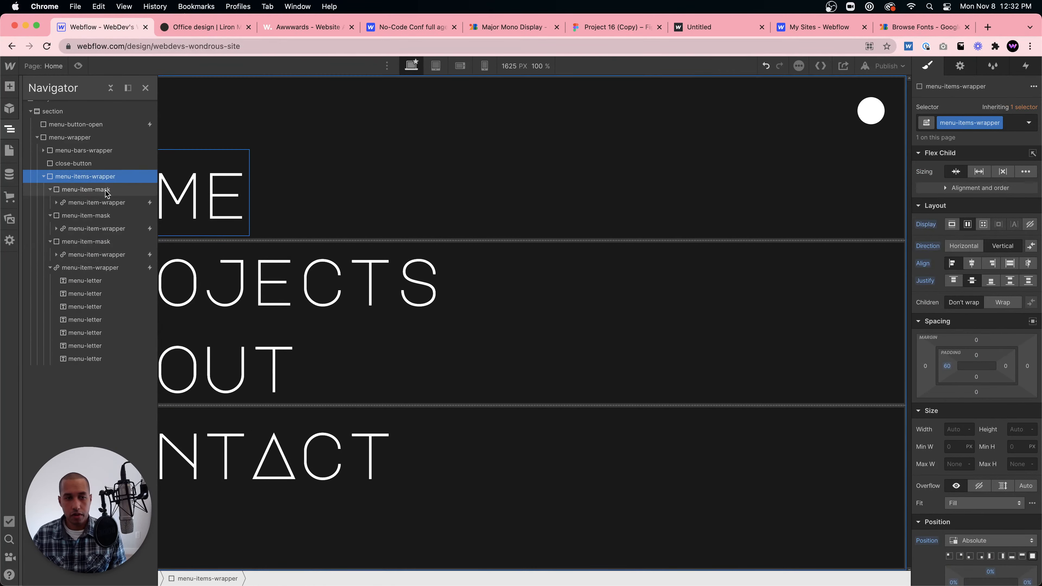
pyautogui.press('super+e')
pyautogui.press('Return')
pyautogui.press('super+Return')
pyautogui.write('m')
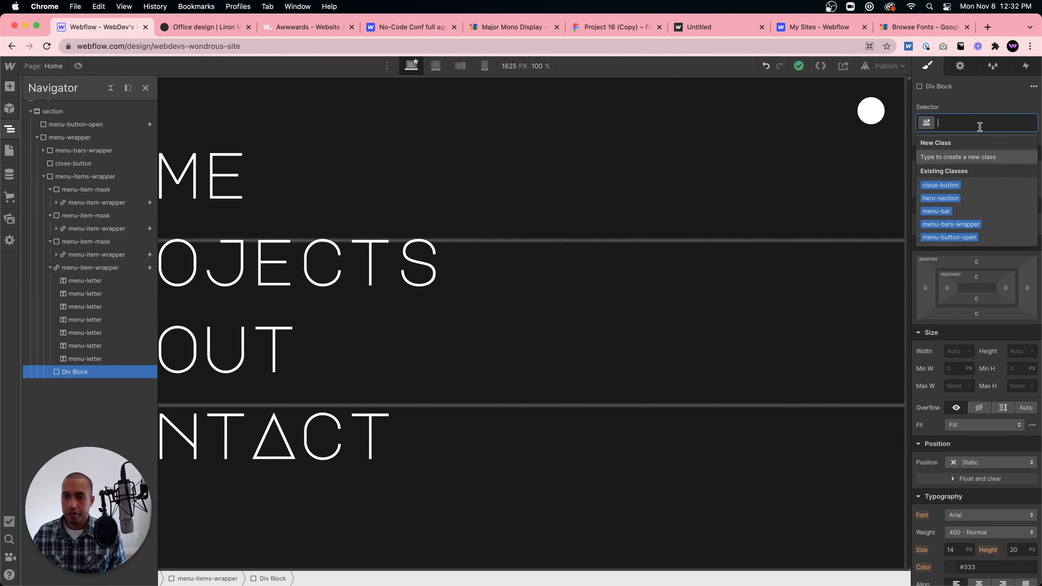
pyautogui.write('enu-item-mask')
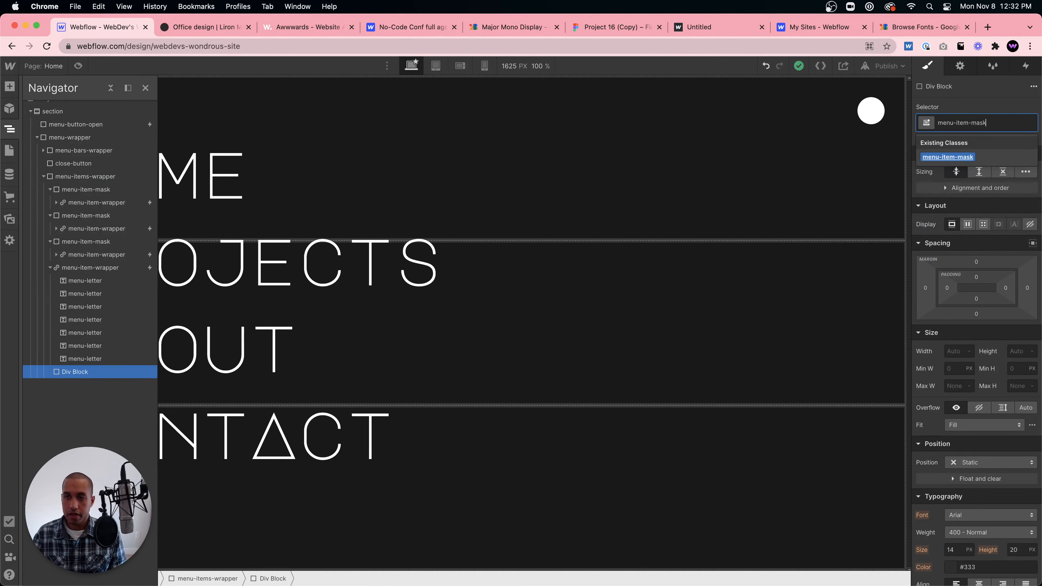
pyautogui.press('Return')
pyautogui.moveTo(77, 372); pyautogui.dragTo(87, 268)
pyautogui.click(50, 281)
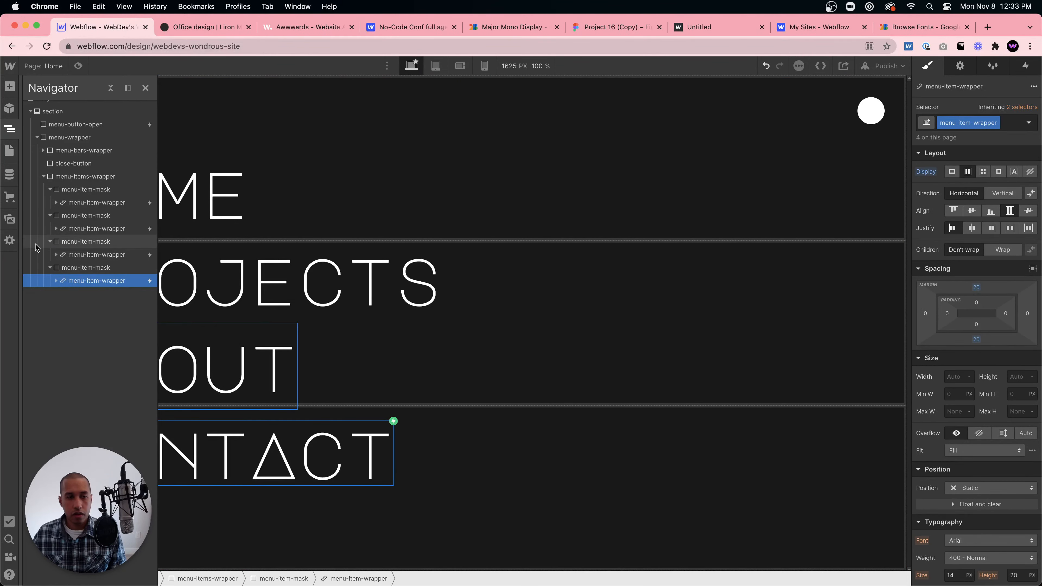
# Collapse the four masks in the element tree and set the menu-item-mask overflow to hidden.
pyautogui.click(49, 189)
pyautogui.click(50, 202)
pyautogui.click(50, 215)
pyautogui.click(49, 229)
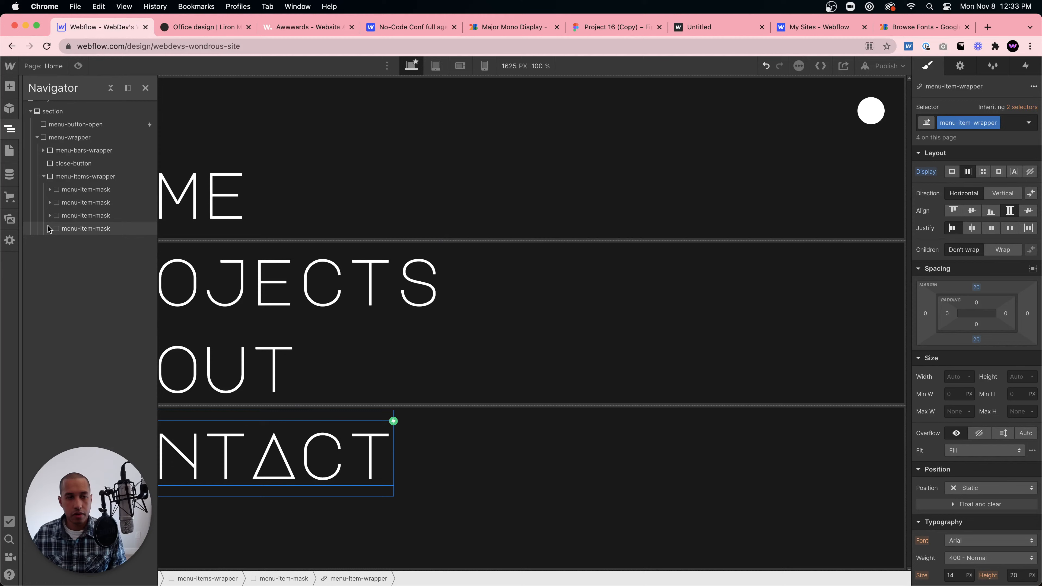
pyautogui.click(50, 190)
pyautogui.click(86, 190)
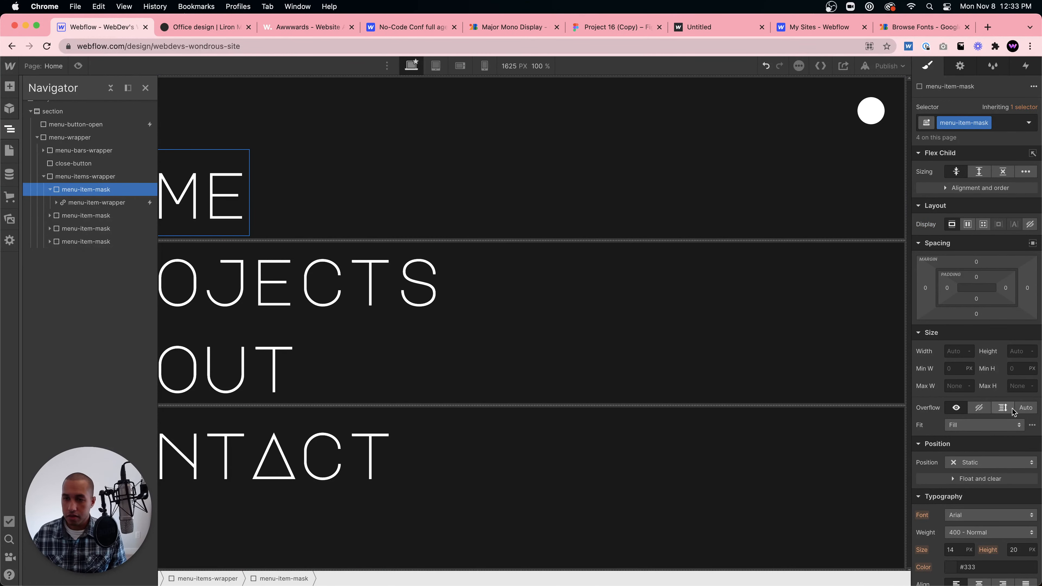
pyautogui.scroll(-1, 1013, 411)
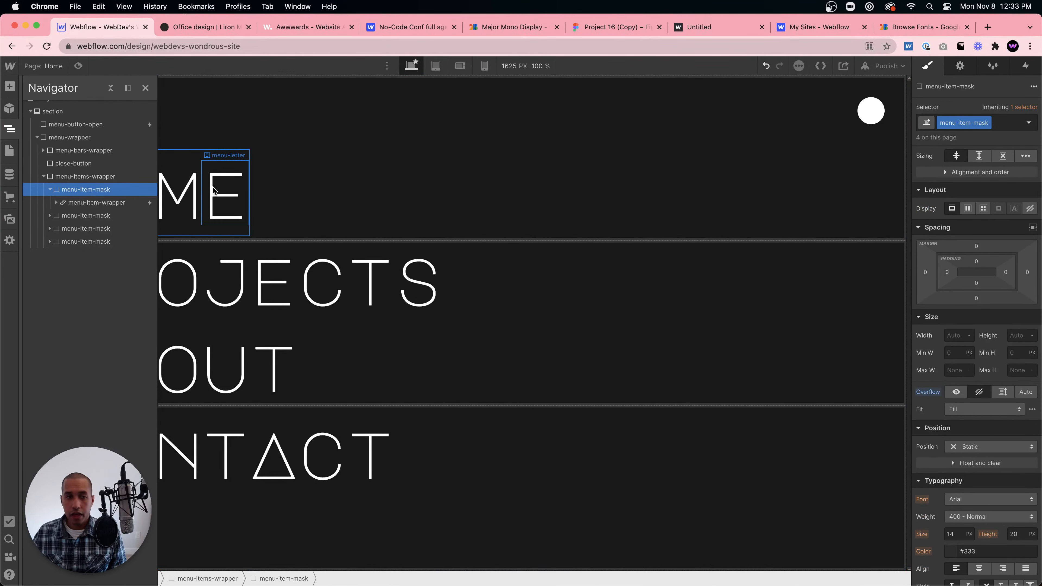
# Test the masking by moving menu-item-wrapper 67 px on the Y axis, and remove that move transform.
pyautogui.click(212, 201)
pyautogui.click(153, 231)
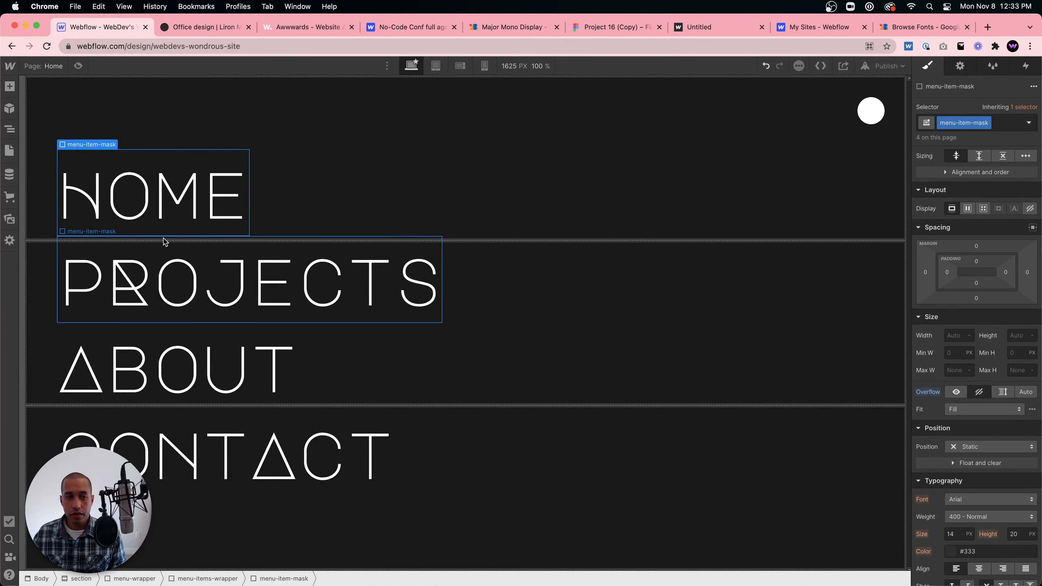
pyautogui.click(170, 181)
pyautogui.click(355, 578)
pyautogui.scroll(-10, 985, 443)
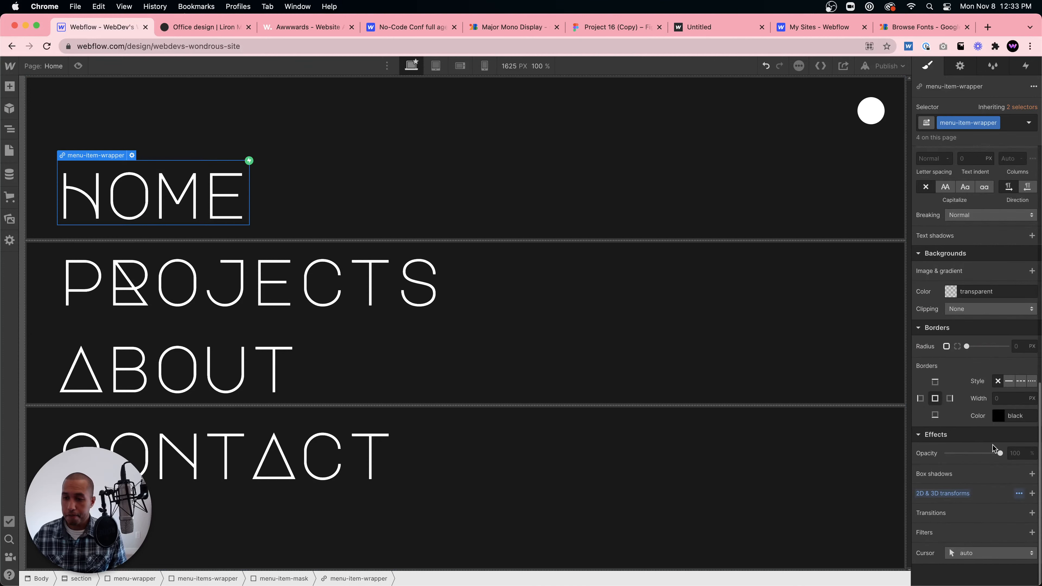
pyautogui.click(1032, 494)
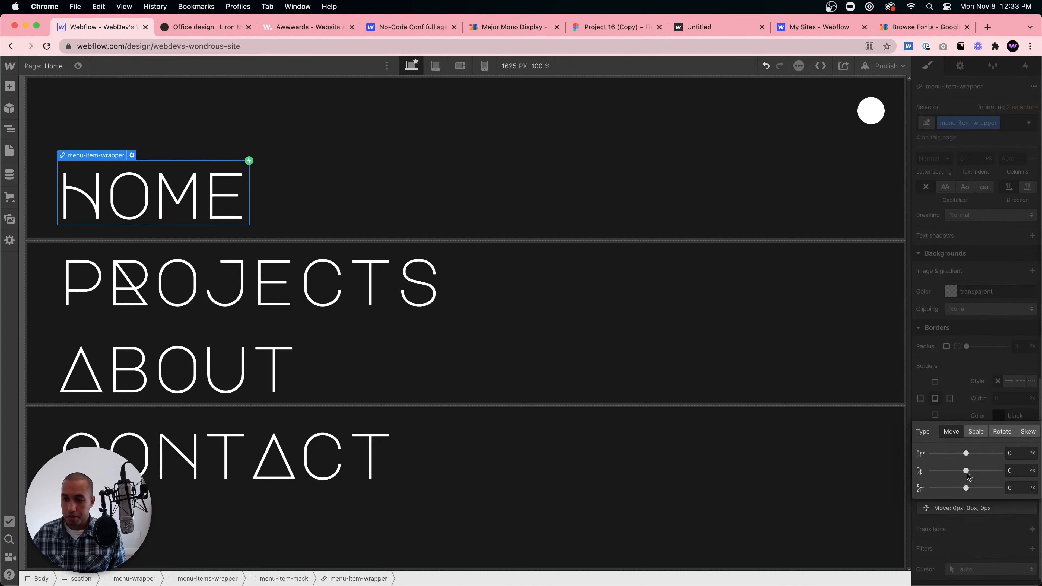
pyautogui.moveTo(967, 471)
pyautogui.mouseDown()
pyautogui.moveTo(927, 467)
pyautogui.moveTo(992, 461)
pyautogui.moveTo(981, 461)
pyautogui.mouseUp()
pyautogui.click(961, 408)
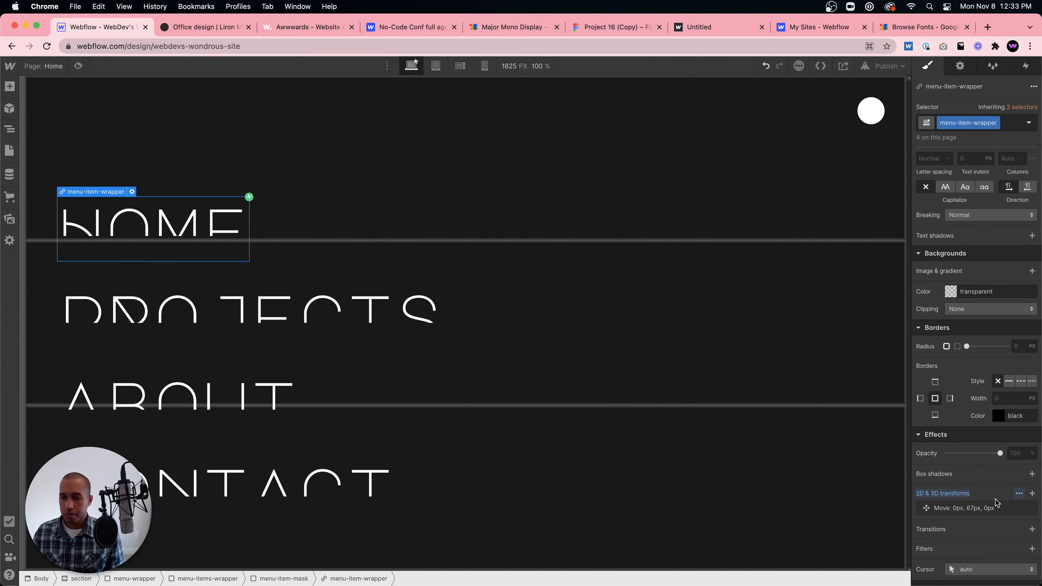
pyautogui.click(1029, 509)
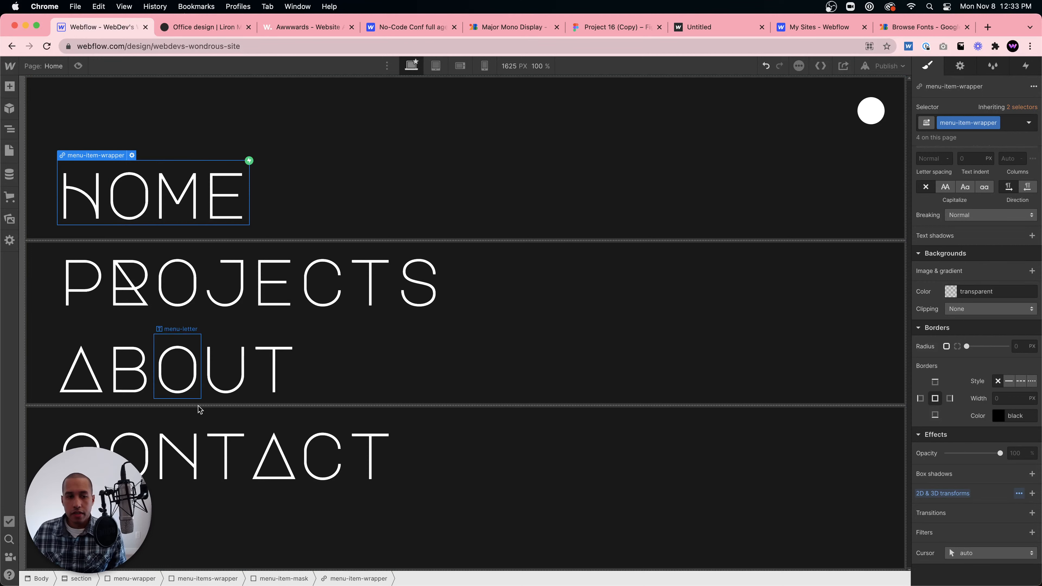
pyautogui.click(296, 580)
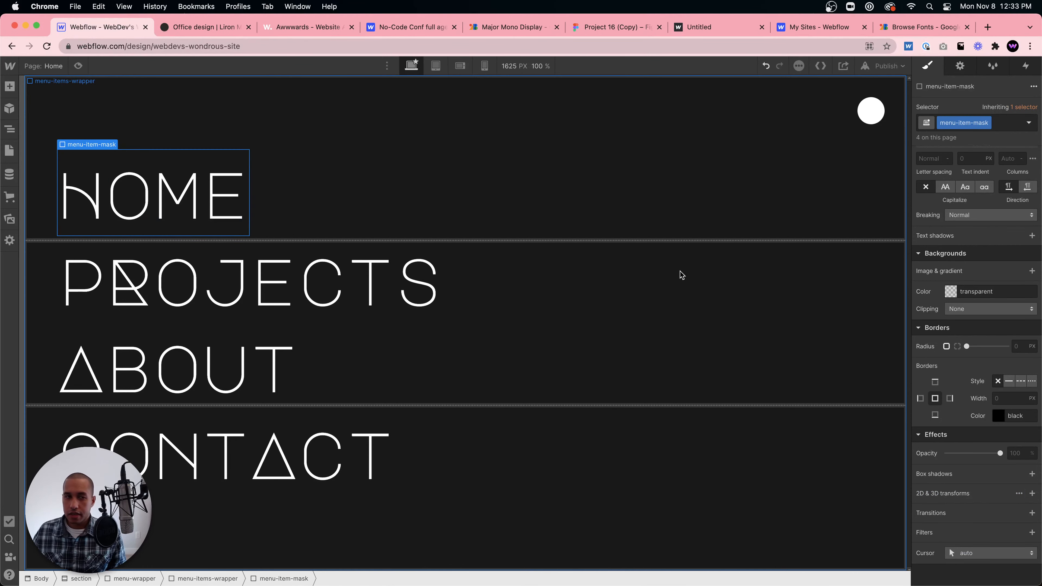
pyautogui.click(168, 197)
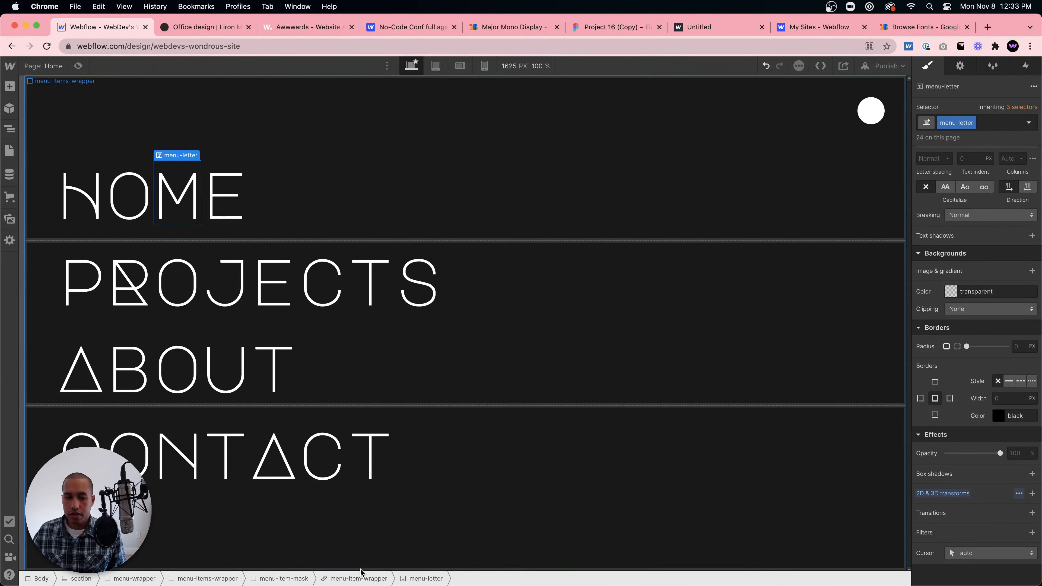
pyautogui.click(354, 579)
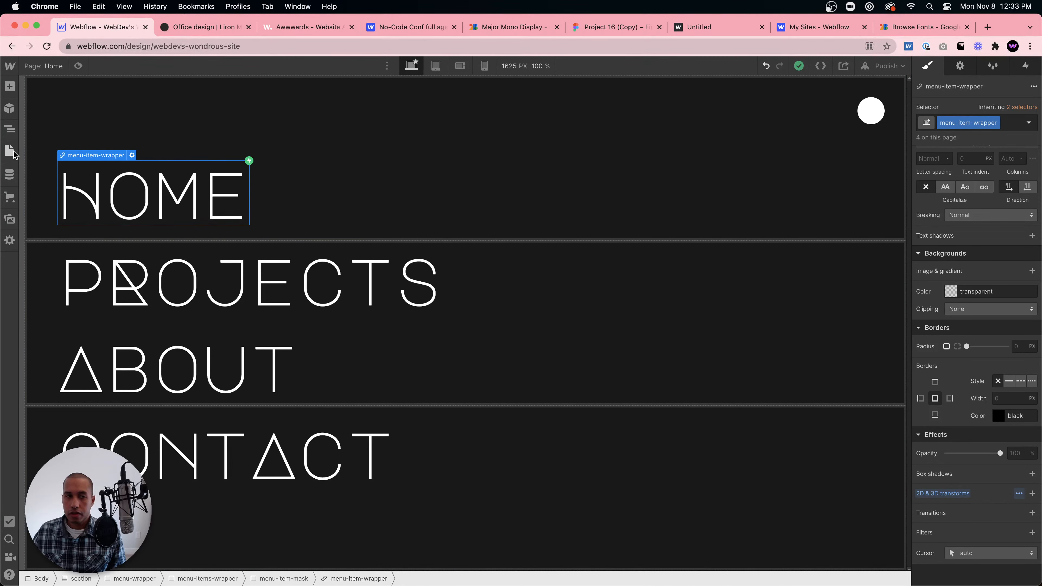
# Open the Menu open animation from menu-button-open's mouse click trigger for editing, and collapse the HOME menu-item-wrapper in the element tree.
pyautogui.click(10, 129)
pyautogui.click(96, 124)
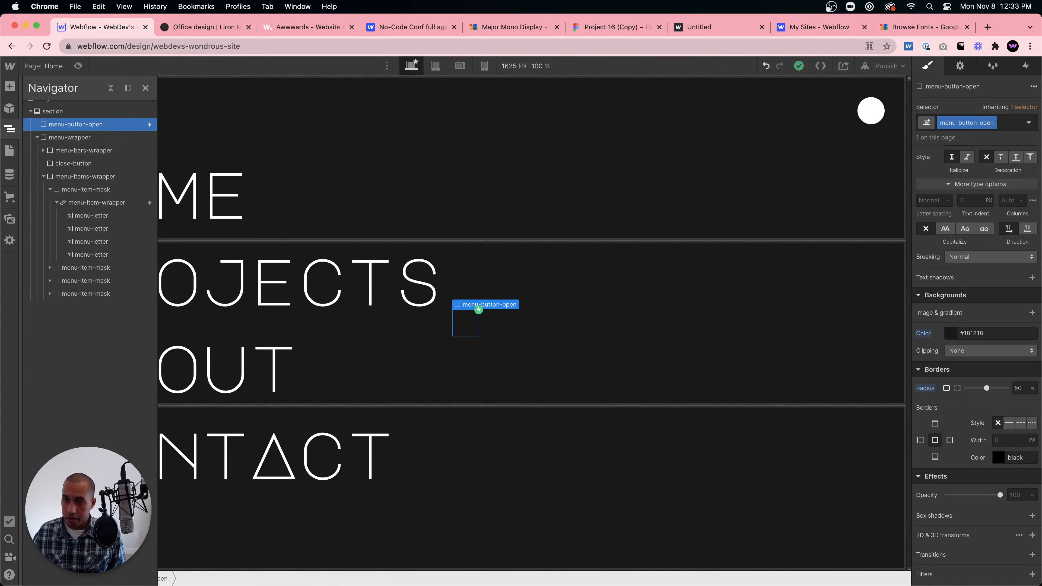
pyautogui.click(1026, 67)
pyautogui.click(979, 124)
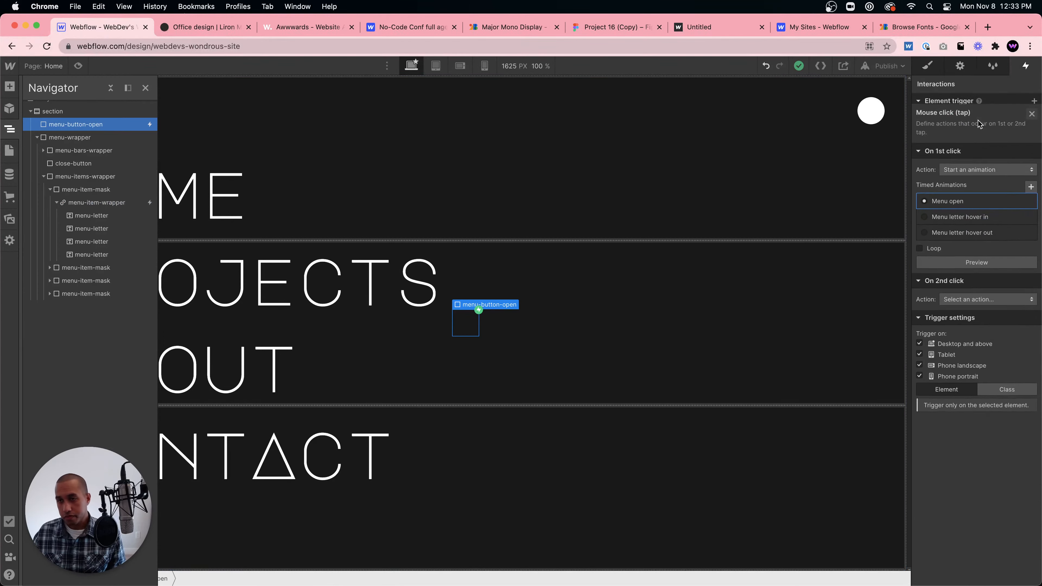
pyautogui.click(969, 194)
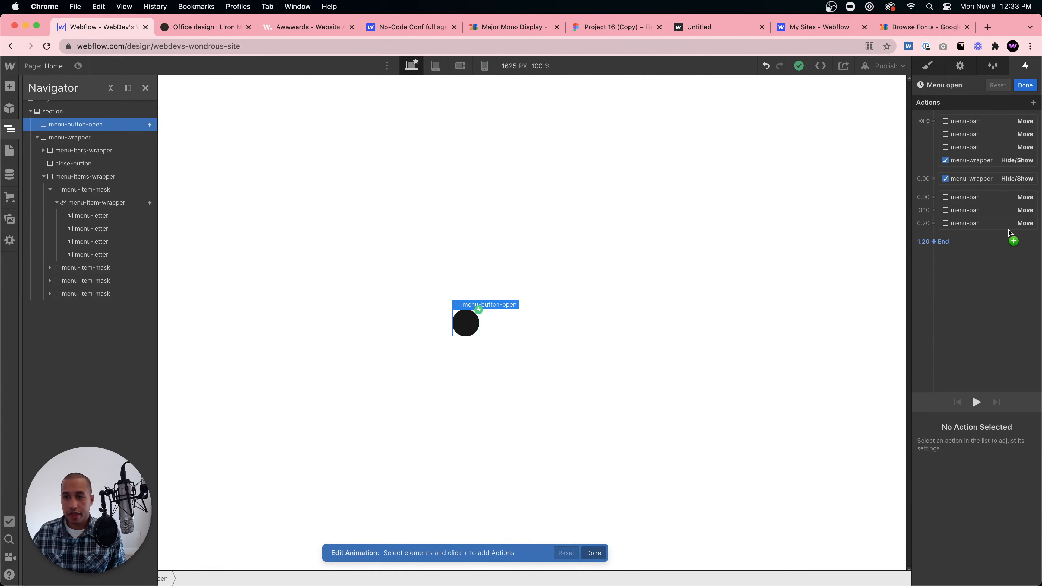
pyautogui.click(57, 202)
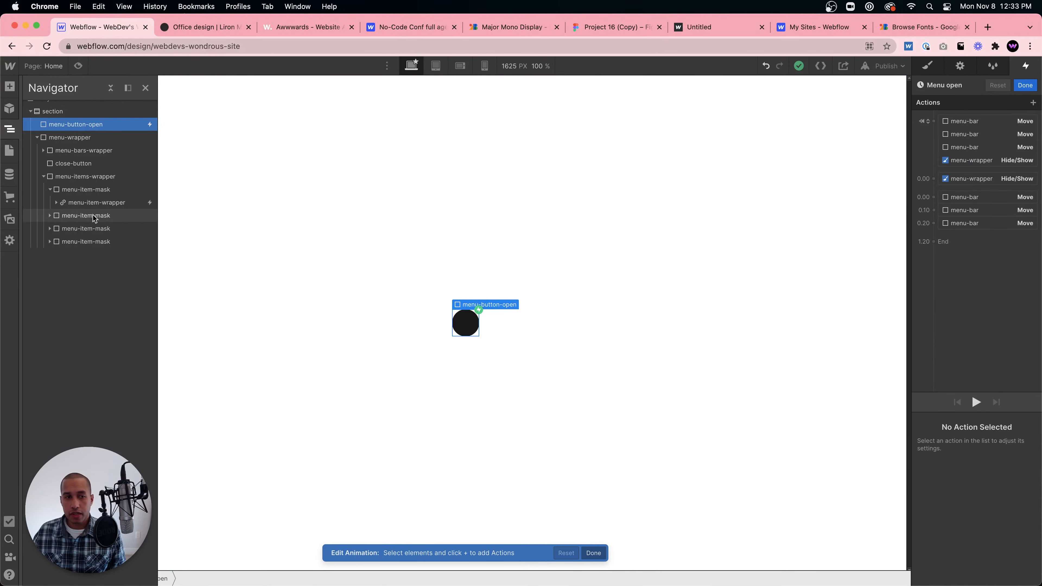
# Switch to the lironmoran-interiors.com reference site, close and reopen its menu to study how the items animate in, and return to Webflow.
pyautogui.click(207, 26)
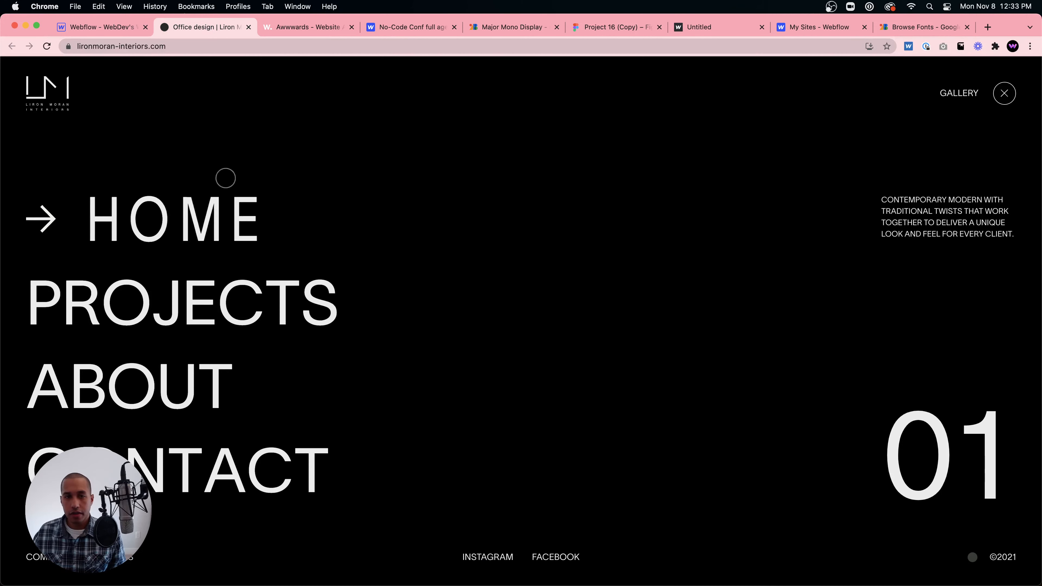
pyautogui.click(1004, 94)
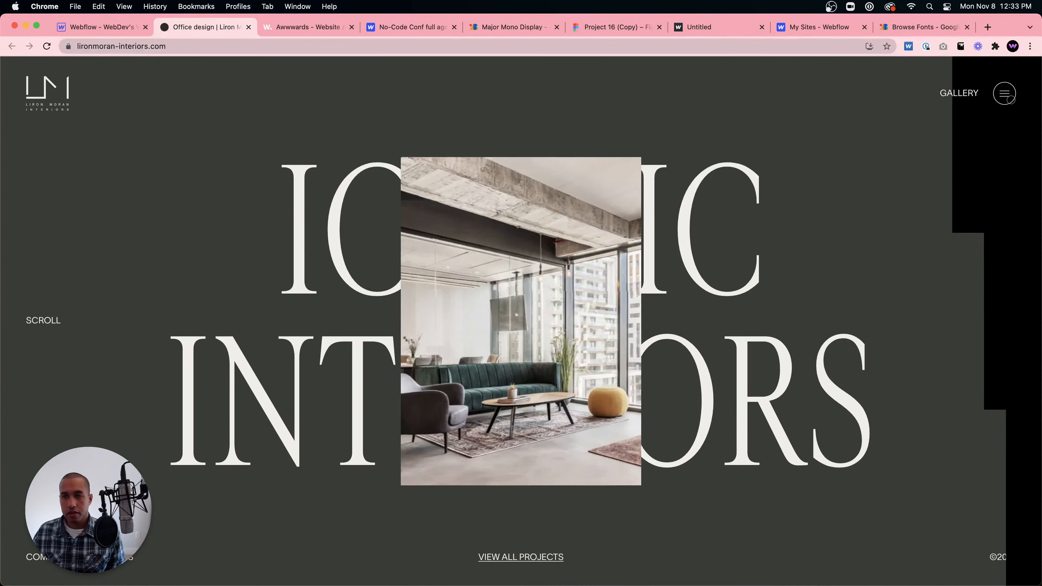
pyautogui.click(1005, 95)
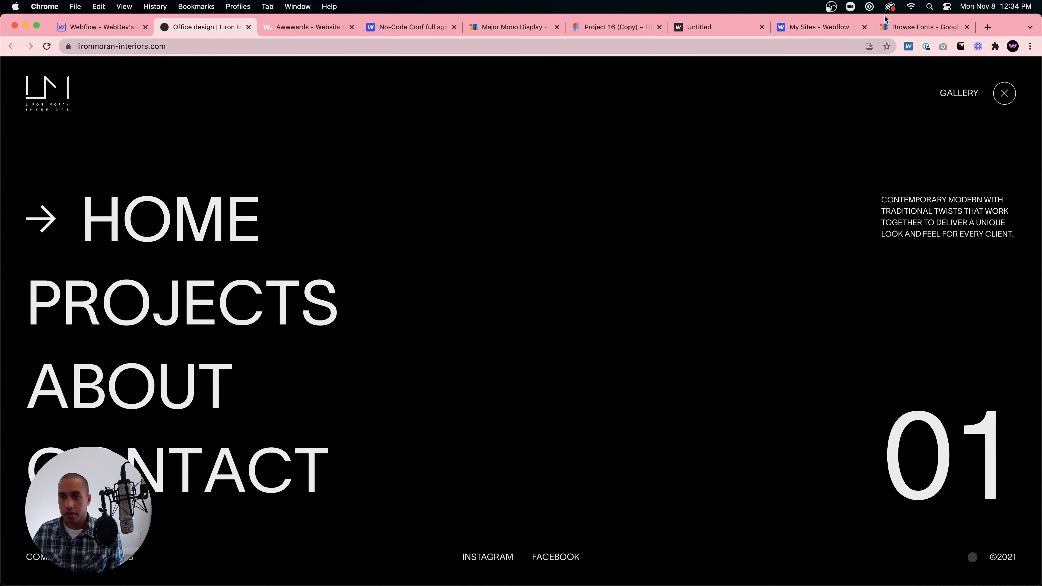
pyautogui.click(81, 28)
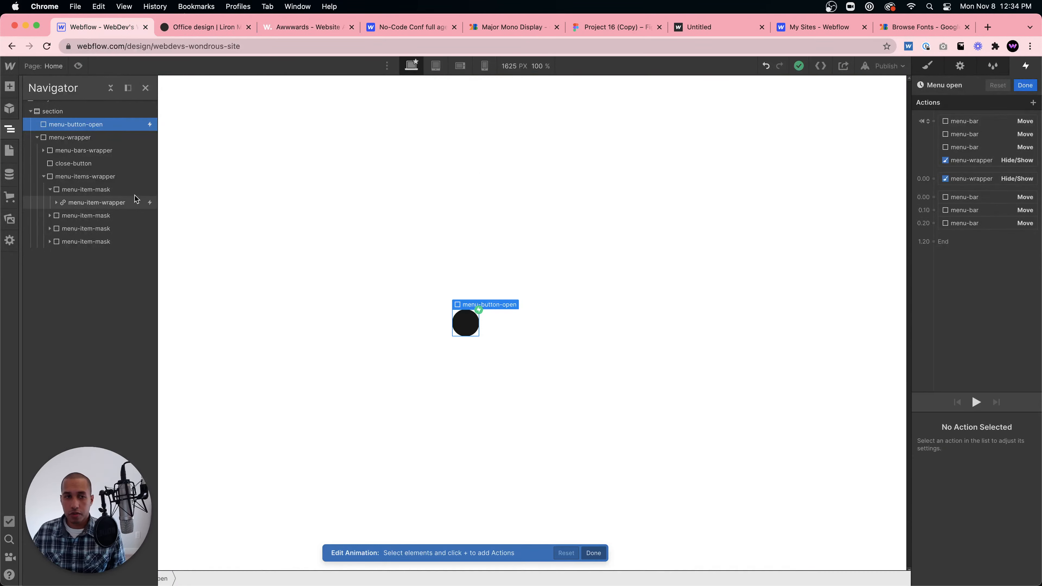
# Add a Move action of 100% on the Y axis to the HOME menu-item-wrapper as initial state, affecting only the selected element.
pyautogui.click(99, 192)
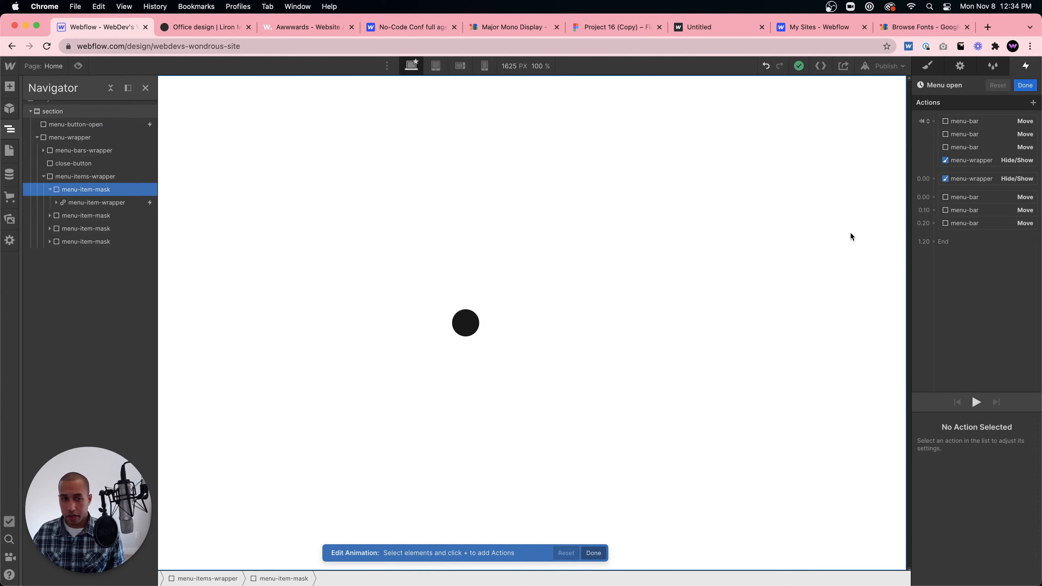
pyautogui.click(109, 203)
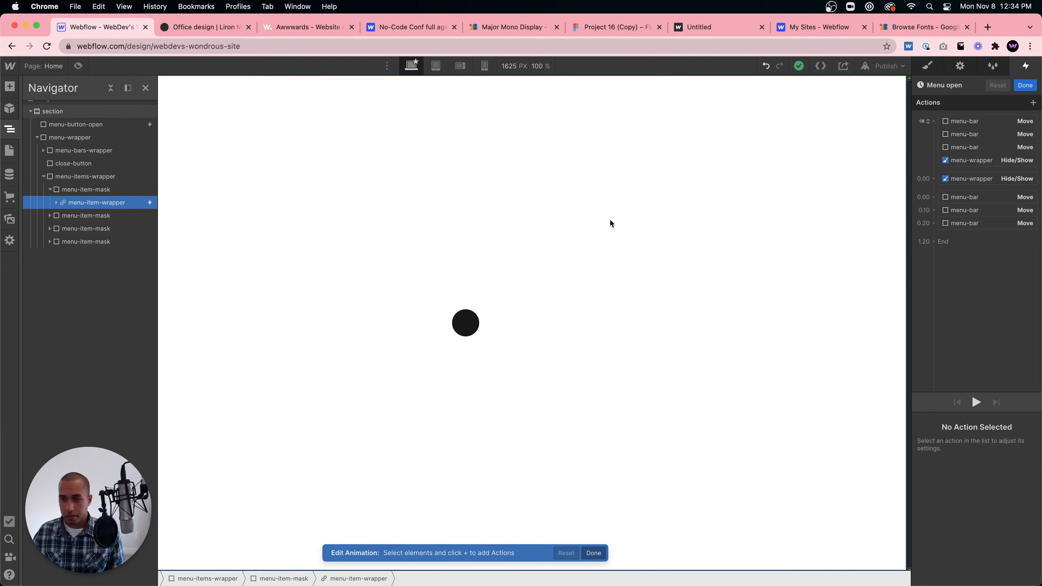
pyautogui.click(970, 237)
pyautogui.click(970, 237)
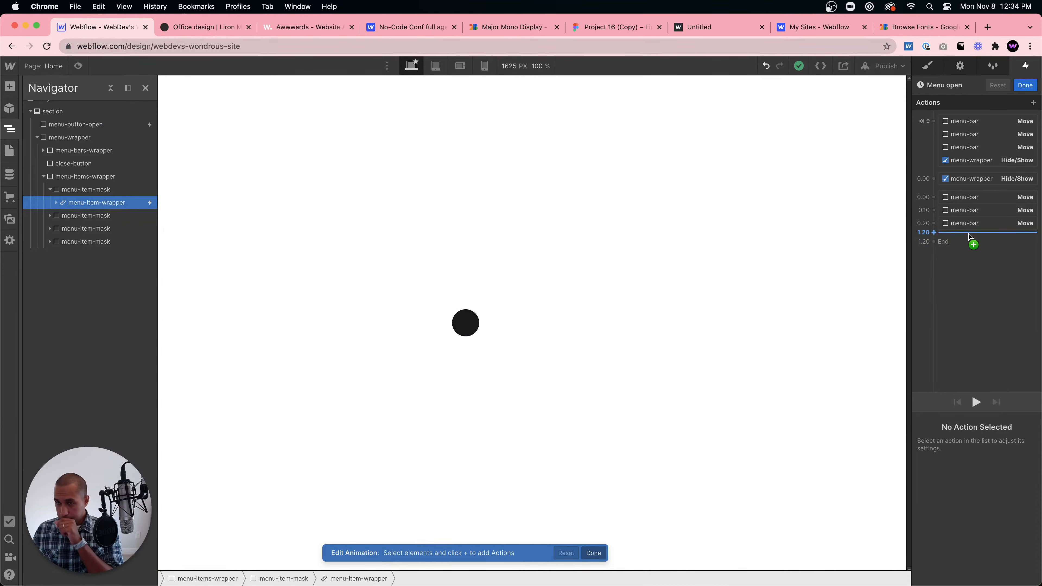
pyautogui.click(970, 239)
pyautogui.click(961, 263)
pyautogui.scroll(-3, 1016, 564)
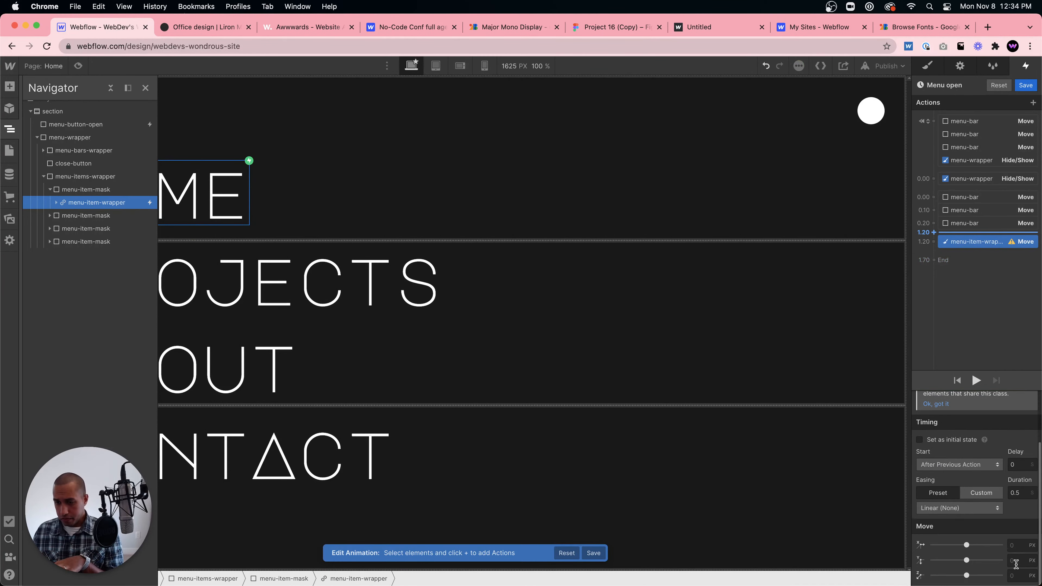
pyautogui.write('100%')
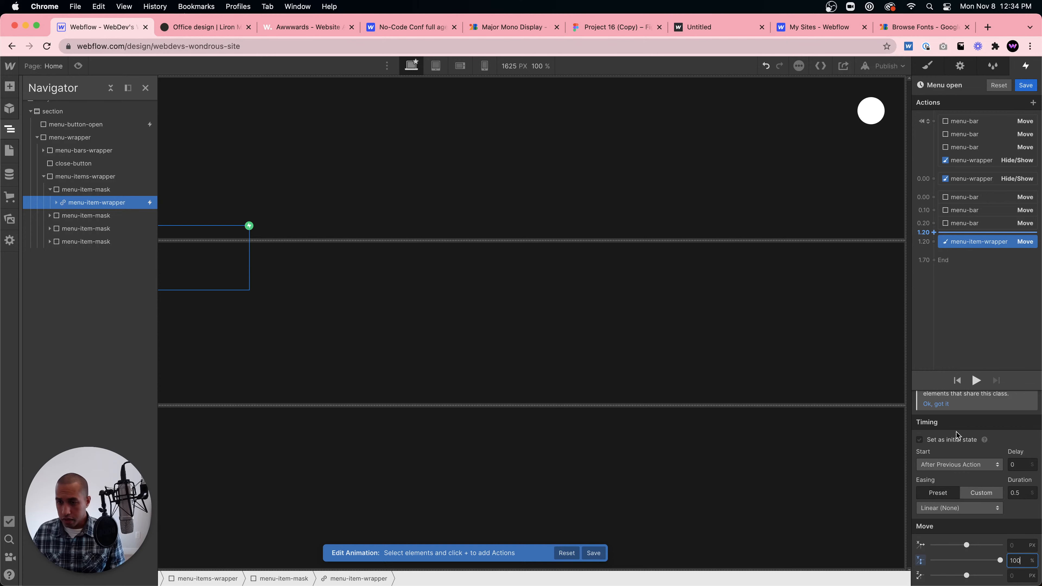
pyautogui.click(933, 441)
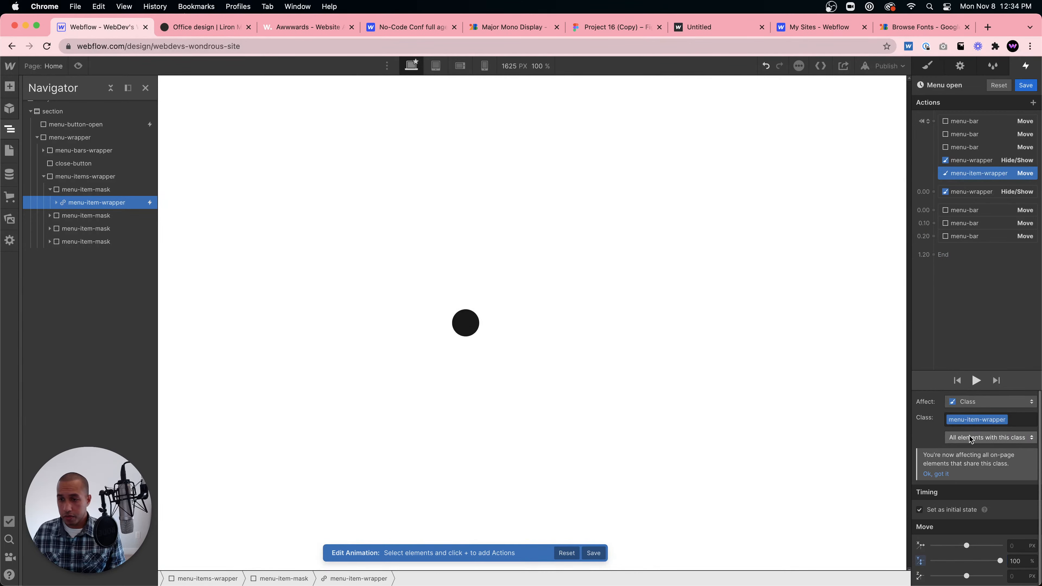
pyautogui.click(985, 400)
pyautogui.click(972, 380)
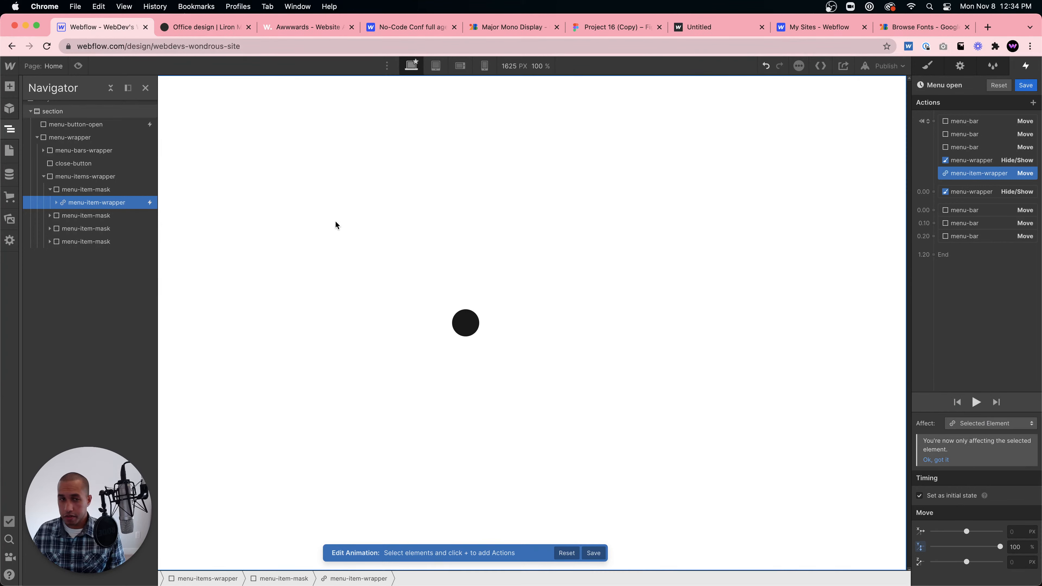
pyautogui.click(105, 215)
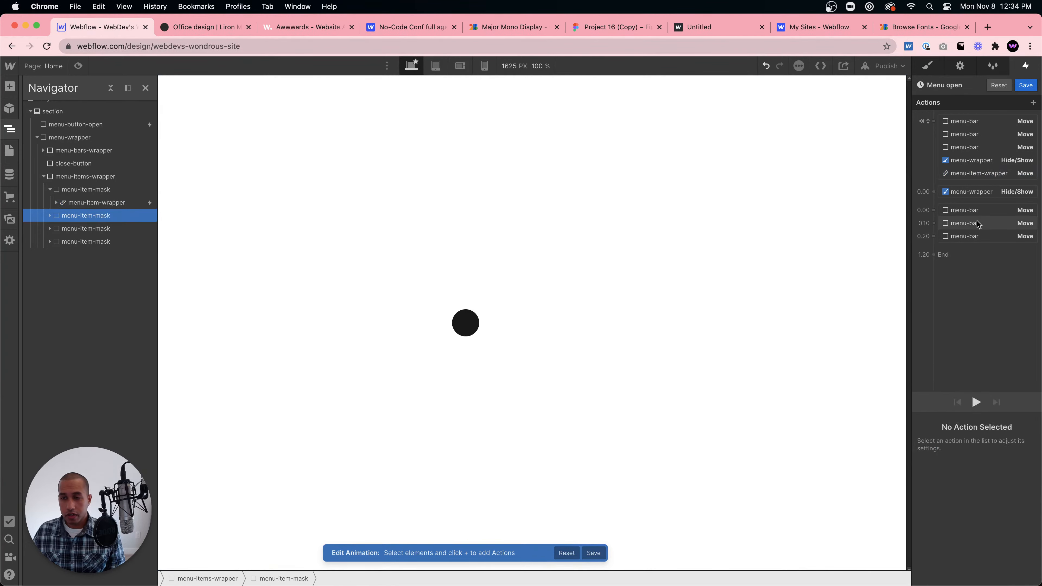
pyautogui.moveTo(977, 221); pyautogui.dragTo(974, 246)
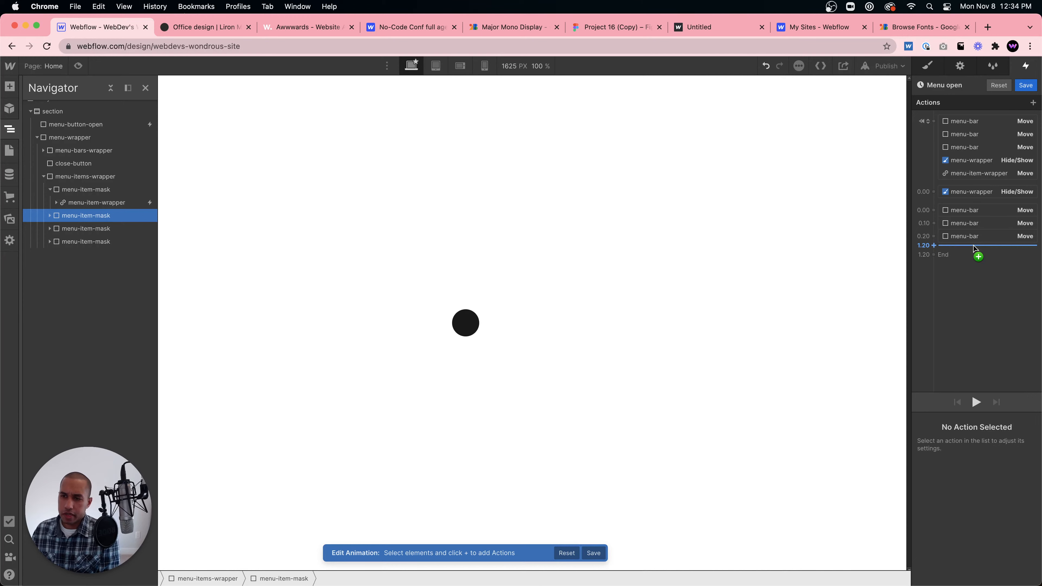
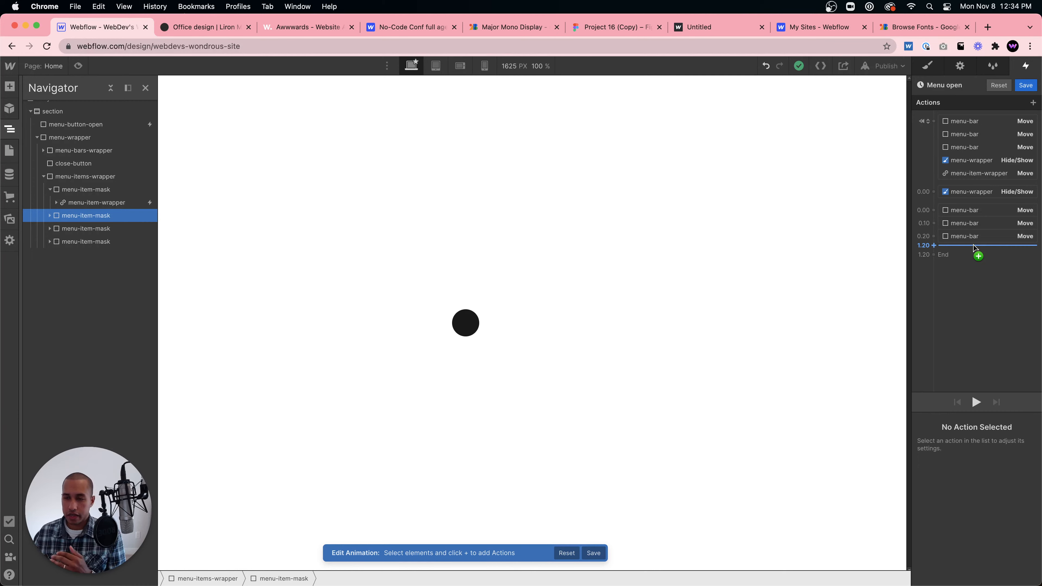
pyautogui.click(963, 210)
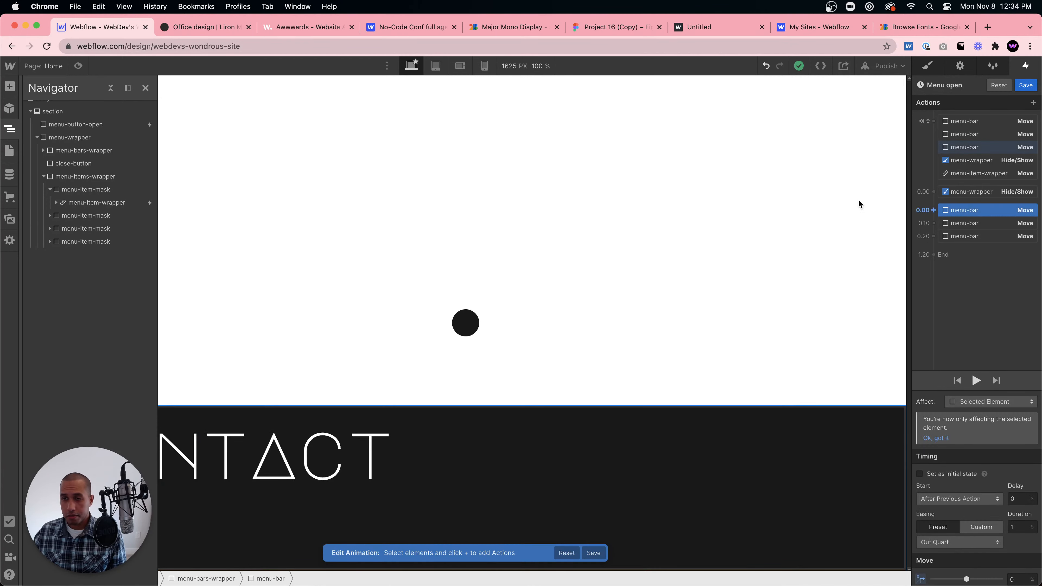
pyautogui.click(90, 215)
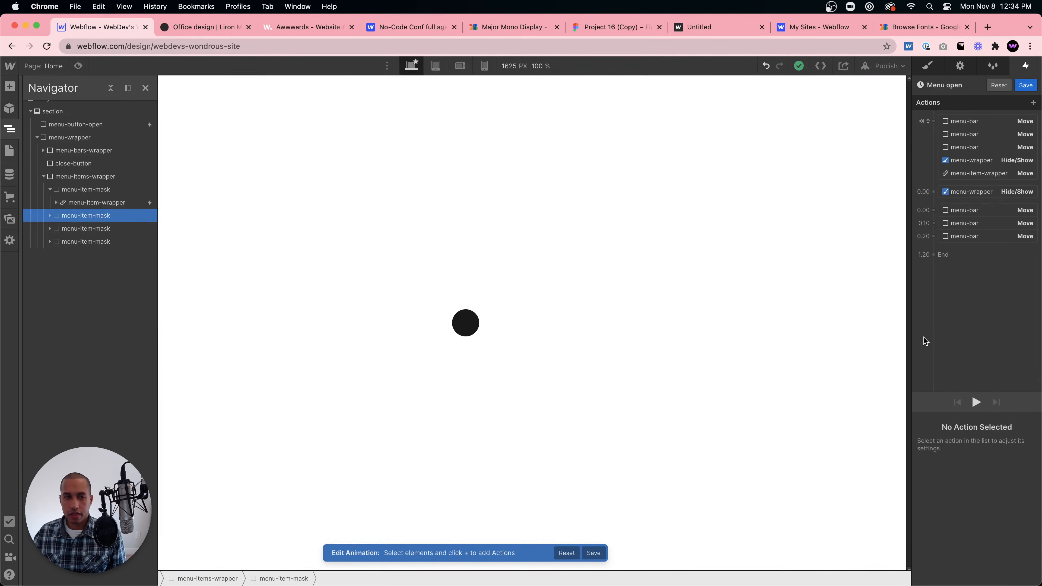
pyautogui.click(975, 246)
pyautogui.click(937, 274)
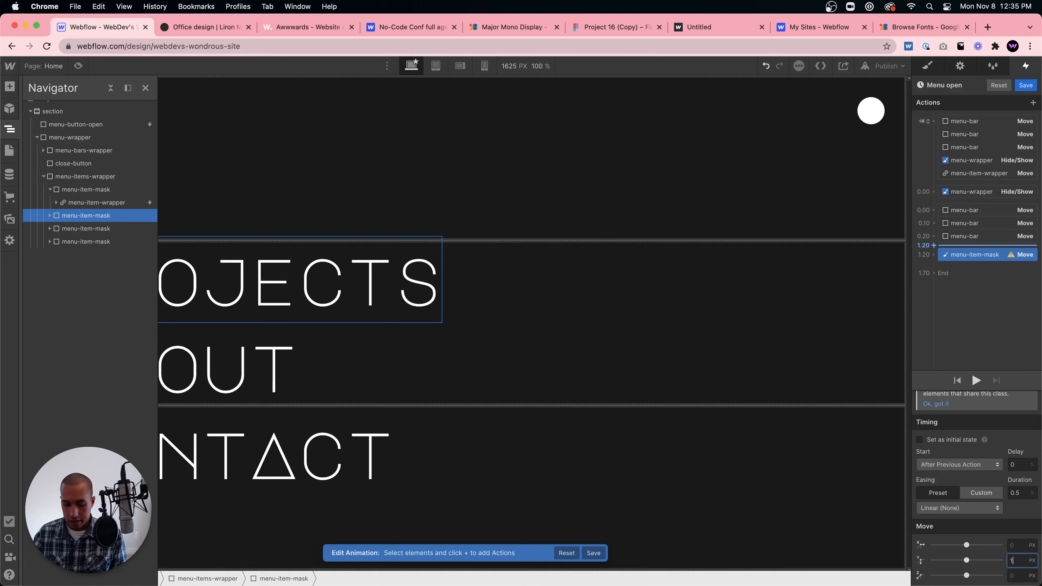
pyautogui.write('100%')
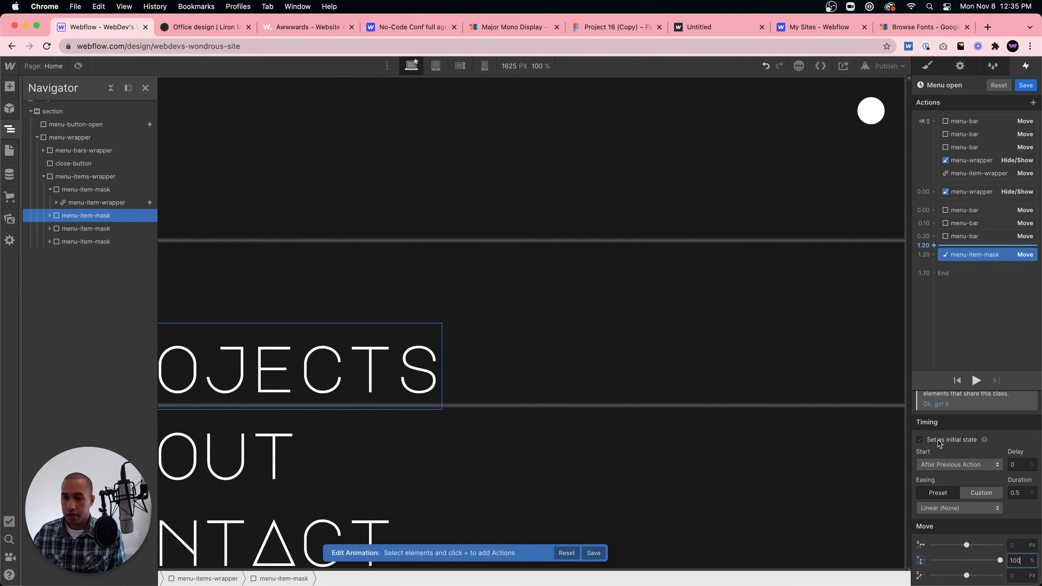
pyautogui.click(940, 442)
pyautogui.click(978, 382)
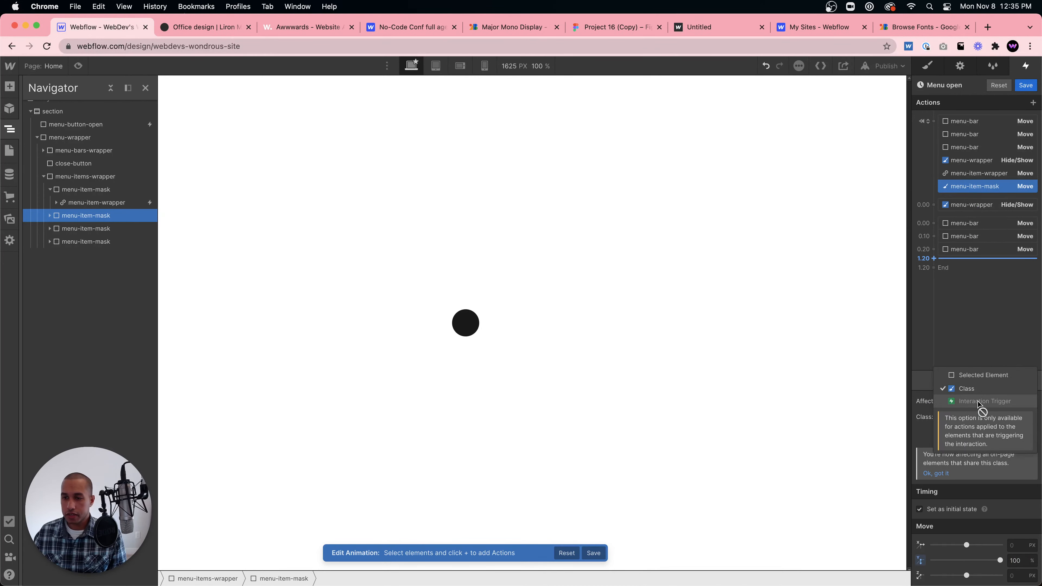
pyautogui.click(976, 378)
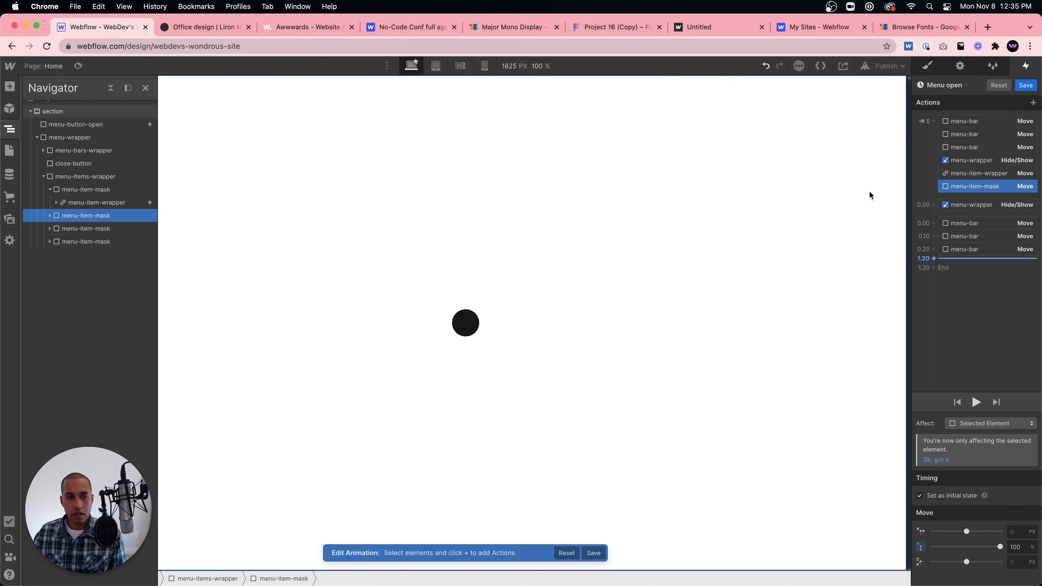
pyautogui.click(974, 190)
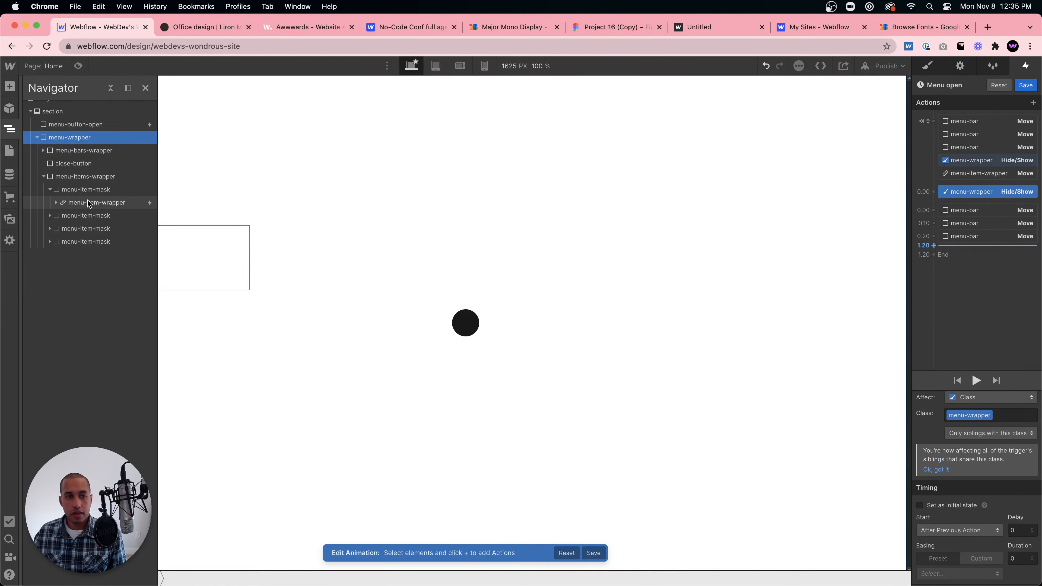
# Add a Move action of 100% on the Y axis to the PROJECTS menu-item-wrapper as initial state, affecting only the selected element.
pyautogui.click(49, 215)
pyautogui.moveTo(94, 229); pyautogui.dragTo(973, 251)
pyautogui.click(928, 274)
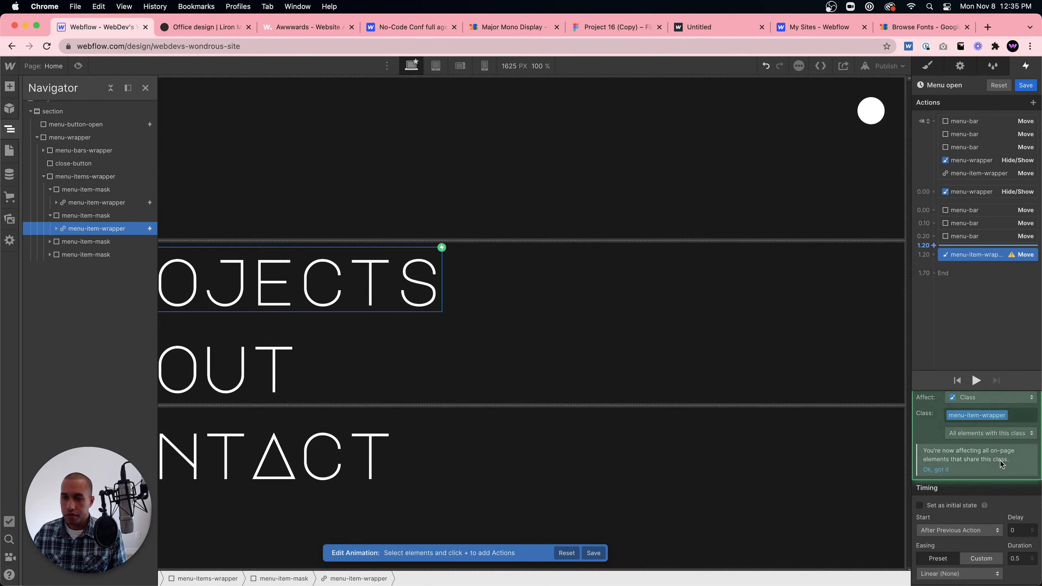
pyautogui.scroll(-2, 1020, 555)
pyautogui.click(1020, 556)
pyautogui.write('100%')
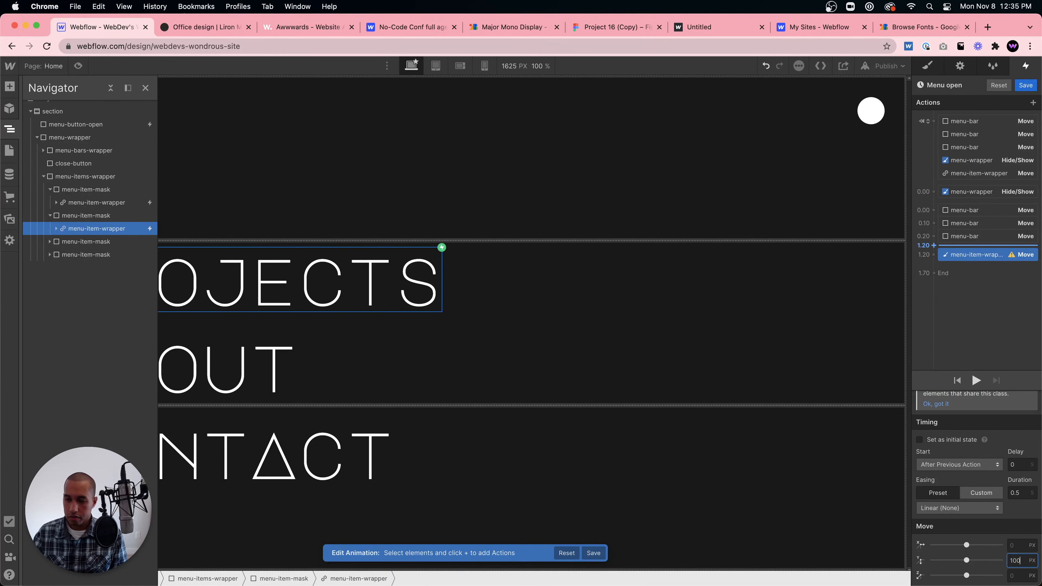
pyautogui.press('Return')
pyautogui.click(922, 439)
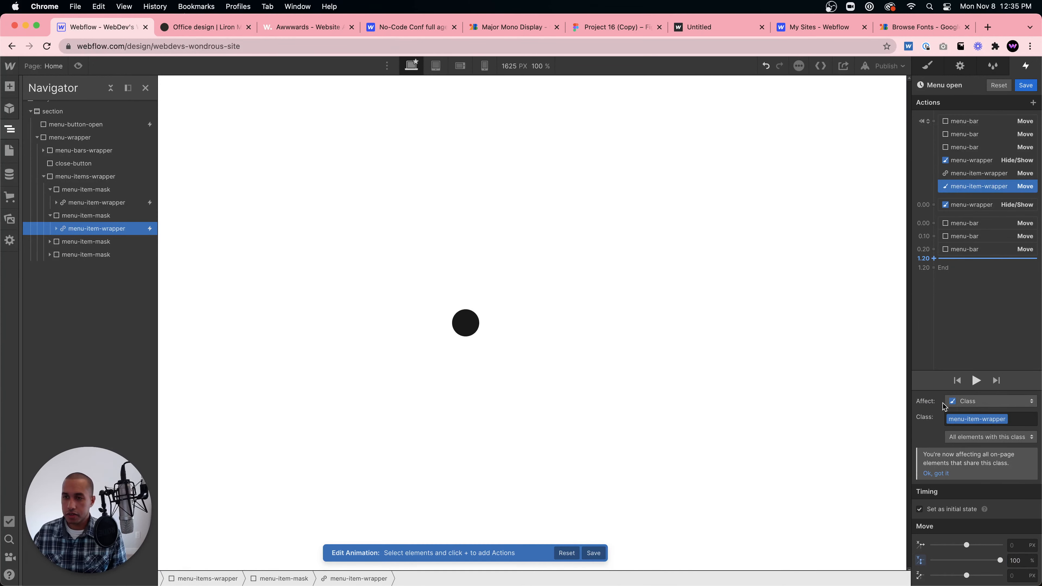
pyautogui.click(966, 398)
pyautogui.click(967, 379)
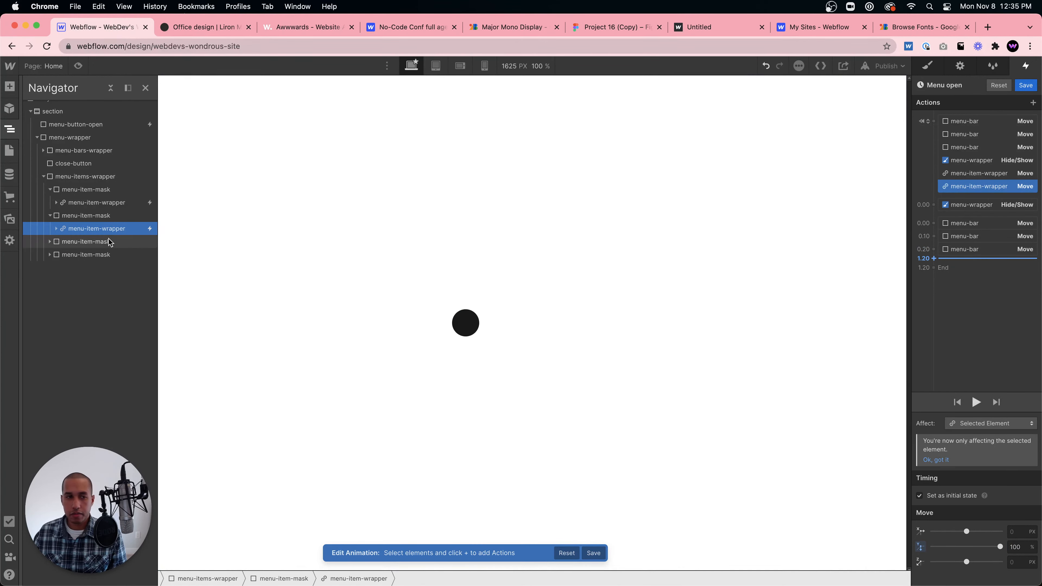
# Add a Move action of 100% on the Y axis to the ABOUT menu-item-wrapper in the Menu open animation.
pyautogui.click(50, 242)
pyautogui.click(80, 255)
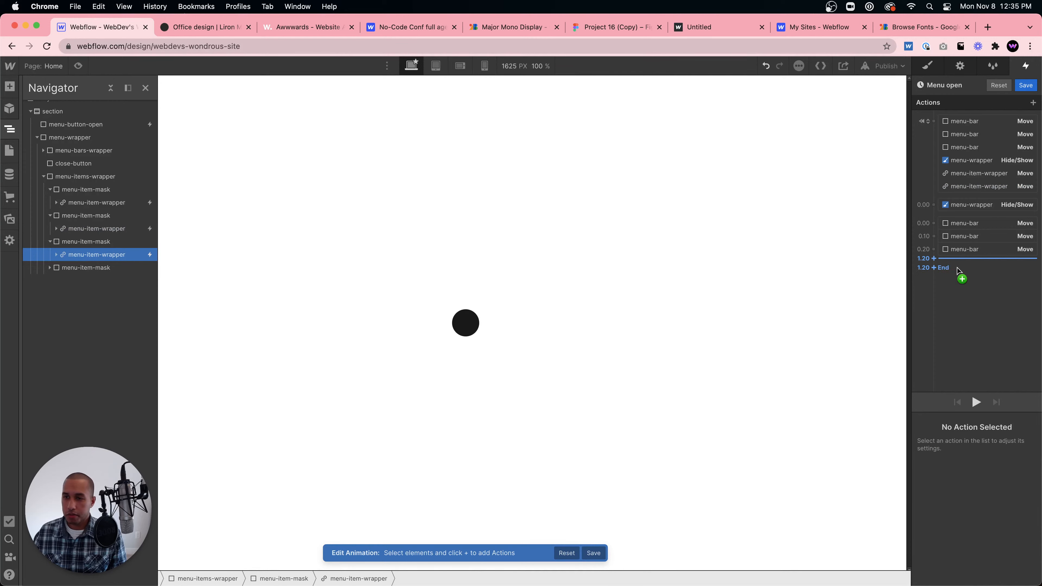
pyautogui.click(964, 258)
pyautogui.click(965, 289)
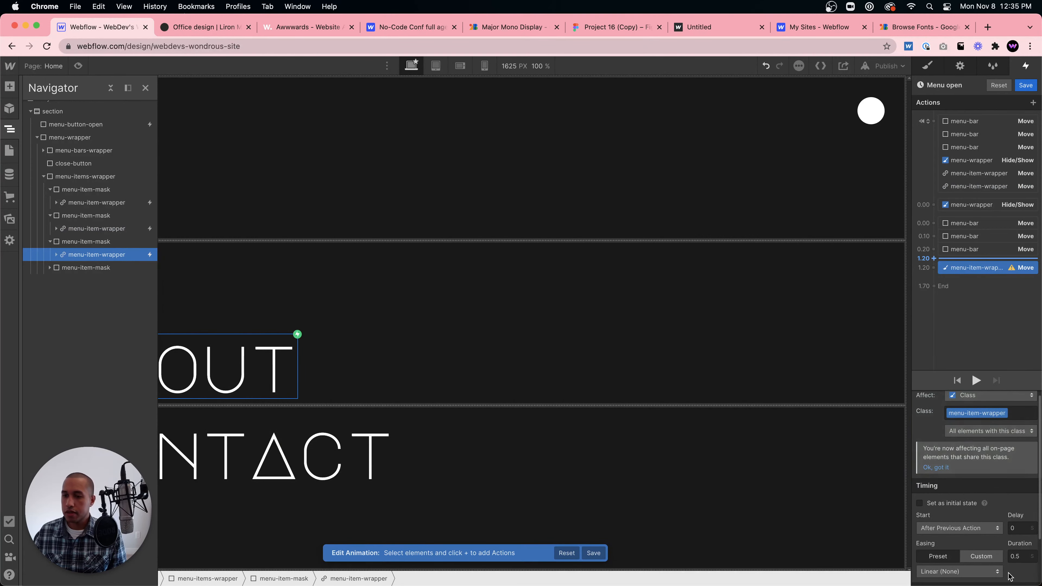
pyautogui.click(1011, 560)
pyautogui.write('100%')
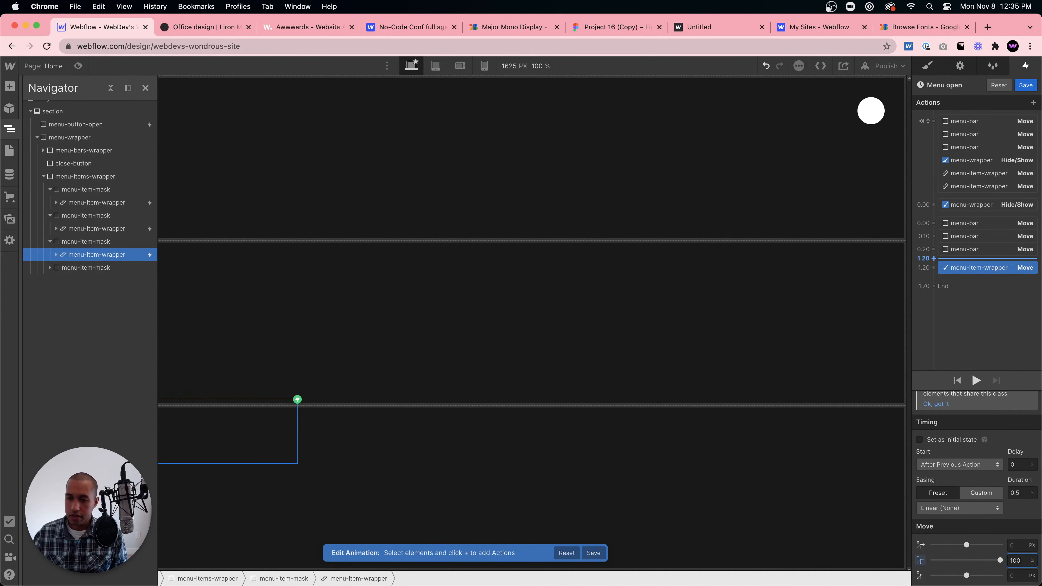
# Make the ABOUT Move action affect only the selected element and set it as initial state.
pyautogui.scroll(2, 950, 509)
pyautogui.scroll(-2, 952, 468)
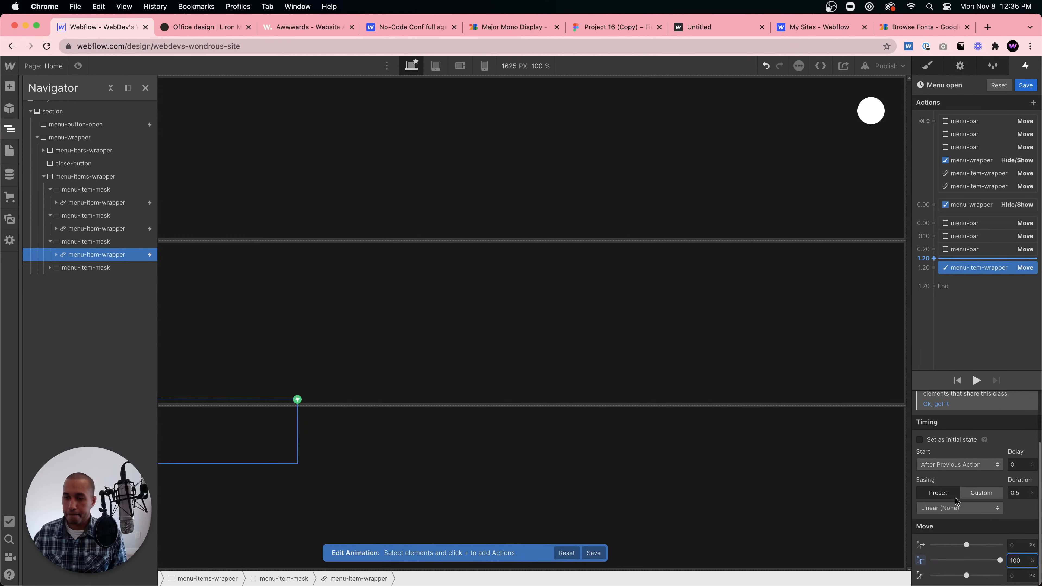
pyautogui.click(952, 508)
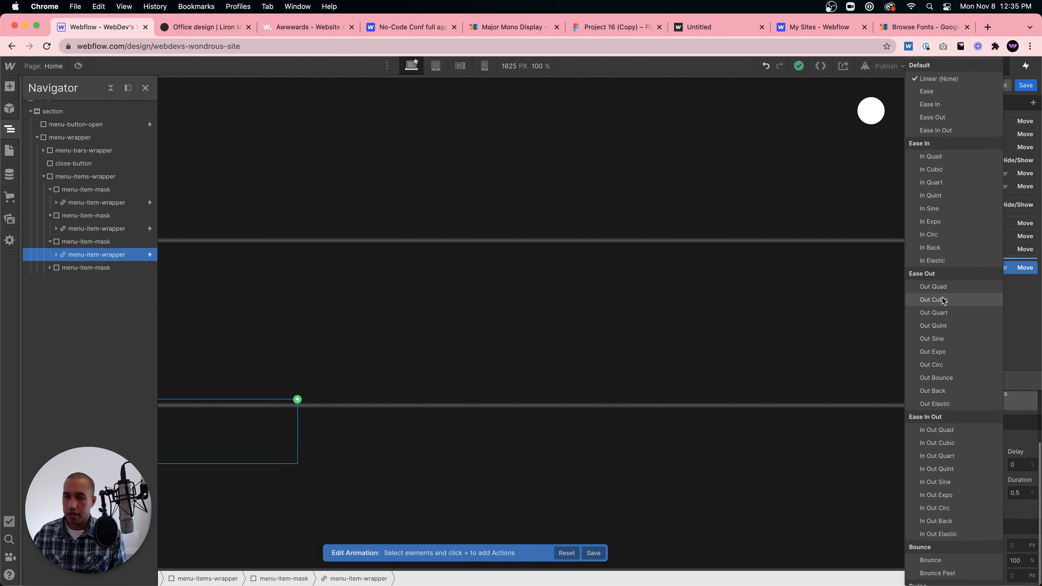
pyautogui.click(1028, 356)
pyautogui.scroll(2, 956, 468)
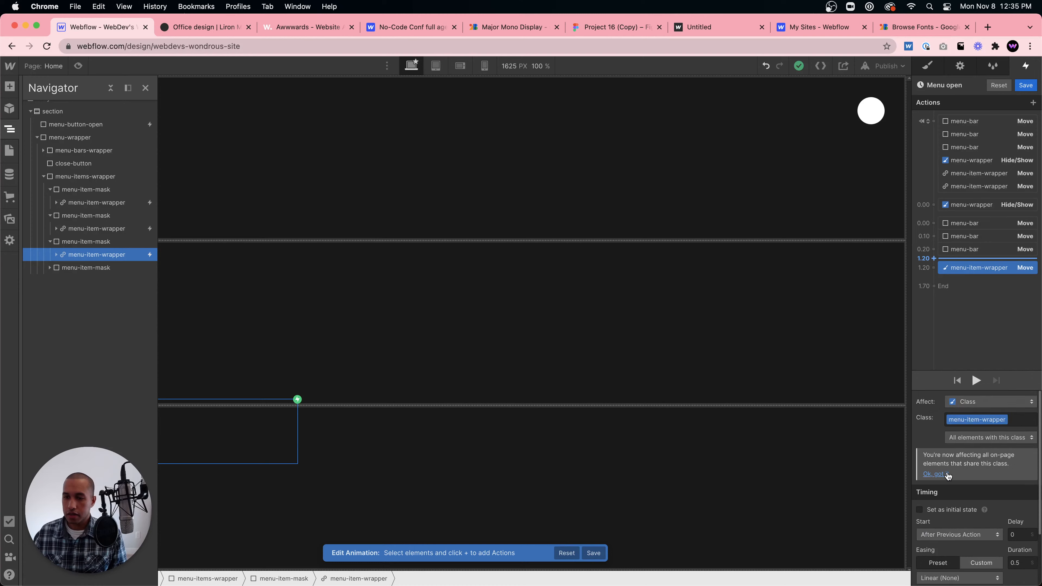
pyautogui.click(981, 401)
pyautogui.click(971, 374)
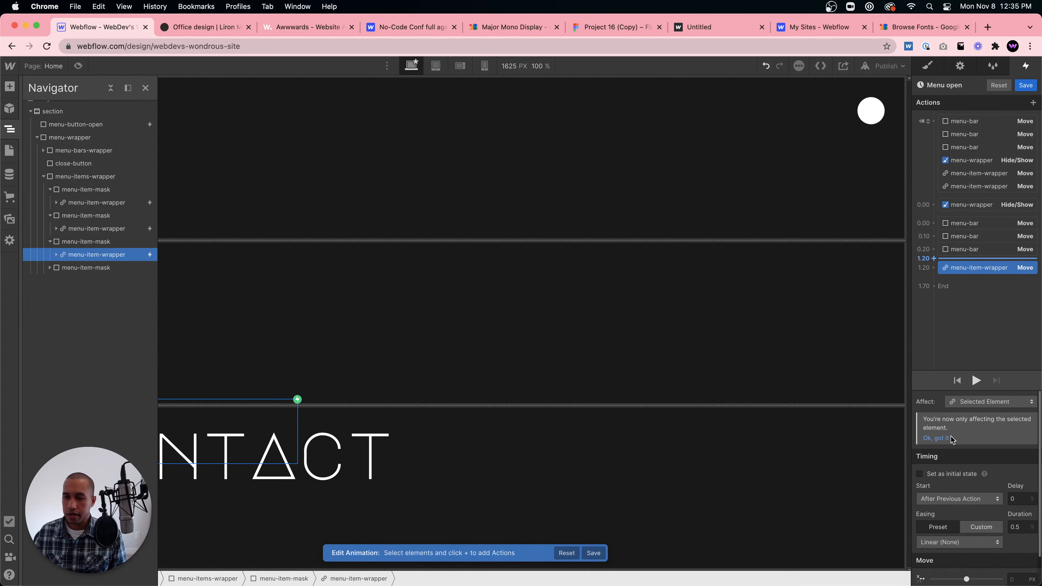
pyautogui.click(928, 474)
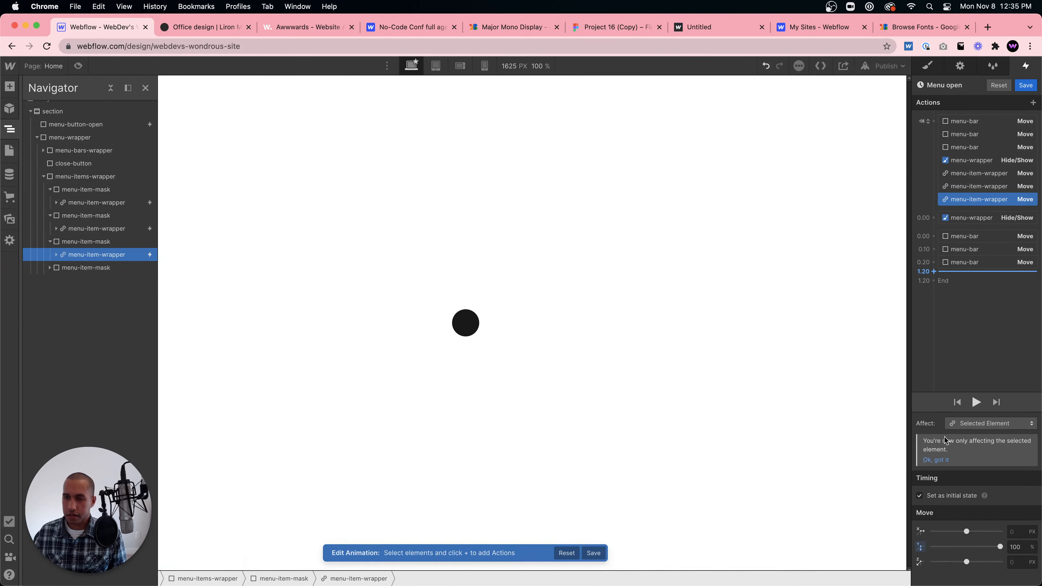
# Add a Move action of 100% on the Y axis to the CONTACT menu-item-wrapper.
pyautogui.click(49, 268)
pyautogui.click(96, 281)
pyautogui.click(976, 280)
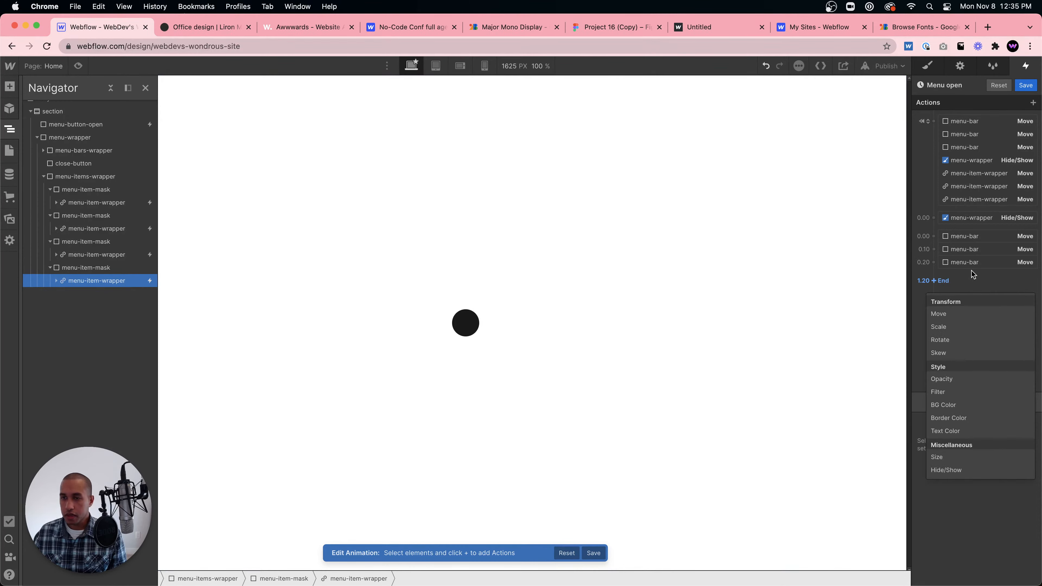
pyautogui.click(976, 274)
pyautogui.click(980, 273)
pyautogui.click(939, 302)
pyautogui.scroll(-3, 977, 492)
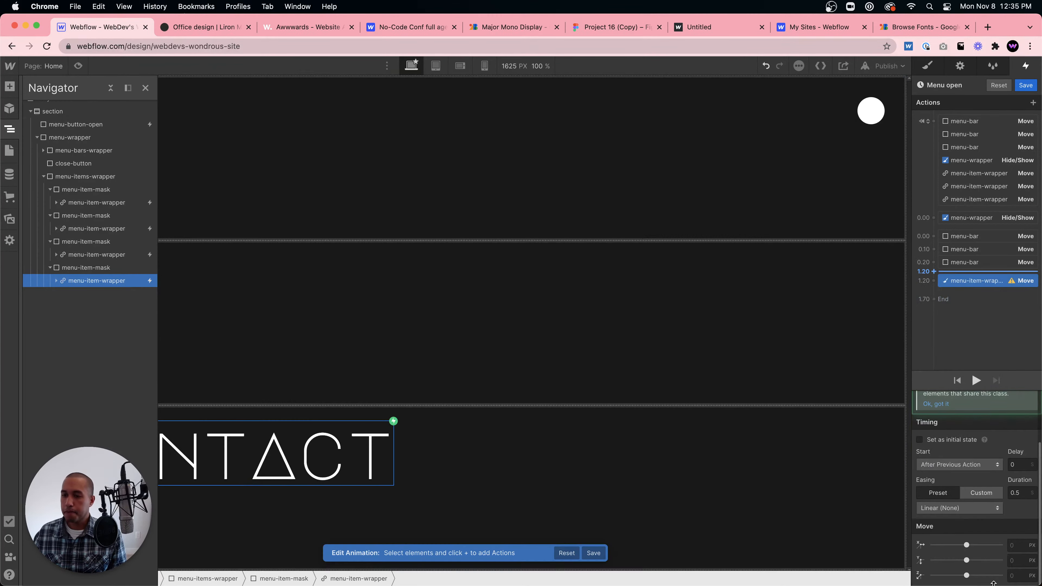
pyautogui.click(1013, 560)
pyautogui.write('100%')
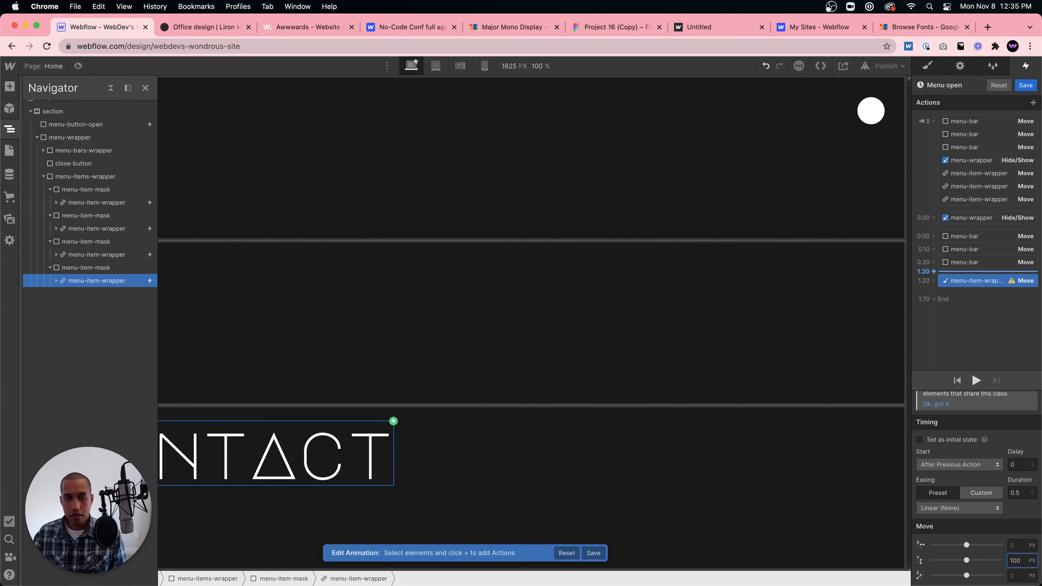
pyautogui.press('Return')
# Restrict the CONTACT Move action to the selected element and set it as initial state.
pyautogui.scroll(2, 990, 475)
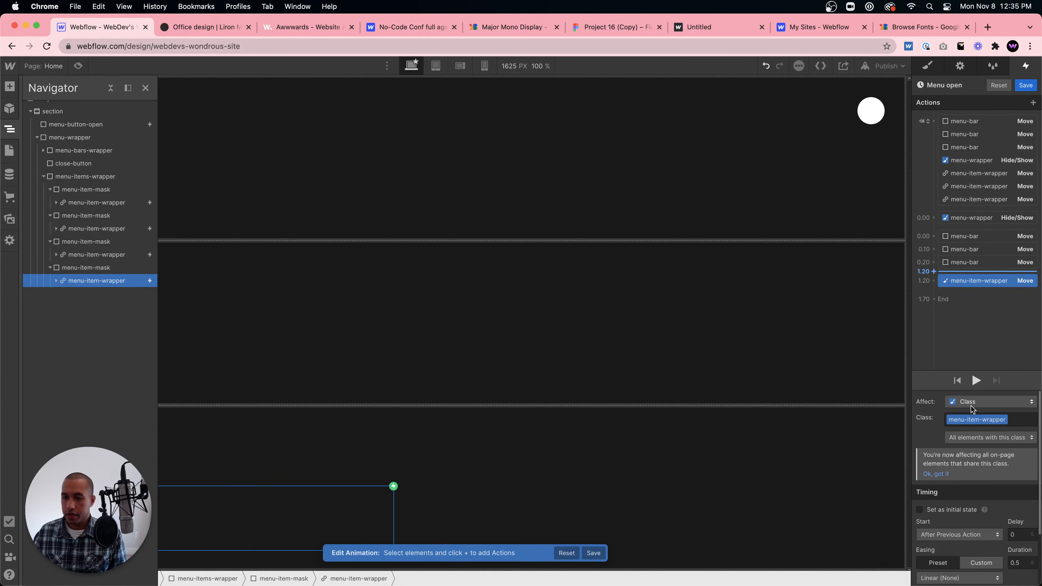
pyautogui.click(971, 409)
pyautogui.click(975, 381)
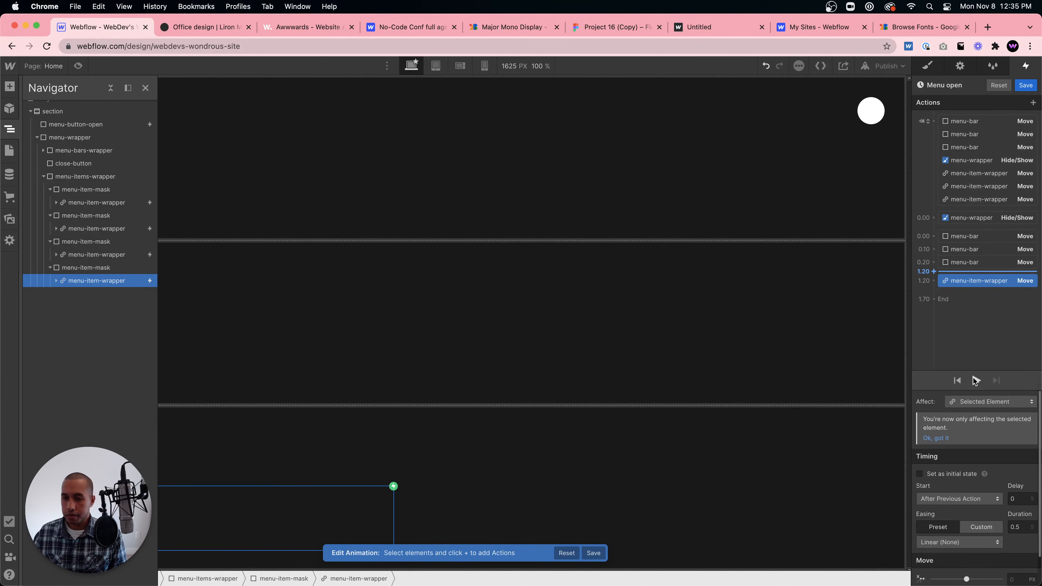
pyautogui.click(932, 476)
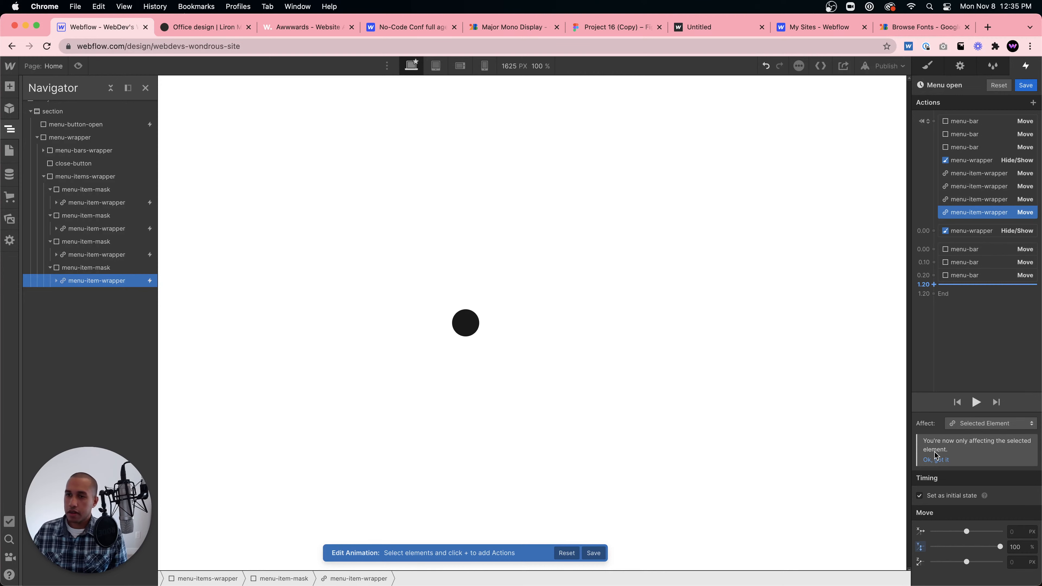
# Add a Move action of 0% on the Y axis for the HOME menu-item-wrapper after the last menu-bar move.
pyautogui.click(991, 173)
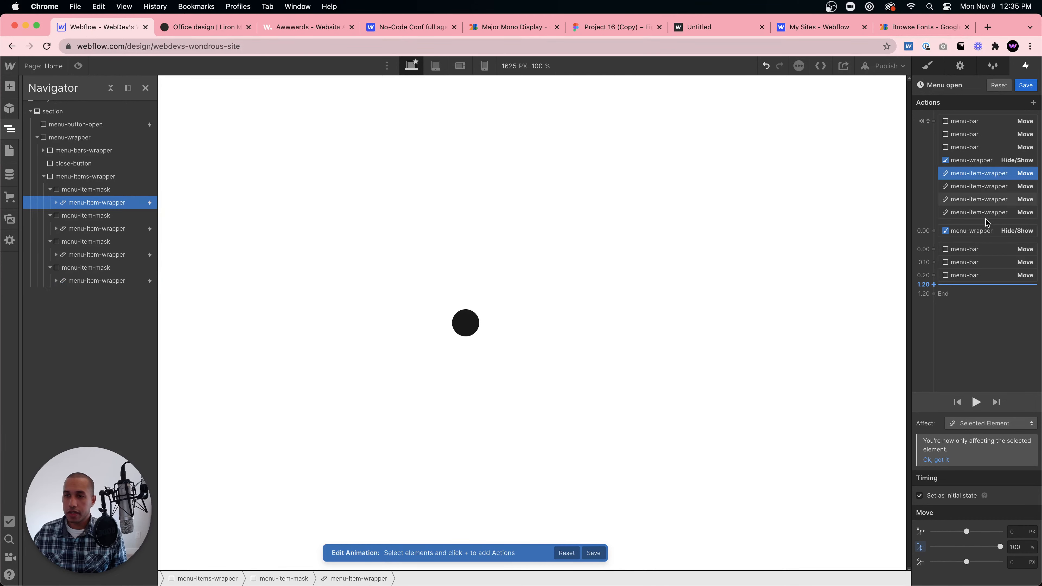
pyautogui.click(971, 288)
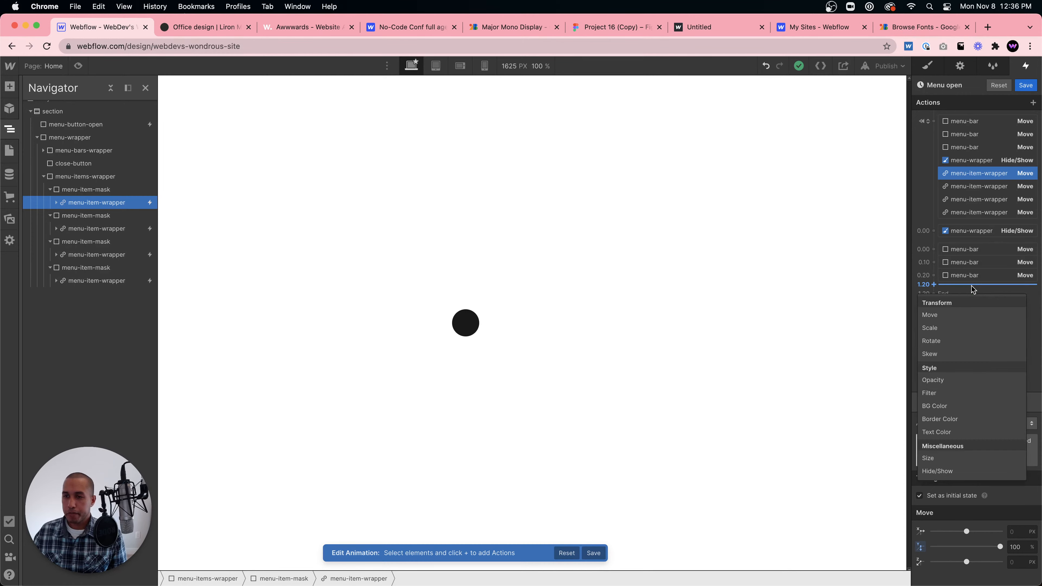
pyautogui.click(963, 315)
pyautogui.scroll(-1, 1020, 566)
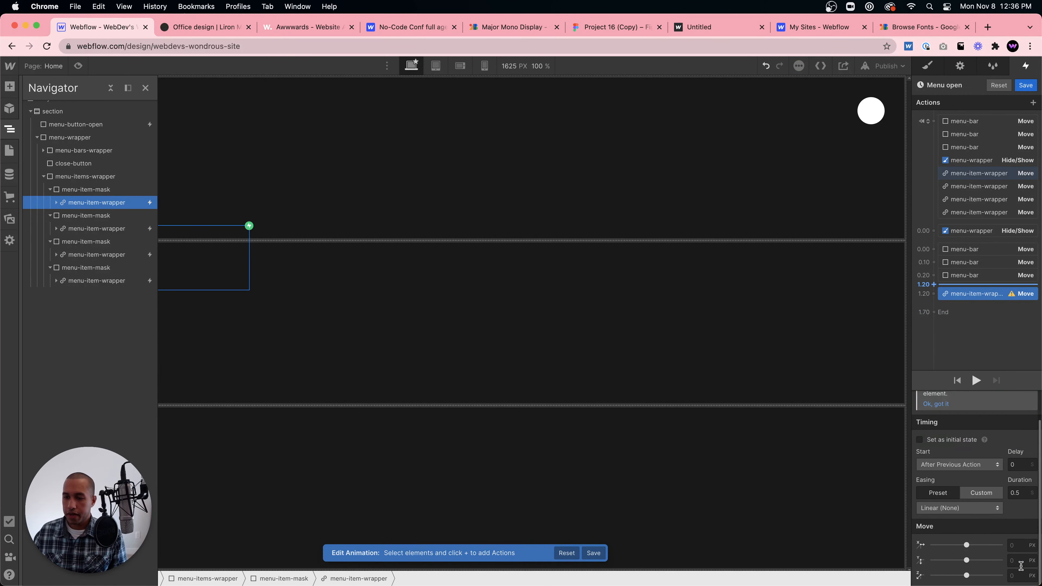
pyautogui.write('0%')
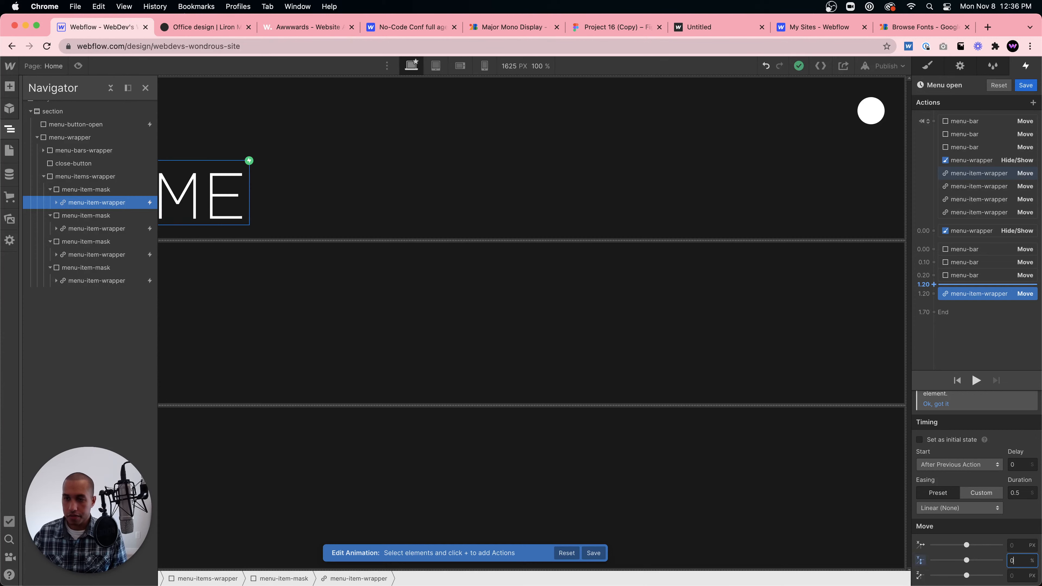
# Duplicate the HOME menu-item-wrapper's 0% Move action three times.
pyautogui.rightClick(975, 295)
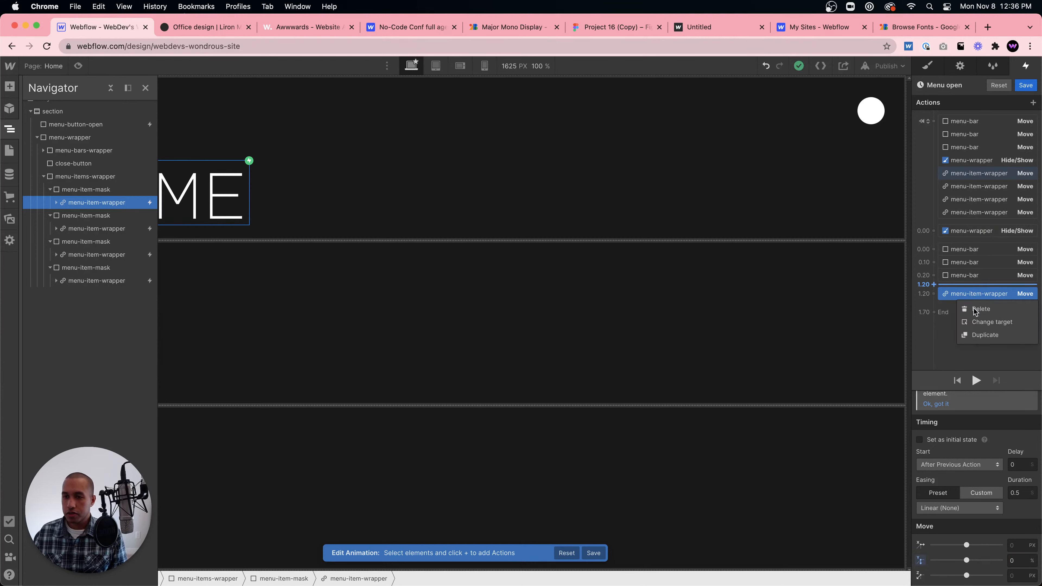
pyautogui.click(975, 334)
pyautogui.rightClick(974, 314)
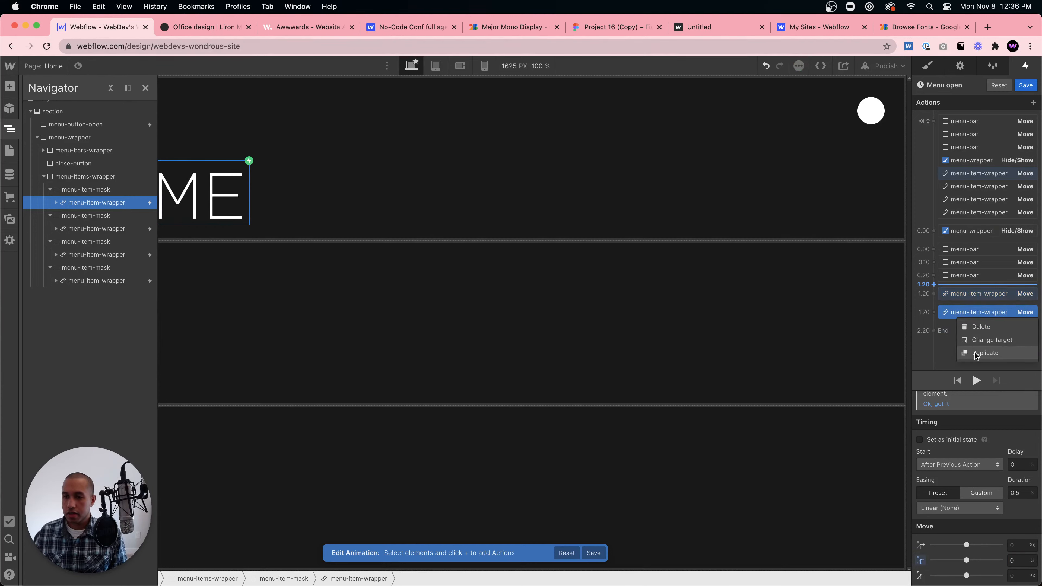
pyautogui.click(976, 353)
pyautogui.rightClick(974, 333)
pyautogui.click(976, 373)
# Retarget the first duplicated Move action to the PROJECTS menu-item-wrapper, affecting only the selected element.
pyautogui.click(974, 313)
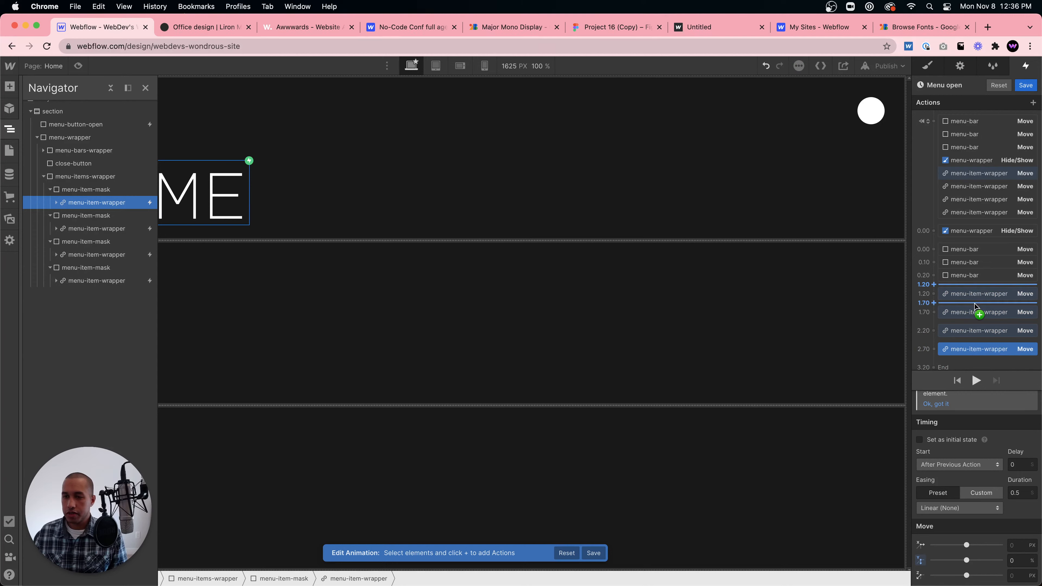
pyautogui.rightClick(973, 316)
pyautogui.click(987, 340)
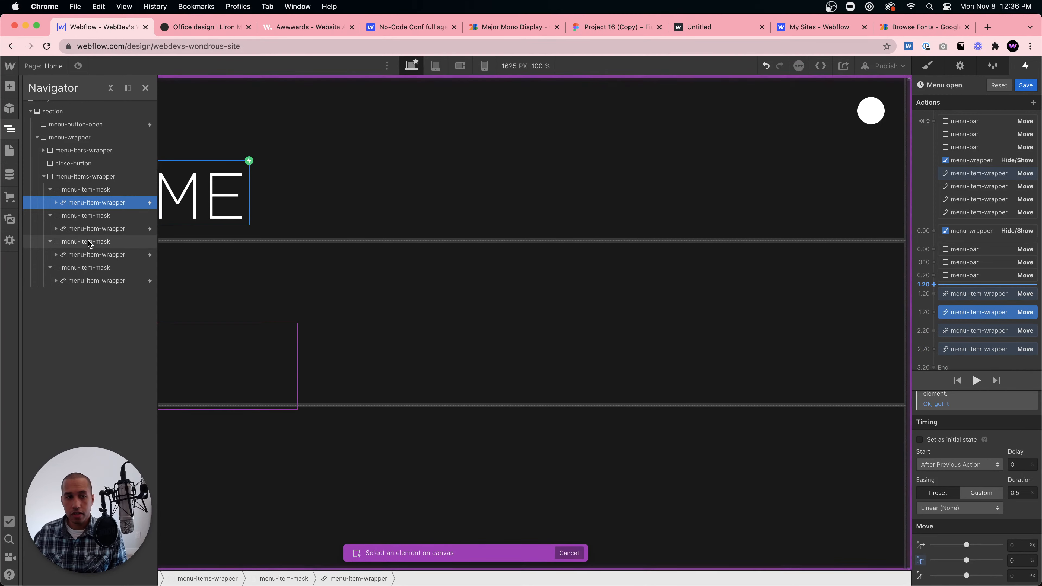
pyautogui.click(91, 230)
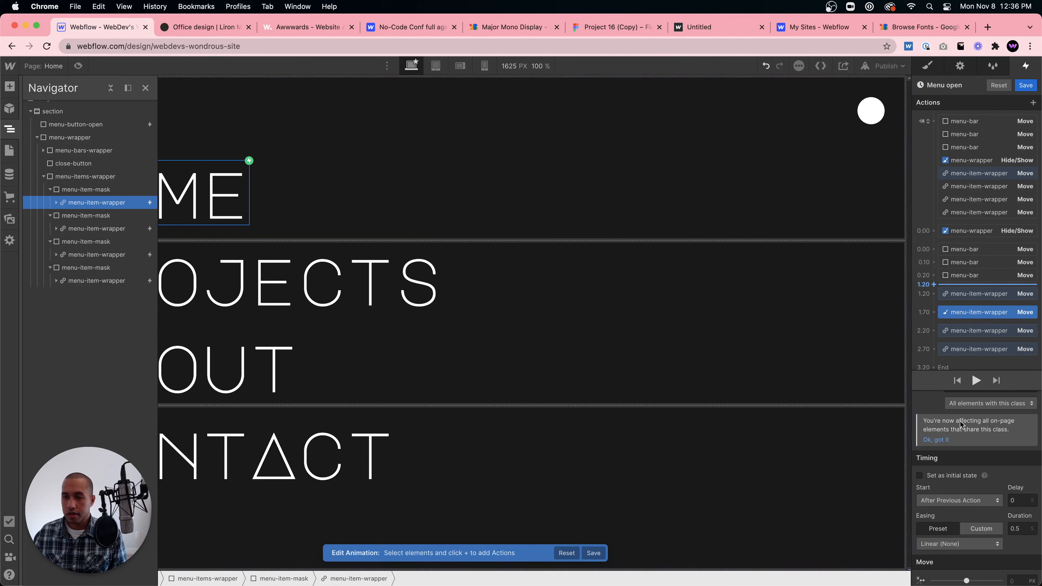
pyautogui.scroll(2, 977, 410)
pyautogui.click(977, 402)
pyautogui.click(976, 386)
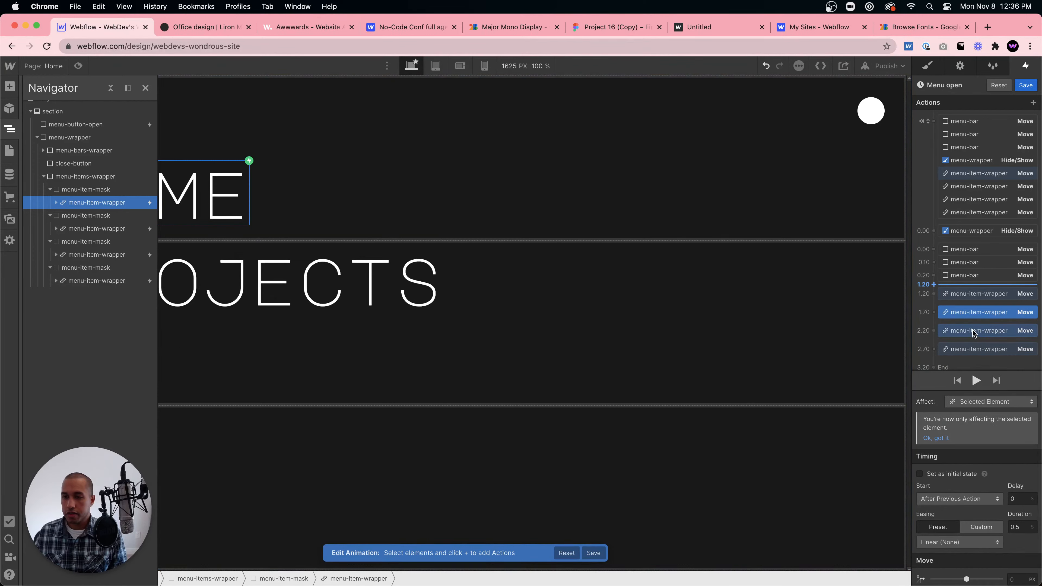
# Retarget the second duplicated Move action to the ABOUT menu-item-wrapper, affecting only the selected element.
pyautogui.rightClick(979, 331)
pyautogui.click(992, 359)
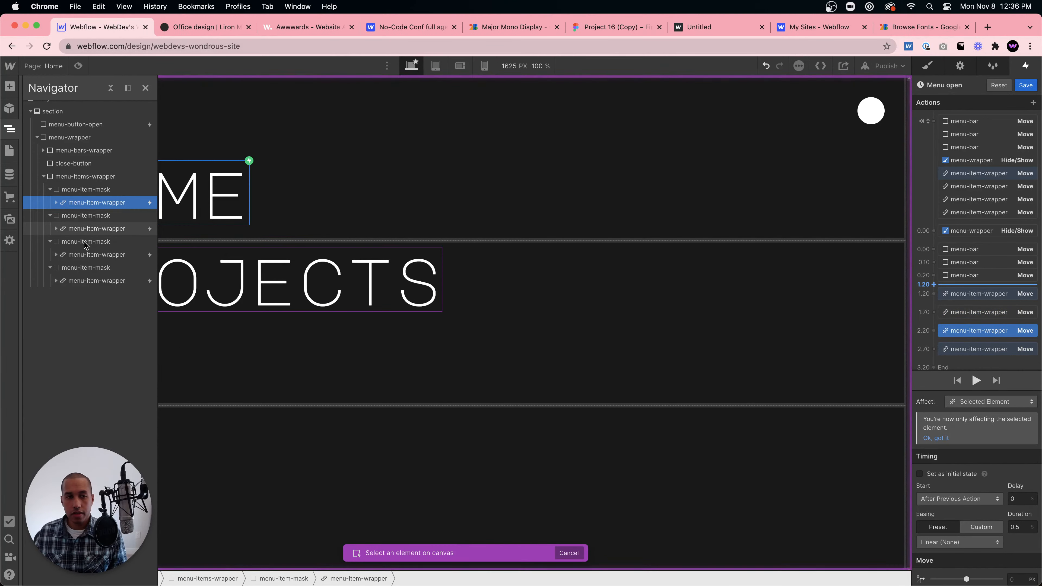
pyautogui.click(91, 256)
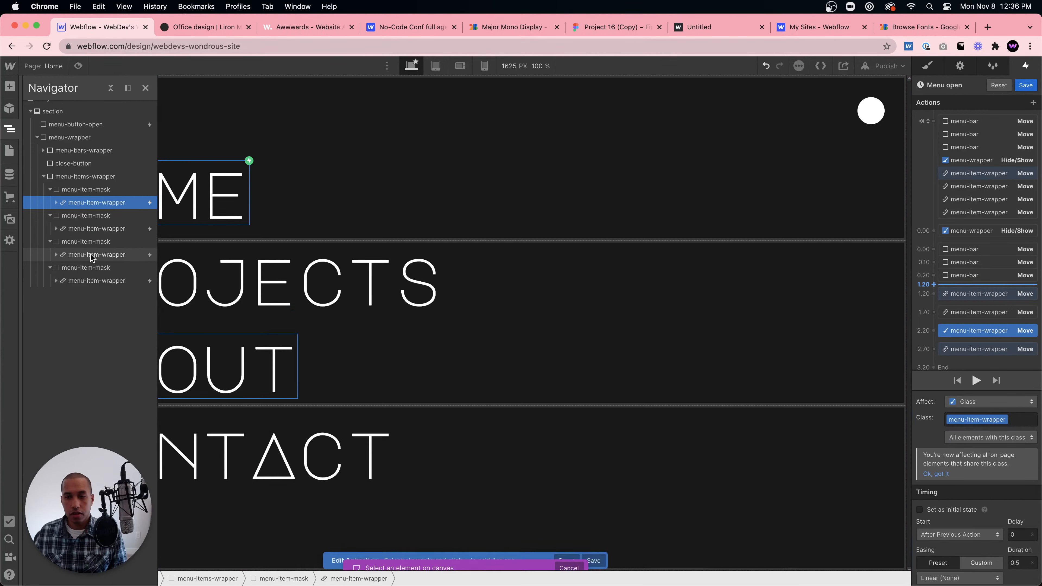
pyautogui.rightClick(982, 333)
pyautogui.click(981, 332)
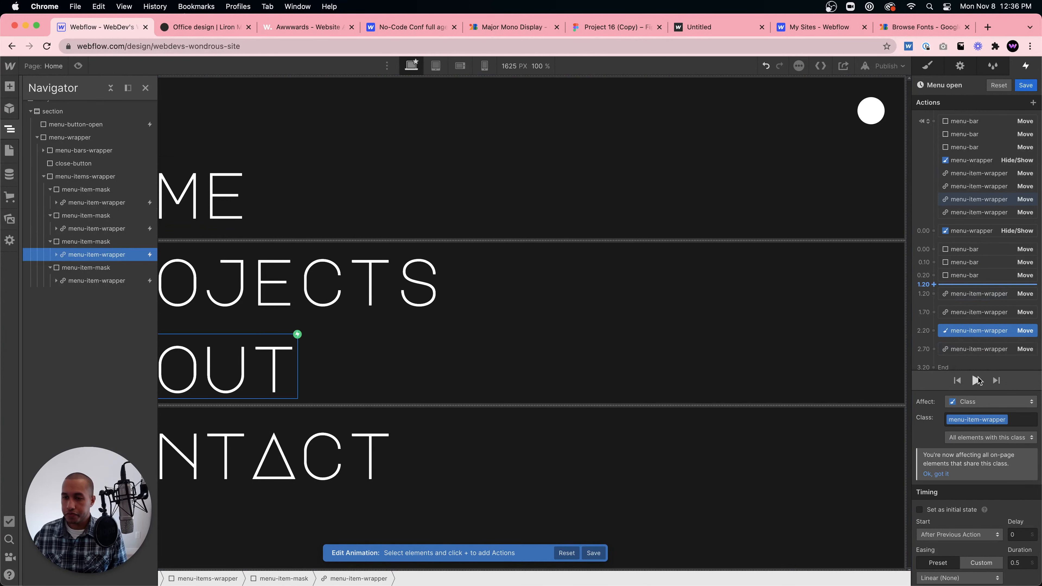
pyautogui.click(979, 401)
pyautogui.click(971, 376)
pyautogui.rightClick(975, 350)
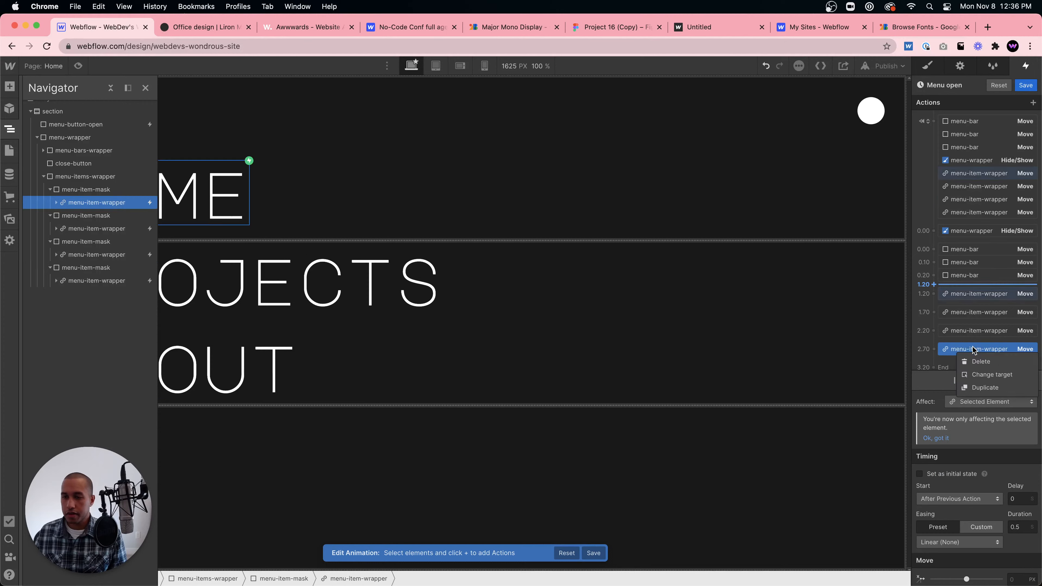
pyautogui.click(988, 360)
pyautogui.press('super+z')
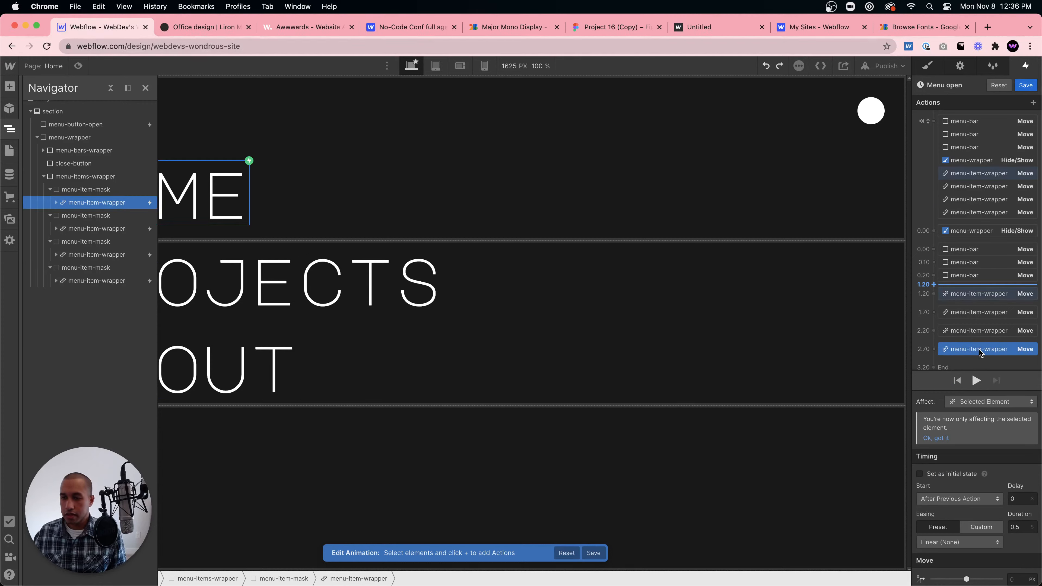
# Retarget the last duplicated Move action to the CONTACT menu-item-wrapper, affecting only the selected element.
pyautogui.rightClick(981, 349)
pyautogui.click(985, 377)
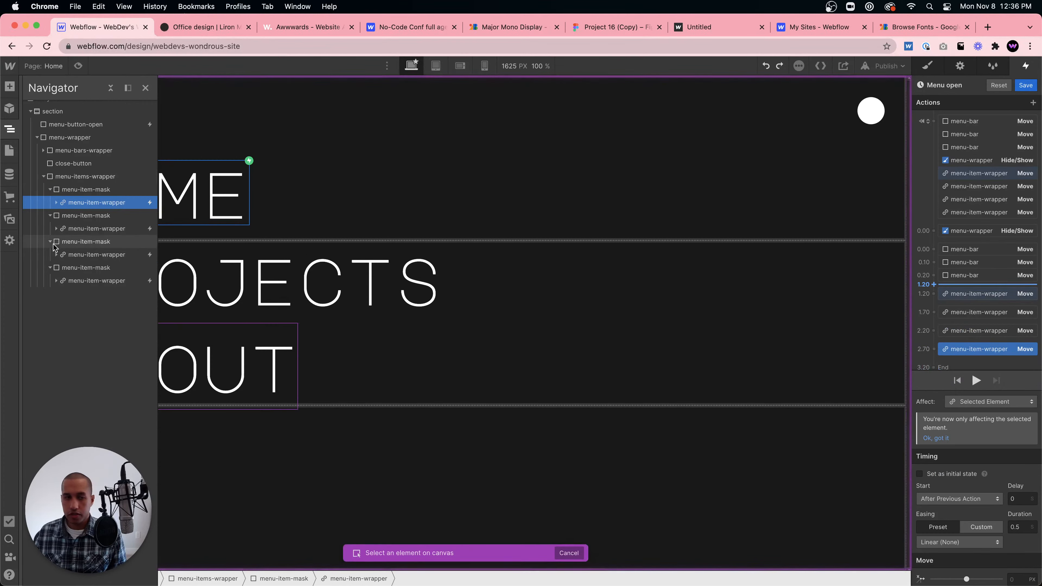
pyautogui.click(86, 281)
pyautogui.click(972, 405)
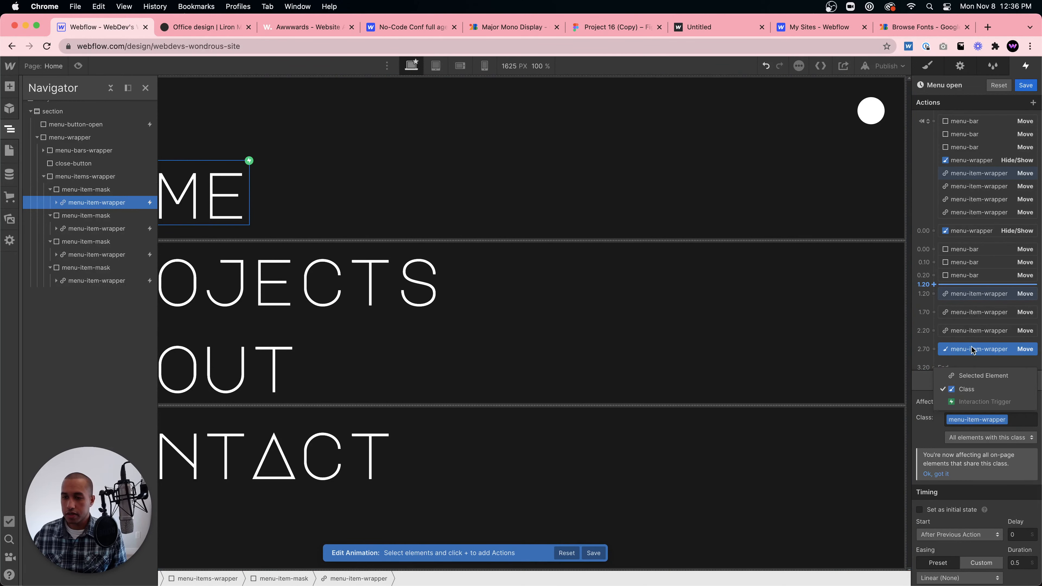
pyautogui.click(966, 375)
# Start the four menu-item-wrapper moves with the previous action at a 0.2 s delay, and preview the menu opening.
pyautogui.moveTo(979, 306)
pyautogui.mouseDown()
pyautogui.moveTo(979, 284)
pyautogui.moveTo(974, 319)
pyautogui.mouseUp()
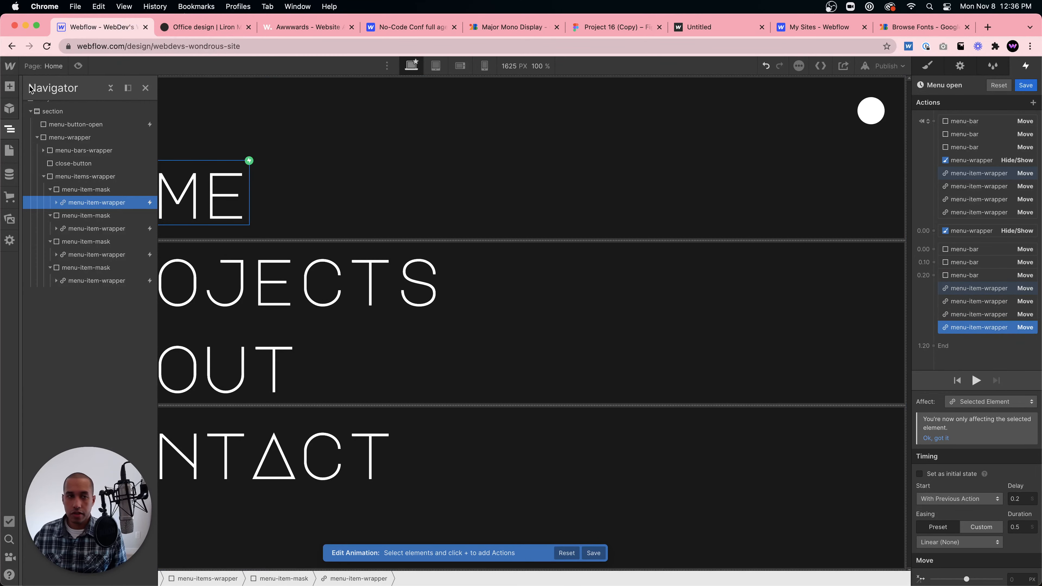
pyautogui.click(78, 66)
pyautogui.click(514, 340)
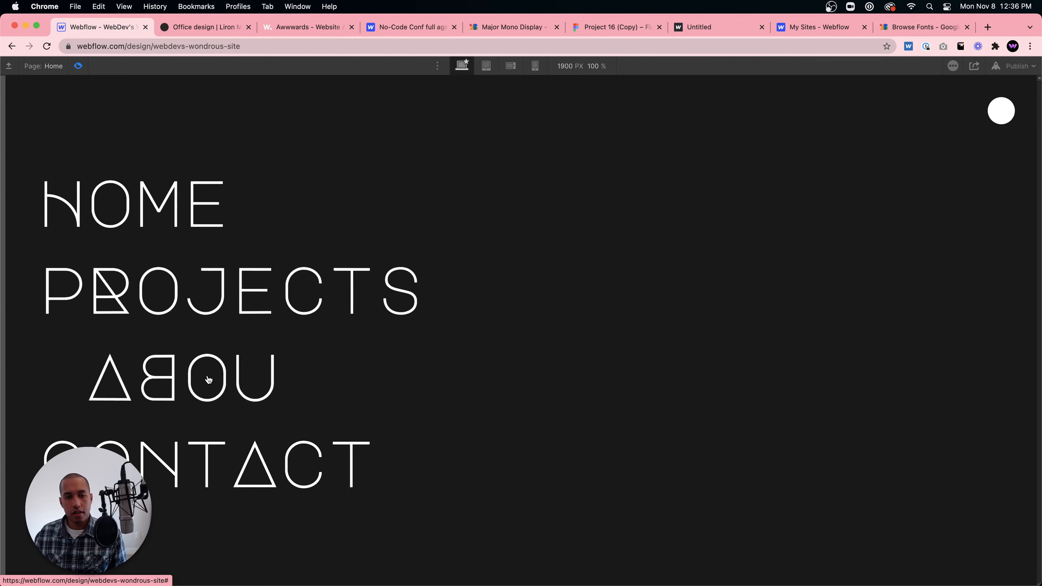
pyautogui.press('super+shift+p')
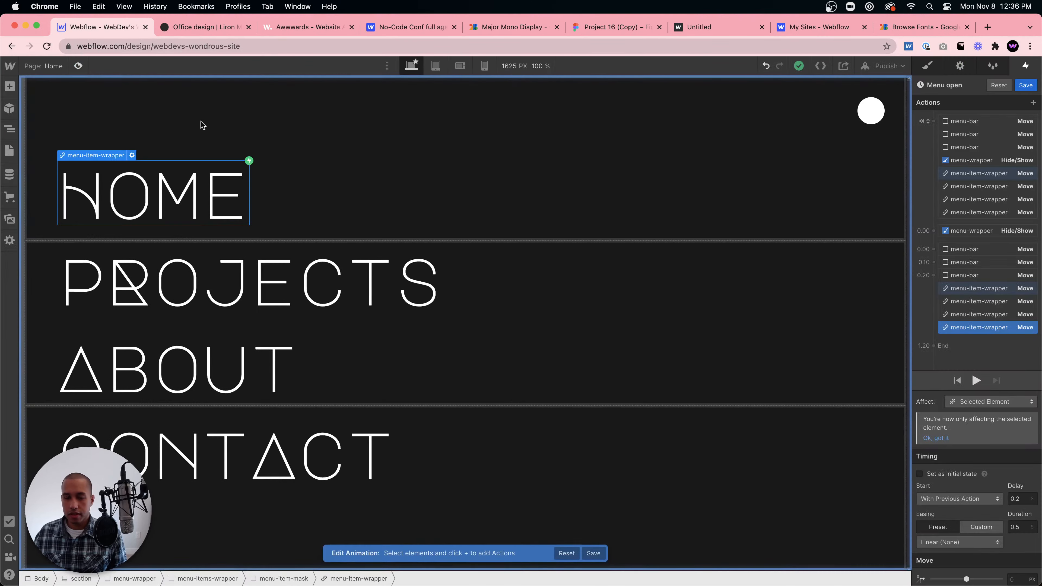
# Review the timing of the menu-bar and menu-item-wrapper moves, and compare it with the menu opening on the reference interiors site.
pyautogui.click(979, 289)
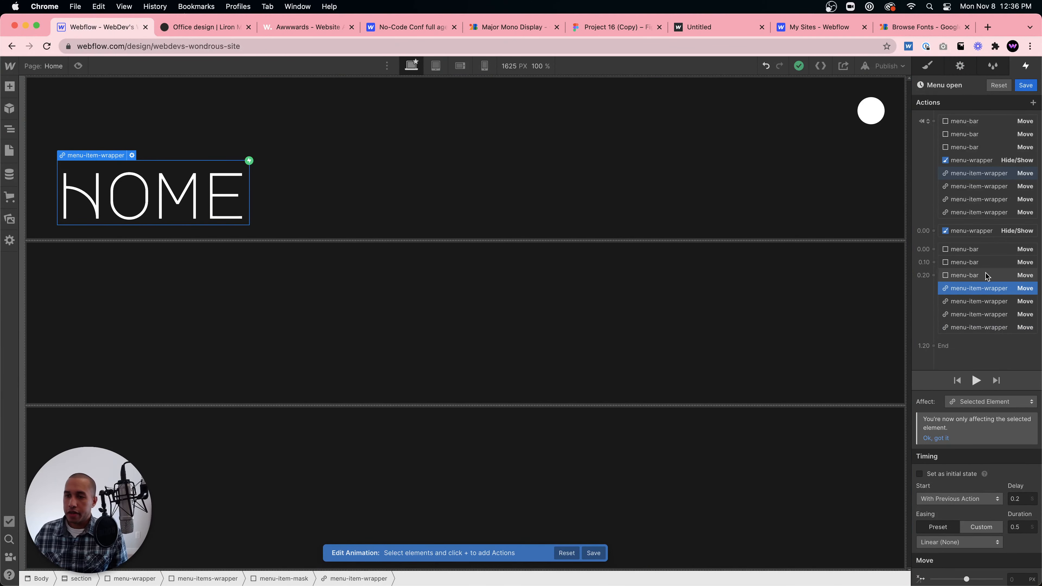
pyautogui.click(980, 262)
pyautogui.click(978, 251)
pyautogui.click(976, 273)
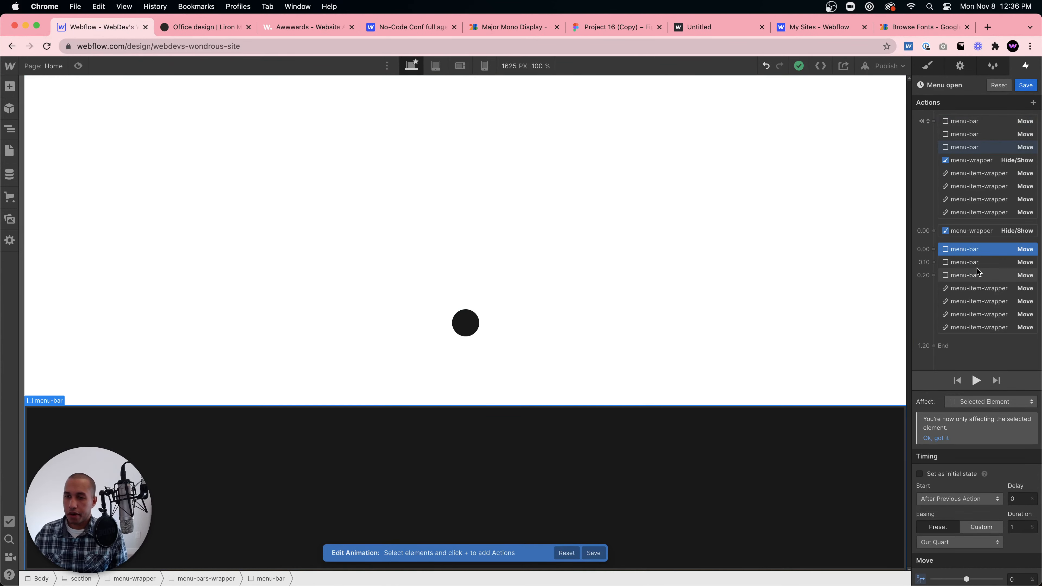
pyautogui.click(977, 289)
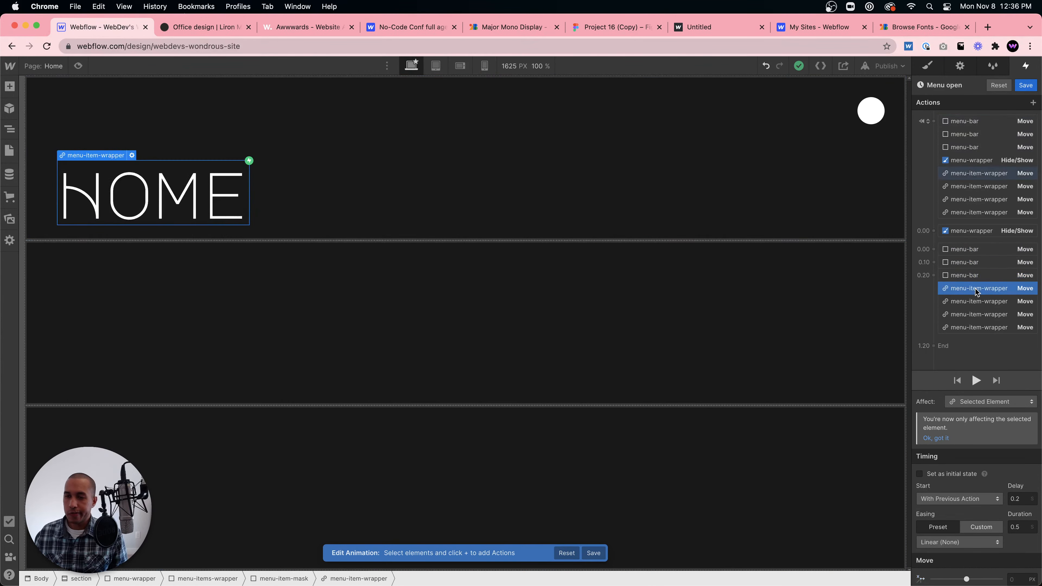
pyautogui.click(194, 28)
pyautogui.click(1004, 93)
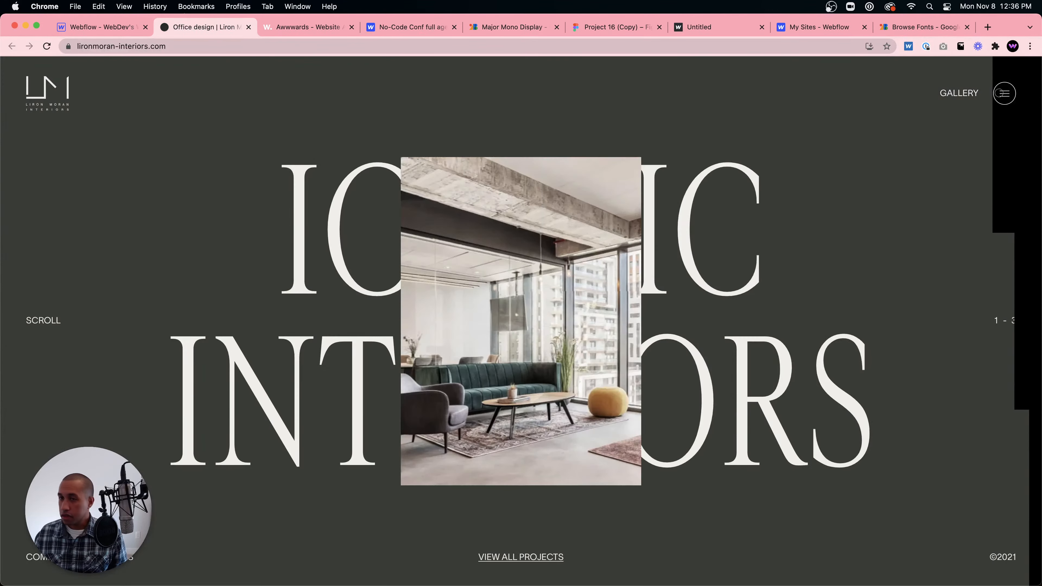
pyautogui.click(1003, 94)
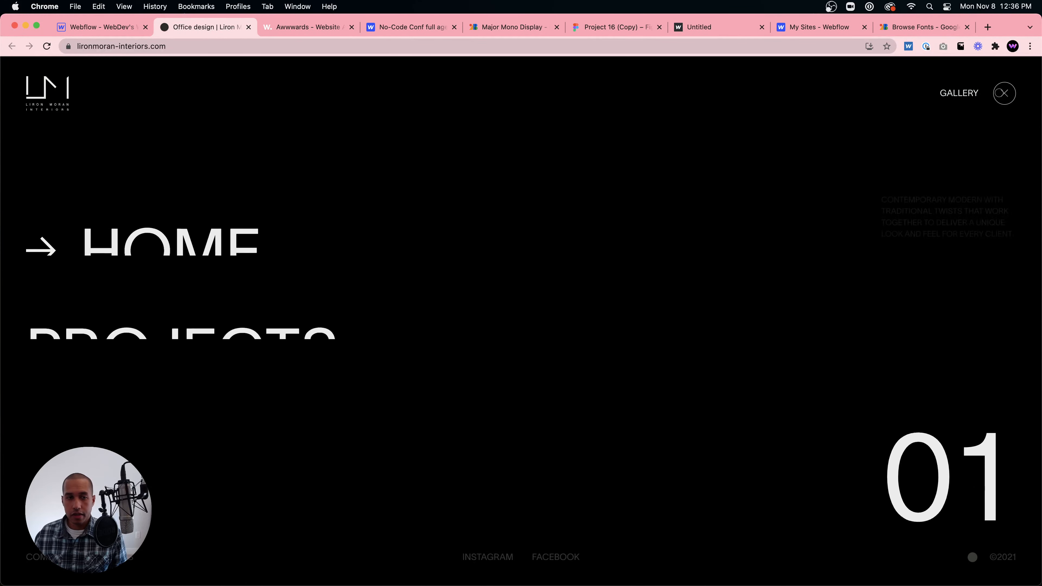
pyautogui.click(100, 27)
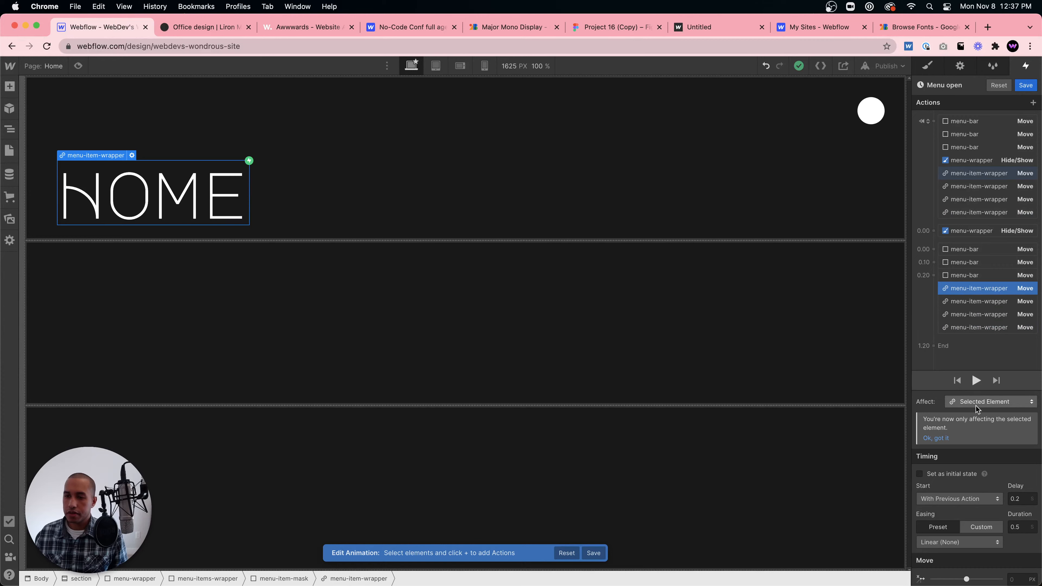
# Set all four menu-item-wrapper moves in the opening sequence to start after the previous action.
pyautogui.click(967, 327)
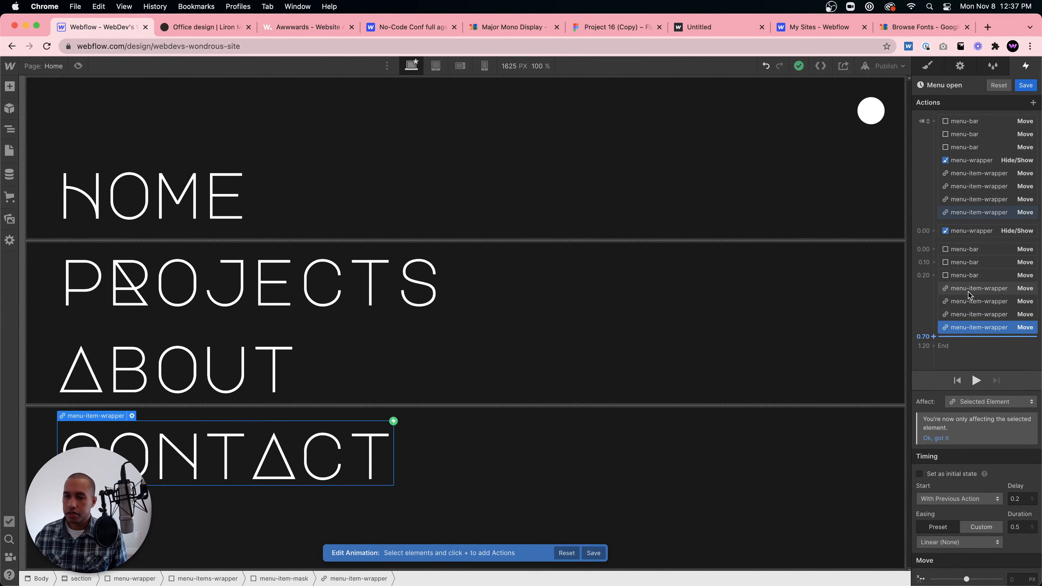
pyautogui.keyDown('shift'); pyautogui.click(967, 292); pyautogui.keyUp('shift')
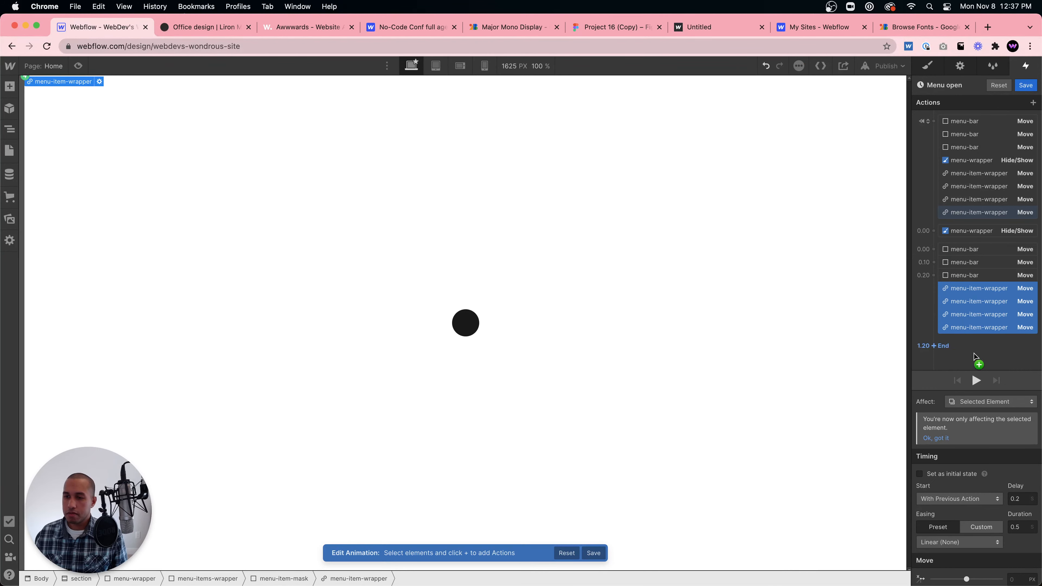
pyautogui.click(960, 498)
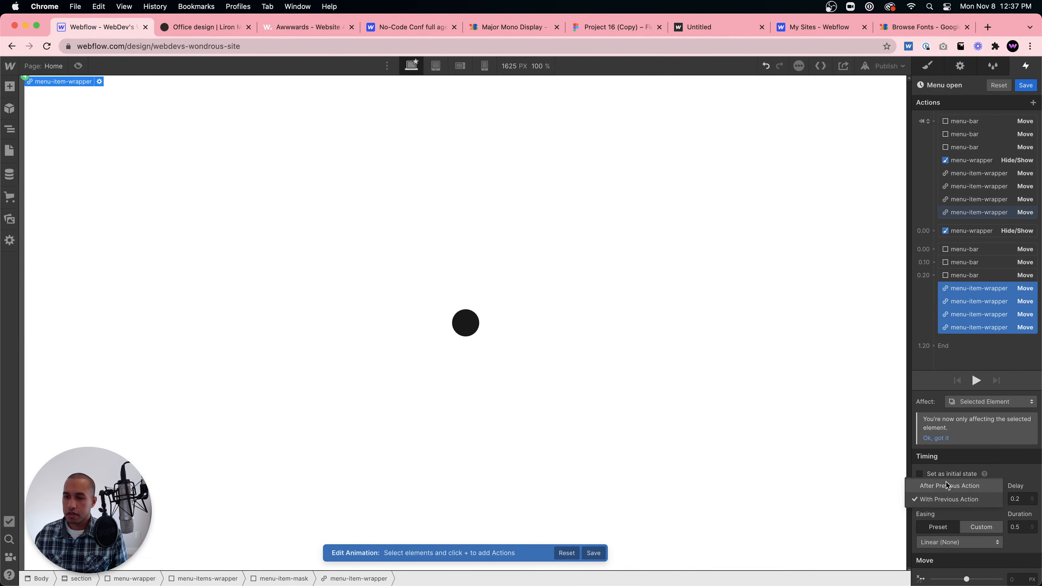
pyautogui.click(946, 486)
pyautogui.click(970, 360)
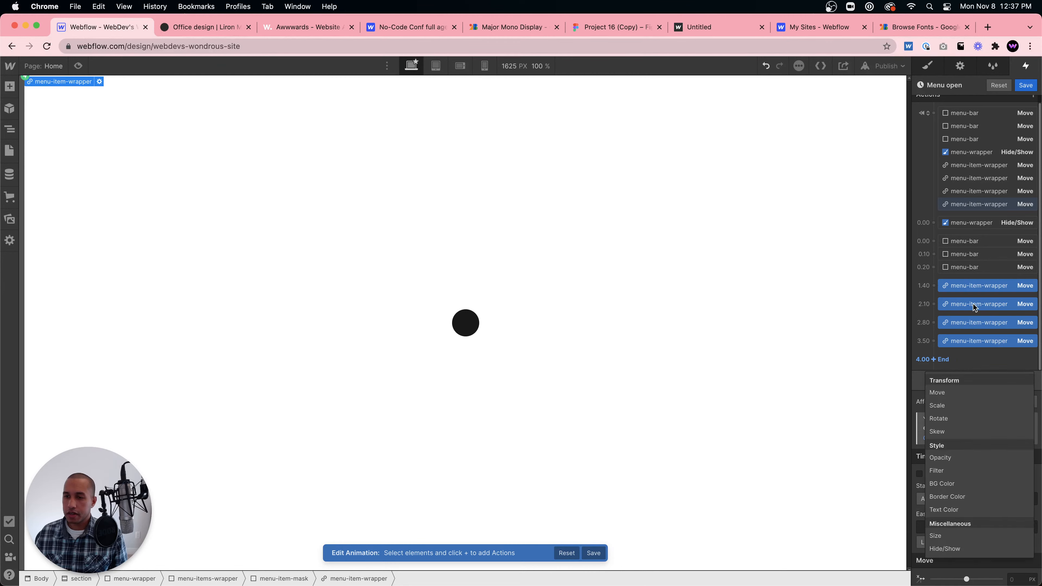
# Make the PROJECTS, ABOUT and CONTACT menu-item-wrapper moves start with the previous action, grouped with the HOME move.
pyautogui.click(964, 267)
pyautogui.click(975, 288)
pyautogui.click(969, 303)
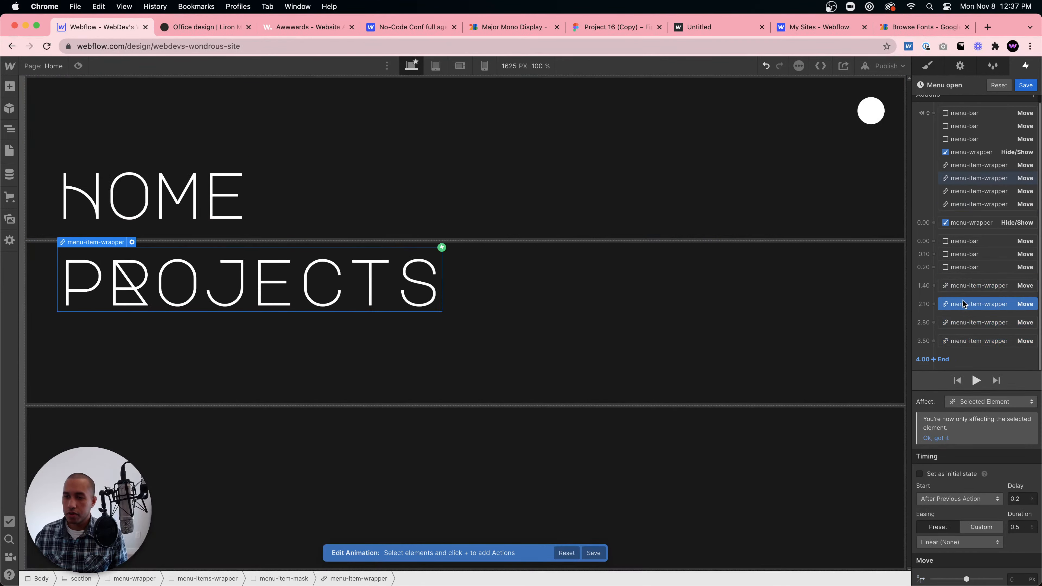
pyautogui.moveTo(962, 321)
pyautogui.mouseDown()
pyautogui.moveTo(965, 305)
pyautogui.moveTo(974, 319)
pyautogui.mouseUp()
# Set the delay of the HOME menu-item-wrapper move to 0 s.
pyautogui.click(979, 294)
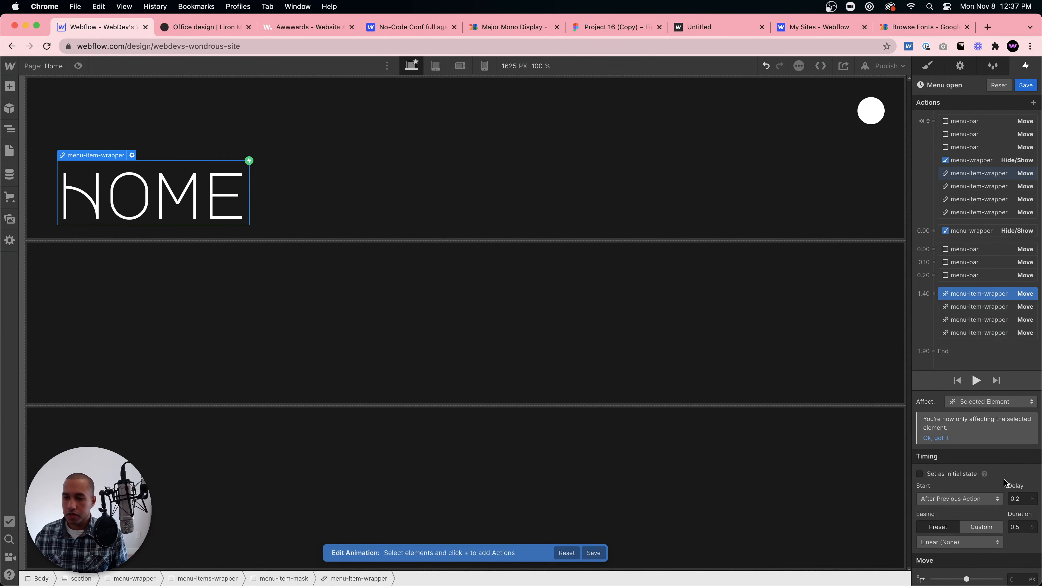
pyautogui.click(984, 306)
pyautogui.click(1021, 499)
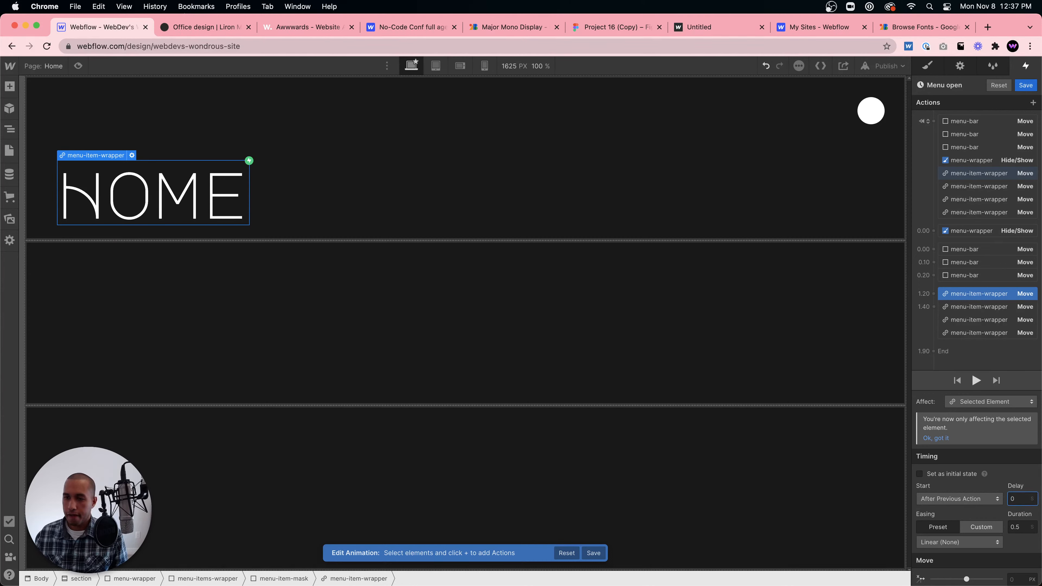
# Check the PROJECTS menu-item-wrapper move's timing and open the ABOUT move's delay for editing.
pyautogui.click(989, 307)
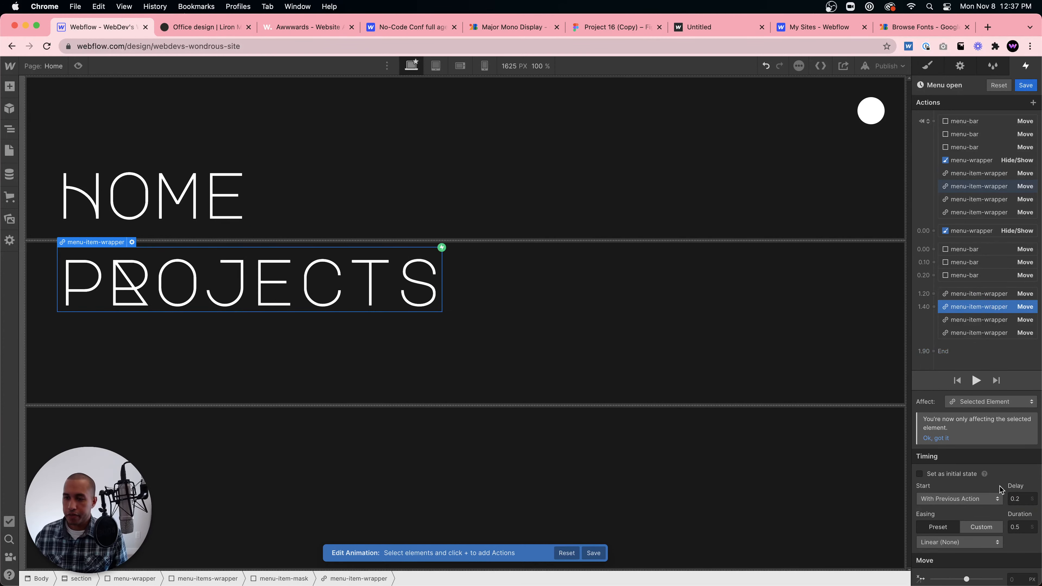
pyautogui.click(988, 320)
pyautogui.click(1019, 500)
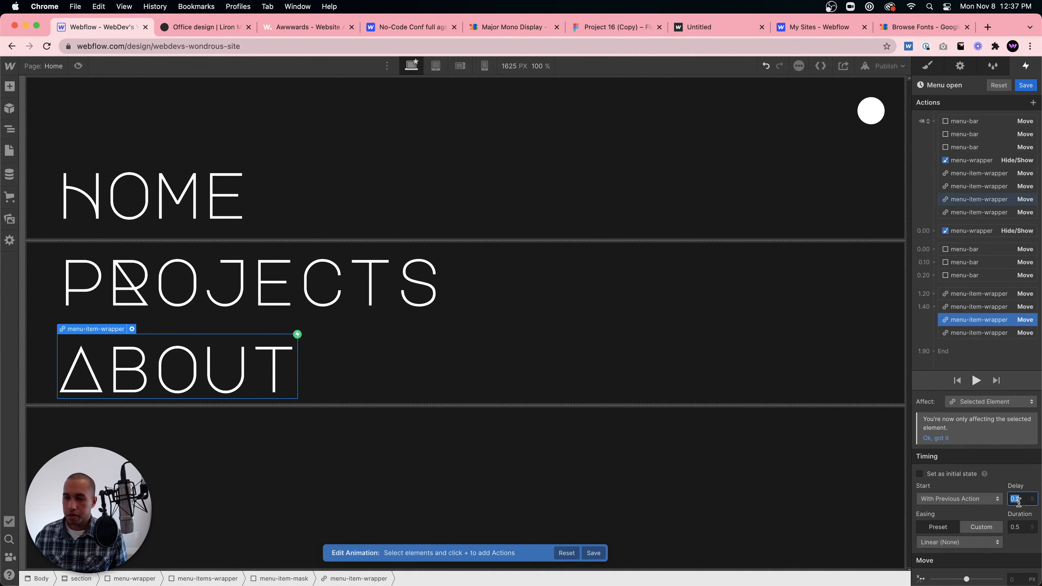
# Set the delays of the About and Contact menu-item-wrapper moves to 0.4 and 0.6 seconds.
pyautogui.write('.4')
pyautogui.press('Return')
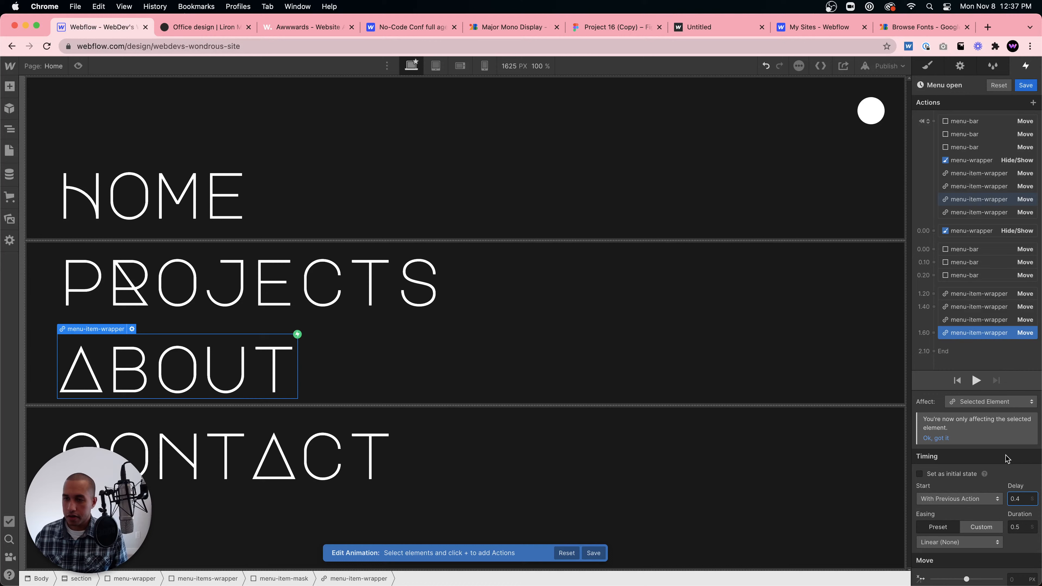
pyautogui.click(993, 318)
pyautogui.click(1016, 499)
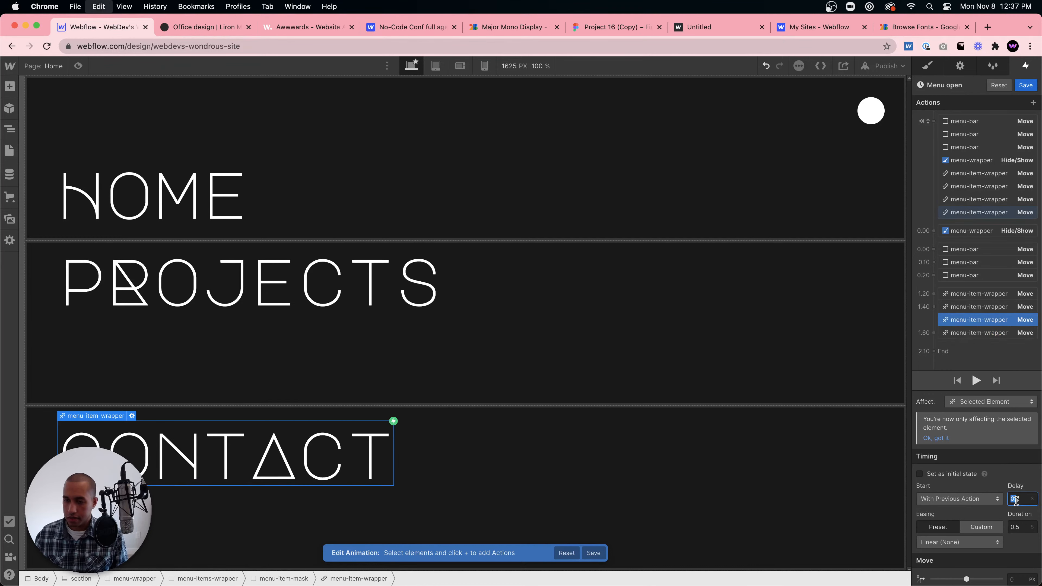
pyautogui.write('.6')
# Set the easing of all four timed menu-item-wrapper moves to Out Quart and play the animation.
pyautogui.keyDown('shift'); pyautogui.click(978, 294); pyautogui.keyUp('shift')
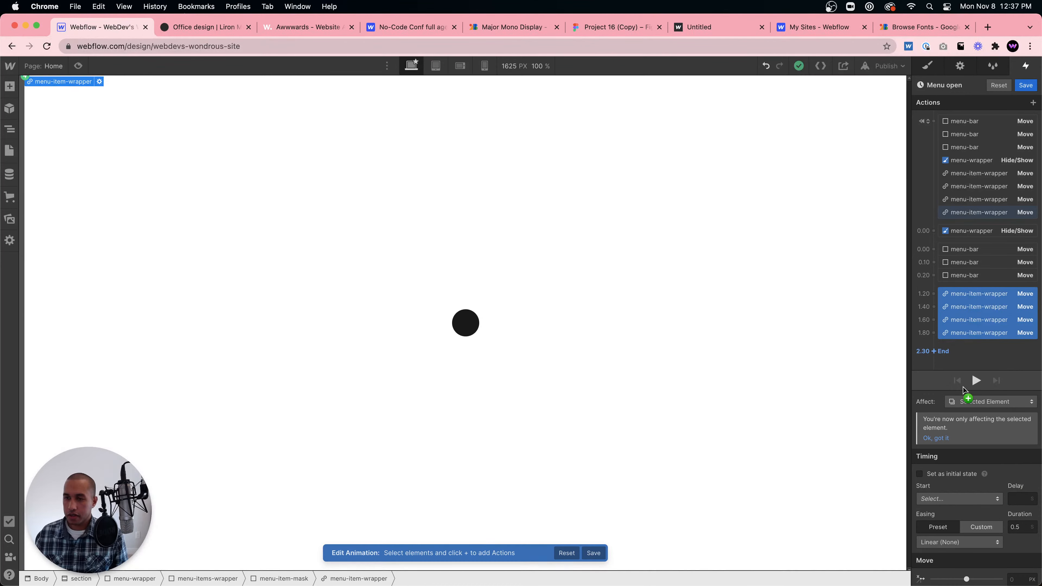
pyautogui.click(960, 542)
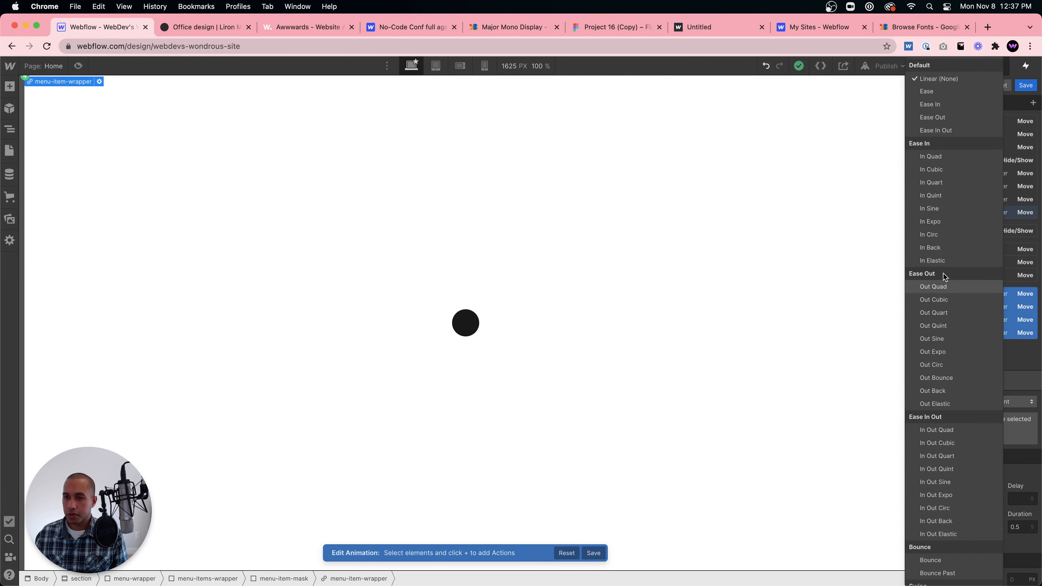
pyautogui.click(942, 313)
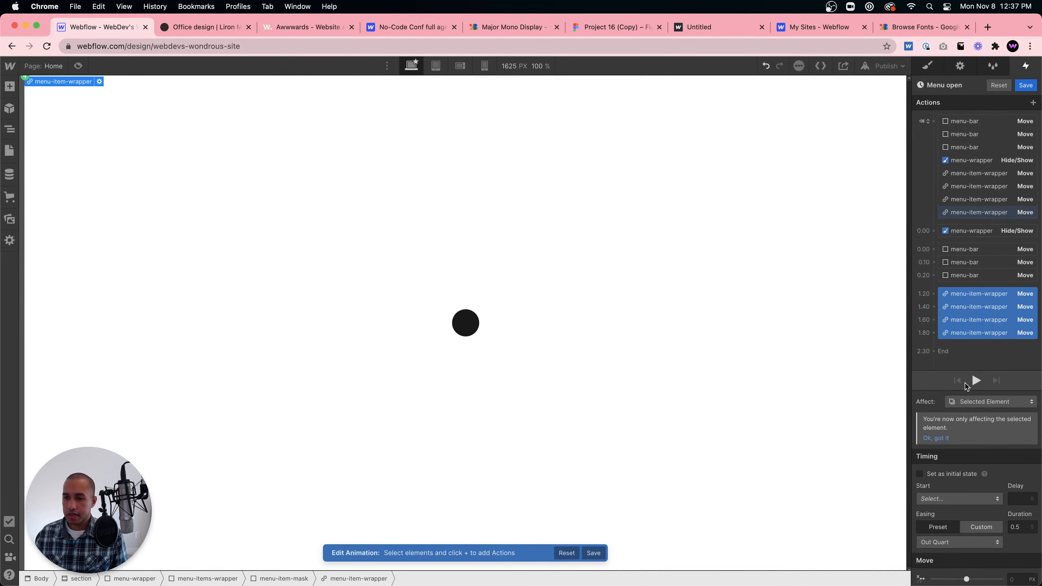
pyautogui.click(976, 381)
pyautogui.click(984, 353)
# Set the delays of the Projects, About and Contact moves to 0.1, 0.2 and 0.3 seconds, and preview the page.
pyautogui.click(977, 295)
pyautogui.click(991, 296)
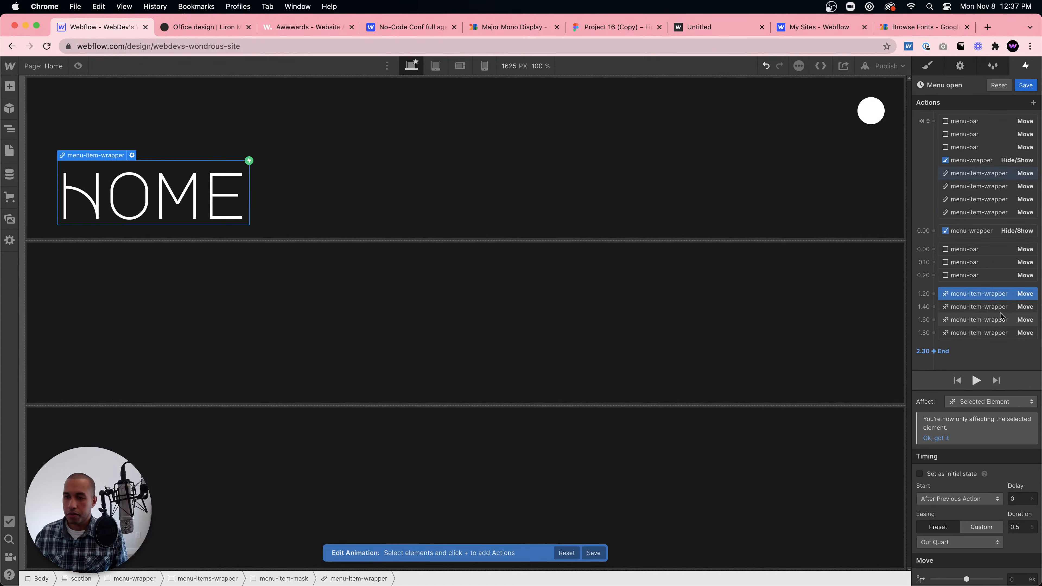
pyautogui.click(998, 308)
pyautogui.click(1017, 498)
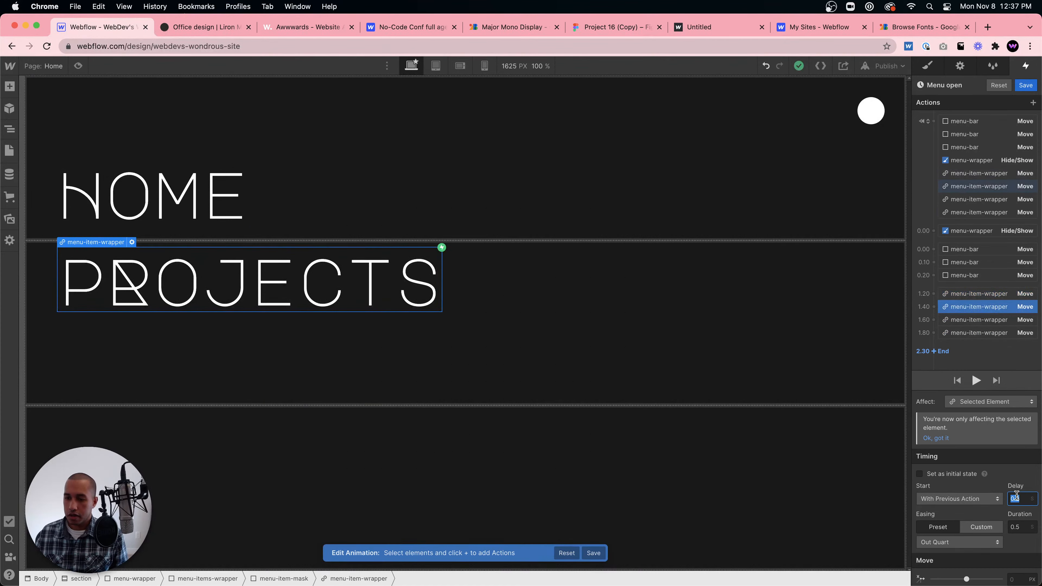
pyautogui.write('0.1')
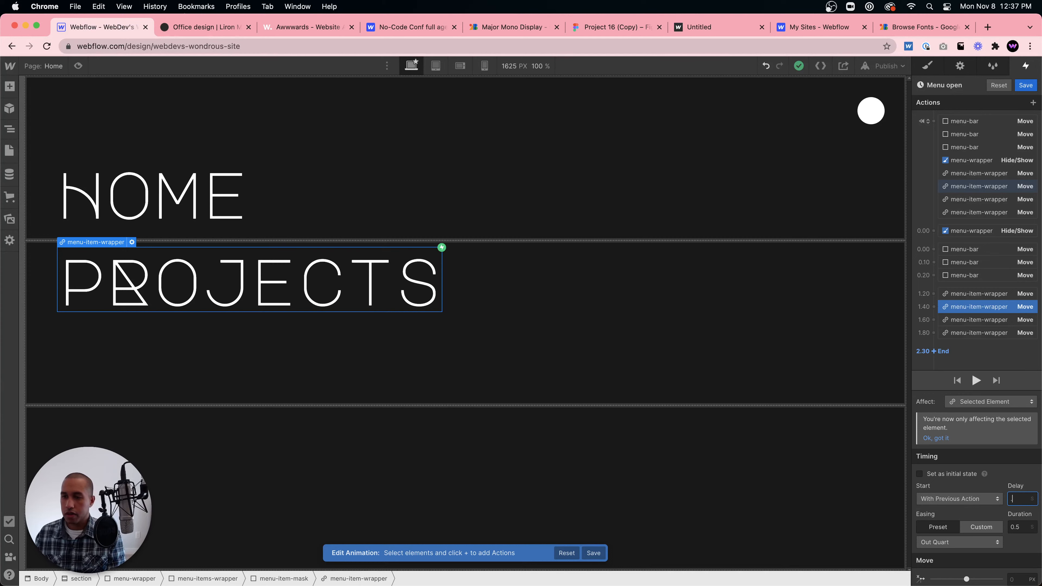
pyautogui.click(998, 320)
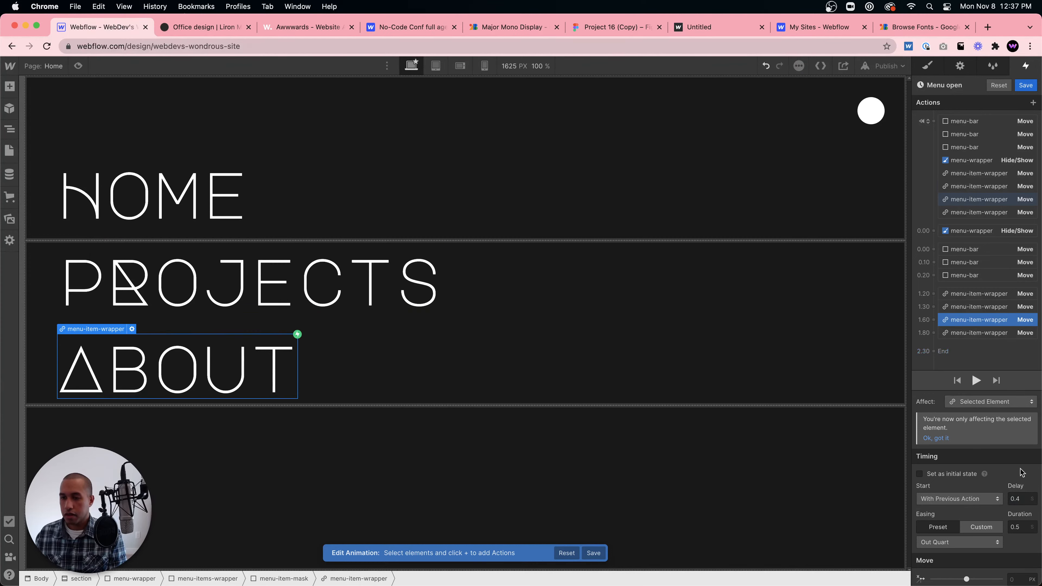
pyautogui.click(1019, 495)
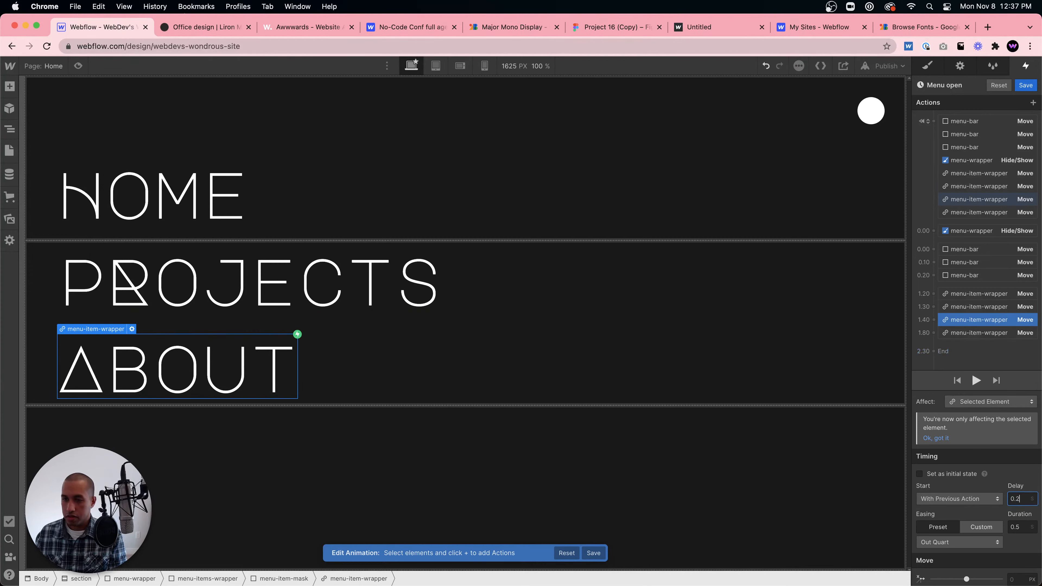
pyautogui.click(1001, 333)
pyautogui.click(1020, 498)
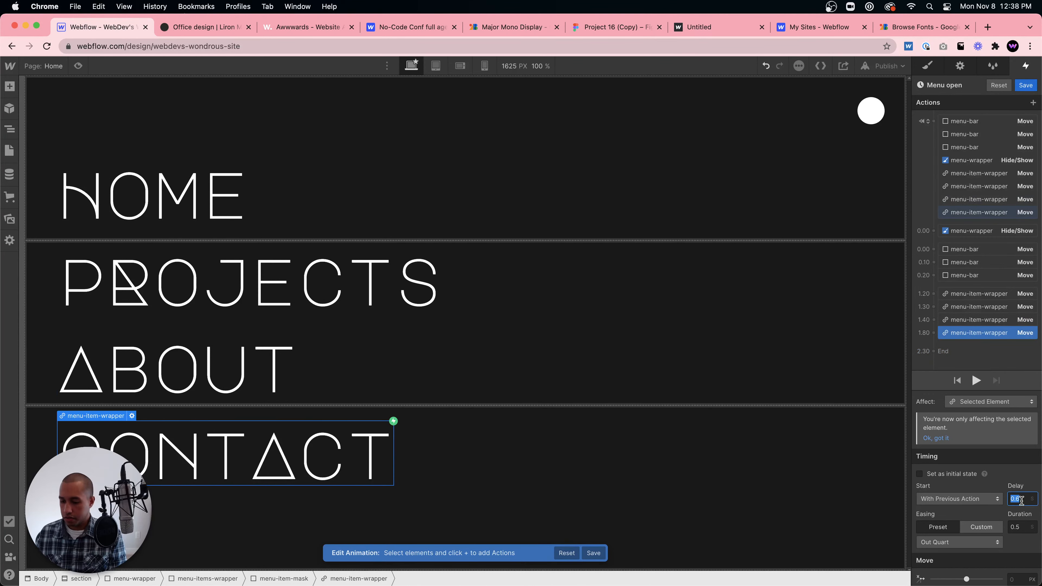
pyautogui.write('0.3')
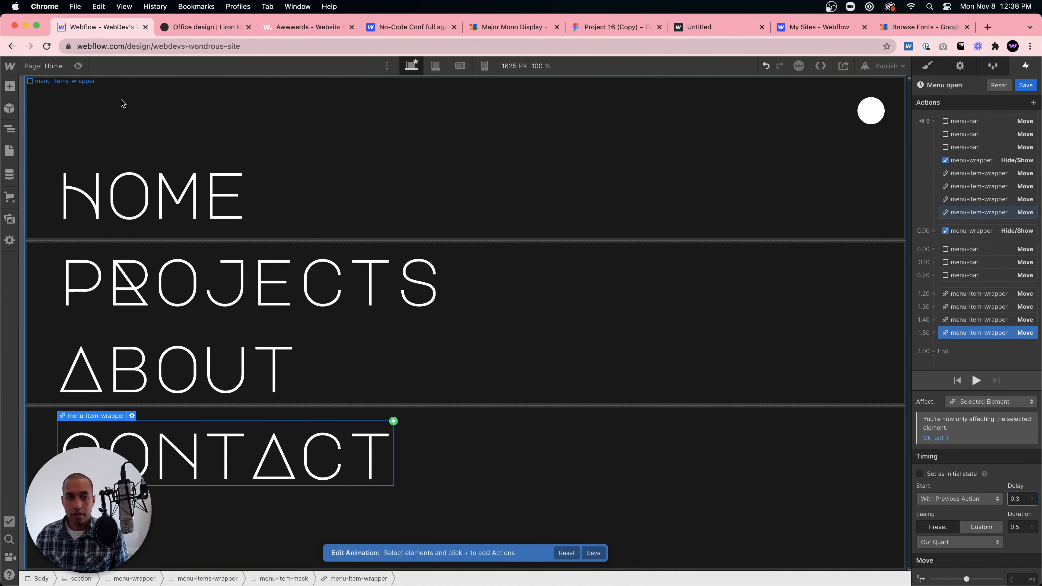
pyautogui.click(78, 65)
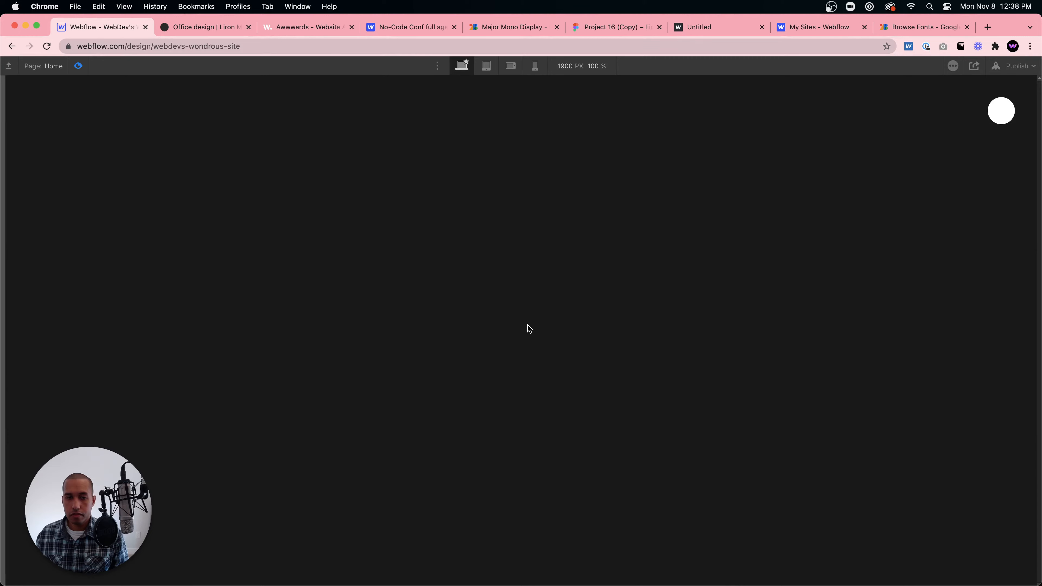
pyautogui.click(78, 66)
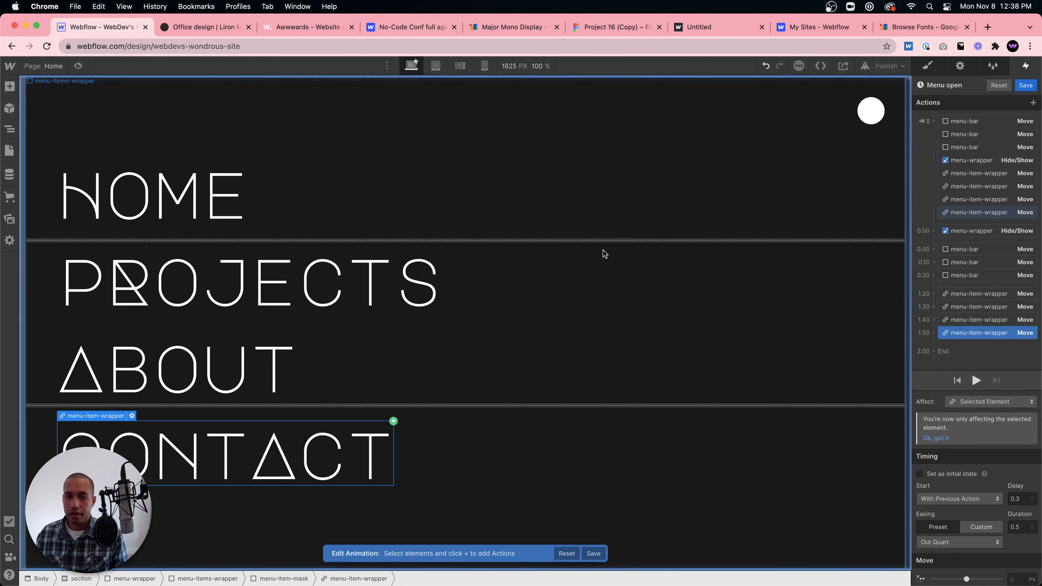
# Set the easing of all four timed menu-item-wrapper moves to Ease.
pyautogui.keyDown('shift'); pyautogui.click(978, 294); pyautogui.keyUp('shift')
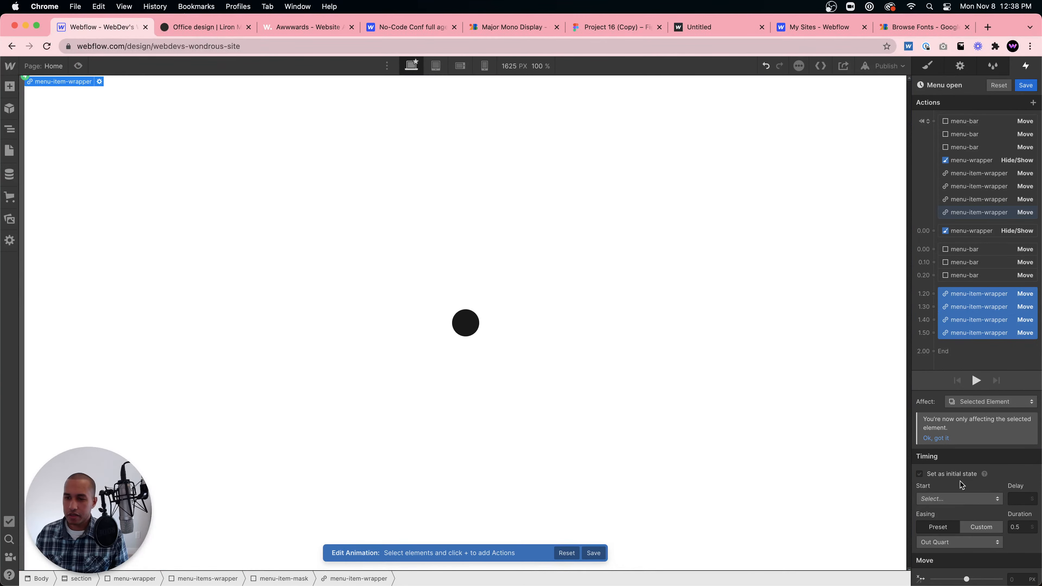
pyautogui.click(960, 543)
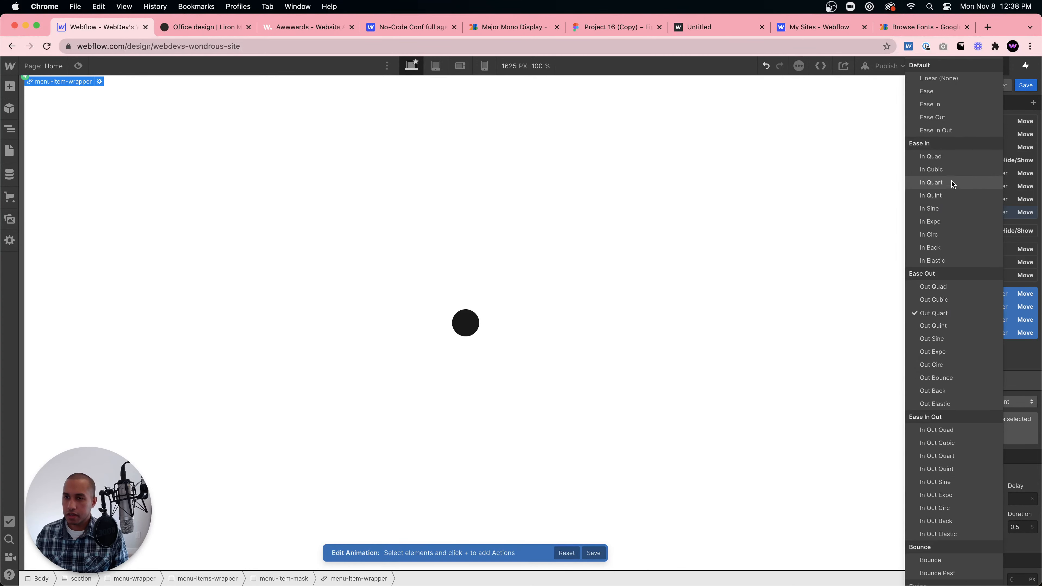
pyautogui.click(928, 91)
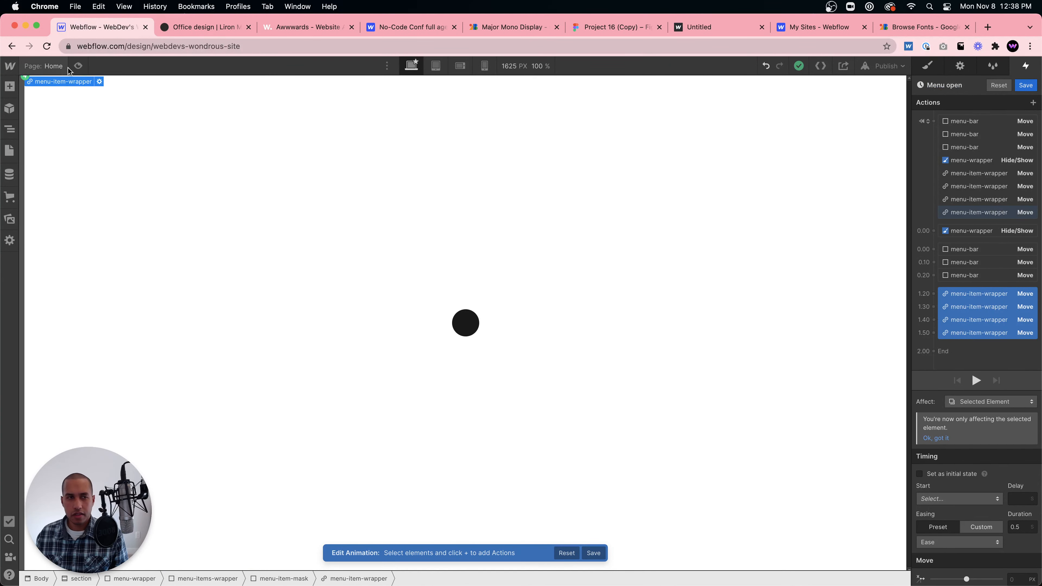
# Preview the menu opening on the page, and save the Menu open animation.
pyautogui.click(78, 65)
pyautogui.click(529, 339)
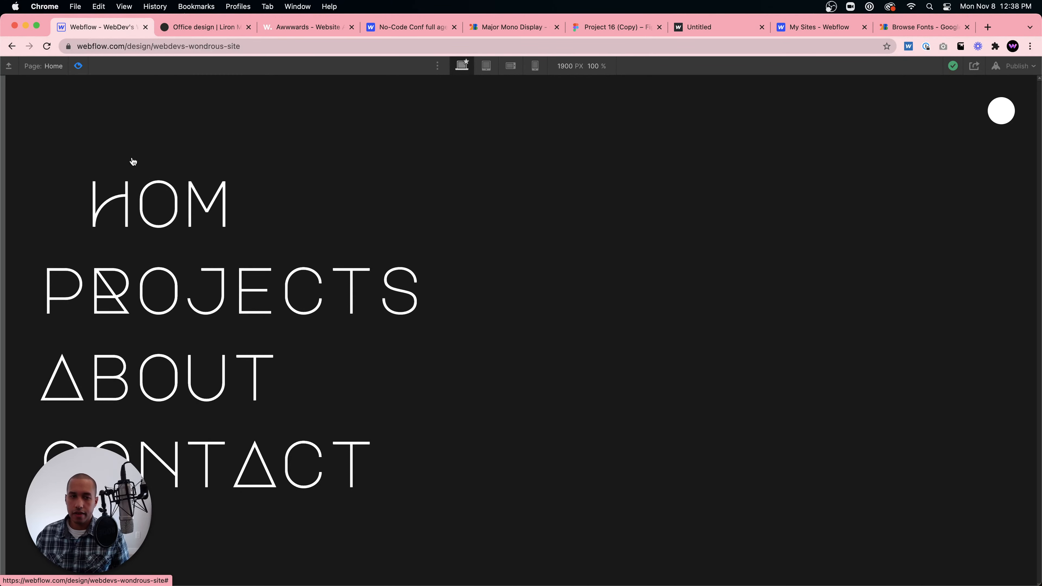
pyautogui.press('super+shift+p')
pyautogui.click(223, 204)
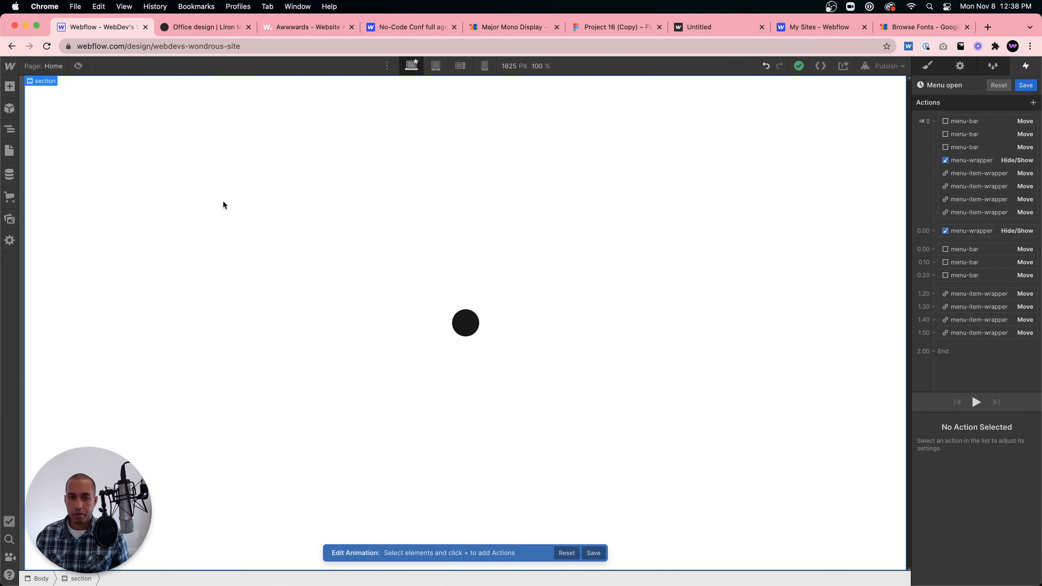
pyautogui.click(1025, 85)
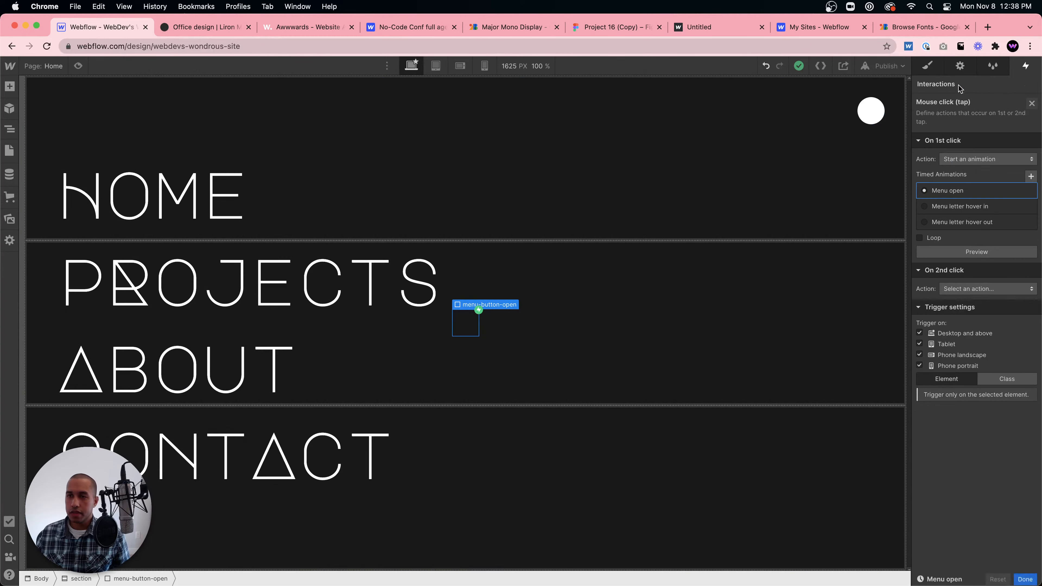
# Set the right padding of the Home link's menu-item-wrapper class to 100 px.
pyautogui.click(926, 67)
pyautogui.click(129, 193)
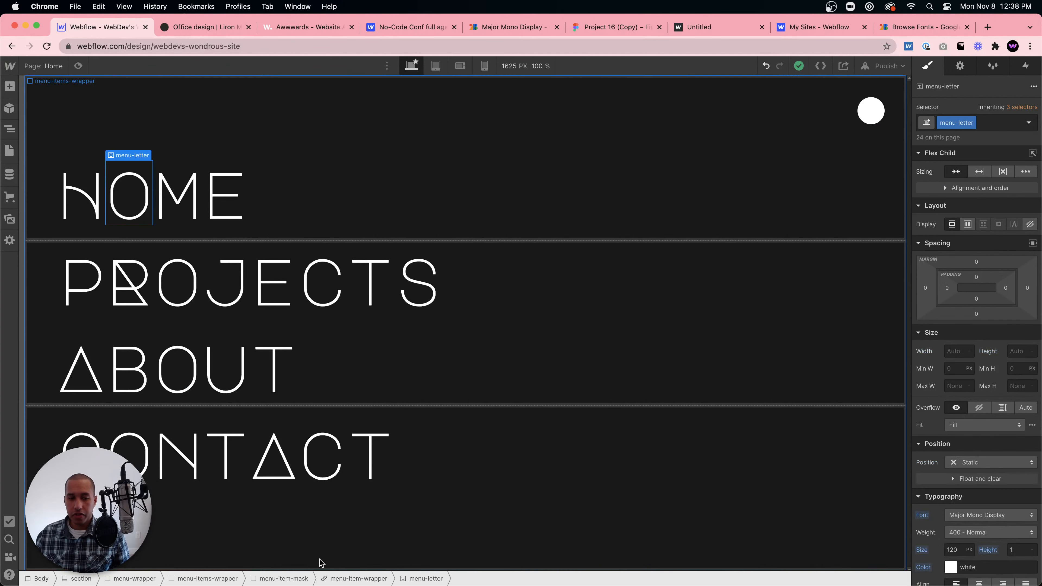
pyautogui.click(346, 579)
pyautogui.moveTo(1006, 313); pyautogui.dragTo(979, 315)
pyautogui.click(1005, 314)
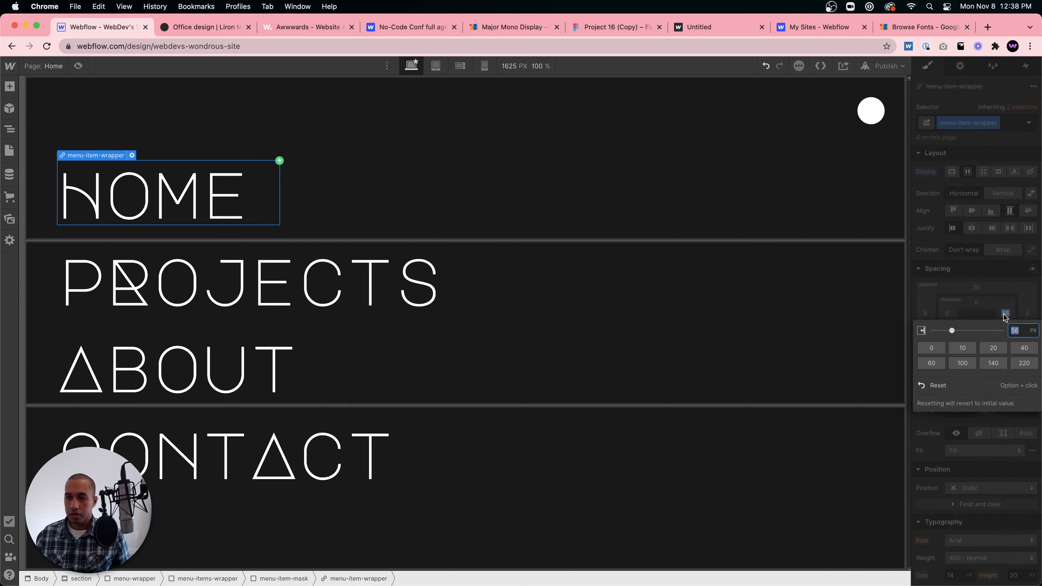
pyautogui.press('Return')
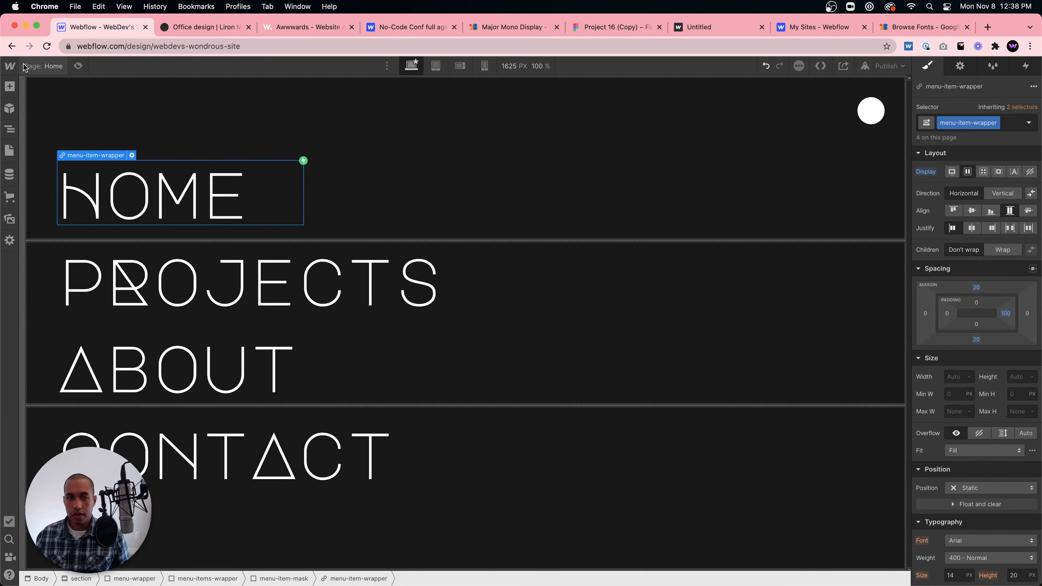
# Preview the page and open the menu to check the letter hover effects with the wider link padding.
pyautogui.click(78, 65)
pyautogui.click(519, 339)
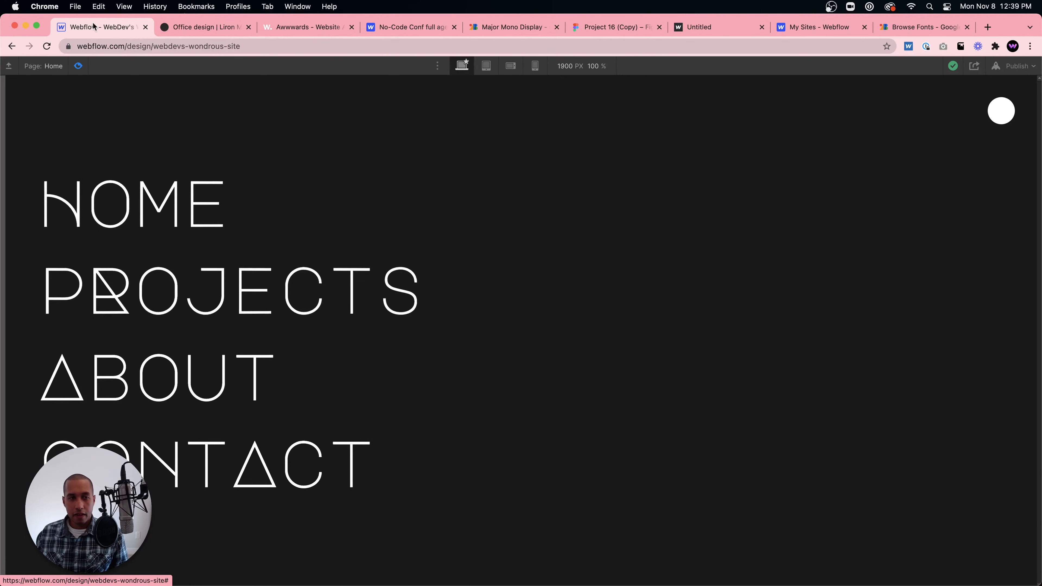
pyautogui.click(80, 67)
# Set the z-index of the close-button element inside menu-wrapper to 99.
pyautogui.click(505, 187)
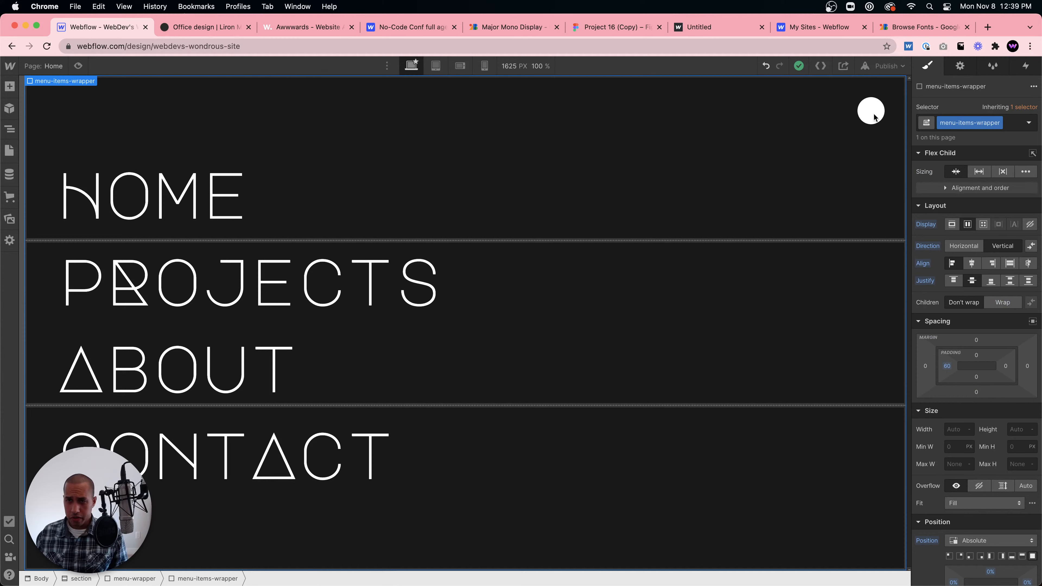
pyautogui.press('z')
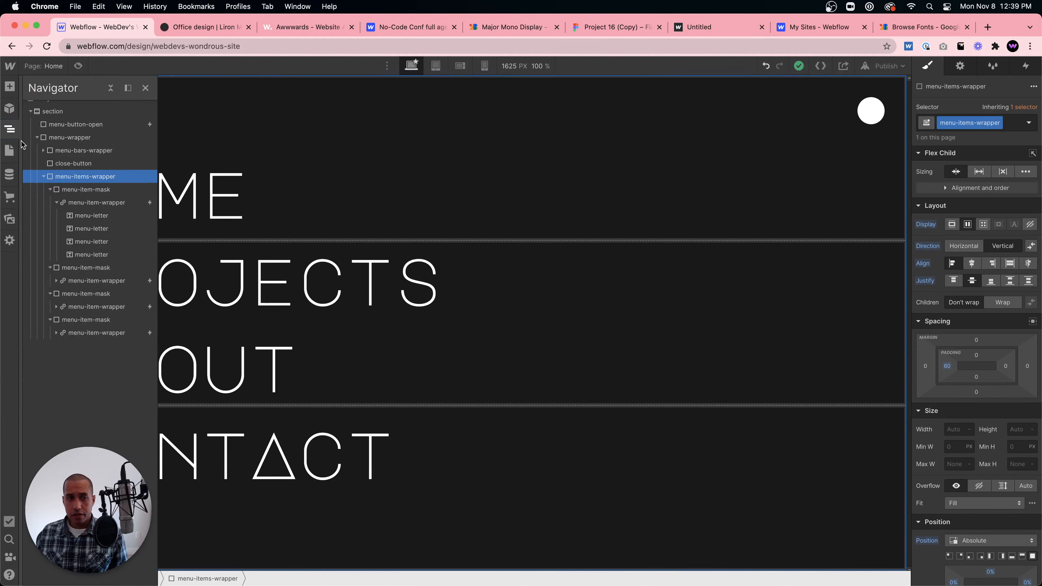
pyautogui.click(72, 164)
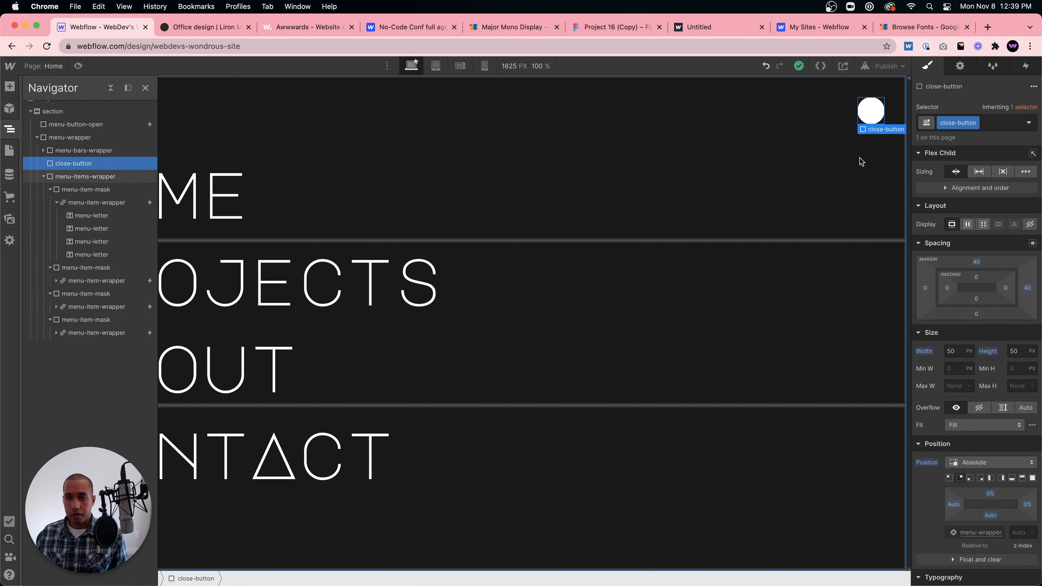
pyautogui.scroll(-5, 914, 197)
pyautogui.scroll(-1, 913, 196)
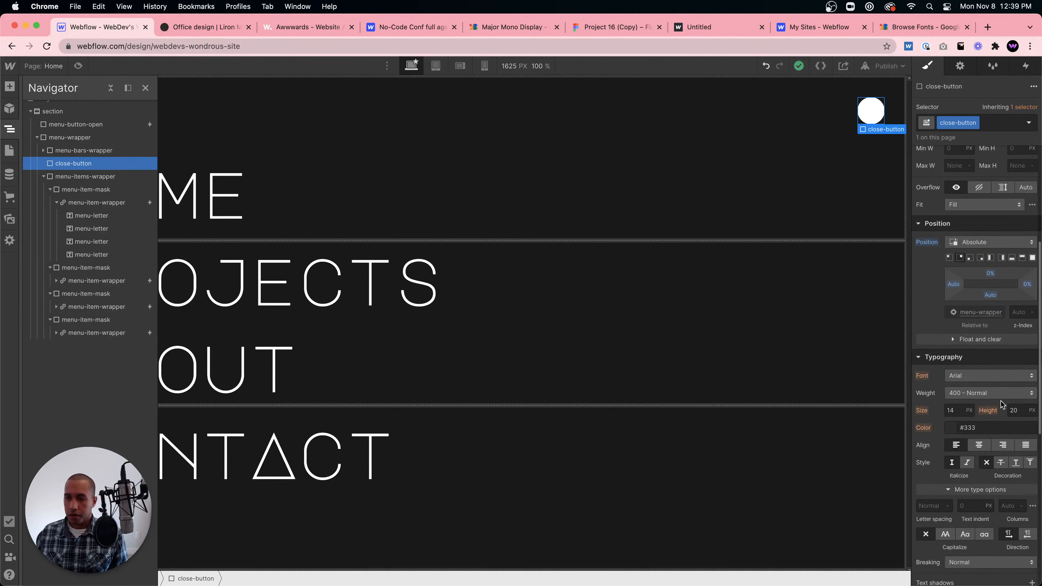
pyautogui.click(1019, 311)
pyautogui.write('99')
pyautogui.press('Return')
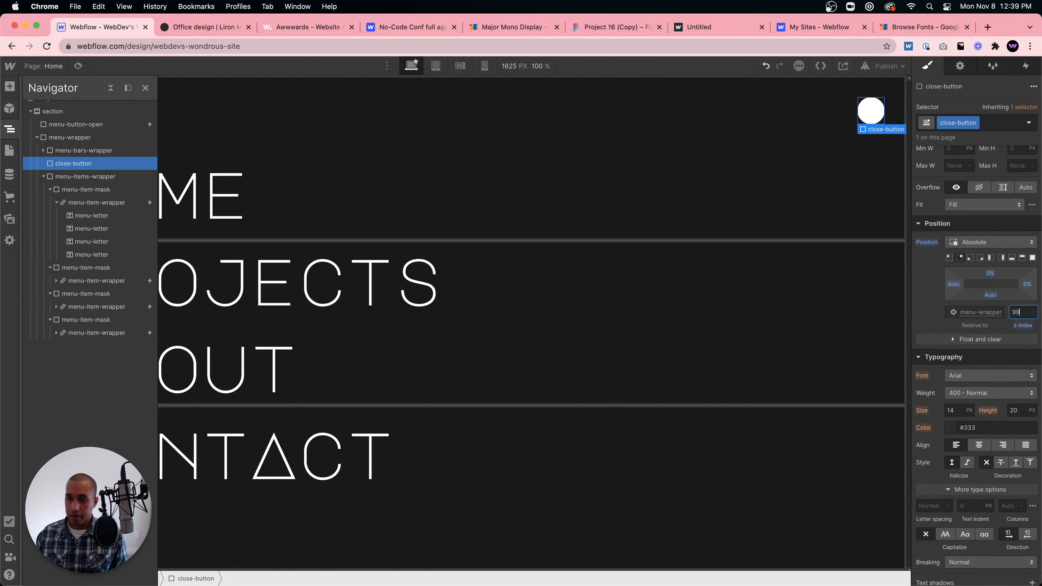
pyautogui.press('z')
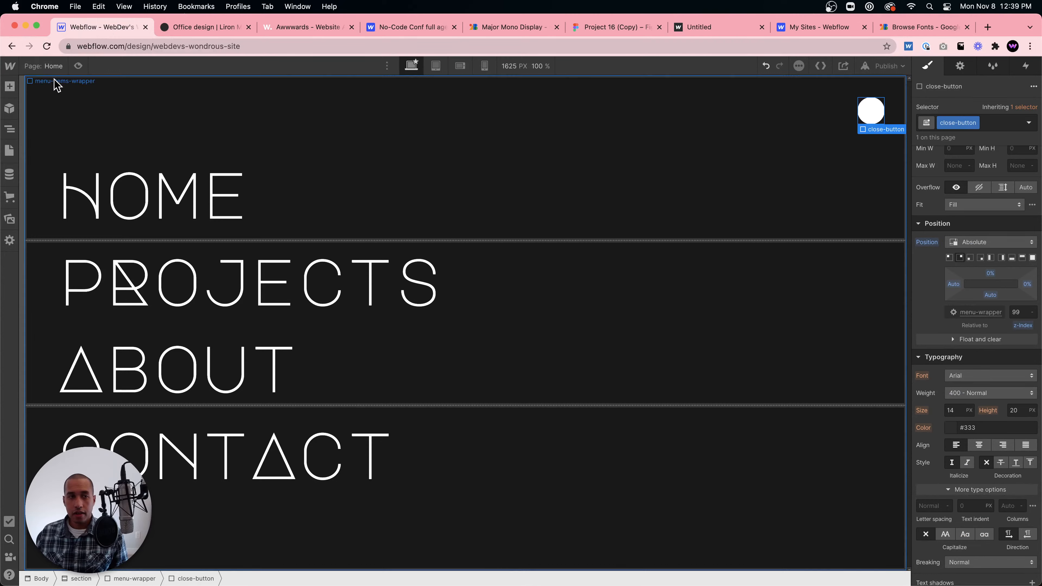
# Preview the page again and open the menu to test the close button and menu item hovers.
pyautogui.click(79, 66)
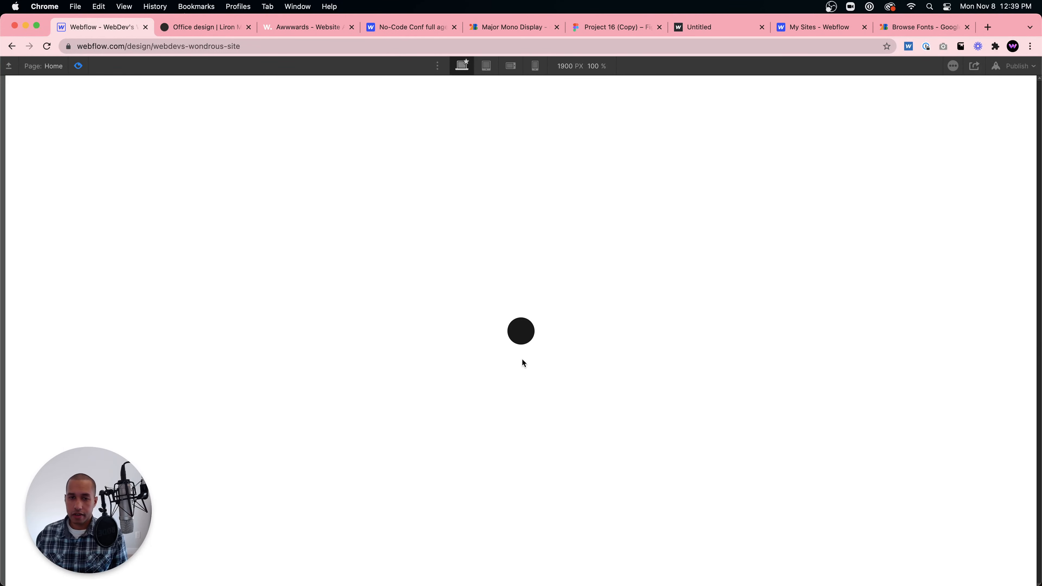
pyautogui.click(522, 329)
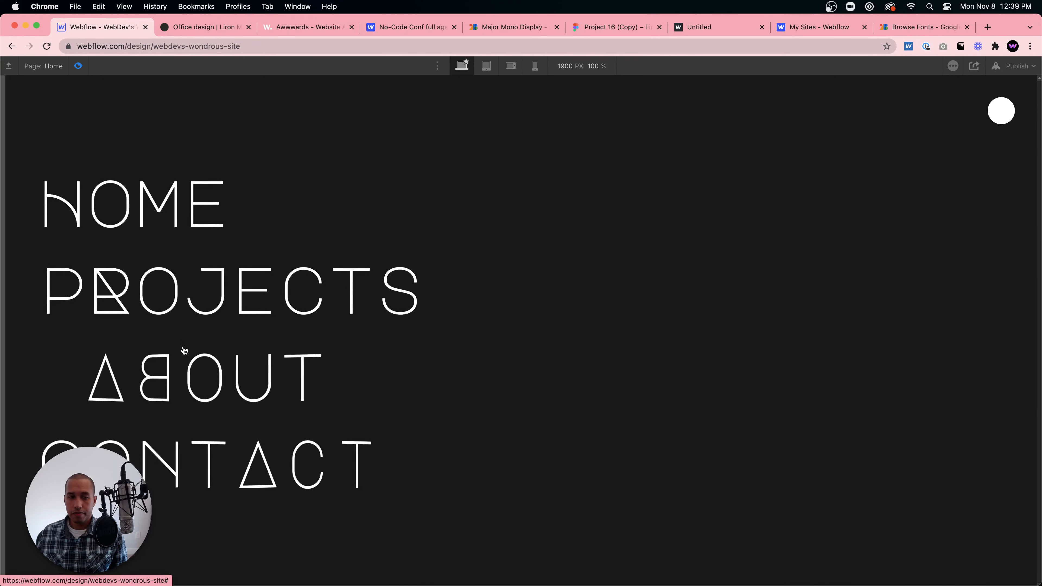
pyautogui.click(79, 66)
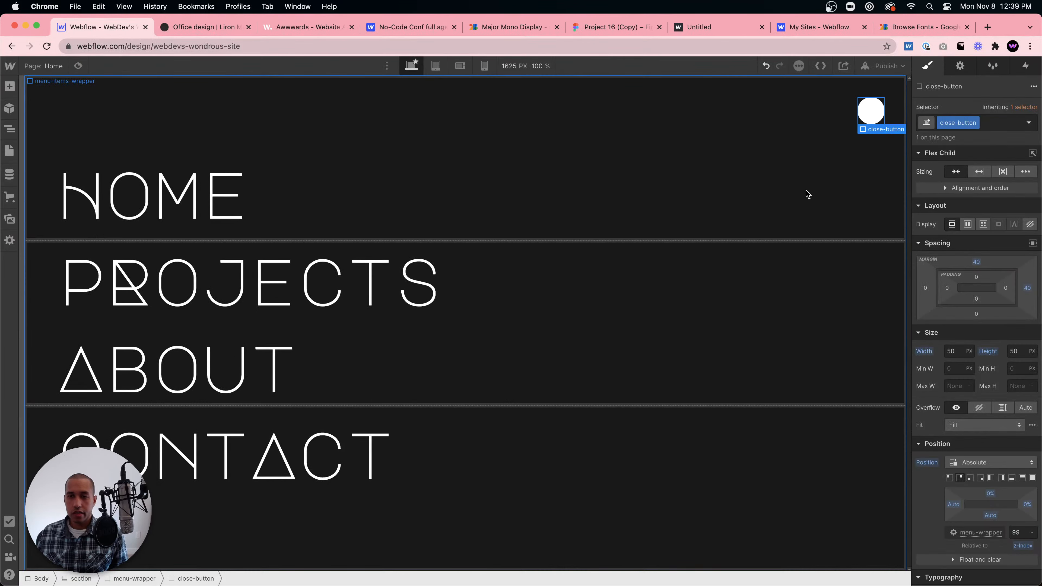
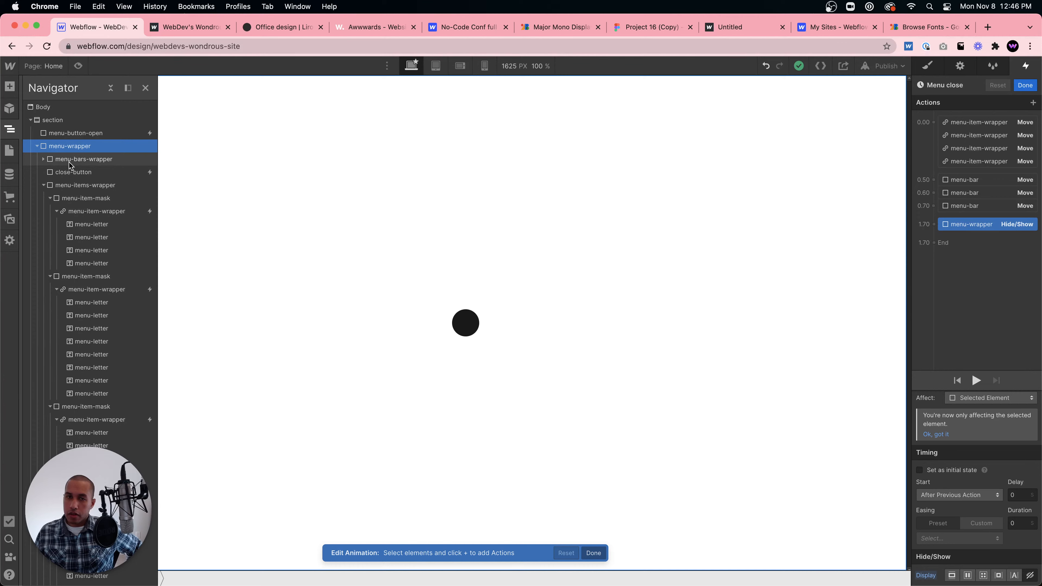
pyautogui.click(69, 162)
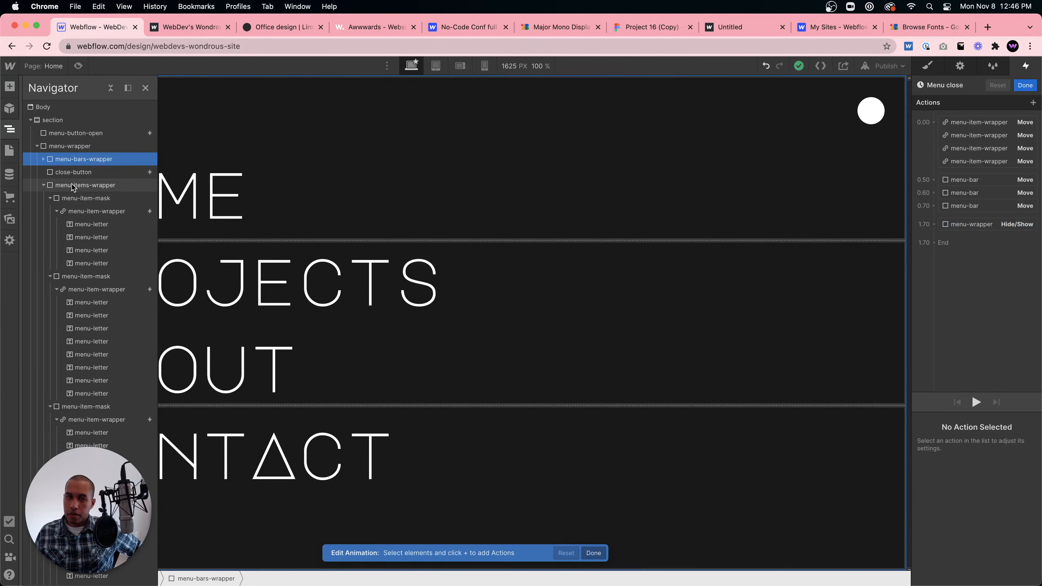
pyautogui.click(37, 146)
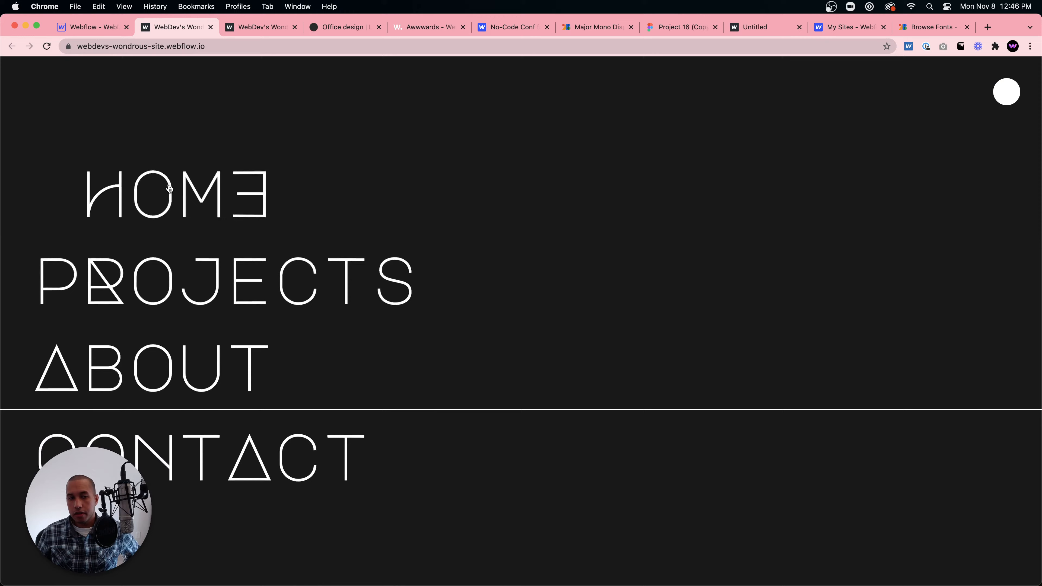
# Open the element inspector on the published page and close the menu with its white close button.
pyautogui.rightClick(564, 375)
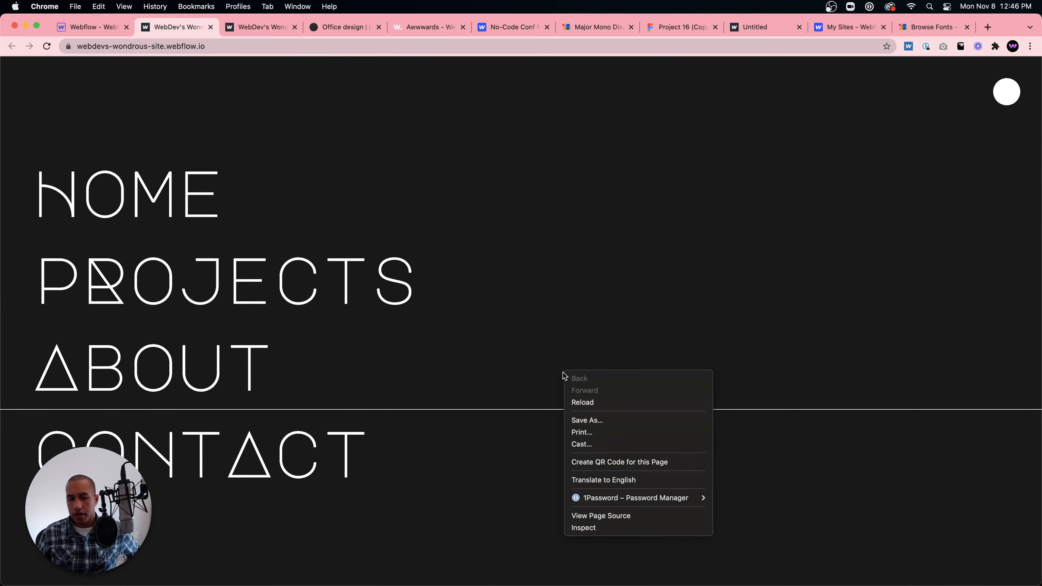
pyautogui.click(602, 528)
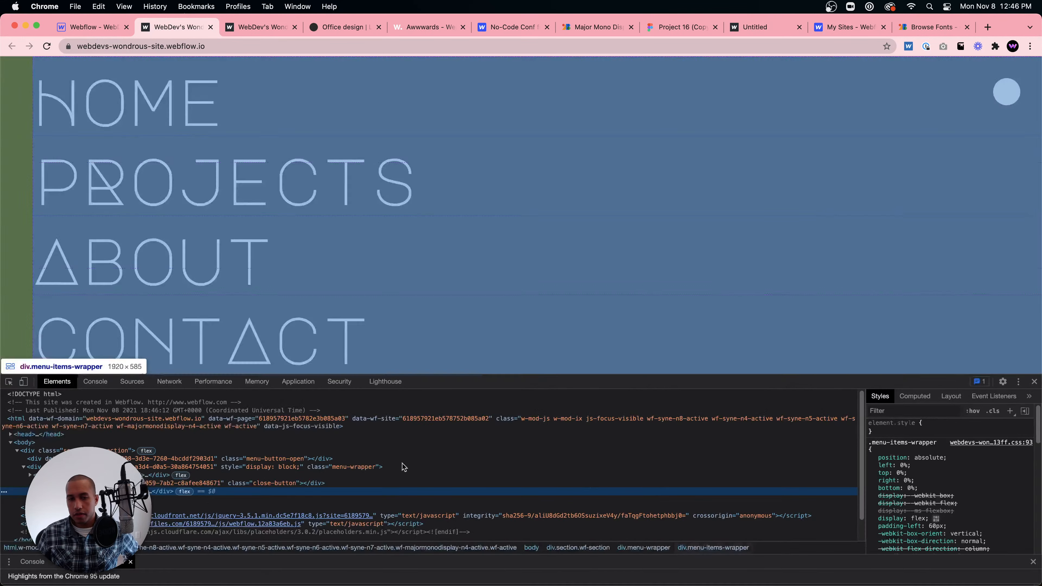
pyautogui.click(1006, 93)
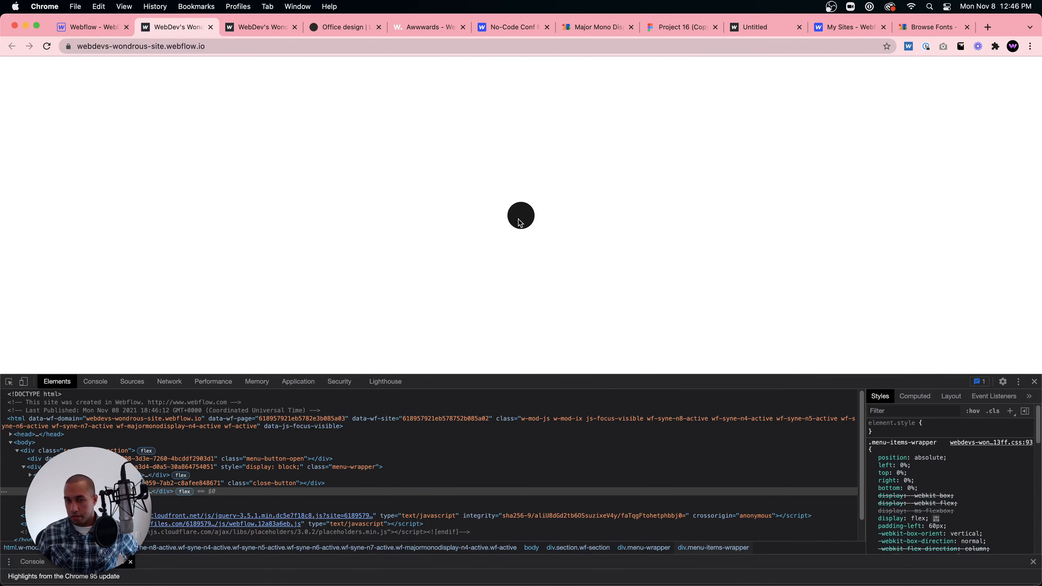
# Examine the styles of the close-button, menu-items-wrapper, menu-bars-wrapper and menu-wrapper elements in the inspector.
pyautogui.click(143, 484)
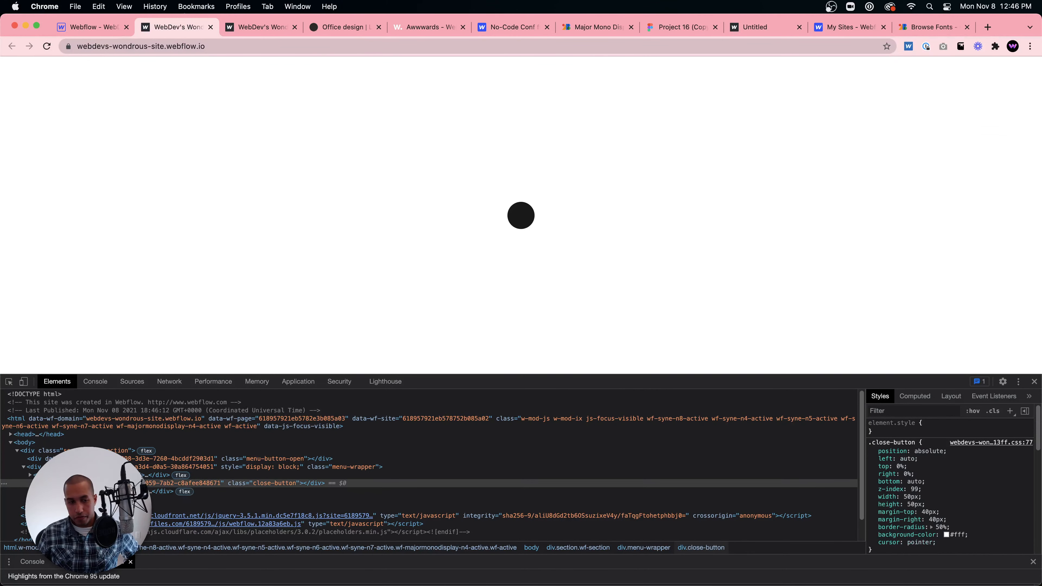
pyautogui.click(143, 492)
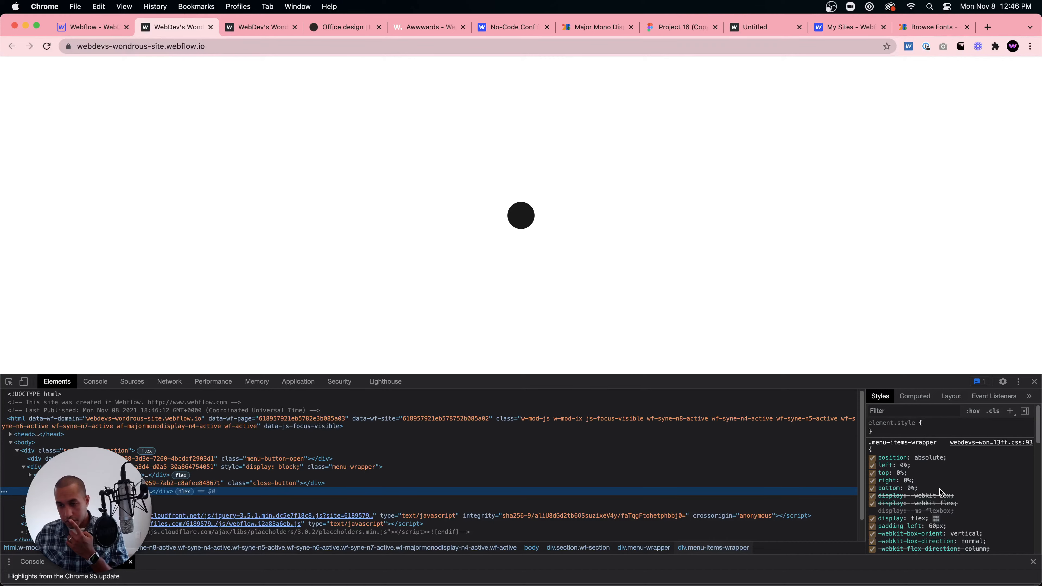
pyautogui.scroll(-6, 941, 492)
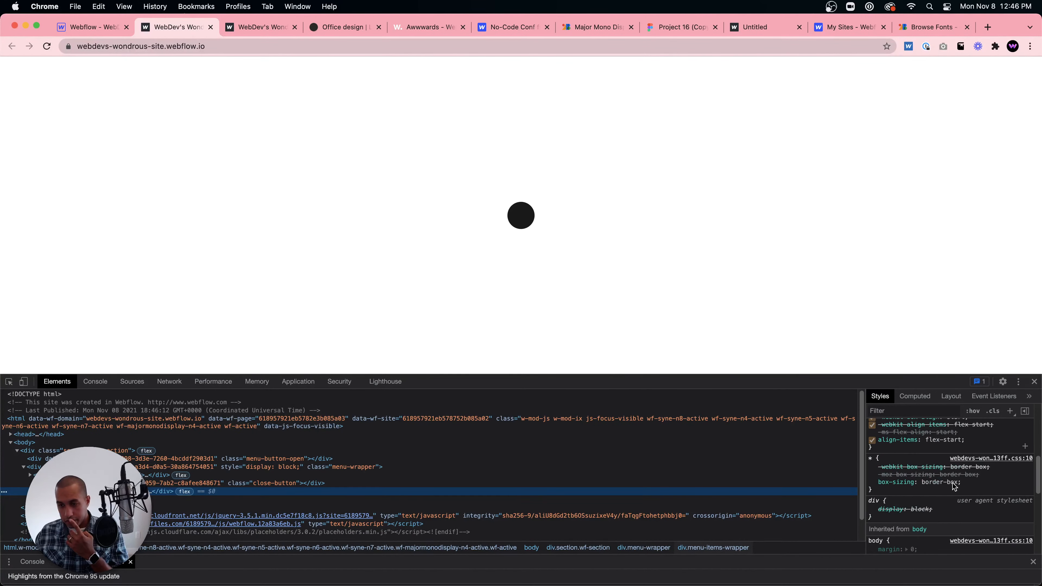
pyautogui.scroll(6, 954, 487)
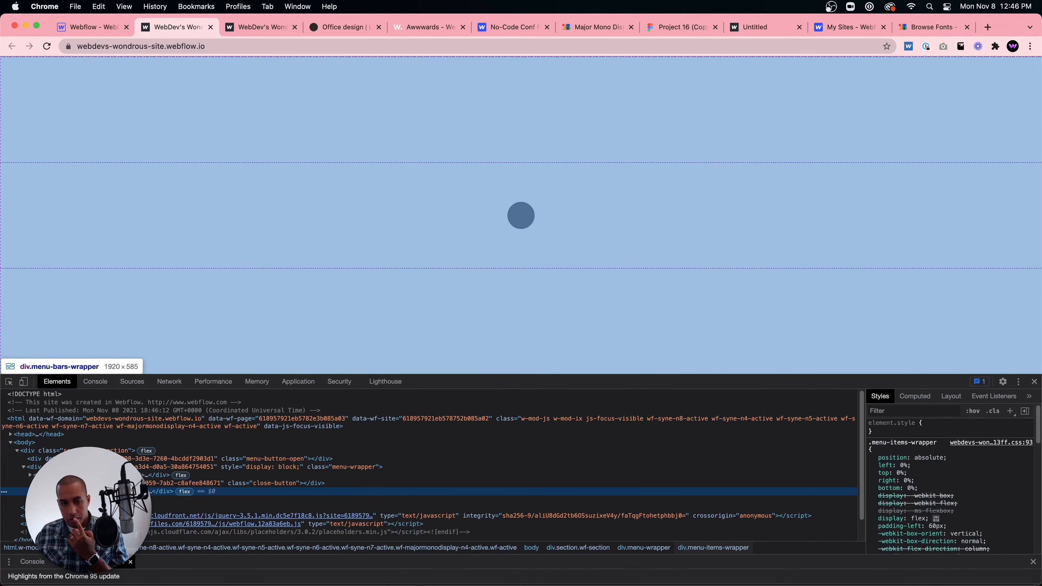
pyautogui.click(111, 475)
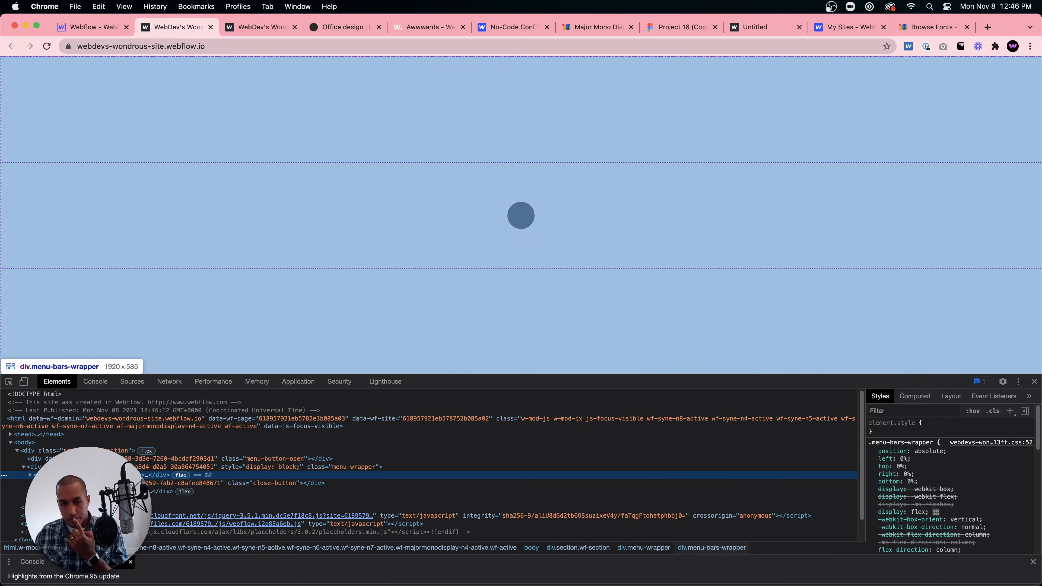
pyautogui.click(150, 468)
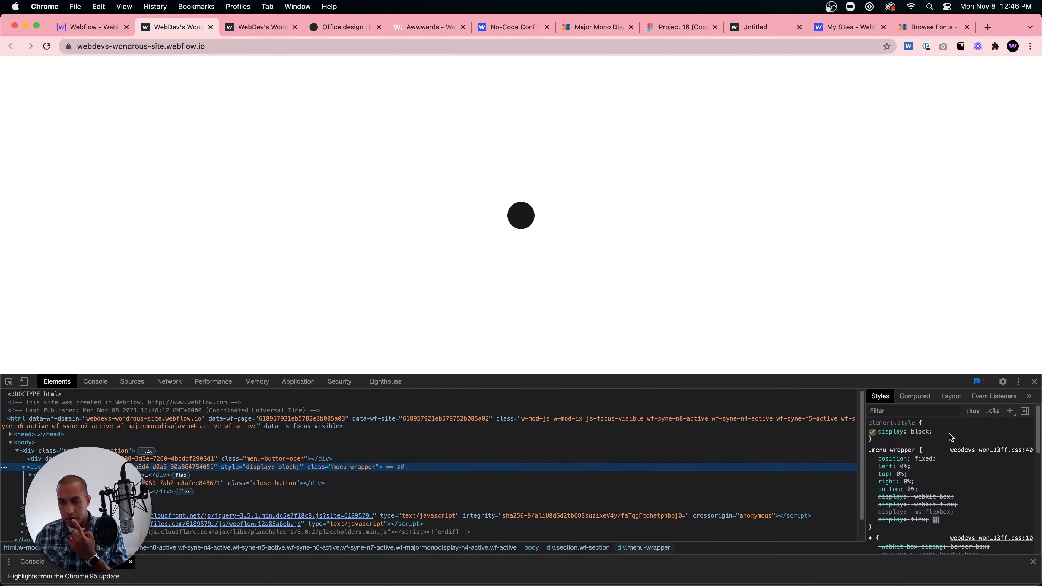
# Set the inline display of the menu-wrapper element to none in the inspector.
pyautogui.click(942, 439)
pyautogui.scroll(-5, 943, 486)
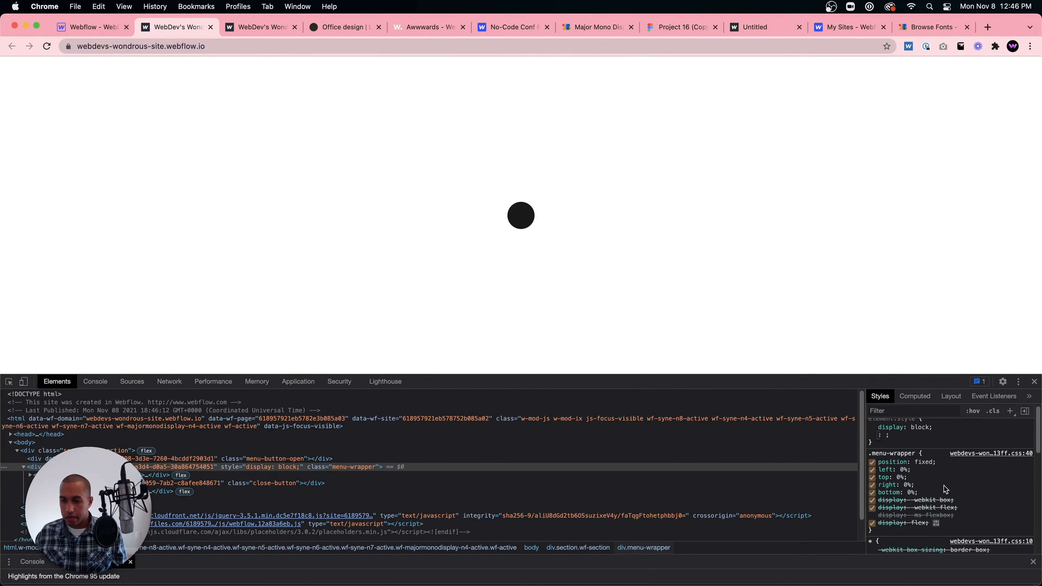
pyautogui.scroll(5, 943, 486)
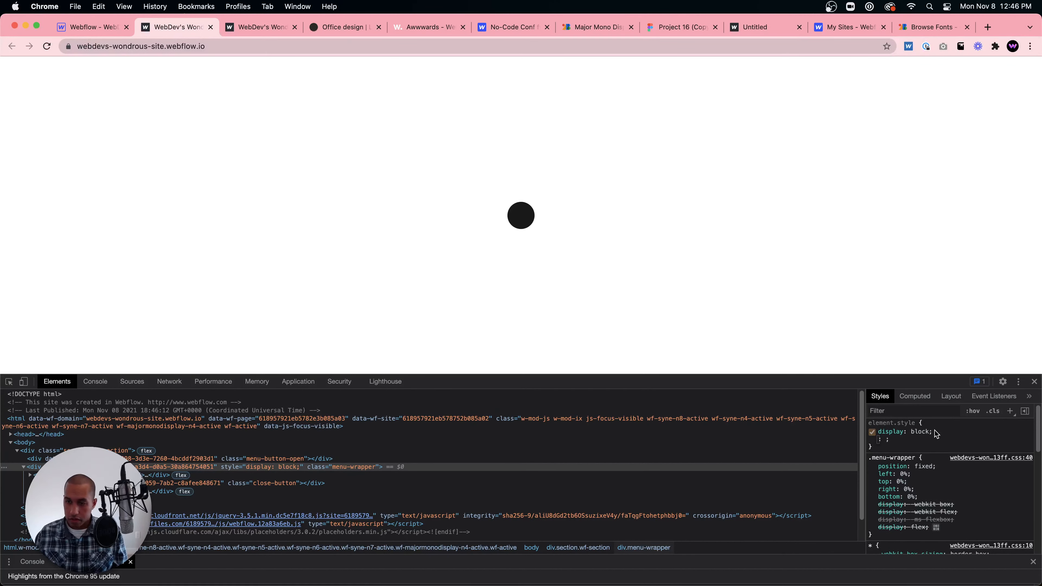
pyautogui.click(925, 433)
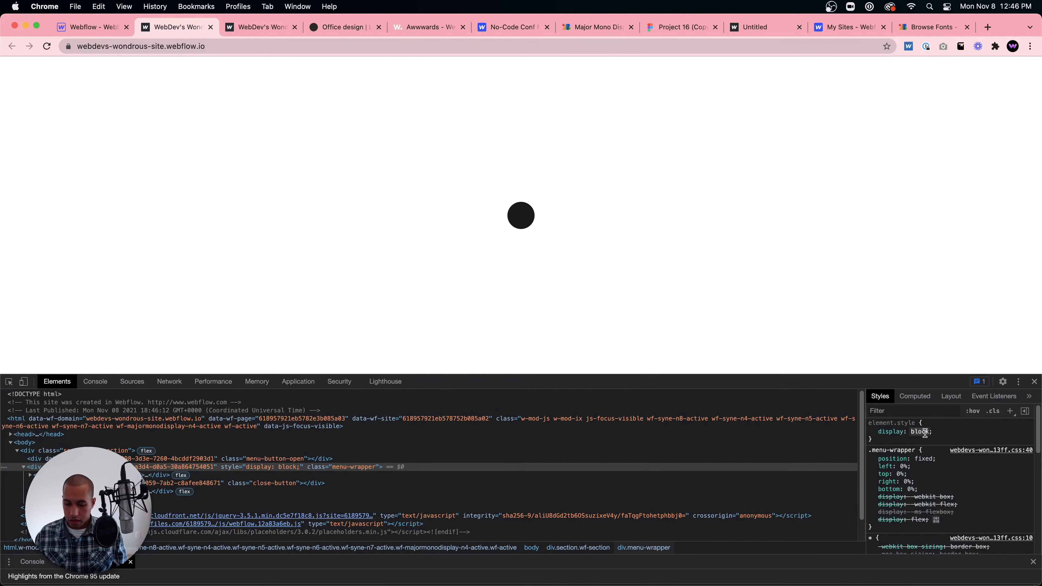
pyautogui.write('none')
pyautogui.press('Return')
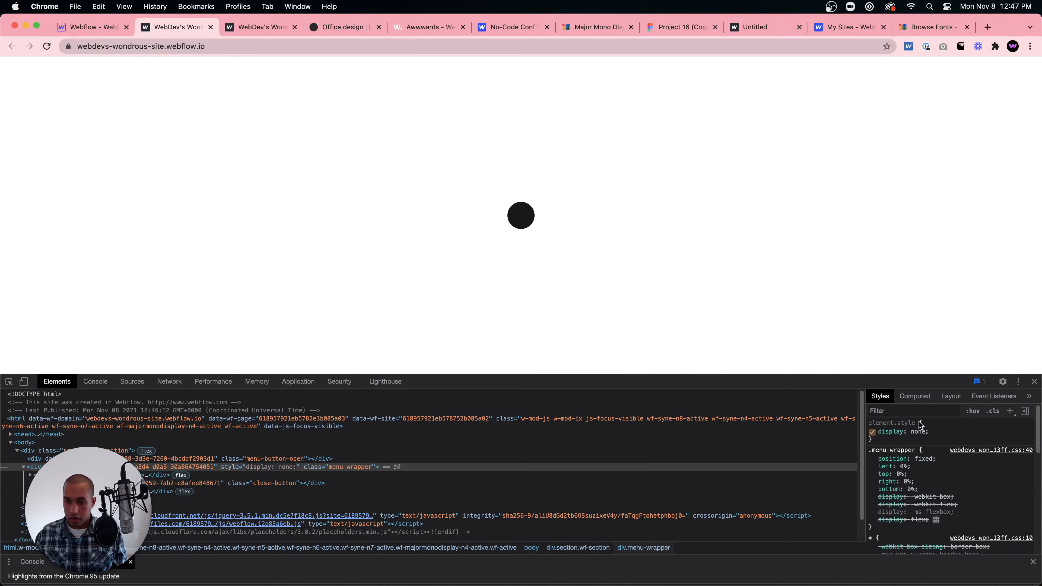
# Open and close the menu on the published page, then override menu-wrapper's inline display with none again.
pyautogui.click(517, 217)
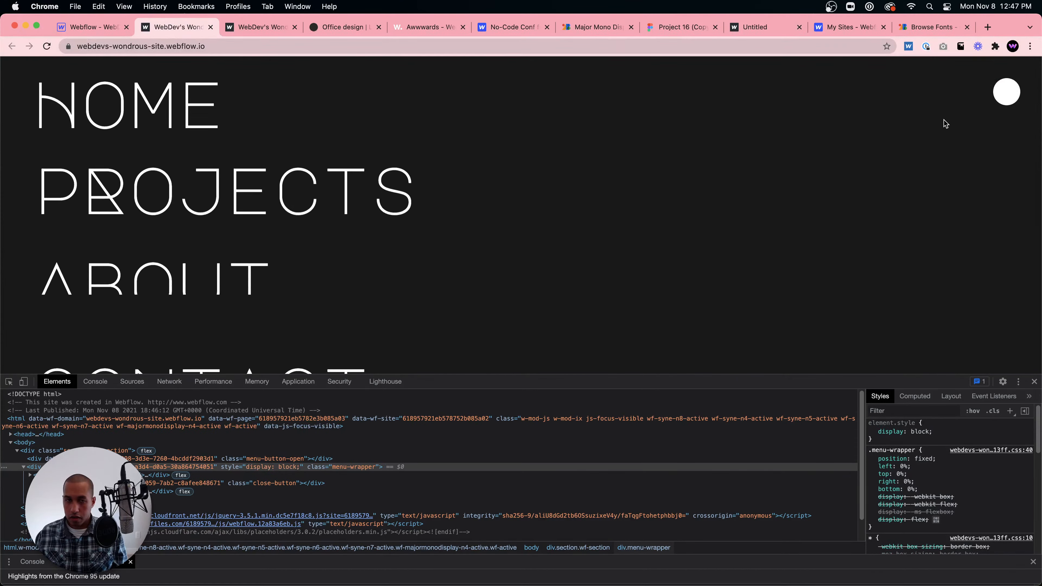
pyautogui.click(1006, 91)
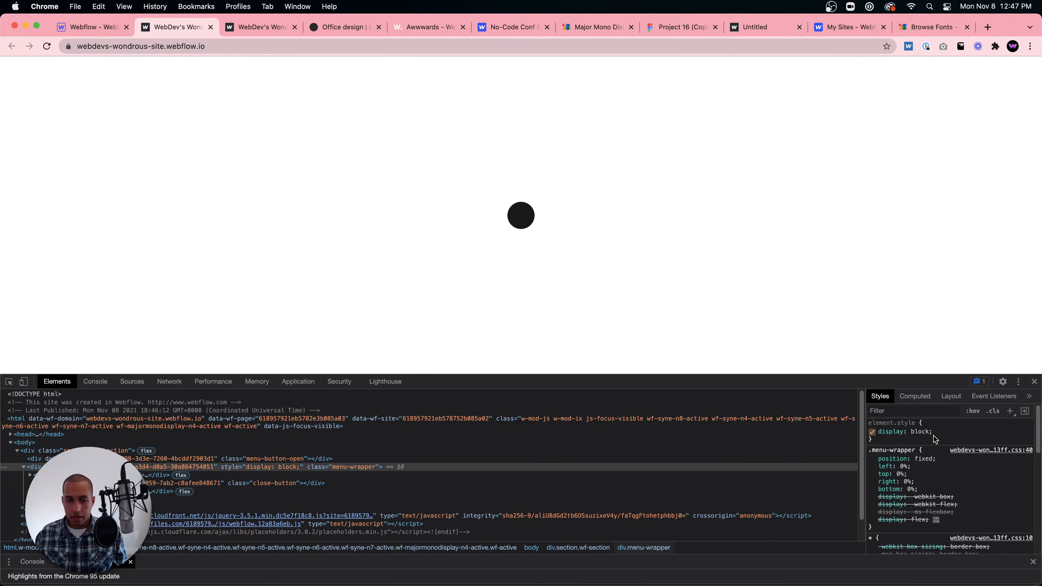
pyautogui.write('none')
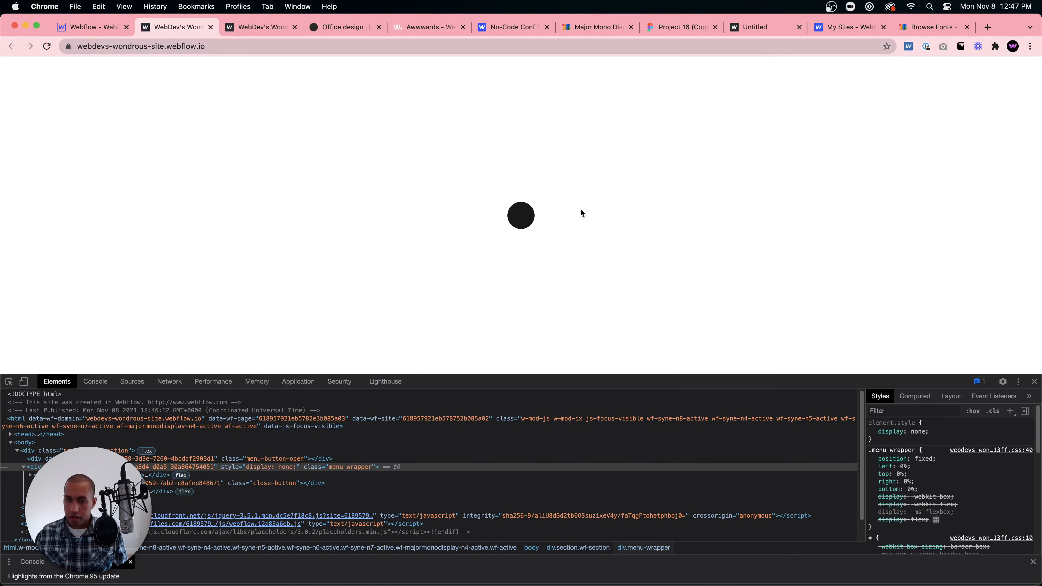
# Retest opening and closing the published menu, and change menu-wrapper's inline display to none once more.
pyautogui.click(514, 214)
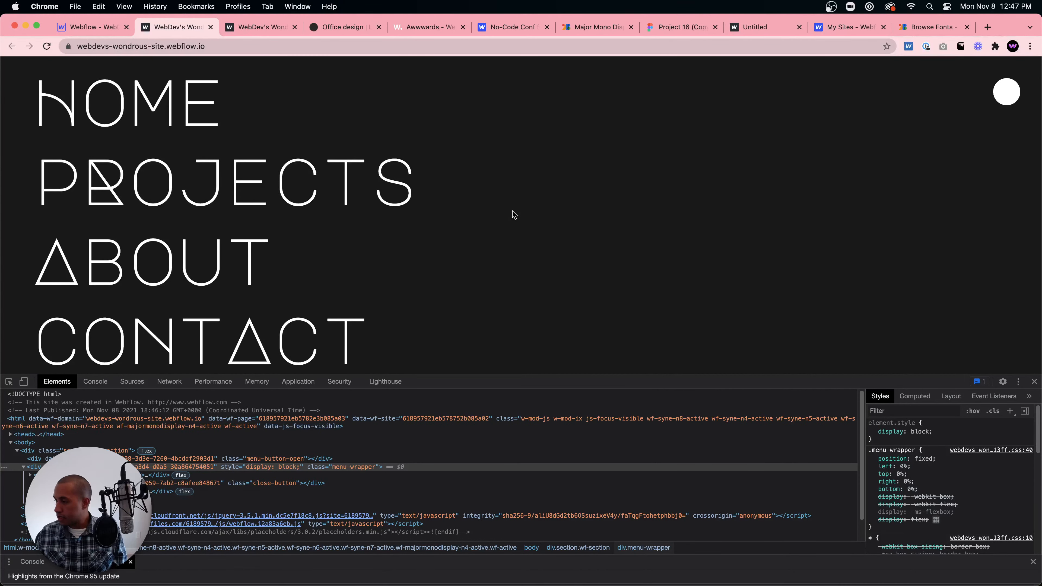
pyautogui.click(999, 95)
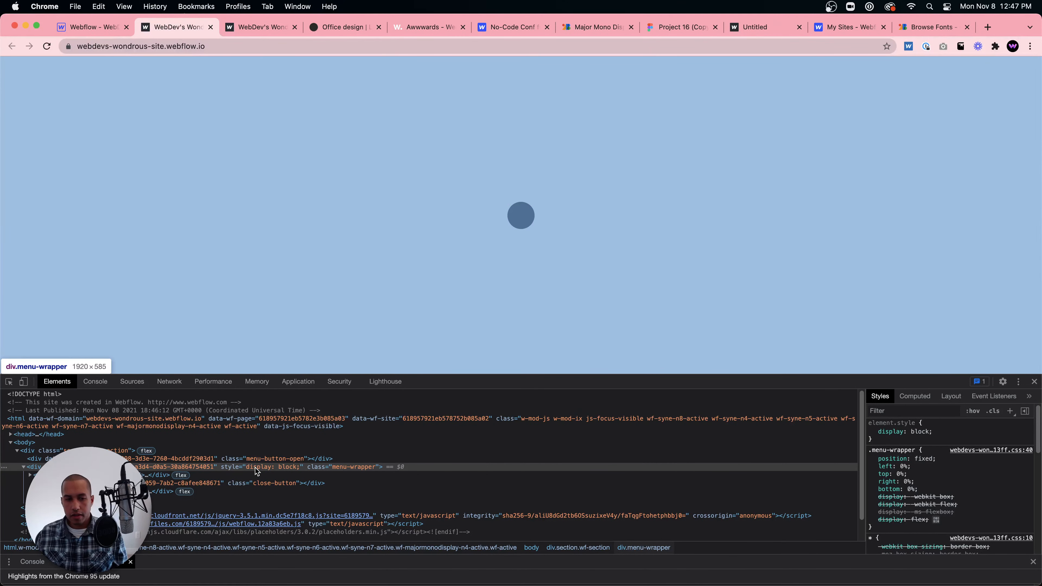
pyautogui.click(255, 468)
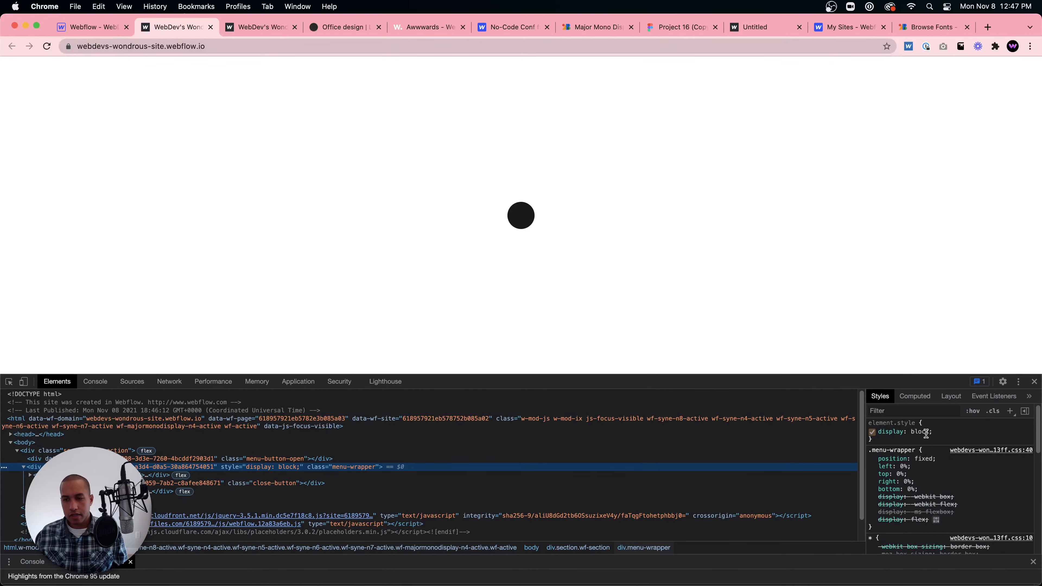
pyautogui.click(926, 432)
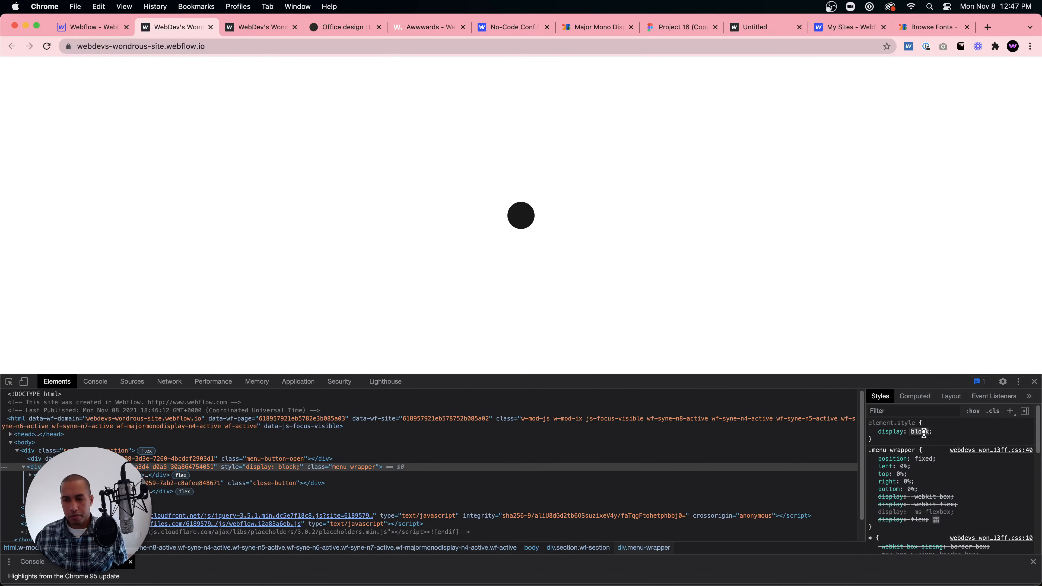
pyautogui.write('none')
pyautogui.press('Return')
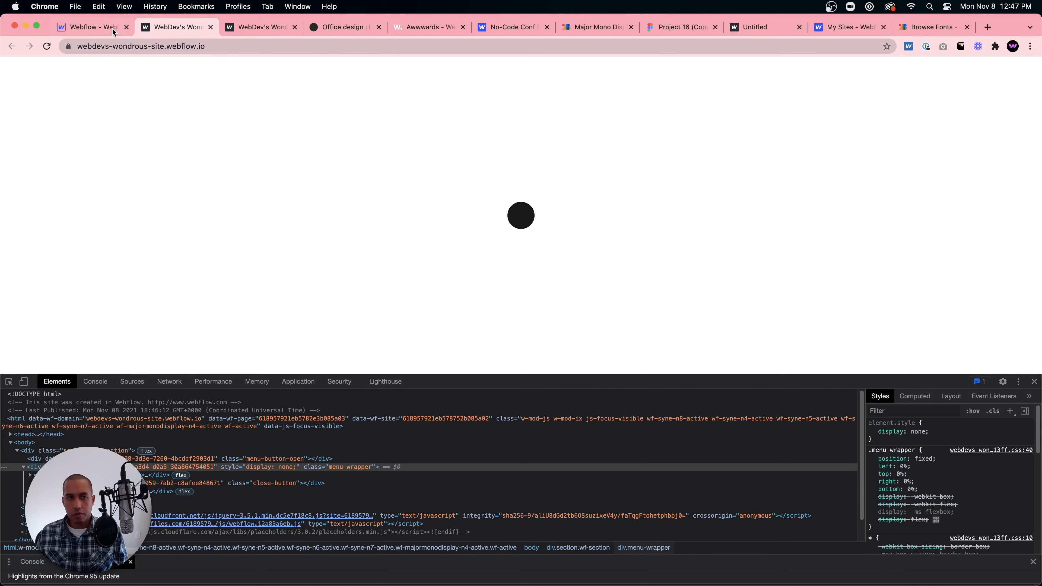
# Switch back to the Webflow Designer and delete the menu-wrapper Hide/Show action from the close-button's Menu close animation.
pyautogui.click(85, 29)
pyautogui.click(347, 243)
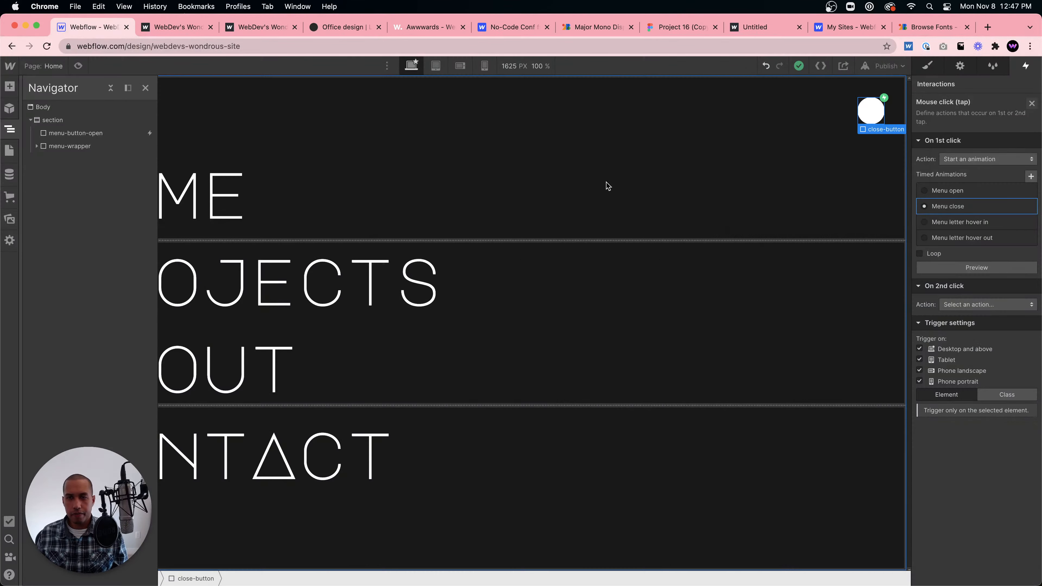
pyautogui.click(870, 116)
pyautogui.click(950, 121)
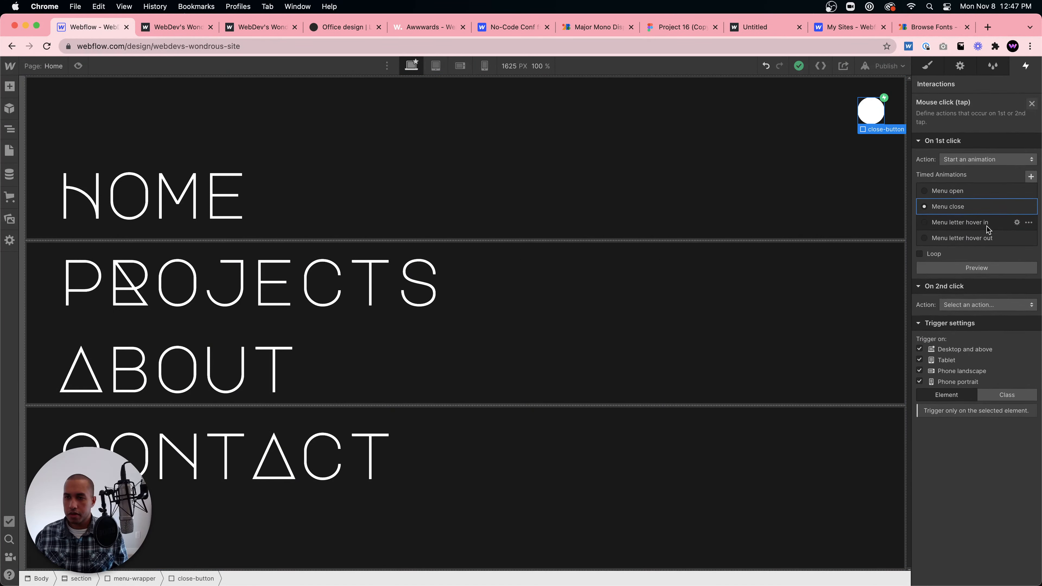
pyautogui.click(966, 203)
pyautogui.click(970, 224)
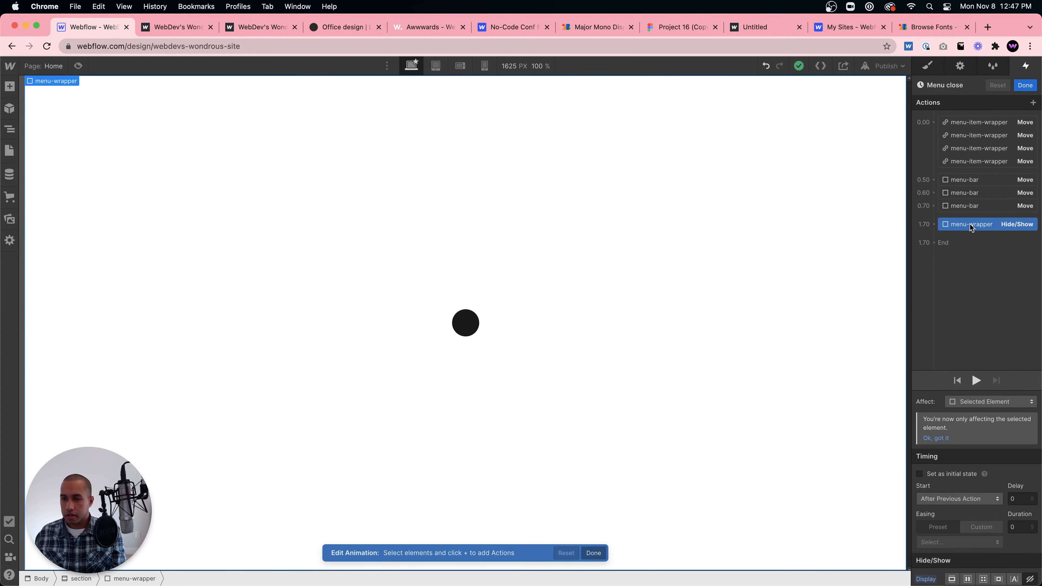
pyautogui.press('BackSpace')
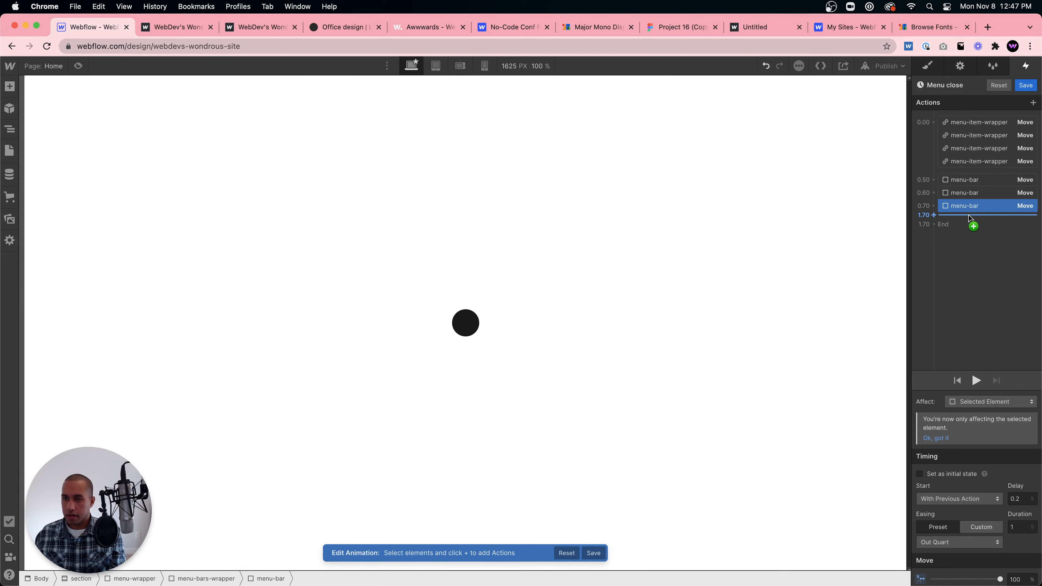
# Add a Hide/Show action for menu-wrapper with display none after the last menu-bar move in Menu close, and save the animation.
pyautogui.click(969, 216)
pyautogui.press('Escape')
pyautogui.click(9, 129)
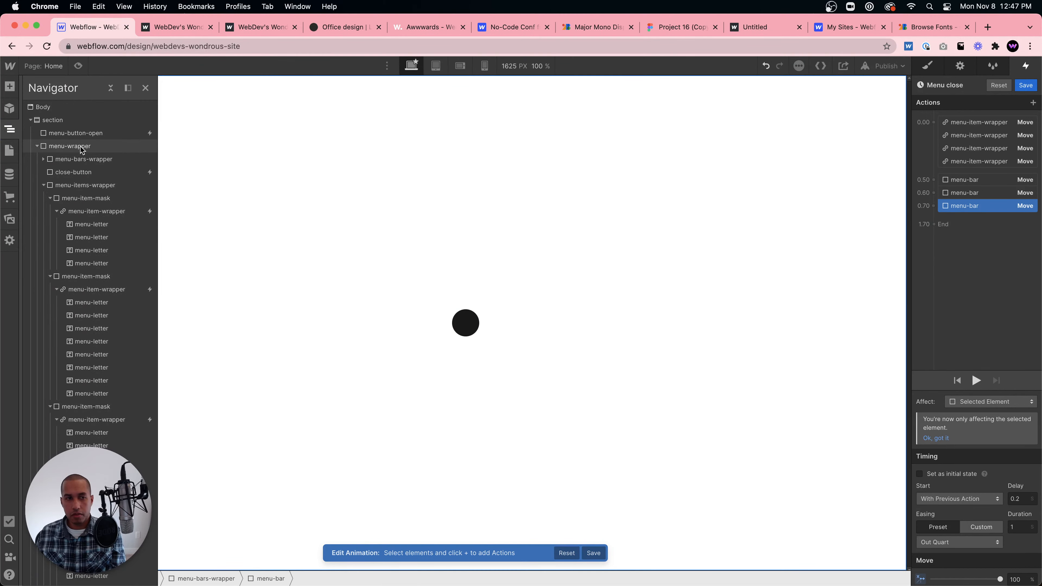
pyautogui.click(121, 149)
pyautogui.click(952, 216)
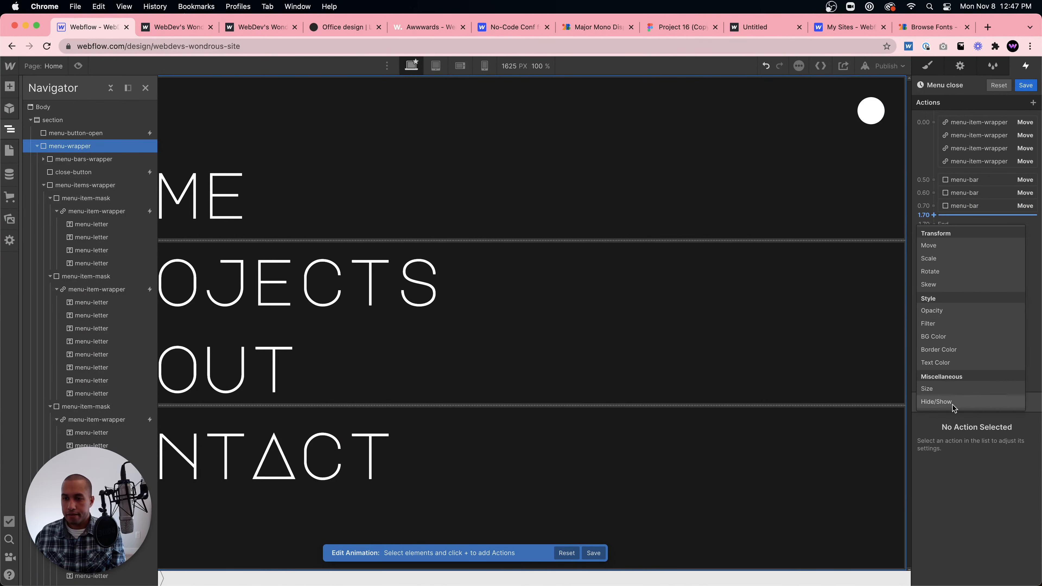
pyautogui.click(956, 402)
pyautogui.scroll(-2, 1018, 465)
pyautogui.click(1030, 575)
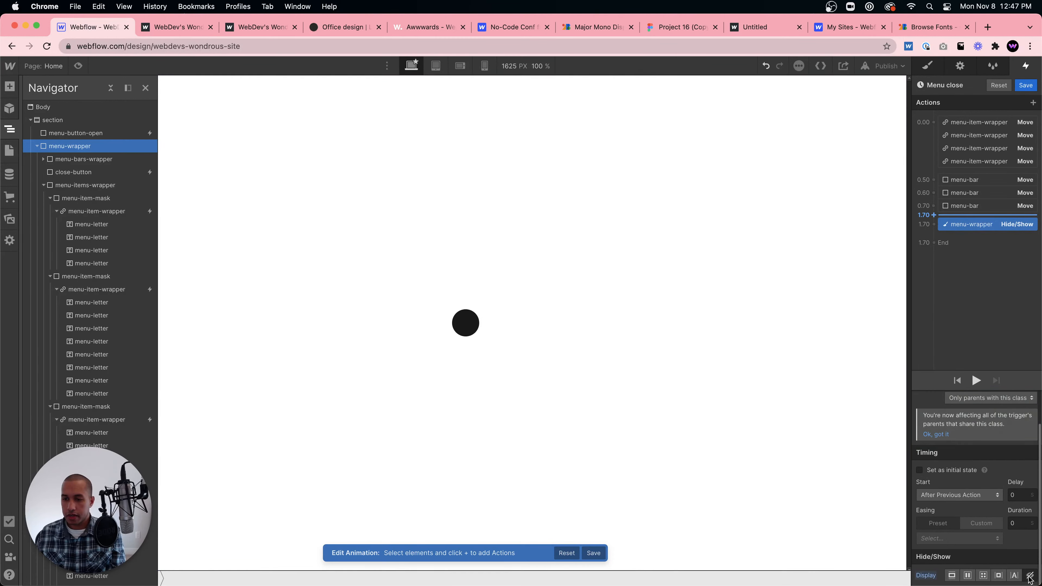
pyautogui.click(1024, 87)
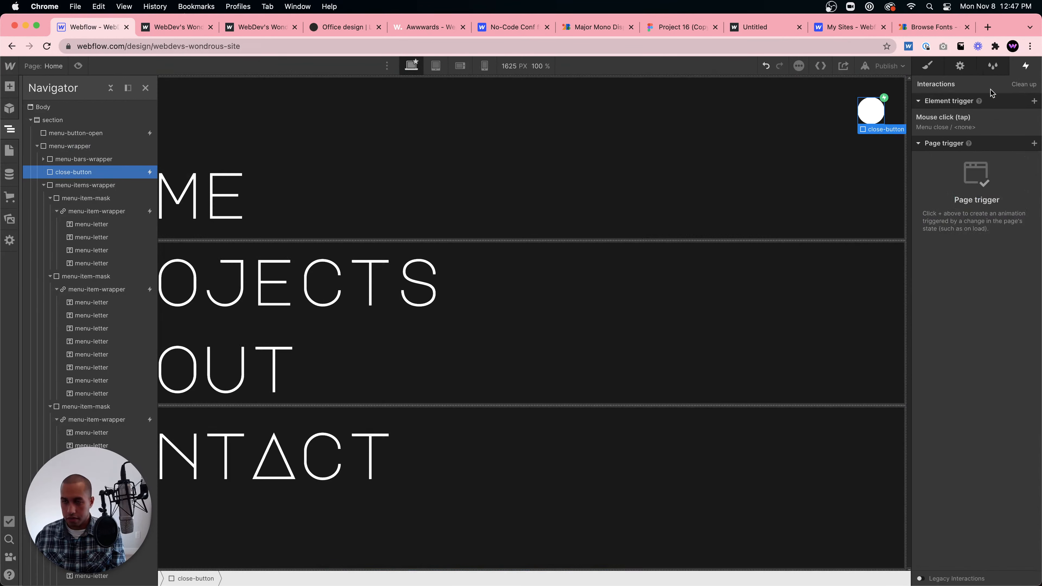
# Preview the page and open, close and reopen the menu to test the rebuilt close animation.
pyautogui.click(77, 66)
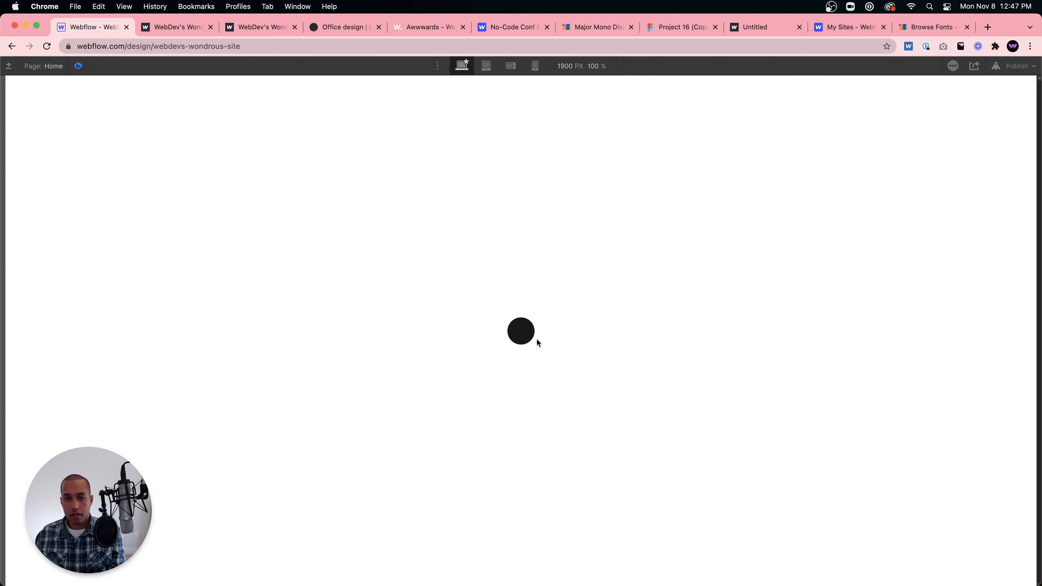
pyautogui.click(521, 331)
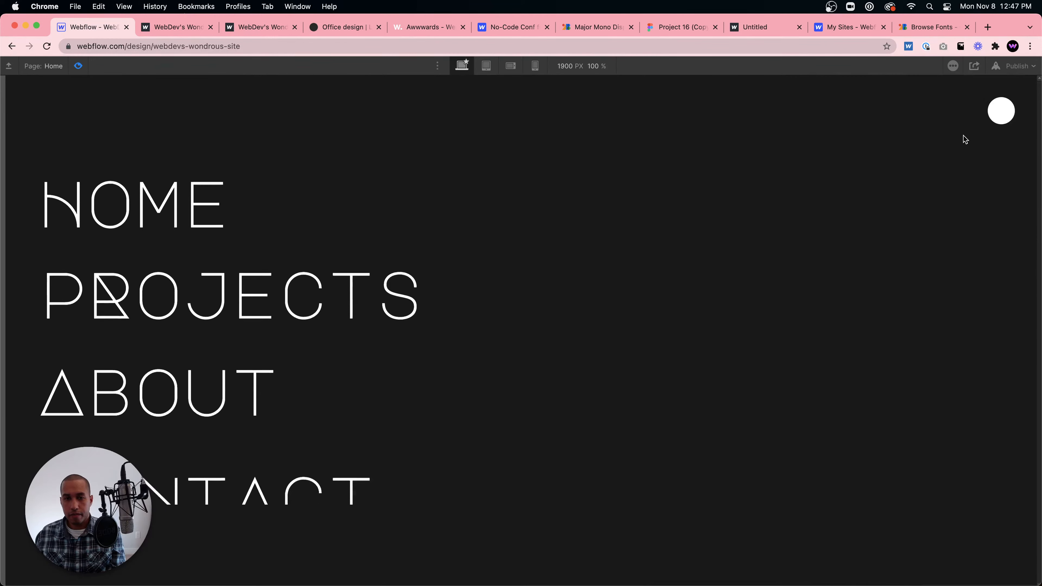
pyautogui.click(999, 109)
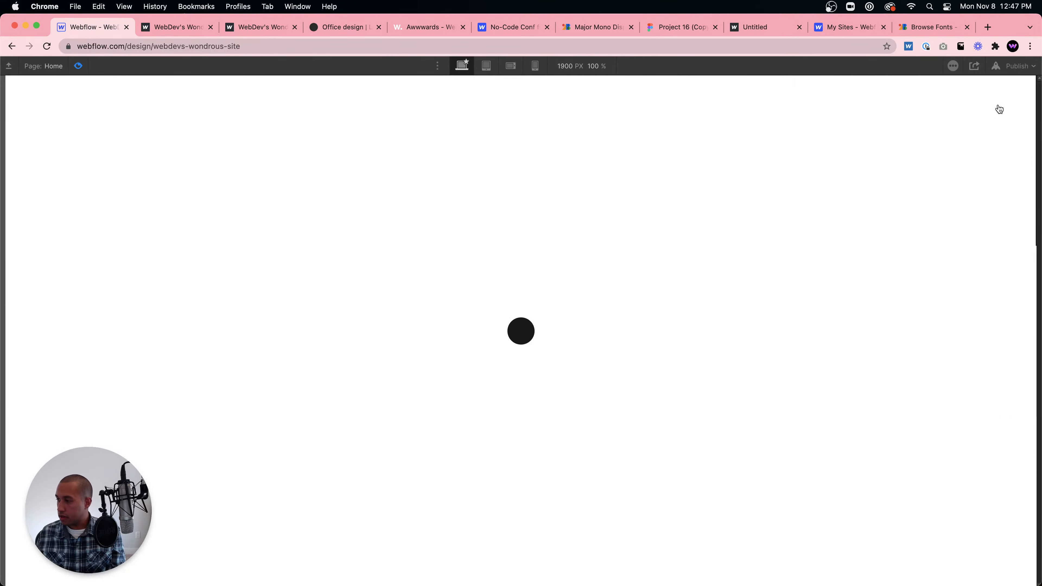
pyautogui.click(525, 337)
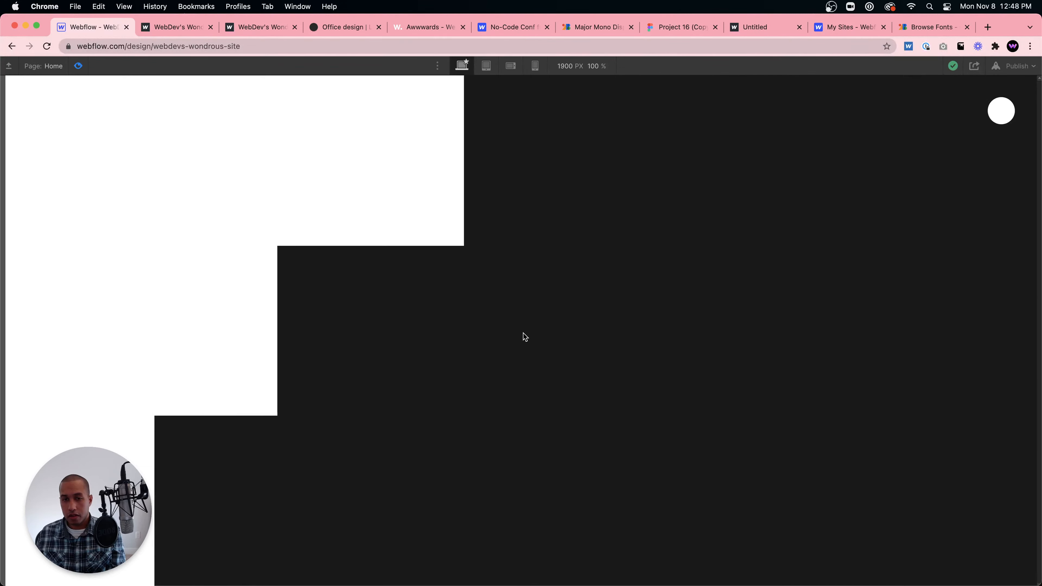
# Close the menu and leave the preview, publish the site to its webflow.io domain and open the live page.
pyautogui.click(1007, 116)
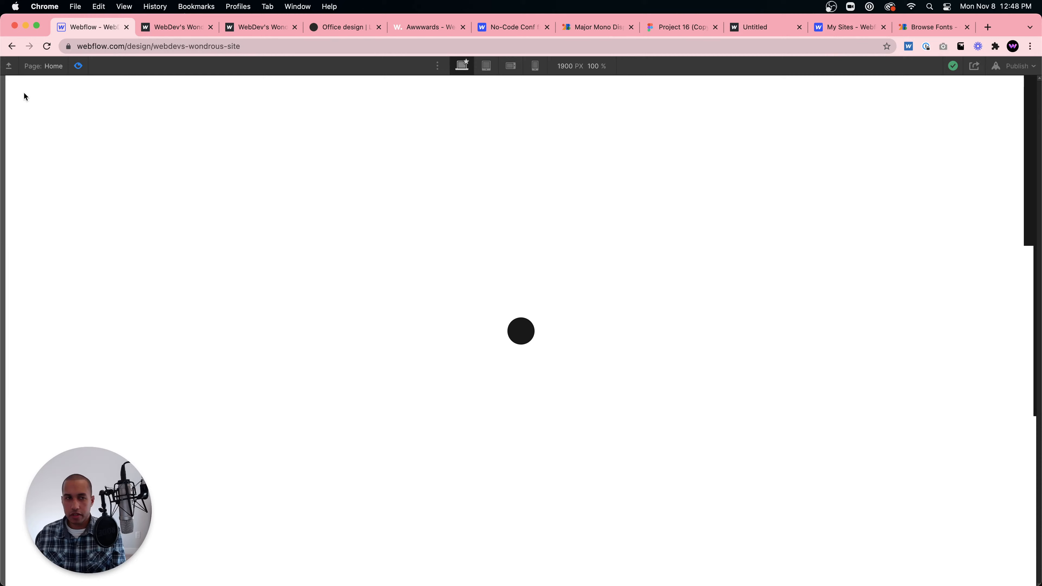
pyautogui.click(78, 65)
pyautogui.click(848, 127)
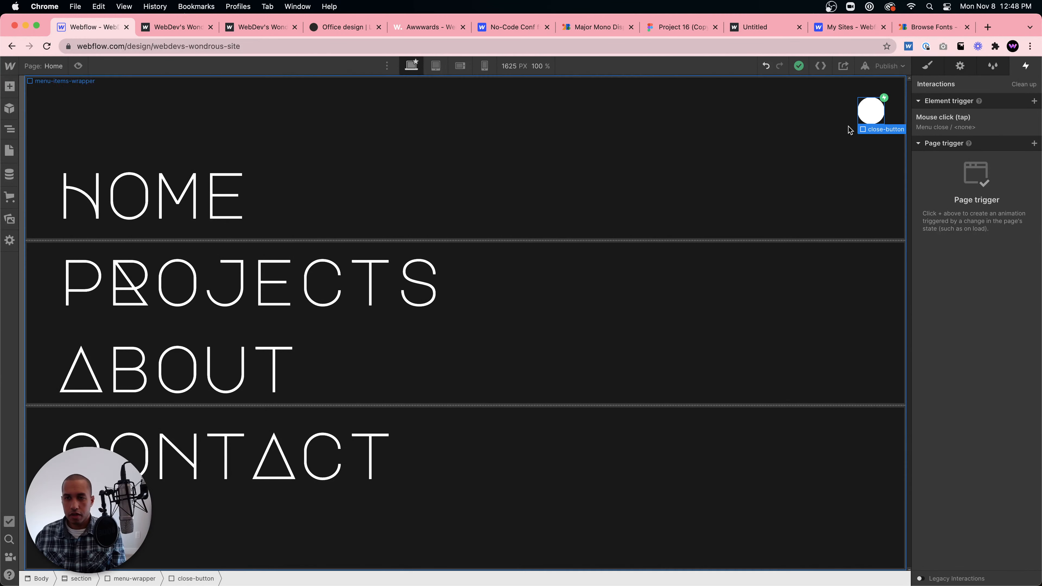
pyautogui.click(895, 68)
pyautogui.click(843, 202)
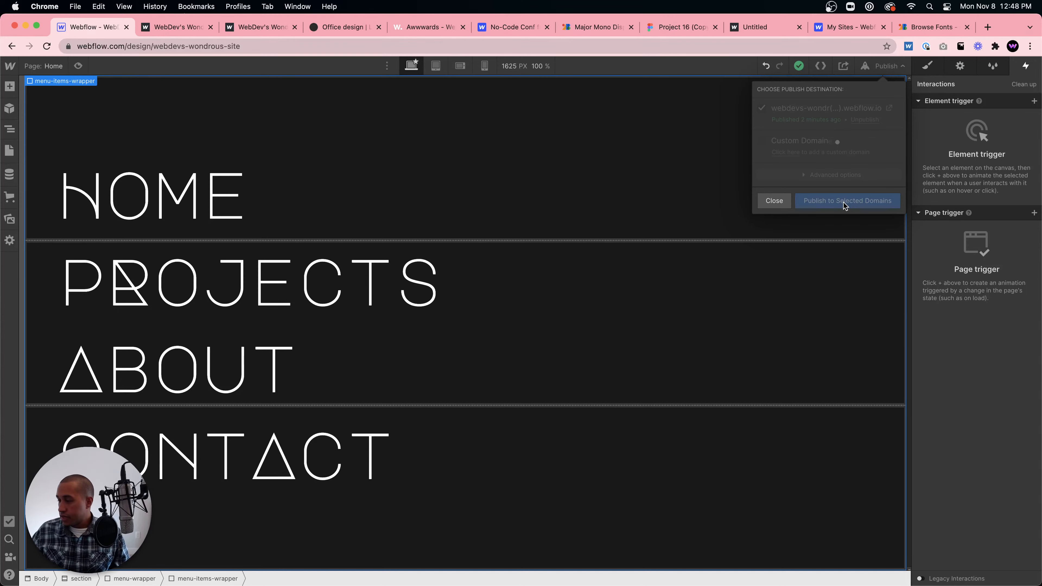
pyautogui.click(889, 108)
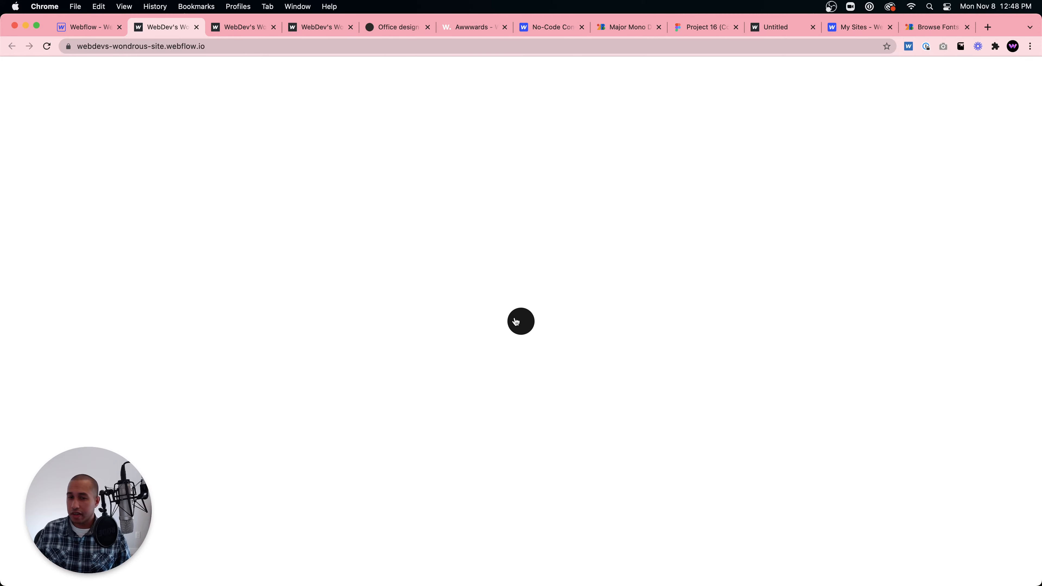
# Open and close the menu twice on the published page to test the rebuilt close animation.
pyautogui.click(518, 322)
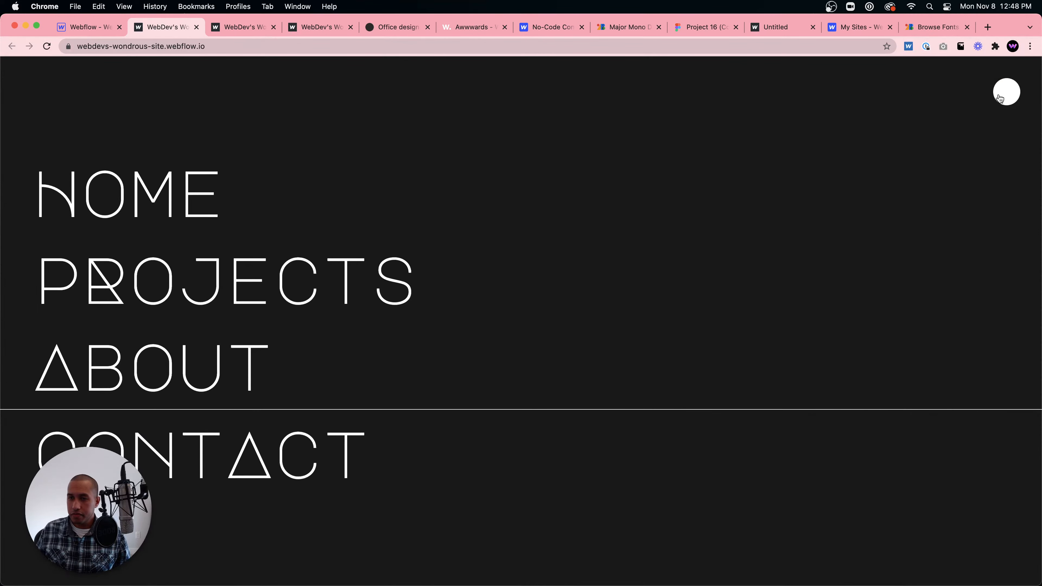
pyautogui.click(1000, 98)
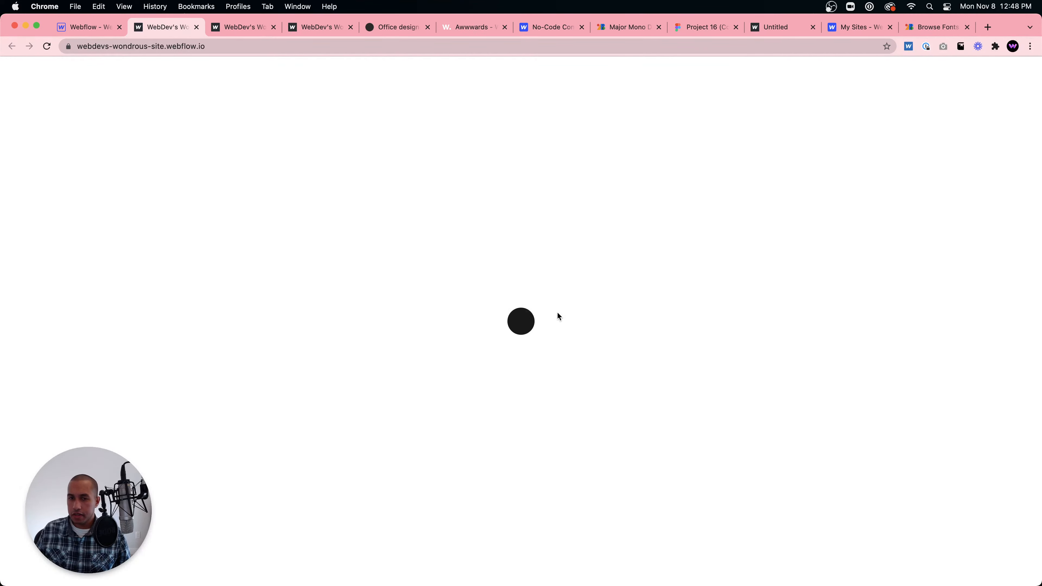
pyautogui.click(520, 323)
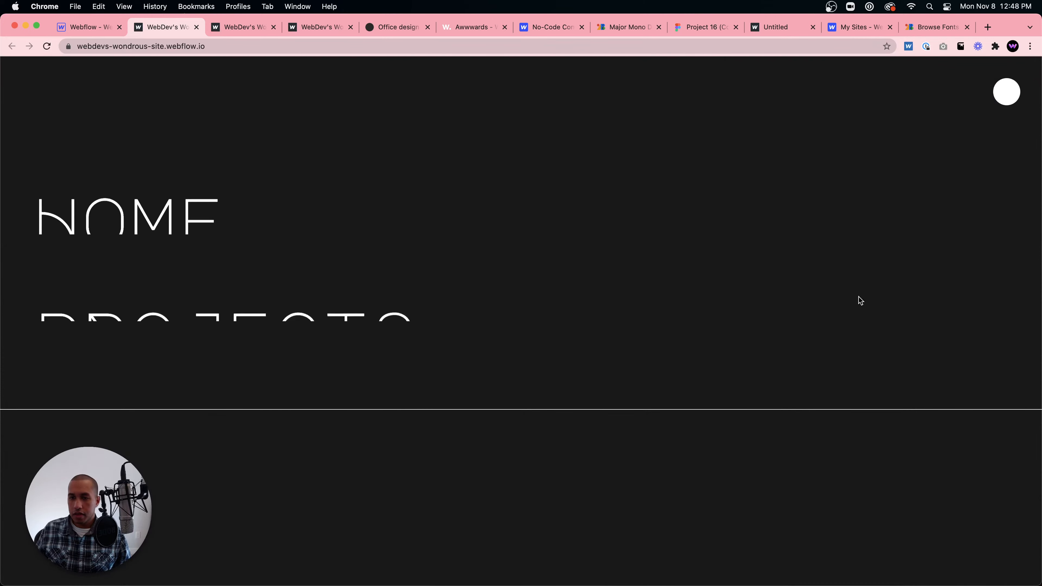
pyautogui.click(1006, 92)
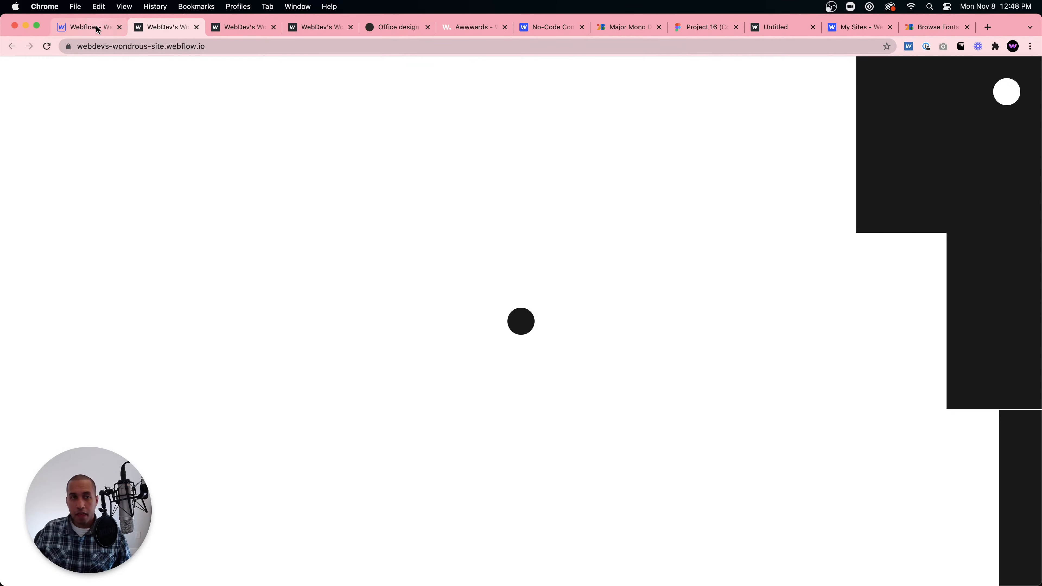
# Switch back to the Webflow Designer and make the menu-wrapper Hide/Show action in close-button's Menu close animation affect only the Selected Element.
pyautogui.click(98, 30)
pyautogui.click(774, 201)
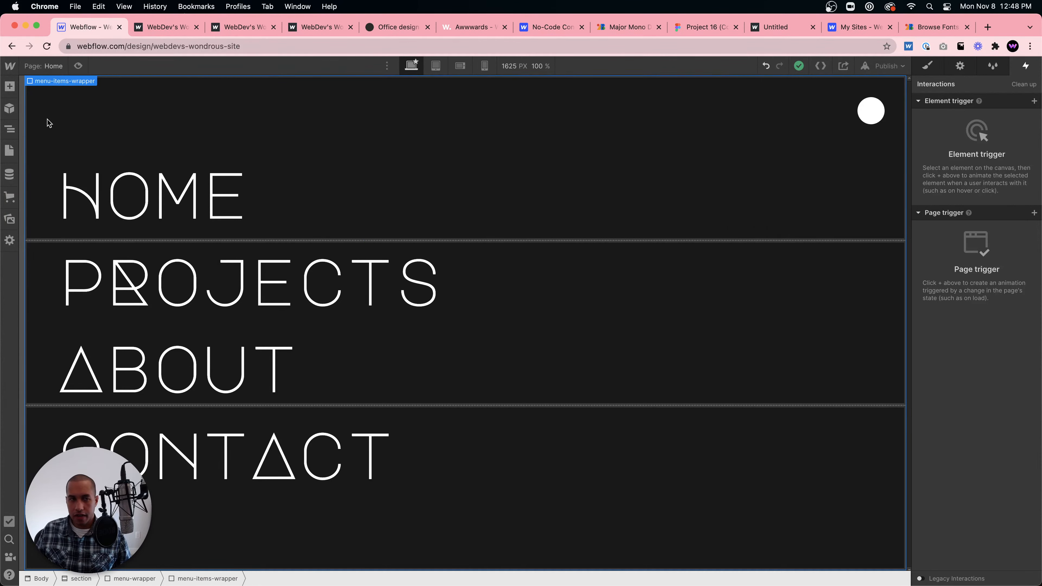
pyautogui.click(11, 129)
pyautogui.click(14, 132)
pyautogui.click(13, 132)
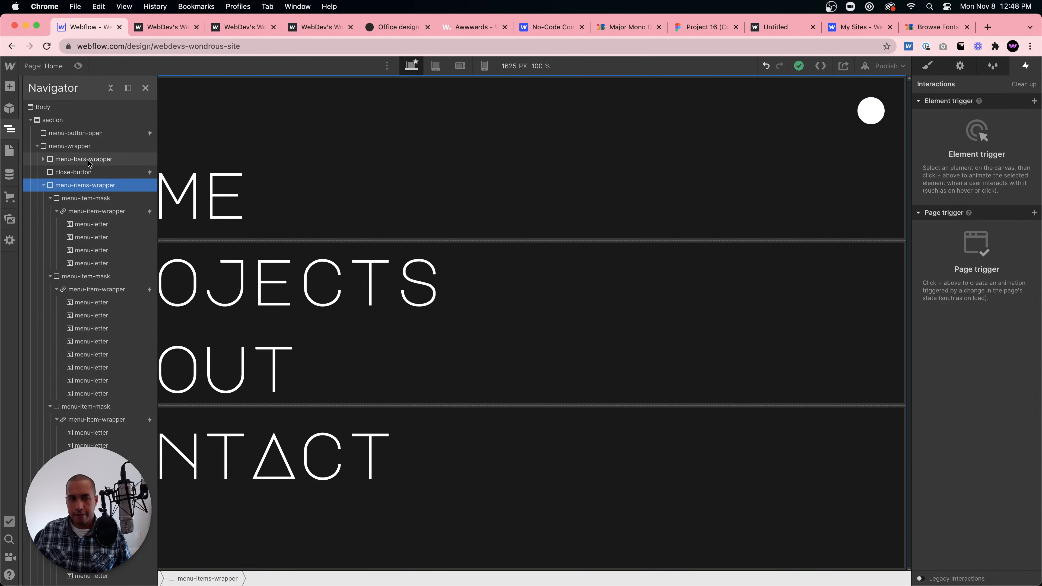
pyautogui.click(102, 133)
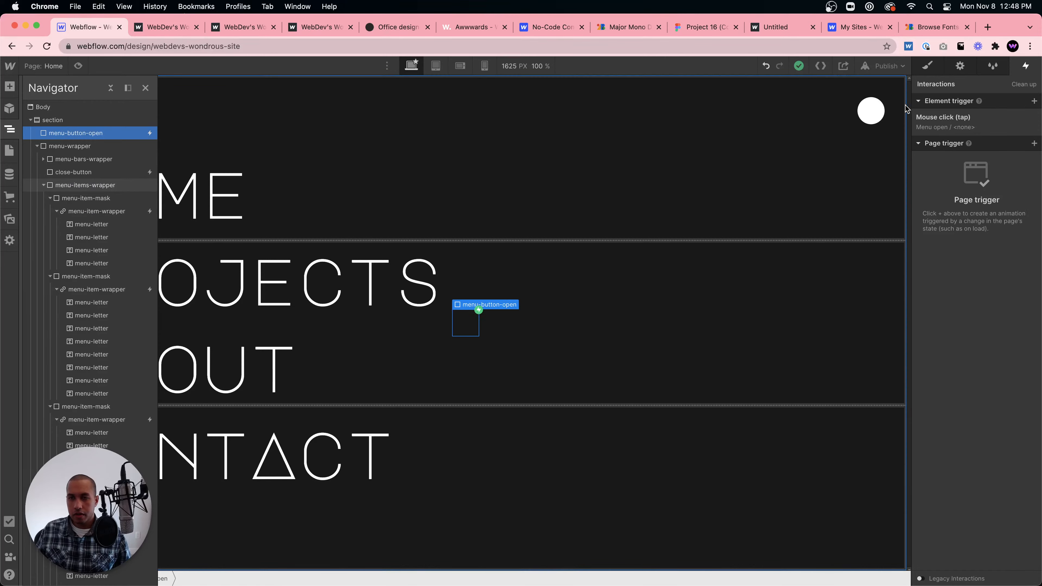
pyautogui.press('z')
pyautogui.click(872, 112)
pyautogui.click(958, 121)
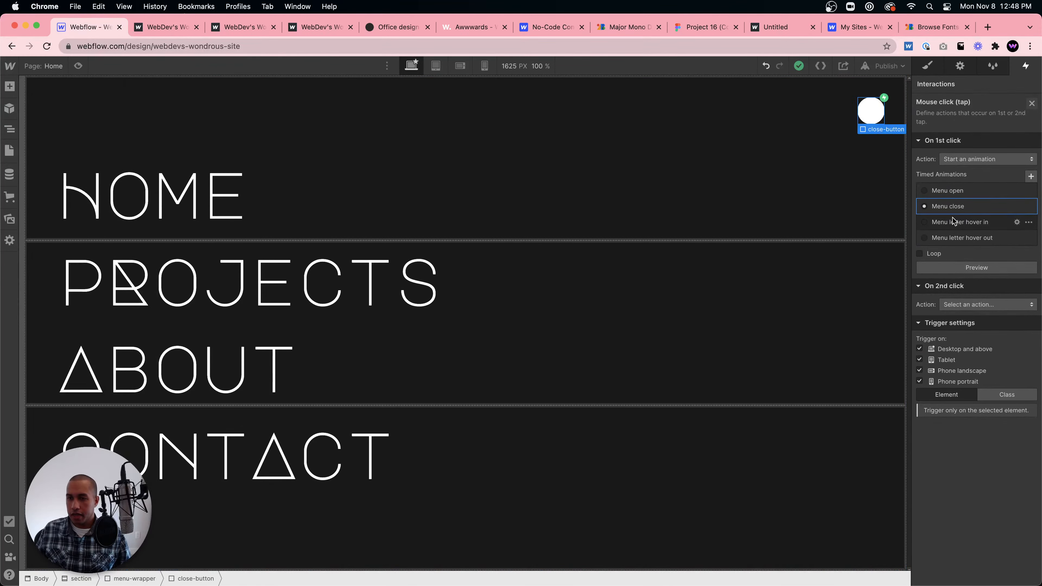
pyautogui.click(1017, 206)
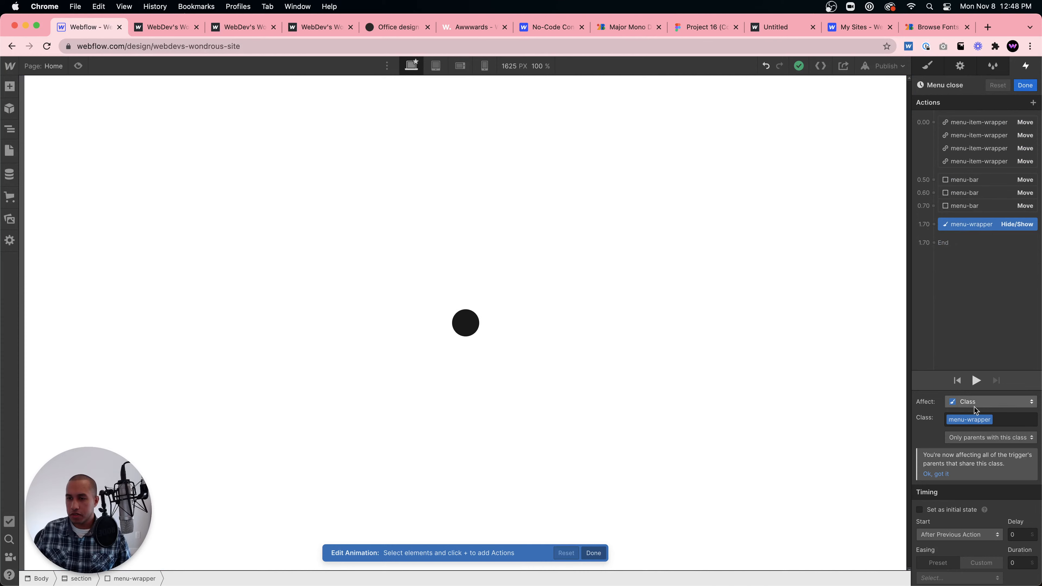
pyautogui.click(974, 408)
pyautogui.click(975, 372)
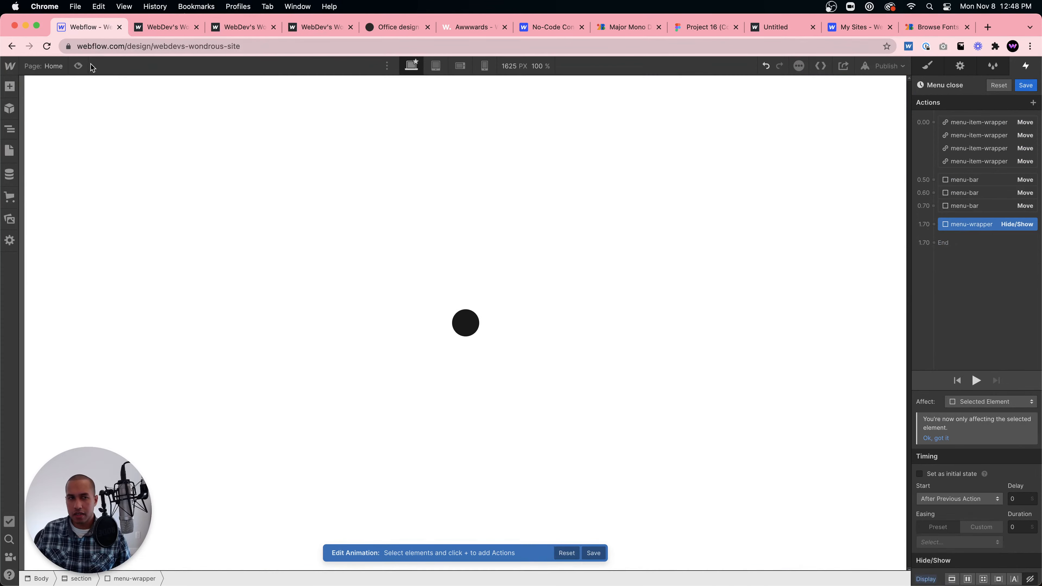
# Preview the page, open and close the menu repeatedly to test the selected-element targeting, and leave the preview.
pyautogui.click(77, 66)
pyautogui.click(528, 335)
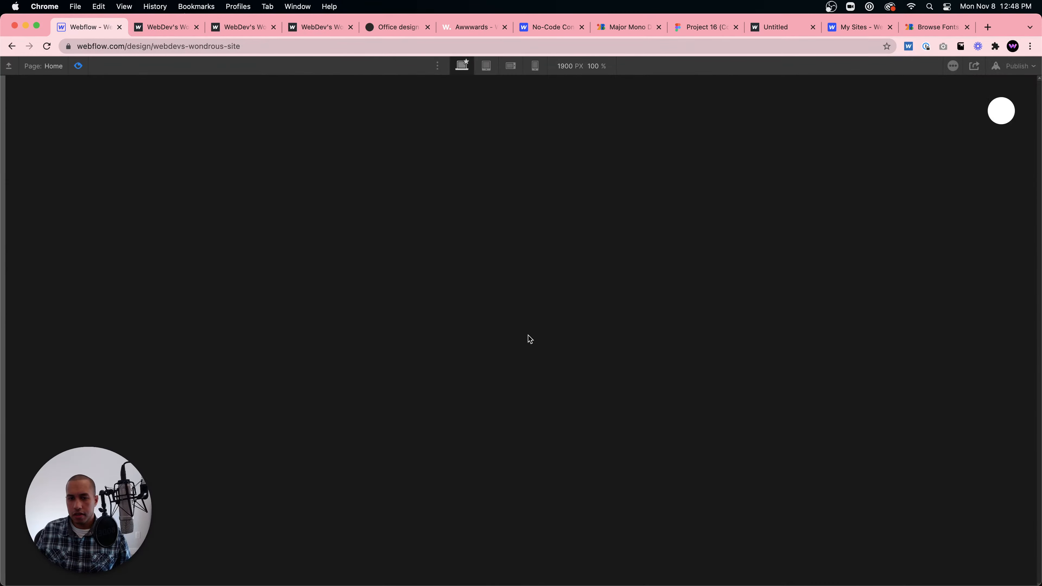
pyautogui.click(1001, 111)
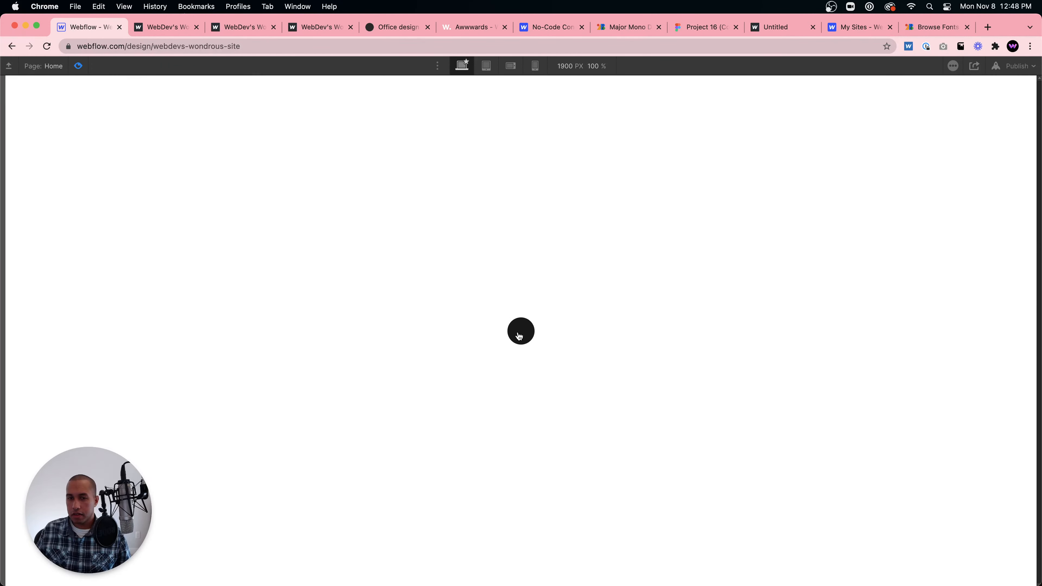
pyautogui.click(520, 336)
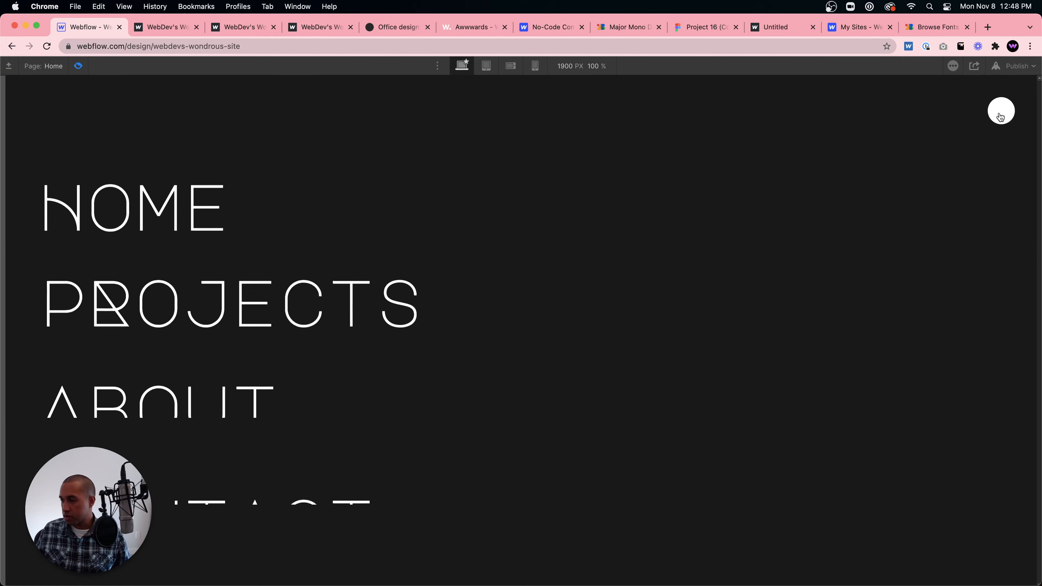
pyautogui.click(1000, 117)
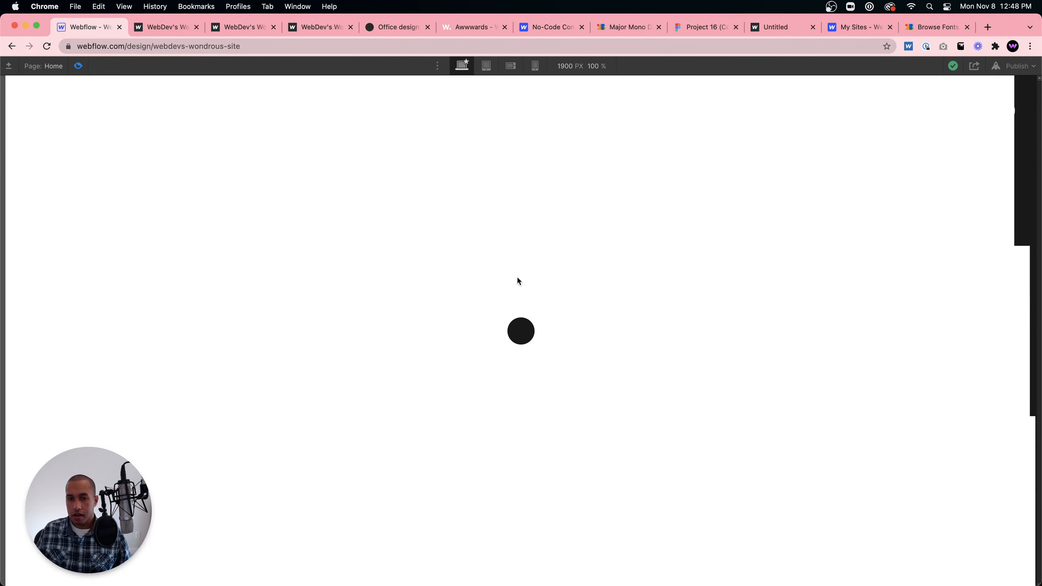
pyautogui.click(518, 331)
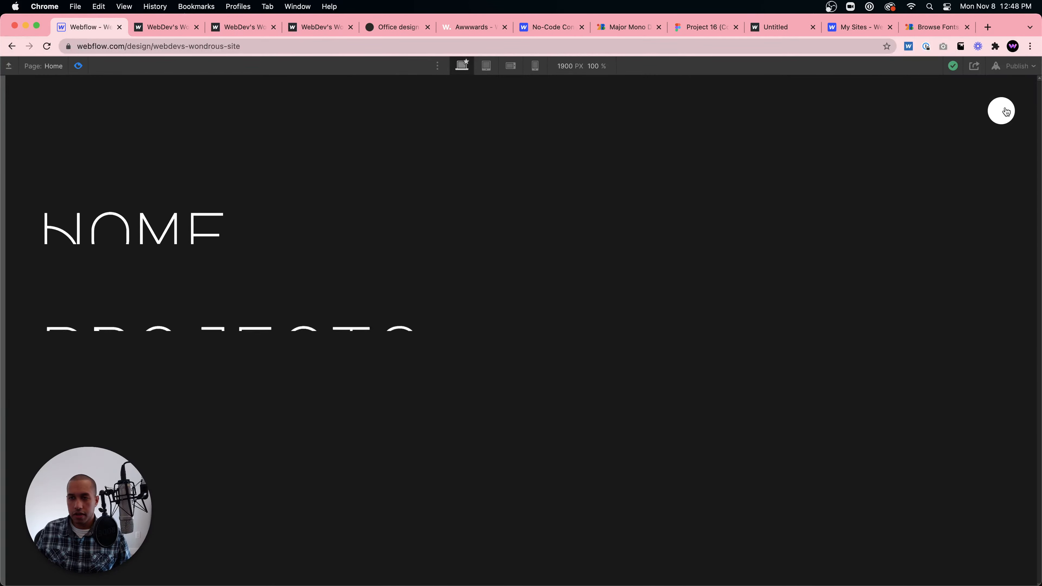
pyautogui.click(1006, 112)
pyautogui.click(79, 65)
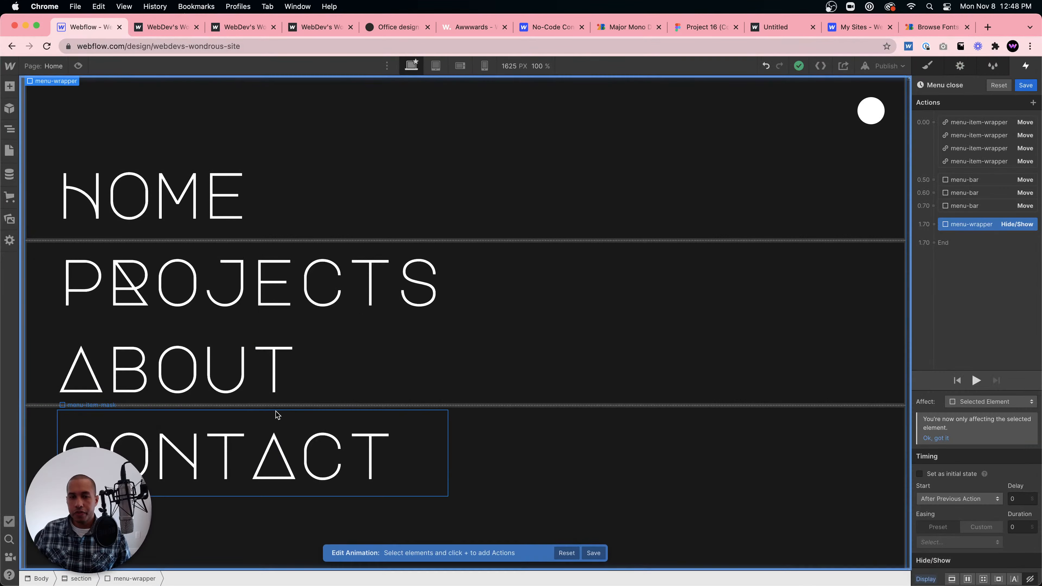
# Save the changes to the Menu close animation and select menu-items-wrapper on the canvas.
pyautogui.click(276, 414)
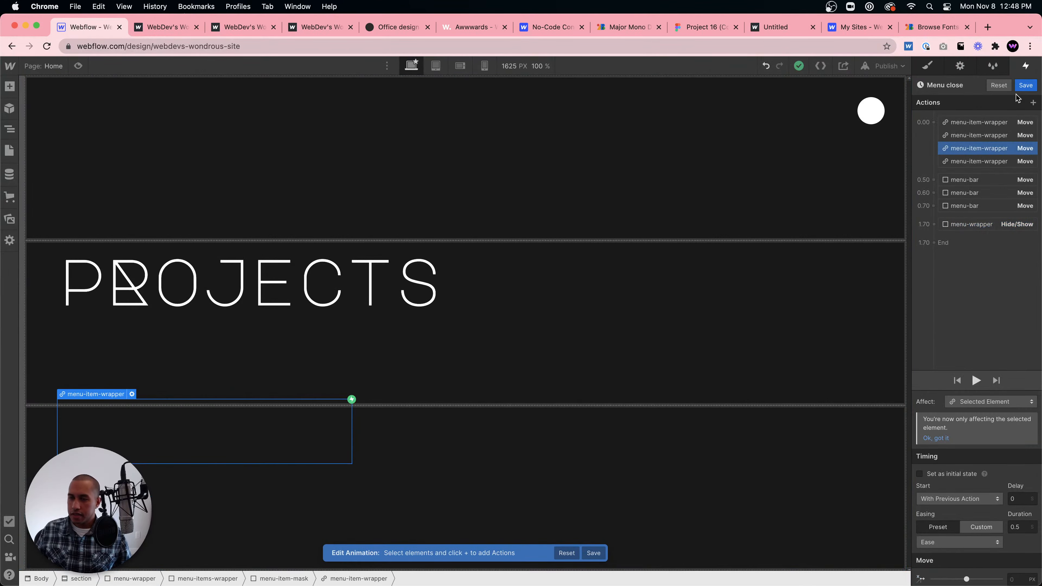
pyautogui.click(1026, 85)
pyautogui.click(642, 390)
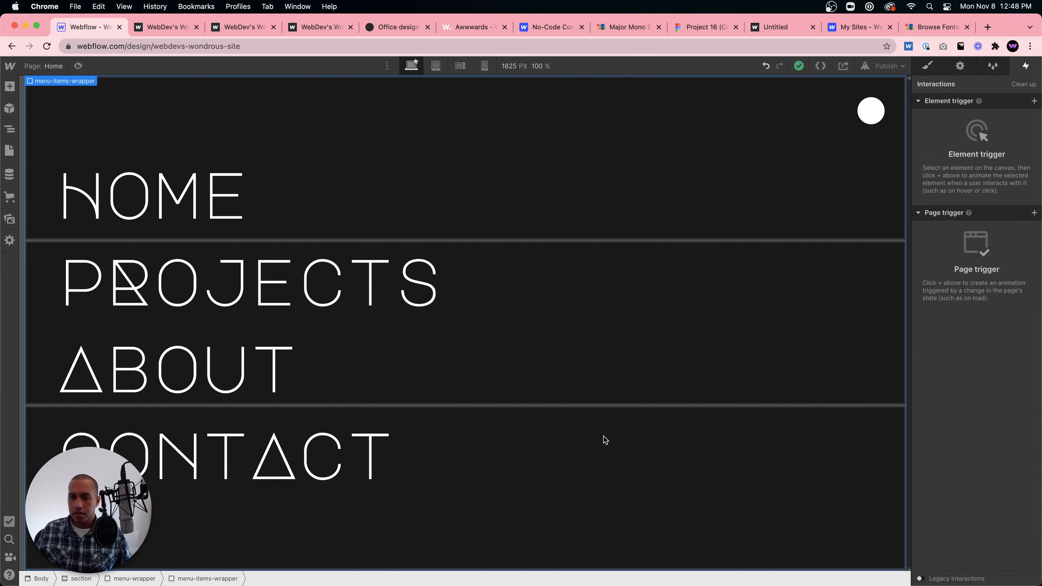
# Expand menu-bars-wrapper in the element hierarchy and set the menu-bar class width to 100%.
pyautogui.click(927, 65)
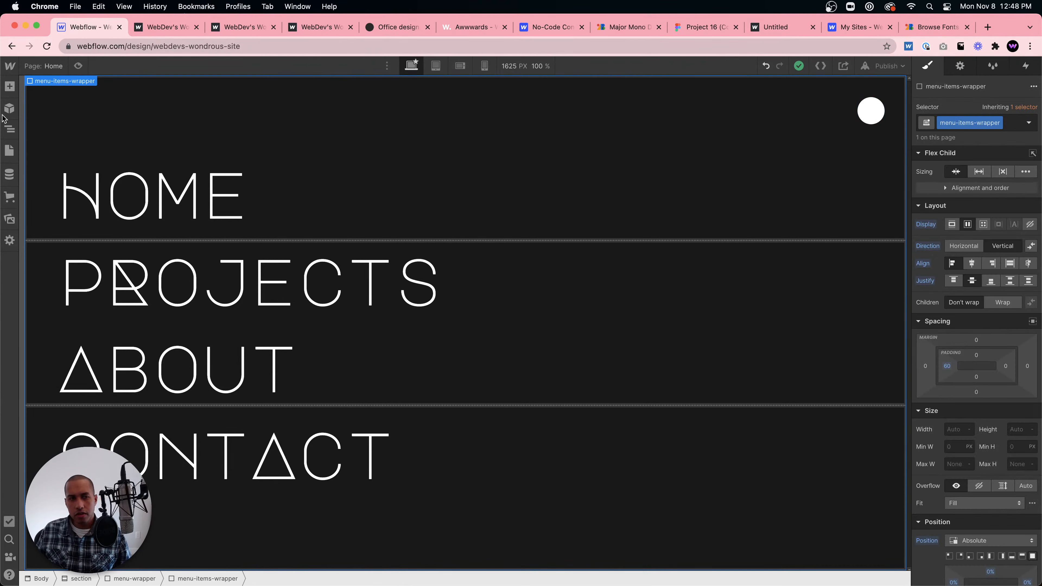
pyautogui.click(9, 130)
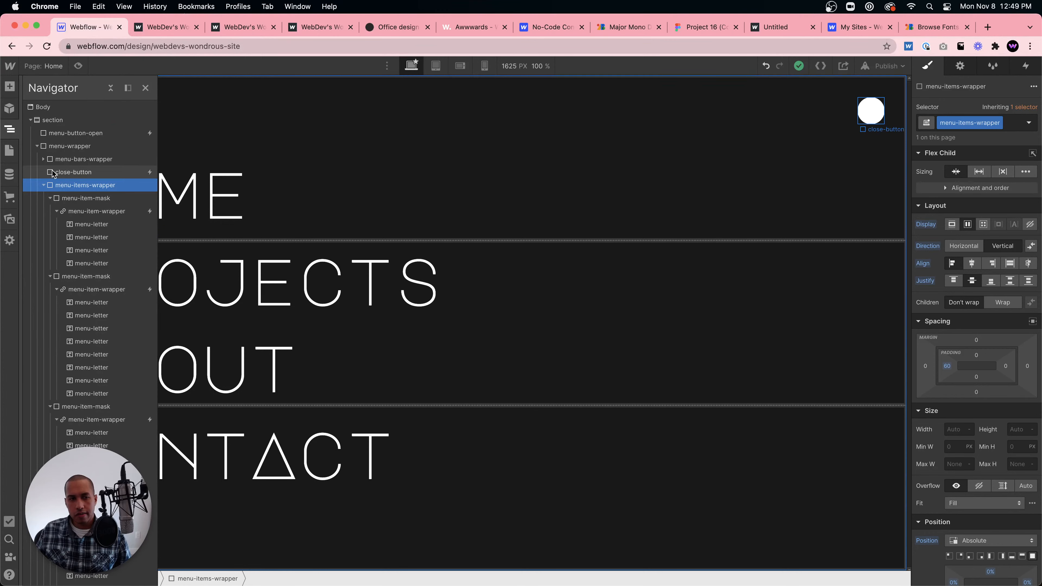
pyautogui.click(43, 158)
pyautogui.click(76, 172)
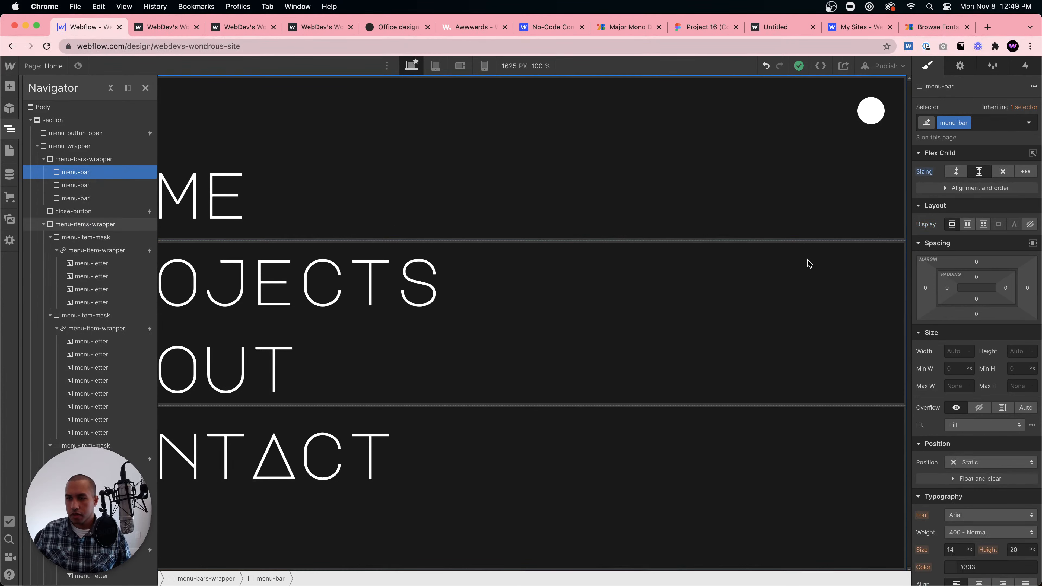
pyautogui.click(957, 350)
pyautogui.write('1')
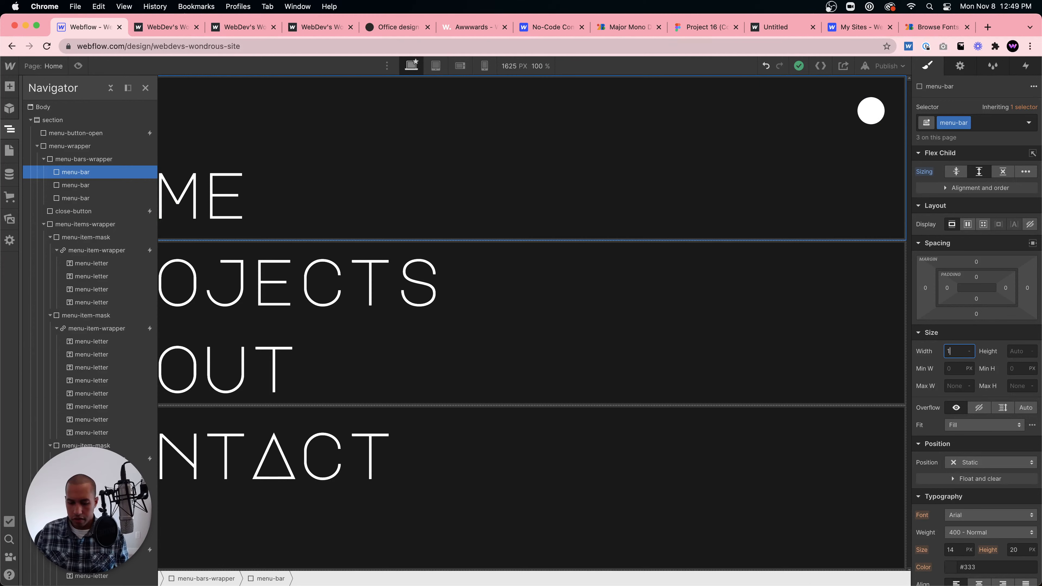
pyautogui.write('00%')
pyautogui.press('Return')
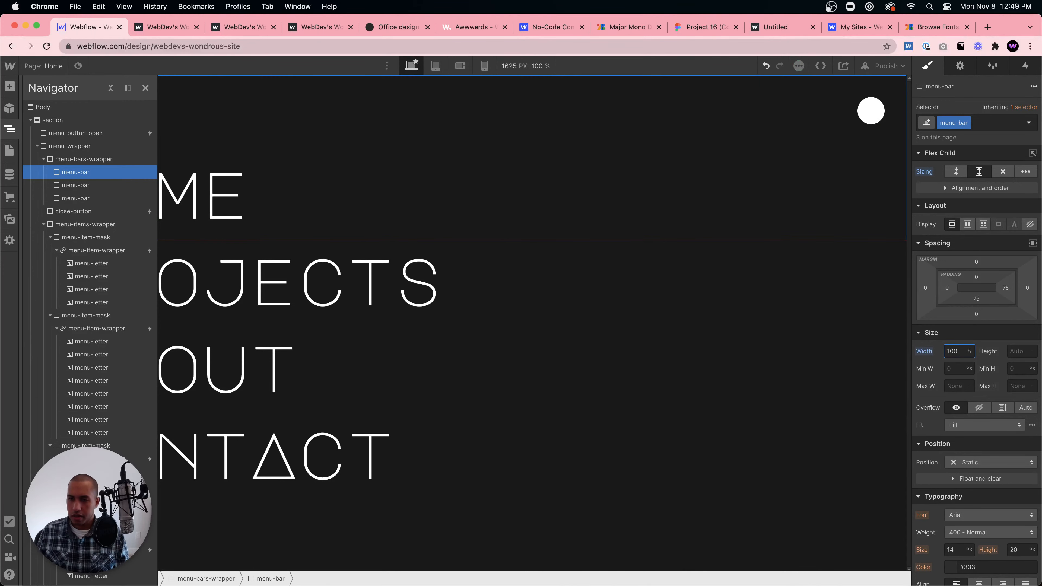
pyautogui.click(724, 307)
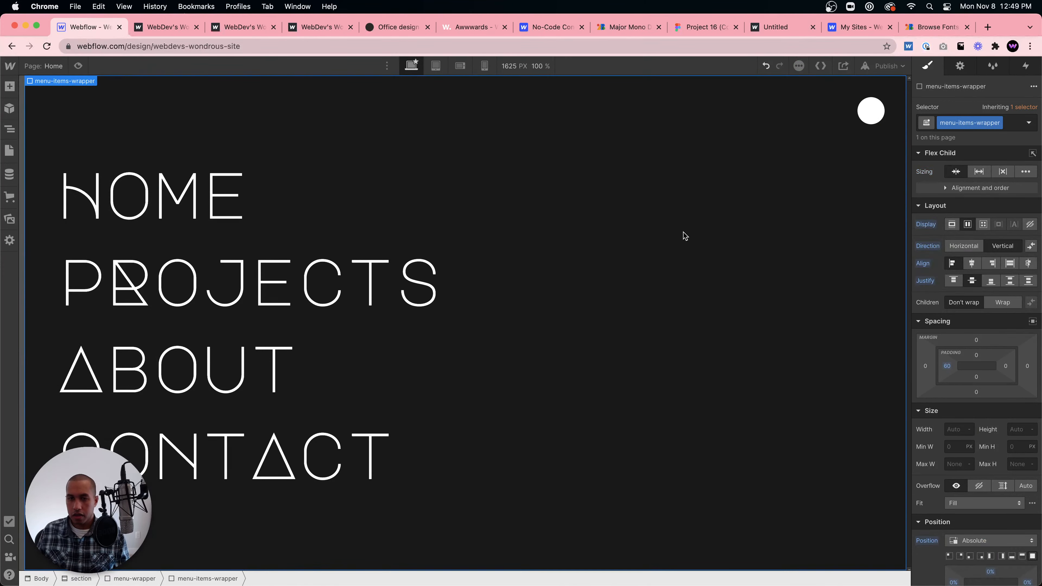
# Check the style settings and canvas extents of the menu-bar elements and their parent menu-bars-wrapper.
pyautogui.click(9, 129)
pyautogui.click(84, 180)
pyautogui.click(82, 172)
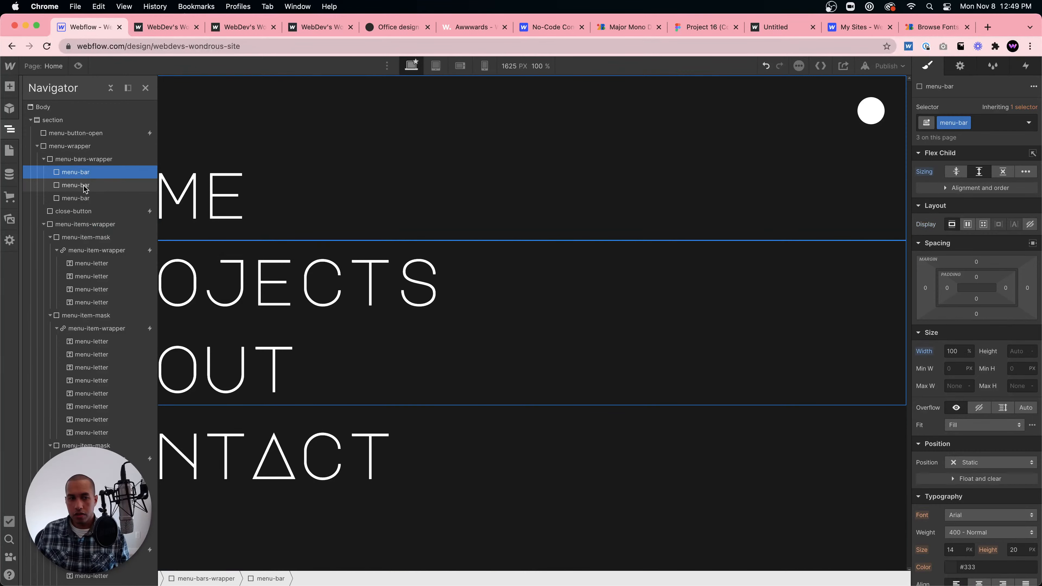
pyautogui.click(81, 198)
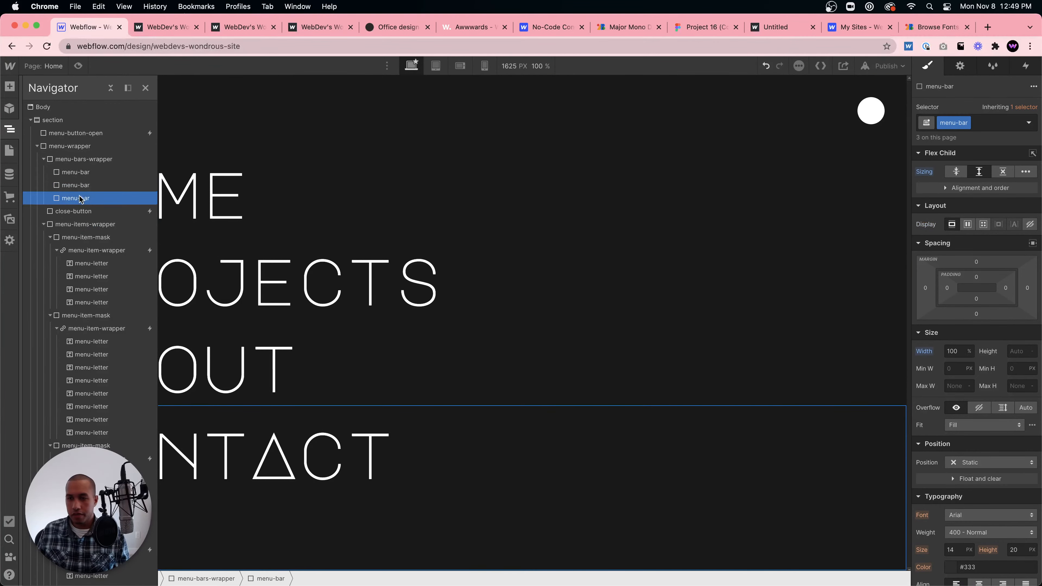
pyautogui.click(90, 160)
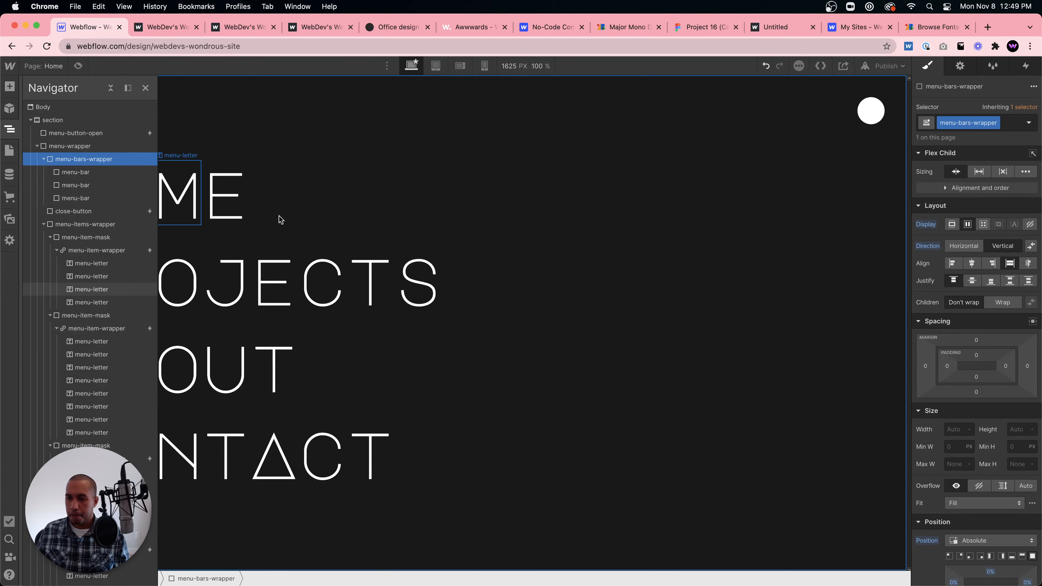
# Republish the site to its webflow.io domain and inspect the opened menu on the live page with the browser developer tools.
pyautogui.click(889, 66)
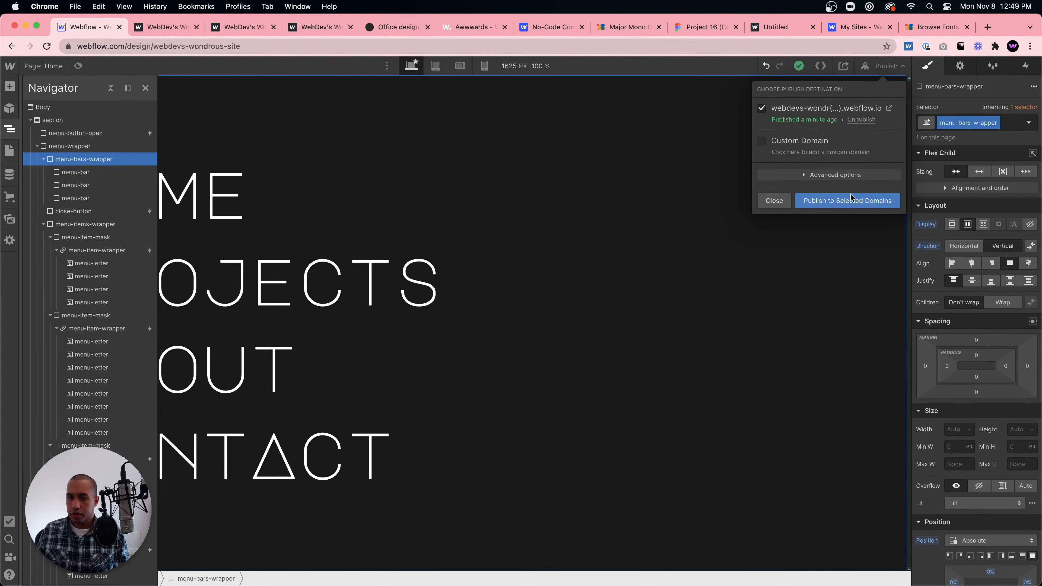
pyautogui.click(849, 200)
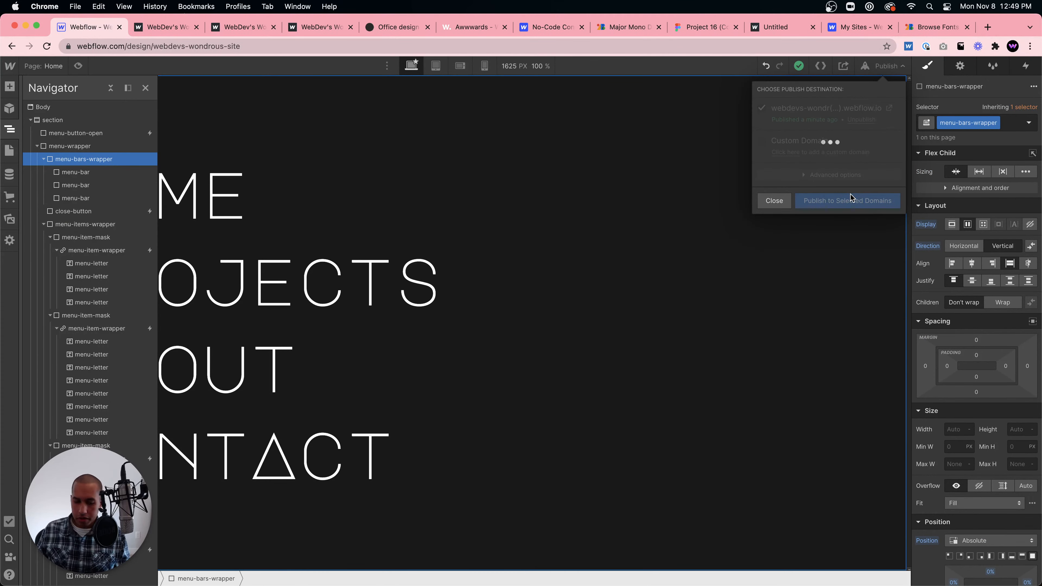
pyautogui.click(889, 108)
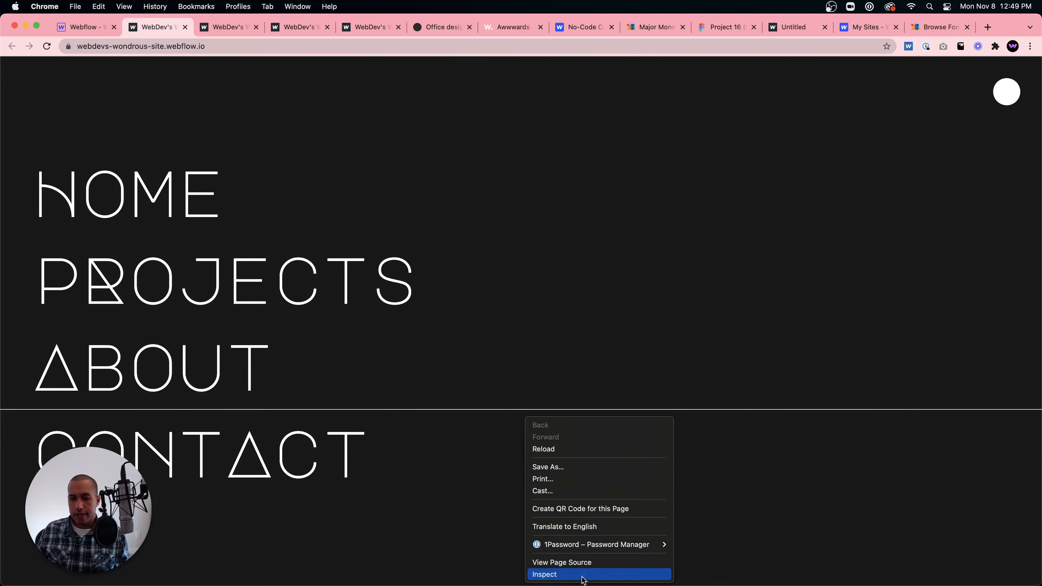
pyautogui.click(580, 576)
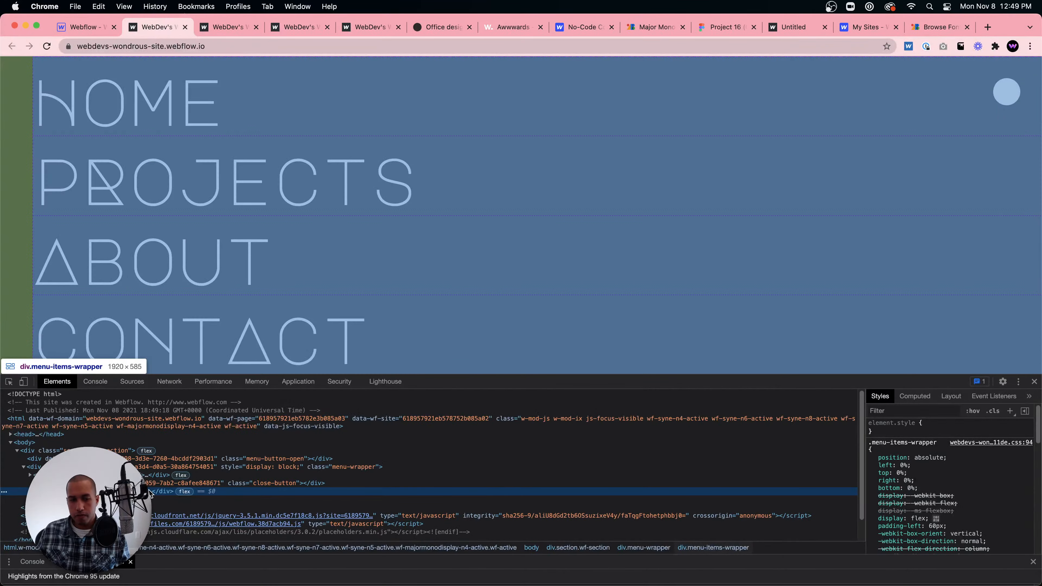
# Expand menu-items-wrapper in the developer tools, close the tools, and test closing and reopening the menu on the live page.
pyautogui.click(30, 492)
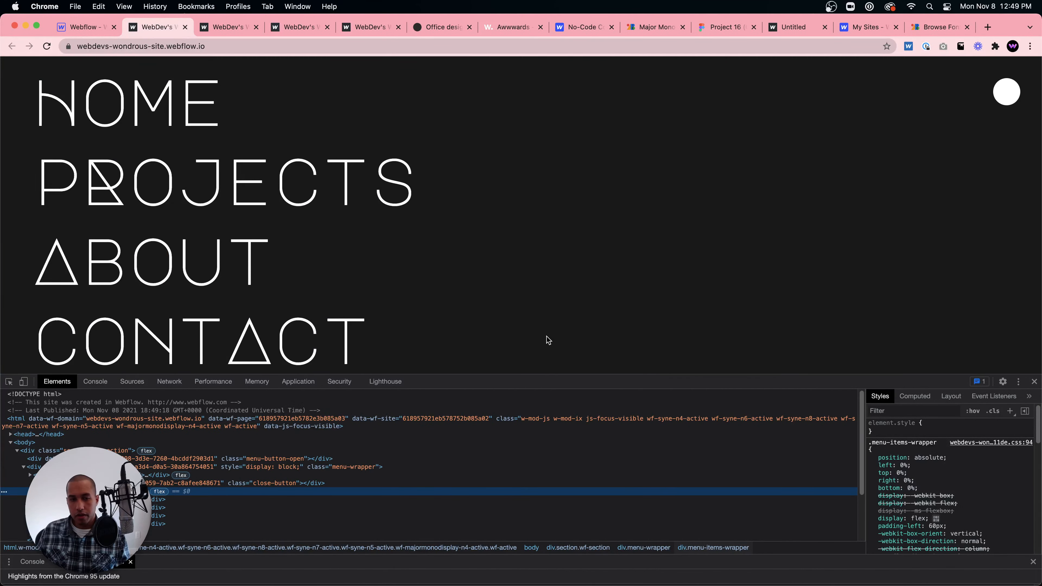
pyautogui.moveTo(504, 377); pyautogui.dragTo(505, 452)
pyautogui.moveTo(505, 395); pyautogui.dragTo(508, 379)
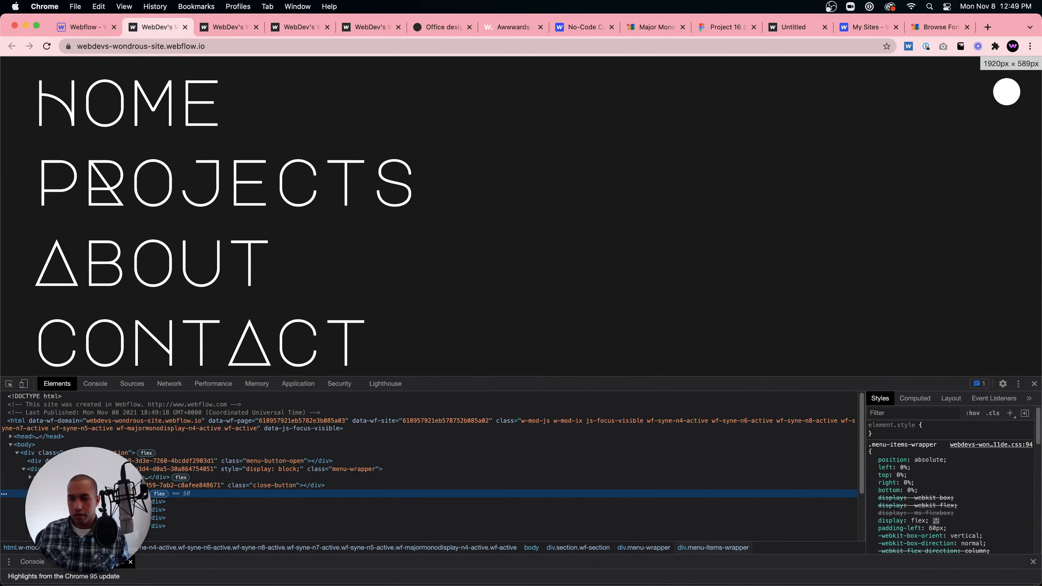
pyautogui.click(1034, 384)
pyautogui.moveTo(1034, 582)
pyautogui.mouseDown()
pyautogui.moveTo(930, 510)
pyautogui.moveTo(775, 351)
pyautogui.moveTo(1040, 584)
pyautogui.mouseUp()
pyautogui.moveTo(357, 295); pyautogui.dragTo(999, 93)
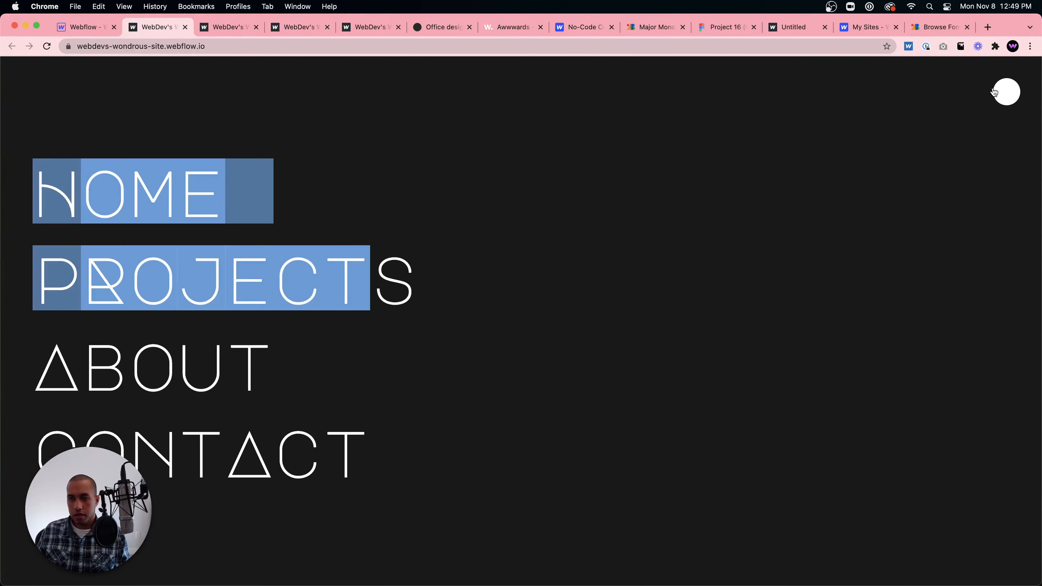
pyautogui.click(997, 92)
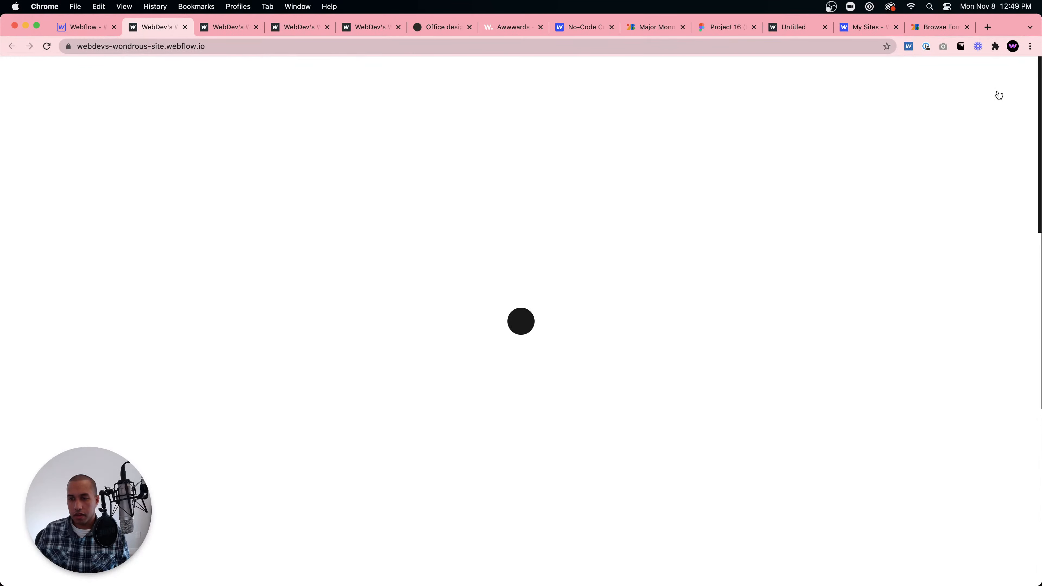
pyautogui.click(519, 325)
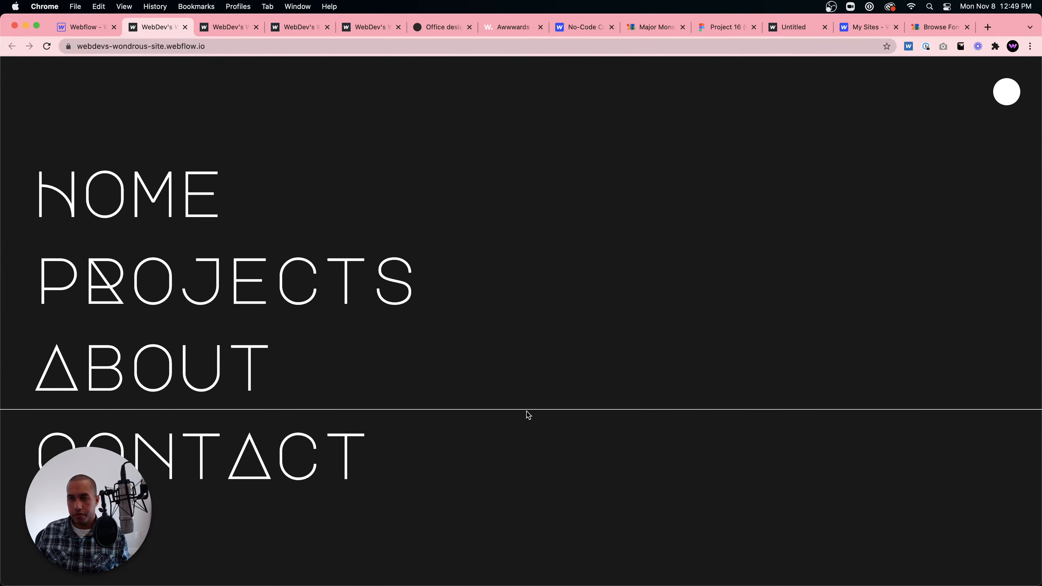
# Return to the Webflow Designer and set the height of menu-bars-wrapper to 100%.
pyautogui.click(81, 28)
pyautogui.click(773, 201)
pyautogui.click(606, 501)
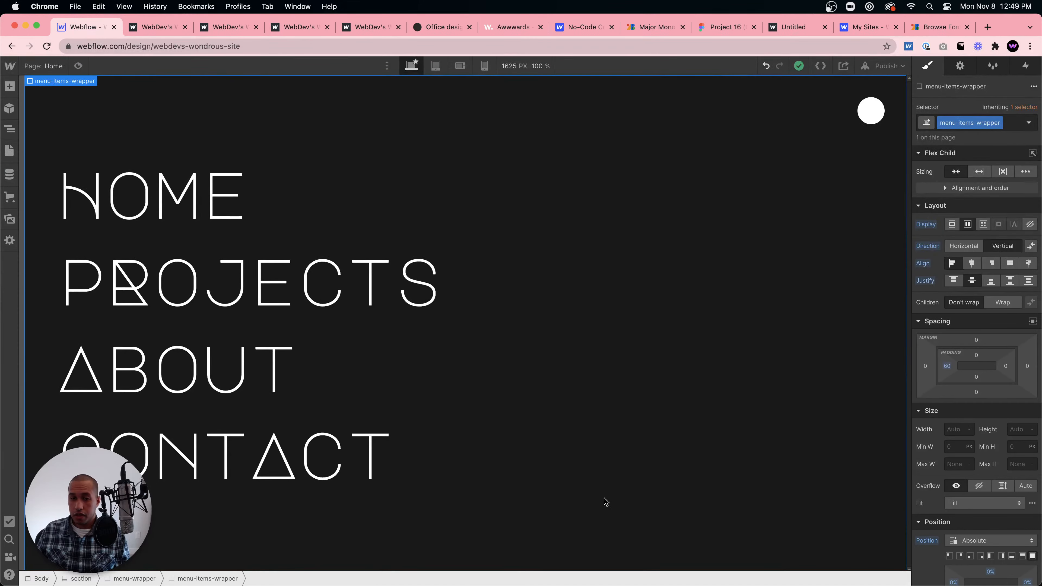
pyautogui.click(10, 128)
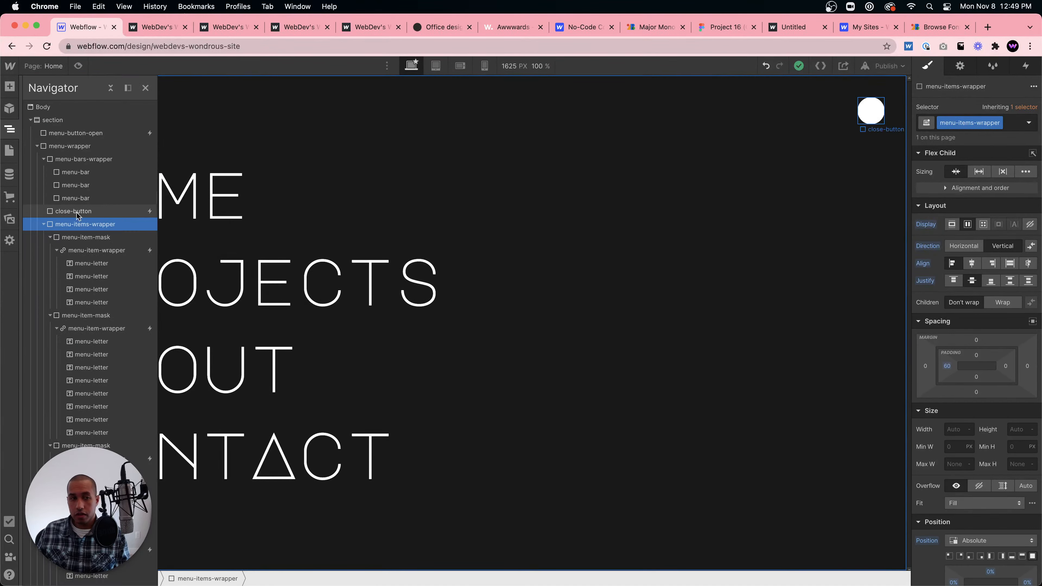
pyautogui.click(79, 162)
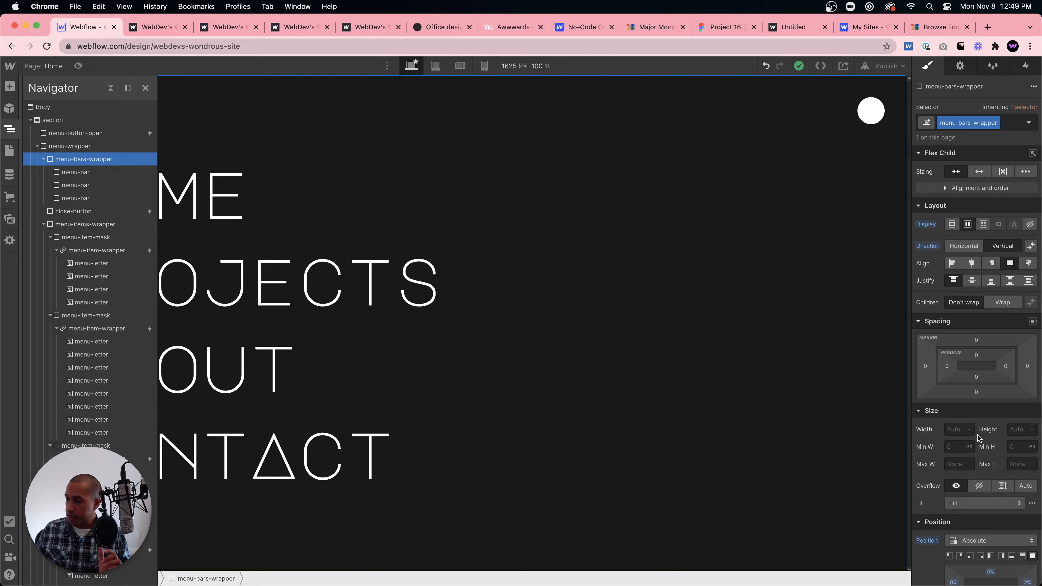
pyautogui.click(955, 424)
pyautogui.scroll(-3, 968, 444)
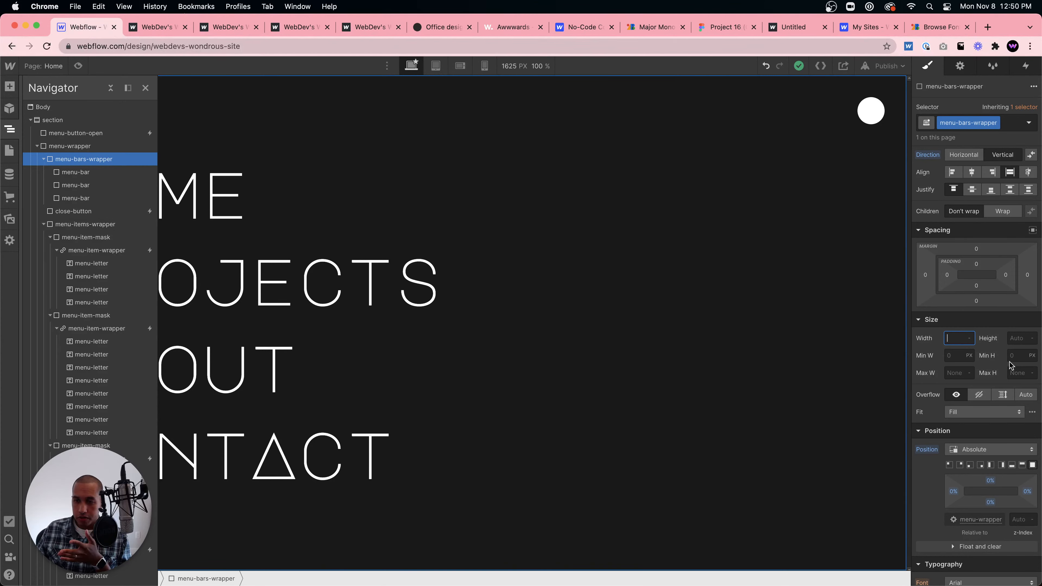
pyautogui.click(1015, 338)
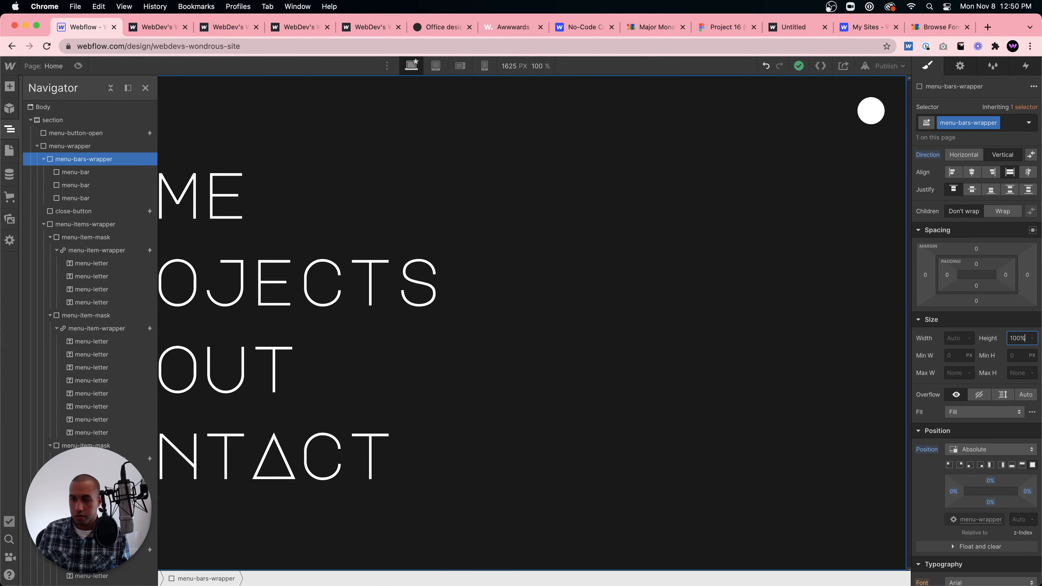
pyautogui.write('100%')
pyautogui.press('Return')
# Republish the site to its webflow.io domain and check the menu animation on the live page.
pyautogui.click(884, 65)
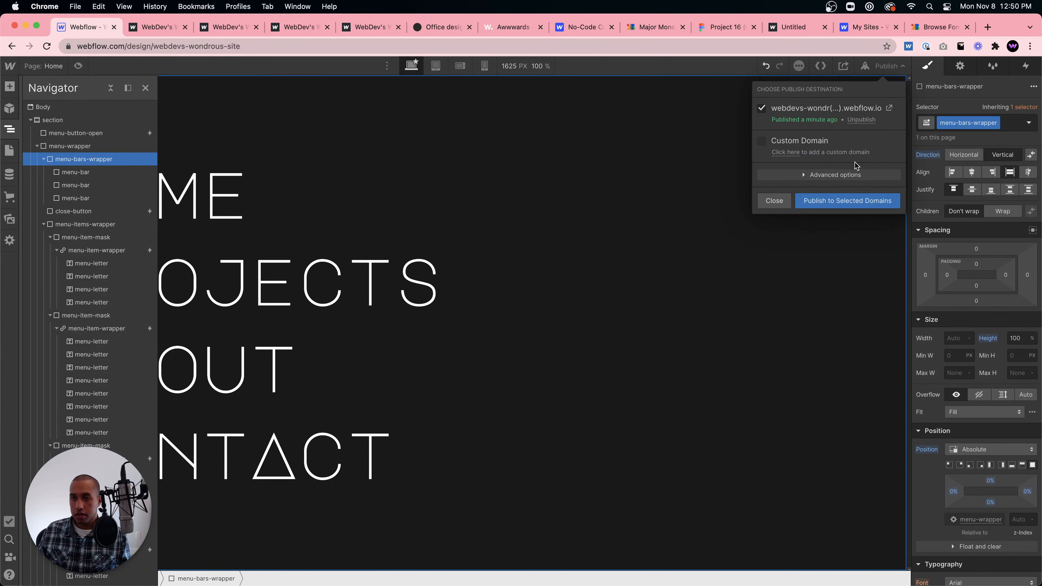
pyautogui.click(844, 200)
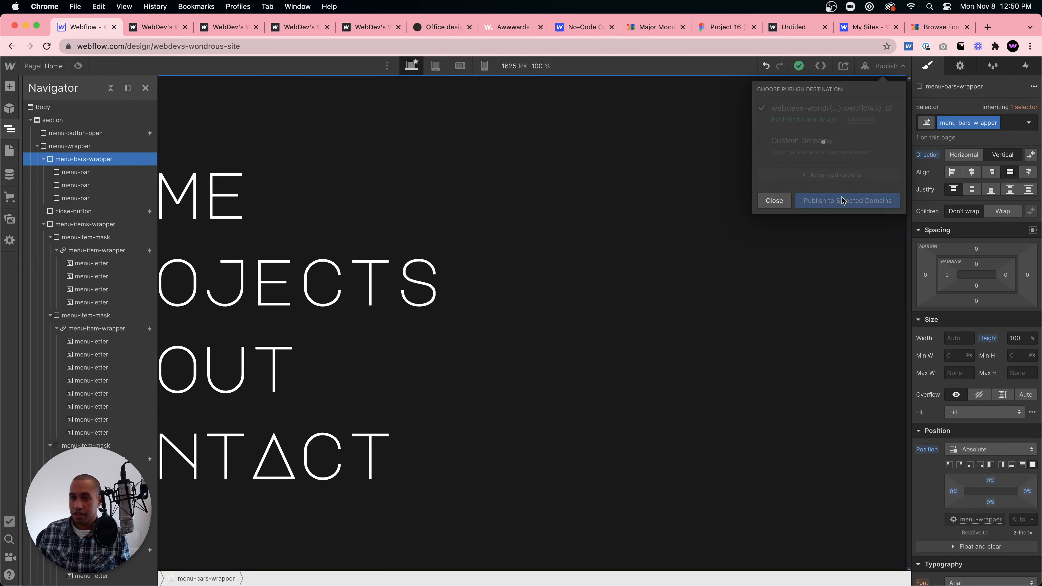
pyautogui.click(889, 111)
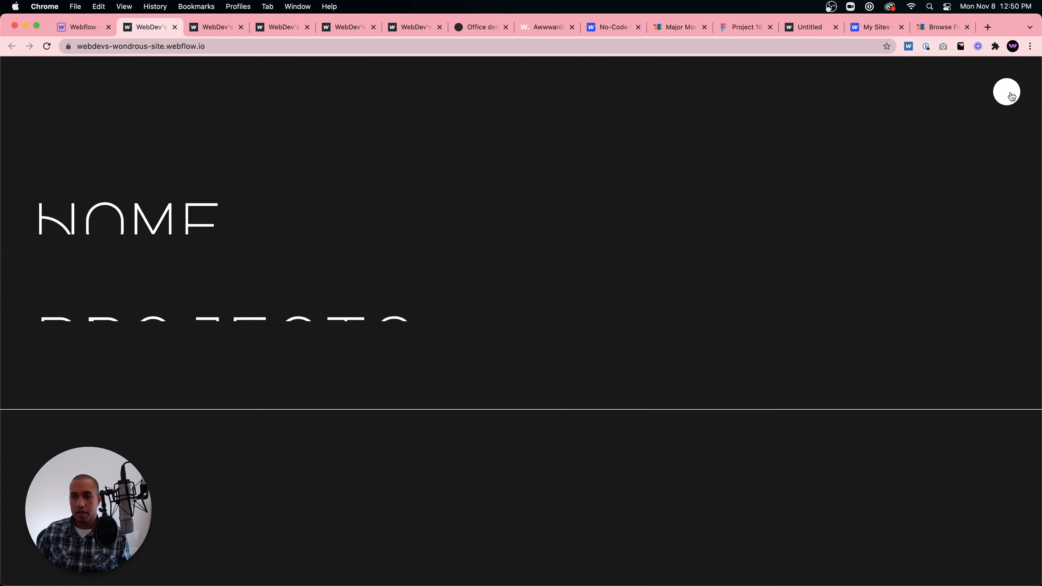
pyautogui.click(218, 28)
# Reset the custom height of menu-bars-wrapper and the custom width of the menu-bar class in the Webflow Designer.
pyautogui.click(95, 28)
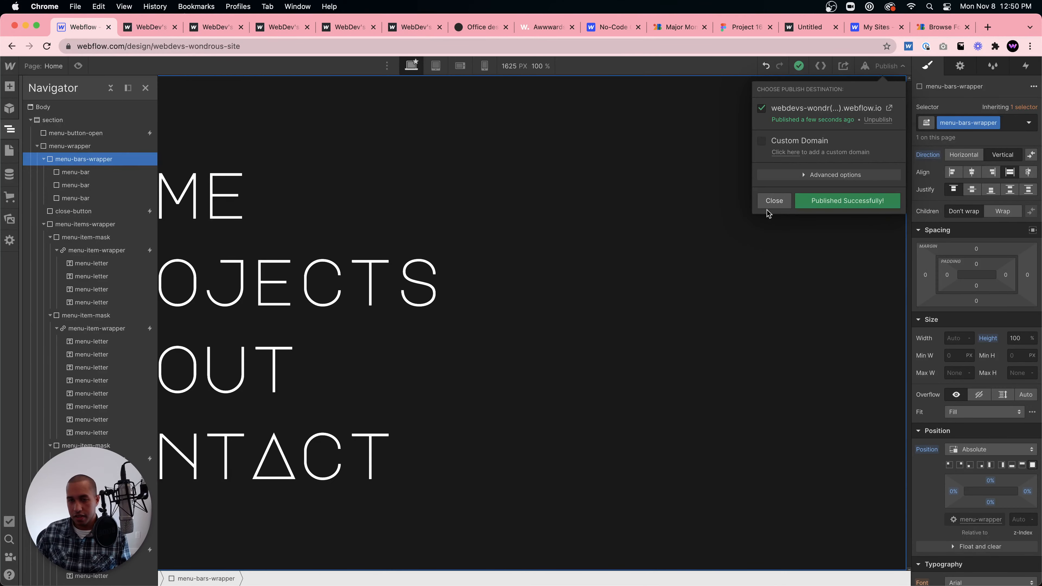
pyautogui.keyDown('alt'); pyautogui.click(990, 340); pyautogui.keyUp('alt')
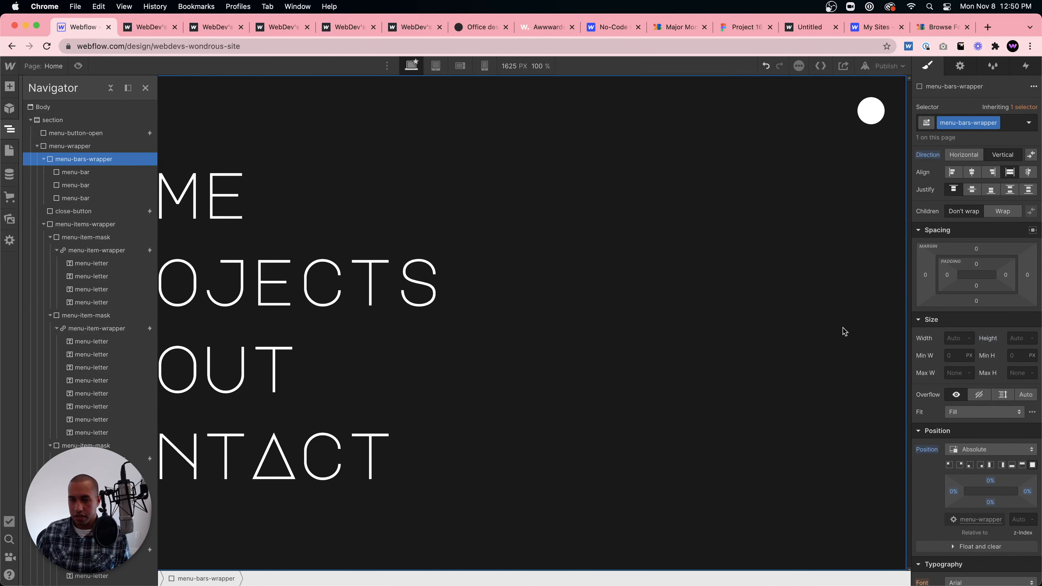
pyautogui.click(85, 174)
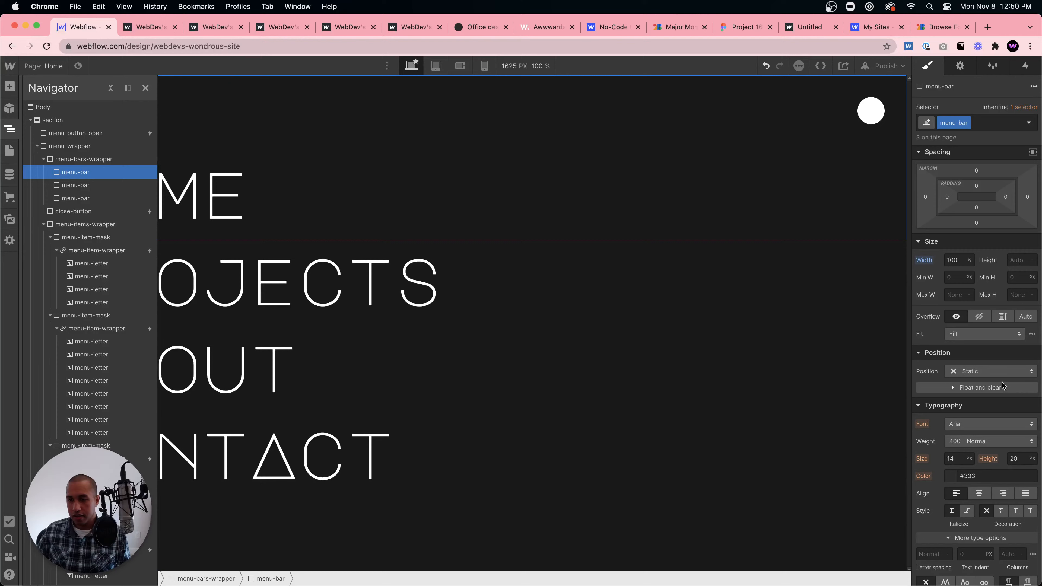
pyautogui.keyDown('alt'); pyautogui.click(924, 260); pyautogui.keyUp('alt')
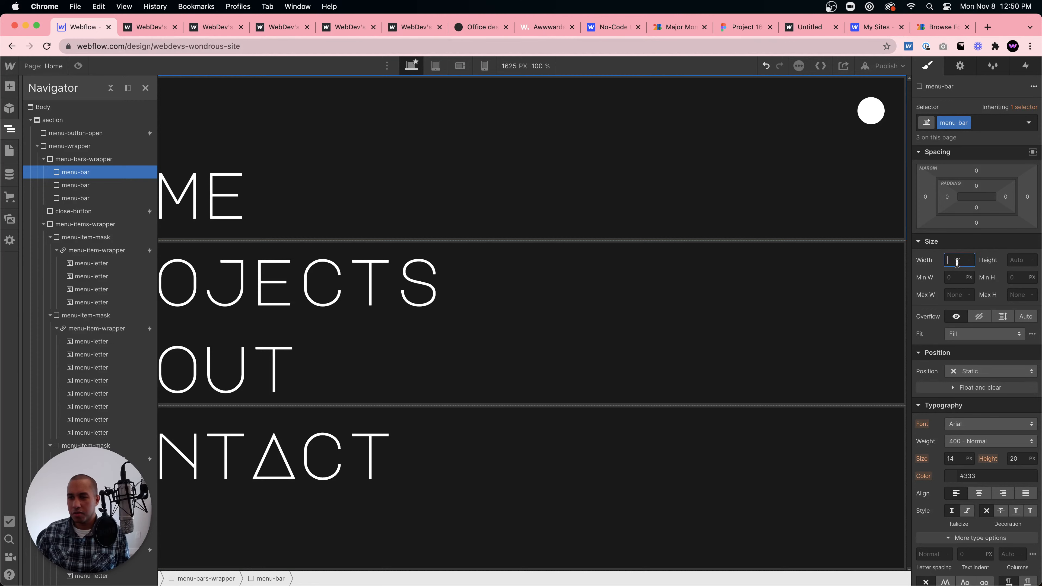
pyautogui.click(760, 332)
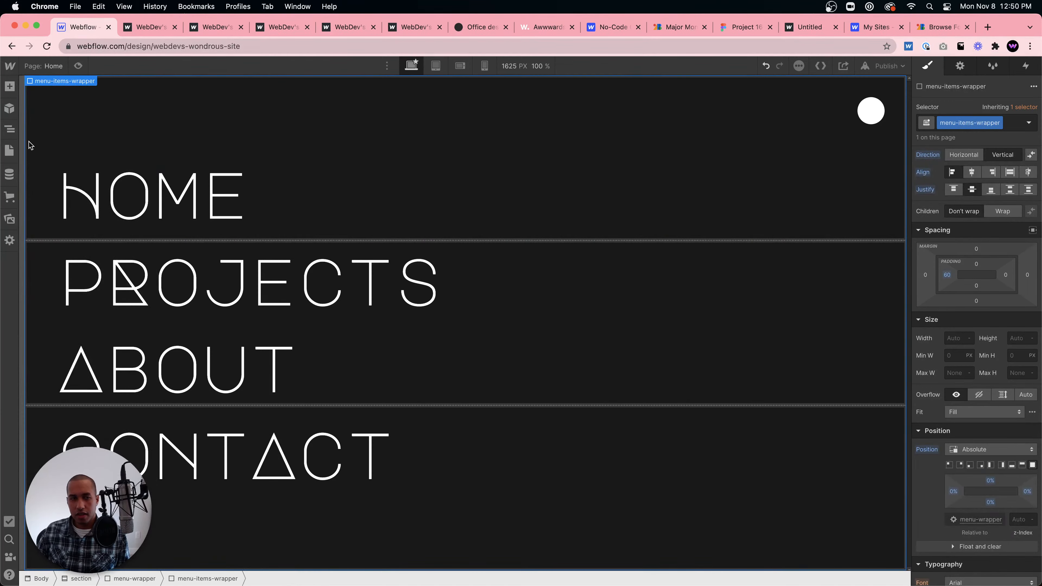
# Review the settings of menu-bar and its parent wrappers, and set the background color of menu-bars-wrapper to #181818.
pyautogui.click(9, 128)
pyautogui.click(86, 173)
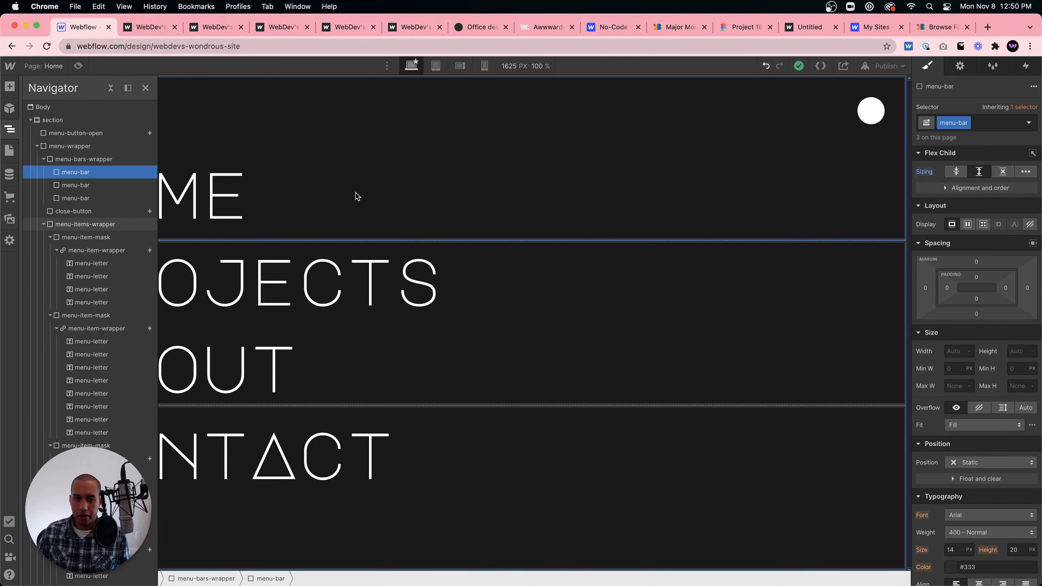
pyautogui.click(77, 162)
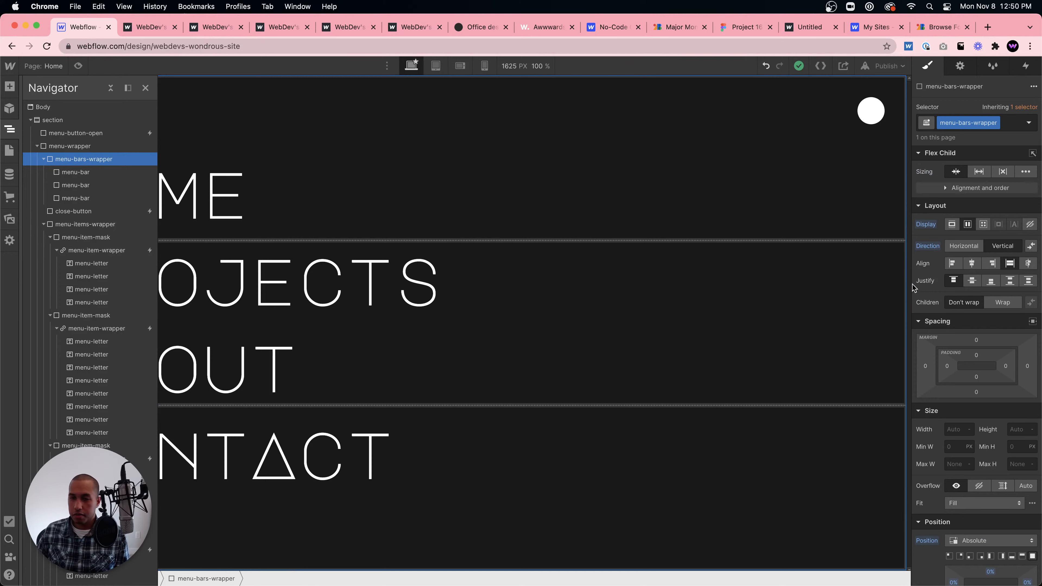
pyautogui.click(52, 147)
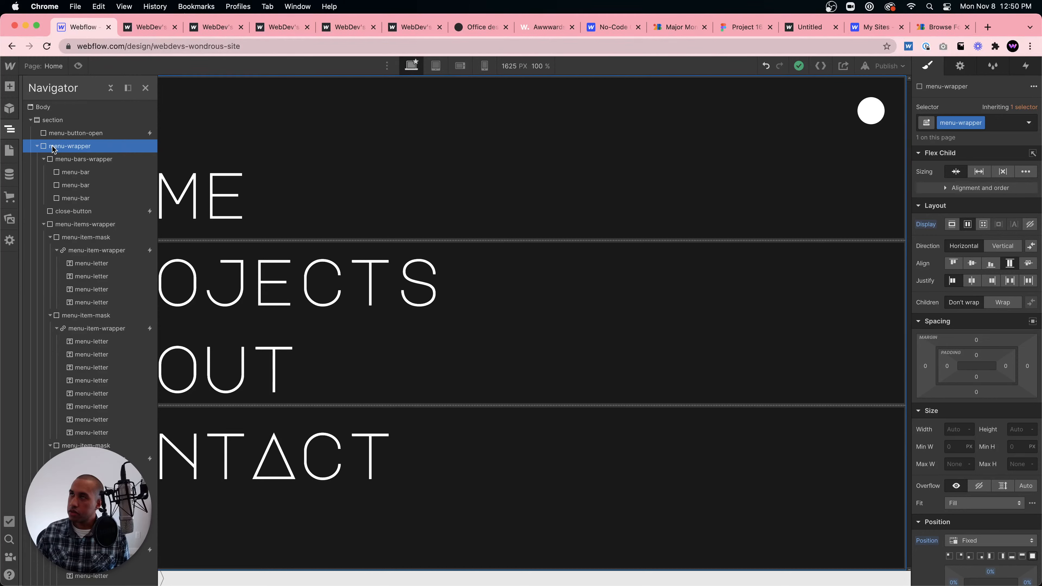
pyautogui.click(60, 161)
pyautogui.scroll(-10, 952, 455)
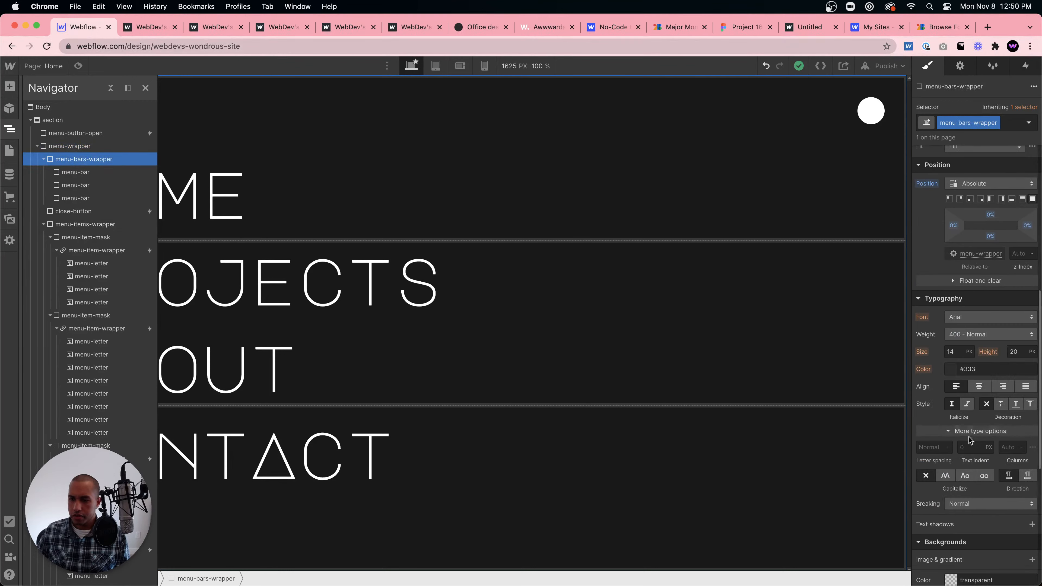
pyautogui.scroll(-2, 952, 456)
pyautogui.click(967, 501)
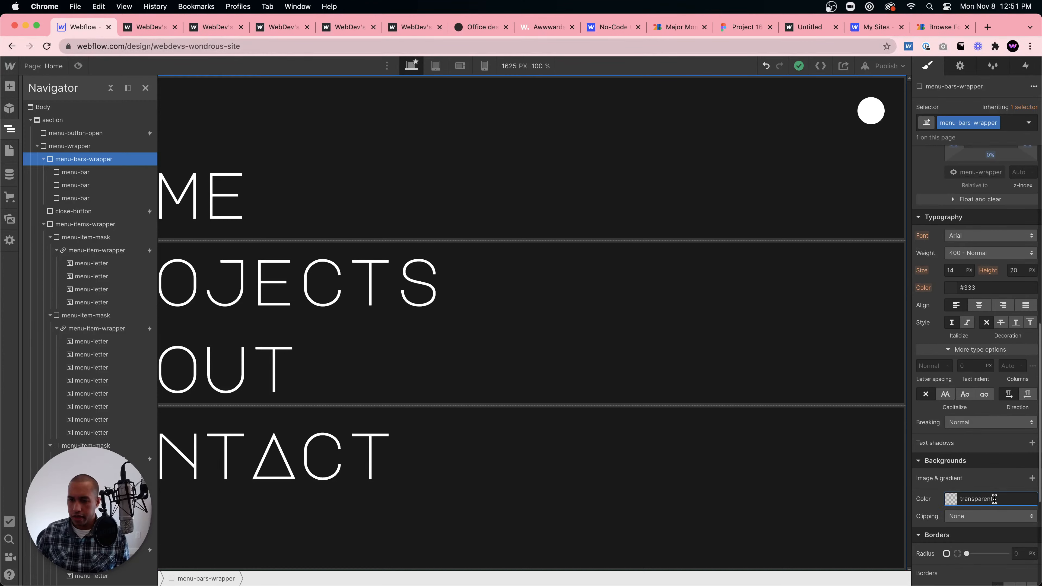
pyautogui.press('super+a')
pyautogui.write('181818')
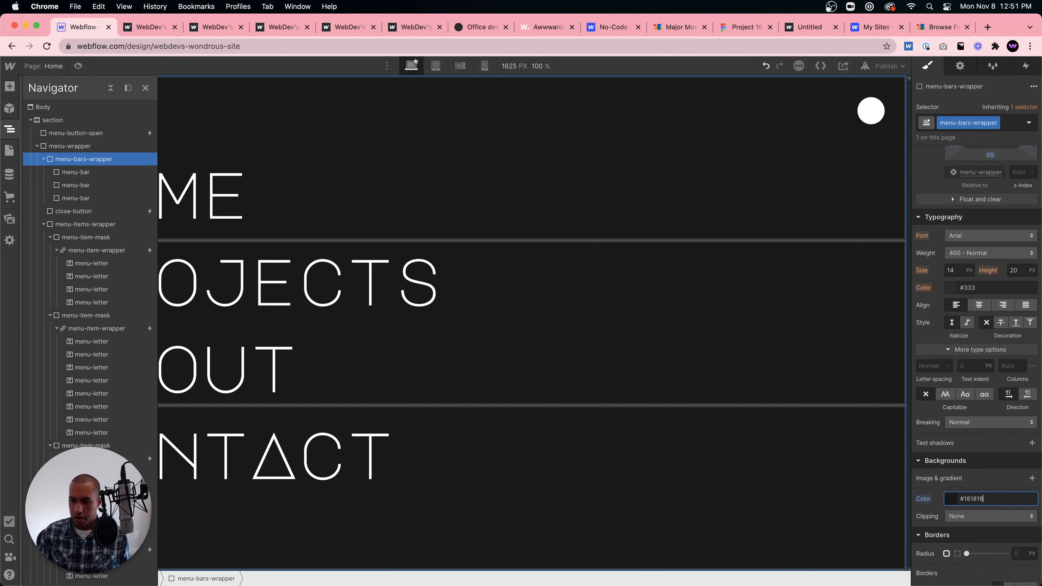
# Preview the page in the Designer and test closing the opened menu.
pyautogui.click(78, 66)
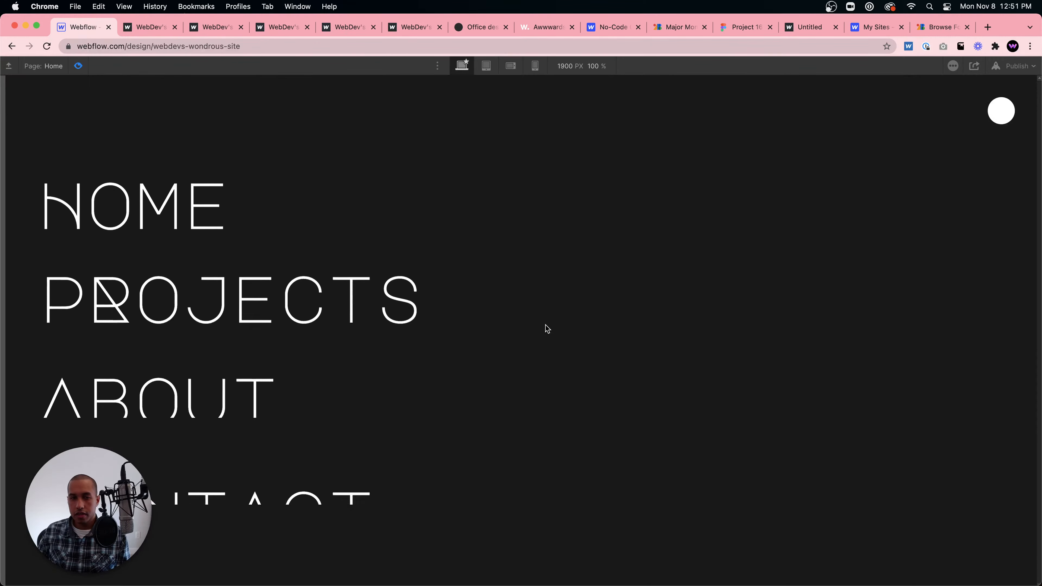
pyautogui.click(992, 114)
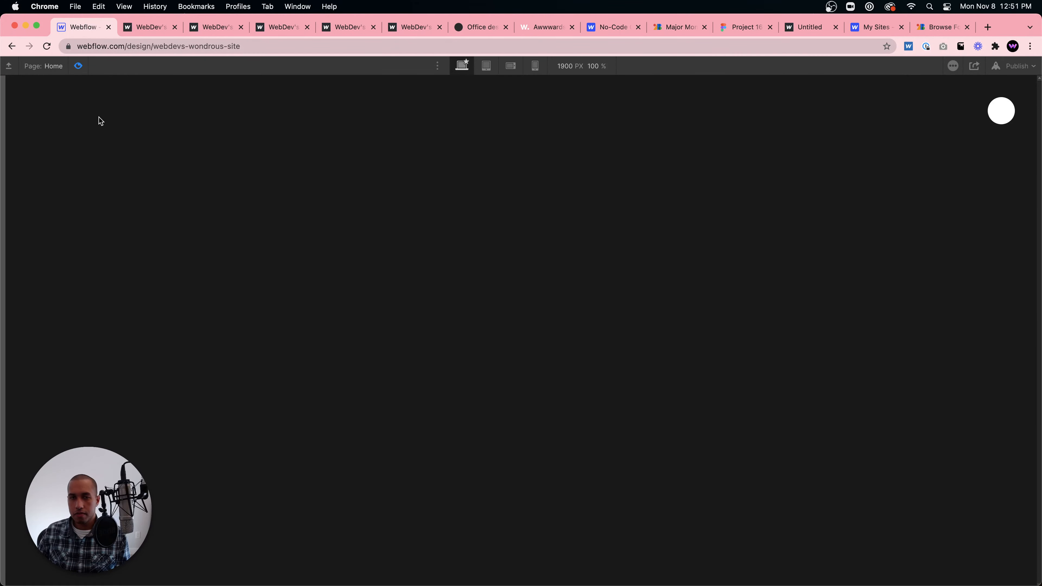
pyautogui.click(78, 65)
# Check the style settings of menu-bars-wrapper and the first menu-bar, and preview the menu opening again.
pyautogui.click(10, 128)
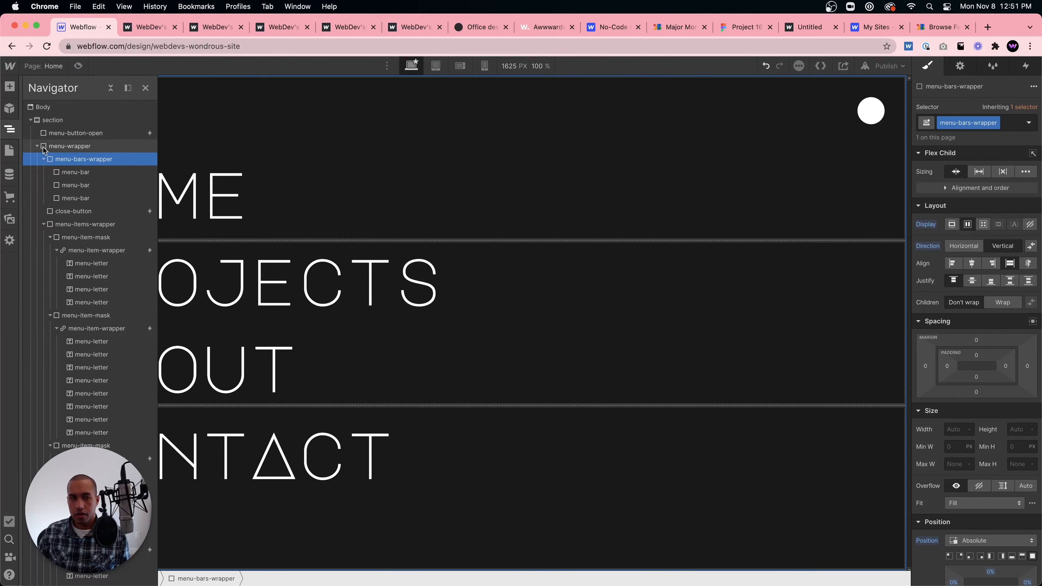
pyautogui.scroll(-6, 985, 427)
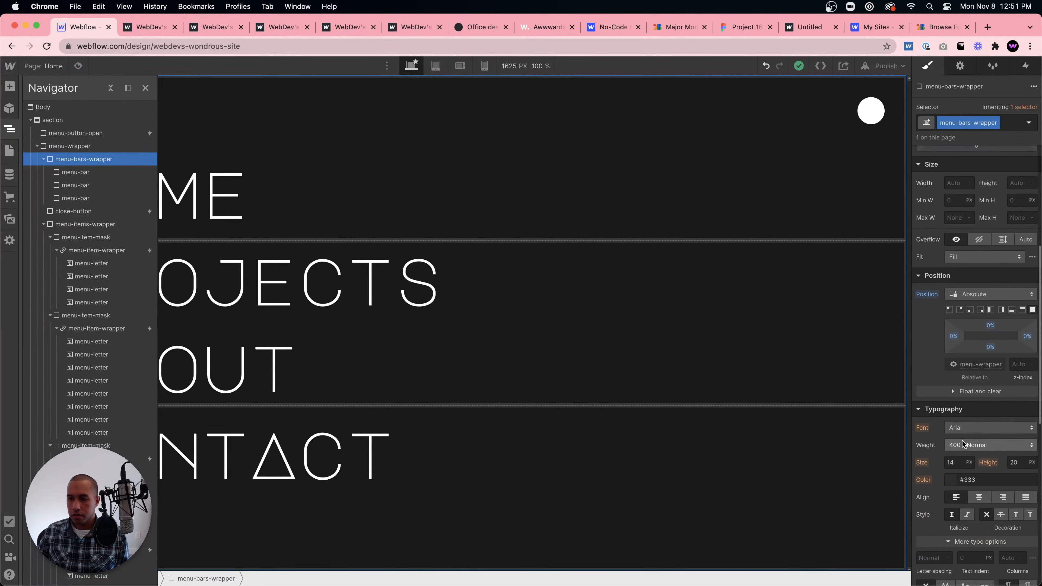
pyautogui.scroll(-4, 948, 459)
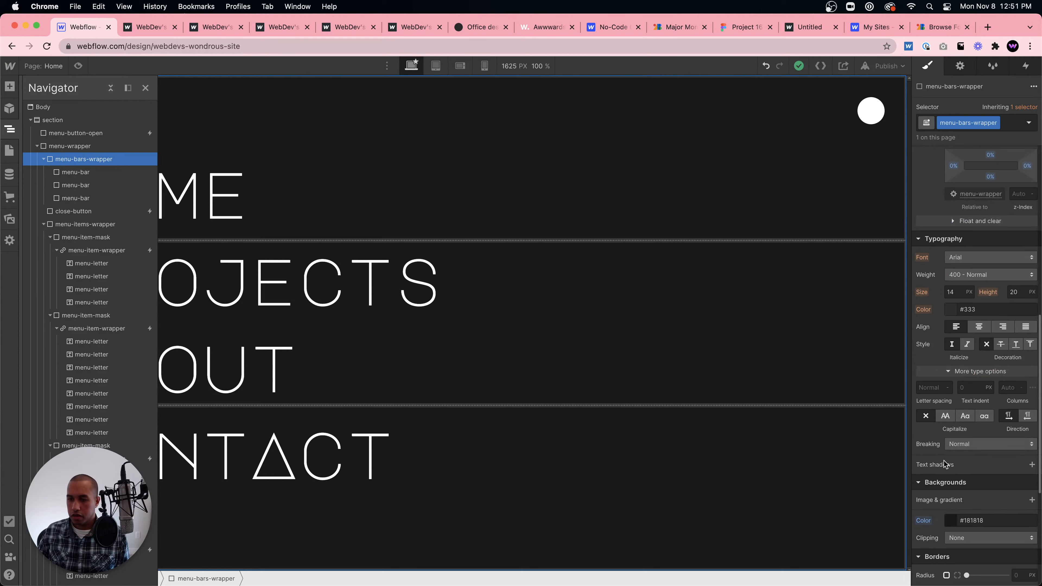
pyautogui.click(84, 175)
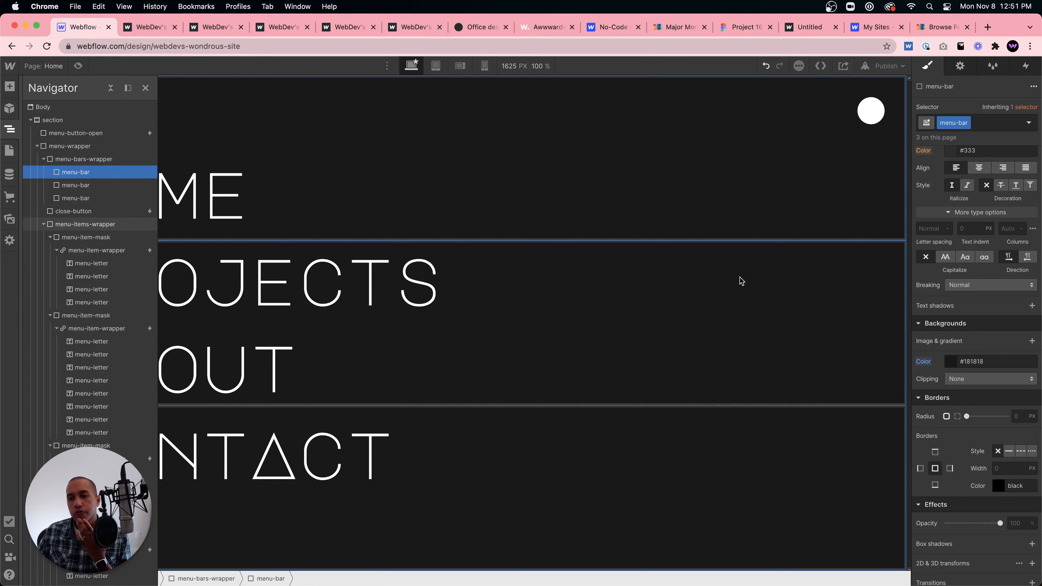
pyautogui.scroll(10, 931, 334)
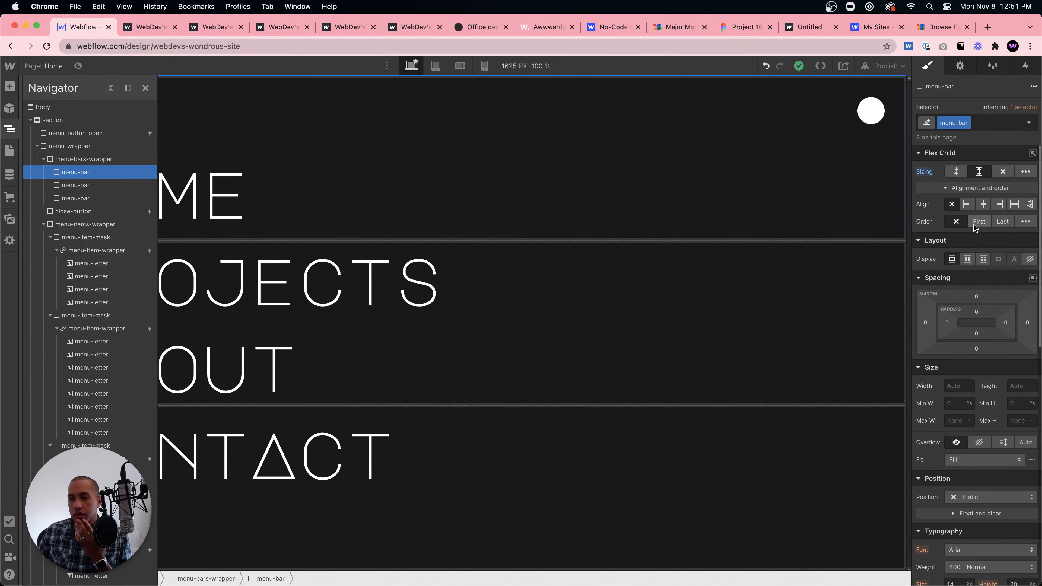
pyautogui.click(805, 191)
pyautogui.click(79, 67)
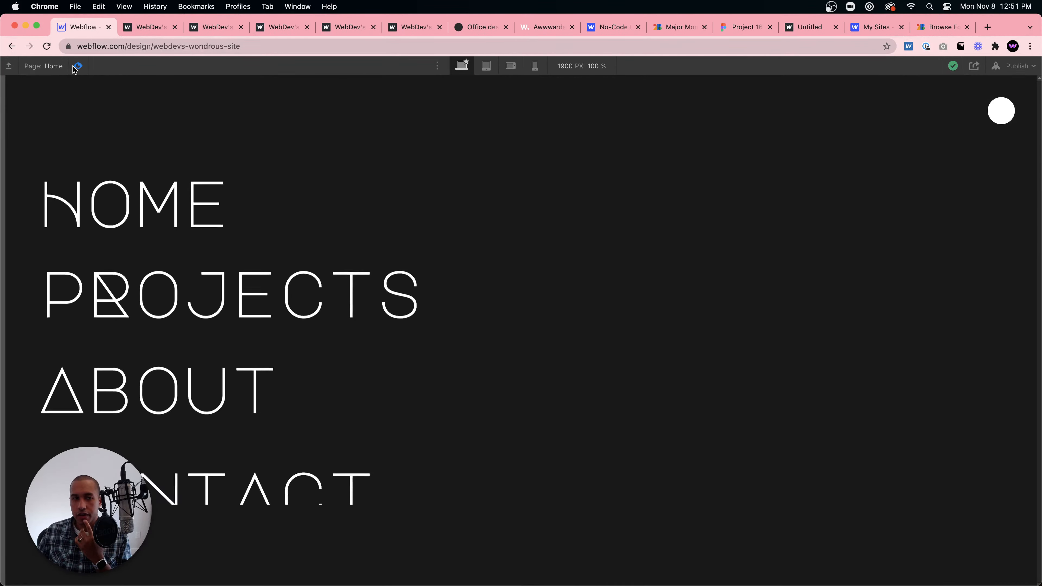
pyautogui.press('Escape')
# Open the published site from the Designer, copy its address, and load it in Safari.
pyautogui.click(886, 66)
pyautogui.click(890, 109)
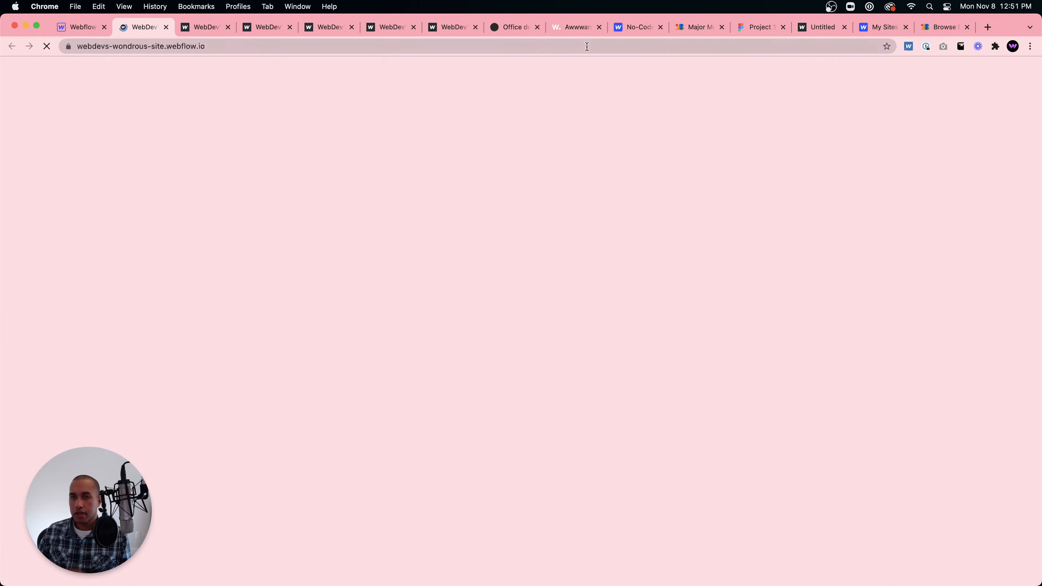
pyautogui.click(587, 47)
pyautogui.press('super+c')
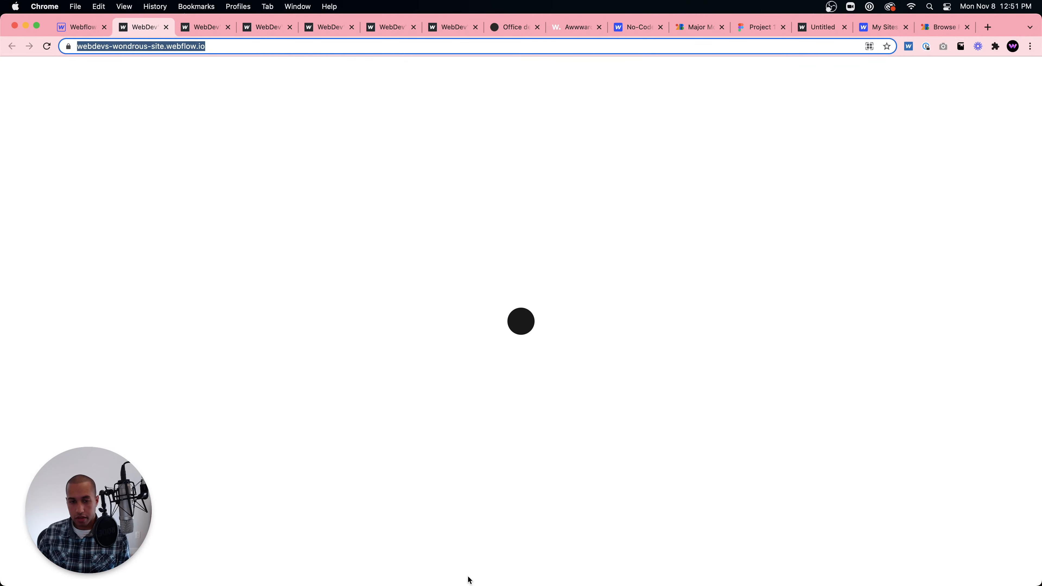
pyautogui.click(456, 543)
pyautogui.moveTo(421, 584)
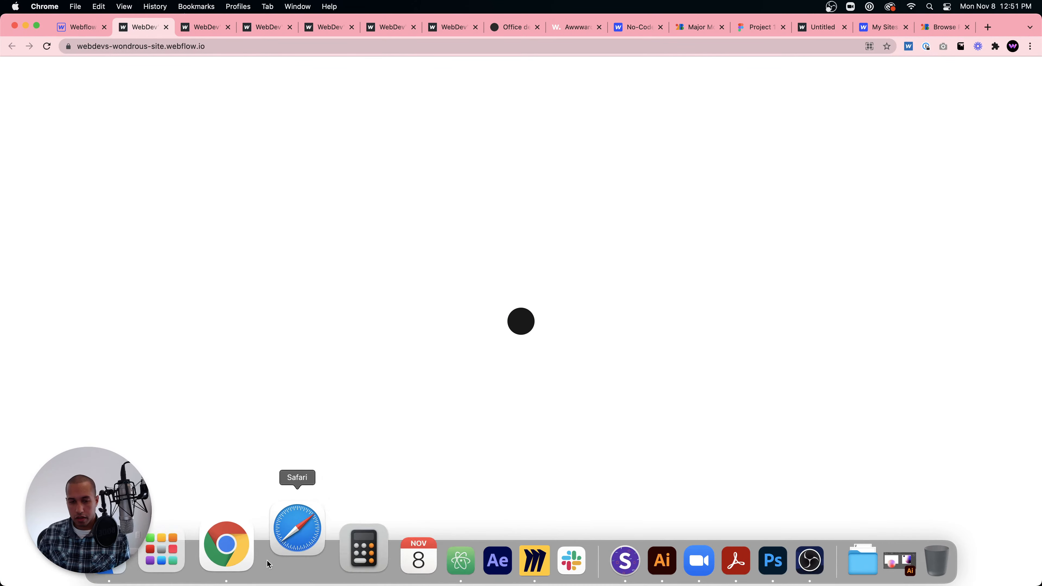
pyautogui.click(269, 565)
pyautogui.press('super+v')
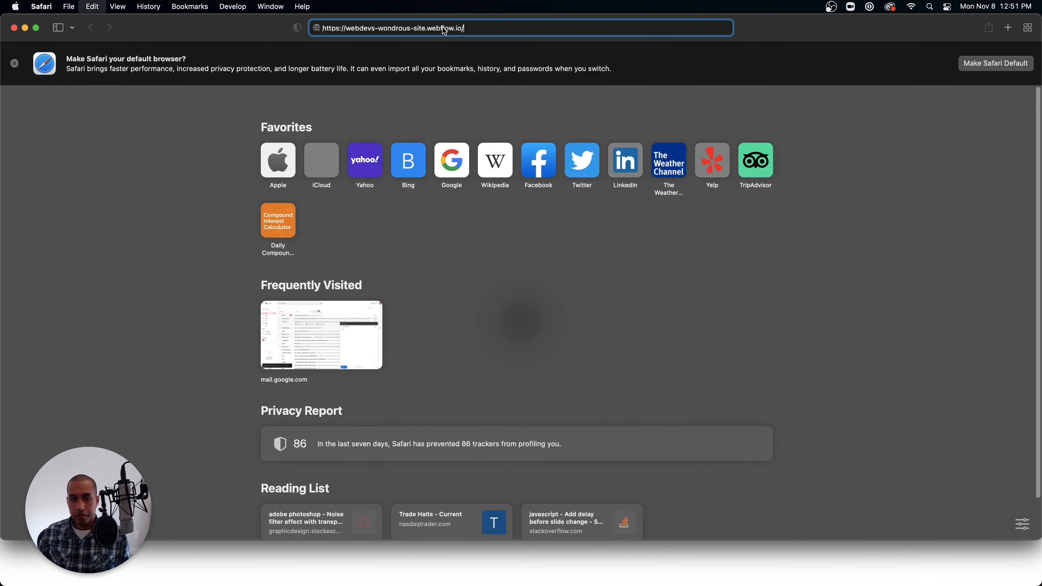
pyautogui.press('Return')
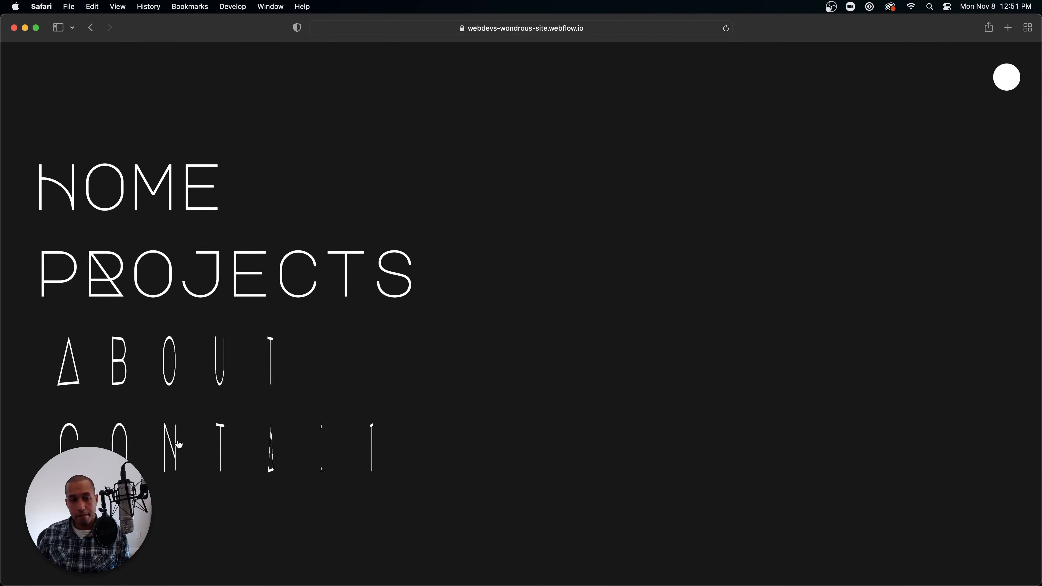
# Test closing and reopening the menu repeatedly on the live site, checking the bar animation, and close the Safari window.
pyautogui.click(998, 80)
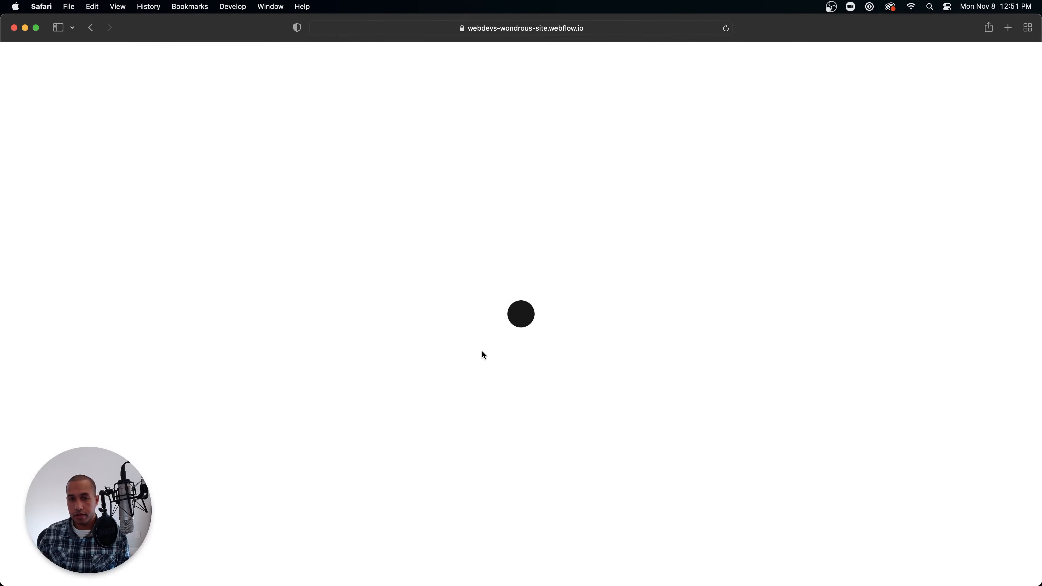
pyautogui.click(520, 314)
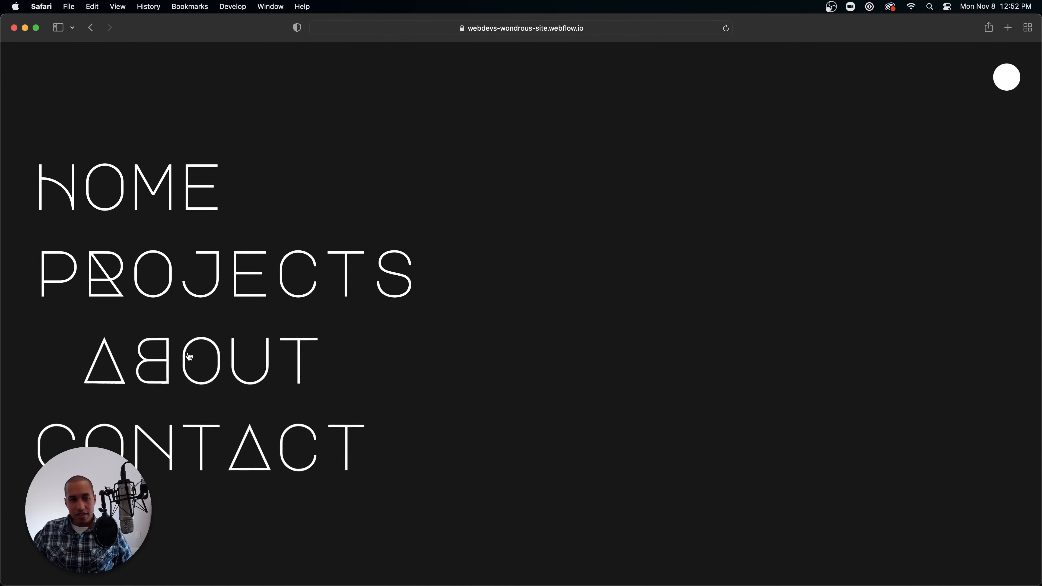
pyautogui.click(994, 76)
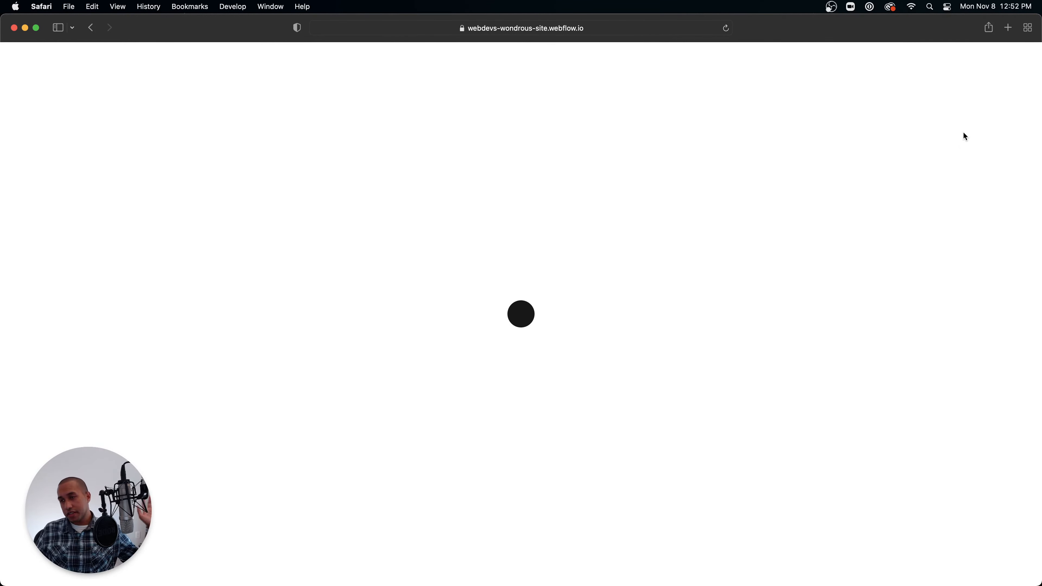
pyautogui.click(520, 315)
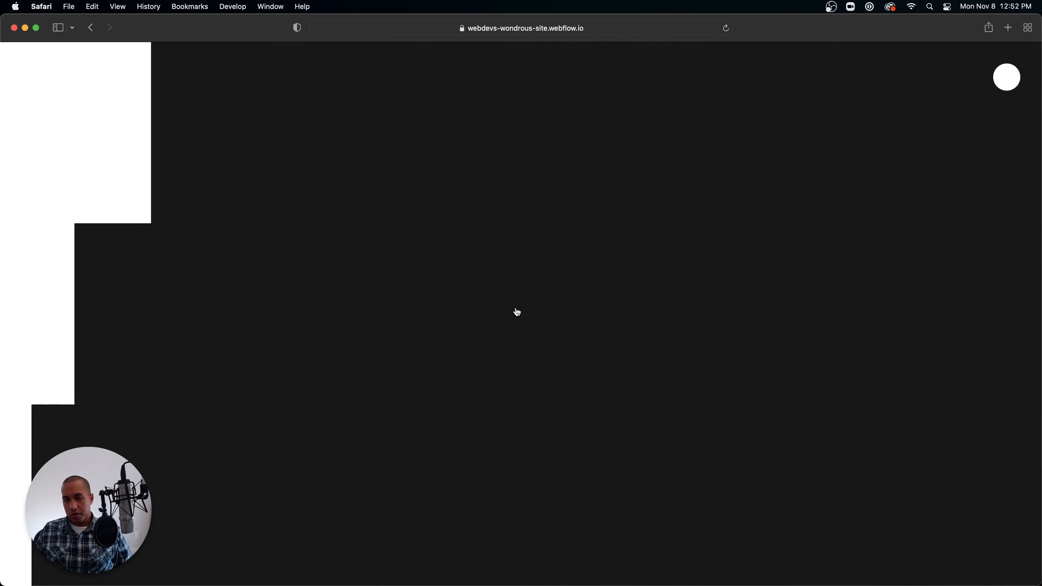
pyautogui.click(1005, 78)
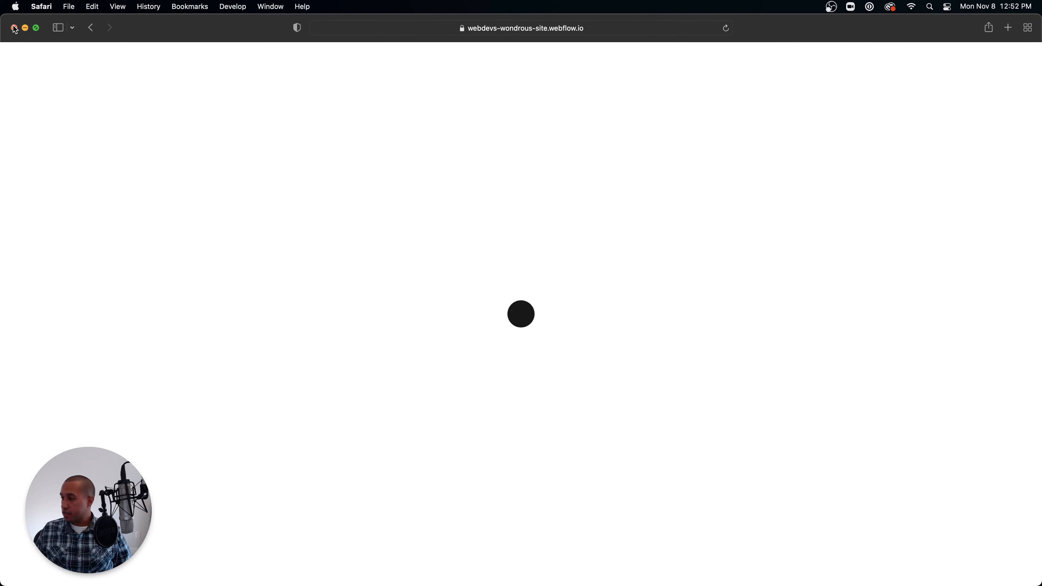
pyautogui.click(14, 28)
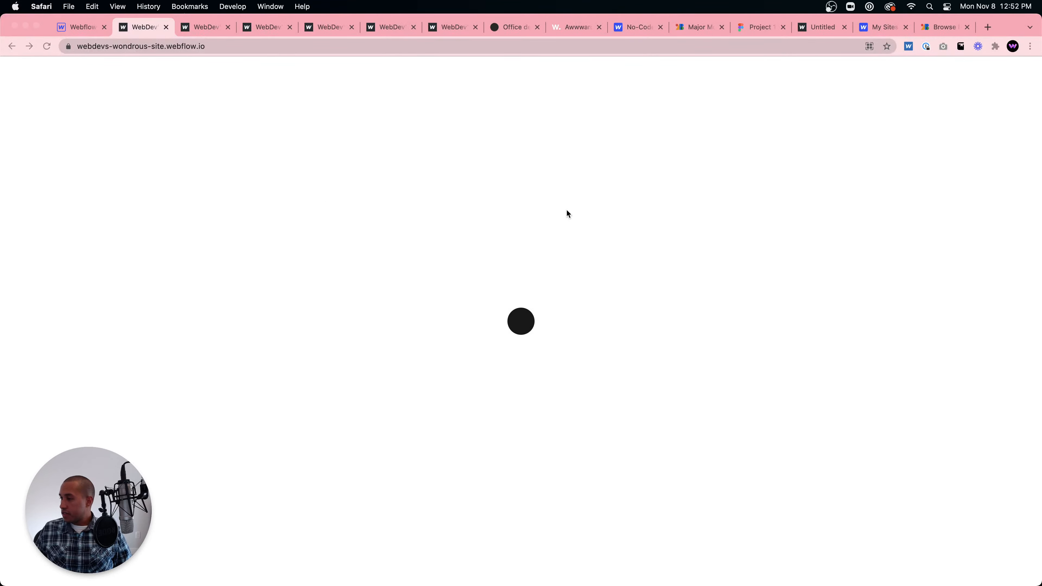
# Return to the Webflow Designer and set the height of menu-bars-wrapper to 100vh.
pyautogui.click(82, 28)
pyautogui.click(536, 189)
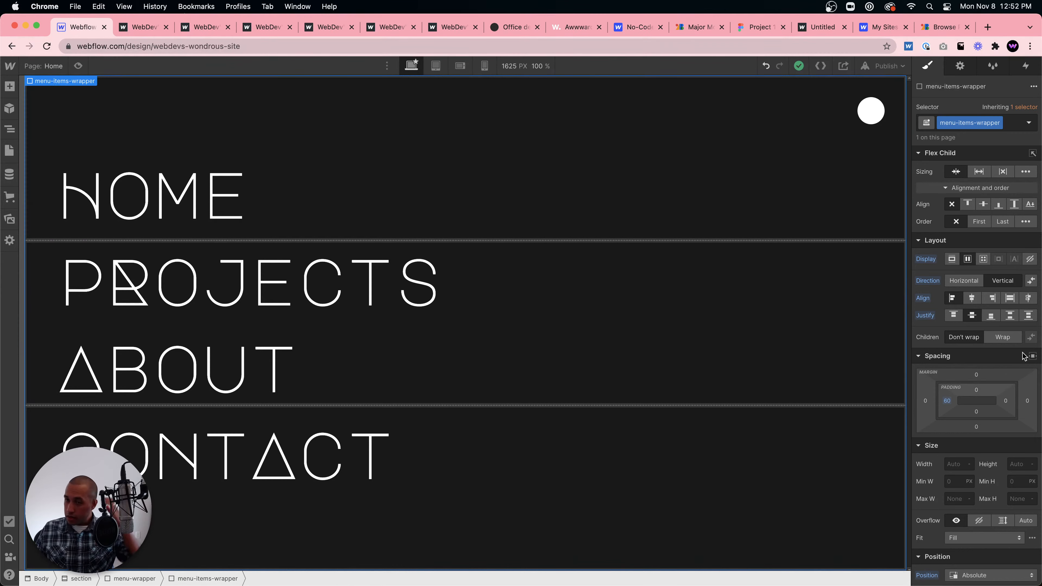
pyautogui.click(9, 130)
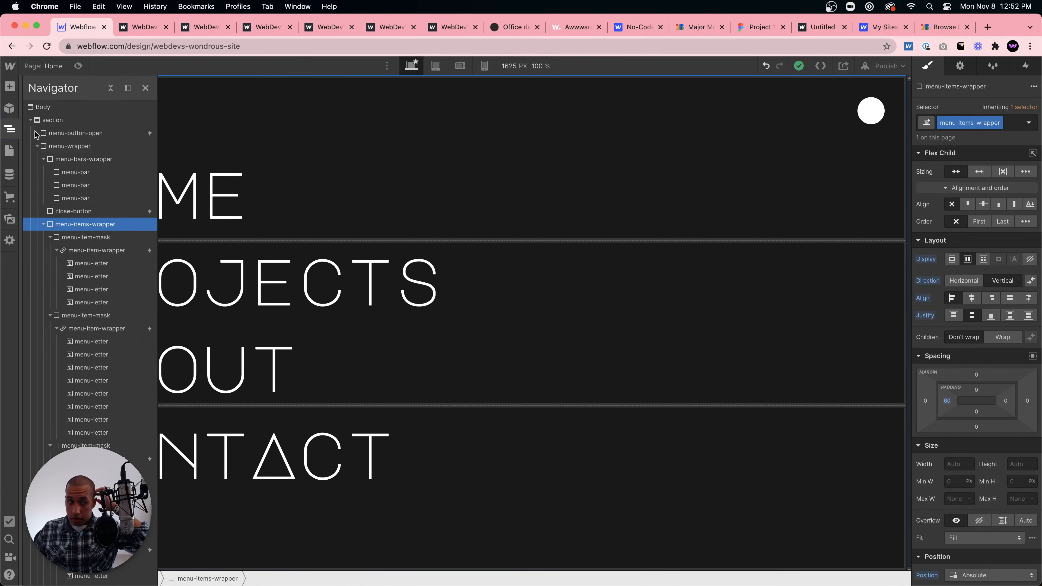
pyautogui.click(83, 161)
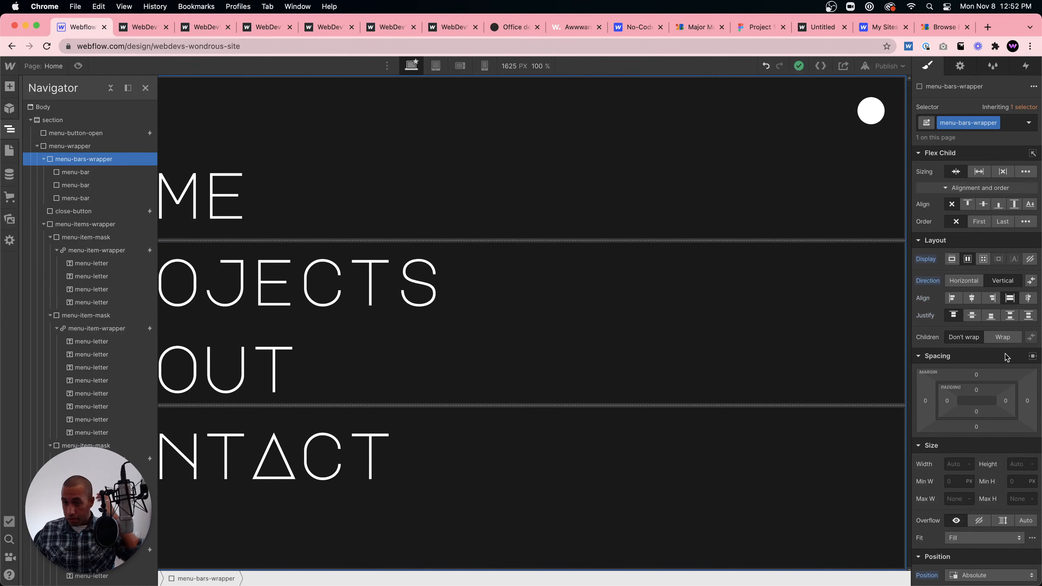
pyautogui.click(1022, 483)
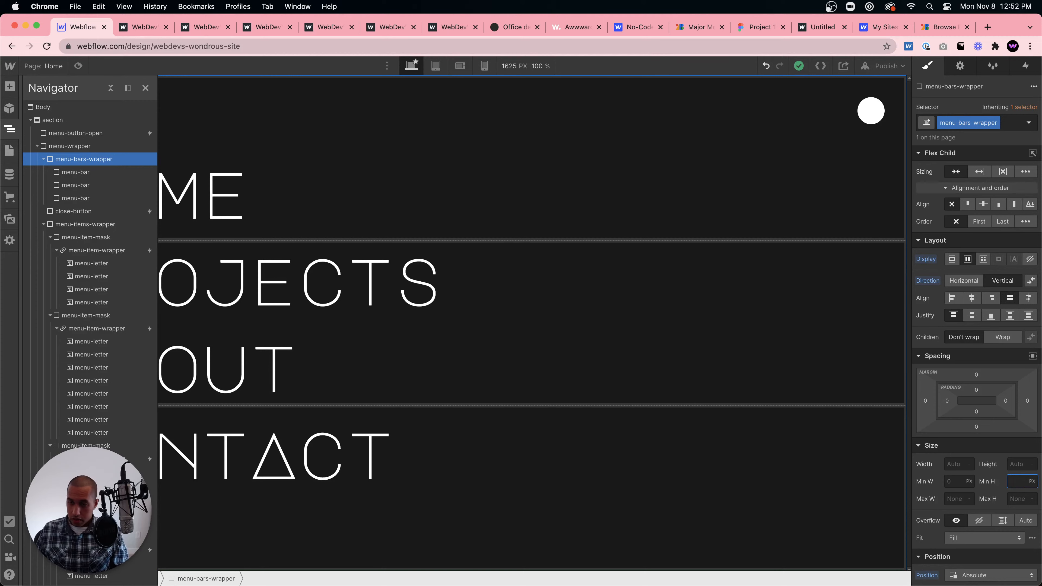
pyautogui.click(1020, 463)
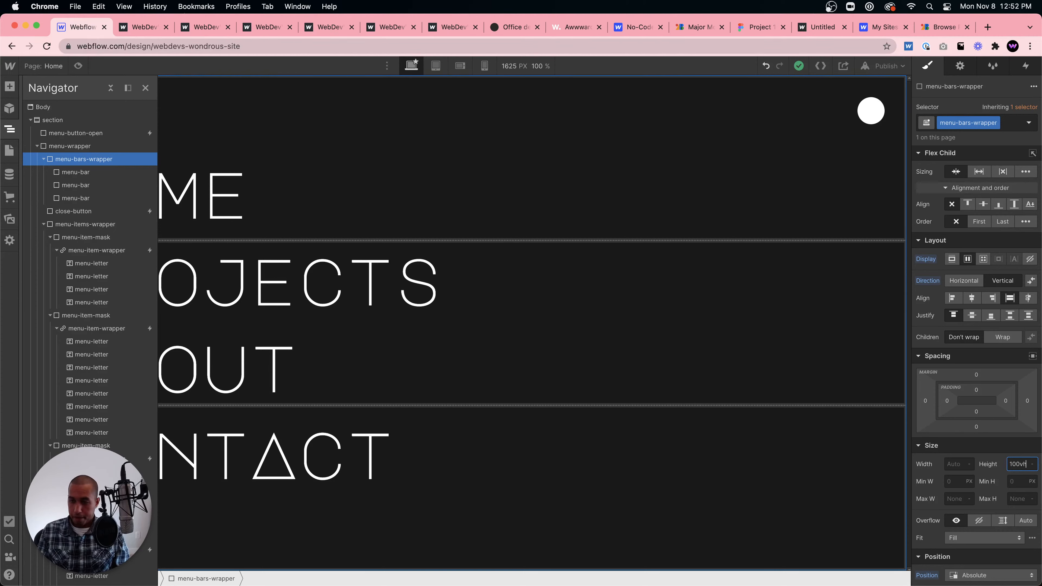
pyautogui.press('Return')
# Switch the menu-bar class's flex child sizing from grow to shrink if needed, and set its height to 33.33 VH.
pyautogui.click(75, 172)
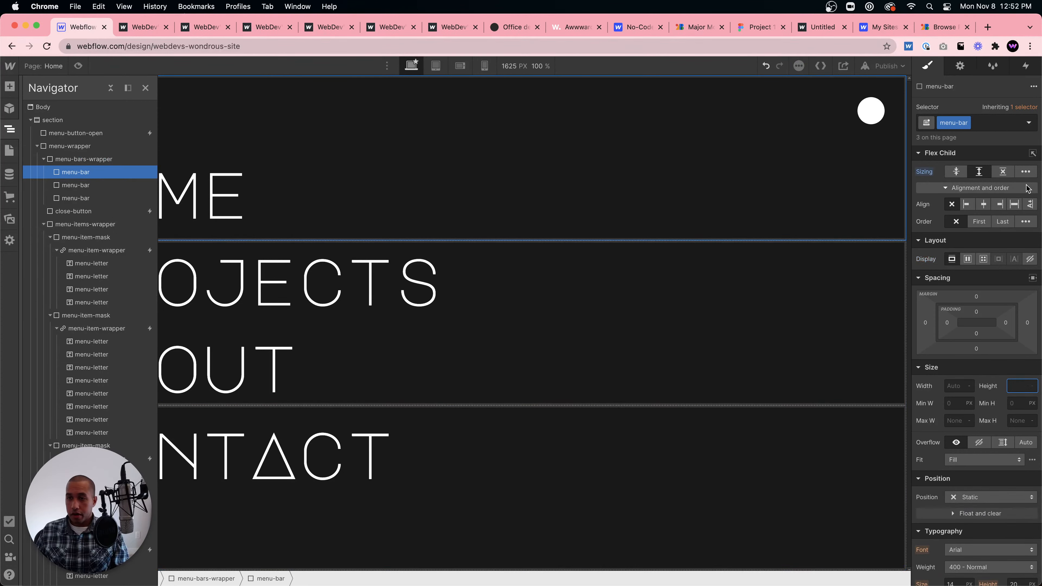
pyautogui.click(952, 173)
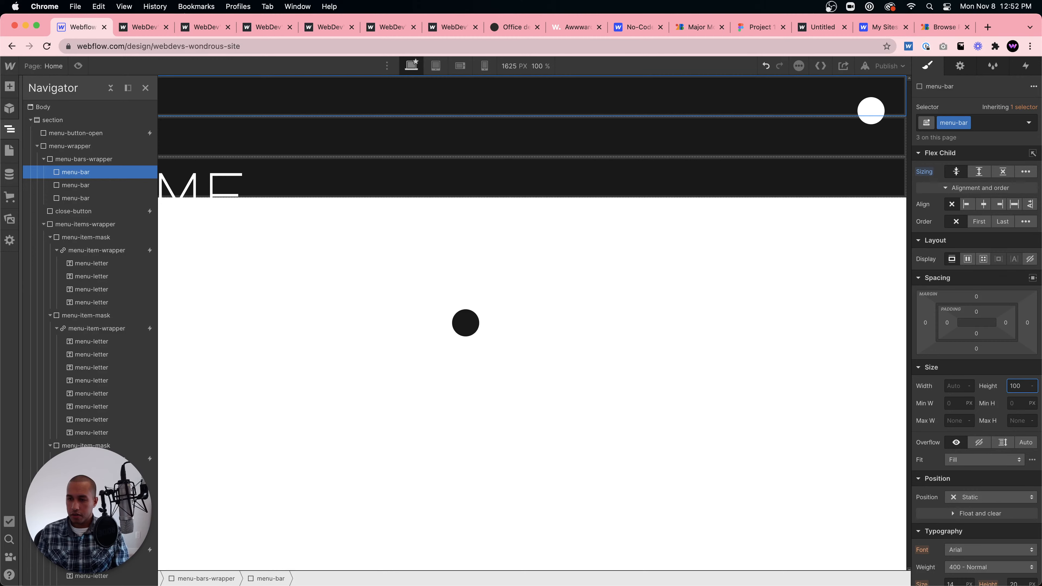
pyautogui.press('Return')
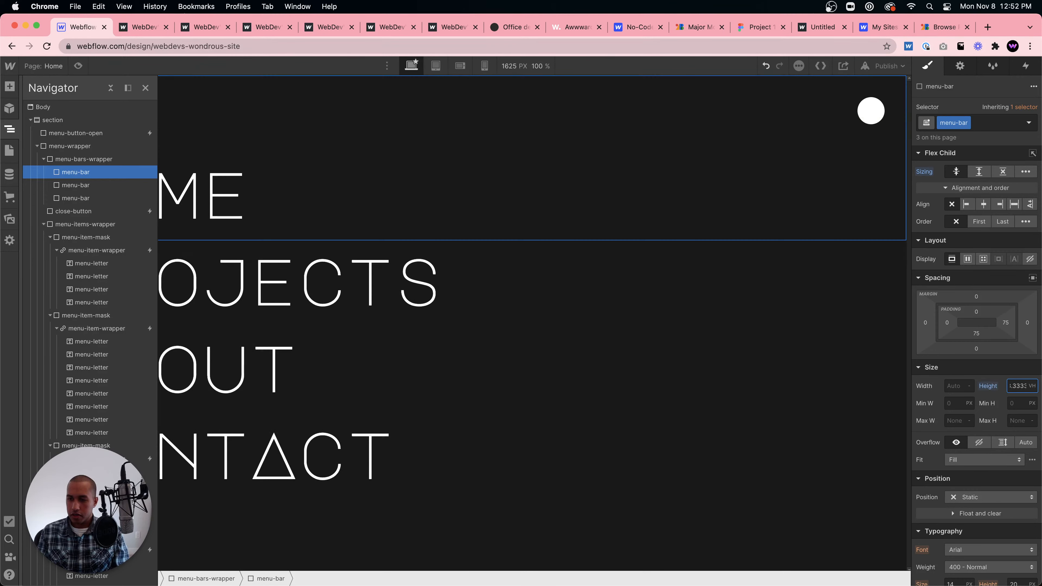
pyautogui.click(601, 272)
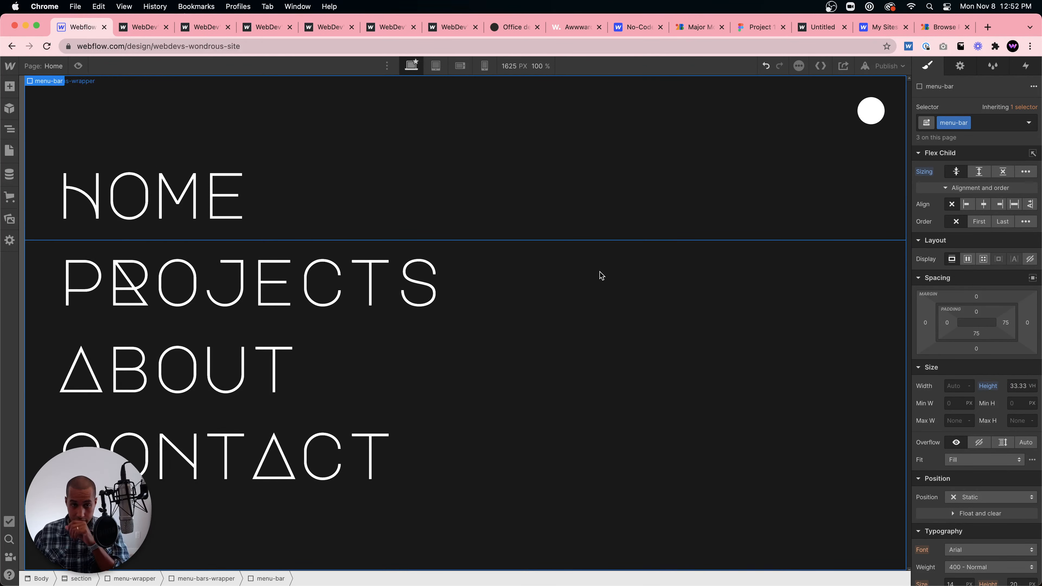
# Preview the menu in the Designer, and publish the site to its webflow.io domain to check it live.
pyautogui.click(77, 66)
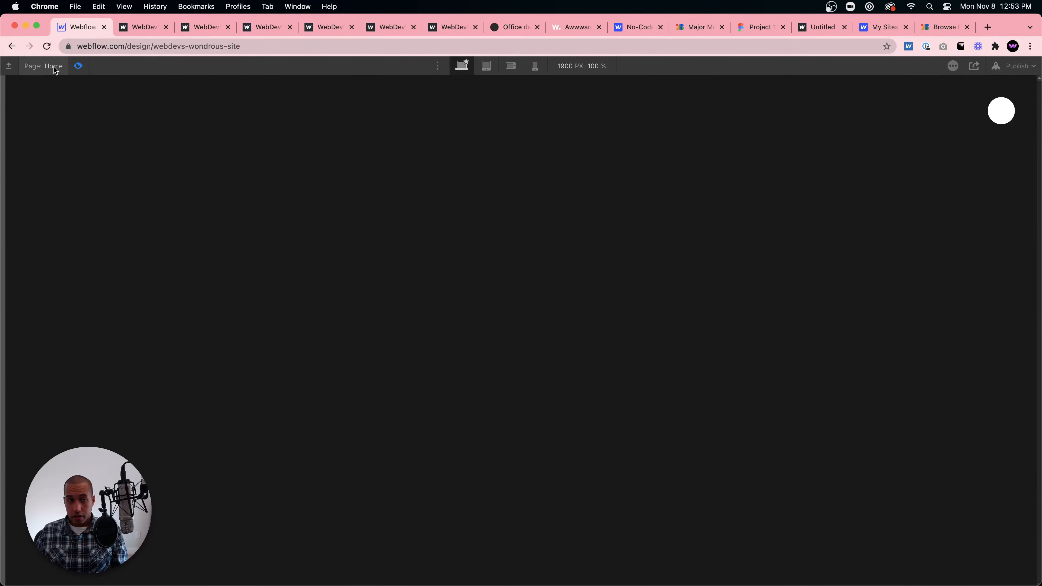
pyautogui.click(78, 66)
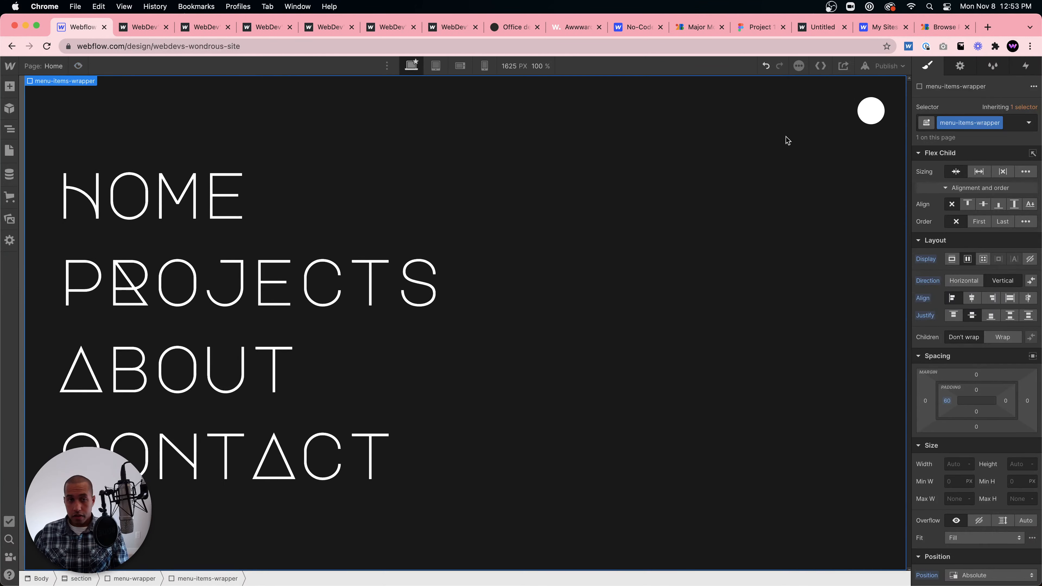
pyautogui.click(882, 67)
pyautogui.click(842, 201)
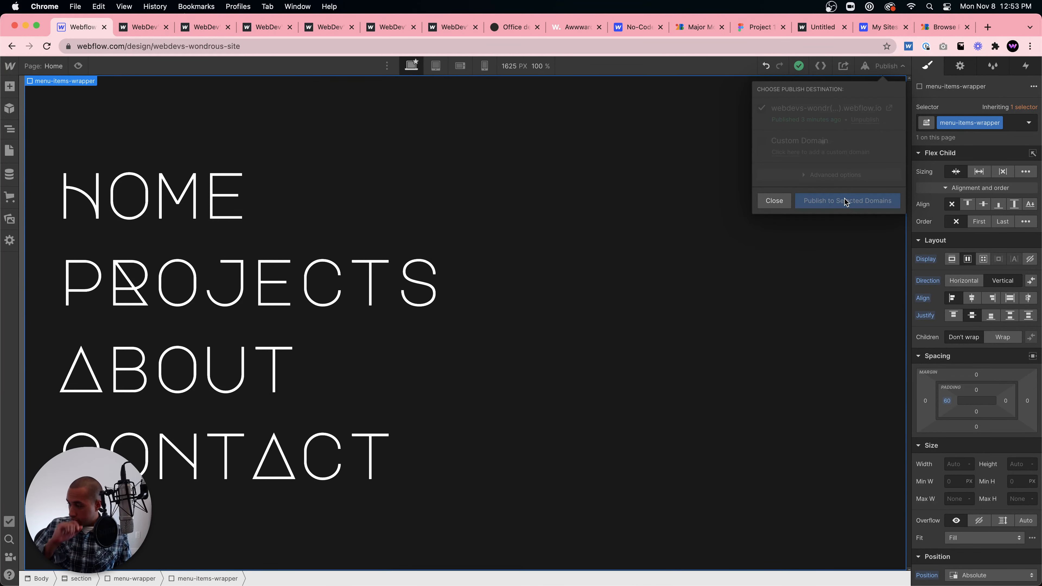
pyautogui.click(889, 108)
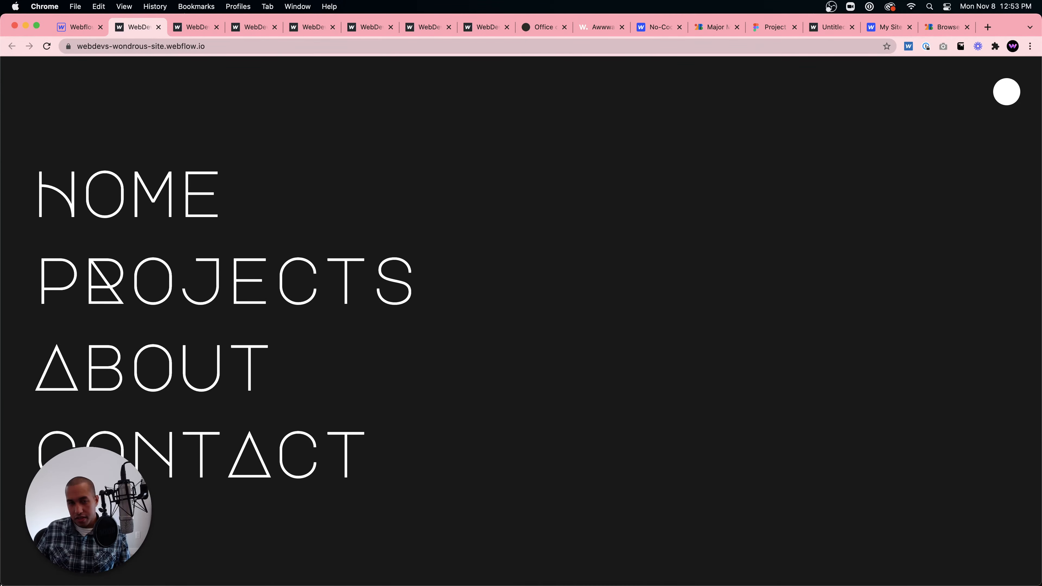
pyautogui.click(76, 28)
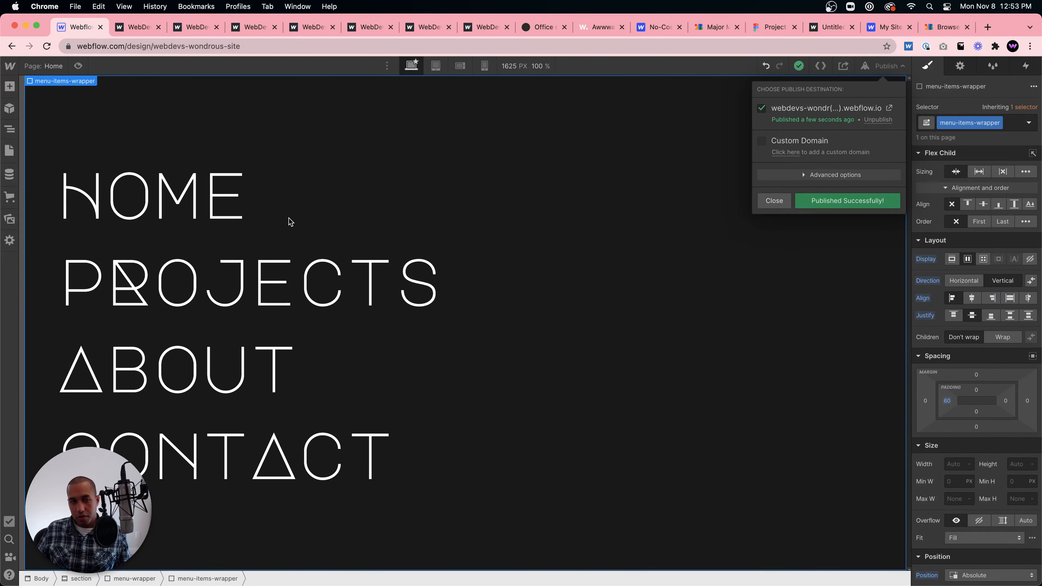
pyautogui.click(777, 201)
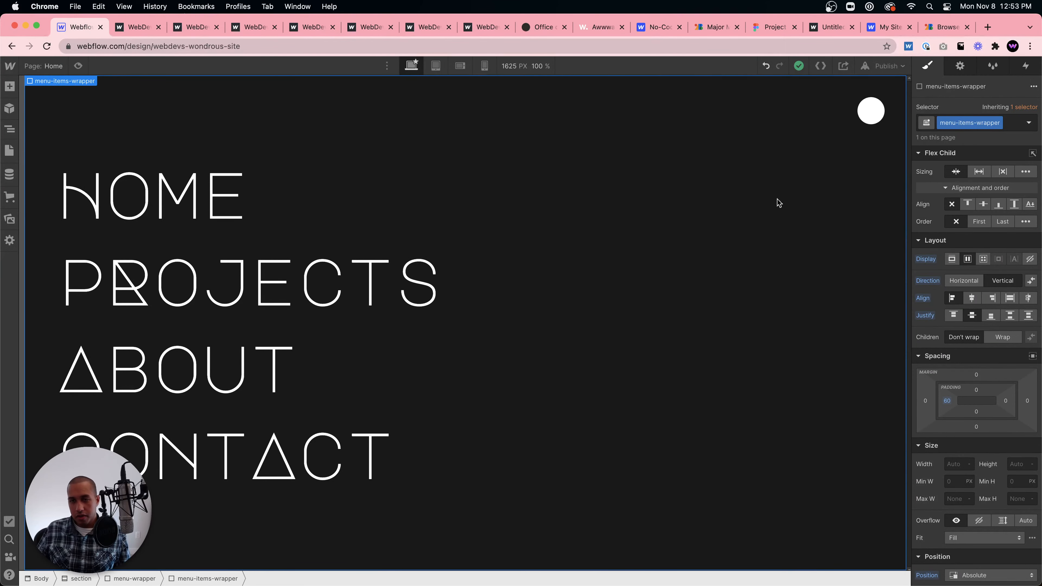
# Undo the last height and flex sizing changes on the menu-bar class.
pyautogui.click(11, 129)
pyautogui.click(766, 66)
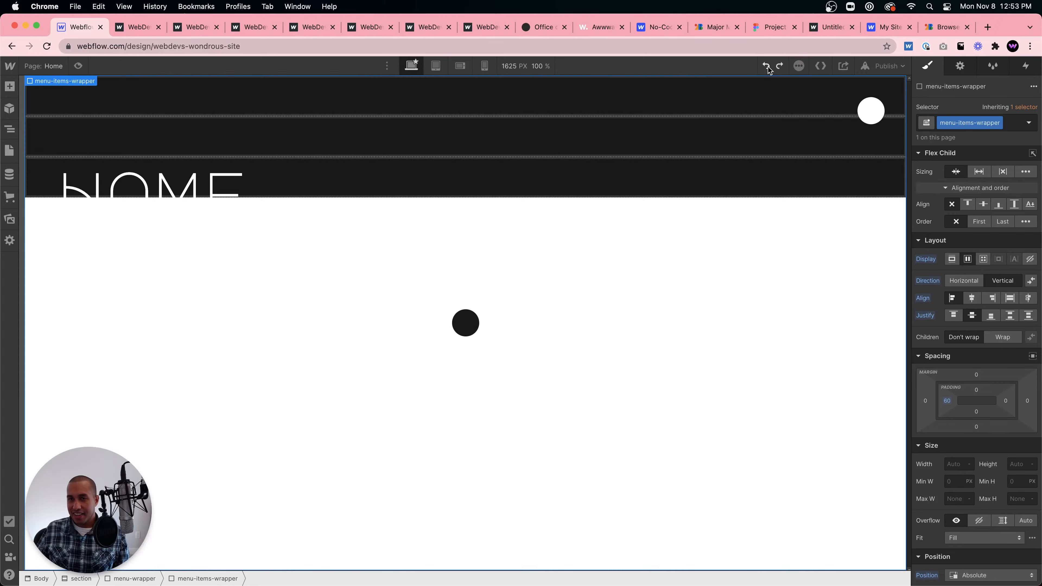
pyautogui.click(766, 66)
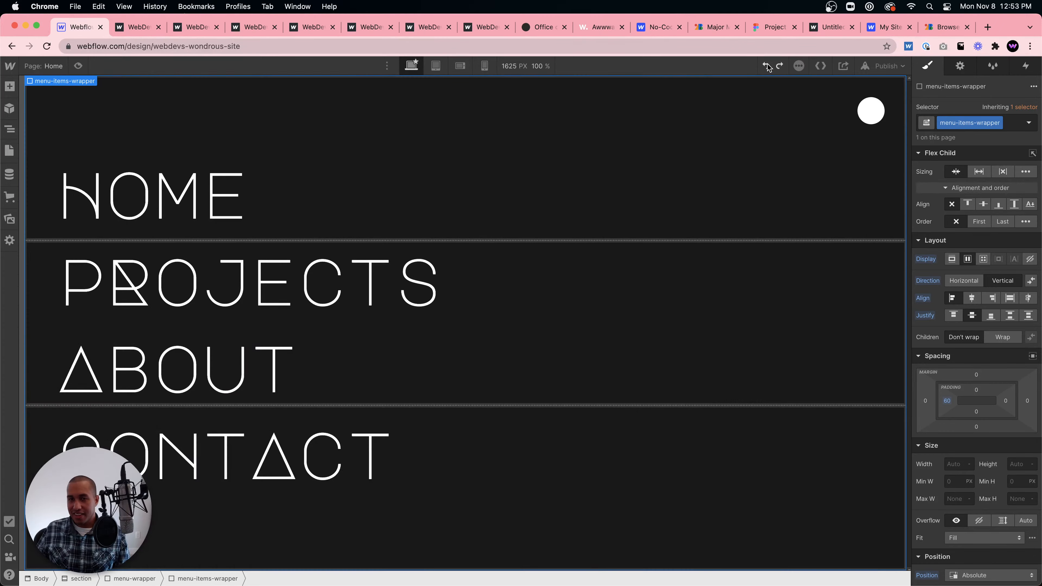
# Add a solid border to all sides of the menu-bar class, 2 px wide and colored #181818.
pyautogui.click(9, 129)
pyautogui.click(83, 198)
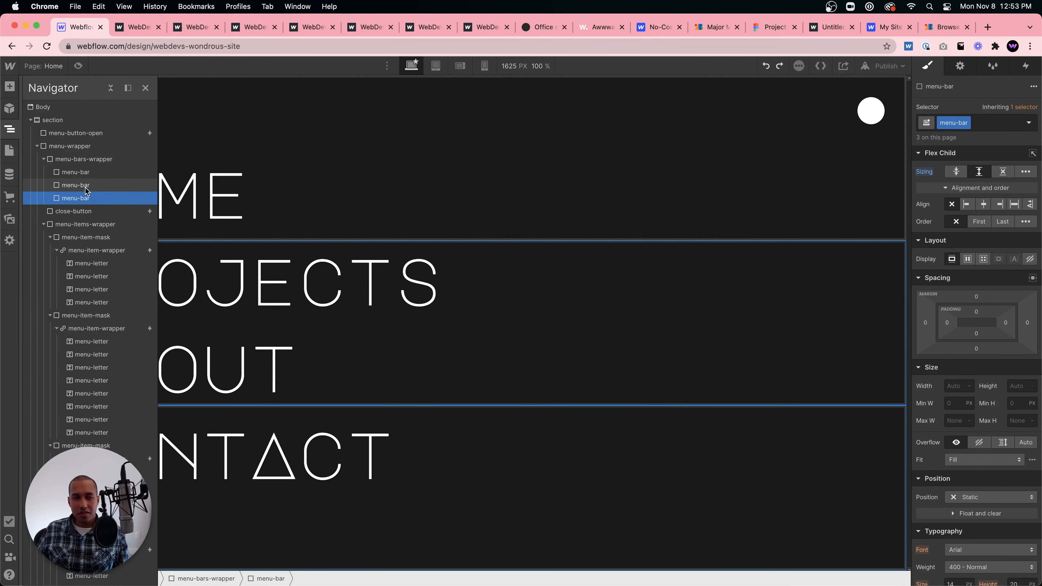
pyautogui.click(91, 174)
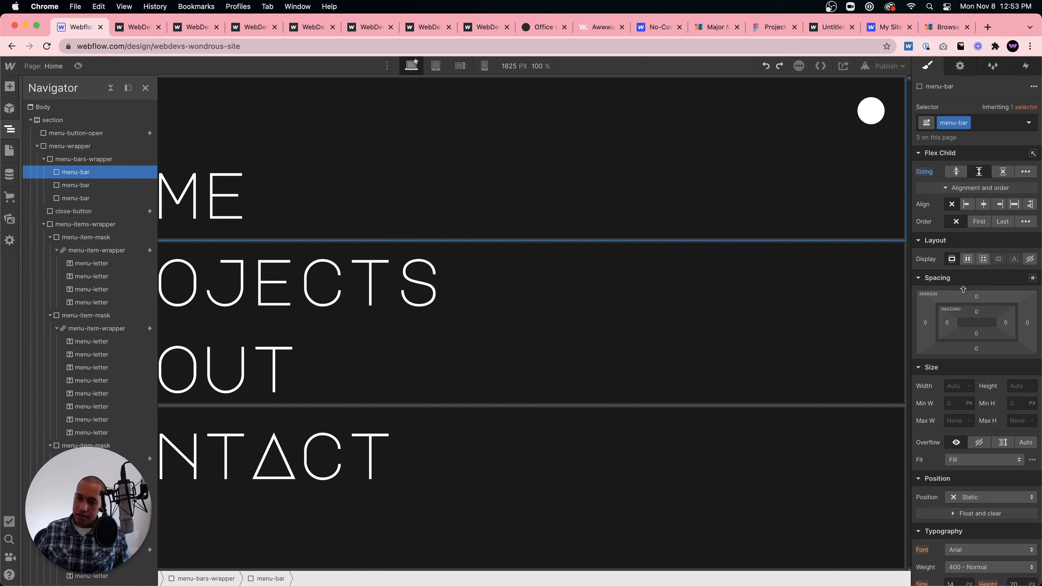
pyautogui.scroll(-10, 958, 468)
pyautogui.click(1009, 381)
pyautogui.click(1019, 415)
pyautogui.write('1')
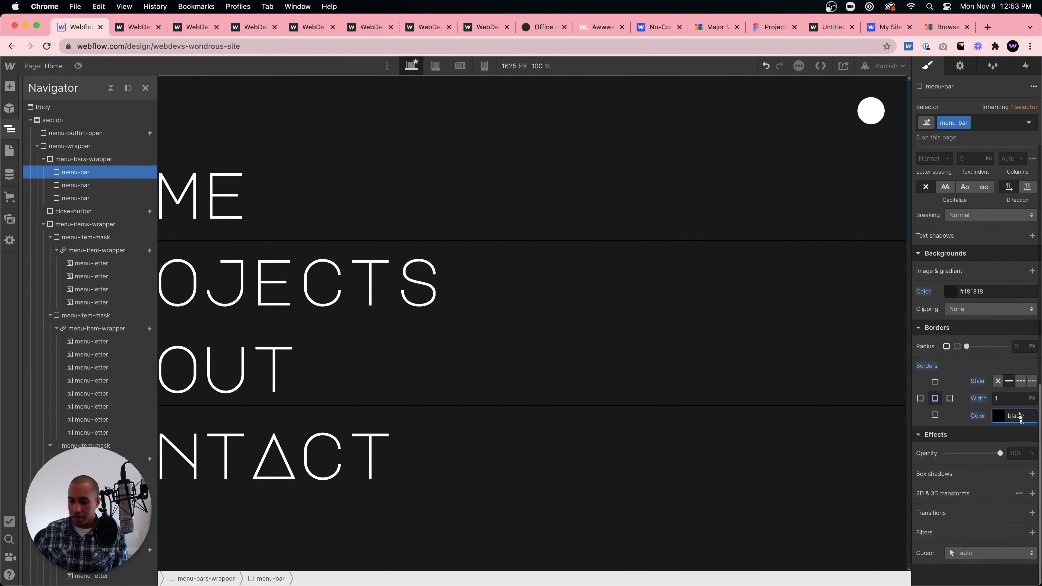
pyautogui.write('818181')
pyautogui.press('Return')
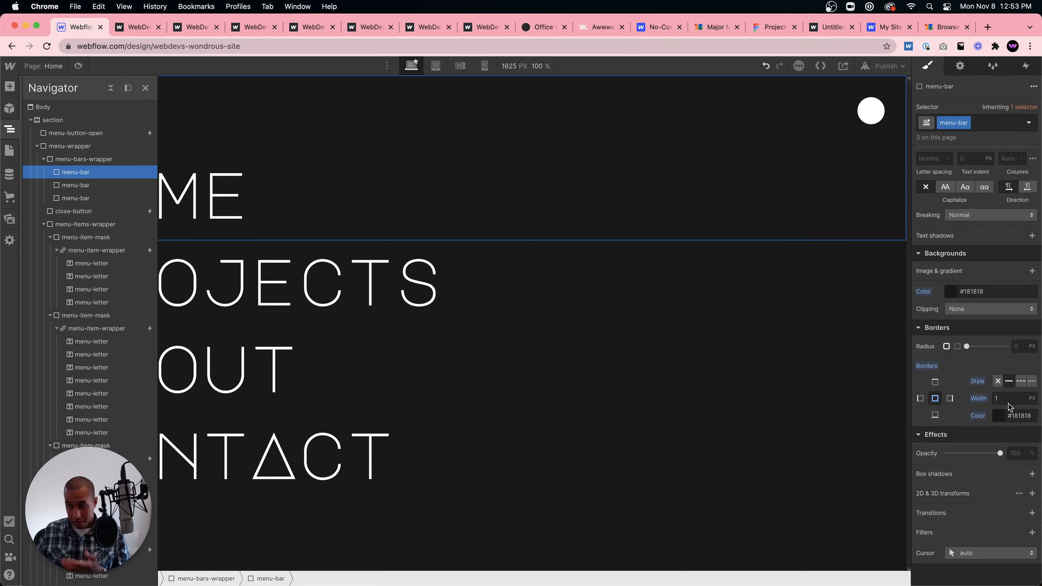
pyautogui.click(1012, 398)
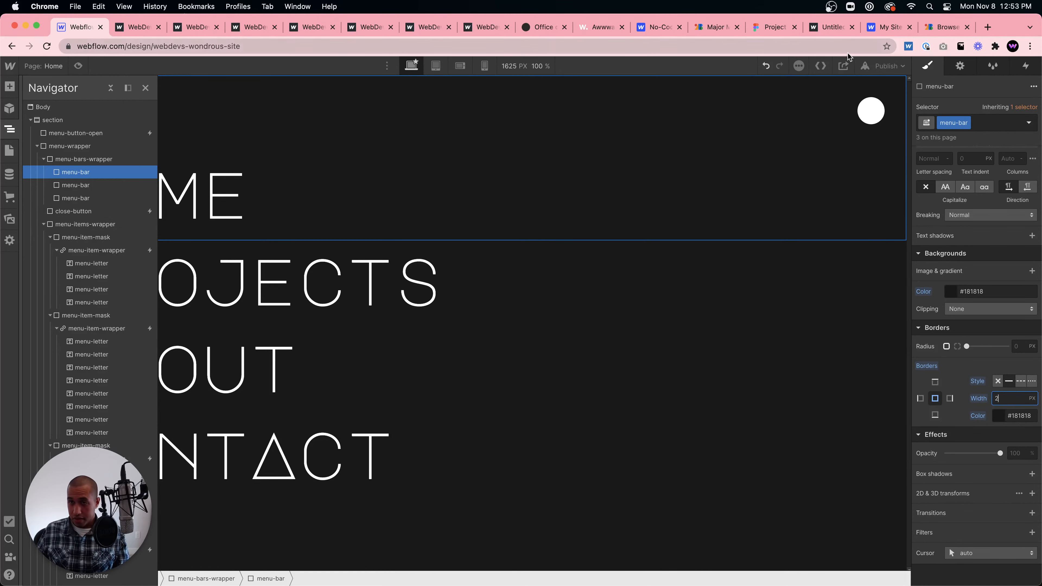
# Publish the bordered menu bars to the webflow.io domain and open the live site to test the menu.
pyautogui.click(886, 66)
pyautogui.click(848, 201)
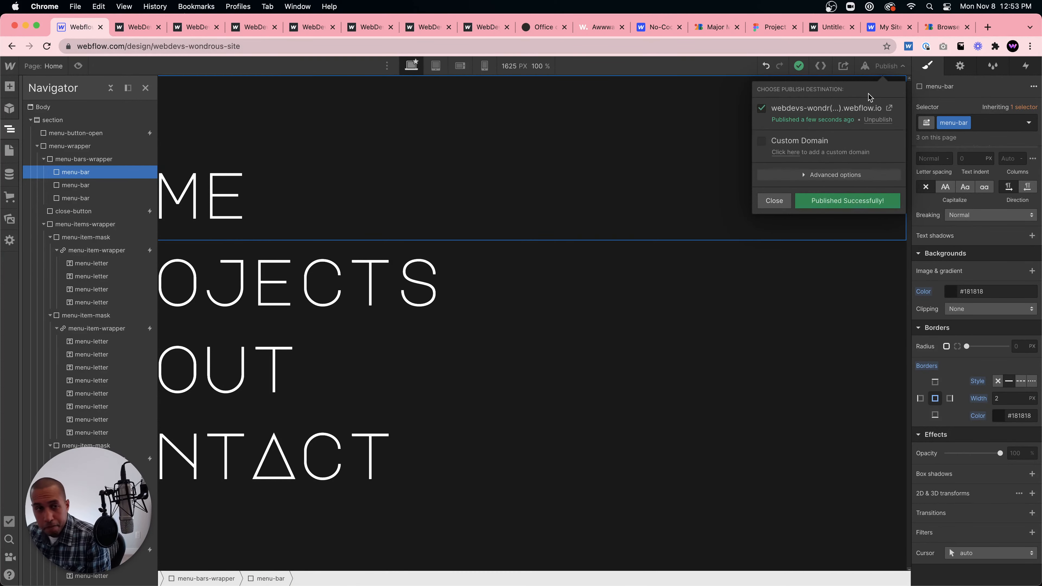
pyautogui.click(889, 108)
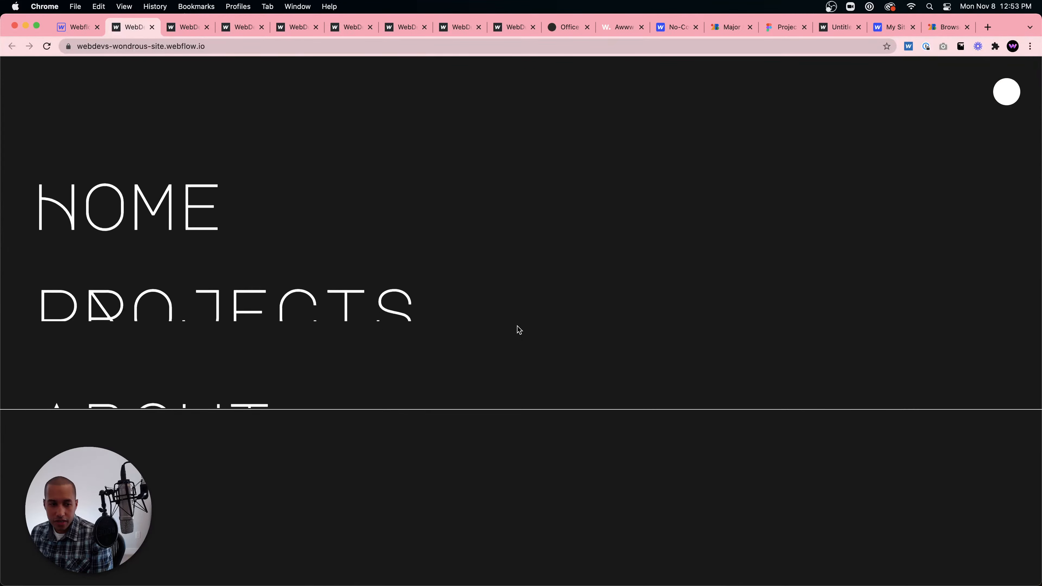
# Close the live menu, return to the Designer, and set the menu-bar class's border width to 5 px.
pyautogui.click(1003, 92)
pyautogui.press('super+alt+Left')
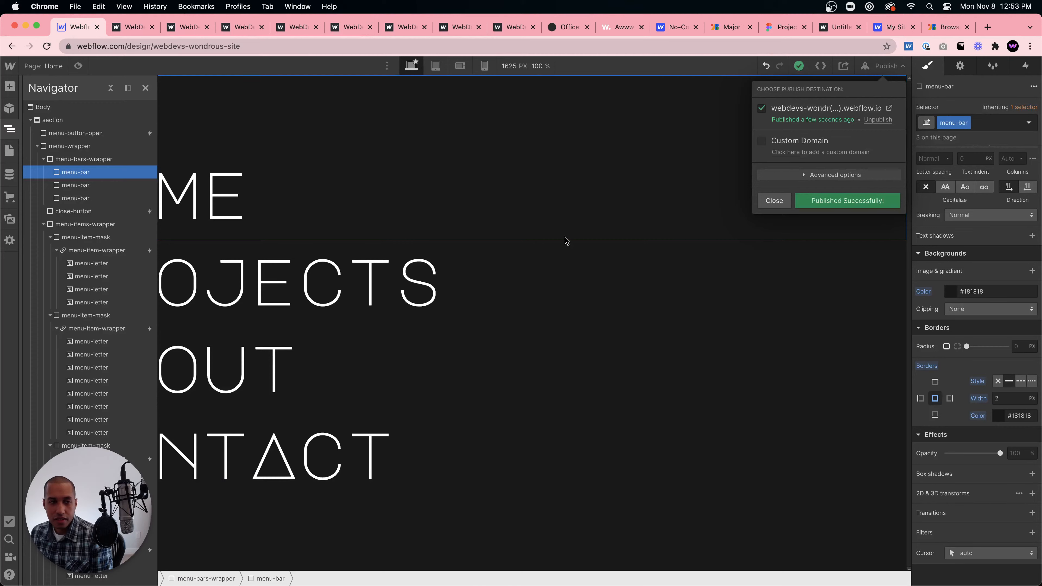
pyautogui.click(774, 201)
pyautogui.click(1007, 398)
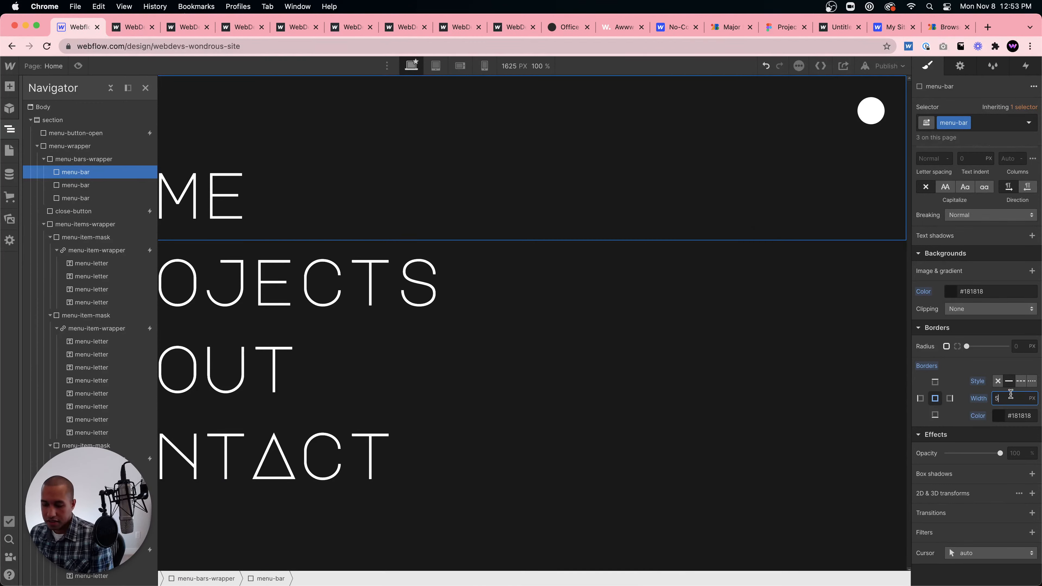
pyautogui.click(793, 154)
# Publish the site with the thicker menu-bar borders to the webflow.io domain and test the menu live.
pyautogui.click(886, 66)
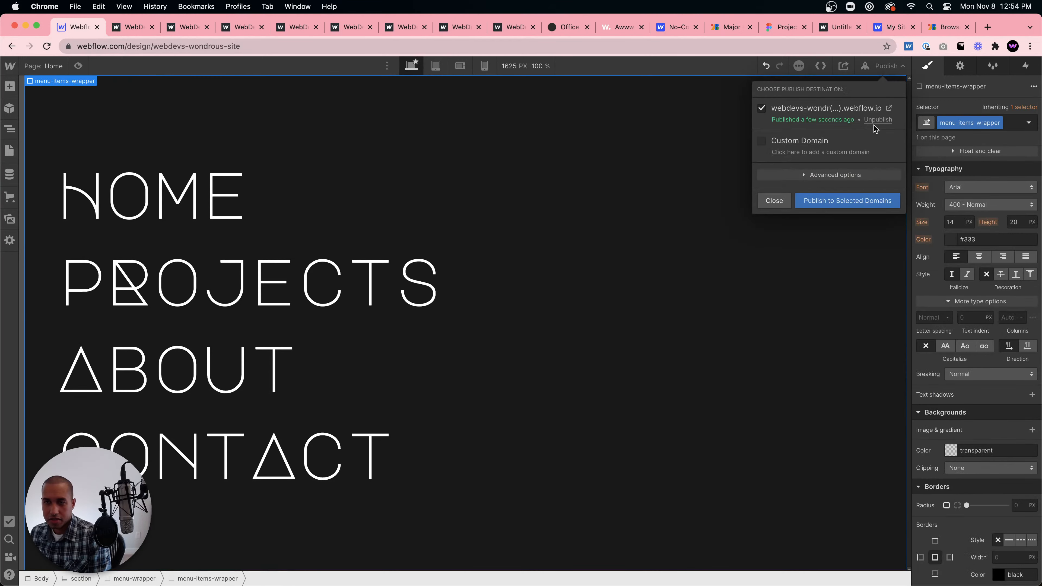
pyautogui.click(853, 206)
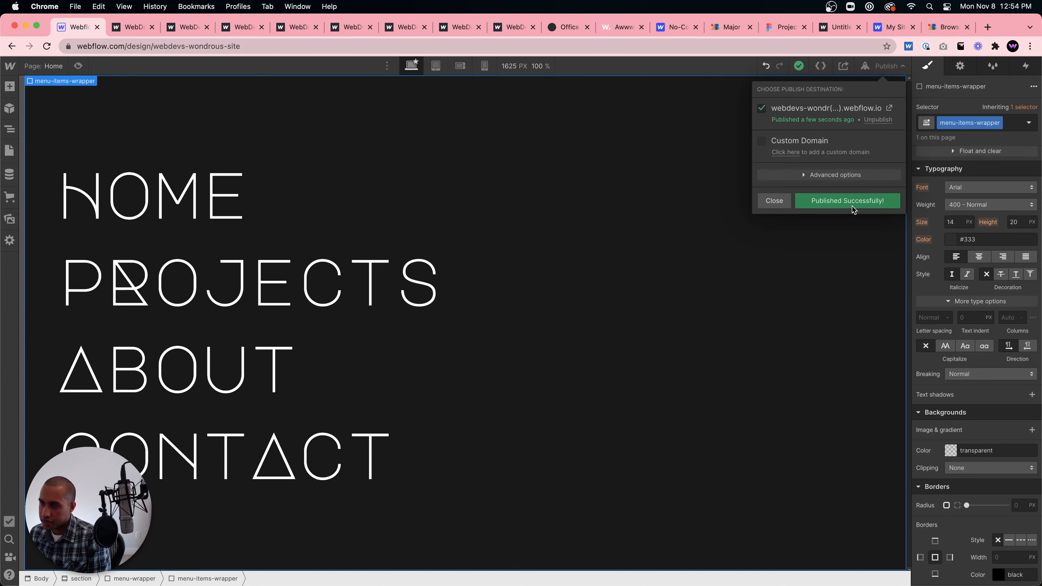
pyautogui.click(889, 108)
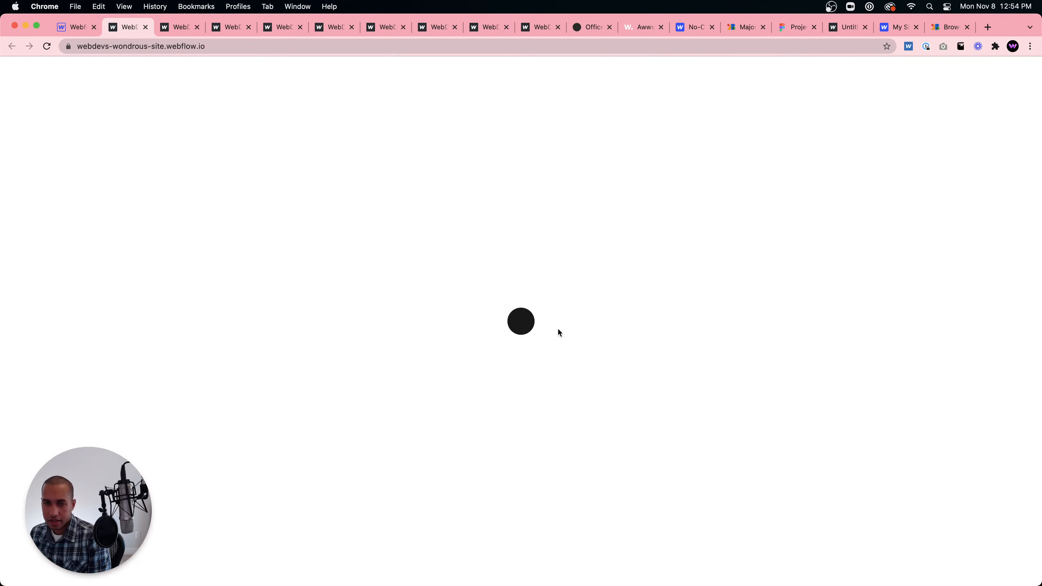
pyautogui.click(518, 322)
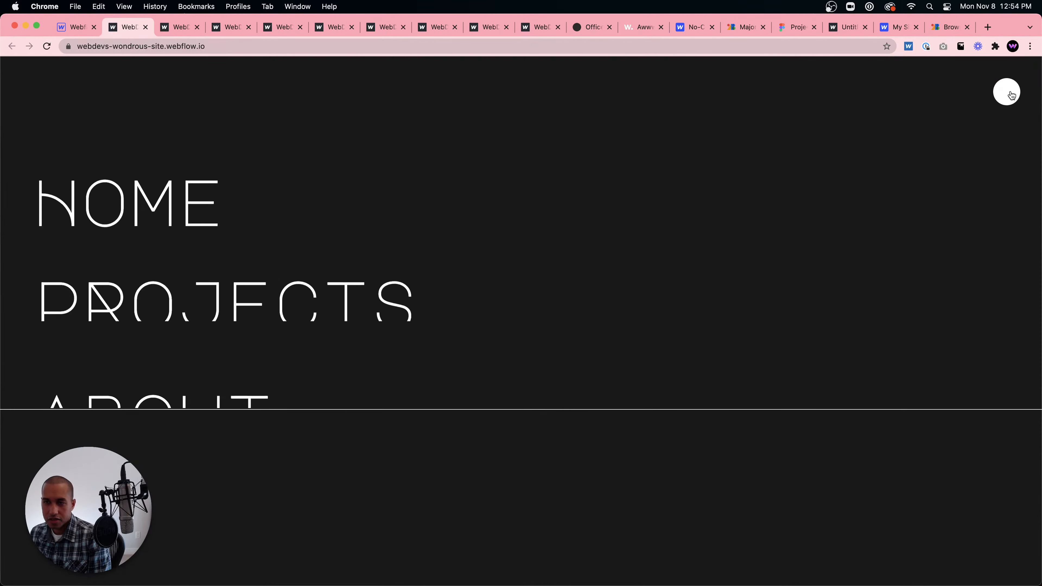
pyautogui.click(1009, 96)
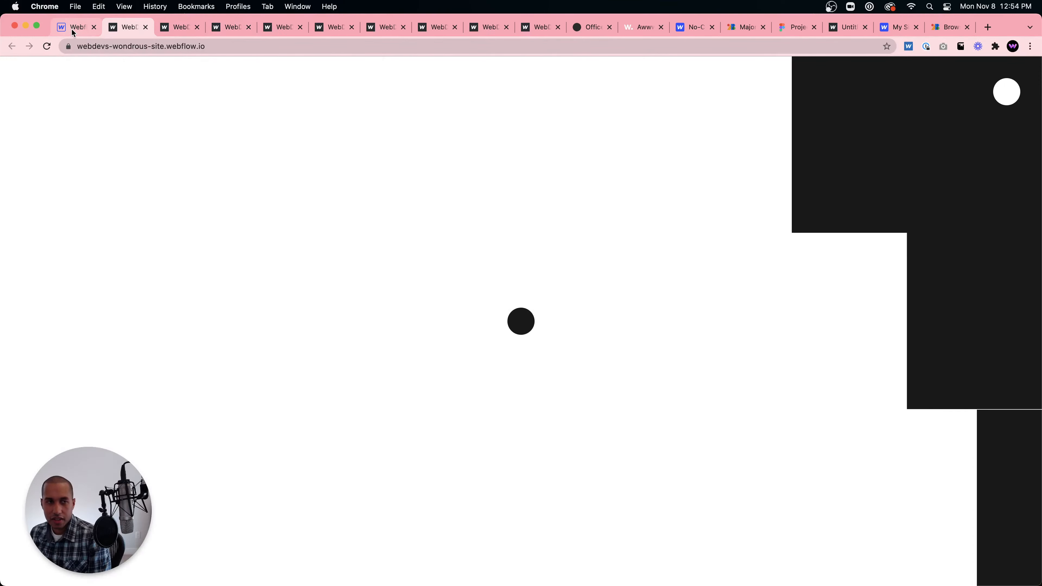
# Return to the Designer and reset all border styles on the menu-bar class.
pyautogui.click(74, 27)
pyautogui.click(464, 396)
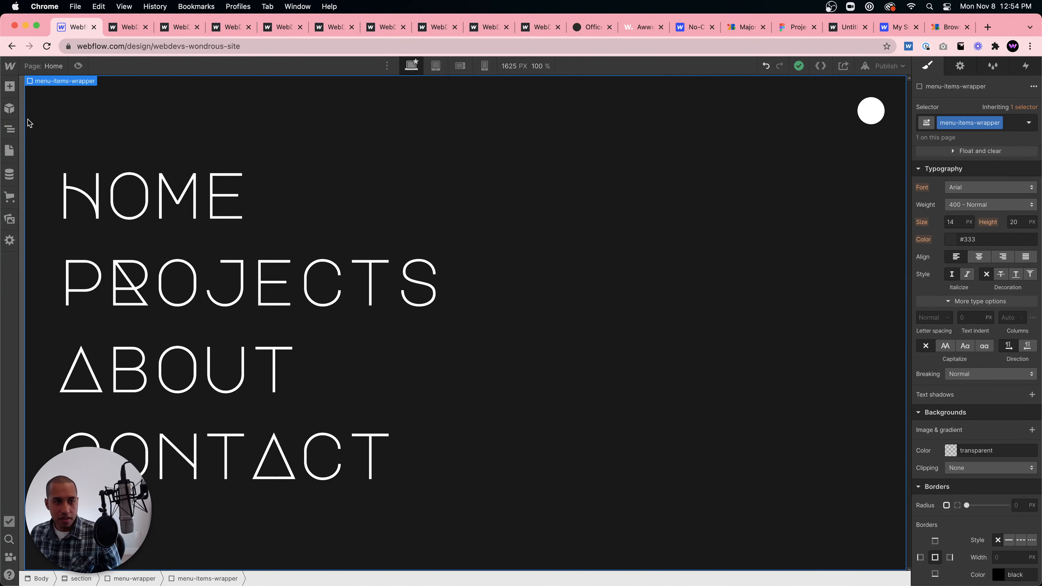
pyautogui.click(10, 128)
pyautogui.click(75, 172)
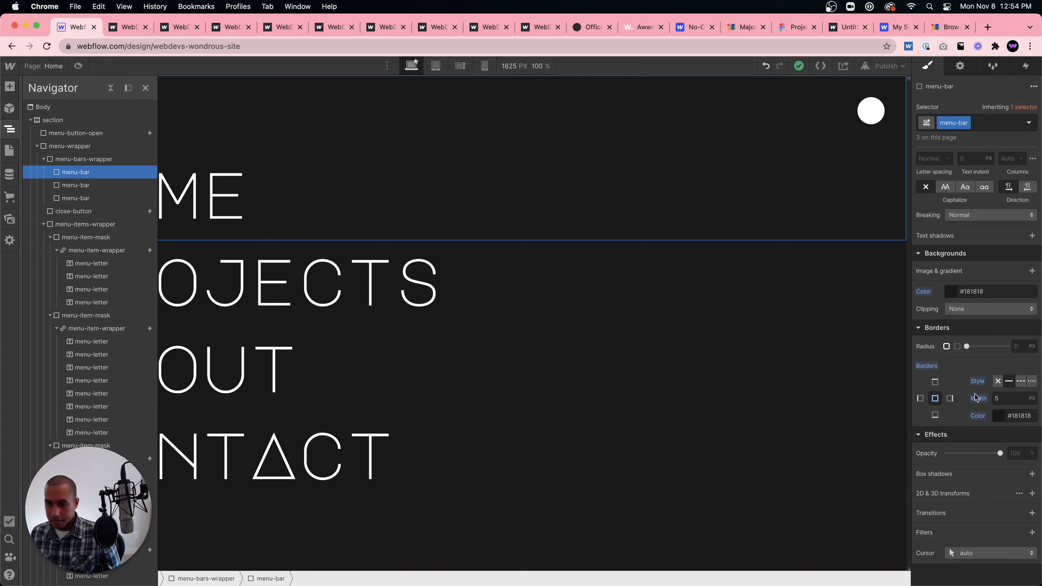
pyautogui.keyDown('alt'); pyautogui.click(928, 366); pyautogui.keyUp('alt')
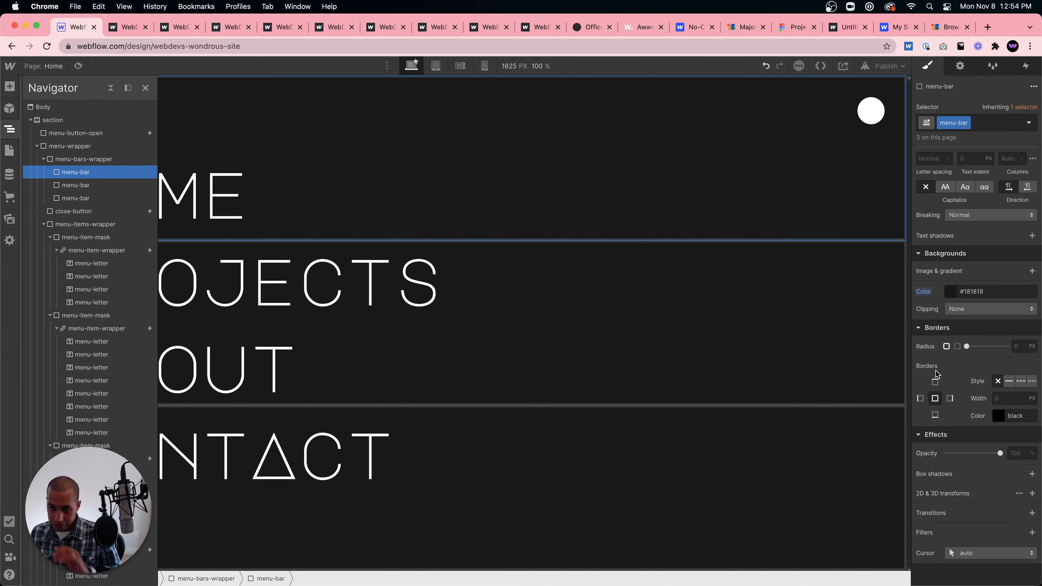
# Give the menu-bar class a top margin of -4 and publish the site to its webflow.io domain.
pyautogui.scroll(10, 943, 328)
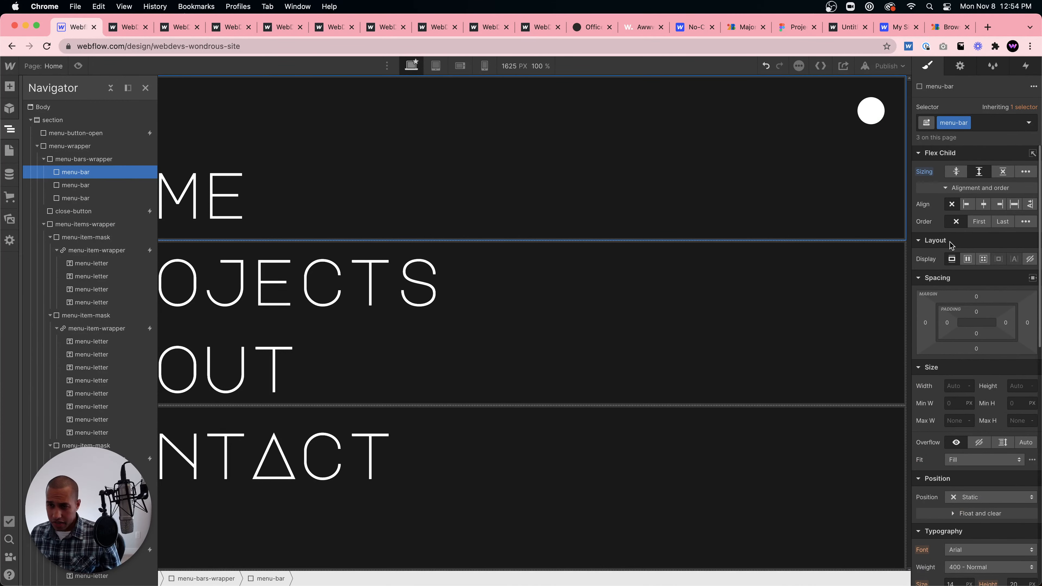
pyautogui.moveTo(974, 302); pyautogui.dragTo(973, 298)
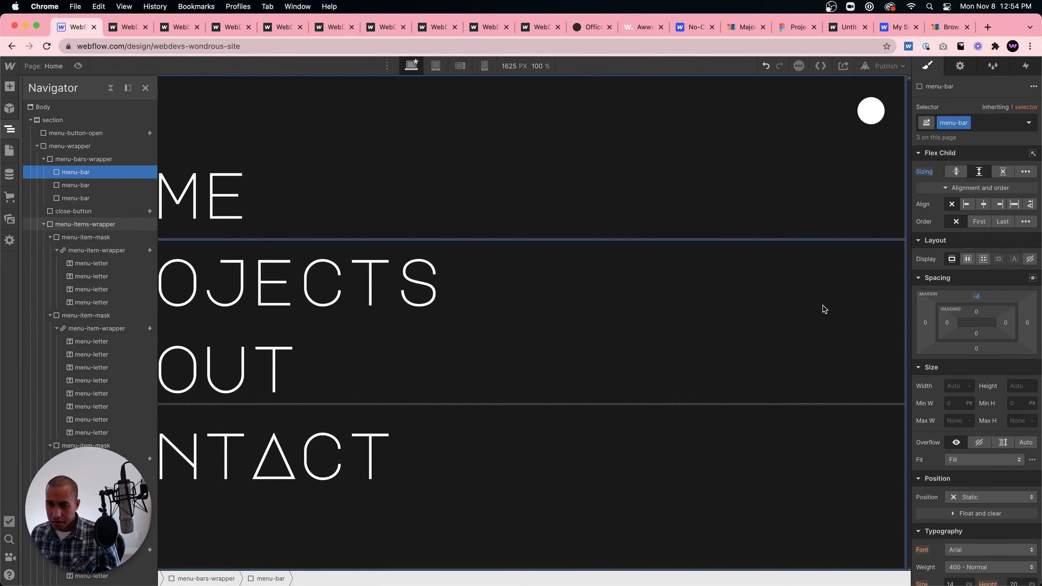
pyautogui.click(821, 305)
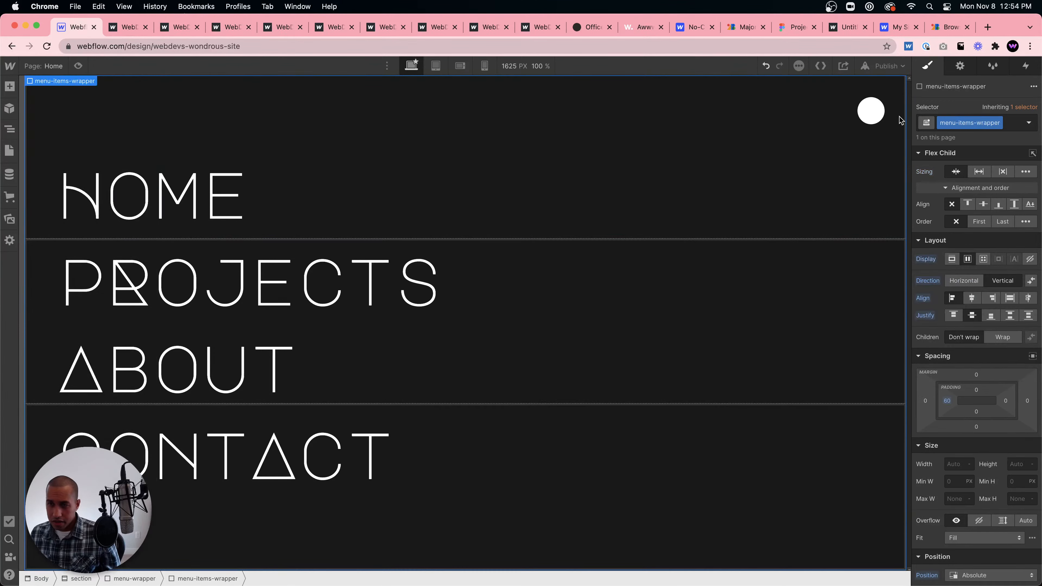
pyautogui.click(886, 66)
pyautogui.click(862, 200)
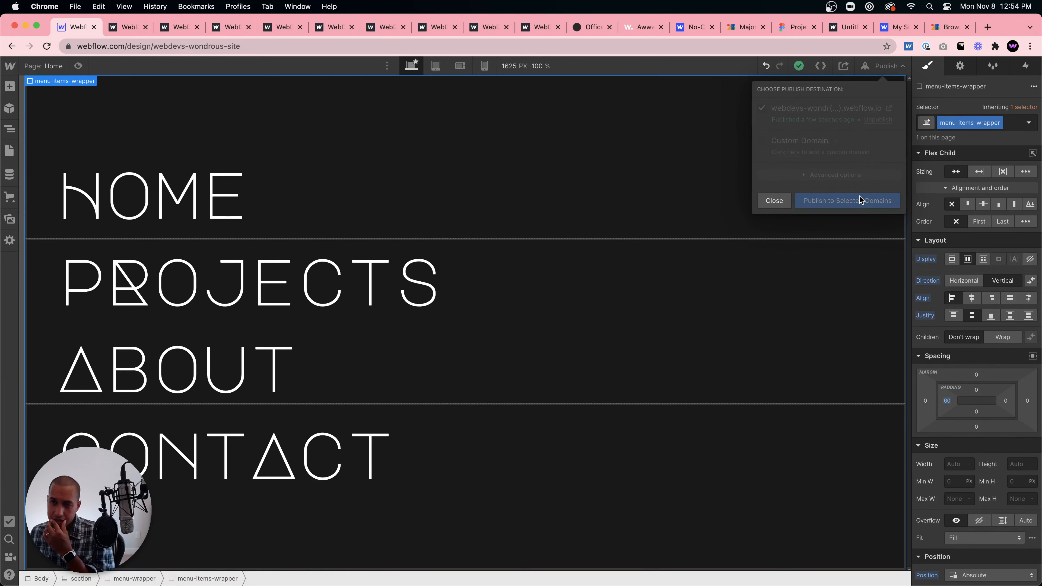
pyautogui.click(891, 109)
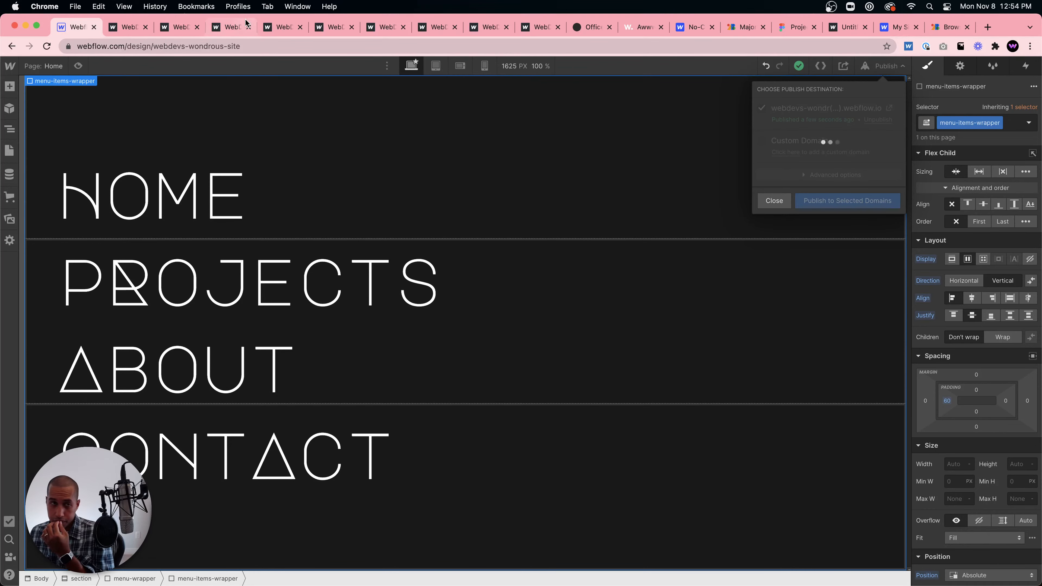
# Close the surplus browser tabs holding older copies of the live site.
pyautogui.click(199, 29)
pyautogui.click(197, 28)
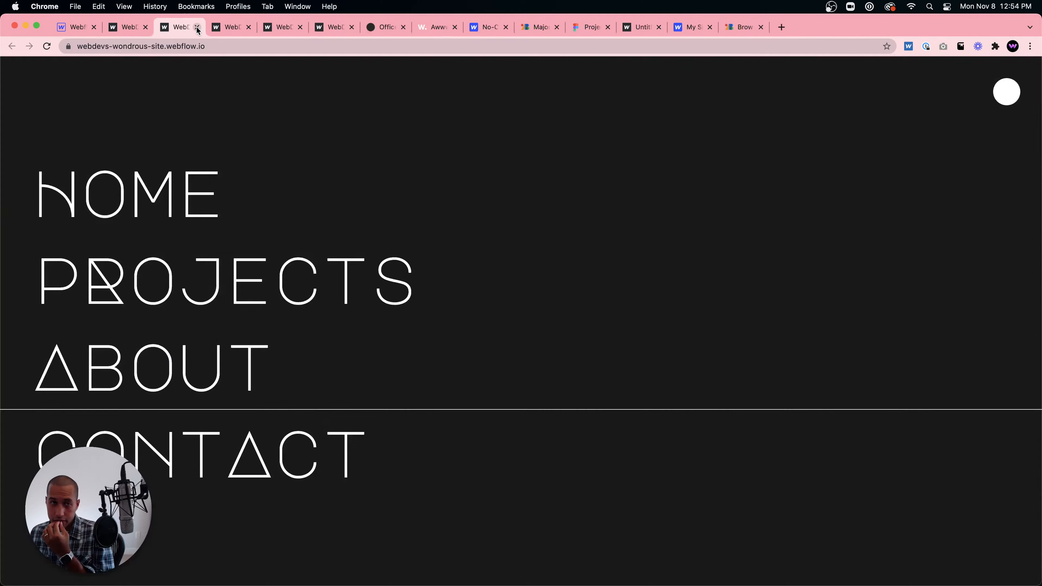
pyautogui.click(197, 27)
pyautogui.click(197, 27)
pyautogui.click(197, 28)
# Open the published site from the Designer and test the full-screen menu's opening and closing with the -4 margin.
pyautogui.click(82, 28)
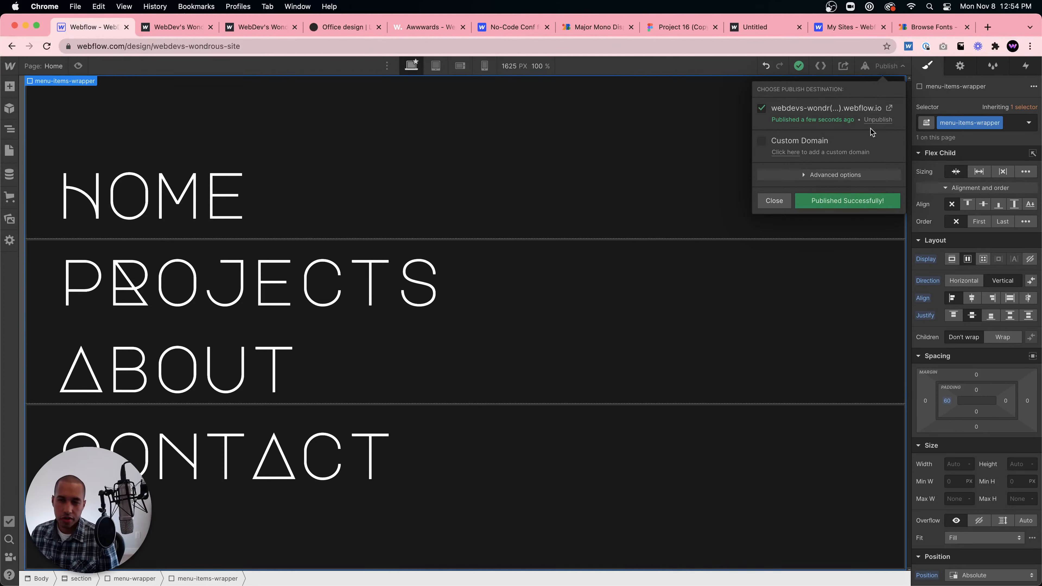
pyautogui.click(889, 108)
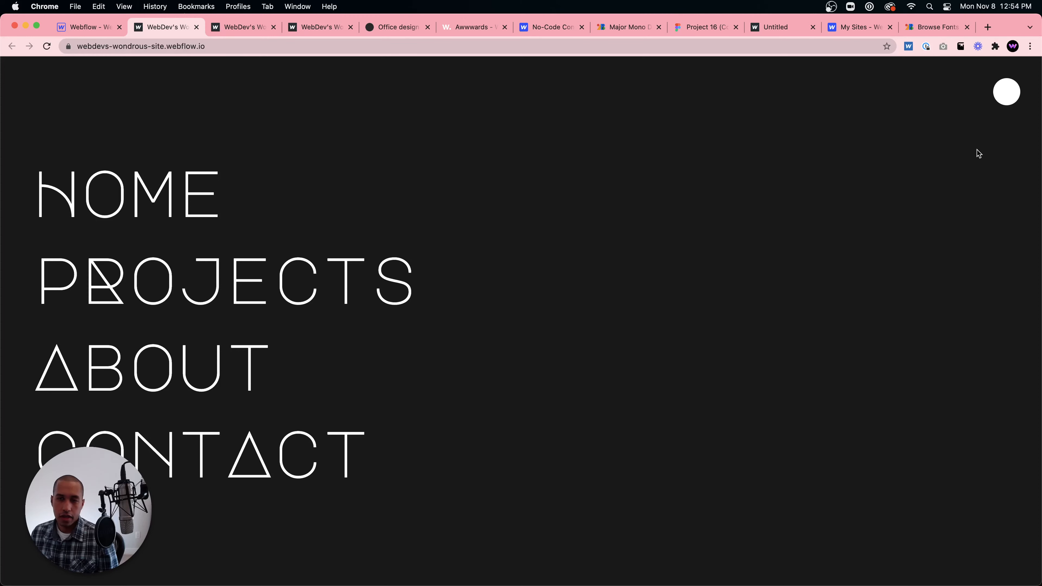
pyautogui.click(998, 100)
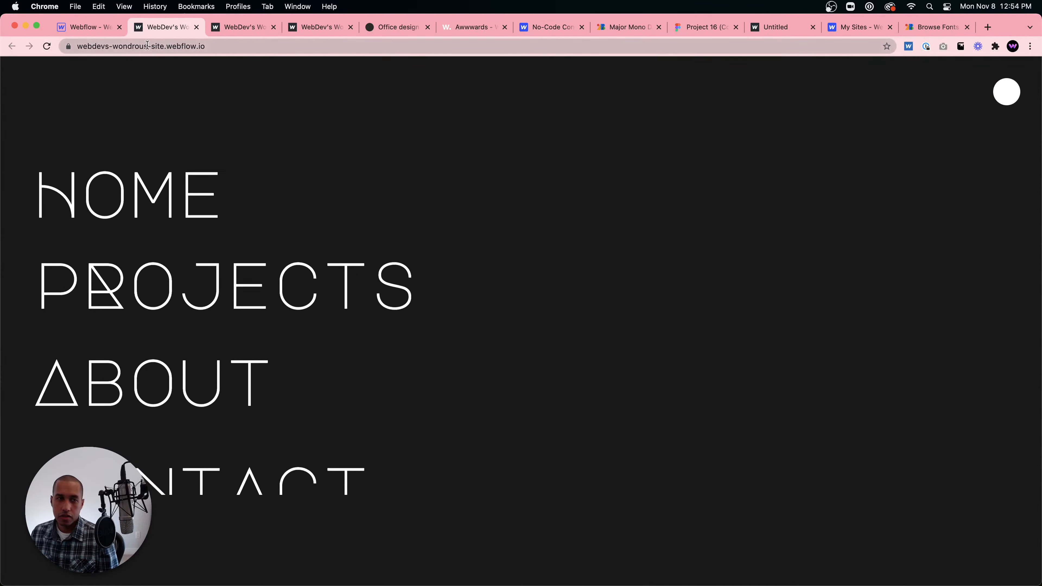
# Return to the Designer and set the menu-bar class's top margin to -2.
pyautogui.click(97, 27)
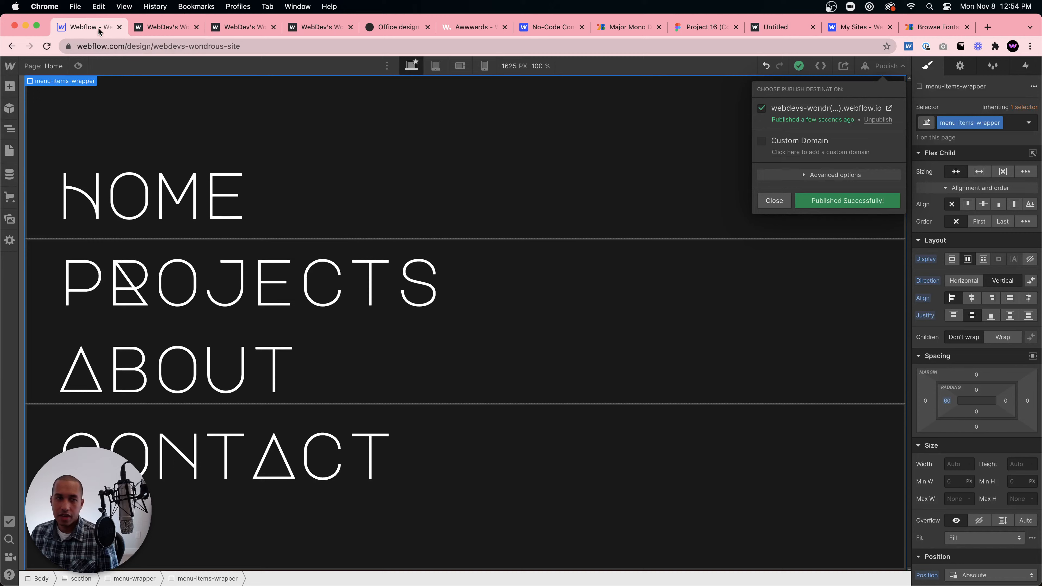
pyautogui.click(950, 246)
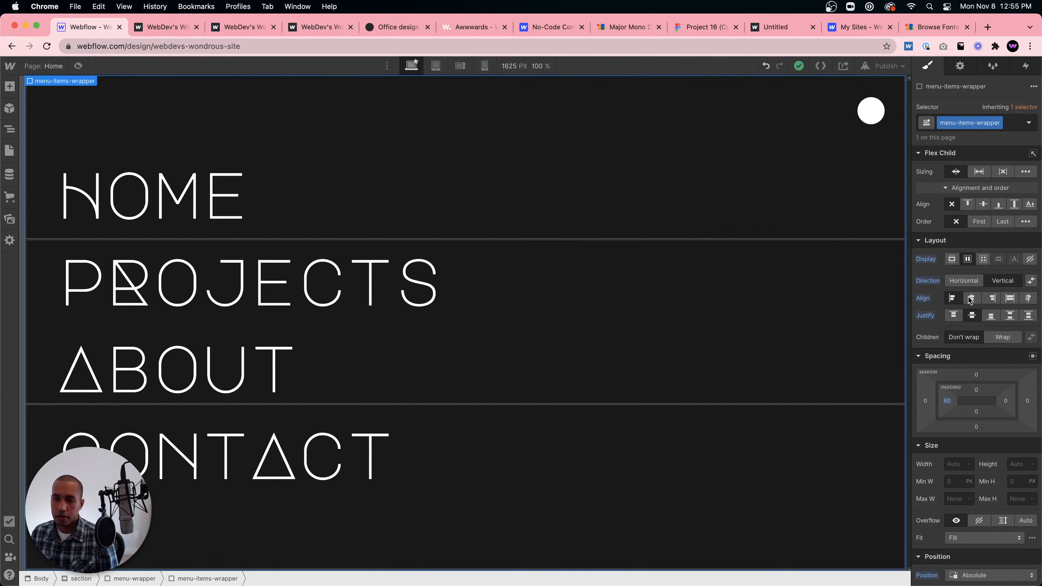
pyautogui.click(10, 128)
pyautogui.click(82, 172)
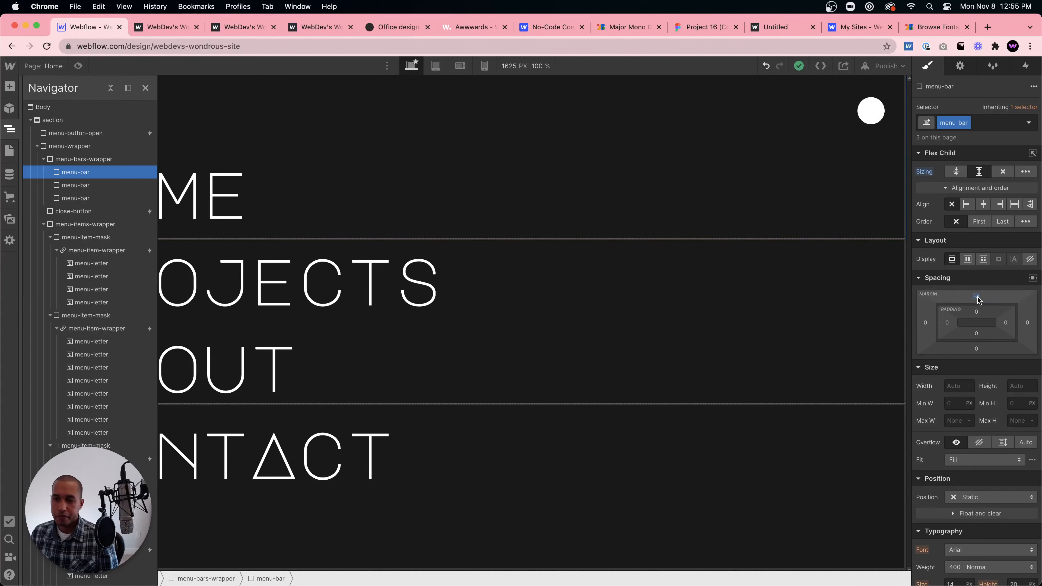
pyautogui.moveTo(976, 297); pyautogui.dragTo(975, 298)
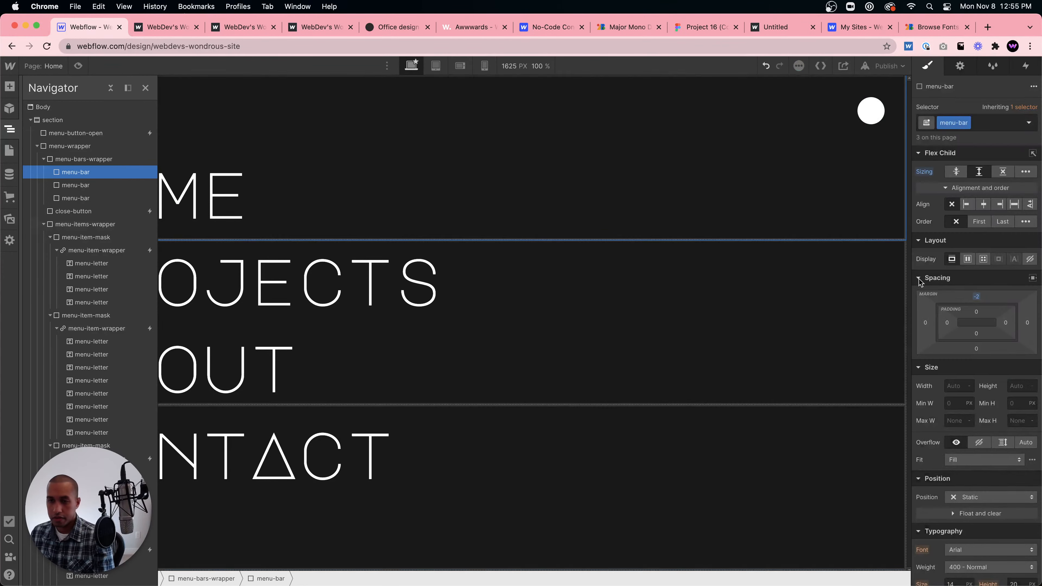
pyautogui.click(728, 259)
# Publish the site with the reduced negative margin to the webflow.io domain, and open and close the live menu twice.
pyautogui.click(888, 66)
pyautogui.click(850, 200)
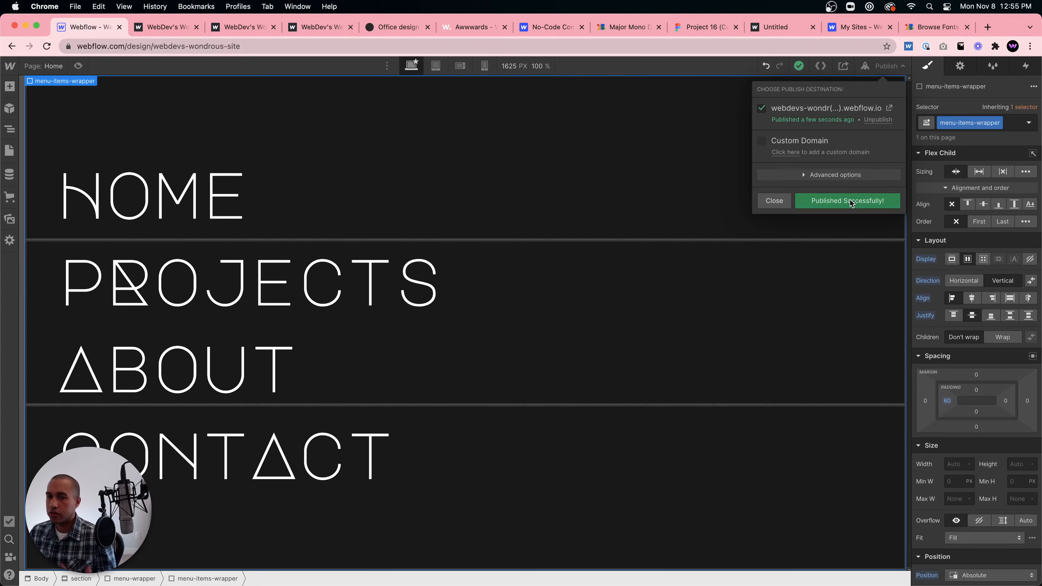
pyautogui.click(888, 107)
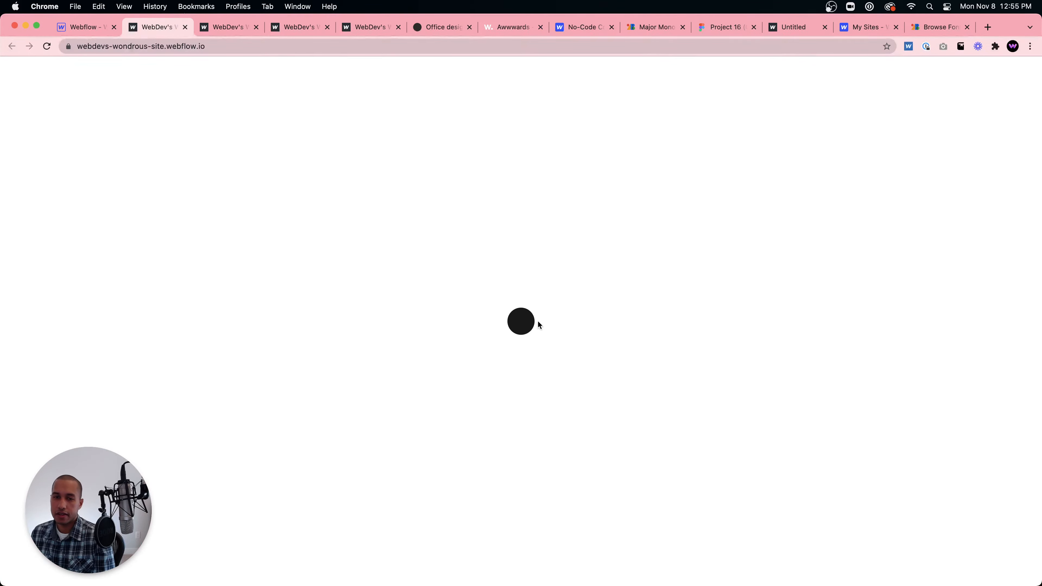
pyautogui.click(520, 324)
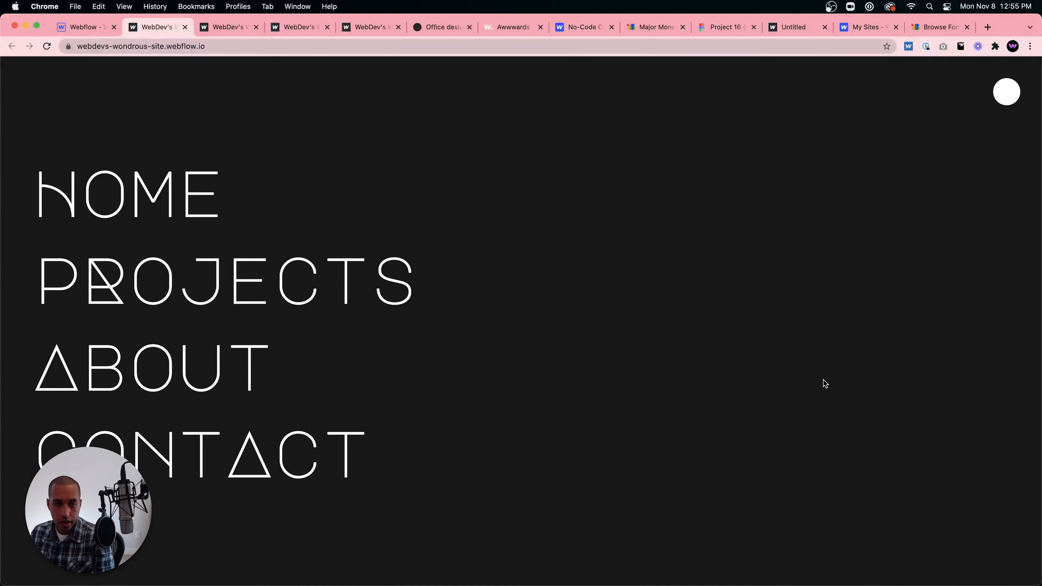
pyautogui.click(1009, 93)
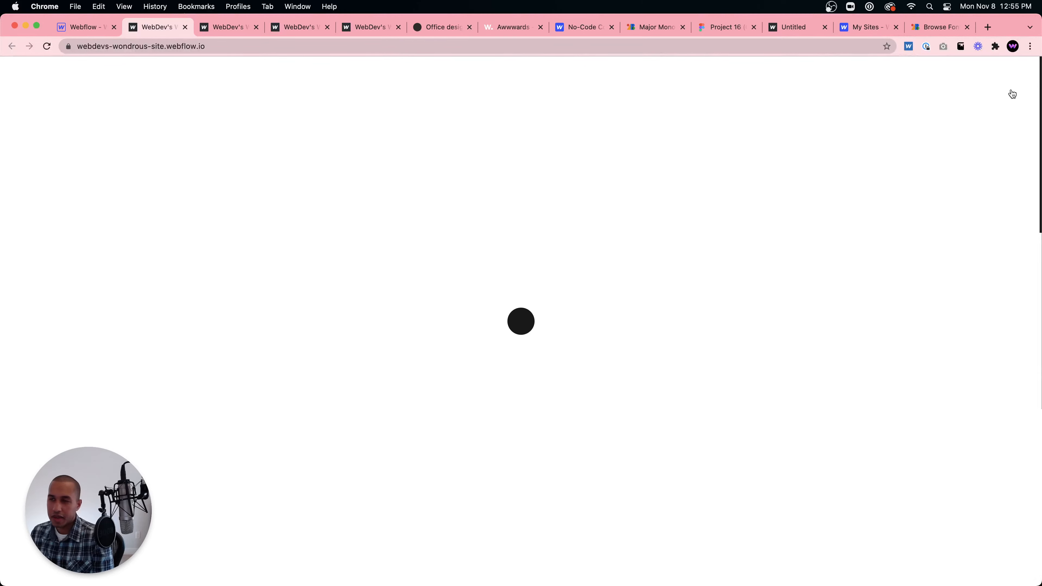
pyautogui.click(518, 335)
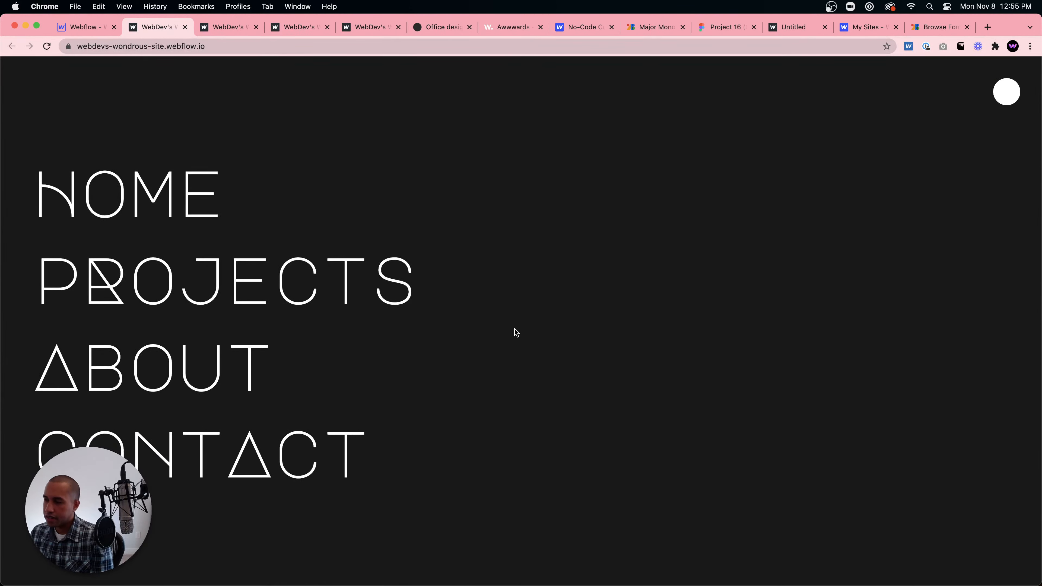
pyautogui.click(1006, 92)
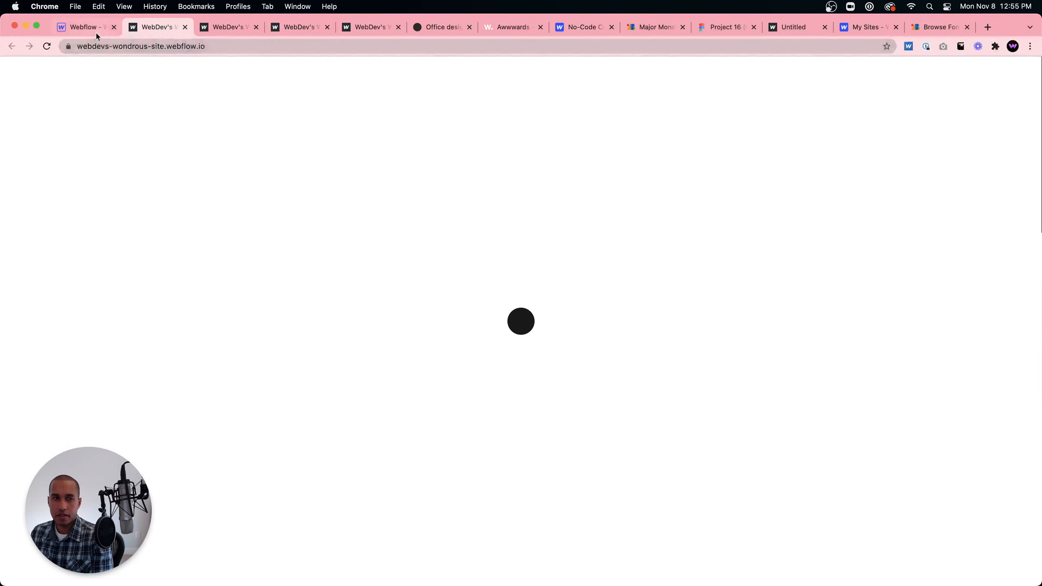
# Go back to the Designer and clear the top margin from the menu-bar class.
pyautogui.click(97, 35)
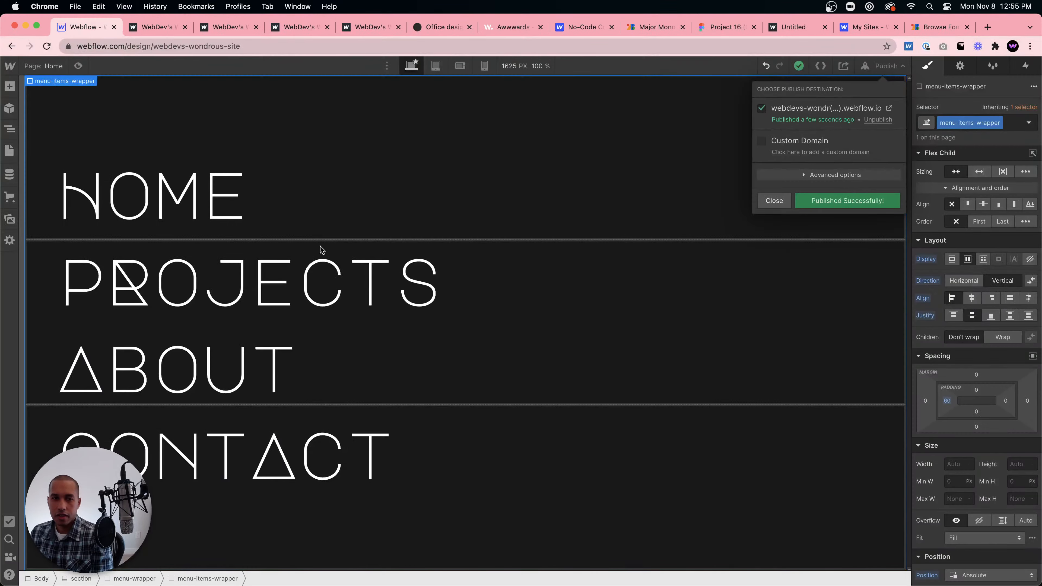
pyautogui.click(9, 128)
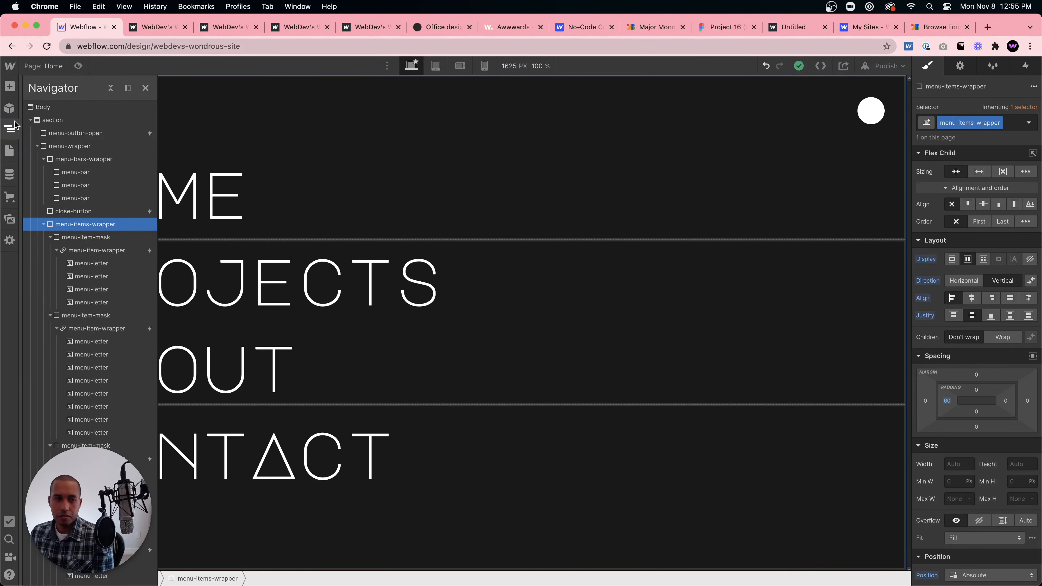
pyautogui.click(44, 159)
pyautogui.click(76, 172)
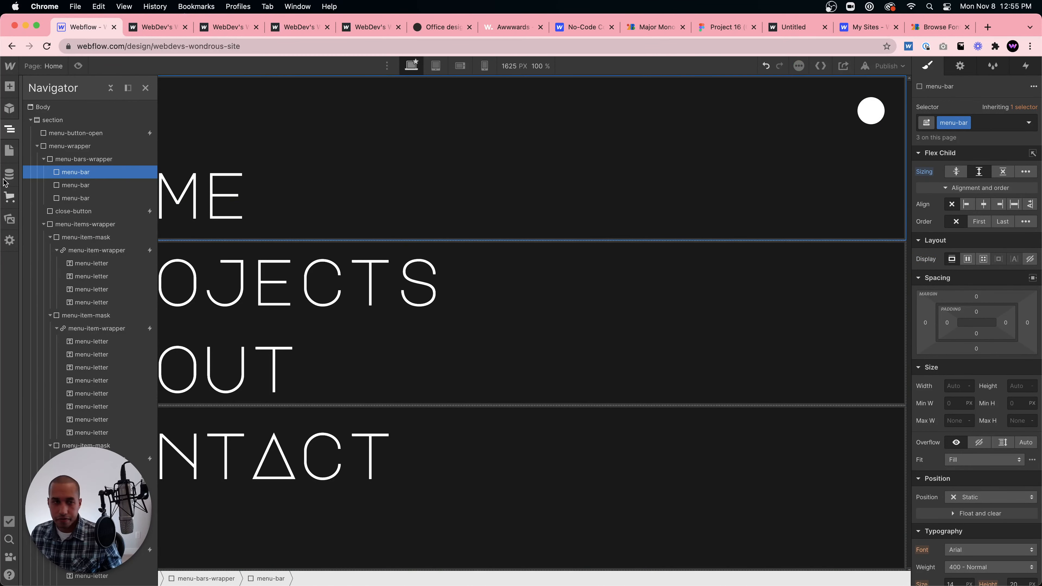
# Inspect the menu-wrapper's layout, size and position settings, and reselect the first menu-bar.
pyautogui.click(68, 149)
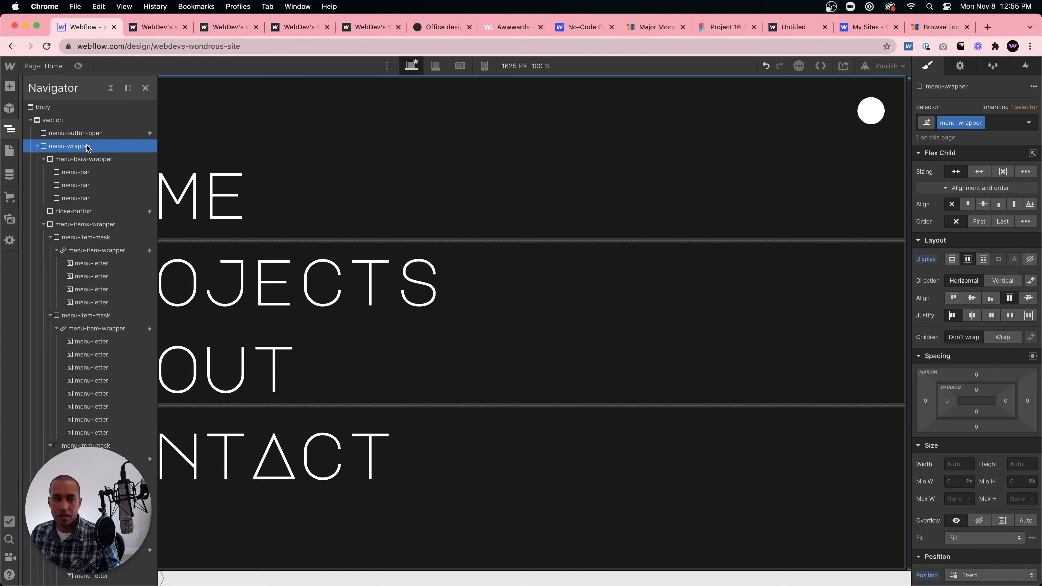
pyautogui.scroll(-1, 960, 359)
pyautogui.scroll(-3, 960, 360)
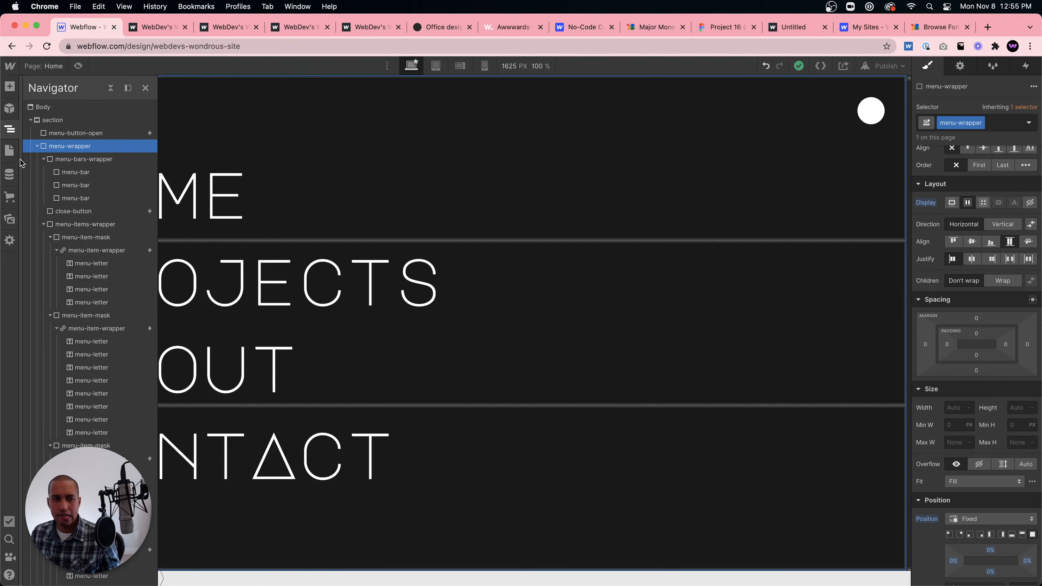
pyautogui.click(60, 172)
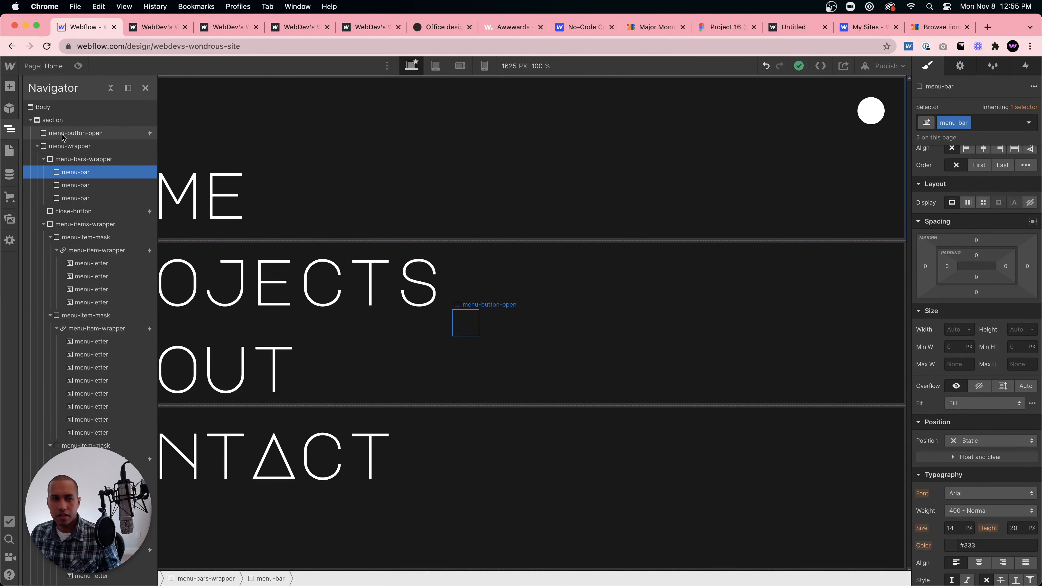
# Clear the section's minimum height and set its height to 100vh instead.
pyautogui.click(61, 120)
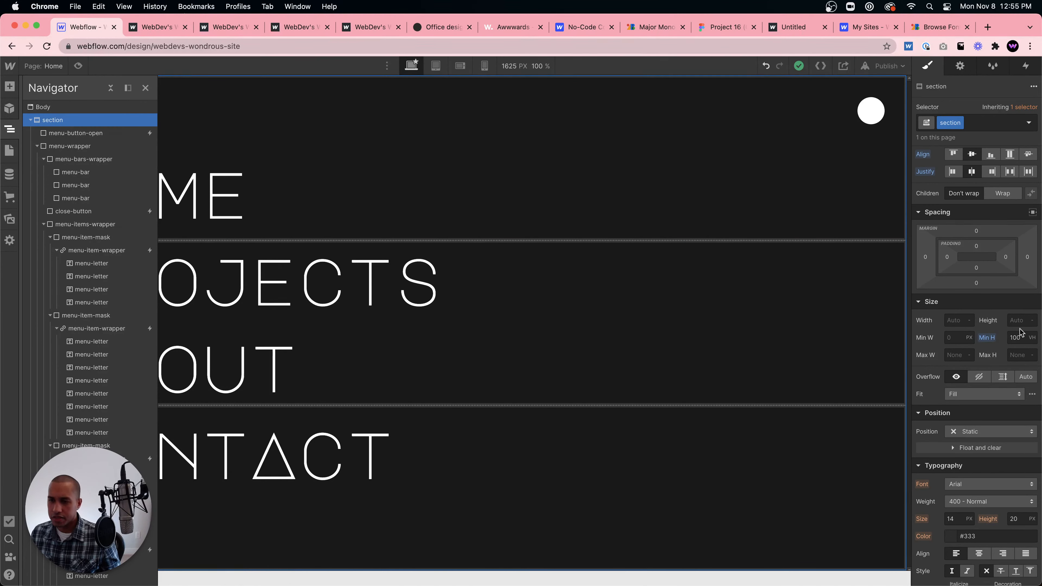
pyautogui.keyDown('alt'); pyautogui.click(987, 337); pyautogui.keyUp('alt')
pyautogui.click(1019, 320)
pyautogui.write('100vh')
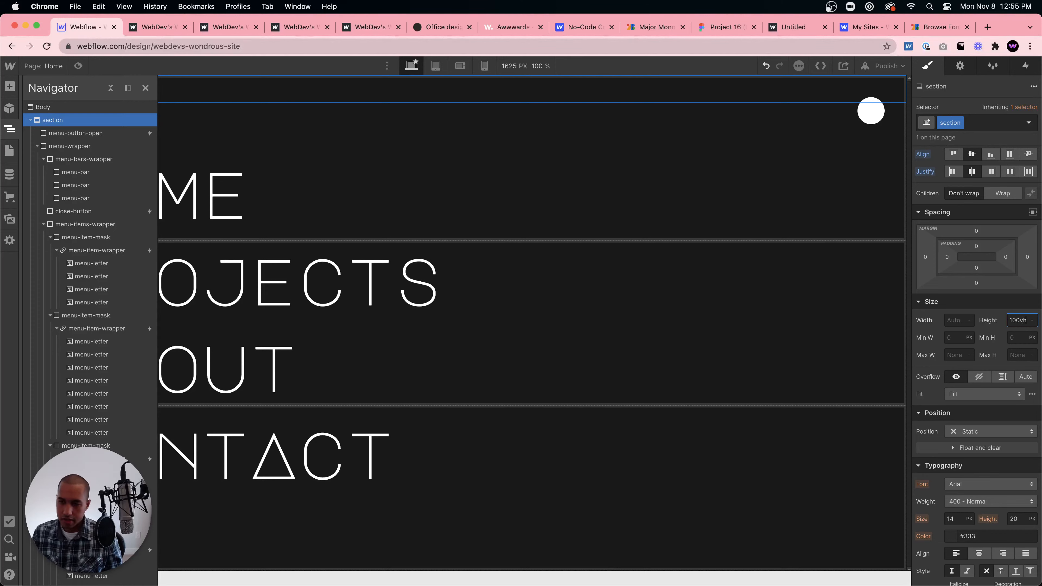
pyautogui.press('Return')
# Publish the site with the section's fixed height to the webflow.io domain, and check the menu opening on the live page.
pyautogui.click(886, 65)
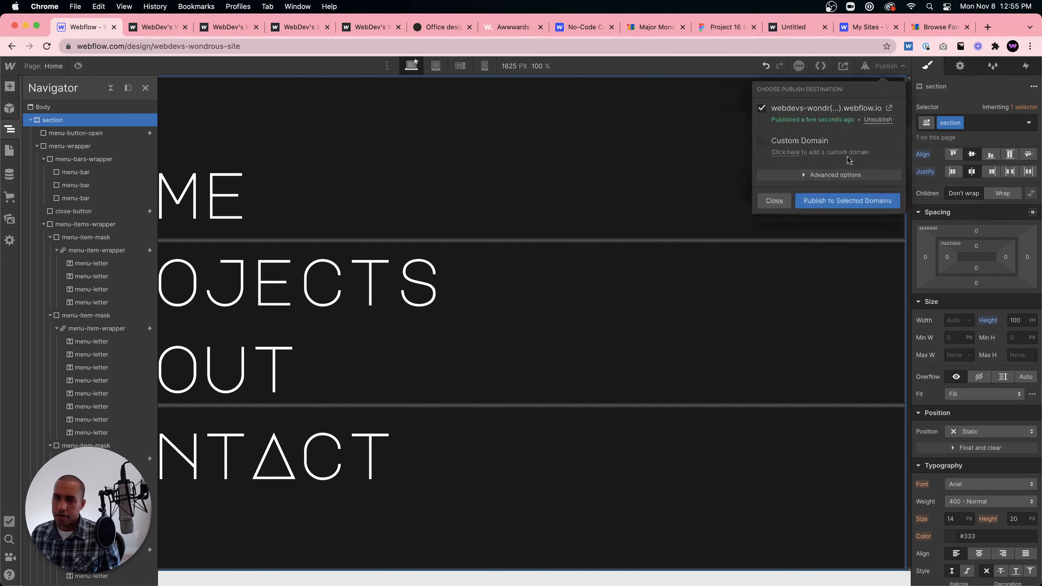
pyautogui.click(827, 200)
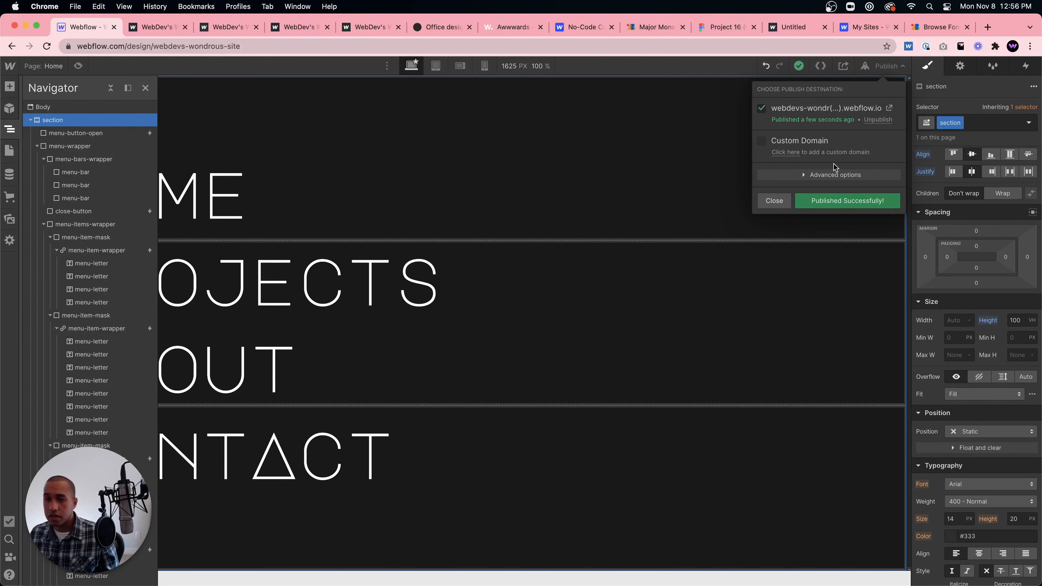
pyautogui.click(889, 108)
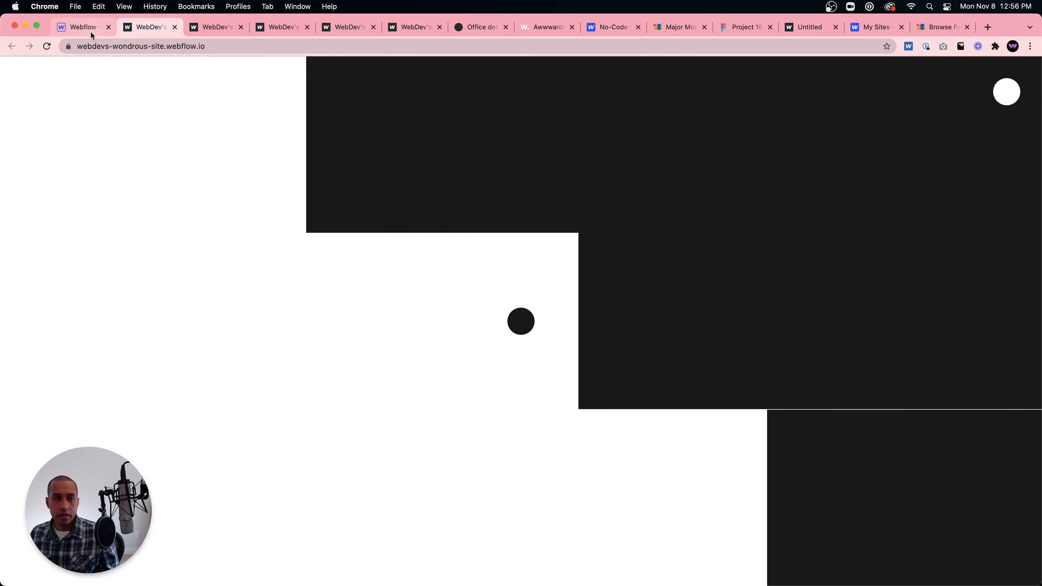
# Return to the Designer and move menu-wrapper out of the section so it sits directly below it in the Body.
pyautogui.click(88, 27)
pyautogui.click(45, 148)
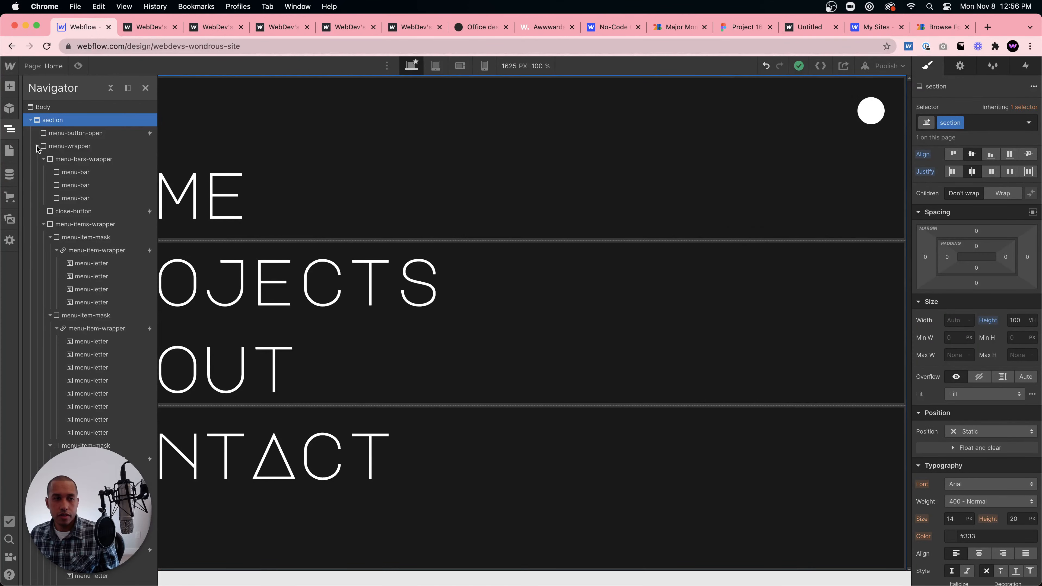
pyautogui.click(37, 146)
pyautogui.click(68, 145)
pyautogui.moveTo(54, 110)
pyautogui.mouseDown()
pyautogui.moveTo(61, 120)
pyautogui.moveTo(51, 127)
pyautogui.mouseUp()
pyautogui.click(36, 133)
# Publish the site with menu-wrapper outside the section to the webflow.io domain, and check the live page.
pyautogui.click(885, 66)
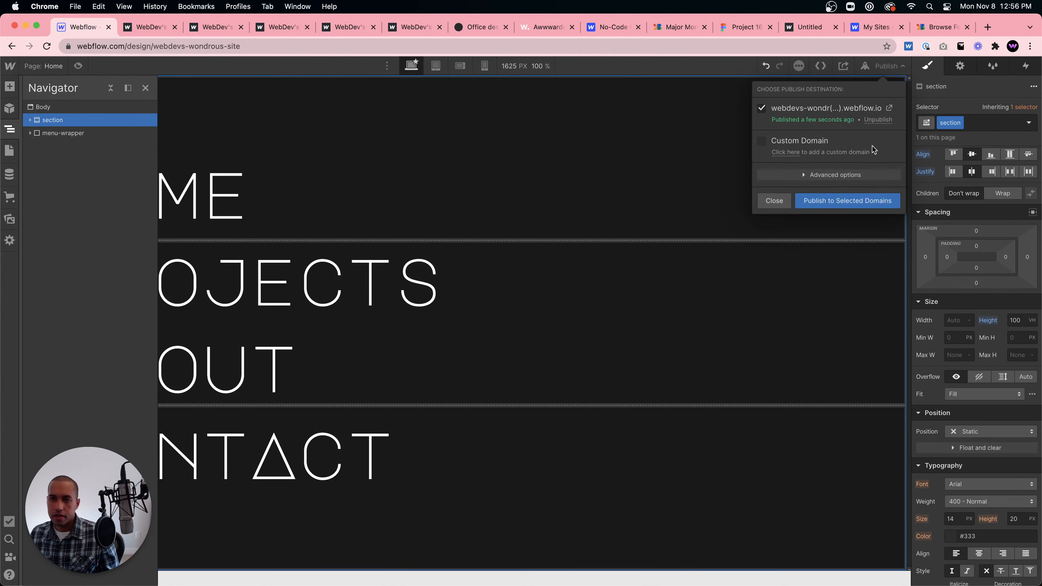
pyautogui.click(846, 202)
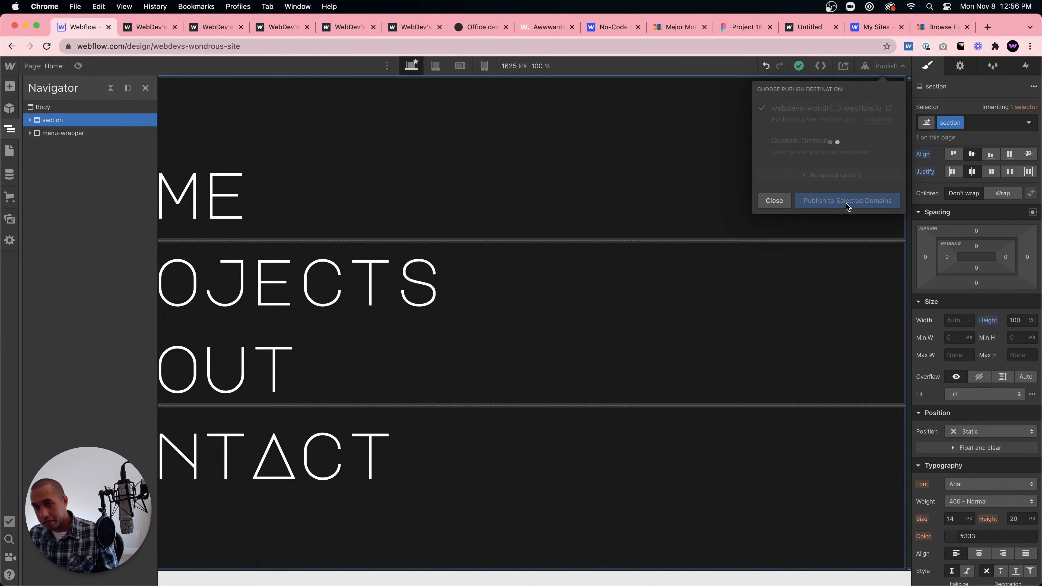
pyautogui.click(889, 108)
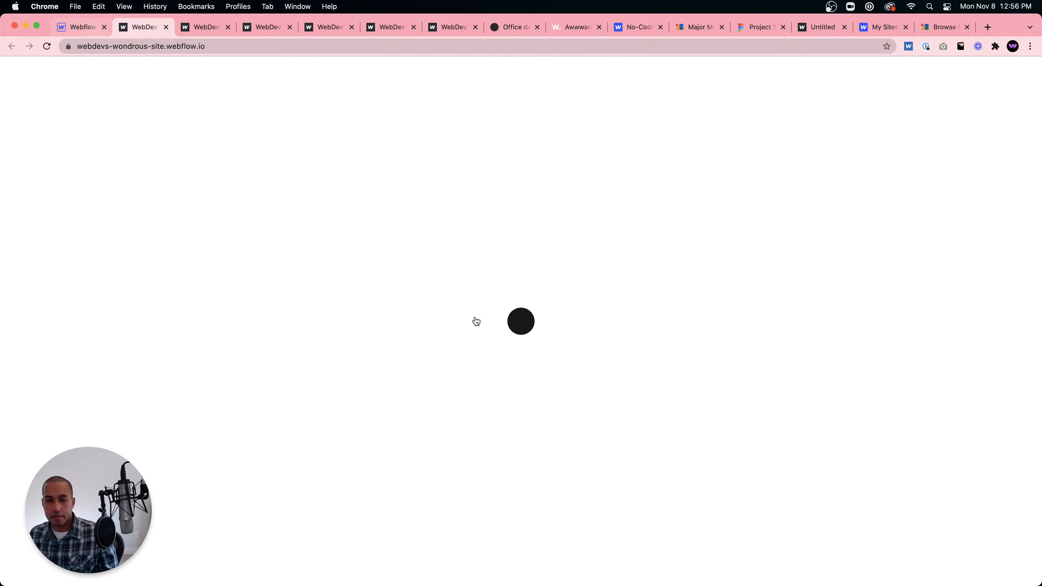
# Go back to the Designer, set the section's position to Relative, and move the section below menu-wrapper in the Body.
pyautogui.click(78, 26)
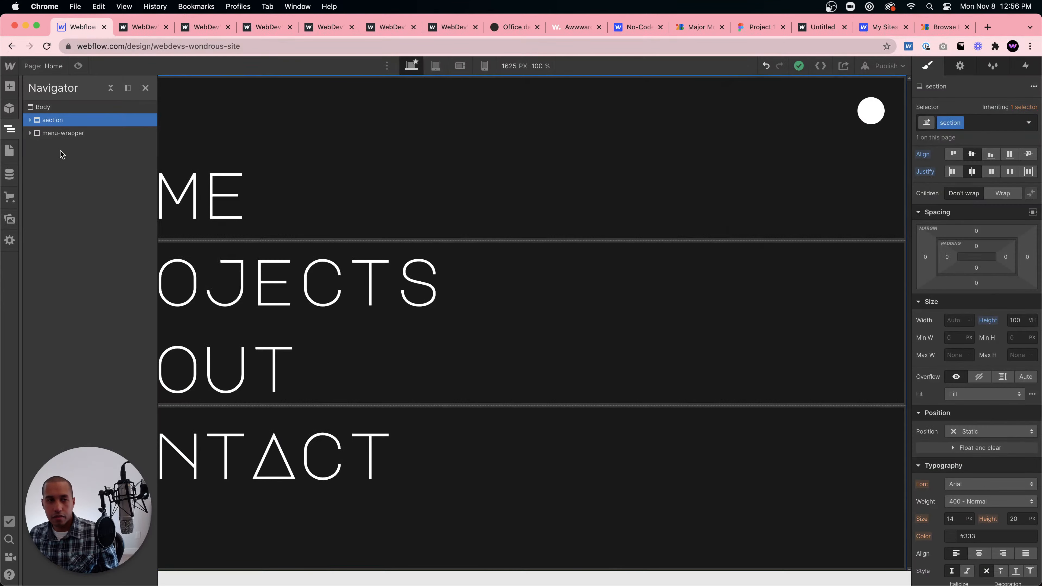
pyautogui.click(80, 119)
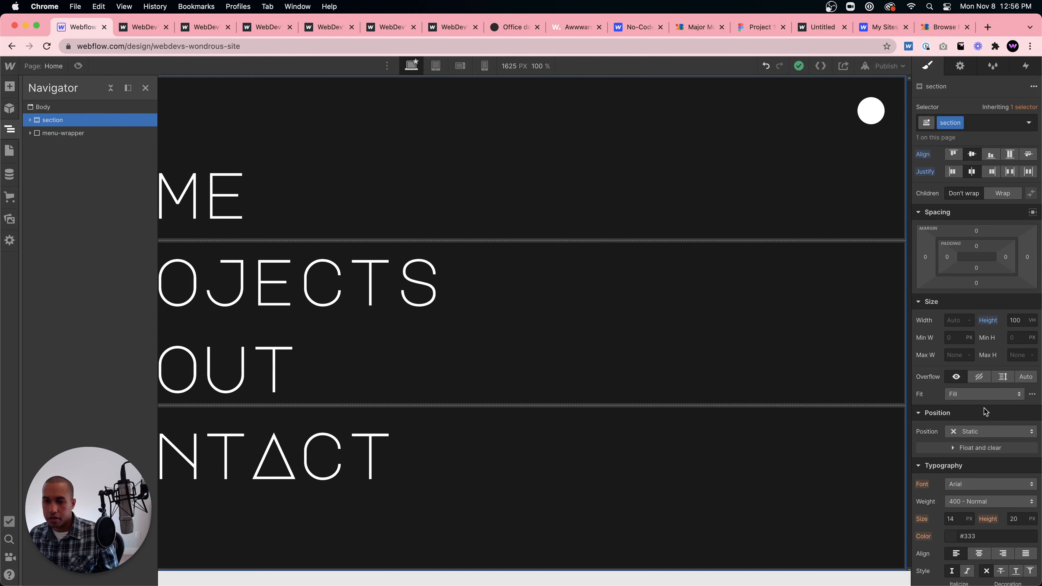
pyautogui.click(985, 431)
pyautogui.click(977, 447)
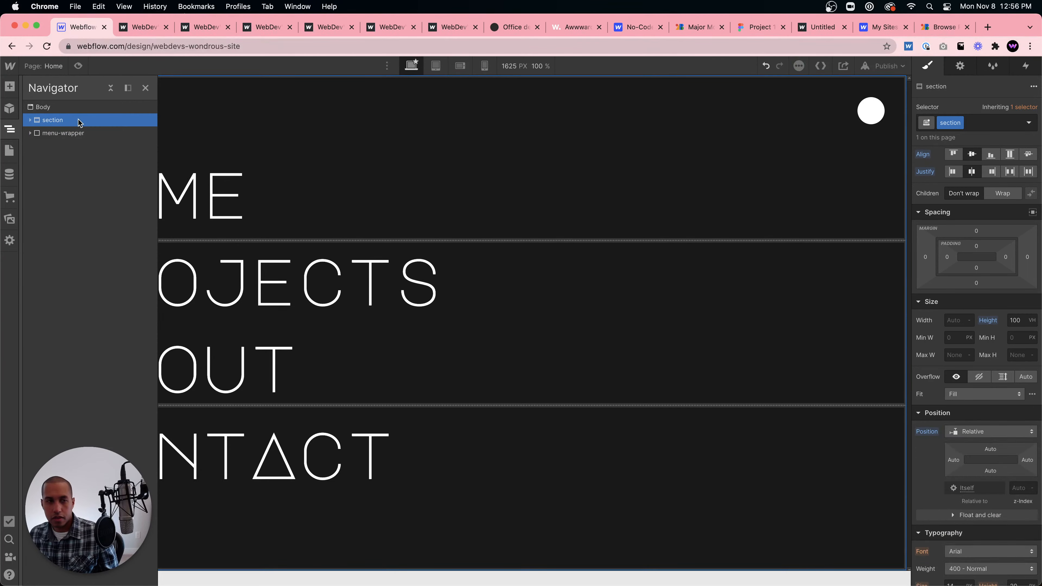
pyautogui.moveTo(81, 122); pyautogui.dragTo(74, 138)
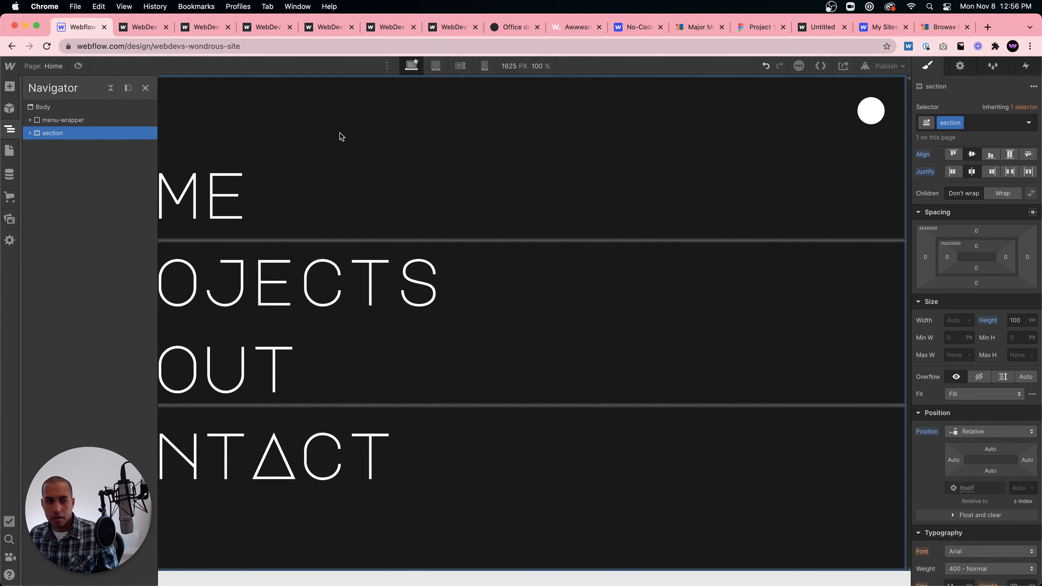
# Publish the site with the relatively positioned, reordered section to the webflow.io domain, and check the live page.
pyautogui.click(895, 70)
pyautogui.click(851, 201)
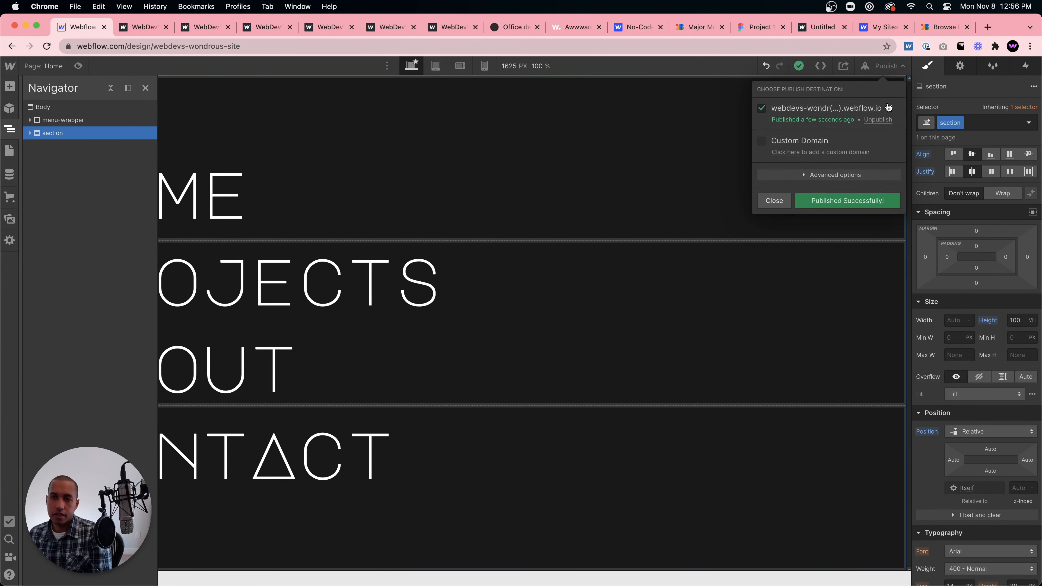
pyautogui.click(875, 106)
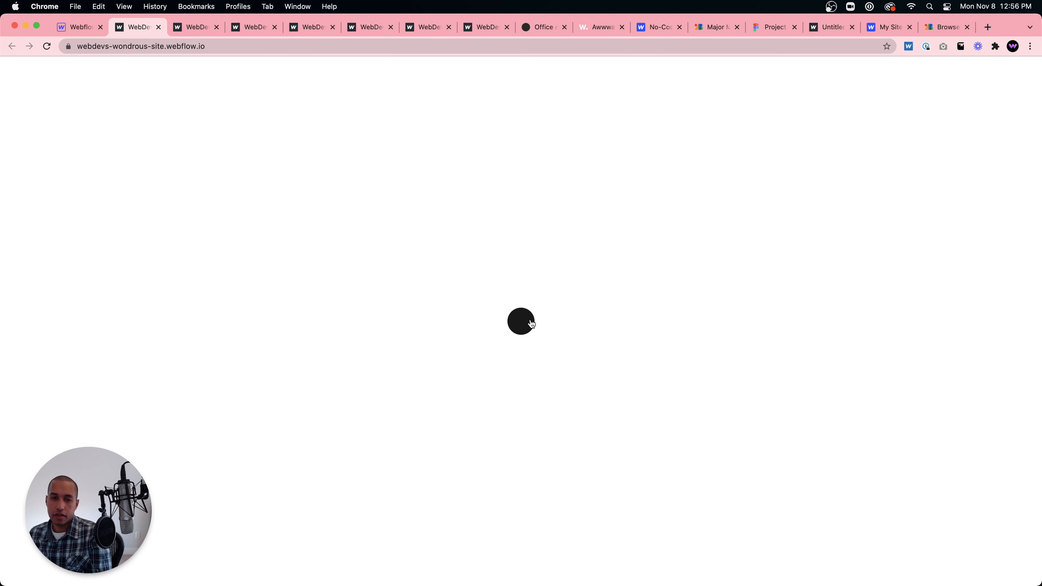
# Return to the Designer and undo the section's reordering, its Relative position, and the move of menu-wrapper out of it.
pyautogui.click(68, 28)
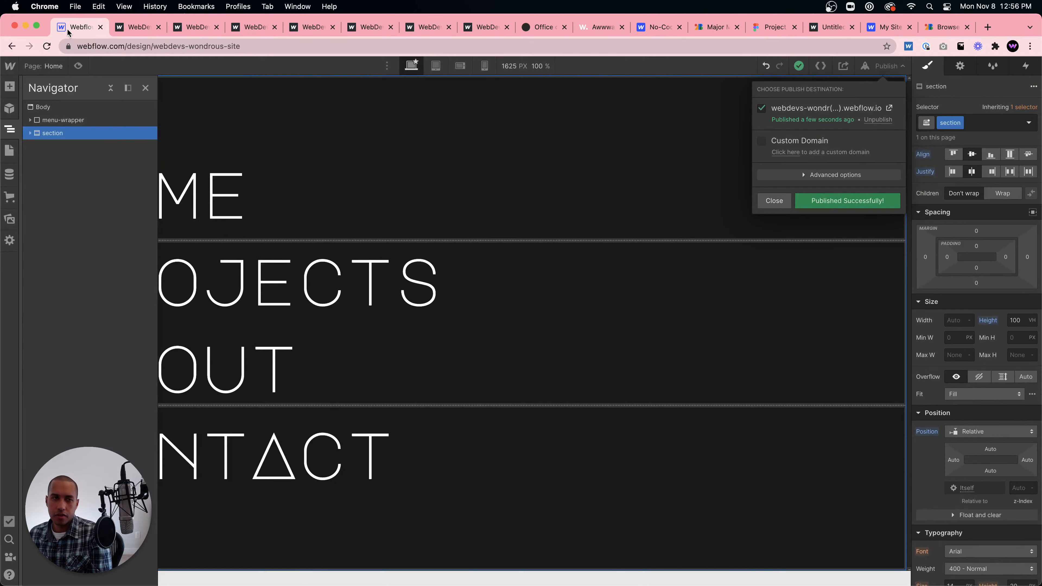
pyautogui.click(62, 165)
pyautogui.click(766, 66)
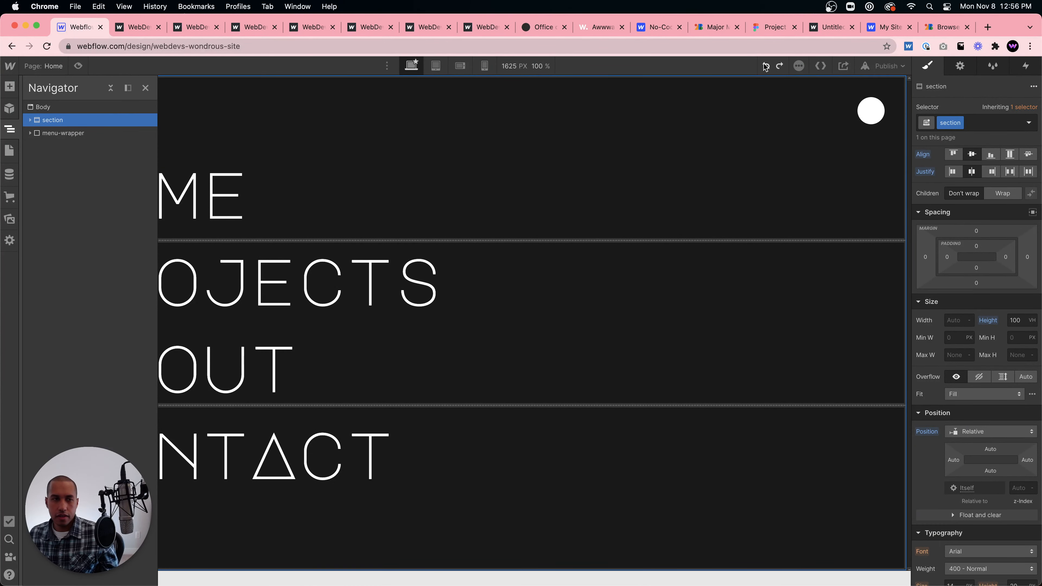
pyautogui.click(765, 66)
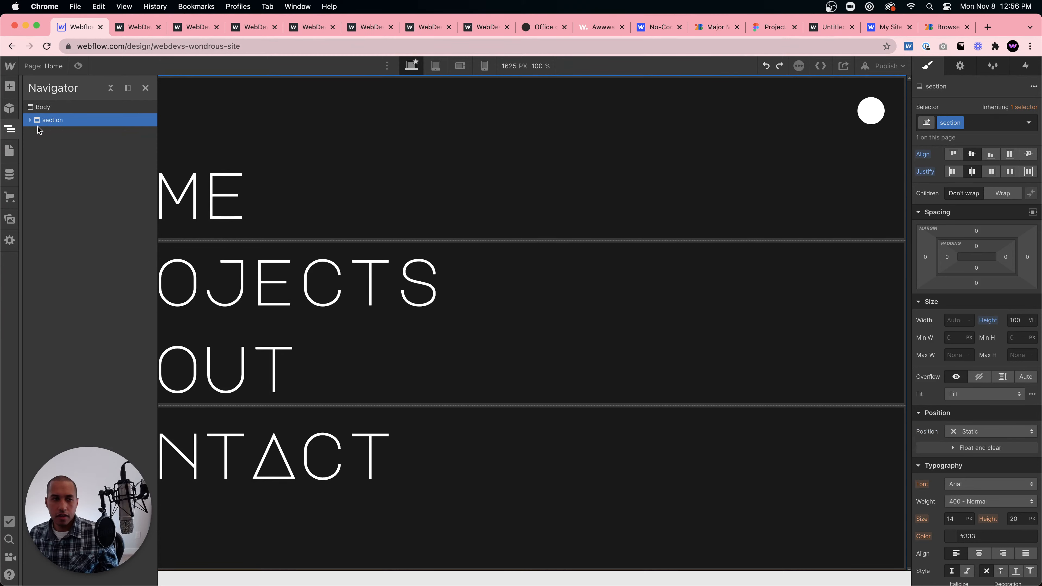
# Expand the section and menu-wrapper in the element tree, then replace the section's height with a minimum height of 100vh.
pyautogui.click(30, 120)
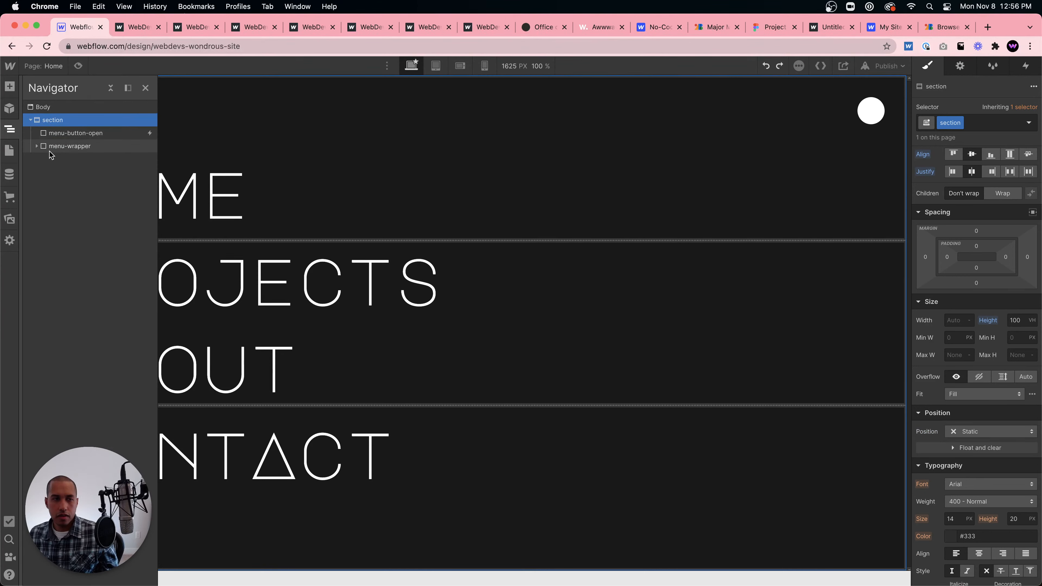
pyautogui.click(41, 148)
pyautogui.click(38, 146)
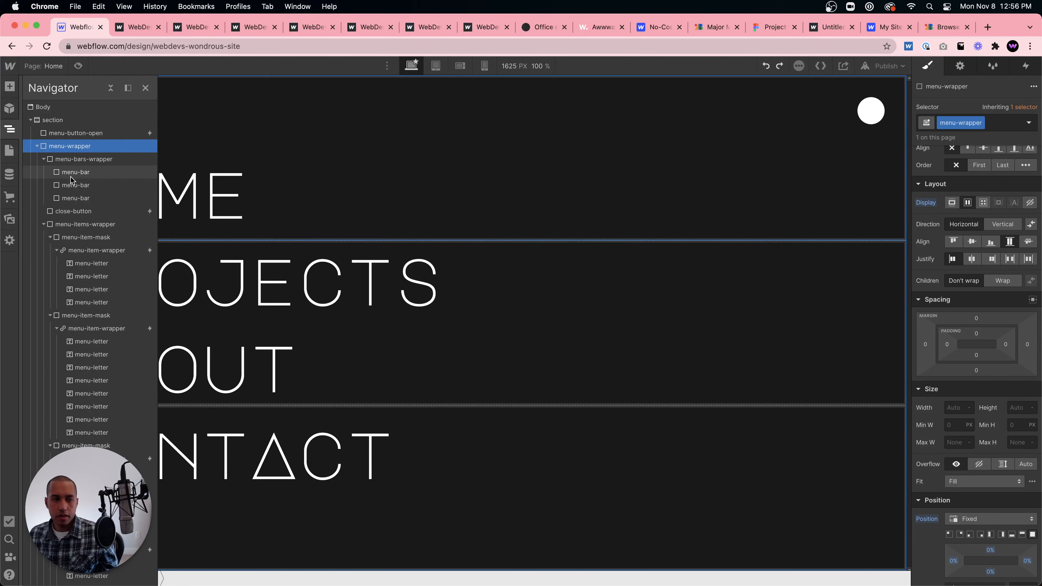
pyautogui.click(65, 120)
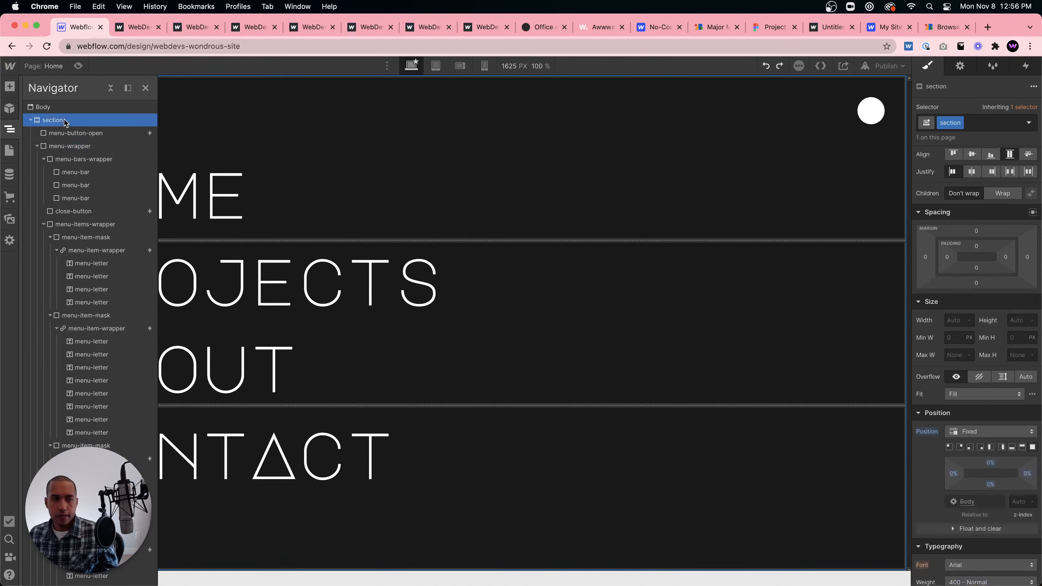
pyautogui.keyDown('alt'); pyautogui.click(992, 323); pyautogui.keyUp('alt')
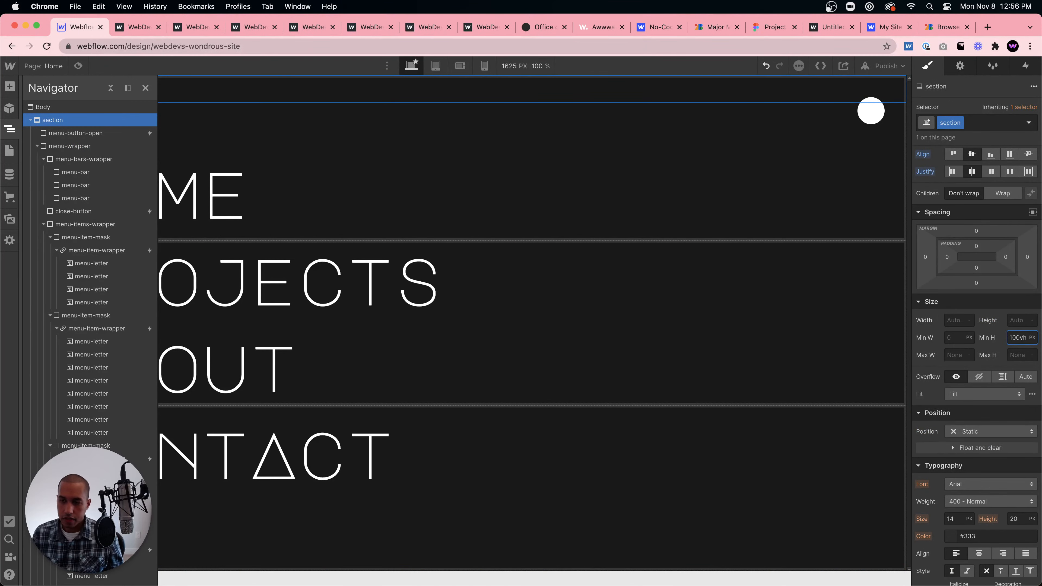
pyautogui.press('Return')
# Set the menu-bar class's top margin to -1.
pyautogui.click(76, 133)
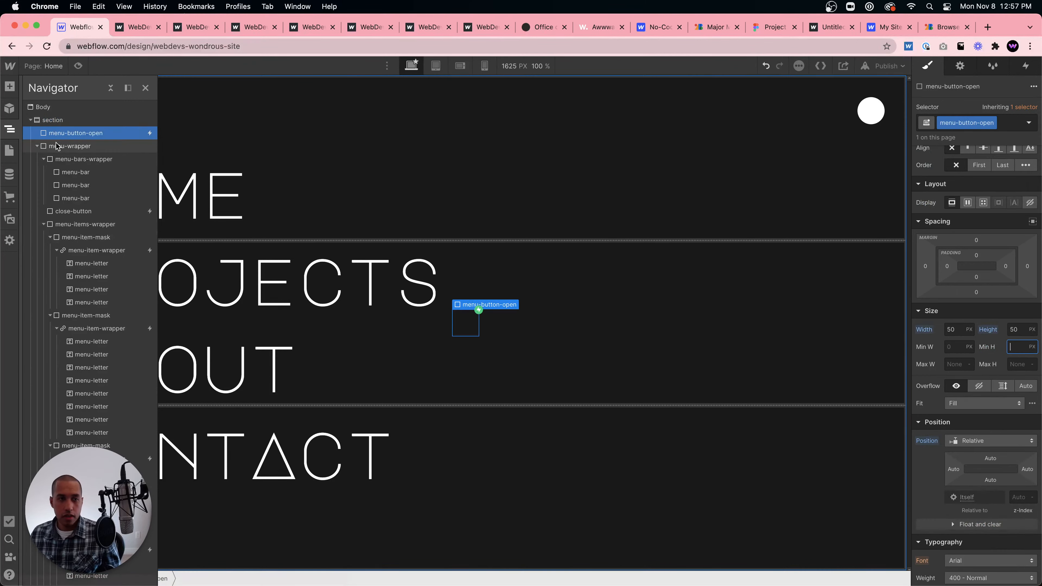
pyautogui.click(58, 172)
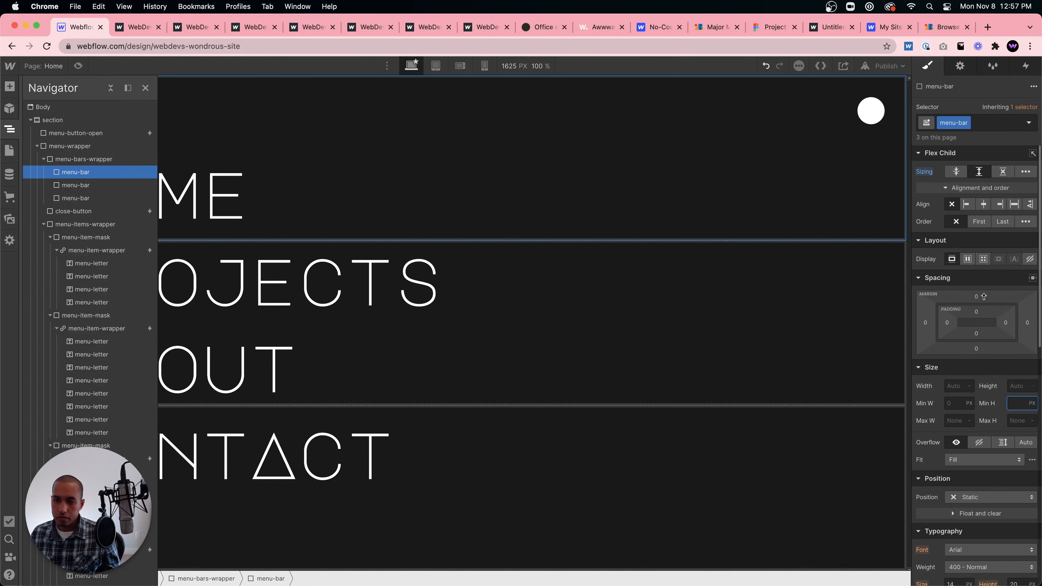
pyautogui.click(976, 296)
pyautogui.write('-1')
pyautogui.press('Return')
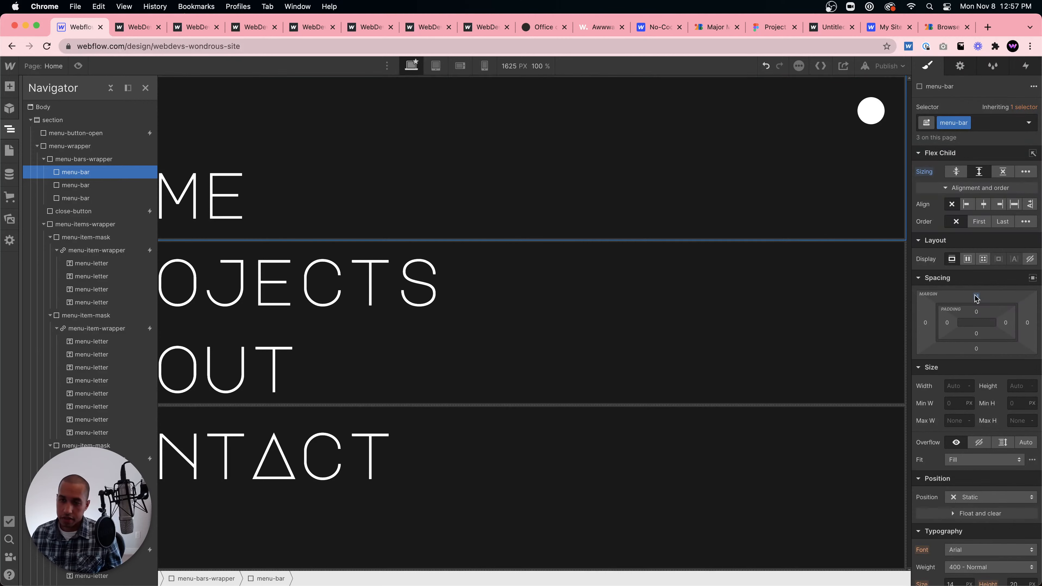
# Publish the site with the -1 top margin to the webflow.io domain, and open the menu on the live page.
pyautogui.click(854, 197)
pyautogui.click(889, 66)
pyautogui.click(860, 203)
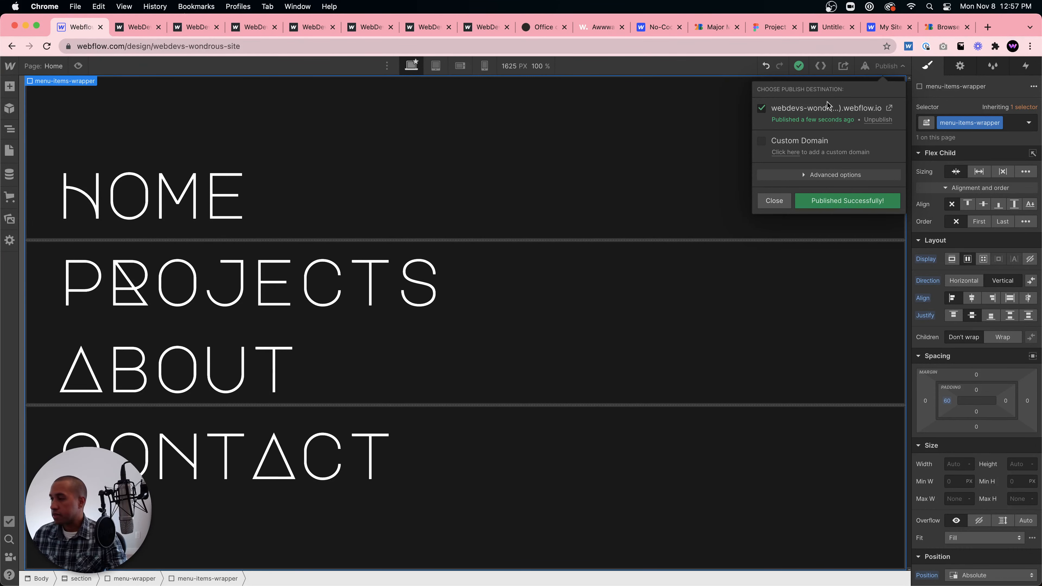
pyautogui.click(887, 108)
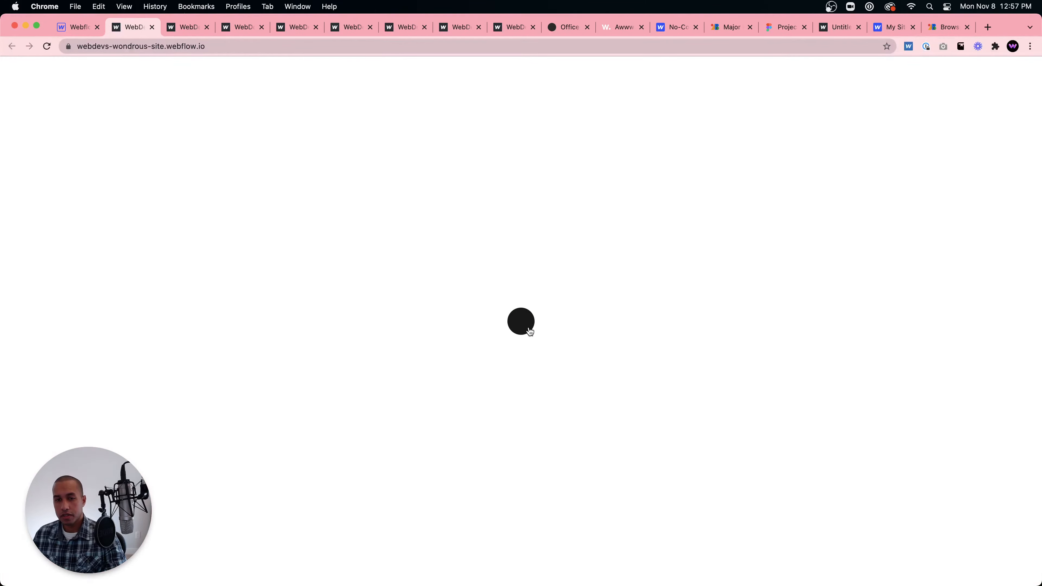
pyautogui.click(530, 332)
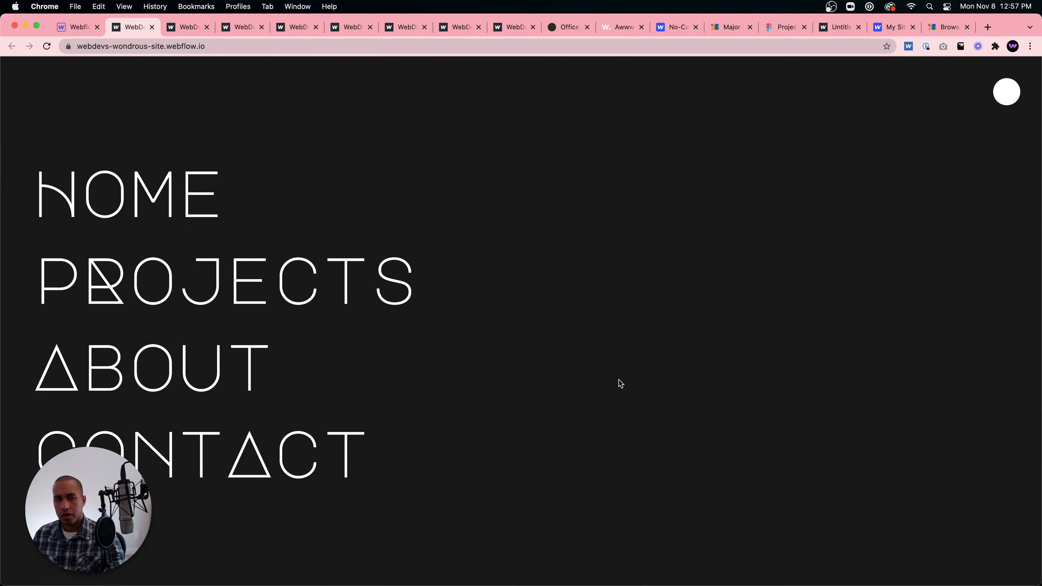
# Return to the Designer, select the first menu-bar, and clear the top margin from its class.
pyautogui.click(79, 27)
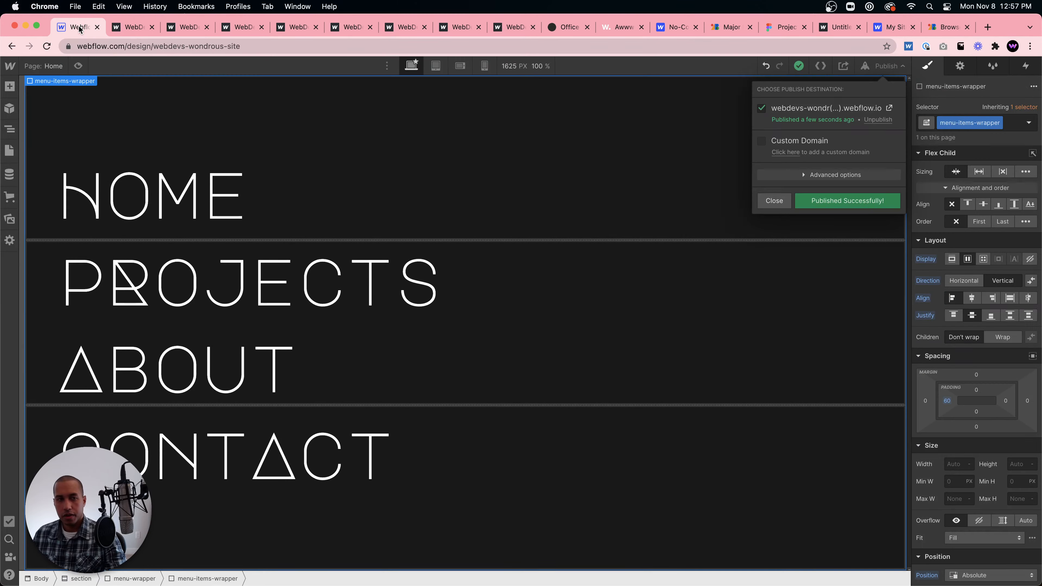
pyautogui.click(266, 117)
pyautogui.click(10, 129)
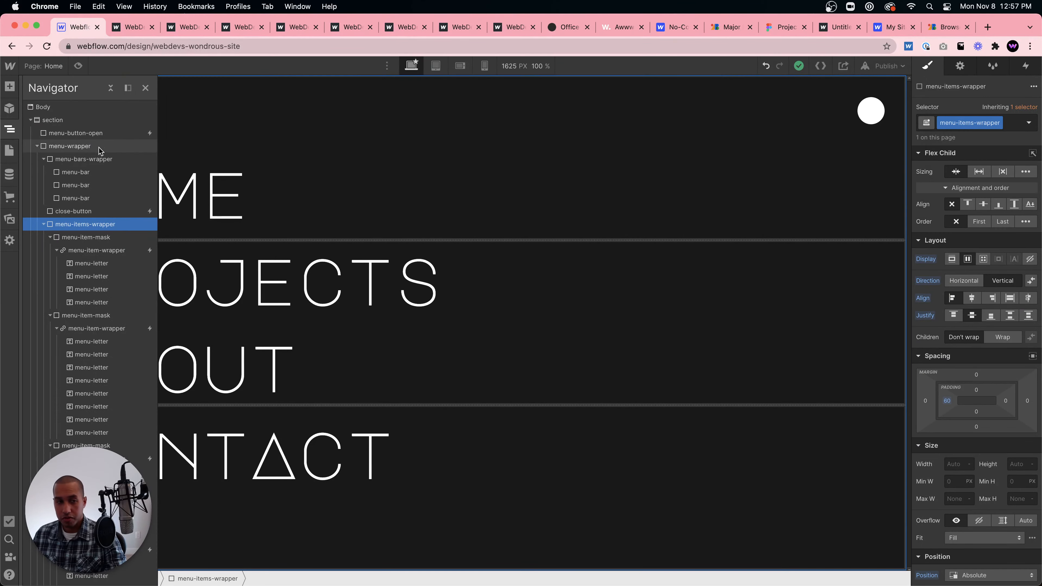
pyautogui.click(75, 172)
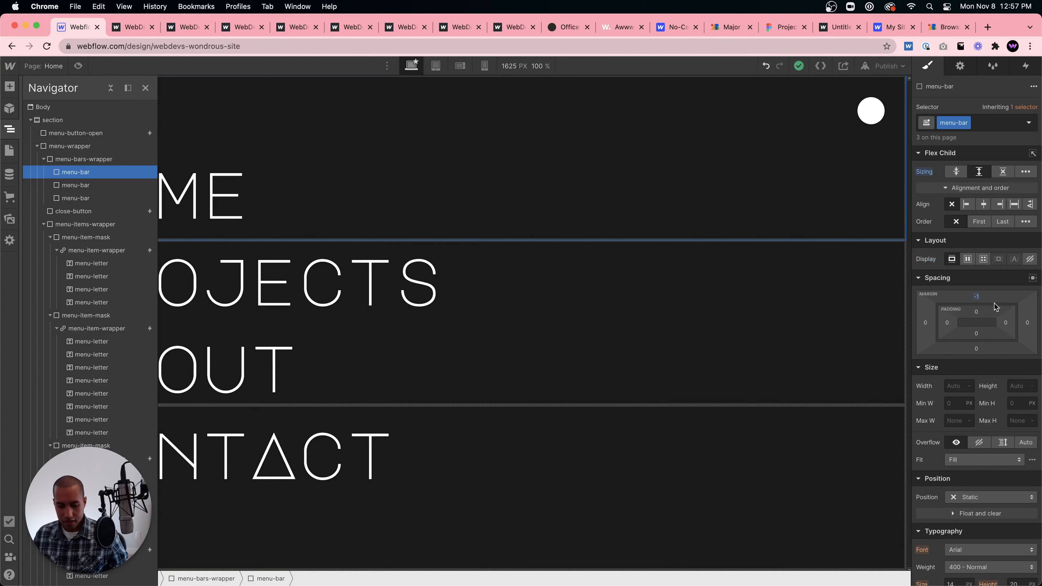
pyautogui.click(883, 121)
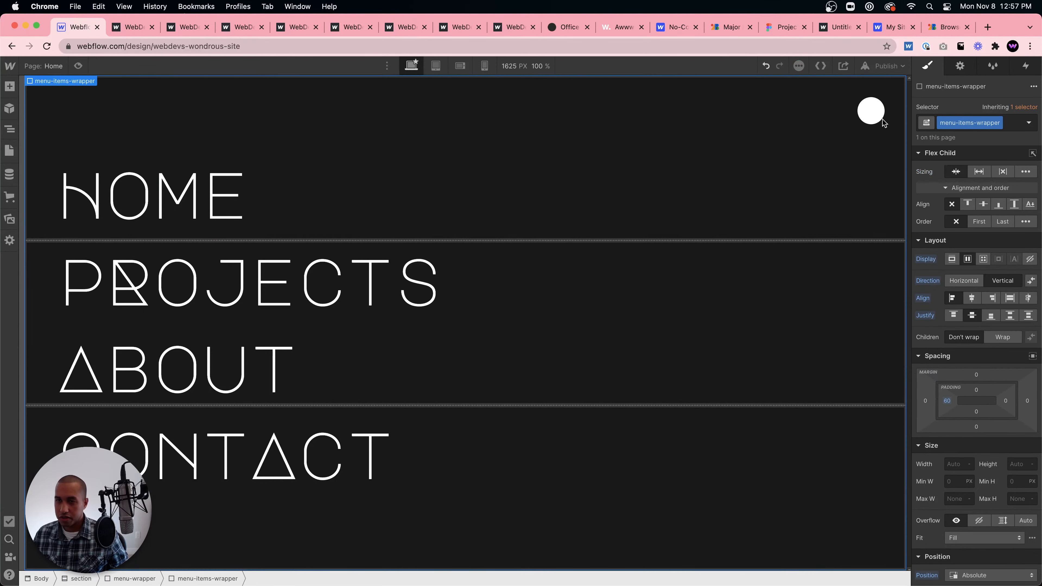
# Publish the site without the menu-bar margin to the webflow.io domain, check the live menu, and go back to the Designer.
pyautogui.click(873, 69)
pyautogui.click(830, 200)
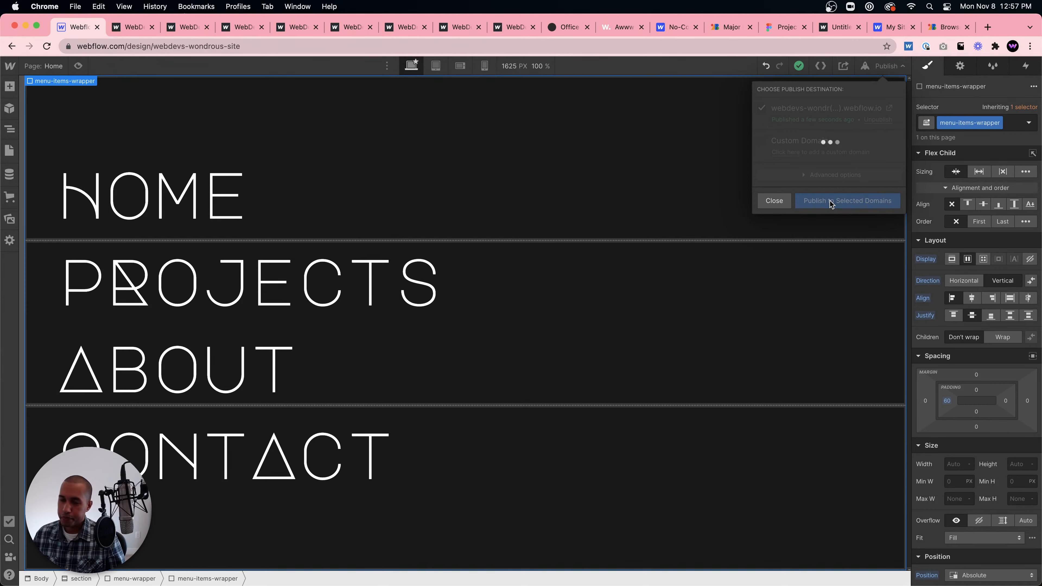
pyautogui.click(888, 109)
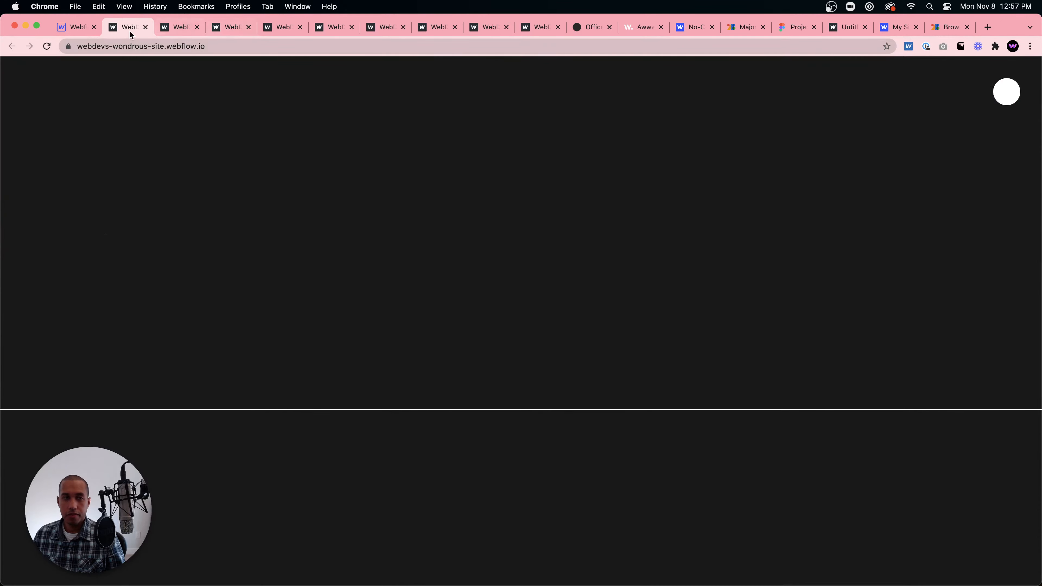
pyautogui.click(75, 27)
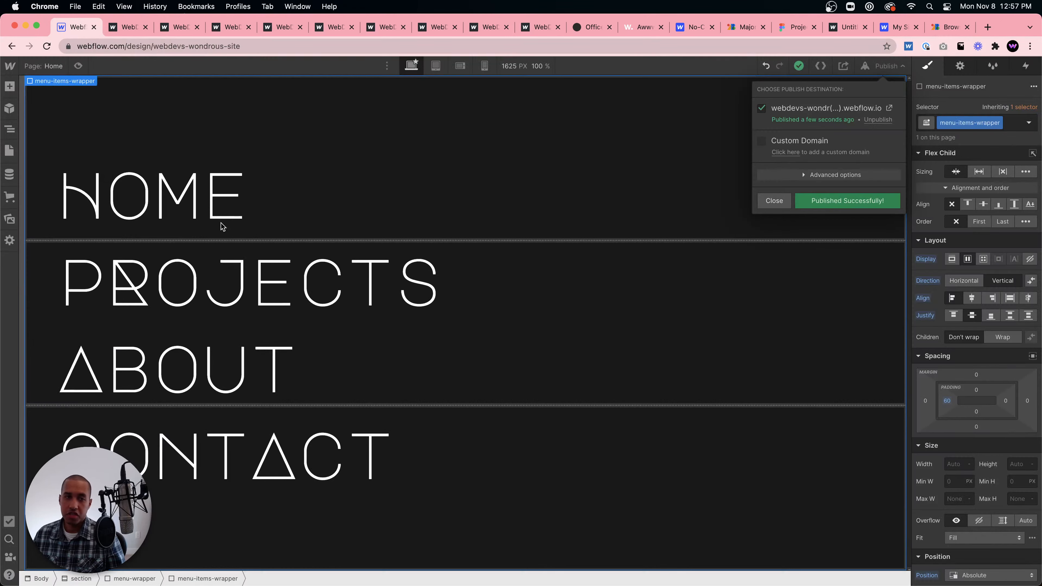
# Select the first menu-bar inside menu-bars-wrapper and set its class's top margin to -1 px.
pyautogui.click(10, 130)
pyautogui.click(76, 172)
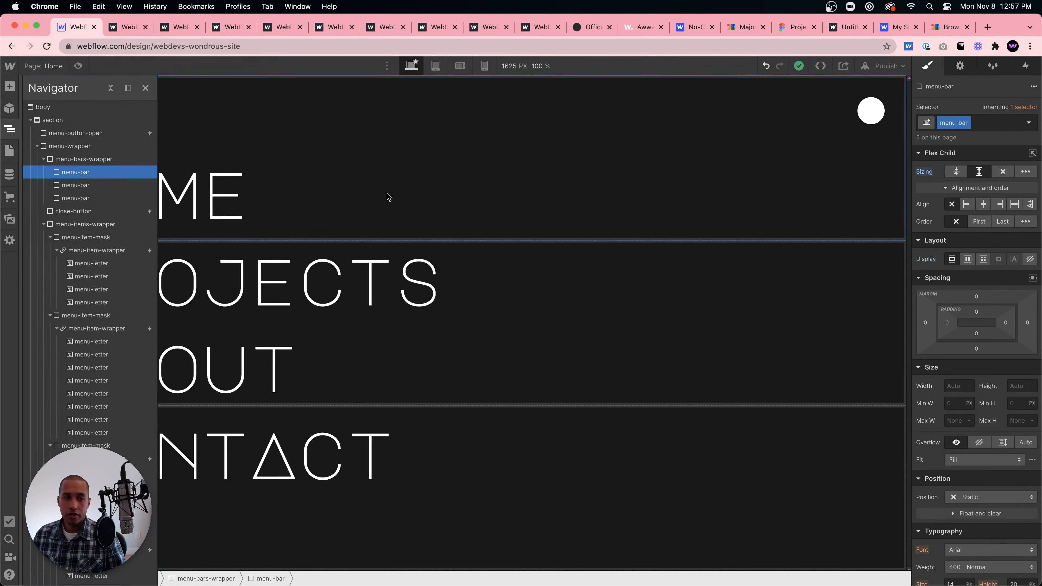
pyautogui.moveTo(976, 296); pyautogui.dragTo(976, 299)
pyautogui.click(897, 84)
# Publish the site with the menu-bar margin change to the webflow.io domain and open the live page.
pyautogui.click(890, 66)
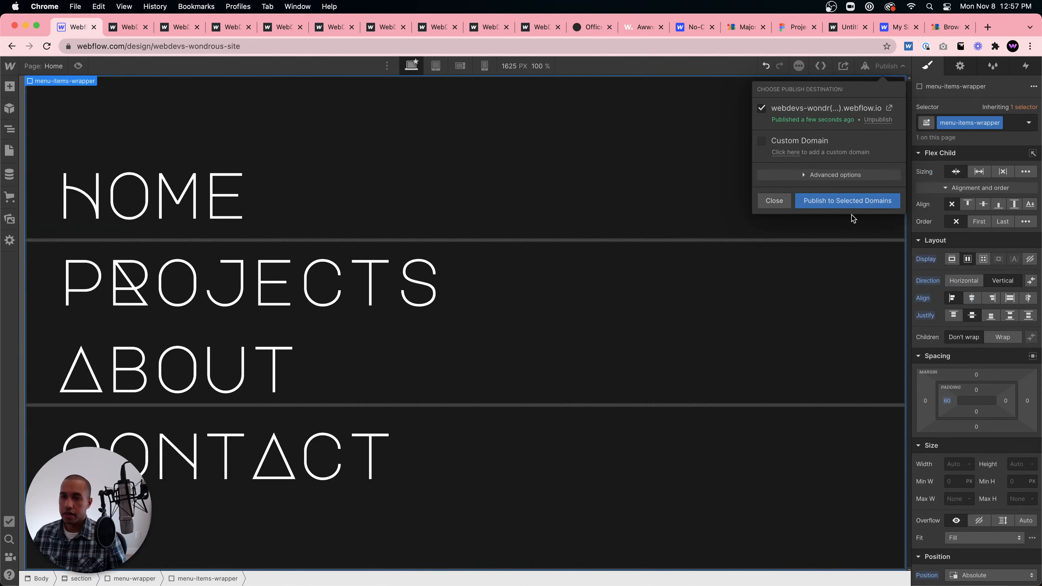
pyautogui.click(849, 201)
pyautogui.click(890, 67)
pyautogui.click(849, 200)
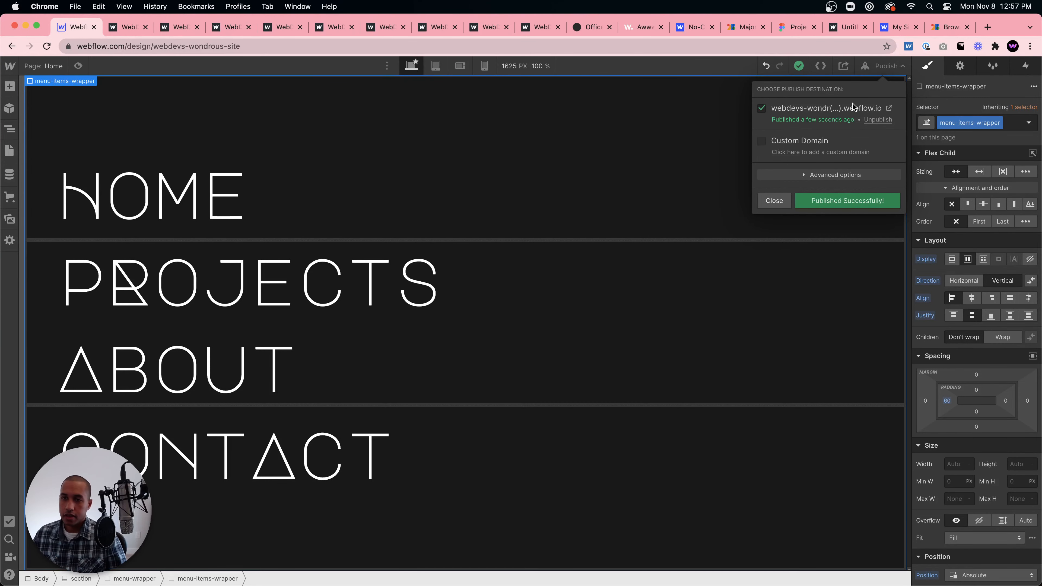
pyautogui.click(881, 103)
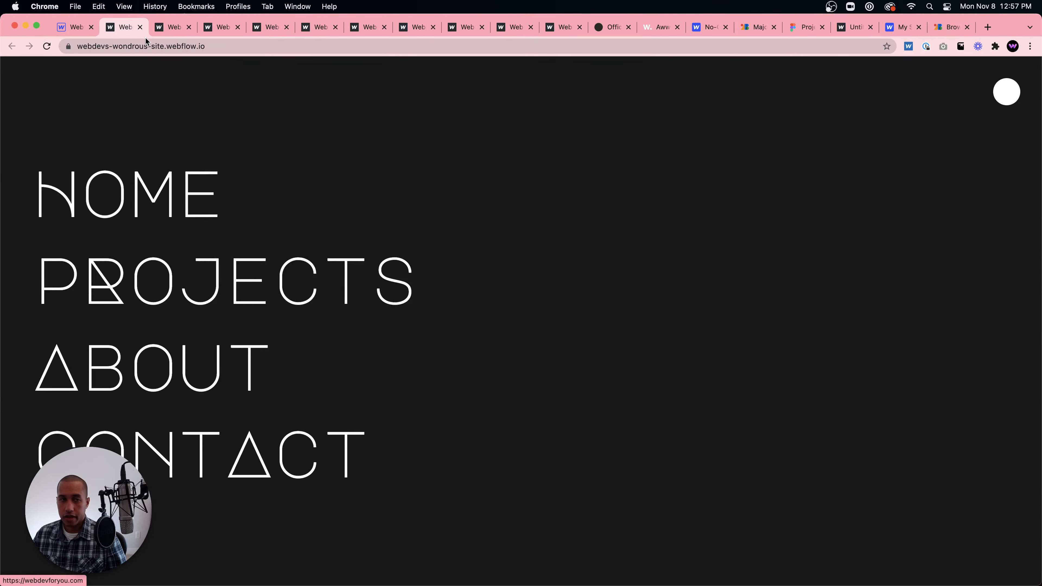
# Open the menu on the lironmoran-interiors.com reference site to compare its hover effects, and return to the live Webflow page.
pyautogui.click(611, 27)
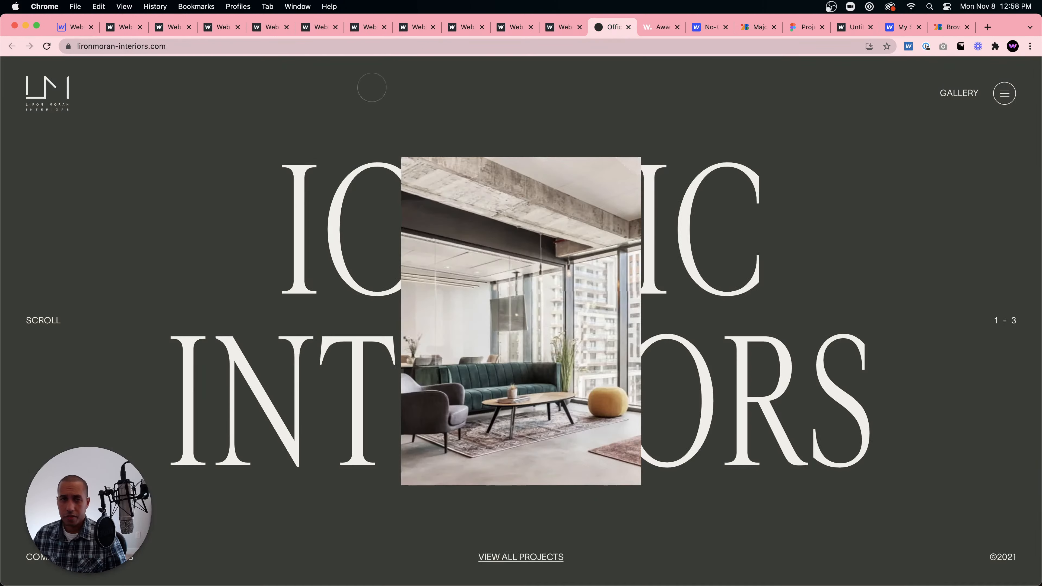
pyautogui.click(1004, 93)
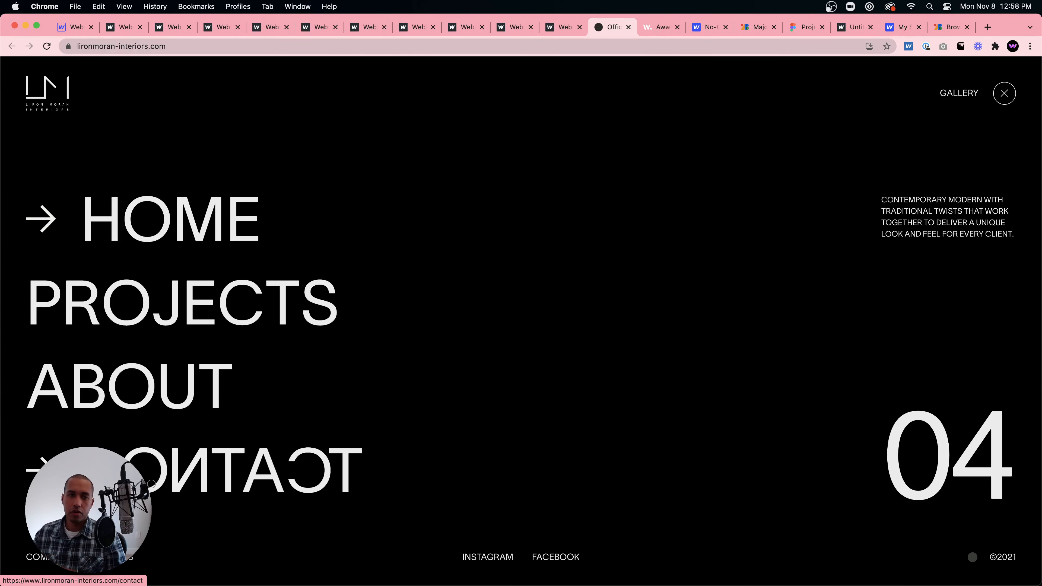
pyautogui.press('super+2')
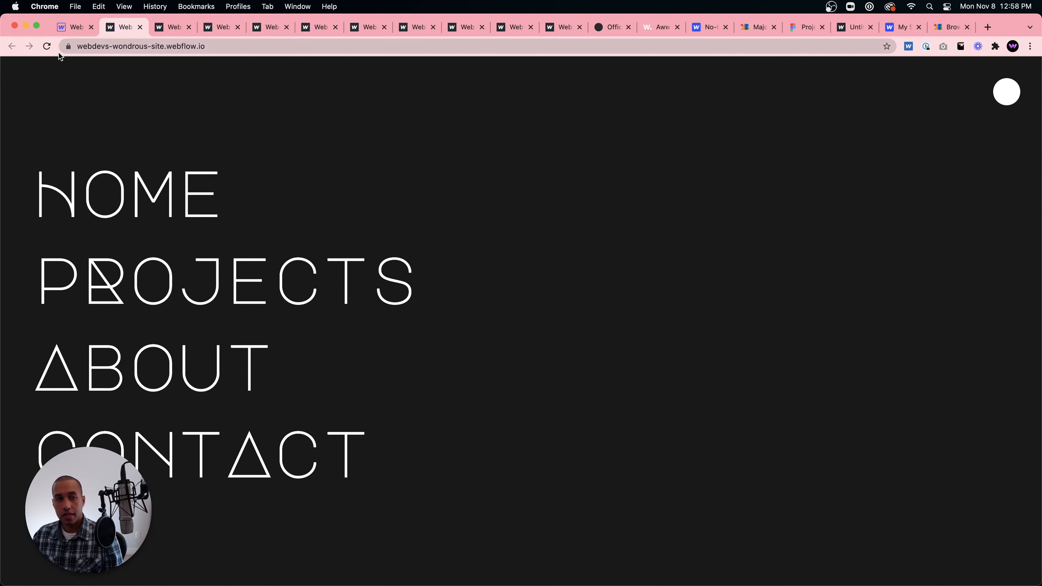
# Go back to the Designer, select the first menu-bar, and set its top margin to 0.
pyautogui.click(67, 28)
pyautogui.click(10, 130)
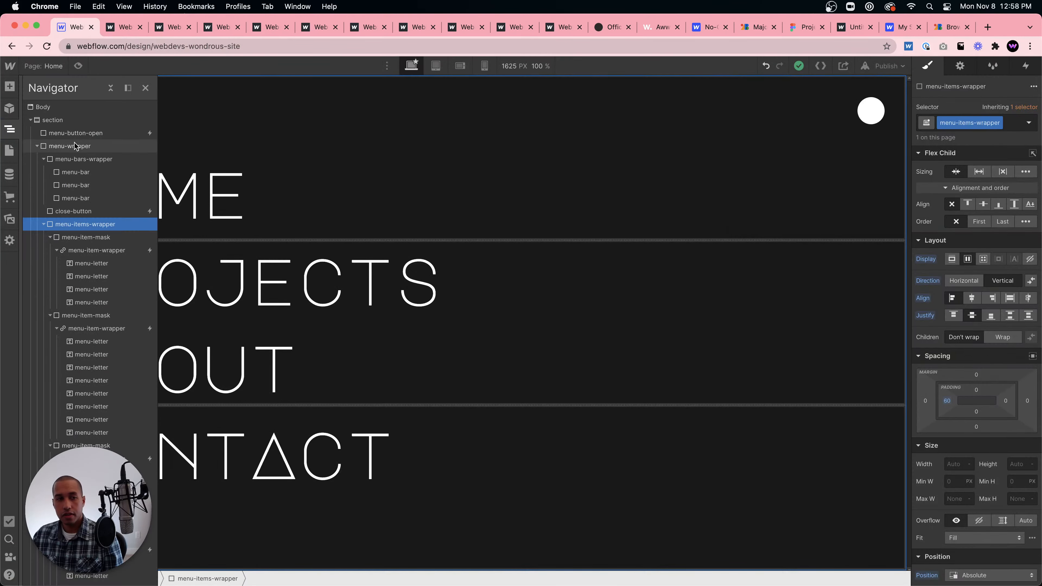
pyautogui.click(76, 172)
pyautogui.click(975, 297)
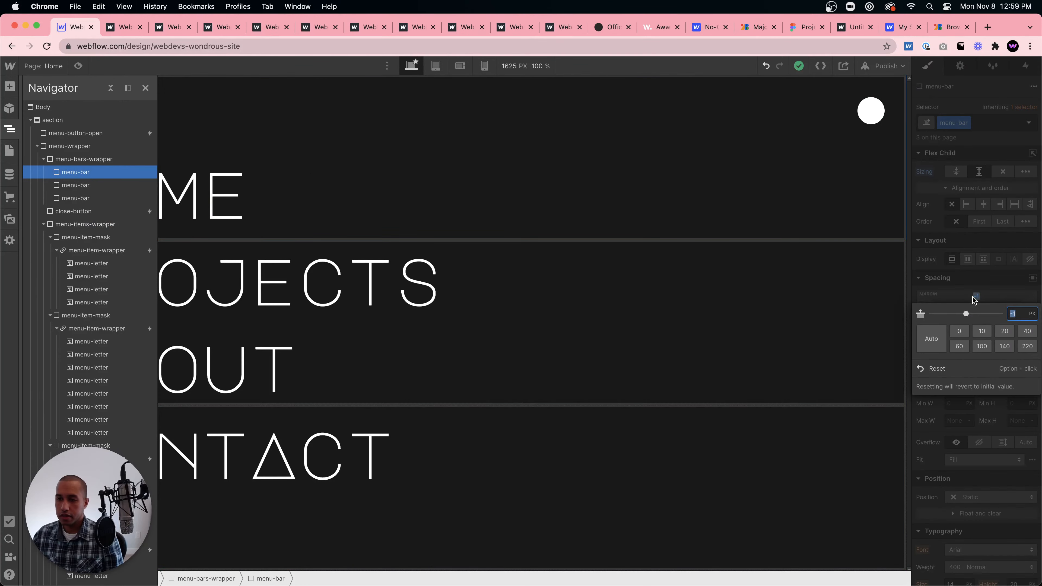
# Publish the site with the 0 top margin, check the live menu for lines between the bars, and return to the Designer.
pyautogui.click(886, 66)
pyautogui.click(848, 200)
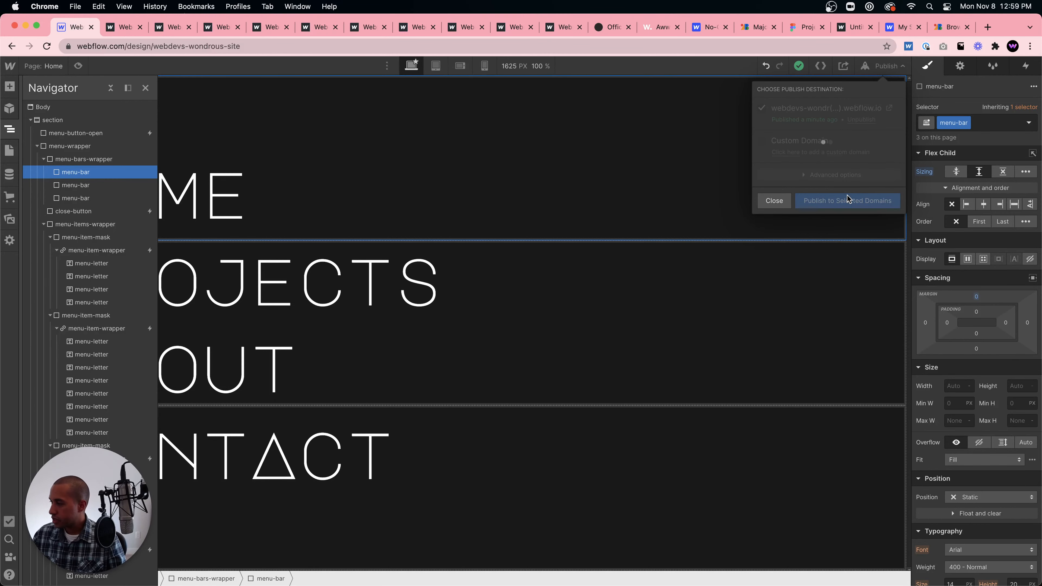
pyautogui.click(887, 109)
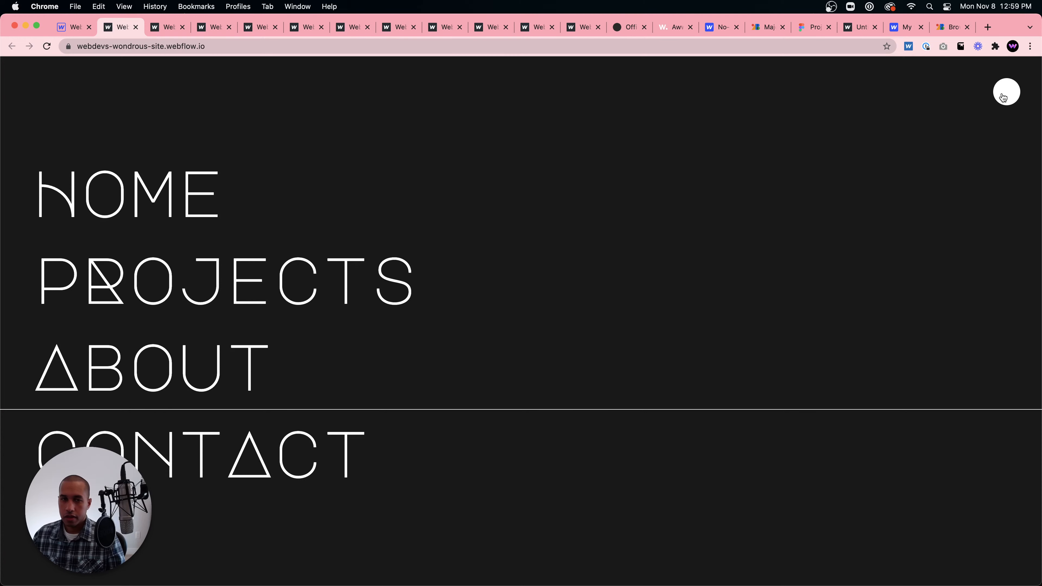
pyautogui.click(1003, 98)
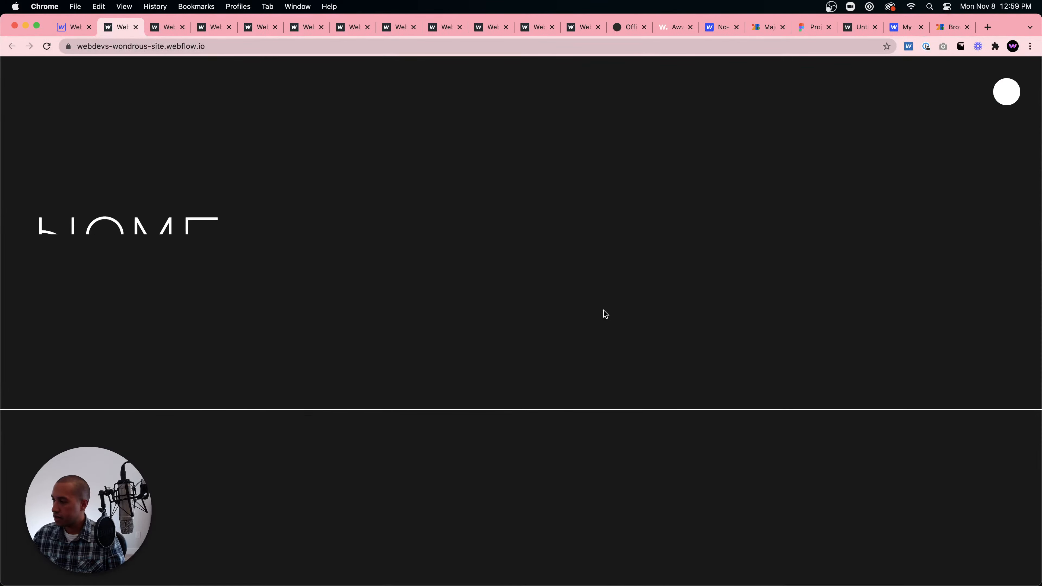
pyautogui.click(1004, 93)
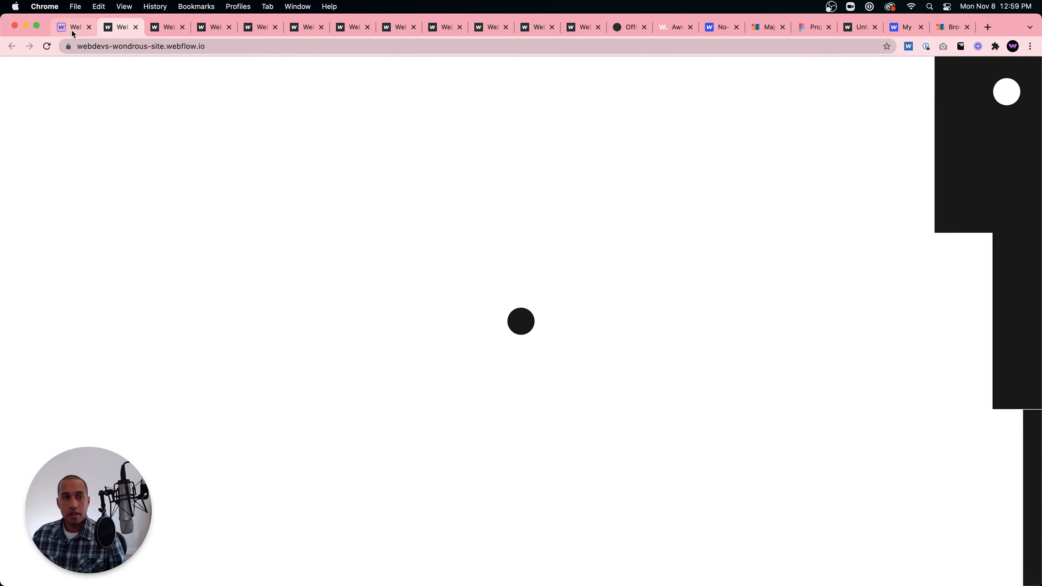
pyautogui.click(72, 29)
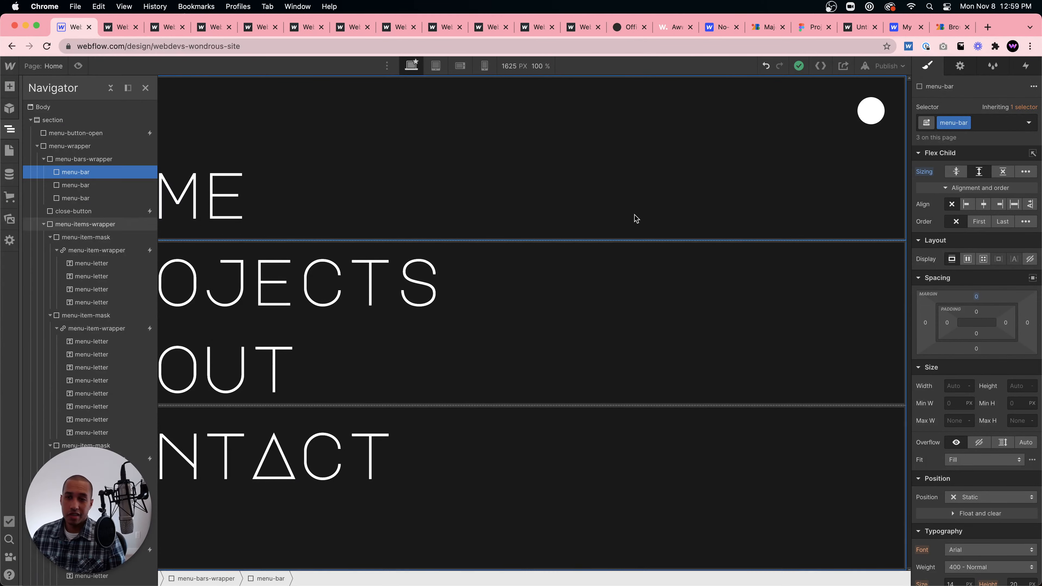
# Set the menu-bar's top margin back to -1 px and publish the site to the webflow.io domain.
pyautogui.write('-1')
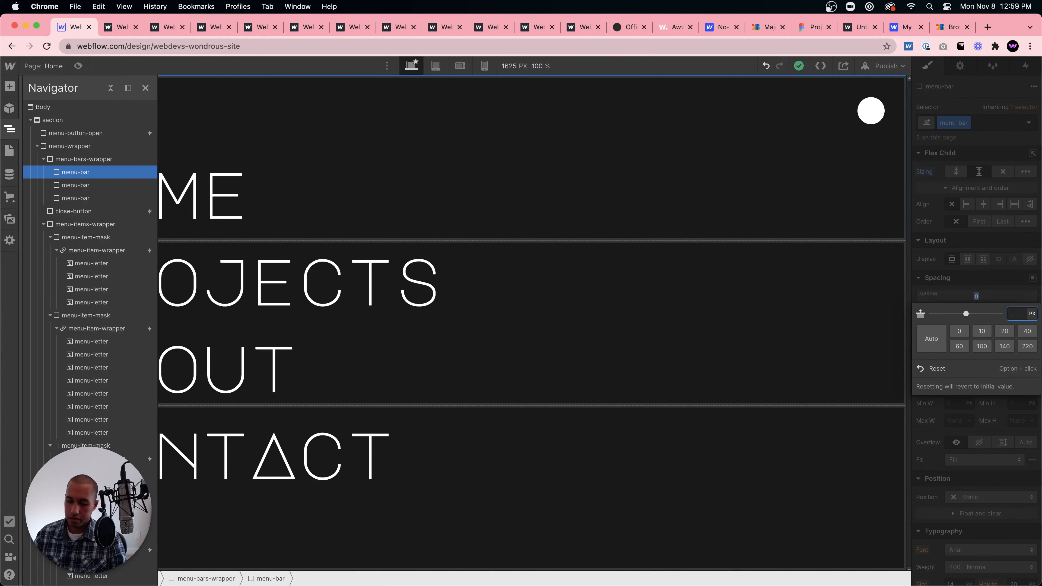
pyautogui.press('Return')
pyautogui.click(886, 66)
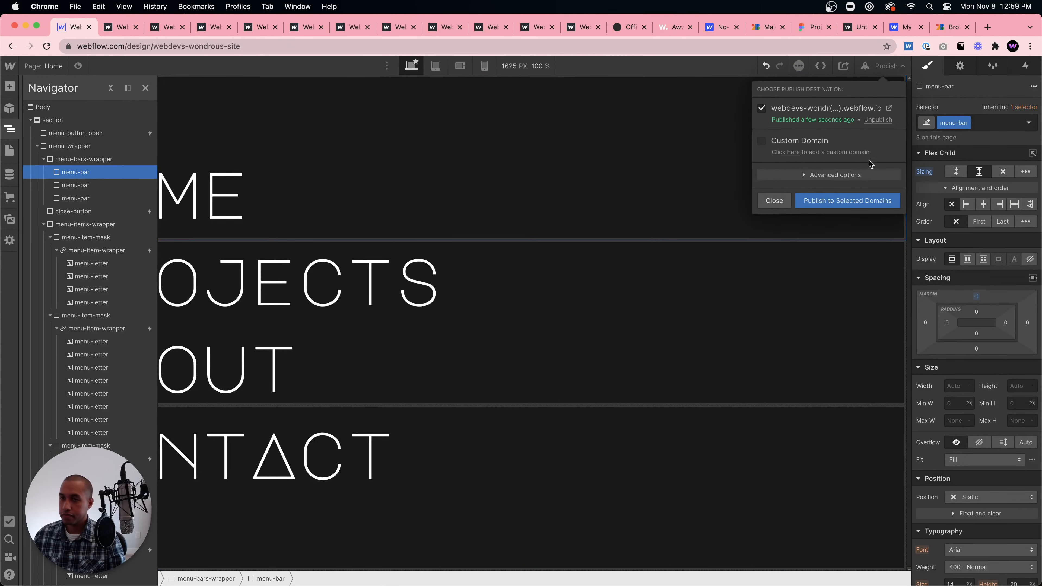
pyautogui.click(846, 201)
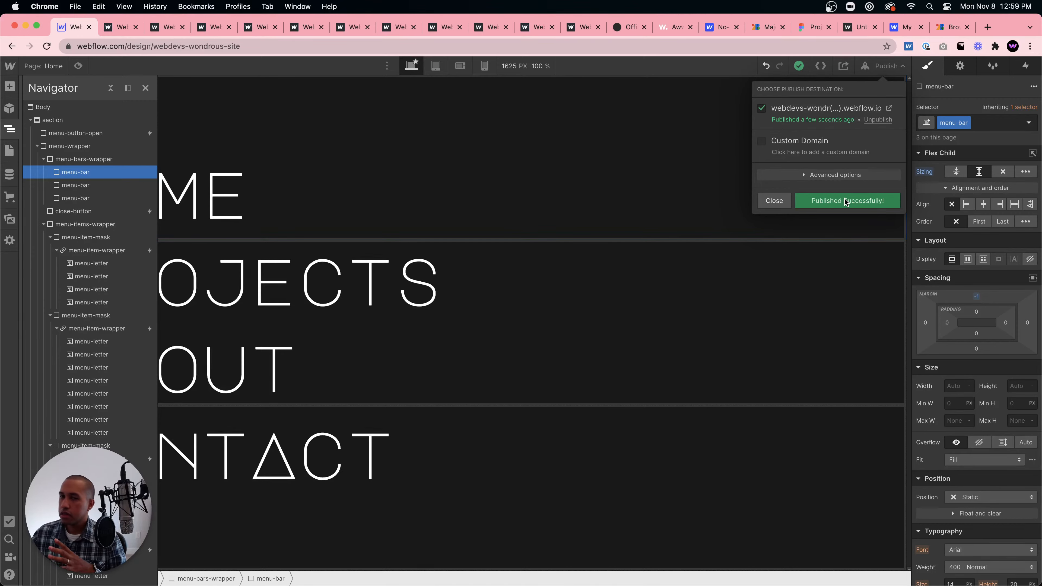
# Open the published page and test opening and closing the menu.
pyautogui.click(889, 108)
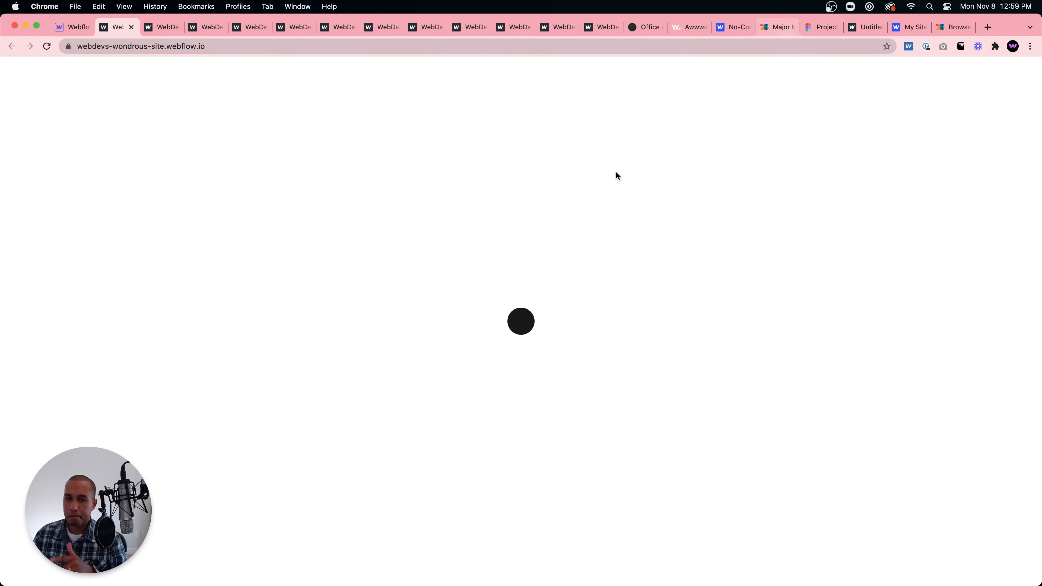
pyautogui.click(522, 322)
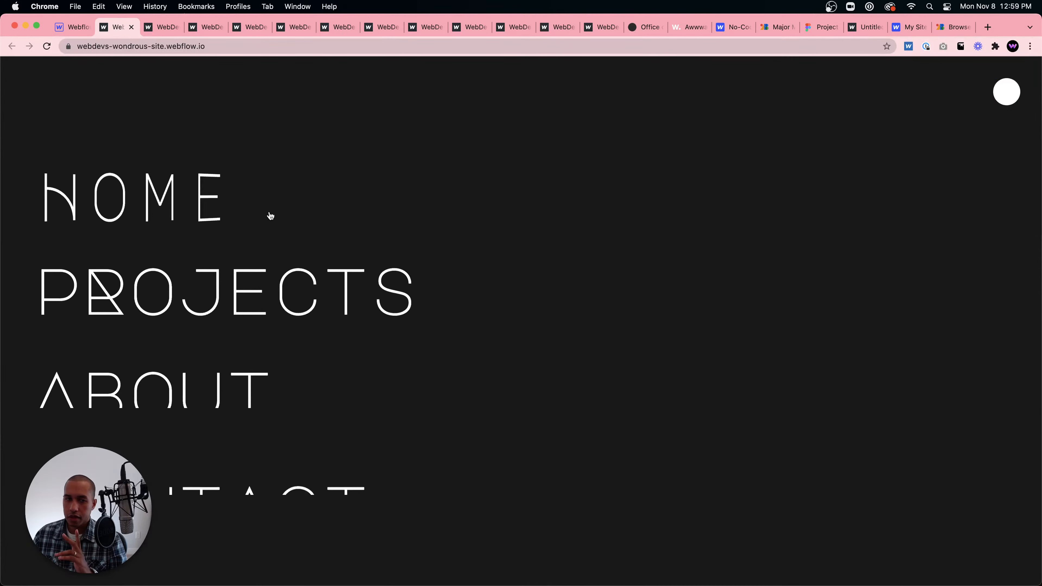
pyautogui.click(1000, 97)
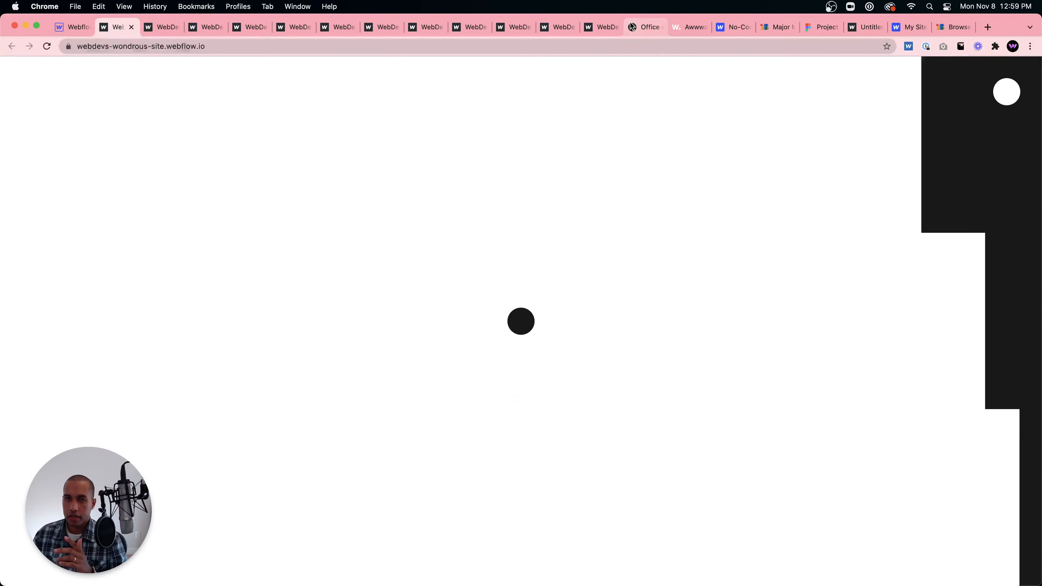
# Switch to the lironmoran-interiors.com menu and inspect its markup in the developer tools, expanding the container down to the nav element.
pyautogui.click(630, 23)
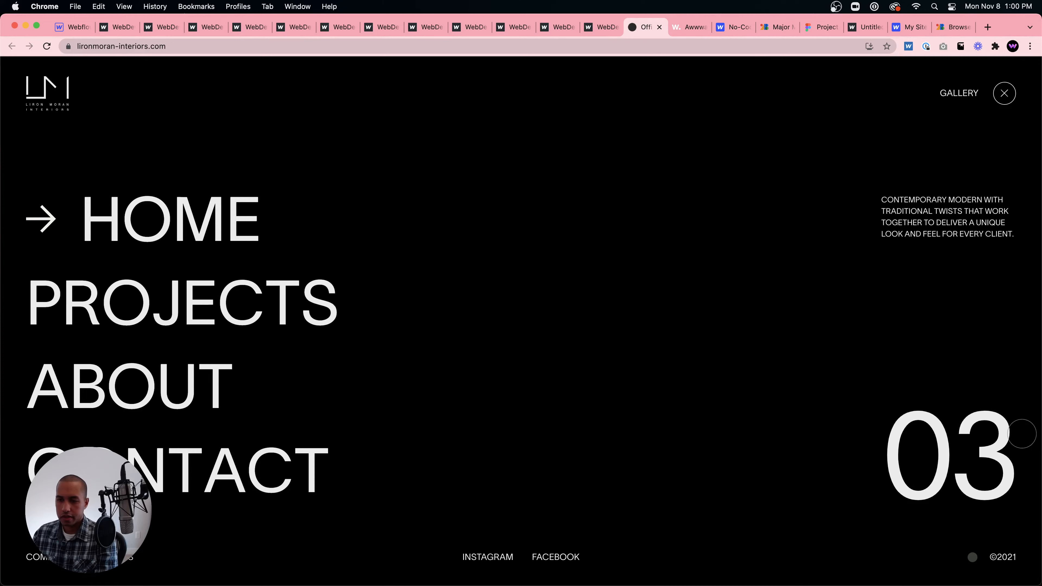
pyautogui.rightClick(828, 435)
pyautogui.click(909, 579)
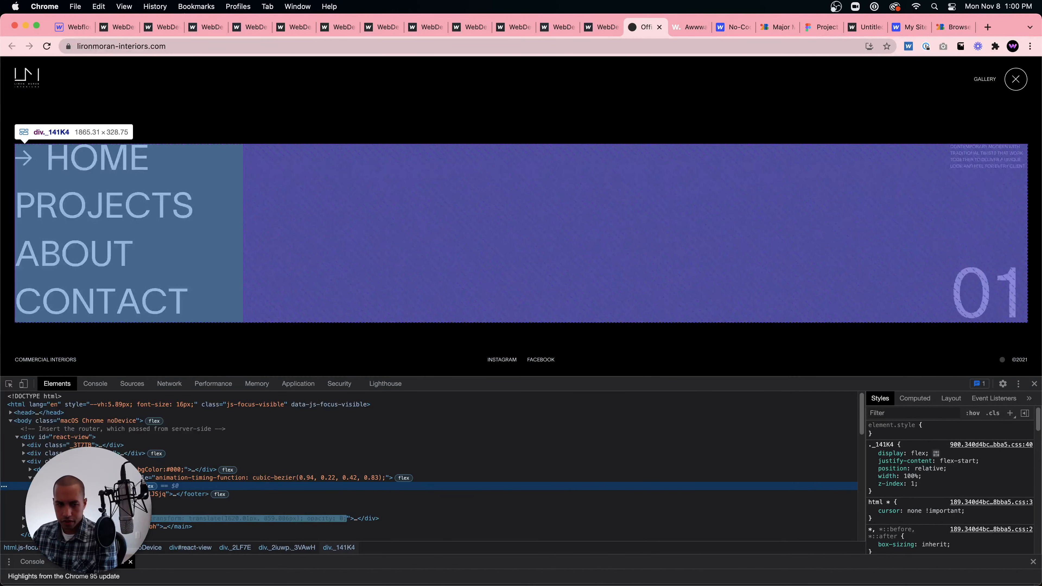
pyautogui.click(36, 486)
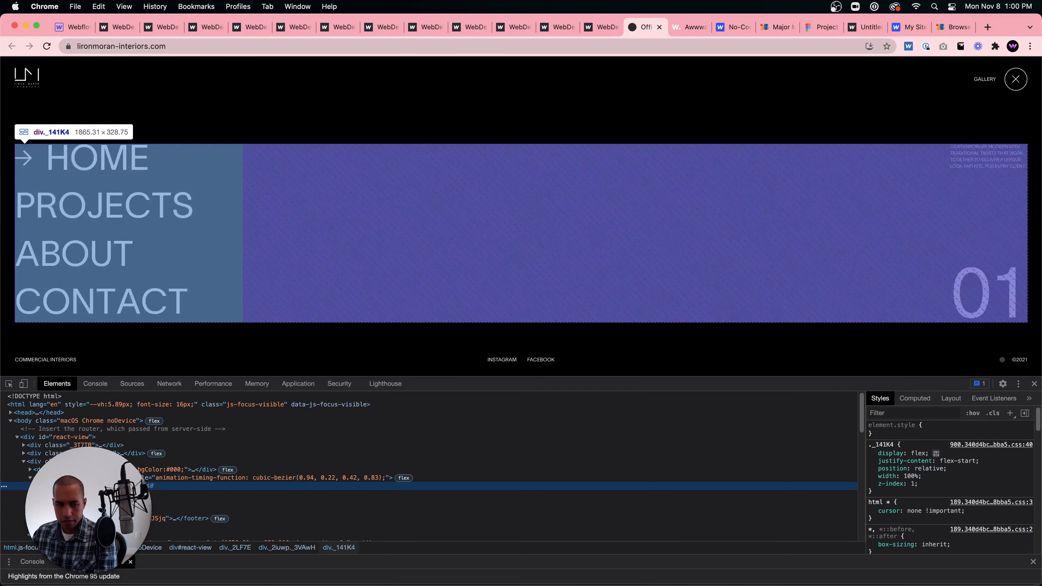
pyautogui.click(54, 494)
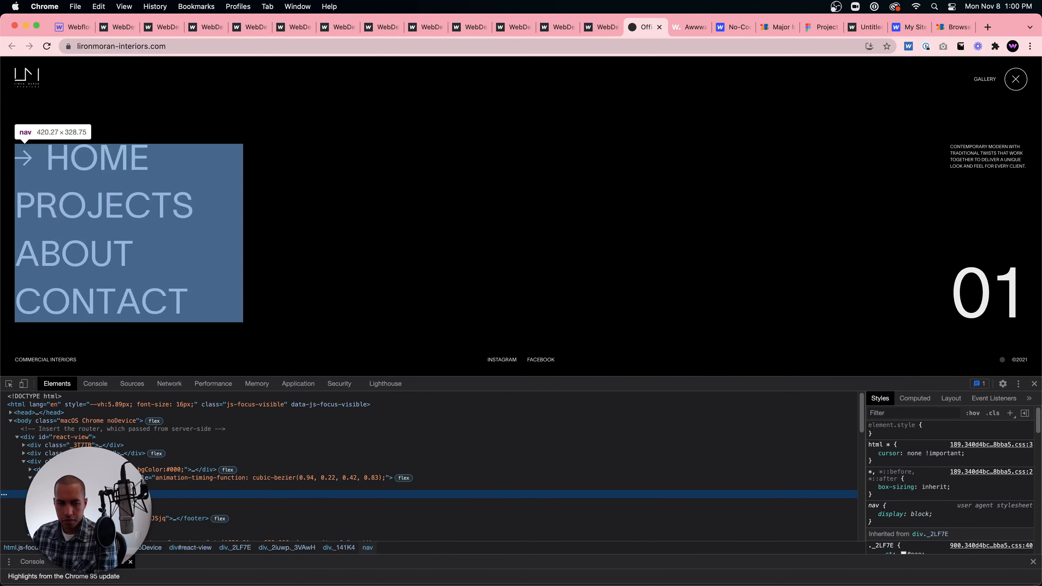
pyautogui.click(43, 494)
# Inspect the area around the large menu number, expand the nav's list down to its first link, and close the developer tools.
pyautogui.rightClick(978, 284)
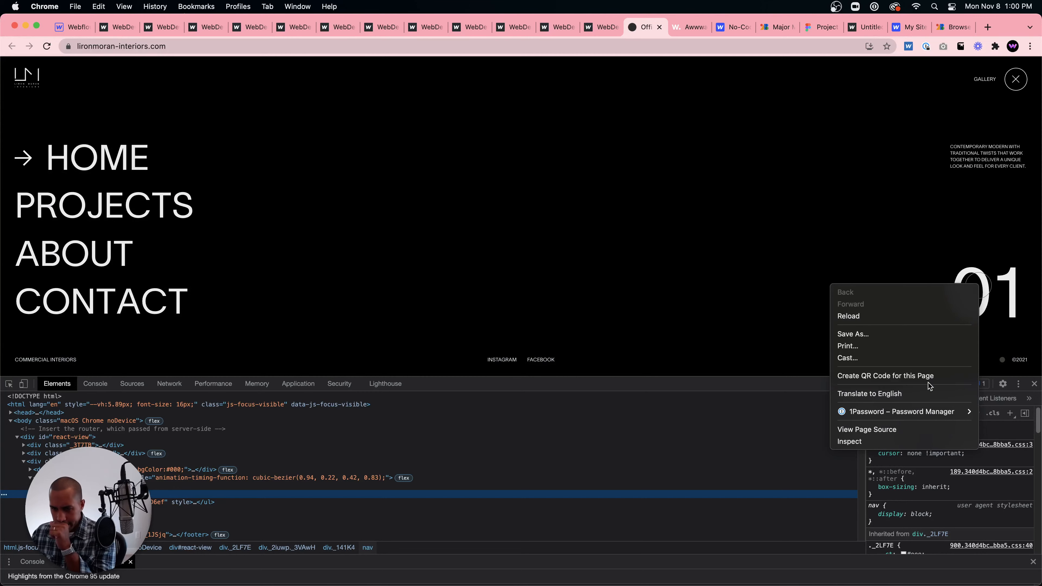
pyautogui.click(849, 441)
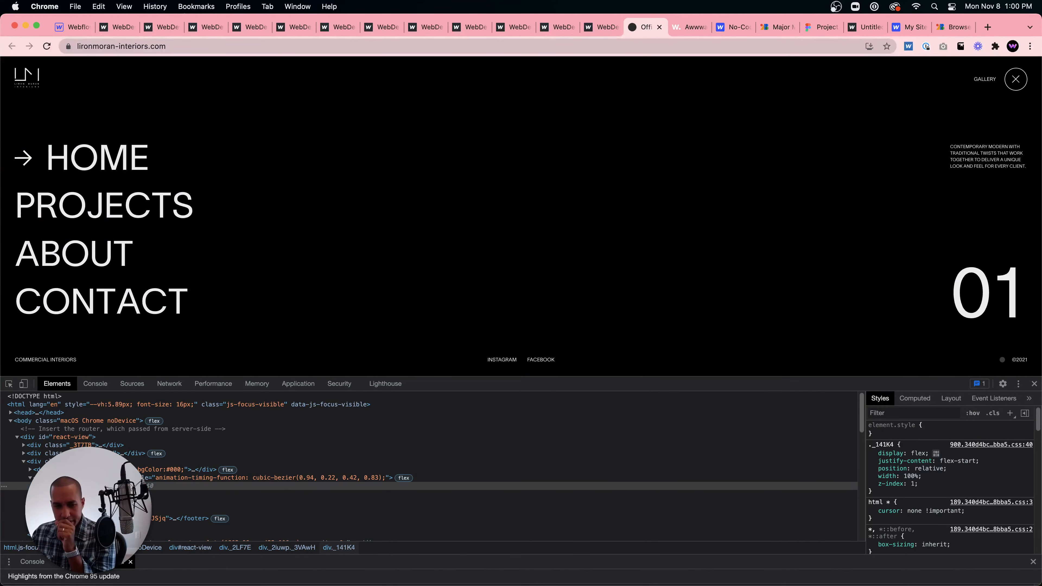
pyautogui.click(53, 494)
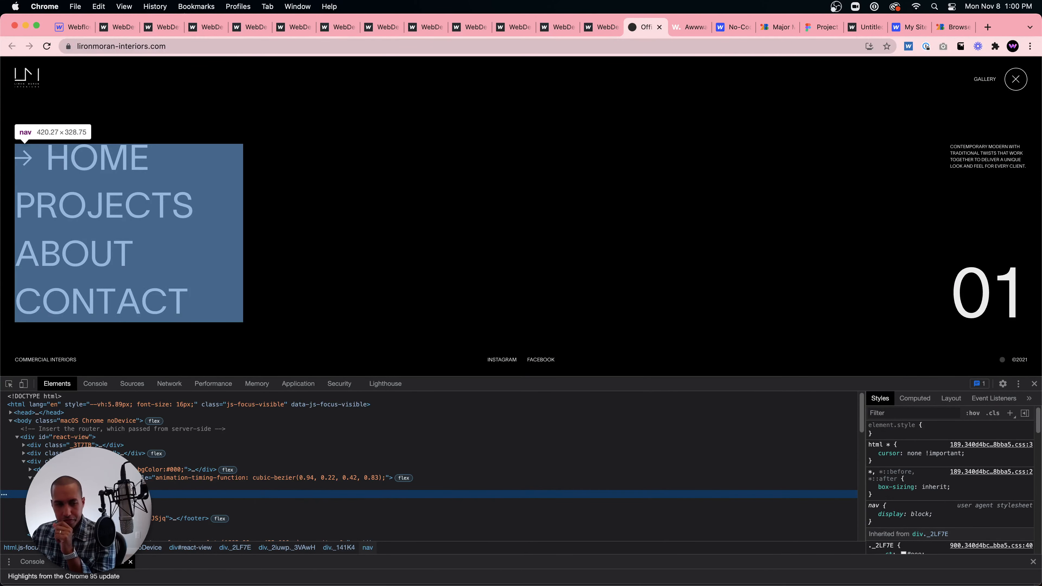
pyautogui.click(43, 494)
pyautogui.click(60, 502)
pyautogui.press('Right')
pyautogui.press('Right')
pyautogui.press('Right')
pyautogui.press('Right')
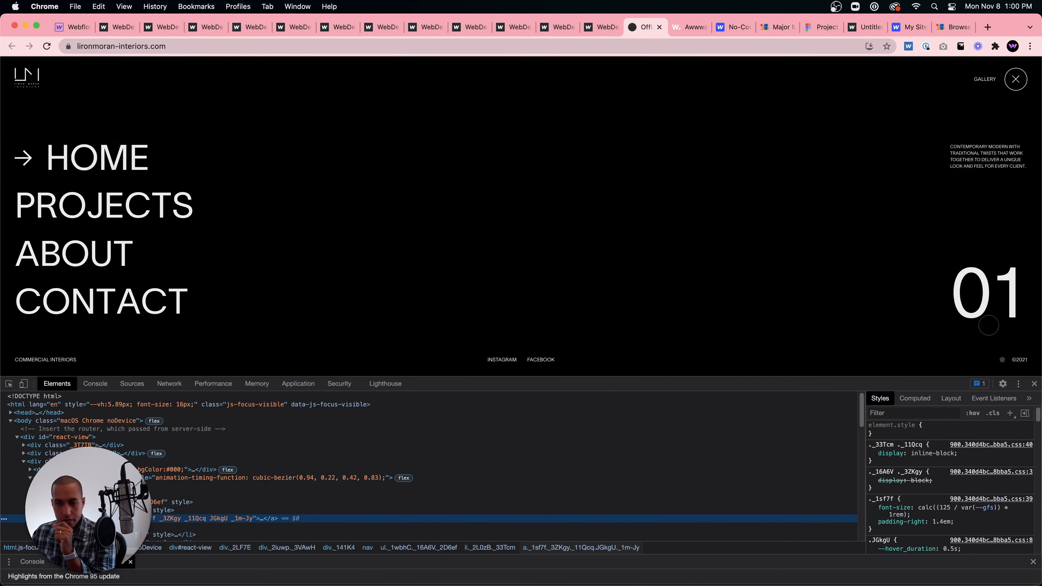
pyautogui.click(1034, 384)
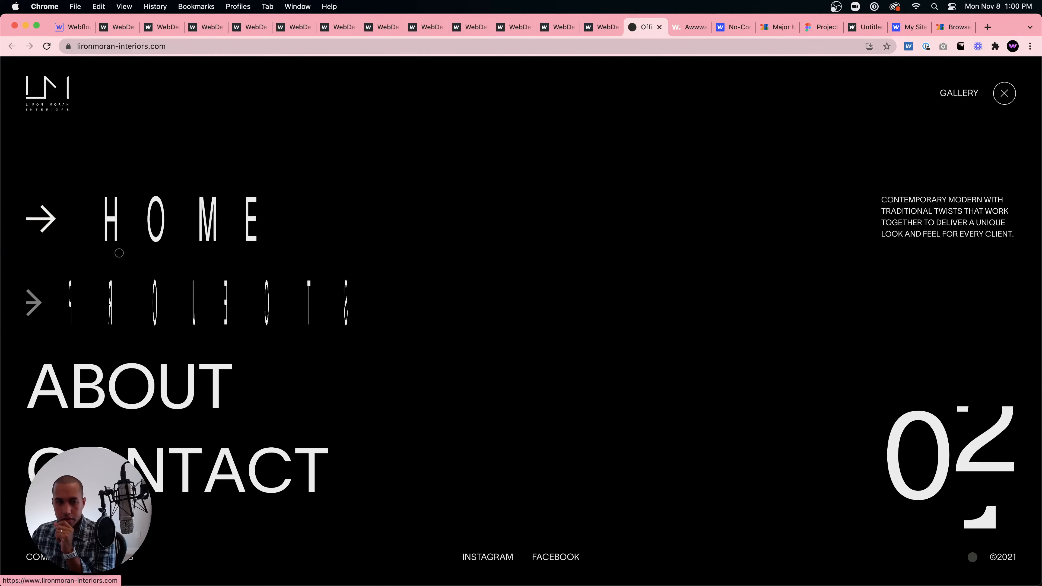
# Return to the published Webflow page, open the menu, and check the letter hover effects on its items.
pyautogui.click(124, 27)
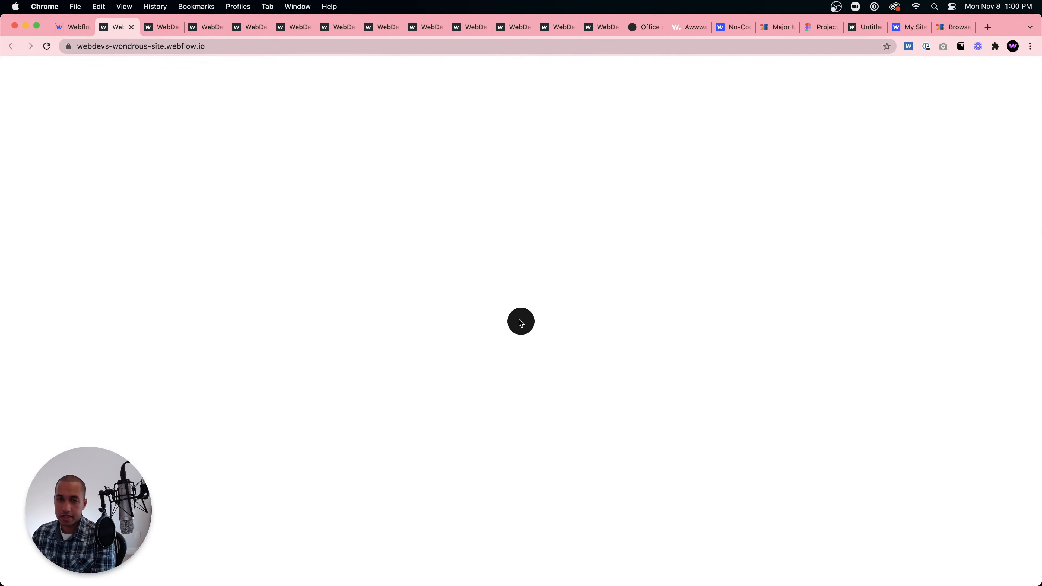
pyautogui.click(519, 320)
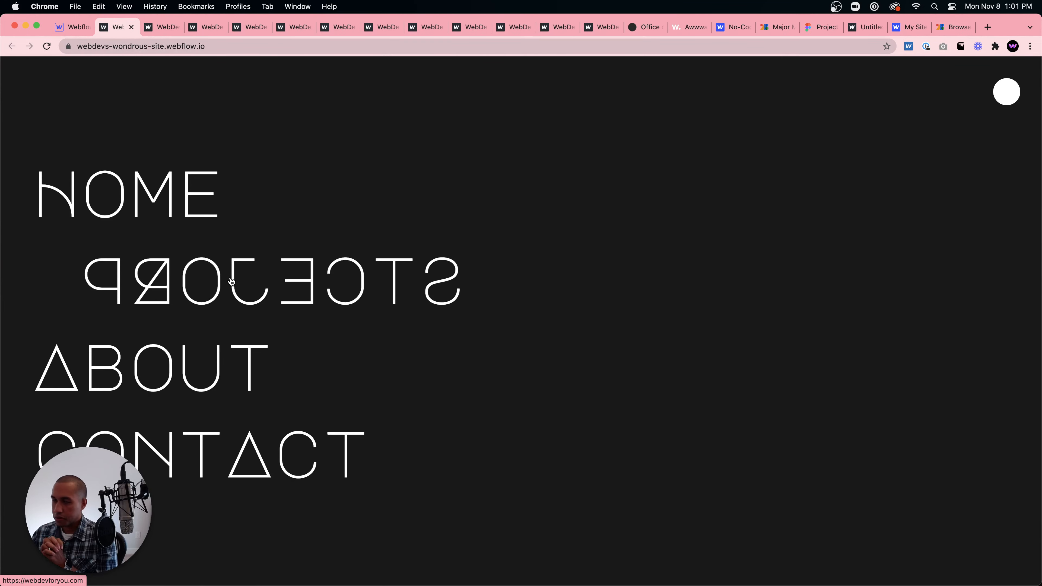
# Search Google for howler.js in a new browser tab and open the howlerjs.com website.
pyautogui.click(988, 27)
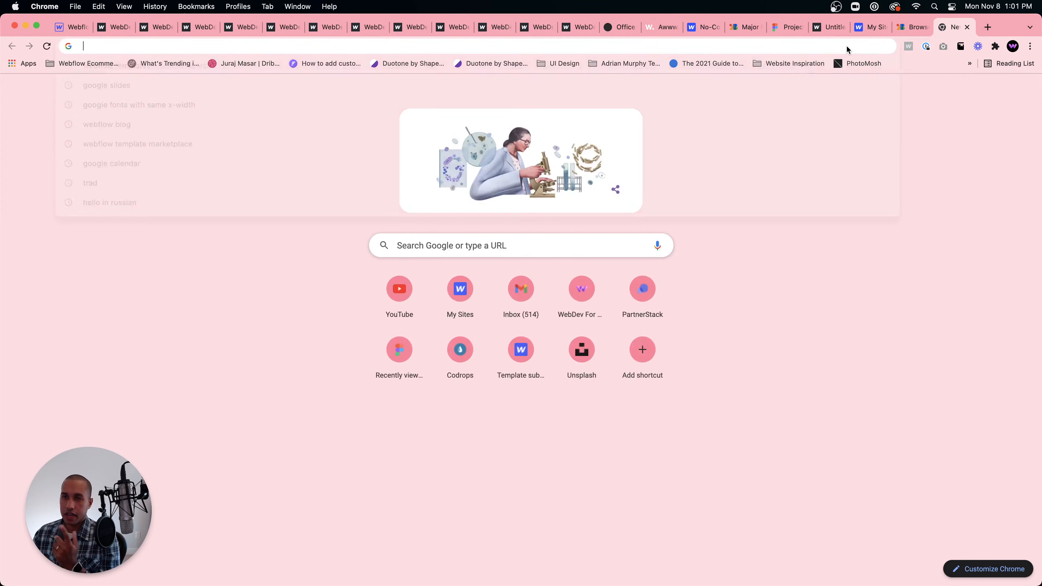
pyautogui.write('howler.js')
pyautogui.press('Return')
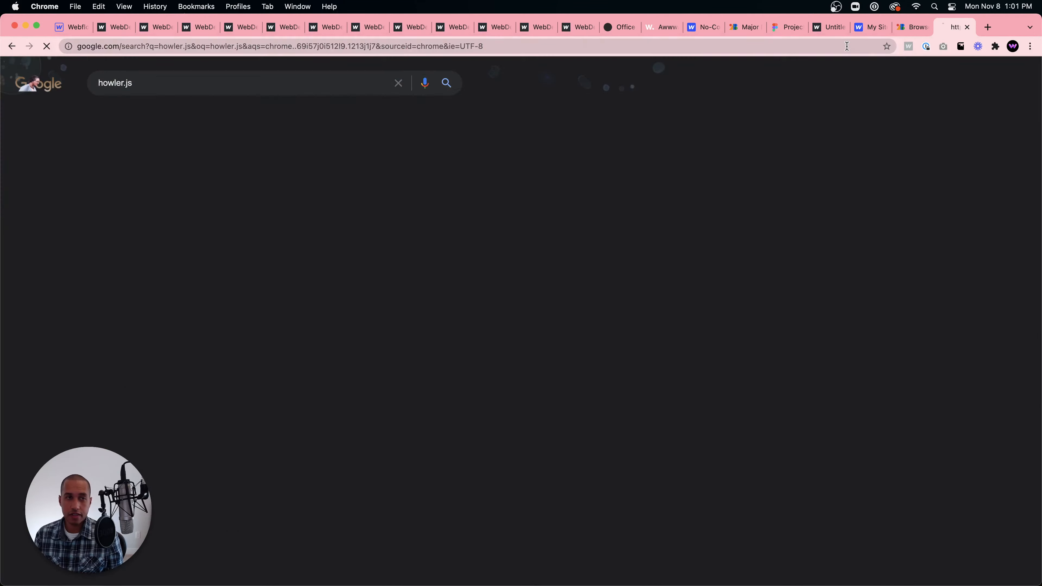
pyautogui.click(203, 170)
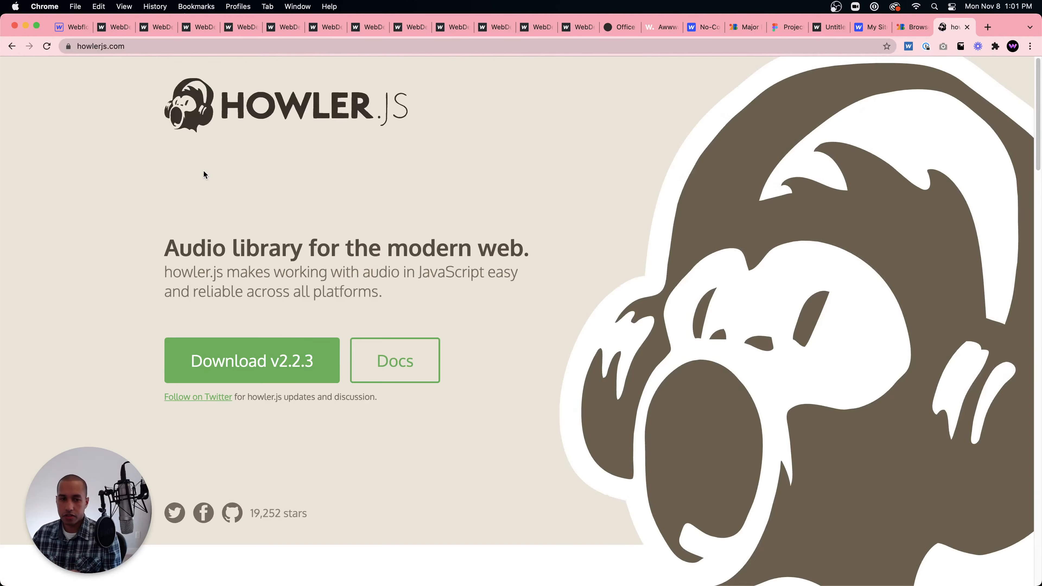
# Look over the howler.js features, demos and users, and return to the Webflow Designer.
pyautogui.scroll(-20, 537, 347)
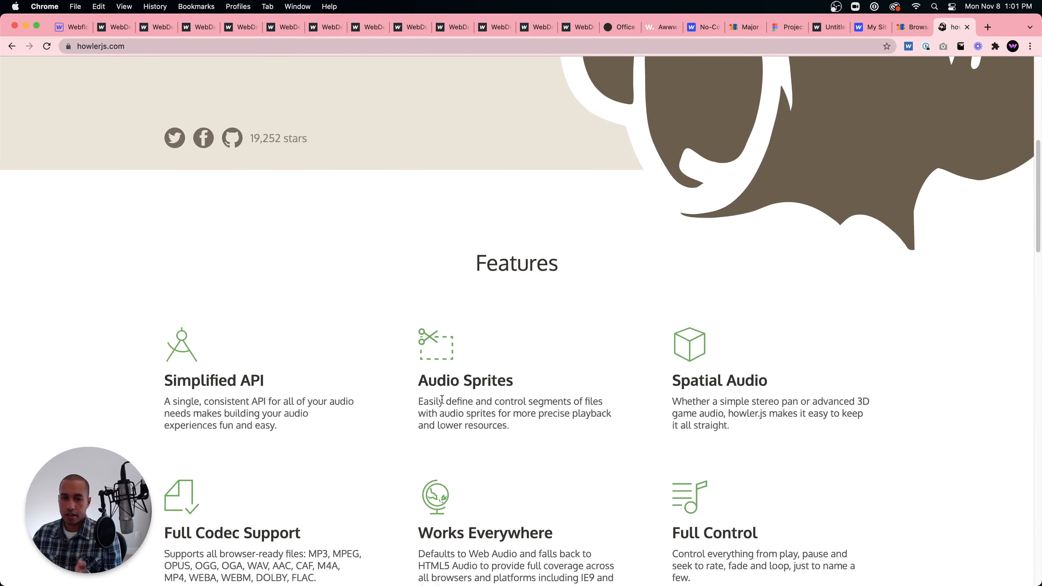
pyautogui.scroll(-5, 492, 411)
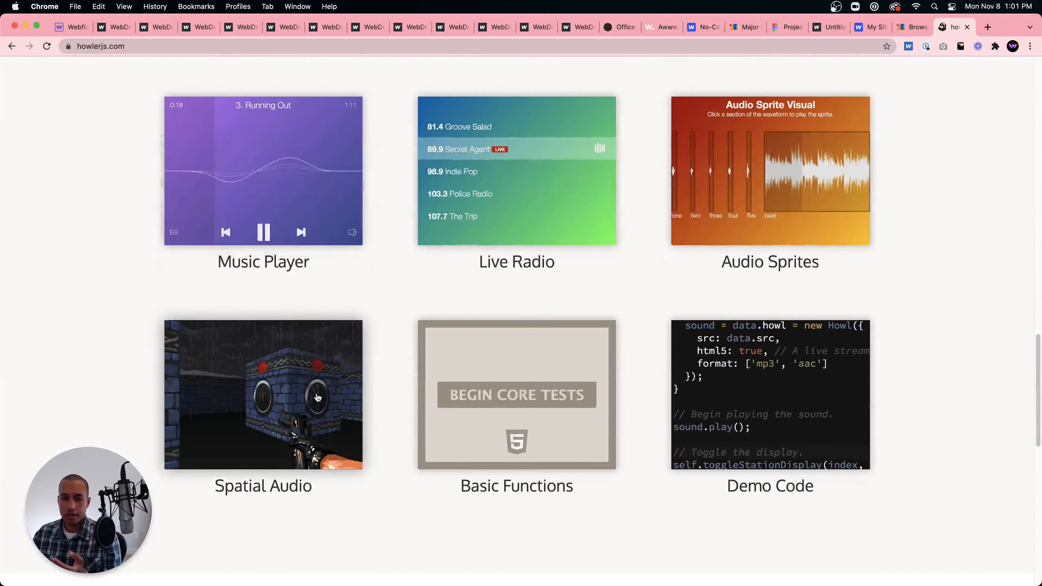
pyautogui.scroll(-15, 528, 451)
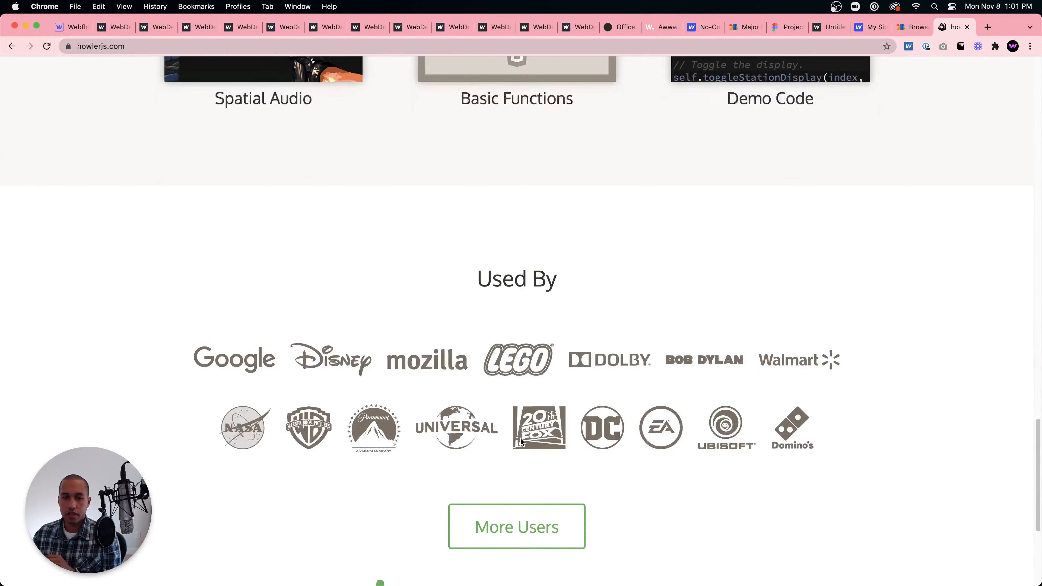
pyautogui.scroll(20, 520, 438)
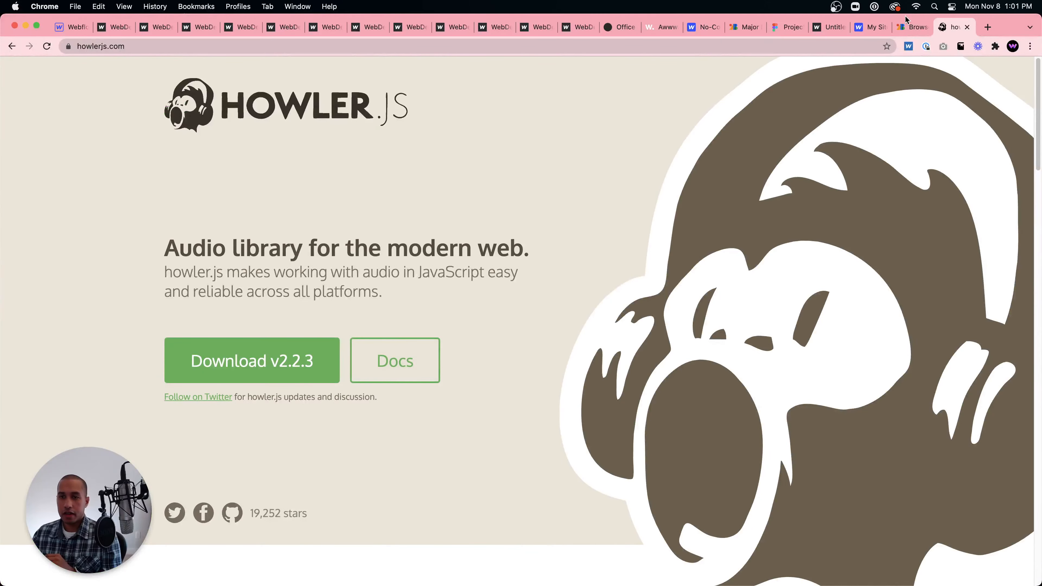
pyautogui.click(907, 27)
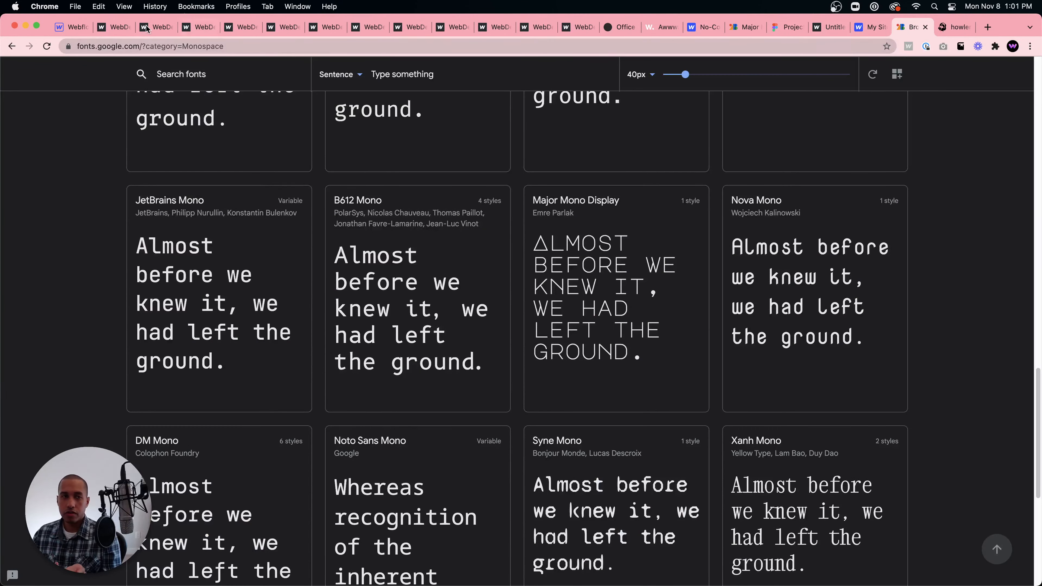
pyautogui.click(56, 33)
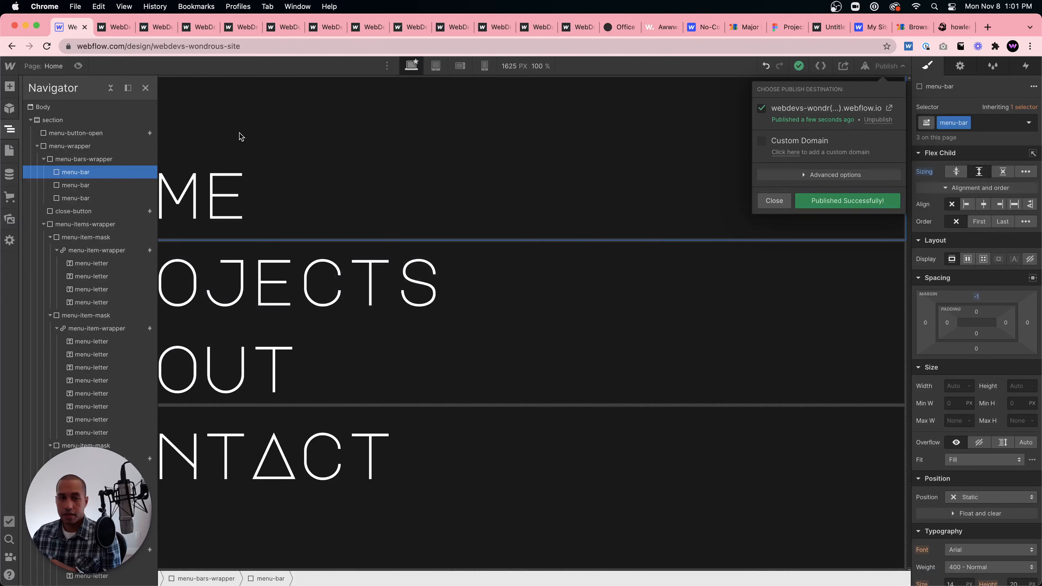